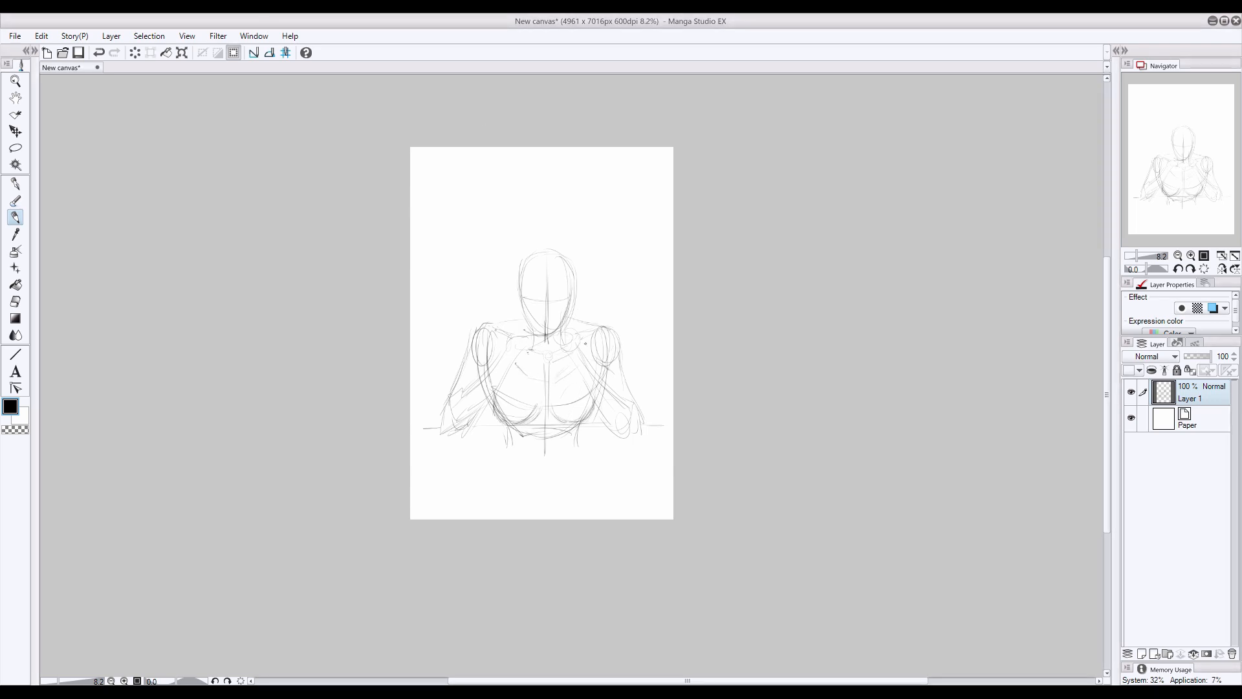
- Sketch loose lines on the neck and shoulder and add construction strokes across the head
left_click_drag(503, 333, 496, 355)
left_click_drag(509, 317, 495, 341)
mouse_move(571, 296)
left_mouse_down()
mouse_move(517, 296)
mouse_move(545, 325)
mouse_move(549, 277)
left_mouse_up()
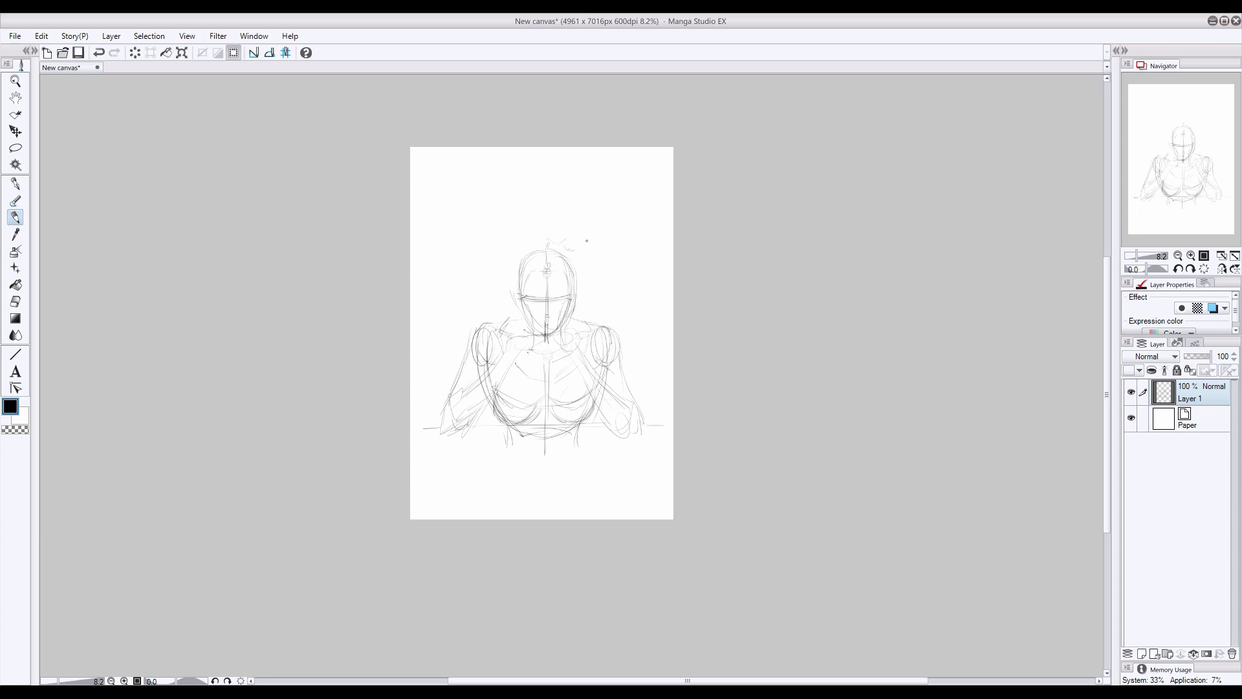
- Sketch jagged crown spikes radiating from the viewer's right side of the head, trimming the overlong strokes
left_click_drag(583, 279, 579, 309)
left_click_drag(576, 247, 612, 221)
mouse_move(574, 245)
left_mouse_down()
mouse_move(546, 197)
mouse_move(555, 241)
left_mouse_up()
left_click_drag(554, 242, 610, 215)
left_click_drag(581, 267, 599, 267)
key("e")
mouse_move(614, 221)
left_mouse_down()
mouse_move(573, 246)
mouse_move(608, 218)
mouse_move(598, 221)
left_mouse_up()
key("p")
mouse_move(582, 261)
left_mouse_down()
mouse_move(604, 256)
mouse_move(586, 267)
left_mouse_up()
left_click_drag(581, 265, 605, 266)
left_click_drag(581, 283, 589, 293)
- Complete the radiating crown with matching spikes on the viewer's left side and above the head
left_click_drag(541, 243, 494, 226)
left_click_drag(508, 268, 474, 263)
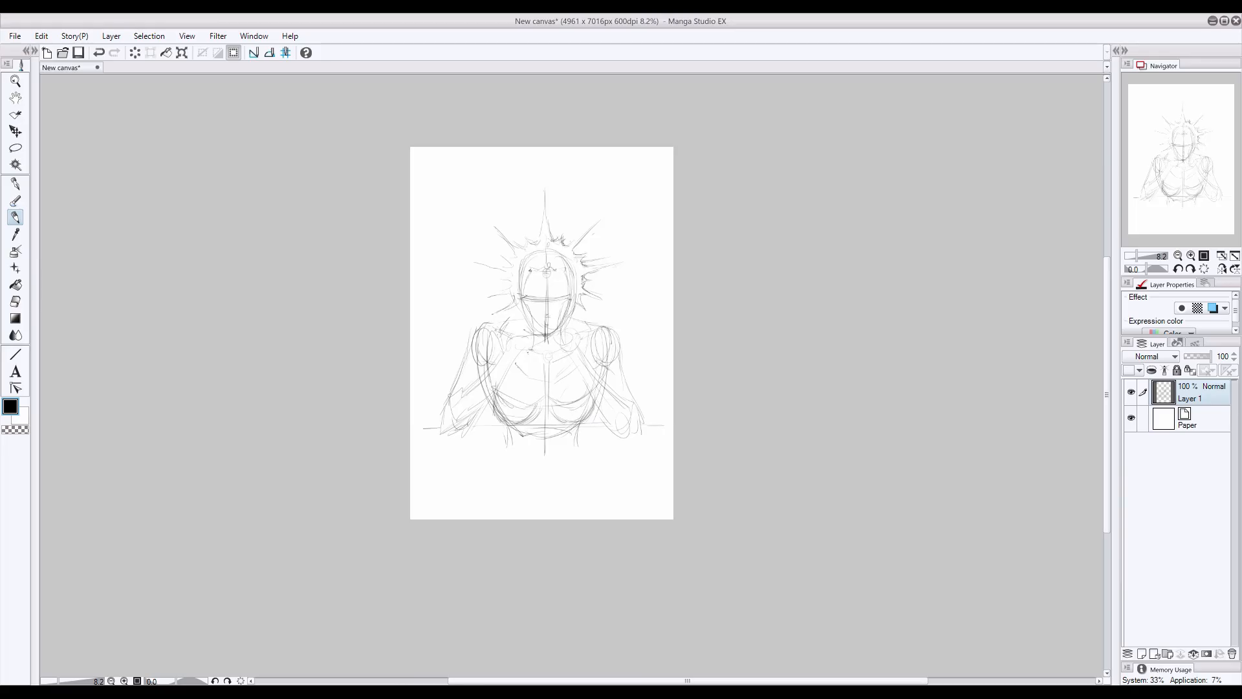
left_click_drag(545, 239, 546, 252)
- Erase the stray lines below the torso and sketch the ears and head contours more firmly
left_click(15, 302)
mouse_move(516, 435)
left_mouse_down()
mouse_move(598, 439)
mouse_move(503, 445)
left_mouse_up()
left_click(13, 221)
left_click_drag(576, 293, 570, 310)
mouse_move(514, 293)
left_mouse_down()
mouse_move(520, 308)
mouse_move(451, 393)
left_mouse_up()
scroll(500, 233, "up", 3)
left_click_drag(589, 319, 521, 316)
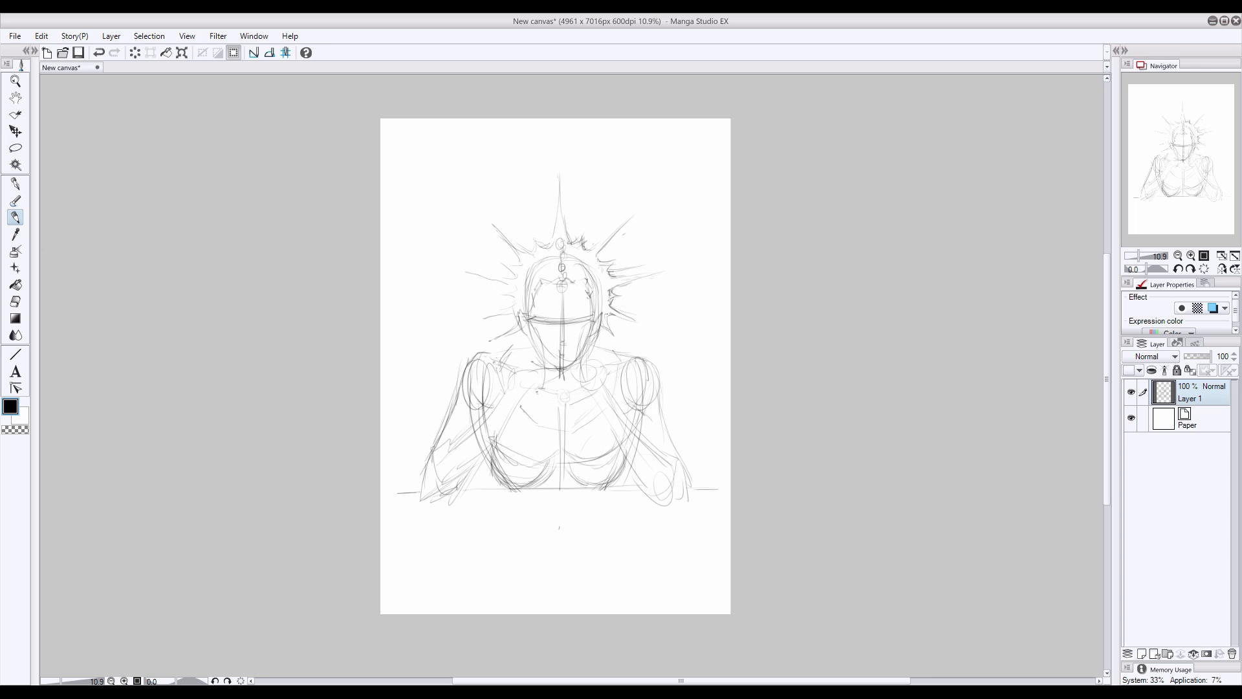
- Rough in the interlaced hands and fingers directly below the chin
mouse_move(557, 367)
left_mouse_down()
mouse_move(577, 363)
mouse_move(553, 367)
mouse_move(556, 386)
left_mouse_up()
mouse_move(554, 372)
left_mouse_down()
mouse_move(559, 383)
mouse_move(530, 375)
left_mouse_up()
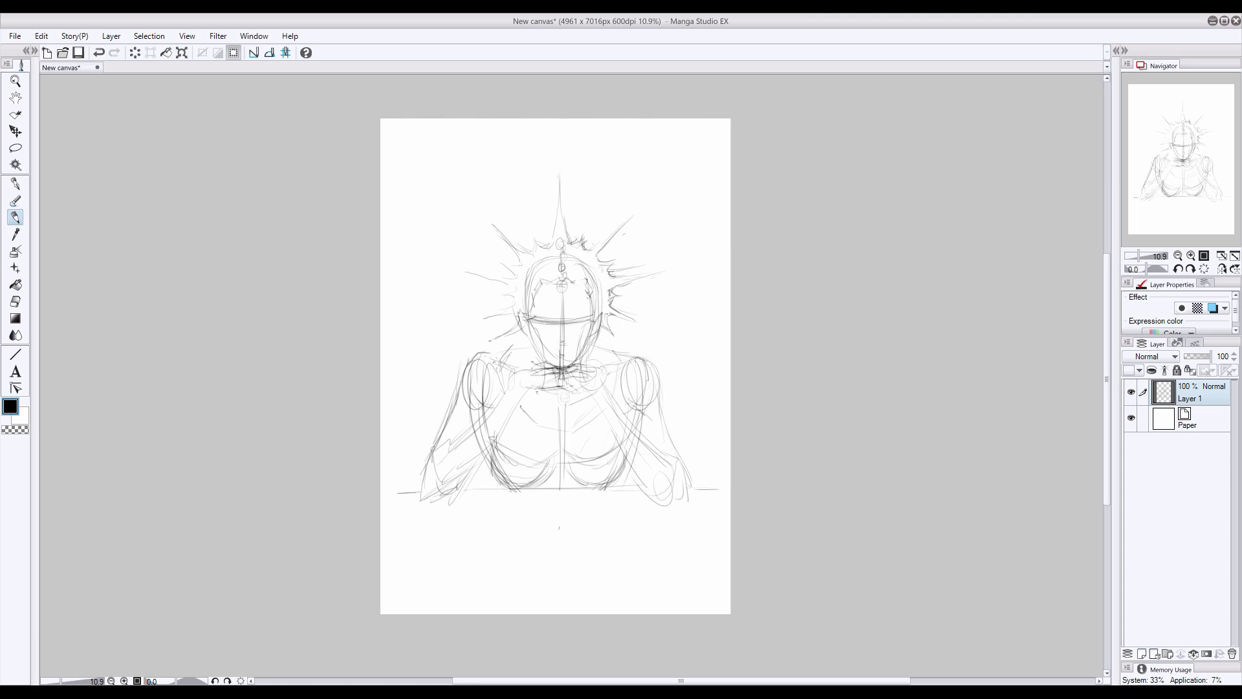
left_click_drag(525, 369, 587, 361)
left_click_drag(514, 380, 534, 370)
mouse_move(539, 382)
left_mouse_down()
mouse_move(593, 387)
mouse_move(599, 373)
left_mouse_up()
- Sketch the eyes, nose and mouth, and shift the head with its crown slightly upward
mouse_move(569, 323)
left_mouse_down()
mouse_move(588, 320)
mouse_move(535, 318)
left_mouse_up()
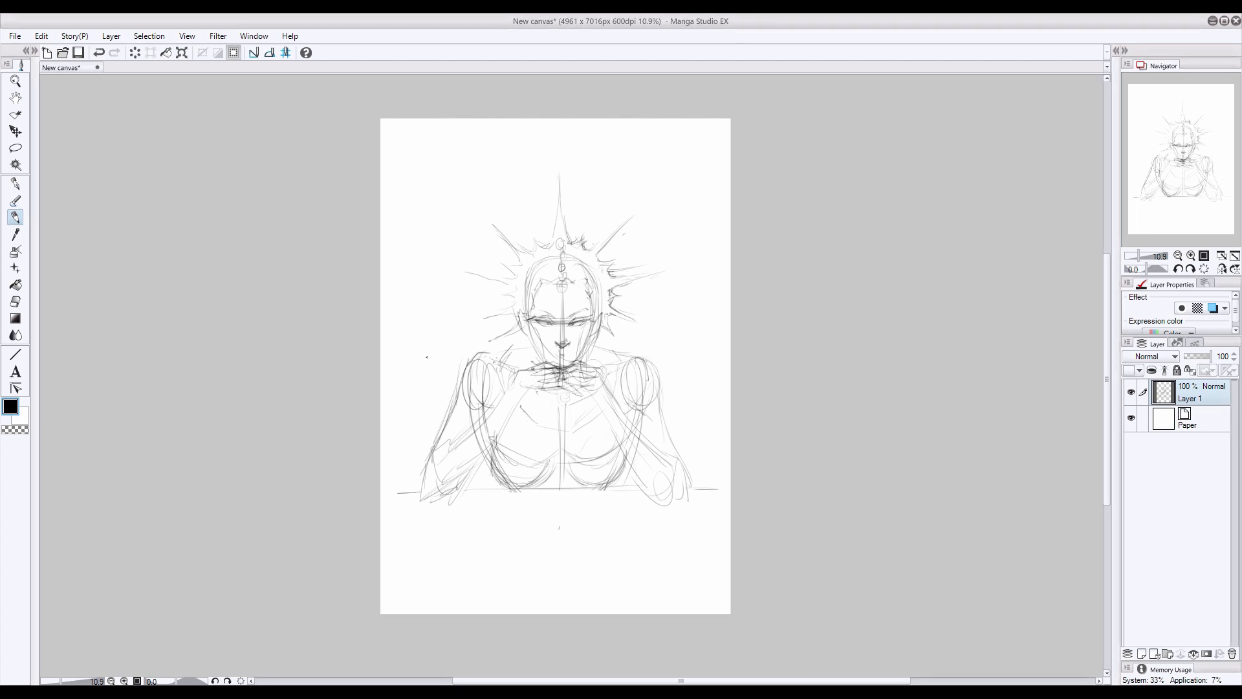
mouse_move(560, 356)
left_mouse_down()
mouse_move(587, 350)
mouse_move(561, 314)
mouse_move(571, 366)
mouse_move(564, 342)
left_mouse_up()
key("l")
key("ctrl+z")
key("k")
key("ctrl+d")
key("e")
key("p")
key("p")
key("ctrl+z")
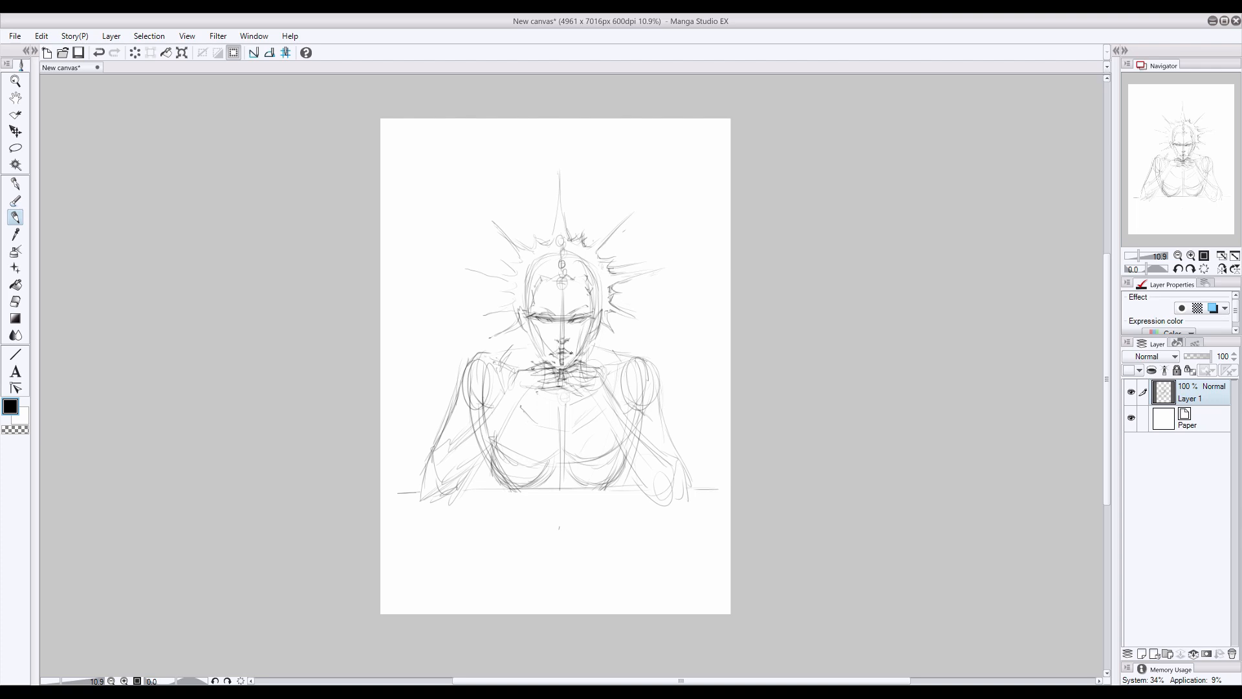
- Darken the jaw and cheek contours on both sides of the face
left_click_drag(526, 308, 542, 358)
left_click_drag(592, 306, 570, 367)
left_click_drag(593, 316, 581, 341)
left_click_drag(529, 319, 536, 336)
- Strengthen the finger lines and rough in both forearms from the wrists down to the elbows
mouse_move(539, 390)
left_mouse_down()
mouse_move(582, 393)
mouse_move(555, 378)
mouse_move(596, 379)
mouse_move(556, 372)
mouse_move(573, 365)
left_mouse_up()
mouse_move(532, 373)
left_mouse_down()
mouse_move(550, 366)
mouse_move(623, 406)
mouse_move(676, 453)
left_mouse_up()
left_click_drag(603, 399, 643, 479)
left_click_drag(671, 446, 687, 495)
mouse_move(511, 383)
left_mouse_down()
mouse_move(473, 472)
mouse_move(451, 444)
left_mouse_up()
left_click_drag(465, 435, 437, 450)
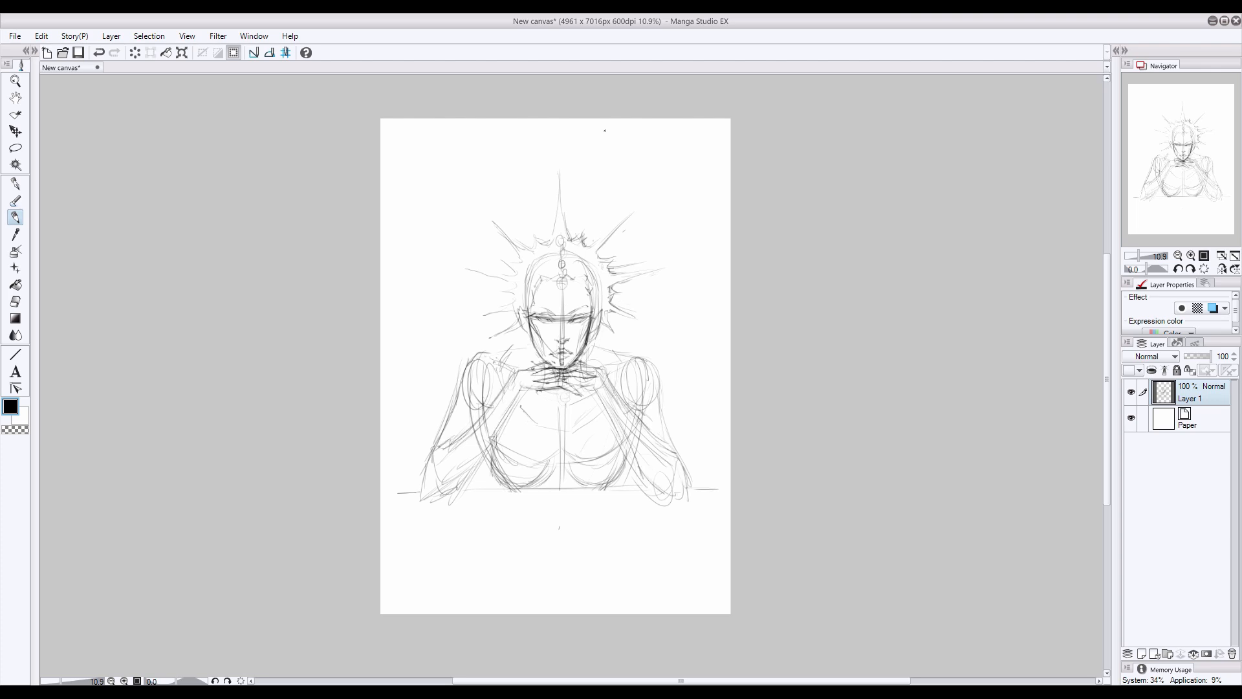
- Reinforce the wrists and the inner and outer contours of both forearms down to the resting elbows
left_click_drag(566, 388, 607, 367)
mouse_move(604, 374)
left_mouse_down()
mouse_move(664, 442)
mouse_move(636, 468)
left_mouse_up()
left_click_drag(636, 470, 683, 496)
left_click_drag(645, 428, 676, 461)
mouse_move(517, 391)
left_mouse_down()
mouse_move(541, 386)
mouse_move(530, 370)
left_mouse_up()
mouse_move(511, 371)
left_mouse_down()
mouse_move(470, 427)
mouse_move(469, 470)
left_mouse_up()
left_click_drag(470, 426, 434, 460)
left_click_drag(478, 461, 451, 491)
- Draw the shoulder slopes and outer upper-arm contours on both sides, erasing excess lines along the arm
left_click_drag(531, 347, 487, 355)
left_click_drag(593, 347, 630, 357)
left_click_drag(486, 355, 458, 408)
left_click_drag(491, 353, 463, 372)
left_click_drag(643, 360, 658, 407)
left_click_drag(656, 376, 685, 496)
left_click_drag(461, 399, 428, 459)
key("e")
left_click_drag(476, 357, 444, 429)
key("p")
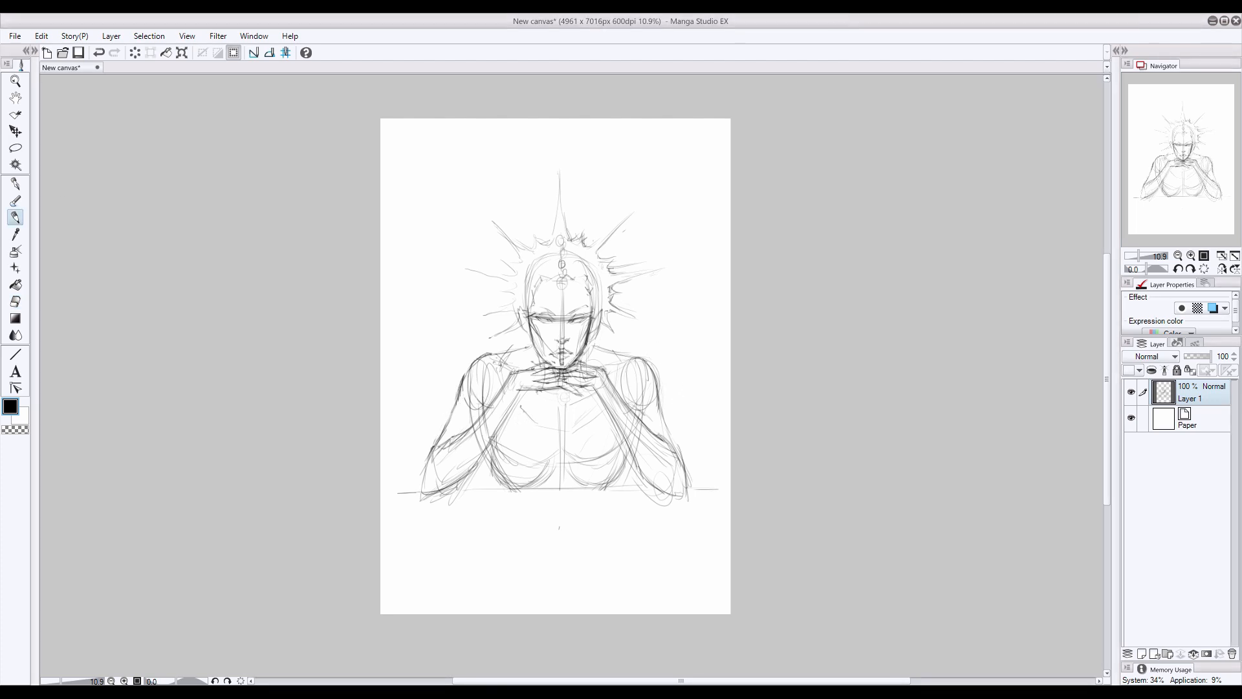
- Erase and redraw the interlaced fingers under the chin with cleaner shapes
left_click_drag(509, 374, 534, 370)
left_click_drag(511, 390, 596, 369)
key("ctrl+z")
mouse_move(572, 361)
left_mouse_down()
mouse_move(595, 369)
mouse_move(560, 368)
mouse_move(495, 420)
mouse_move(566, 369)
mouse_move(507, 394)
mouse_move(544, 390)
left_mouse_up()
left_click(15, 302)
left_click(15, 217)
left_click(15, 301)
left_click(15, 217)
mouse_move(591, 374)
left_mouse_down()
mouse_move(618, 396)
mouse_move(525, 379)
left_mouse_up()
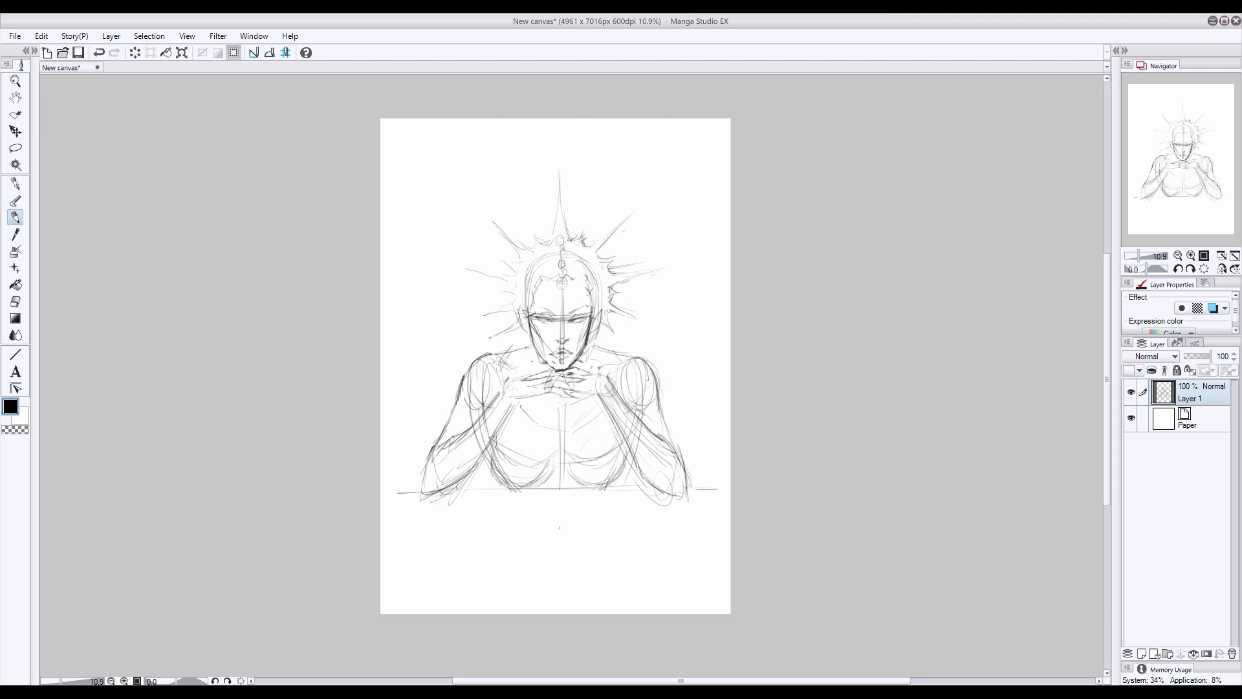
- Refine the upper hand's contour and redraw the rounded shoulder on the viewer's left
mouse_move(549, 366)
left_mouse_down()
mouse_move(526, 371)
mouse_move(594, 374)
mouse_move(462, 389)
left_mouse_up()
left_click(18, 301)
left_click(15, 217)
left_click_drag(479, 358, 462, 381)
- Define the forearm and elbow on the viewer's left and erase the stray lines beneath the elbow
left_click(1221, 269)
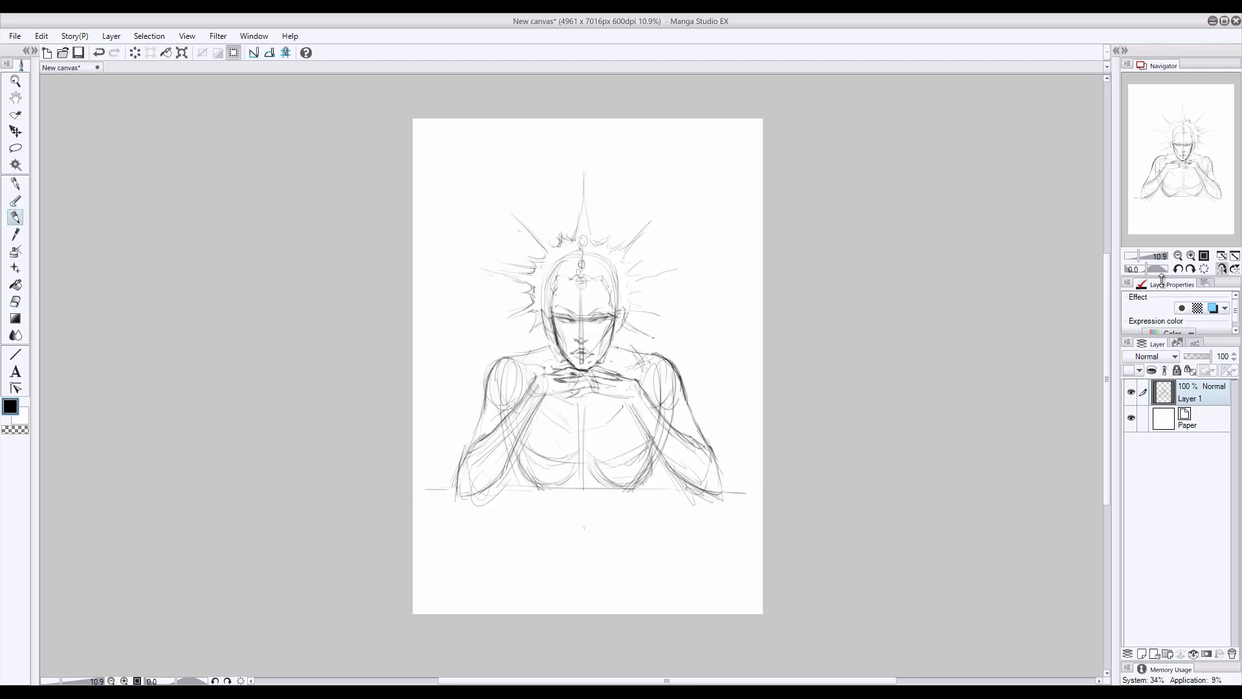
left_click(1221, 269)
left_click_drag(439, 440, 428, 490)
mouse_move(515, 402)
left_mouse_down()
mouse_move(458, 485)
mouse_move(436, 493)
left_mouse_up()
mouse_move(455, 408)
left_mouse_down()
mouse_move(425, 490)
mouse_move(421, 472)
left_mouse_up()
left_click(15, 301)
left_click_drag(431, 501, 473, 483)
- Check the sketch mirrored and redraw the outer arm contour on the viewer's left from shoulder to elbow
left_click(1219, 269)
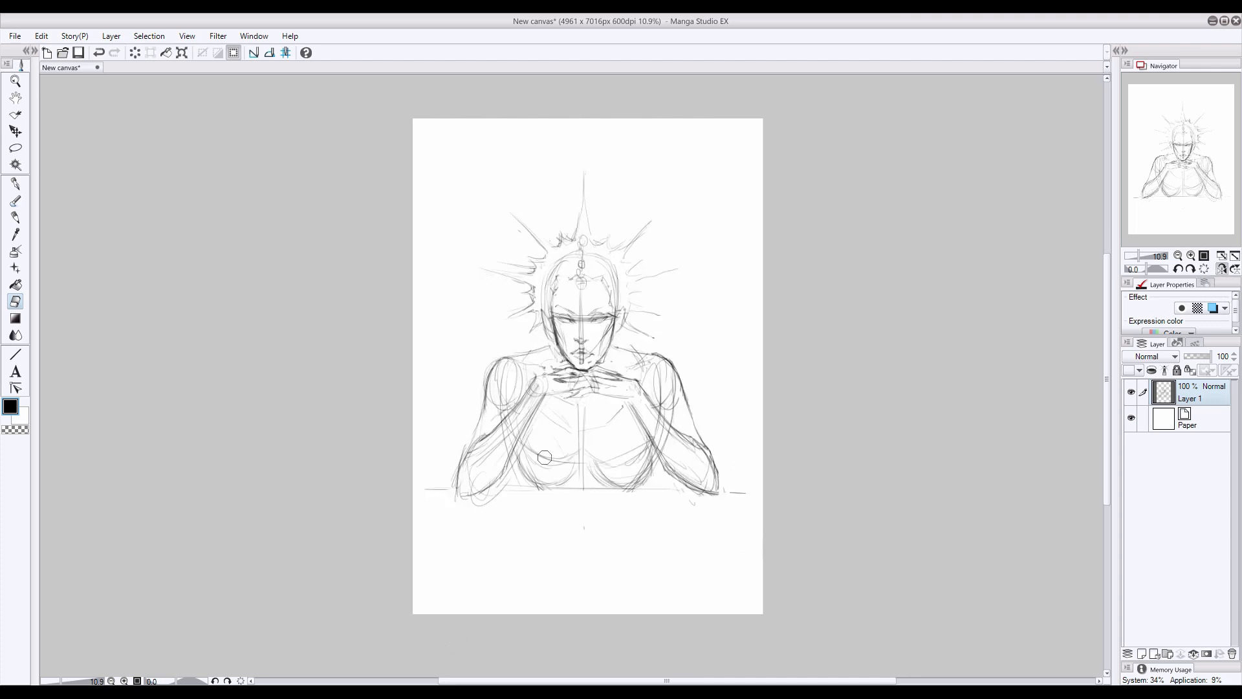
key("p")
left_click(1222, 269)
left_click(1221, 268)
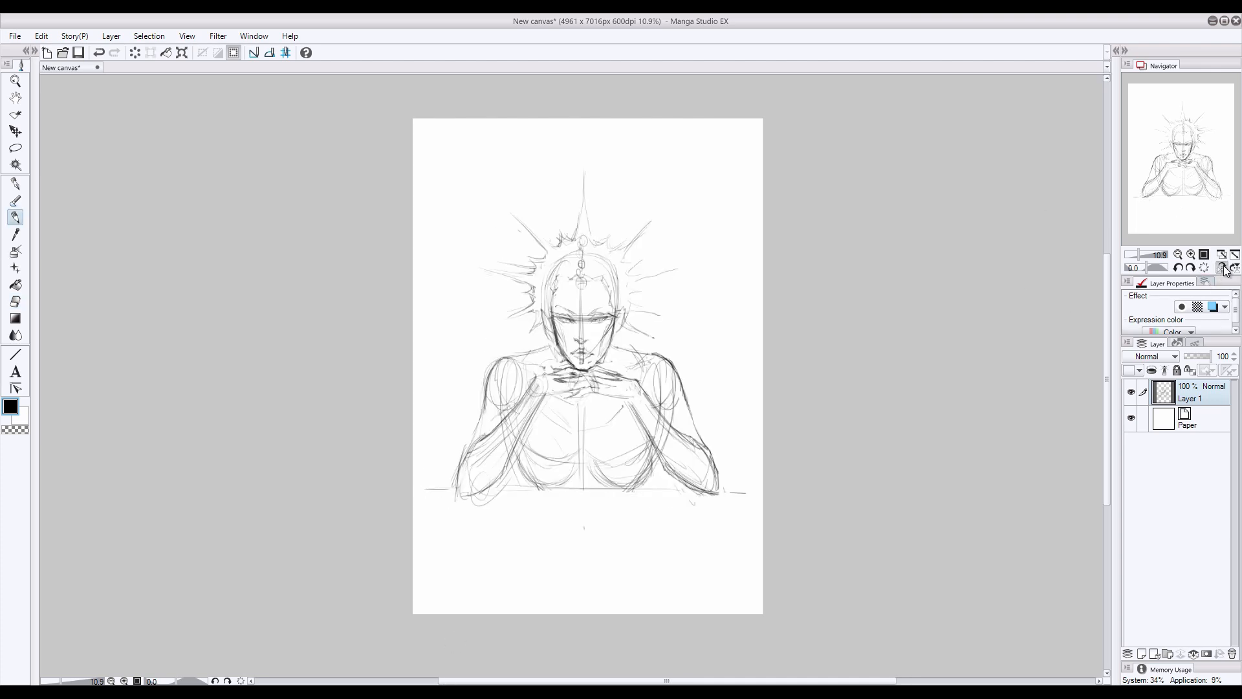
left_click(1221, 268)
mouse_move(457, 401)
left_mouse_down()
mouse_move(432, 490)
mouse_move(423, 477)
mouse_move(436, 493)
left_mouse_up()
key("e")
key("p")
left_click(1221, 268)
left_click(1221, 269)
left_click(1222, 268)
- Erase the construction lines through the face and clean up the area around the eyes and nose
left_click(15, 301)
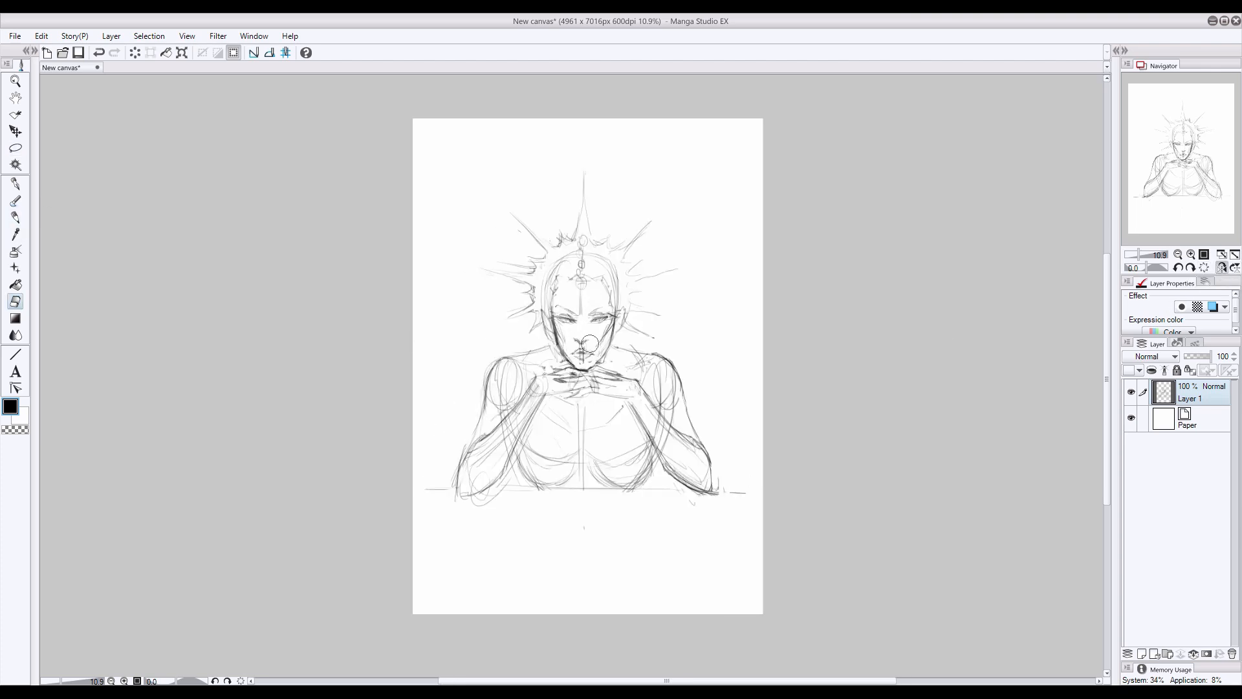
key("p")
left_click(16, 148)
left_click(15, 132)
key("e")
left_click(15, 148)
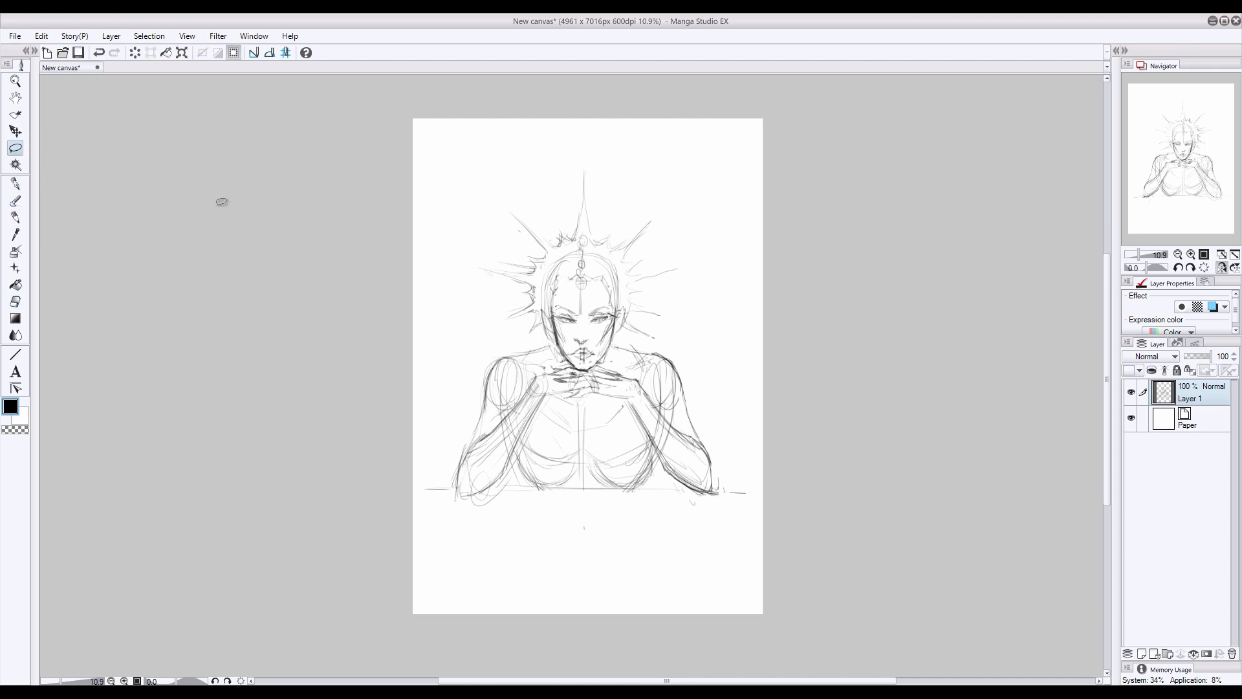
left_click(16, 131)
left_click(14, 218)
left_click(16, 302)
left_click_drag(580, 288, 580, 314)
left_click(15, 217)
left_click(1221, 268)
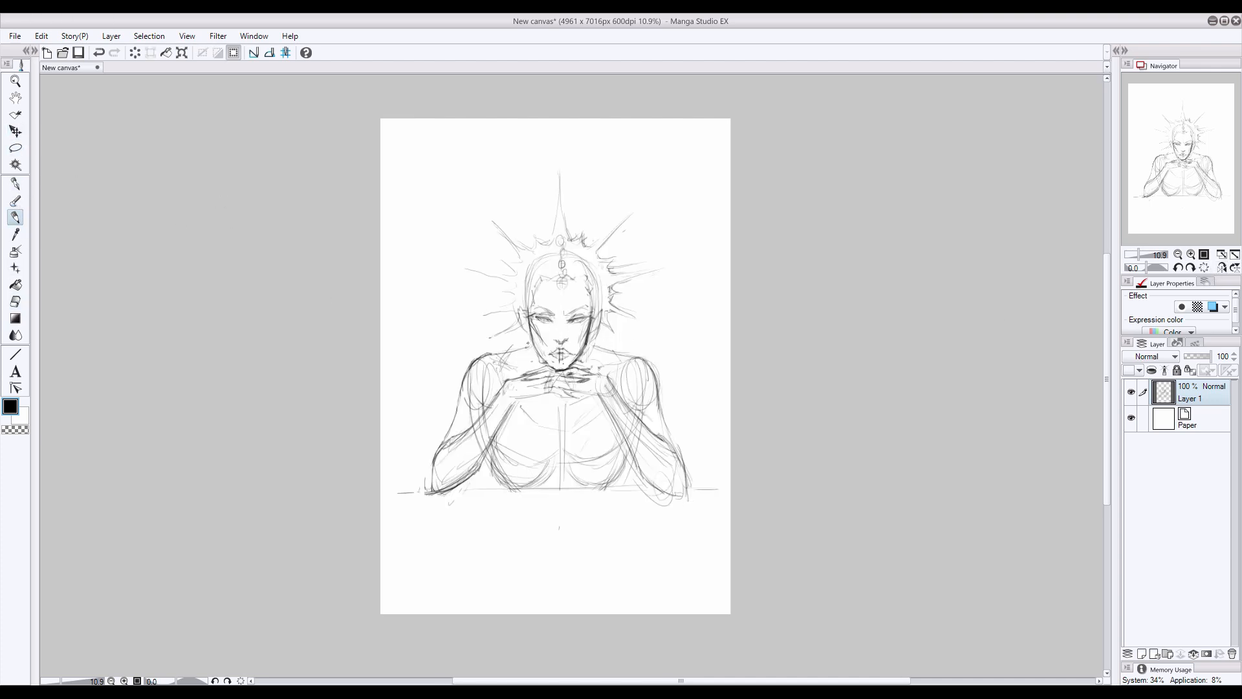
- Refine the base of the neck, the shoulder slopes and the hands beneath the chin
left_click(16, 148)
left_click(16, 131)
left_click(15, 148)
left_click(16, 131)
left_click(15, 218)
left_click_drag(558, 400, 566, 404)
left_click_drag(610, 375, 628, 362)
left_click_drag(506, 360, 522, 374)
left_click_drag(540, 389, 556, 401)
mouse_move(584, 359)
left_mouse_down()
mouse_move(603, 368)
mouse_move(551, 373)
mouse_move(575, 363)
left_mouse_up()
left_click(16, 301)
left_click(16, 218)
- Enlarge the whole sketch so it fills the page width and reposition it on the canvas
key("ctrl+t")
left_click_drag(720, 530, 739, 551)
left_click_drag(564, 452, 567, 477)
key("Return")
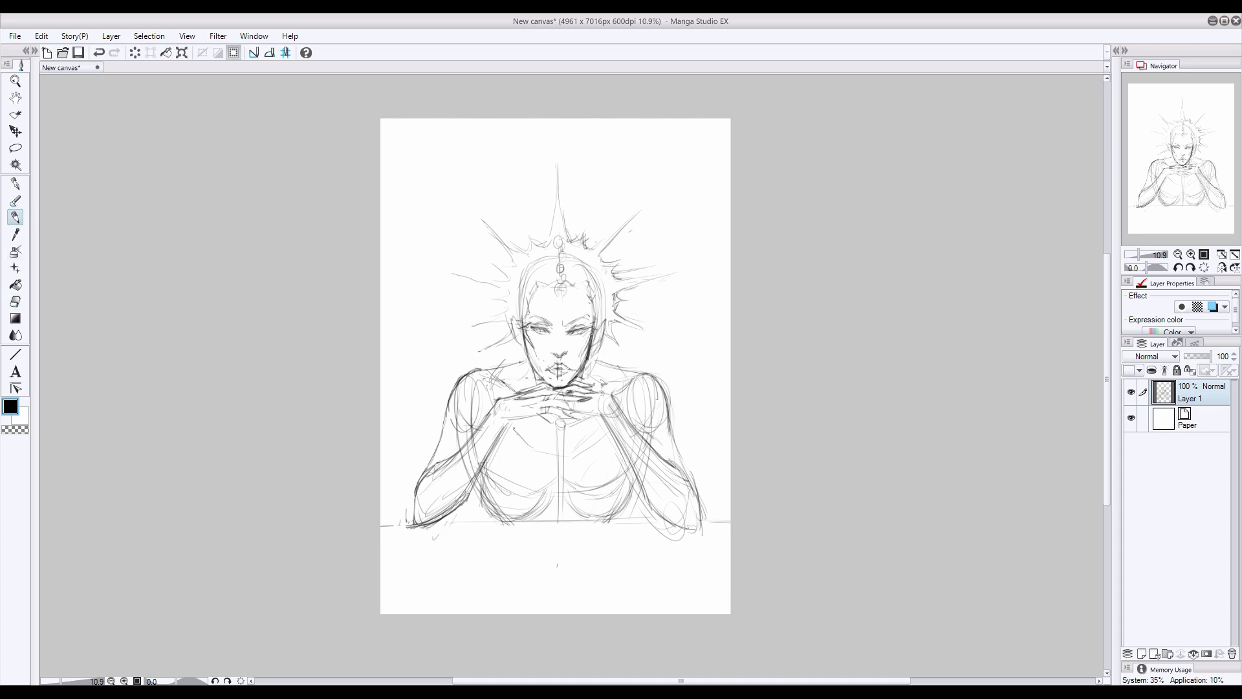
- Touch up the face, add a new layer above the sketch, and draw dark full lips and a brow stroke
left_click_drag(534, 341, 525, 355)
key("ctrl+shift+n")
left_click_drag(555, 369, 568, 374)
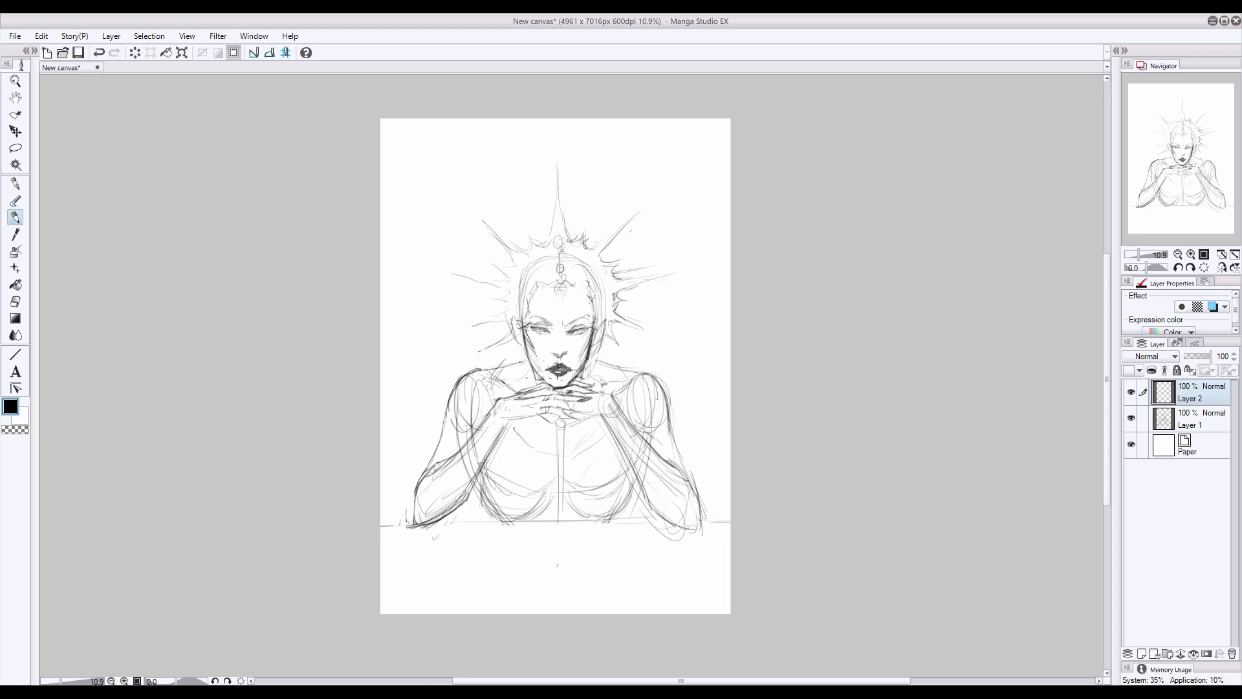
left_click_drag(535, 325, 546, 325)
- On Layer 1, add straight vertical lines hanging beside the face and define the upper eyes and brows
key("e")
key("ctrl+[")
left_click(15, 217)
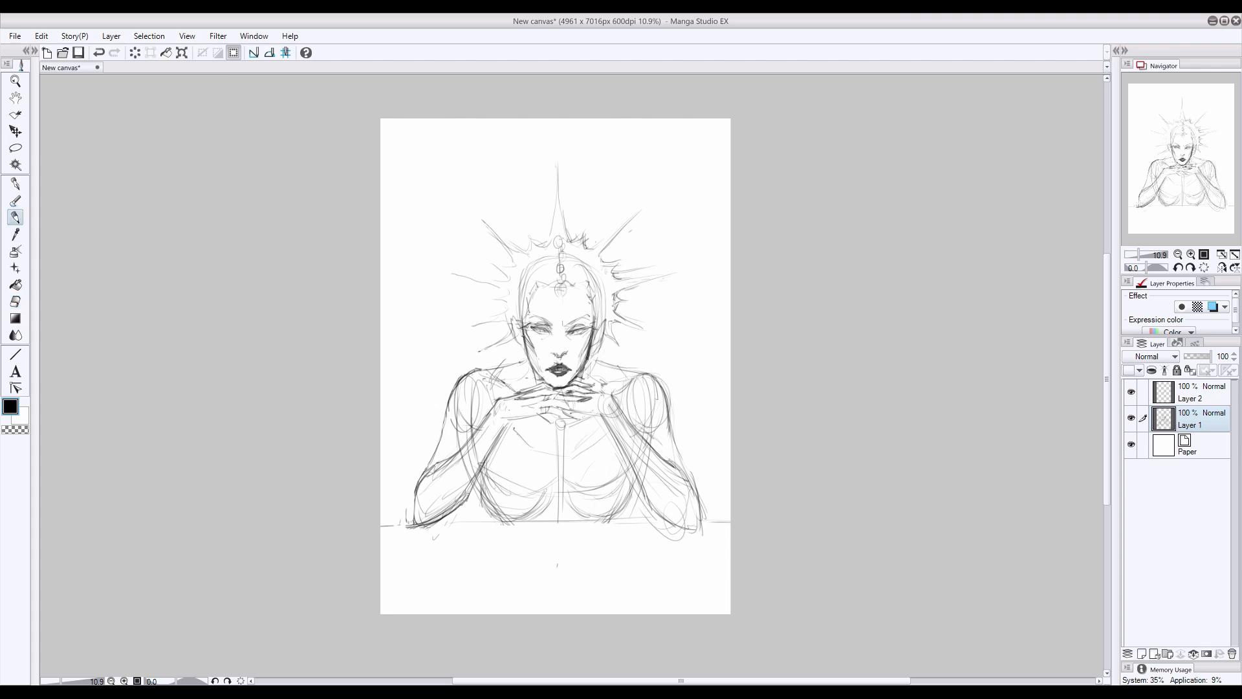
left_click_drag(524, 343, 527, 471)
left_click_drag(592, 336, 585, 476)
left_click_drag(533, 324, 553, 319)
left_click_drag(565, 324, 577, 320)
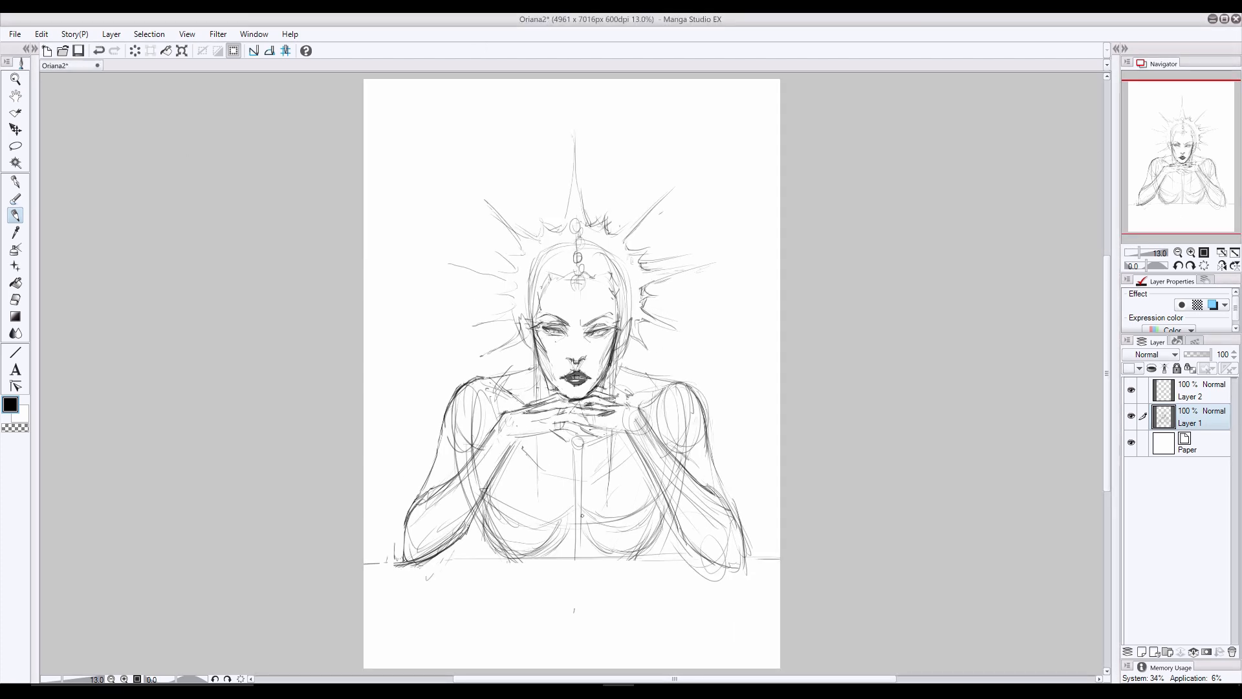
- Draw firmer bust contours and reinforce the table edge between the elbows
left_click_drag(576, 508, 605, 523)
mouse_move(658, 506)
left_mouse_down()
mouse_move(636, 525)
mouse_move(649, 516)
left_mouse_up()
left_click_drag(571, 511, 502, 524)
left_click_drag(505, 525, 488, 502)
left_click_drag(647, 545, 639, 554)
left_click_drag(505, 550, 511, 560)
left_click_drag(707, 558, 438, 560)
mouse_move(558, 531)
left_mouse_down()
mouse_move(523, 554)
mouse_move(490, 545)
left_mouse_up()
mouse_move(665, 518)
left_mouse_down()
mouse_move(628, 548)
mouse_move(663, 519)
left_mouse_up()
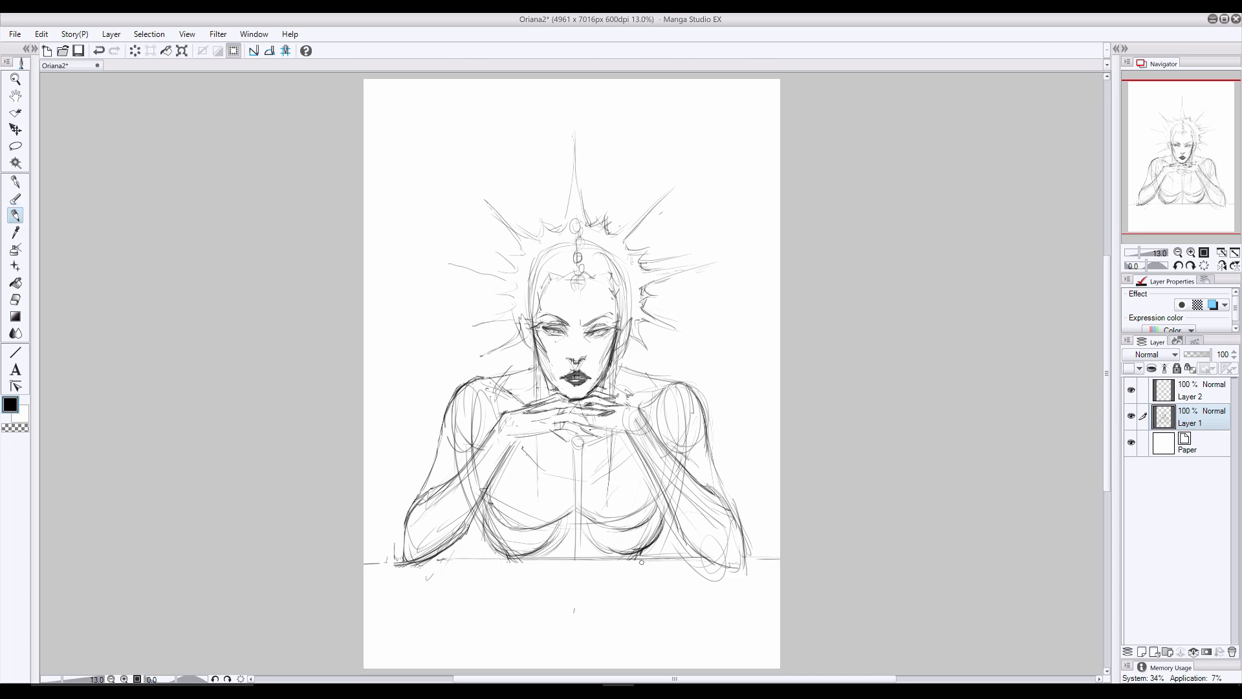
- Darken the undersides of the bust and erase the overlapping construction lines around its curves
left_click_drag(490, 543, 501, 559)
left_click_drag(650, 546, 640, 558)
left_click_drag(660, 508, 602, 531)
mouse_move(573, 517)
left_mouse_down()
mouse_move(541, 532)
mouse_move(493, 515)
left_mouse_up()
key("e")
left_click_drag(654, 507, 594, 515)
mouse_move(572, 511)
left_mouse_down()
mouse_move(497, 509)
mouse_move(507, 549)
left_mouse_up()
left_click_drag(655, 529, 631, 547)
key("p")
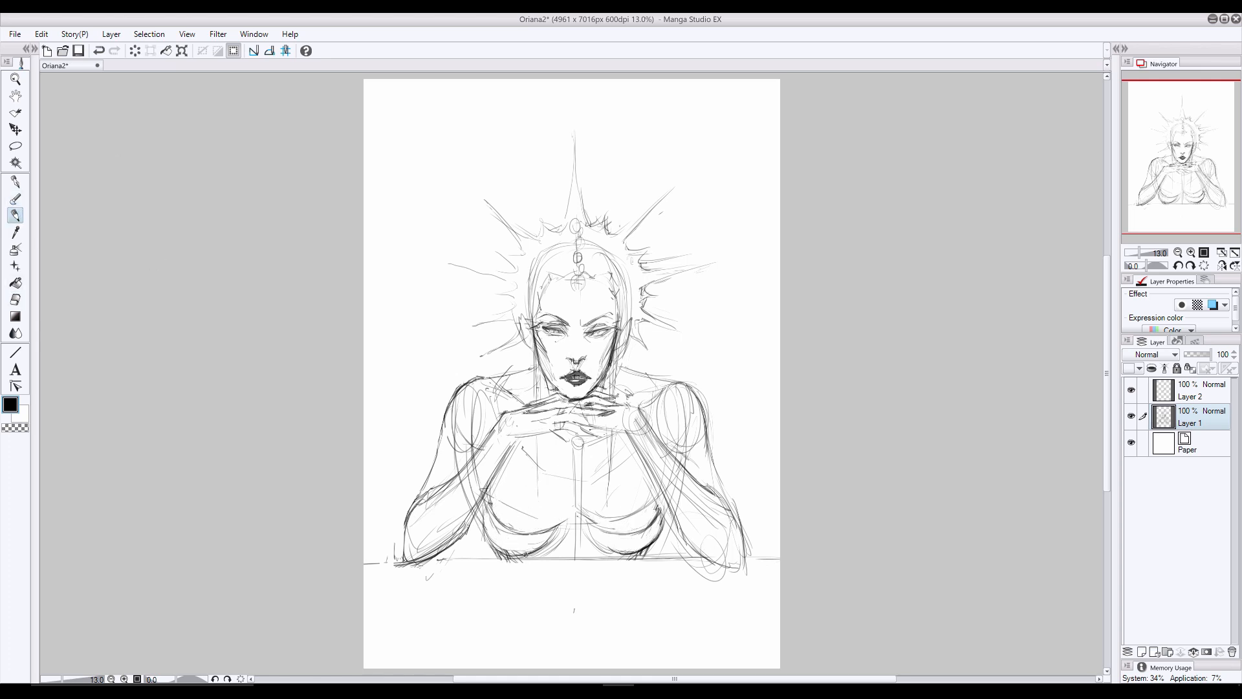
- Strengthen the bust's outer and lower curves, its centre line, and draw a curved neckline across the upper chest
left_click_drag(484, 496, 504, 554)
left_click_drag(664, 516, 653, 545)
mouse_move(580, 523)
left_mouse_down()
mouse_move(648, 525)
mouse_move(601, 531)
left_mouse_up()
left_click_drag(577, 514, 610, 533)
left_click_drag(577, 508, 545, 531)
left_click_drag(540, 435, 564, 457)
left_click_drag(515, 443, 569, 479)
left_click_drag(573, 481, 617, 469)
mouse_move(627, 462)
left_mouse_down()
mouse_move(595, 478)
mouse_move(577, 508)
left_mouse_up()
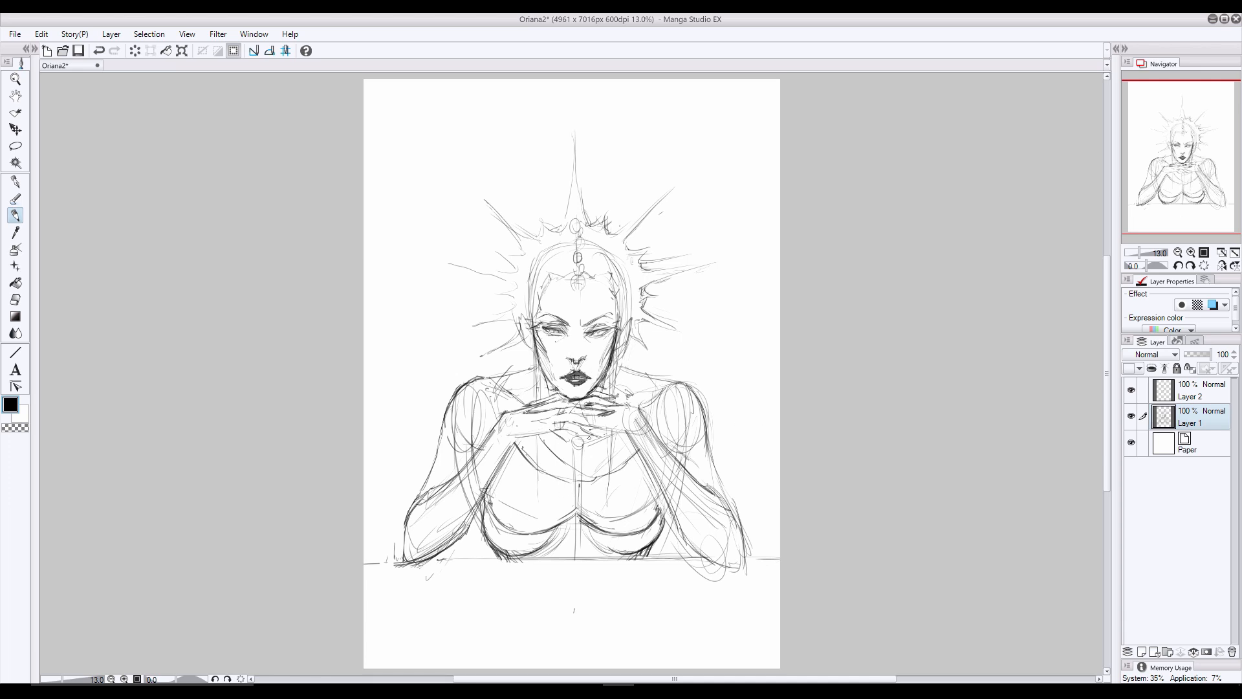
left_click_drag(552, 452, 625, 432)
mouse_move(540, 428)
left_mouse_down()
mouse_move(608, 434)
mouse_move(639, 411)
mouse_move(654, 427)
left_mouse_up()
key("ctrl+z")
key("ctrl+z")
- Sketch ornamental trim on both shoulders, with a round ornament on the right one, and add lines beside the neck
left_click_drag(679, 384, 664, 401)
mouse_move(666, 371)
left_mouse_down()
mouse_move(680, 388)
mouse_move(628, 391)
left_mouse_up()
mouse_move(619, 365)
left_mouse_down()
mouse_move(649, 374)
mouse_move(649, 388)
left_mouse_up()
left_click_drag(523, 379, 532, 404)
left_click_drag(536, 362, 485, 378)
left_click_drag(488, 375, 474, 379)
- Darken the shoulder caps and inner upper-arm contours, and define the cuffs at both wrists
left_click_drag(695, 391, 672, 455)
left_click_drag(463, 382, 479, 446)
mouse_move(463, 384)
left_mouse_down()
mouse_move(459, 420)
mouse_move(496, 504)
left_mouse_up()
left_click_drag(699, 401, 690, 434)
left_click_drag(463, 382, 457, 402)
left_click_drag(502, 415, 497, 434)
left_click_drag(640, 407, 644, 433)
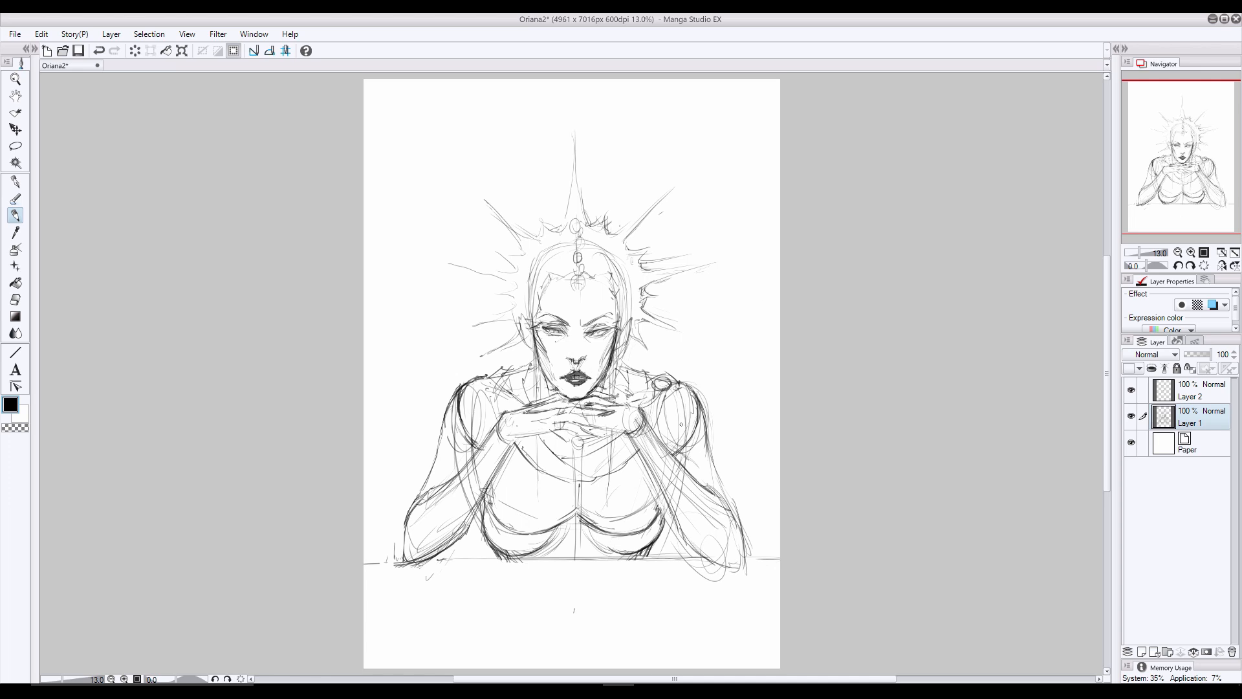
- Sketch loose flowing curves around the figure, from the right shoulder along both sides up to the page's upper edge
left_click_drag(635, 344, 626, 364)
left_click_drag(684, 332, 649, 342)
mouse_move(718, 294)
left_mouse_down()
mouse_move(719, 325)
mouse_move(710, 311)
left_mouse_up()
left_click_drag(712, 309, 673, 375)
left_click_drag(658, 367, 649, 374)
mouse_move(711, 289)
left_mouse_down()
mouse_move(731, 282)
mouse_move(687, 328)
left_mouse_up()
left_click_drag(773, 249, 731, 479)
left_click_drag(734, 200, 775, 291)
left_click_drag(417, 343, 387, 464)
left_click_drag(414, 200, 385, 307)
left_click_drag(476, 79, 447, 189)
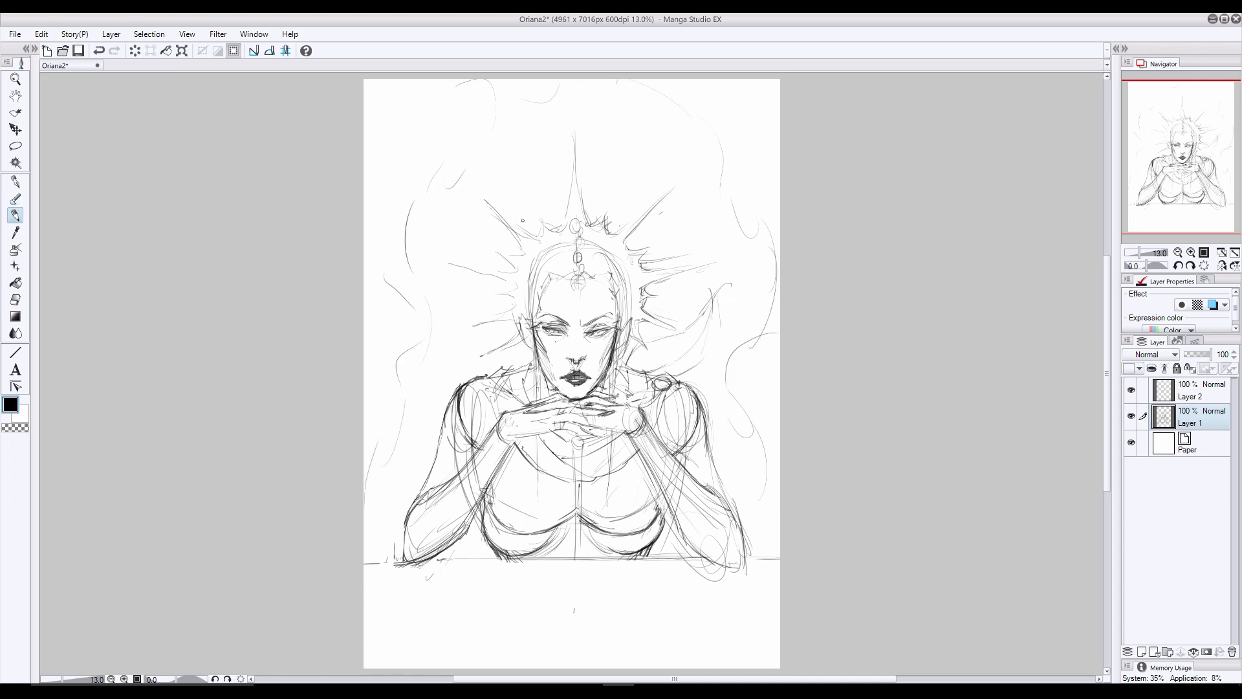
- Draw small rectangular pendants at the ends of the two vertical strands hanging over the chest
left_click_drag(1106, 383, 1106, 374)
left_click_drag(615, 437, 614, 519)
left_click_drag(533, 496, 540, 521)
left_click_drag(613, 517, 615, 519)
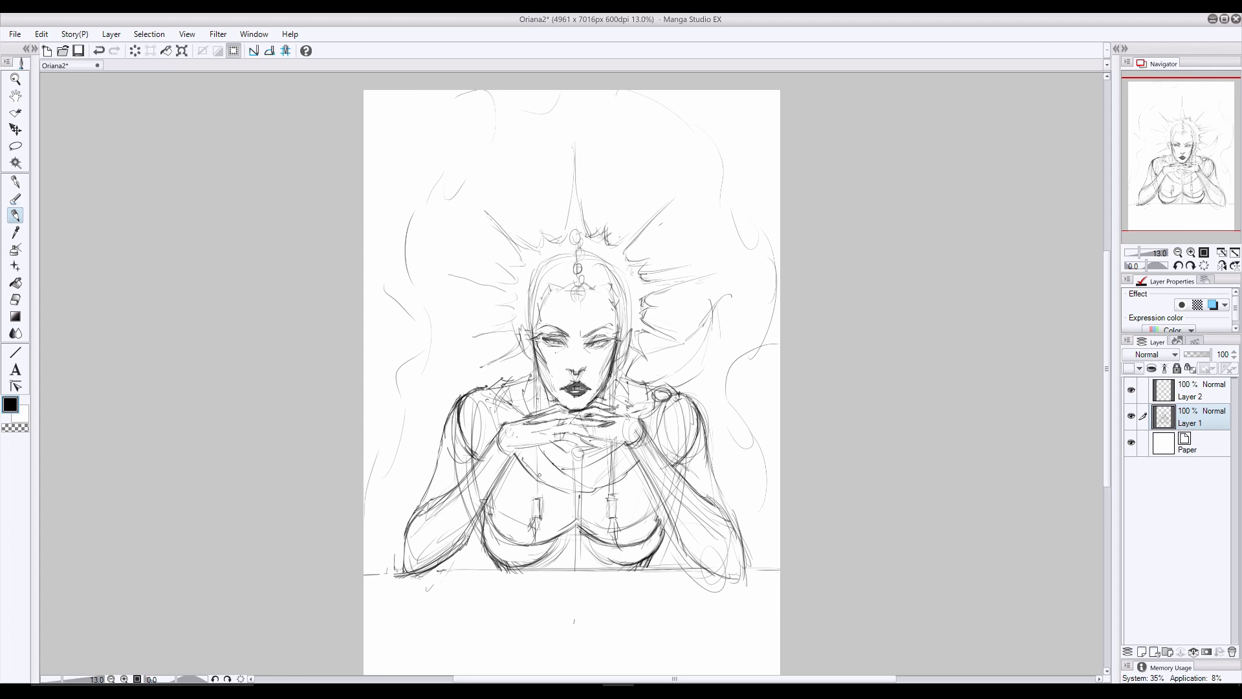
- Erase overlapping lines on the bust's right side and redraw the contours of both cups
left_click(16, 300)
mouse_move(655, 493)
left_mouse_down()
mouse_move(633, 524)
mouse_move(636, 542)
left_mouse_up()
left_click(16, 215)
left_click_drag(648, 530, 619, 544)
left_click_drag(493, 515, 518, 541)
- Flip the canvas view horizontally and erase excess lines along the bust's sides and lower curves
left_click(1222, 265)
left_click(15, 299)
left_click_drag(658, 508, 635, 542)
left_click_drag(493, 532, 561, 529)
mouse_move(662, 532)
left_mouse_down()
mouse_move(647, 566)
mouse_move(651, 553)
left_mouse_up()
mouse_move(661, 542)
left_mouse_down()
mouse_move(631, 572)
mouse_move(613, 571)
left_mouse_up()
- Redraw the bust's sides and undersides with darker strokes in the mirrored view and touch up the upper-arm outline
left_click(15, 215)
left_click_drag(658, 512, 651, 550)
mouse_move(657, 530)
left_mouse_down()
mouse_move(608, 565)
mouse_move(640, 571)
left_mouse_up()
left_click_drag(592, 551, 605, 562)
left_click_drag(563, 534, 513, 565)
mouse_move(486, 540)
left_mouse_down()
mouse_move(518, 565)
mouse_move(489, 554)
left_mouse_up()
left_click_drag(453, 399, 436, 448)
left_click_drag(479, 526, 491, 568)
left_click_drag(660, 521, 645, 572)
left_click_drag(658, 533, 644, 570)
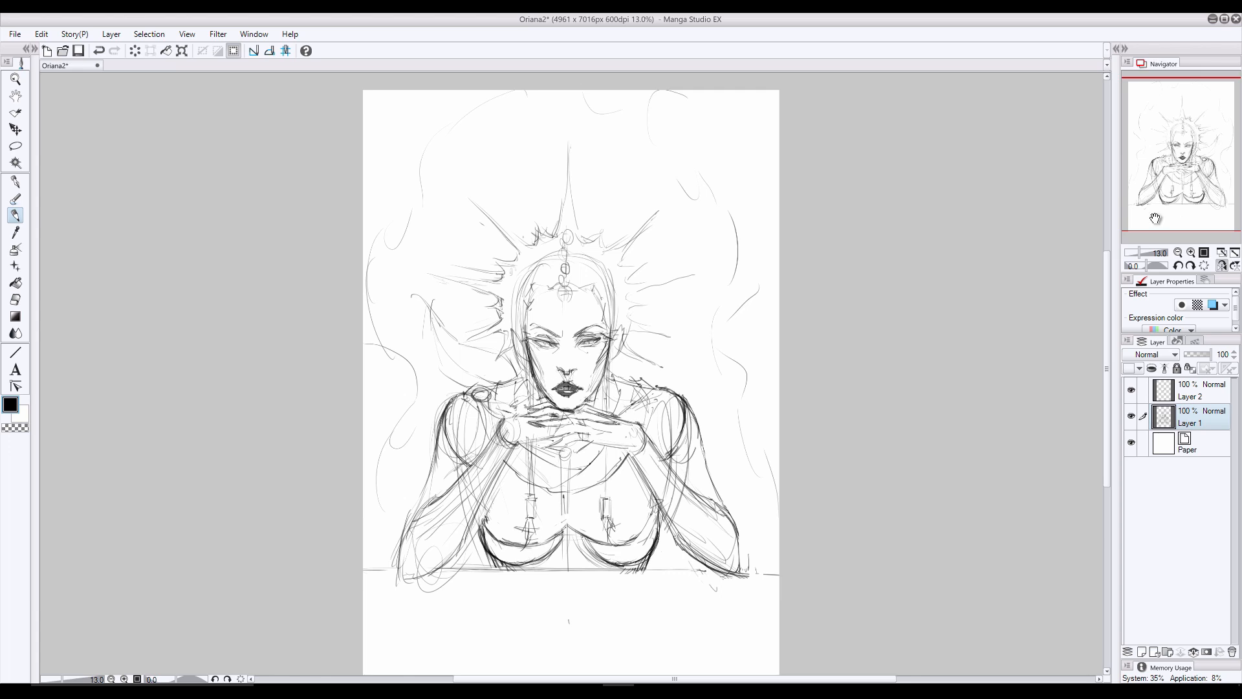
- Erase leftover lines around the lower centre of the bust and return the canvas to its unflipped view
left_click(1222, 265)
key("e")
left_click(1222, 265)
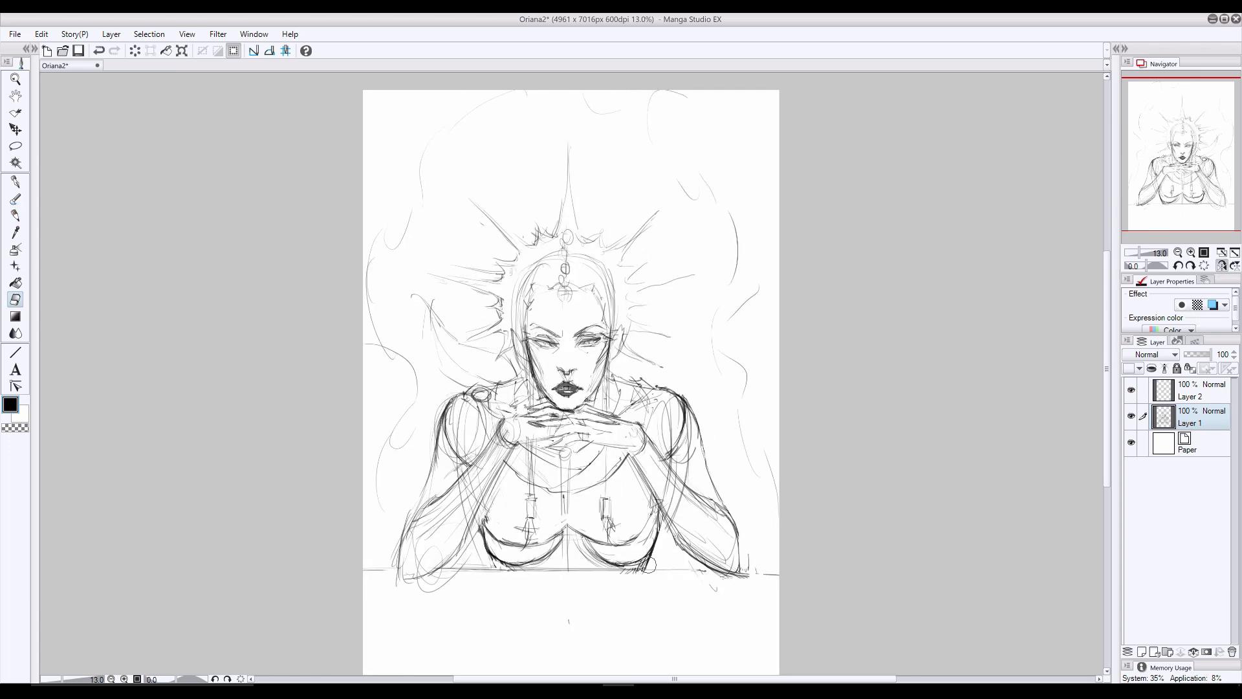
left_click(1222, 266)
mouse_move(558, 541)
left_mouse_down()
mouse_move(527, 562)
mouse_move(610, 547)
left_mouse_up()
key("p")
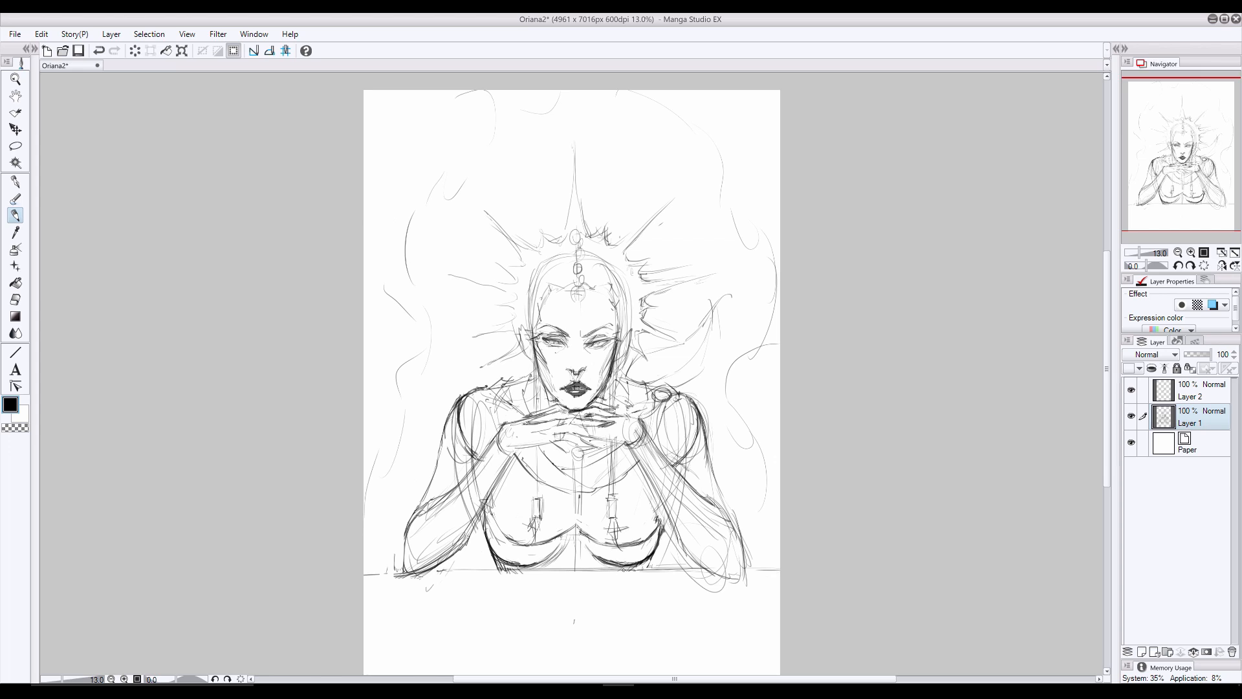
- Clean up both lower corners of the bust with the eraser and redraw the left cup's underside
left_click_drag(492, 552, 500, 569)
left_click_drag(649, 558, 643, 573)
key("e")
left_click_drag(487, 555, 493, 568)
mouse_move(652, 559)
left_mouse_down()
mouse_move(646, 568)
mouse_move(605, 546)
left_mouse_up()
key("p")
left_click_drag(496, 557, 537, 539)
- Erase the construction lines in both forearms and around the right elbow, then redraw the right forearm with cleaner contours
mouse_move(653, 441)
left_mouse_down()
mouse_move(642, 504)
mouse_move(654, 471)
left_mouse_up()
key("e")
left_click_drag(480, 486, 448, 528)
key("[")
mouse_move(657, 491)
left_mouse_down()
mouse_move(693, 554)
mouse_move(751, 582)
left_mouse_up()
key("p")
key("e")
mouse_move(744, 532)
left_mouse_down()
mouse_move(736, 509)
mouse_move(740, 576)
left_mouse_up()
key("p")
left_click_drag(642, 463, 701, 563)
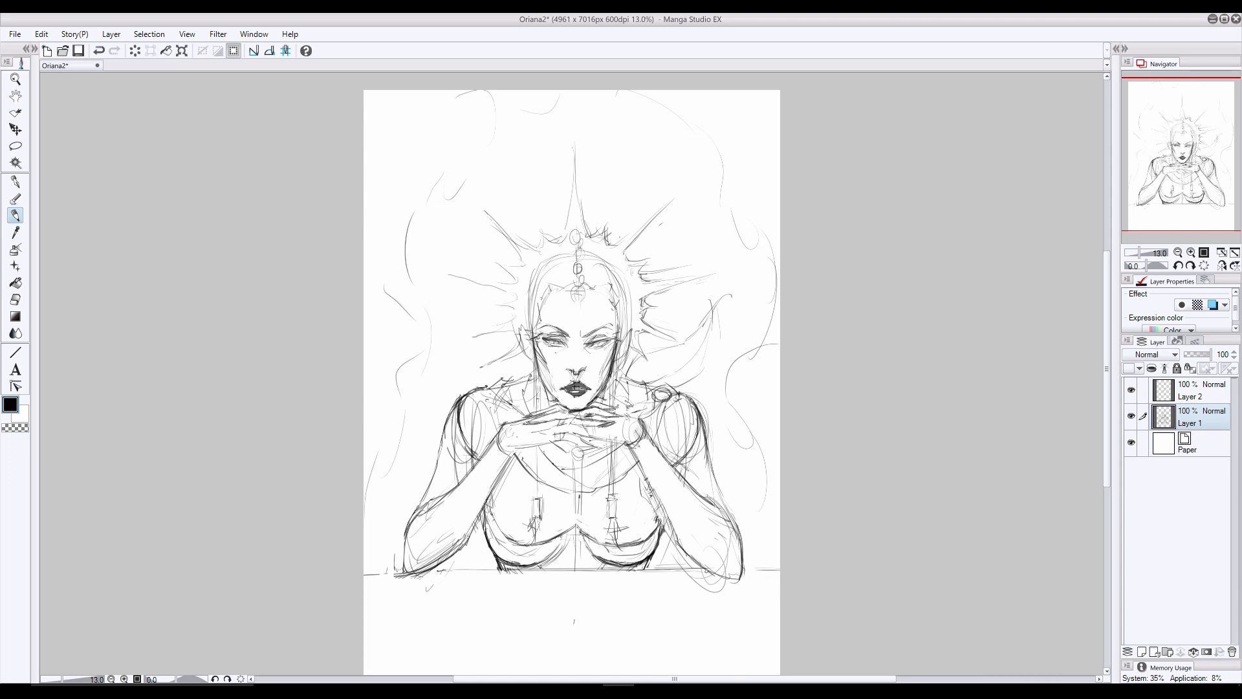
- Draw wrapped bands around both forearms and a strand hanging from the right forearm down to the table
mouse_move(653, 434)
left_mouse_down()
mouse_move(644, 471)
mouse_move(636, 462)
mouse_move(666, 469)
mouse_move(650, 497)
mouse_move(693, 528)
mouse_move(664, 530)
left_mouse_up()
mouse_move(495, 442)
left_mouse_down()
mouse_move(498, 487)
mouse_move(466, 468)
mouse_move(447, 497)
mouse_move(473, 534)
left_mouse_up()
mouse_move(671, 517)
left_mouse_down()
mouse_move(659, 555)
mouse_move(679, 589)
left_mouse_up()
left_click_drag(681, 593, 637, 594)
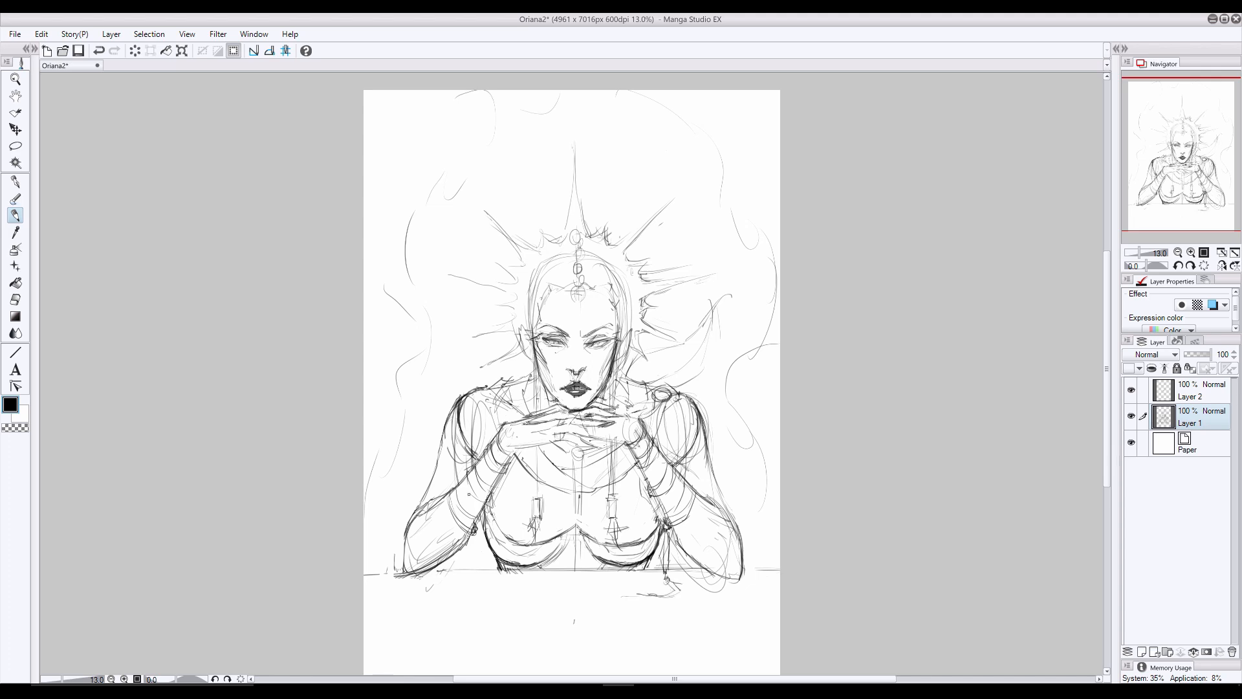
- Add matching strands hanging from the left forearm and more beaded strands along both sides of the bust
left_click_drag(469, 529, 478, 558)
left_click_drag(468, 543, 470, 581)
mouse_move(644, 501)
left_mouse_down()
mouse_move(646, 544)
mouse_move(629, 585)
left_mouse_up()
left_click_drag(490, 498, 488, 550)
left_click_drag(645, 526, 647, 554)
left_click_drag(489, 531, 489, 544)
left_click_drag(489, 551, 501, 585)
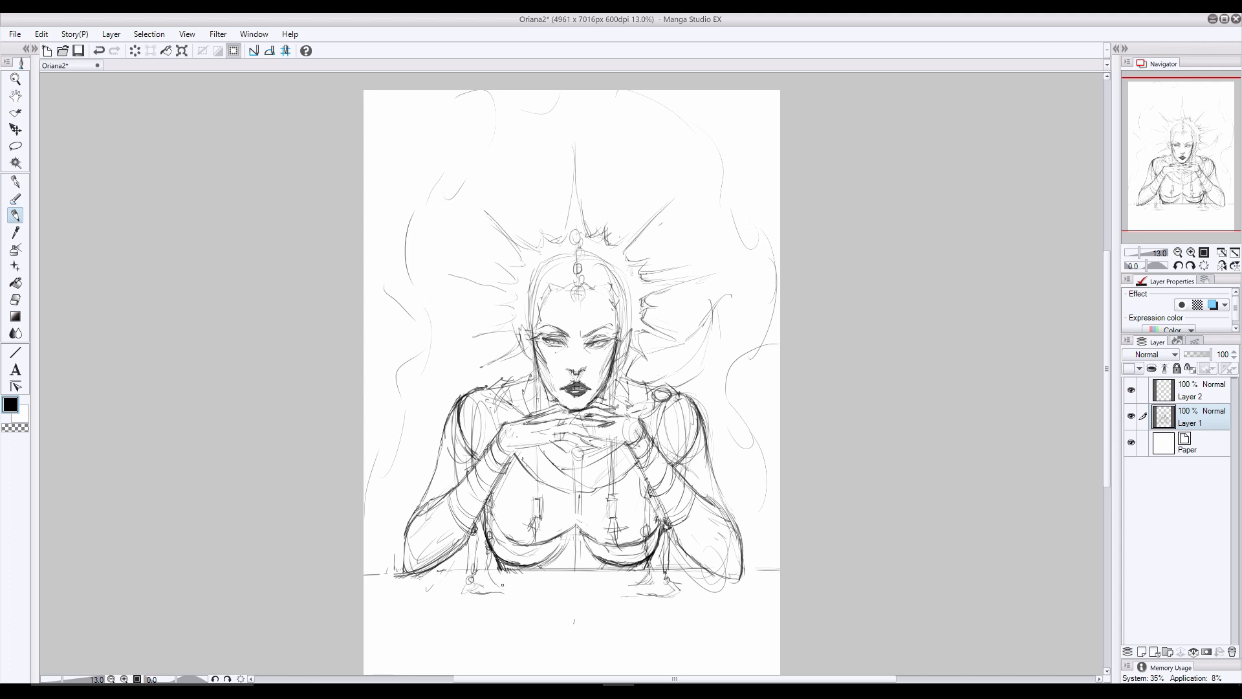
left_click_drag(636, 463, 633, 582)
left_click_drag(504, 467, 504, 565)
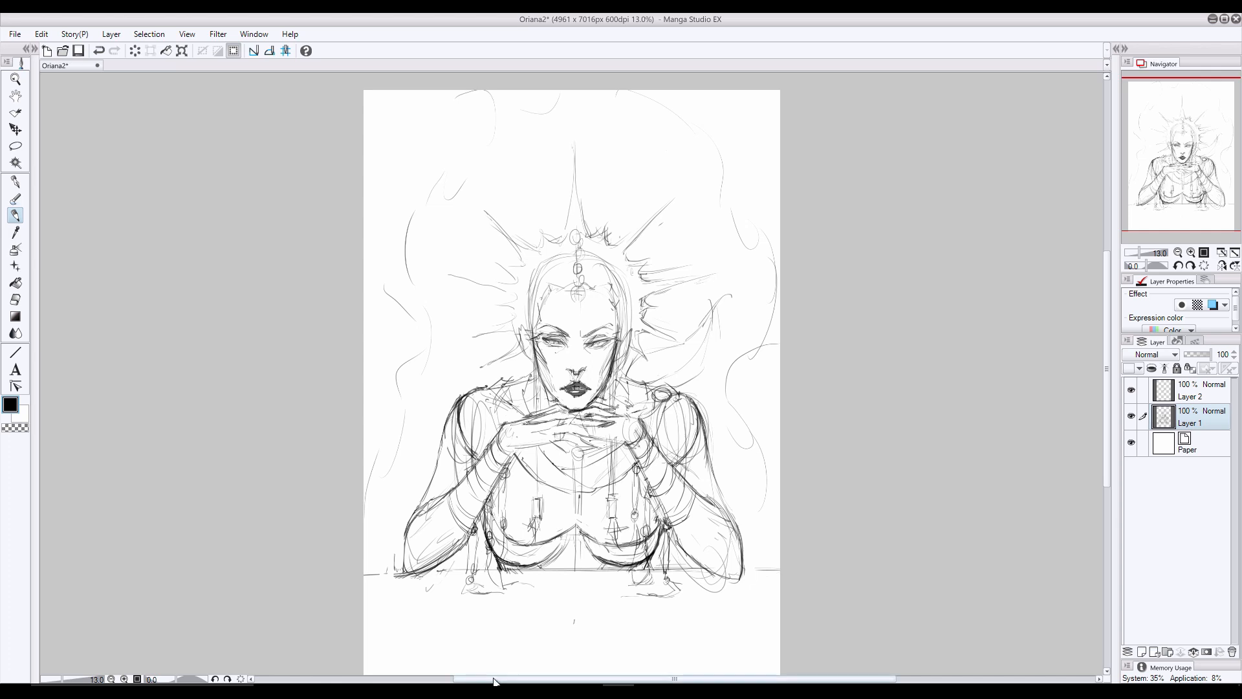
- Erase the construction curves inside both upper arms and redraw the trim on the left shoulder
key("e")
left_click_drag(475, 412, 457, 461)
left_click_drag(681, 453, 686, 470)
key("p")
left_click_drag(506, 379, 488, 427)
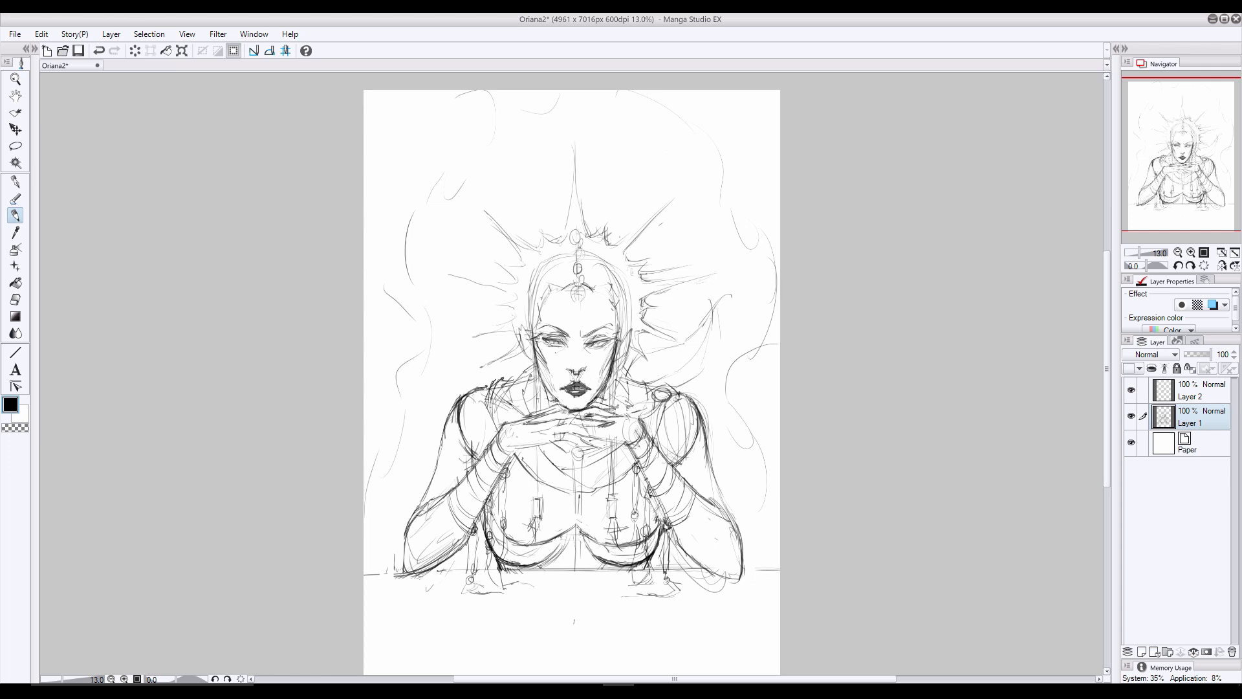
- Detail the jewelled ornament above the forehead and draw a headband with round beads along both sides of the hairline
left_click_drag(574, 287, 575, 298)
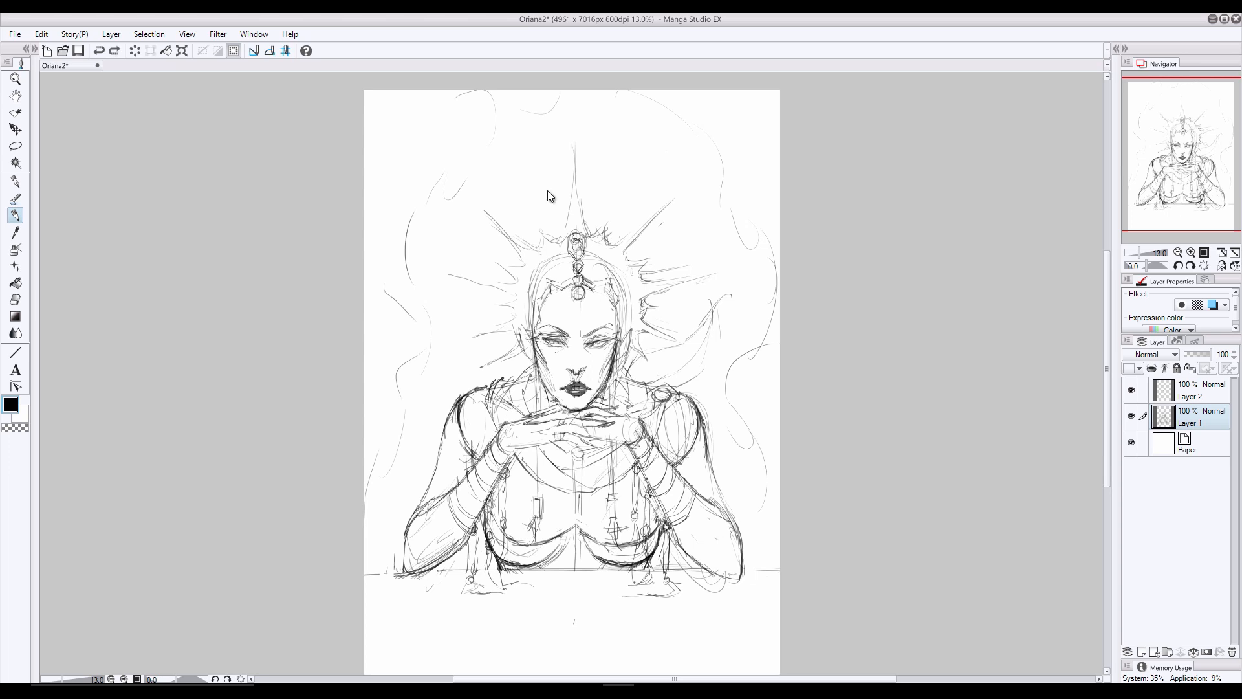
left_click_drag(612, 290, 615, 339)
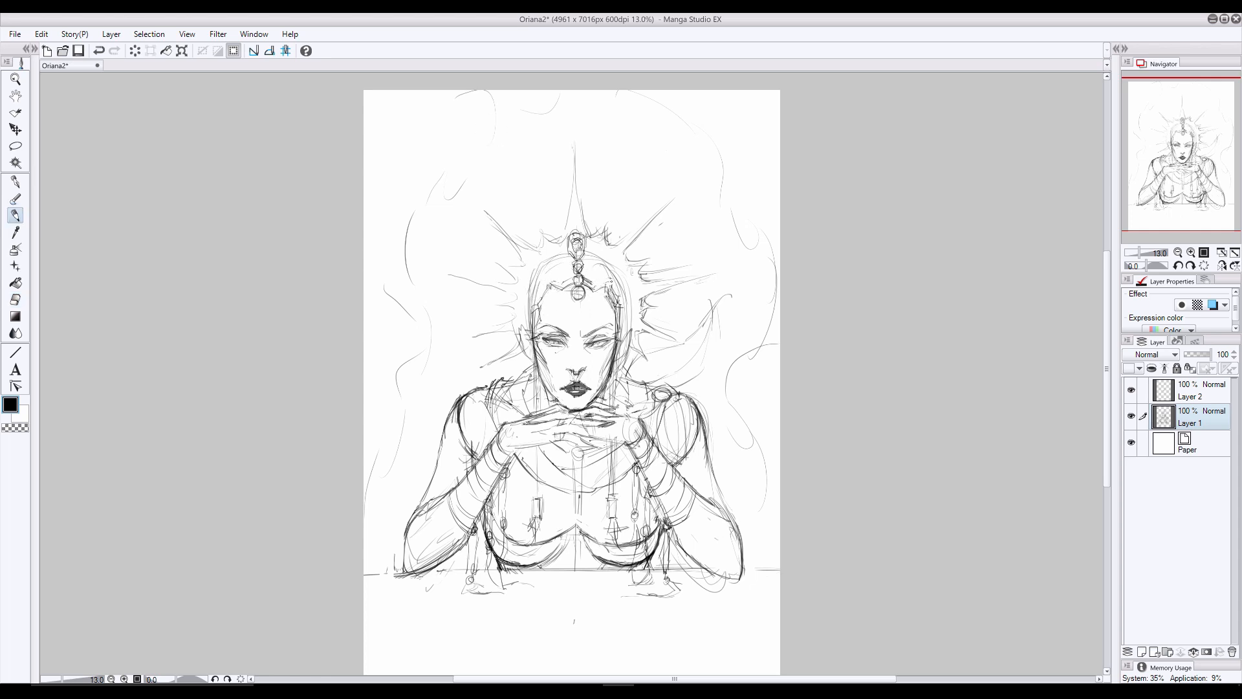
left_click_drag(611, 280, 615, 299)
left_click_drag(552, 280, 536, 304)
key("ctrl+z")
left_click_drag(623, 306, 623, 319)
left_click_drag(548, 273, 535, 296)
left_click_drag(527, 311, 529, 316)
- Redraw the crown's diagonal and side spikes on both sides with bolder, pointed contours
left_click_drag(484, 209, 520, 241)
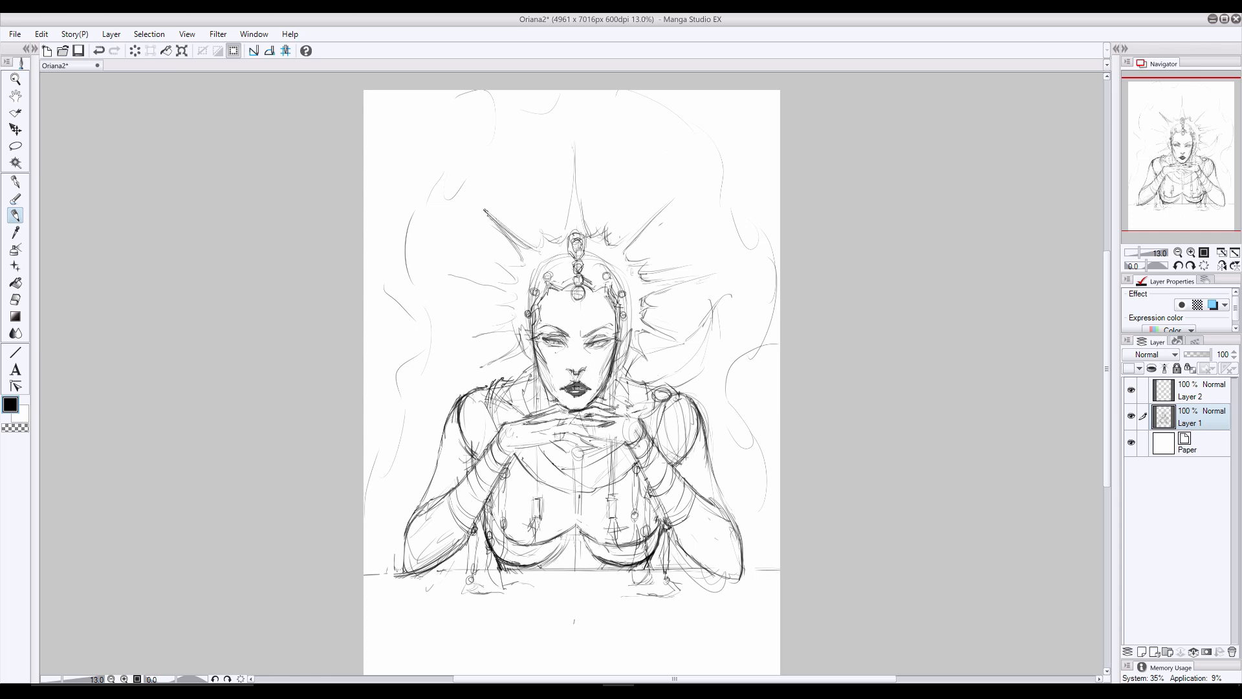
mouse_move(673, 201)
left_mouse_down()
mouse_move(617, 245)
mouse_move(647, 282)
left_mouse_up()
left_click_drag(642, 279, 713, 275)
left_click_drag(524, 266, 499, 264)
left_click_drag(518, 287, 450, 275)
left_click_drag(516, 298, 444, 275)
left_click_drag(515, 292, 460, 341)
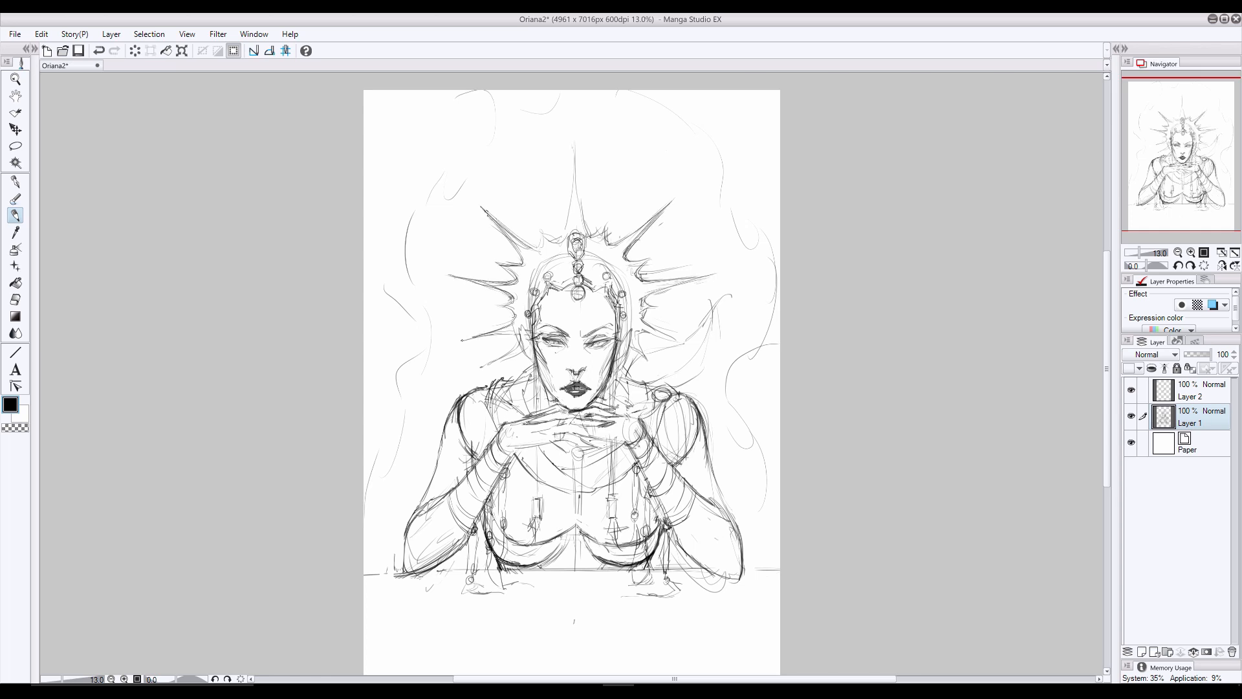
- Define the ears and lower crown spikes, and shorten the right side spikes with the eraser
mouse_move(641, 323)
left_mouse_down()
mouse_move(686, 342)
mouse_move(653, 299)
left_mouse_up()
left_click_drag(519, 322, 534, 362)
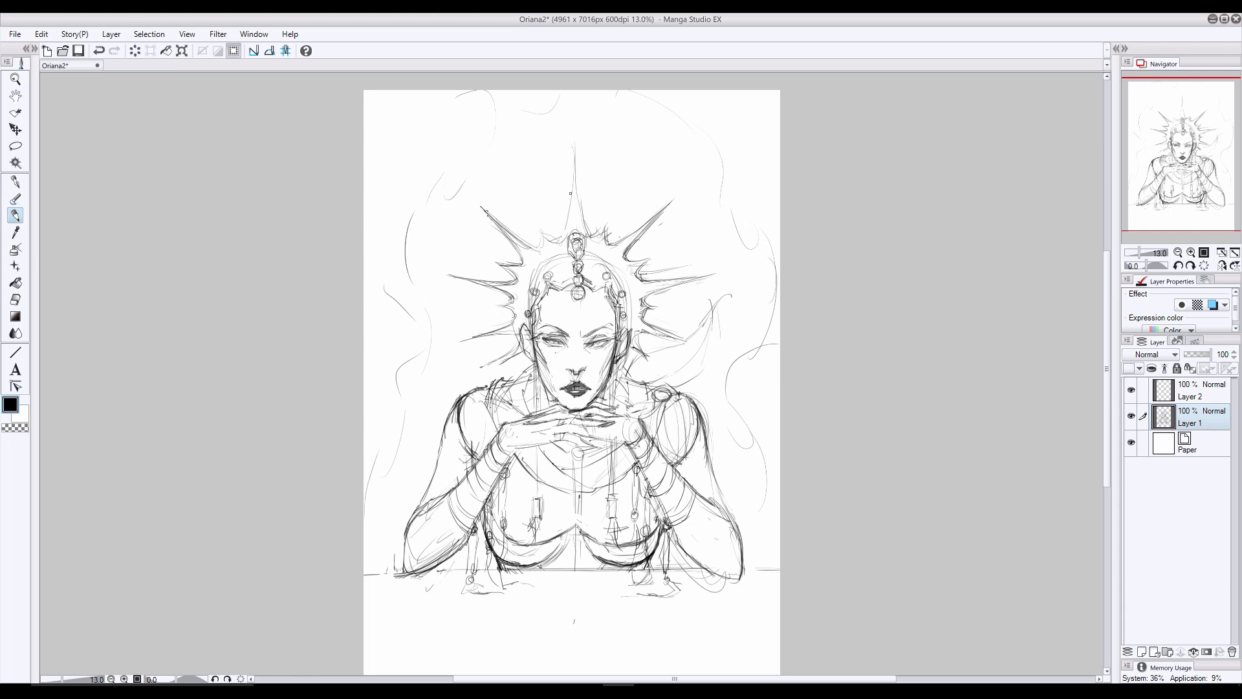
key("e")
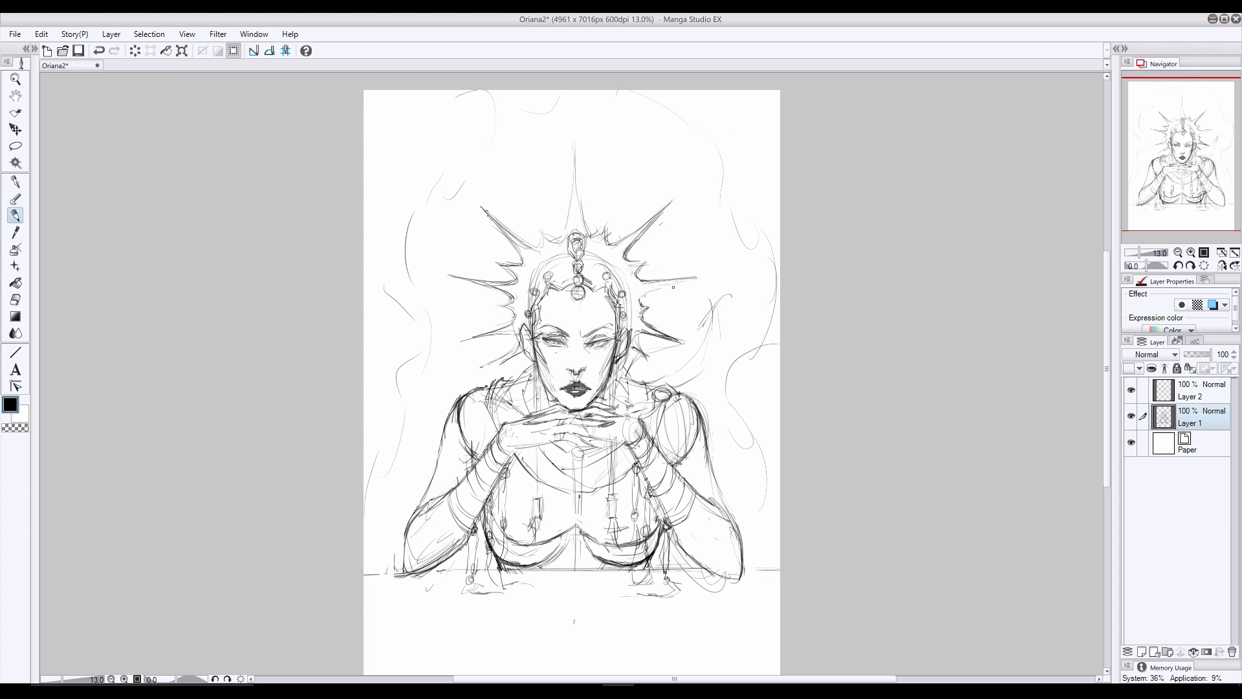
key("p")
left_click_drag(464, 341, 518, 332)
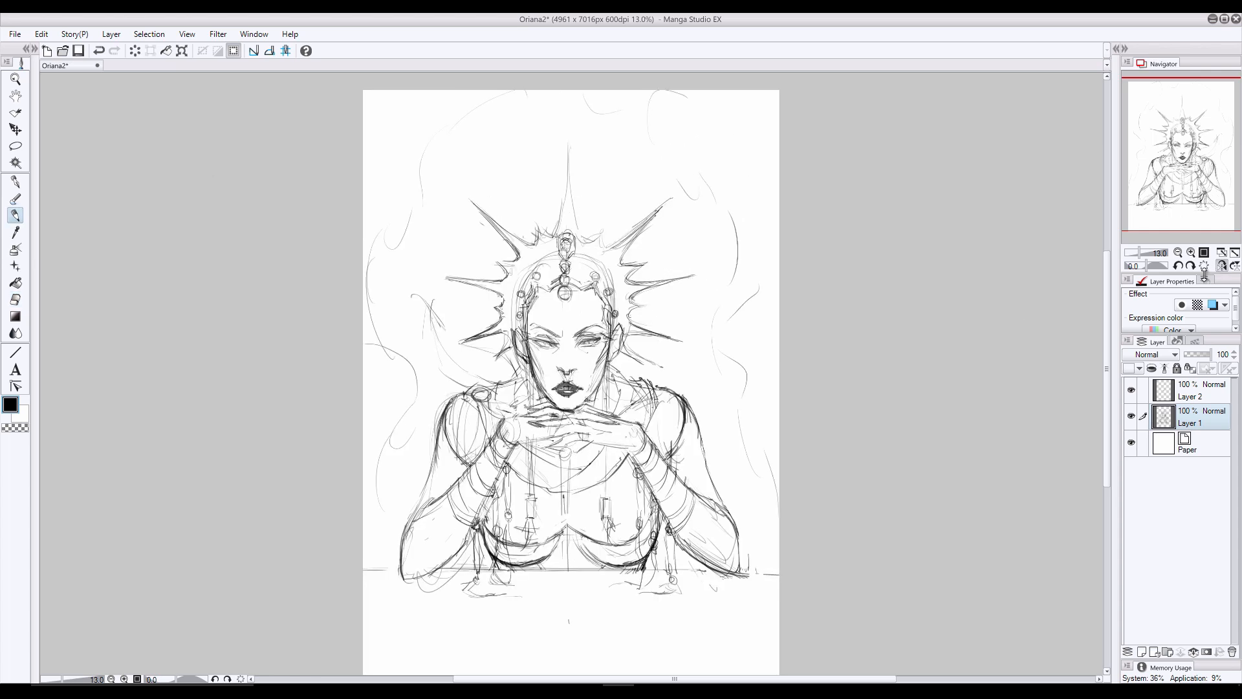
- Outline the tall central crown spike and connect its base to the small points on either side
left_click_drag(575, 137, 586, 219)
mouse_move(575, 140)
left_mouse_down()
mouse_move(564, 230)
mouse_move(542, 232)
left_mouse_up()
mouse_move(542, 230)
left_mouse_down()
mouse_move(534, 249)
mouse_move(608, 244)
left_mouse_up()
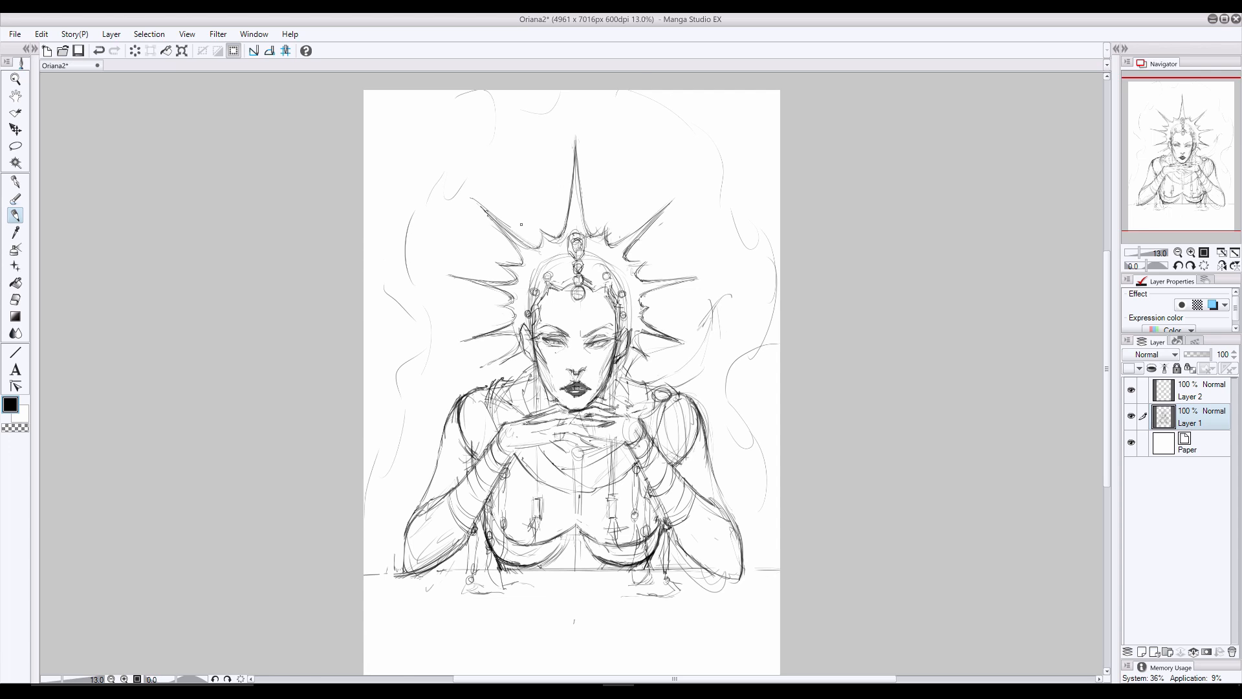
- Erase the skull construction arc, the upper hairline beads and the rough headband lines on both sides of the forehead
key("e")
left_click_drag(548, 270, 623, 277)
left_click_drag(538, 279, 531, 297)
left_click_drag(625, 289, 630, 312)
key("p")
key("e")
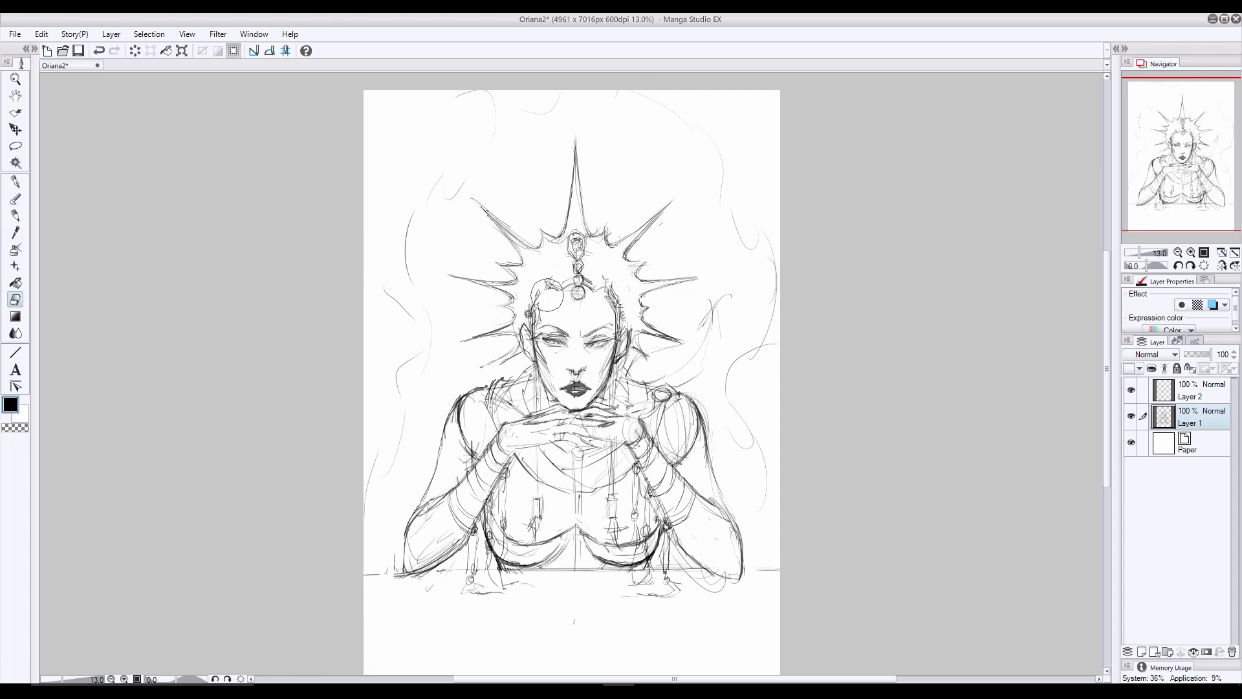
left_click_drag(550, 289, 540, 306)
left_click_drag(601, 289, 614, 307)
- Outline the headband along both sides of the forehead and place small round beads along each side
key("p")
left_click_drag(547, 281, 529, 324)
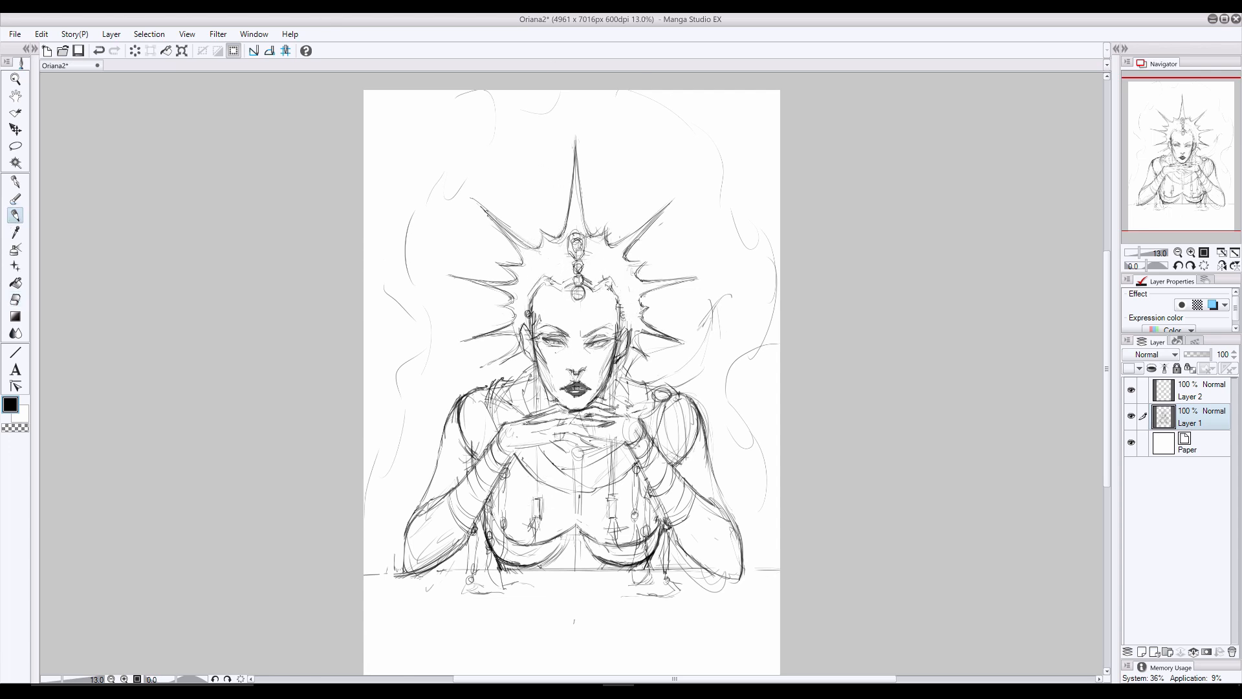
mouse_move(607, 278)
left_mouse_down()
mouse_move(623, 336)
mouse_move(612, 339)
left_mouse_up()
mouse_move(551, 284)
left_mouse_down()
mouse_move(533, 328)
mouse_move(533, 305)
left_mouse_up()
left_click_drag(544, 266, 547, 266)
left_click_drag(526, 287, 527, 287)
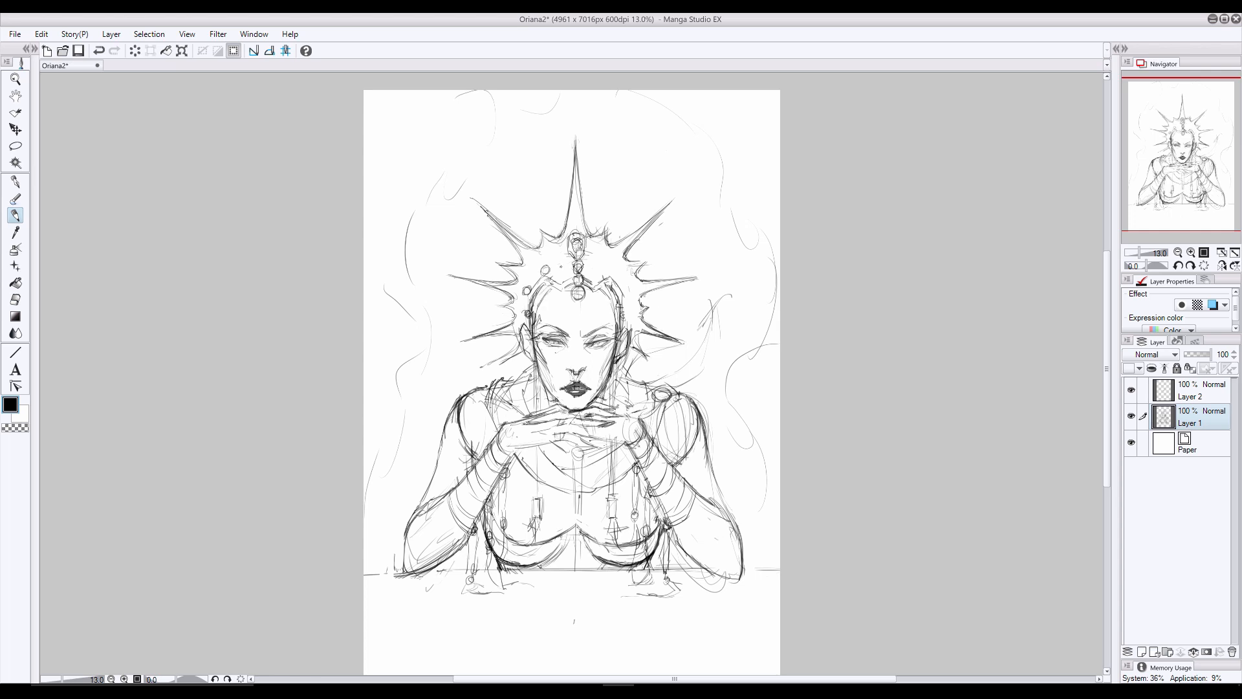
left_click_drag(606, 267, 609, 267)
left_click_drag(625, 288, 627, 287)
left_click_drag(623, 313, 625, 314)
left_click_drag(546, 277, 530, 317)
- Erase the tips of the crown's two upper diagonal spikes and redraw the spikes longer
left_click(16, 300)
left_click_drag(497, 202, 472, 189)
left_click_drag(675, 223, 678, 201)
left_click(15, 214)
left_click_drag(624, 240, 658, 214)
mouse_move(630, 233)
left_mouse_down()
mouse_move(678, 201)
mouse_move(660, 218)
left_mouse_up()
mouse_move(527, 245)
left_mouse_down()
mouse_move(467, 197)
mouse_move(517, 233)
left_mouse_up()
left_click_drag(502, 225, 535, 249)
- Clean up the bases of the diagonal spikes and redraw the contour of the central crown spike
left_click(15, 300)
left_click_drag(650, 223, 608, 245)
left_click_drag(637, 235, 622, 251)
mouse_move(569, 189)
left_mouse_down()
mouse_move(566, 227)
mouse_move(582, 181)
mouse_move(575, 154)
left_mouse_up()
left_click(15, 215)
mouse_move(576, 165)
left_mouse_down()
mouse_move(602, 235)
mouse_move(556, 235)
left_mouse_up()
- Lengthen the crown's horizontal side spikes and sharpen the lower spikes beside both ears
left_click_drag(652, 290, 713, 275)
left_click_drag(516, 283, 441, 274)
left_click_drag(476, 282, 443, 275)
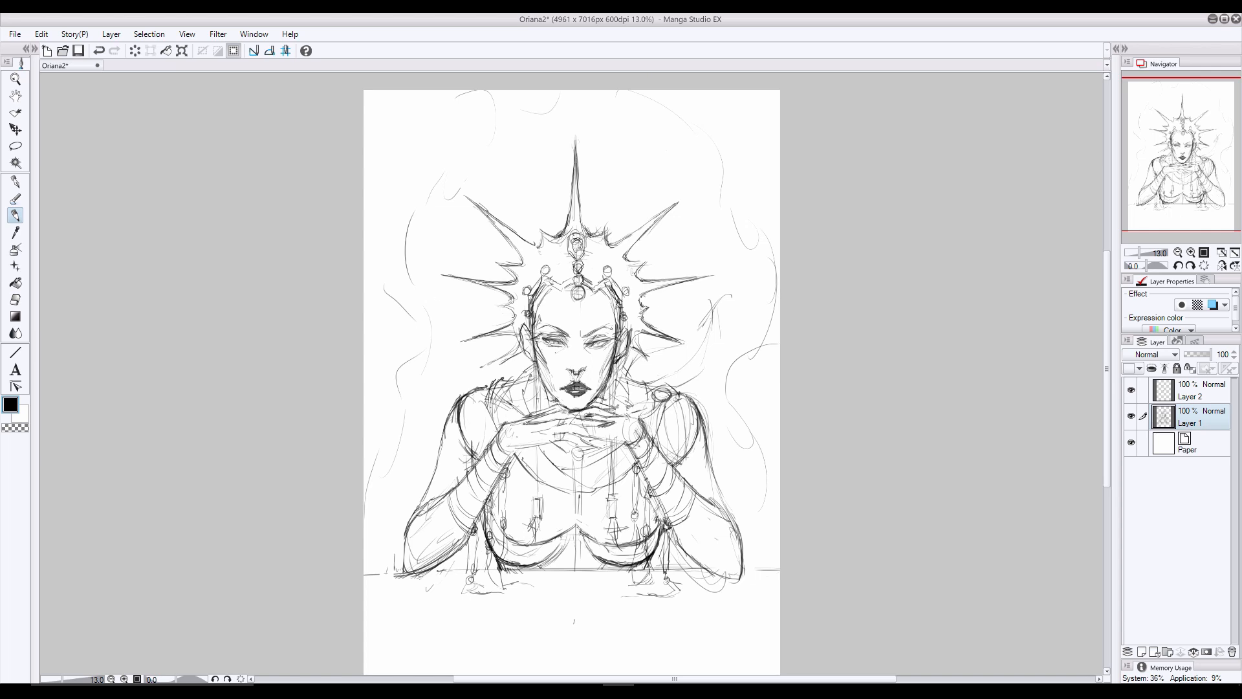
left_click_drag(516, 303, 485, 334)
left_click_drag(518, 333, 445, 348)
left_click_drag(633, 334, 696, 350)
left_click_drag(669, 339, 697, 350)
left_click_drag(521, 341, 502, 365)
left_click_drag(630, 337, 650, 360)
- Try the blue layer color on both drawing layers and merge Layer 1 and Layer 2 into one
scroll(578, 454, "up", 1)
left_click(1213, 304)
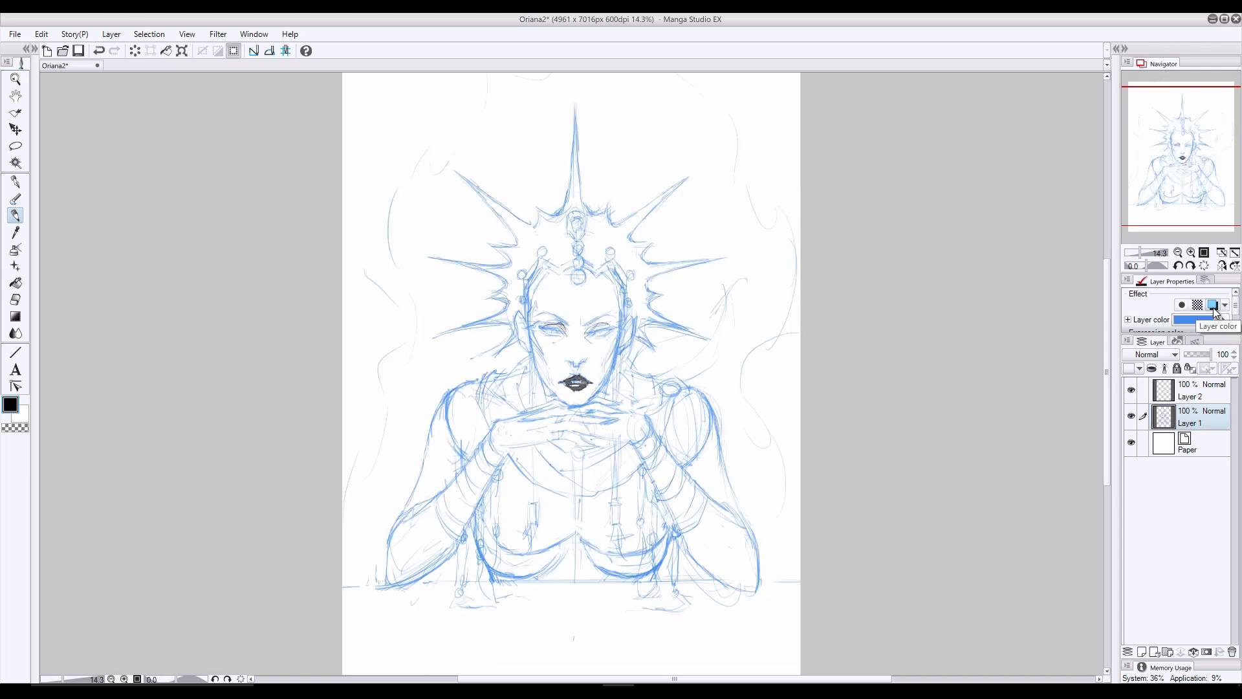
left_click(1190, 390)
left_click(1213, 305)
left_click(1190, 418, "shift")
right_click(1169, 392)
left_click(1213, 304)
right_click(1200, 410)
left_click(1158, 362)
- Rename the merged layer as Sketch and display it in the blue layer color
double_click(1190, 397)
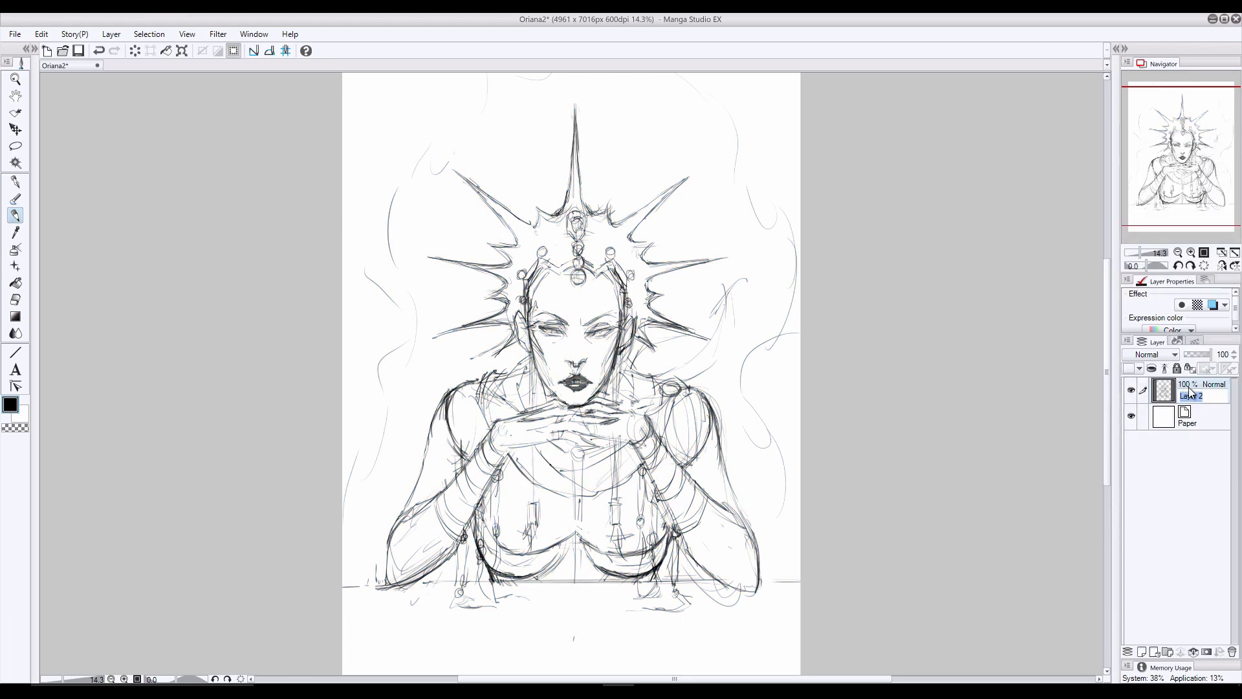
type("Sketch")
key("Return")
left_click(1213, 304)
- Add a new layer above Sketch and begin inking the outlines of both eyes in black
scroll(575, 314, "up", 4)
scroll(568, 314, "up", 1)
left_click(1141, 652)
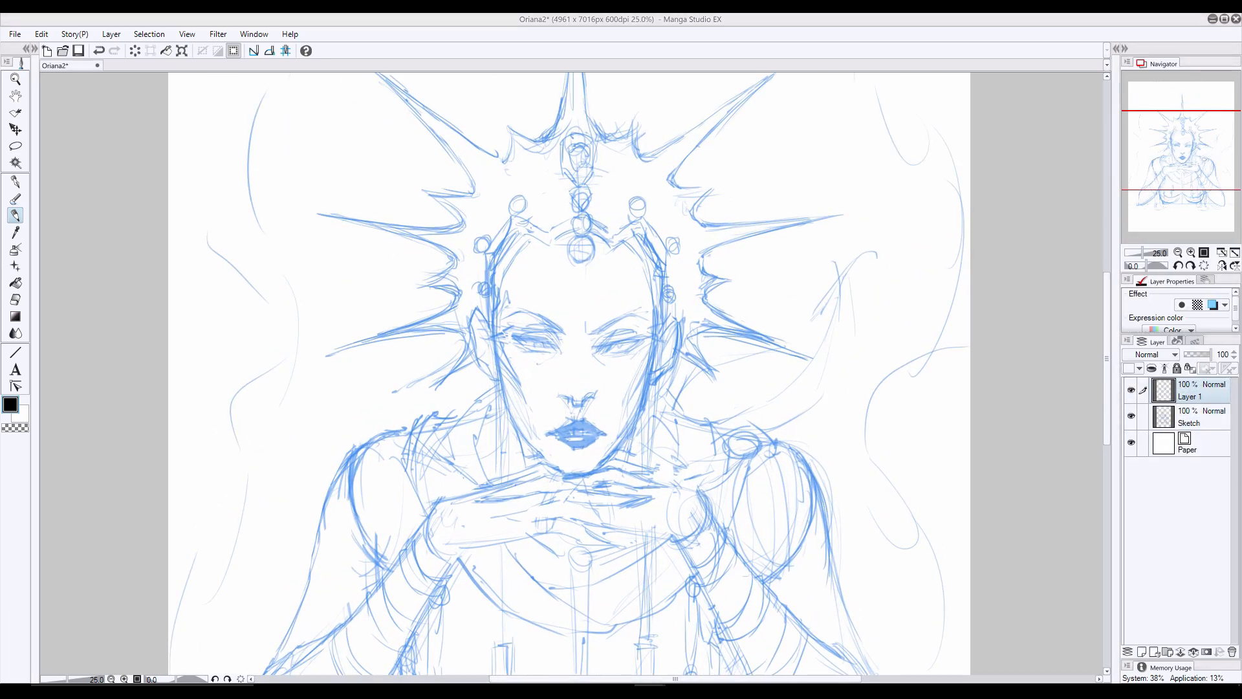
key("p")
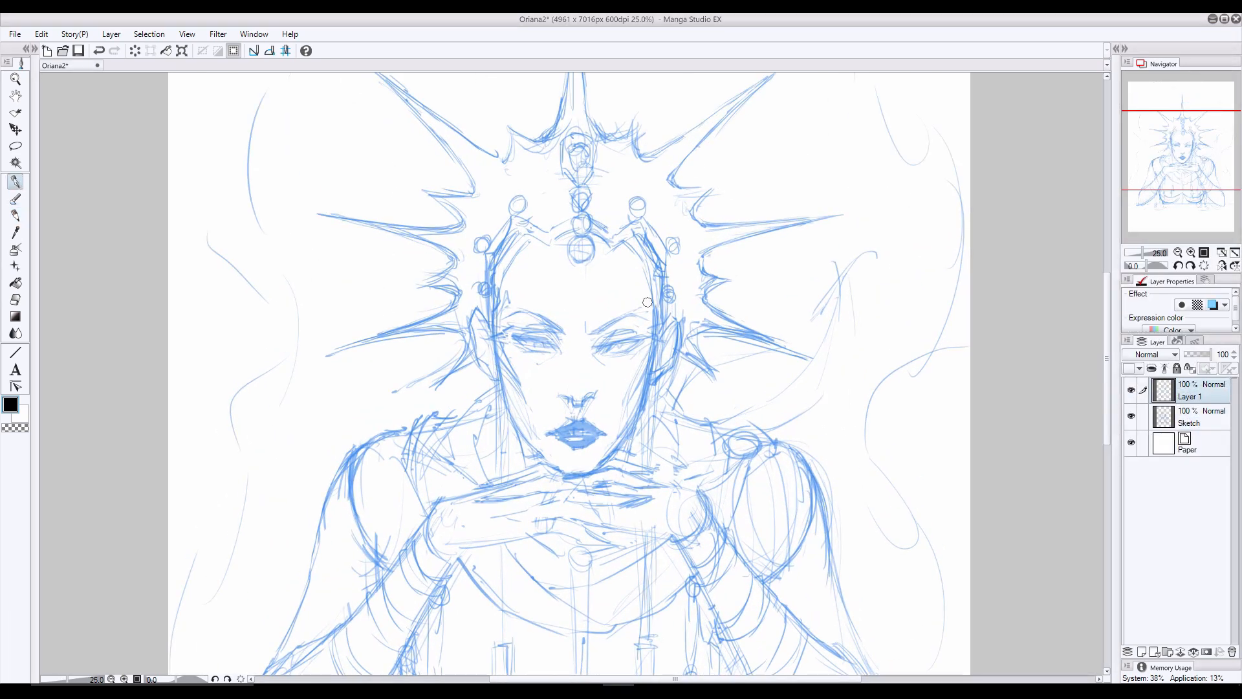
mouse_move(641, 341)
left_mouse_down()
mouse_move(605, 346)
mouse_move(614, 351)
mouse_move(513, 338)
left_mouse_up()
mouse_move(552, 353)
left_mouse_down()
mouse_move(525, 349)
mouse_move(555, 345)
left_mouse_up()
mouse_move(634, 331)
left_mouse_down()
mouse_move(600, 348)
mouse_move(609, 336)
left_mouse_up()
key("ctrl+z")
- Refine the inked upper eyelid lines of both eyes with the eraser and pen
left_click(15, 300)
mouse_move(532, 333)
left_mouse_down()
mouse_move(560, 353)
mouse_move(550, 336)
mouse_move(522, 332)
left_mouse_up()
left_click(15, 215)
left_click(14, 300)
left_click(15, 181)
left_click_drag(634, 332, 617, 334)
left_click(15, 300)
left_click(15, 215)
key("ctrl+z")
- Ink the eyelid folds and the short creases at the inner corners of both eyes
left_click(15, 182)
left_click_drag(541, 333, 514, 339)
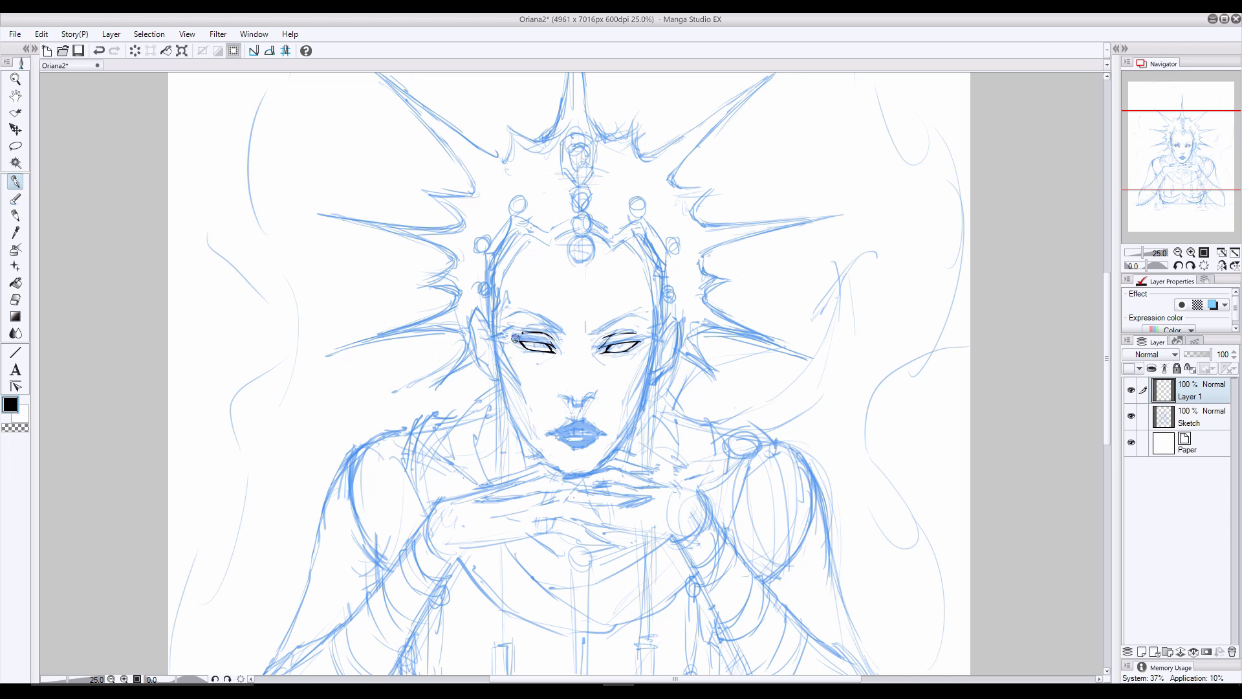
mouse_move(633, 334)
left_mouse_down()
mouse_move(595, 352)
mouse_move(558, 347)
mouse_move(545, 363)
mouse_move(605, 366)
left_mouse_up()
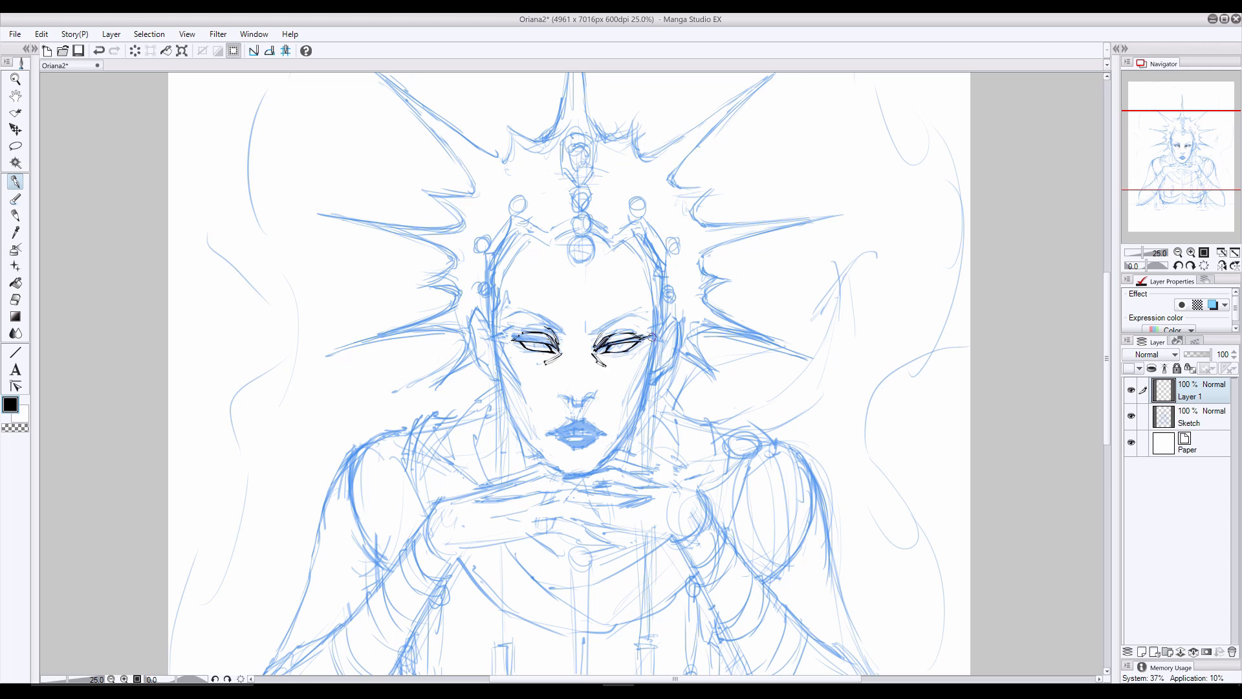
key("ctrl+z")
- Add another layer and ink heavy black lash lines on both eyes, checking them with the sketch hidden
key("ctrl+shift+n")
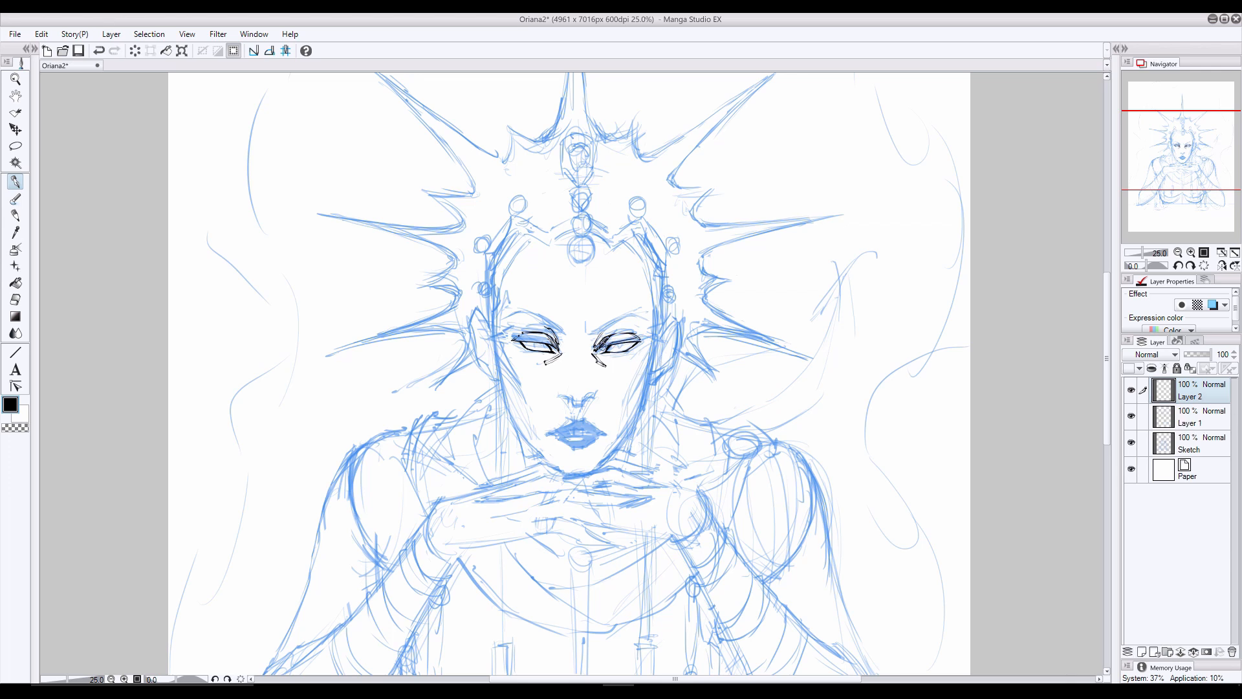
mouse_move(637, 338)
left_mouse_down()
mouse_move(651, 336)
mouse_move(613, 344)
mouse_move(606, 360)
left_mouse_up()
mouse_move(511, 338)
left_mouse_down()
mouse_move(534, 352)
mouse_move(546, 353)
mouse_move(518, 348)
mouse_move(554, 342)
left_mouse_up()
key("ctrl+z")
left_click(1131, 442)
left_click(1131, 442)
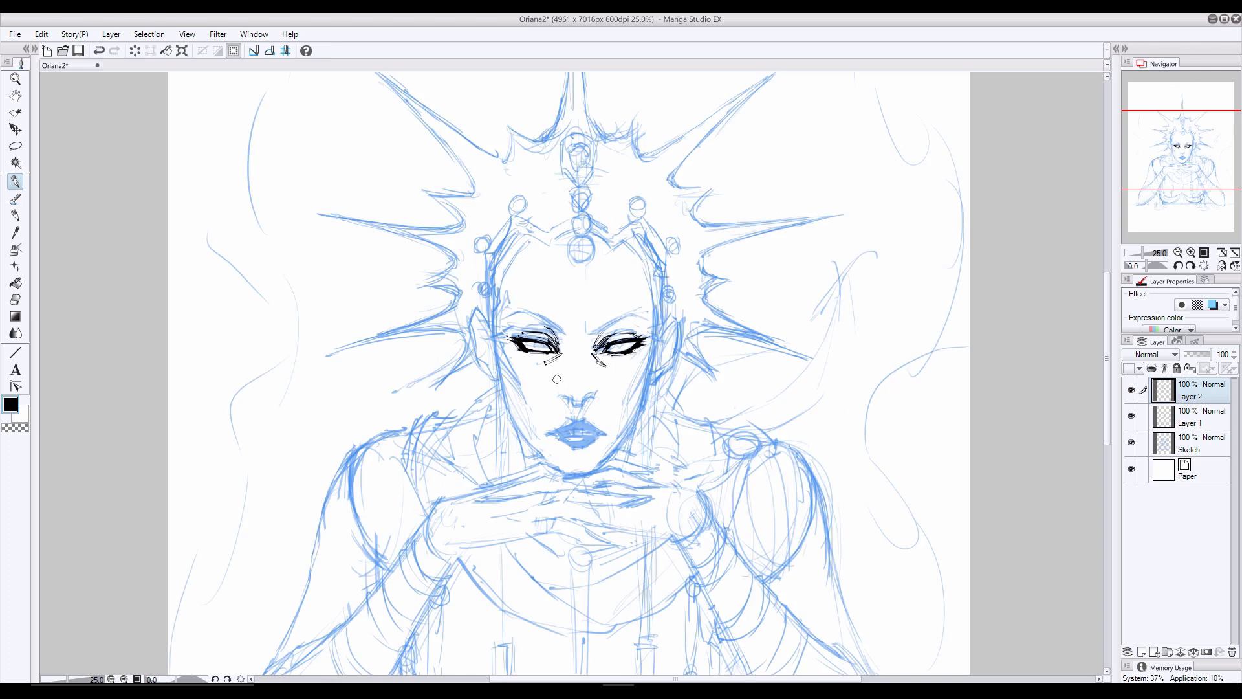
left_click(1131, 443)
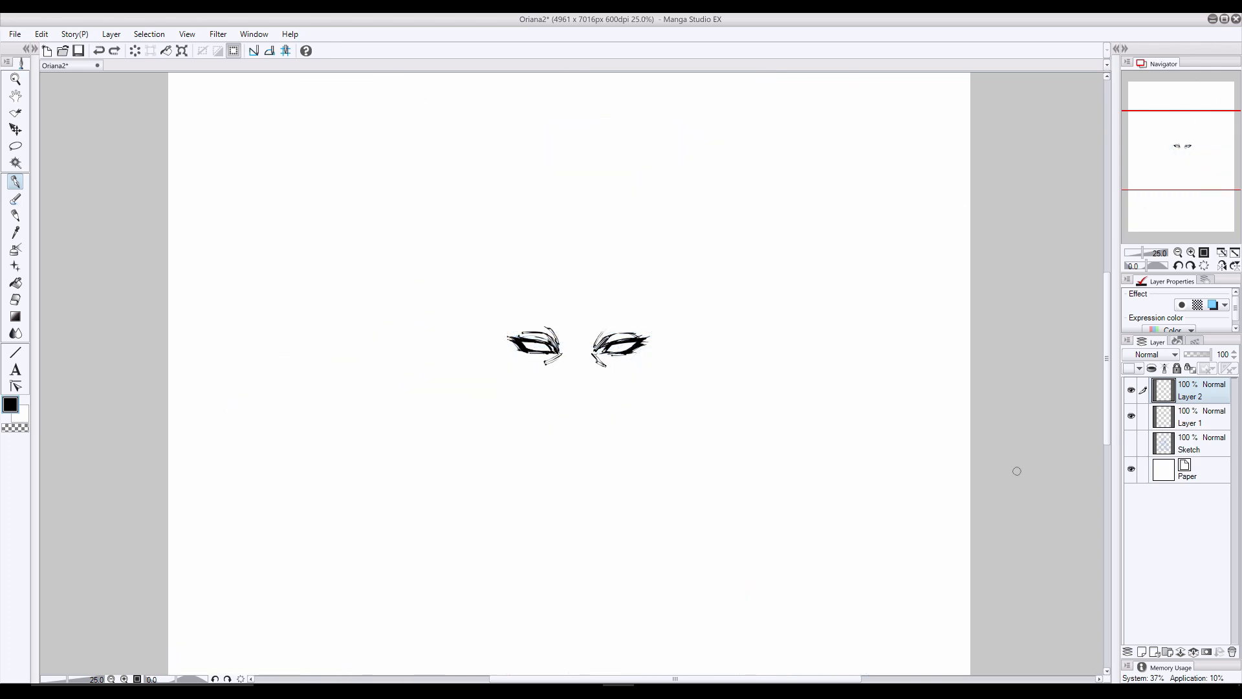
left_click(1141, 444)
left_click(1131, 443)
- Mirror the canvas view, lasso one inked eye and nudge it slightly on Layer 1 and Layer 2
left_click(1191, 391)
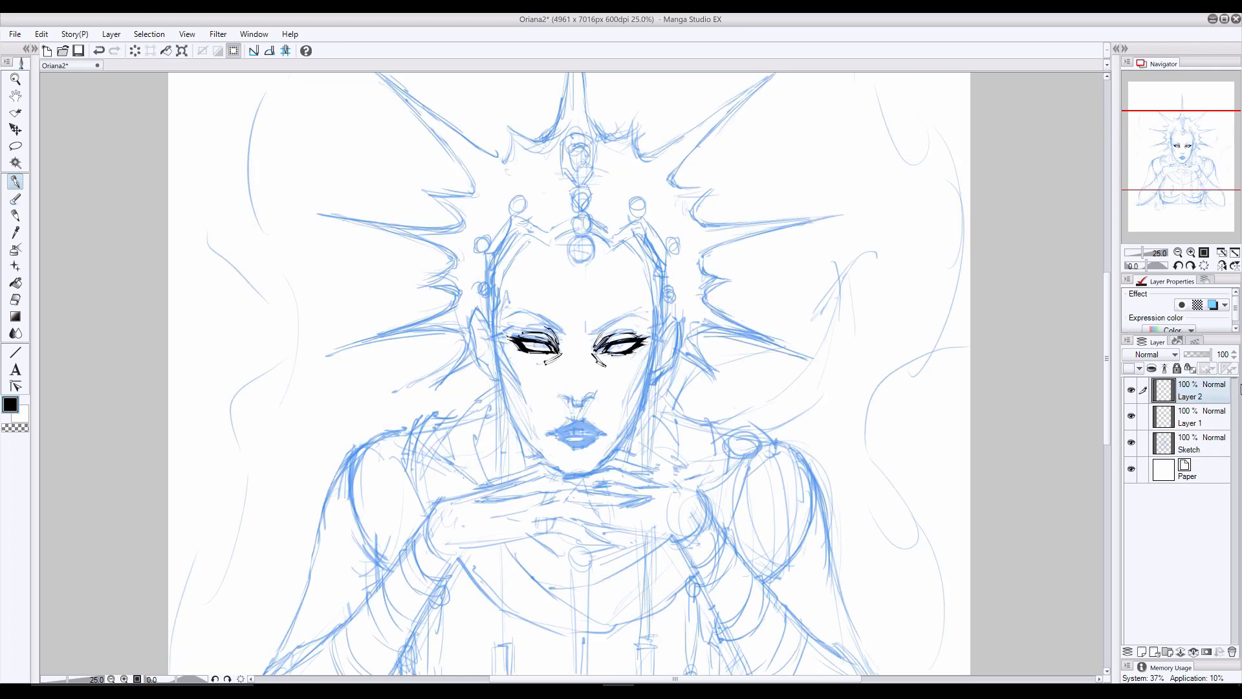
left_click(1191, 417)
left_click(1222, 266)
left_click(15, 146)
mouse_move(560, 329)
left_mouse_down()
mouse_move(549, 304)
mouse_move(571, 328)
mouse_move(587, 304)
left_mouse_up()
left_click(15, 130)
left_click(1143, 390)
left_click(16, 146)
left_click(15, 130)
left_click(16, 146)
left_click(15, 130)
key("Right")
key("ctrl+d")
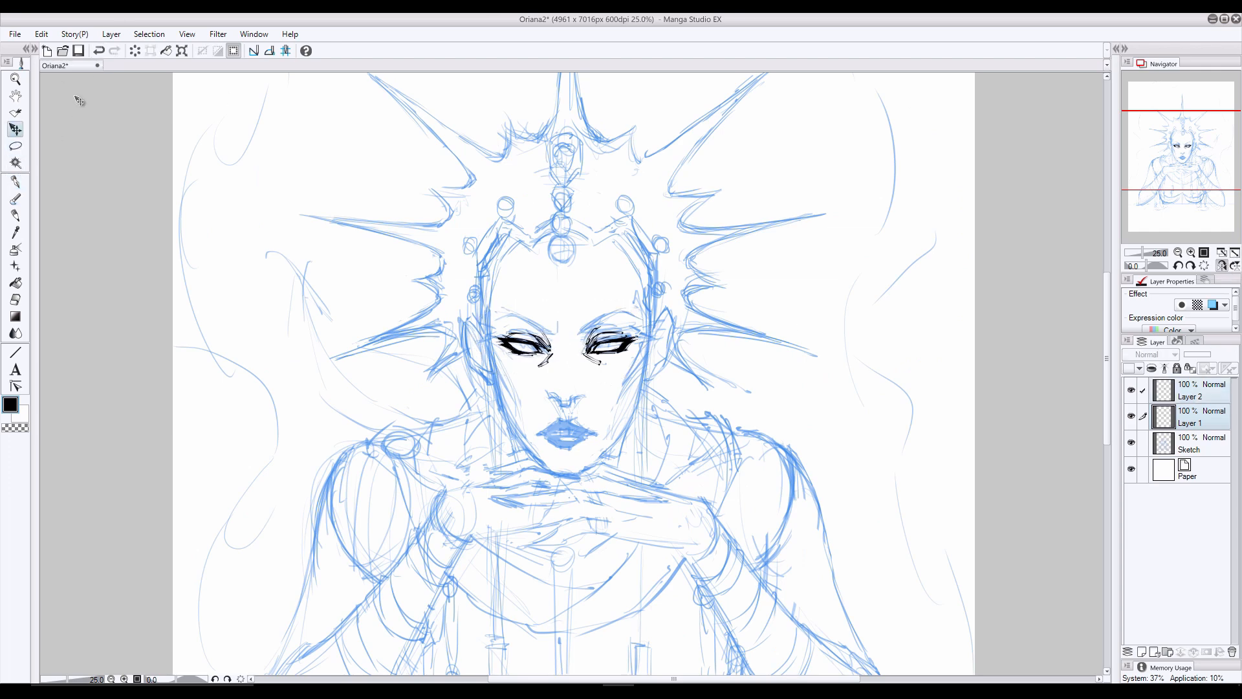
- Restore the unmirrored view and work on the small ink marks beneath the eyes on Layer 2
left_click(1221, 266)
left_click(15, 182)
left_click(1192, 443)
left_click(1192, 390)
left_click_drag(546, 353, 534, 362)
key("ctrl+z")
key("ctrl+z")
- Ink the mouth line, lip contours, chin marks and base of the nose on Layer 1
left_click_drag(1168, 164, 1159, 165)
left_click(1192, 417)
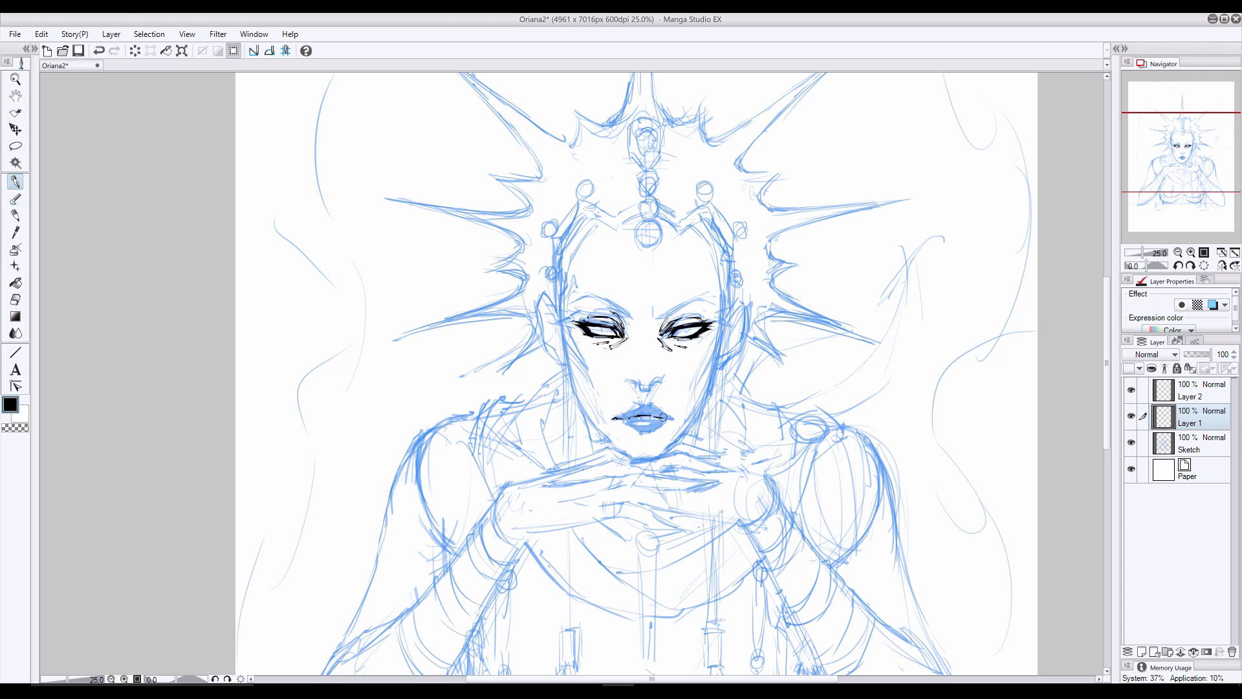
key("ctrl+z")
key("ctrl+z")
key("ctrl+z")
key("ctrl+z")
key("ctrl+z")
mouse_move(652, 416)
left_mouse_down()
mouse_move(675, 418)
mouse_move(653, 429)
mouse_move(666, 437)
mouse_move(617, 433)
mouse_move(610, 419)
mouse_move(645, 388)
left_mouse_up()
key("ctrl+z")
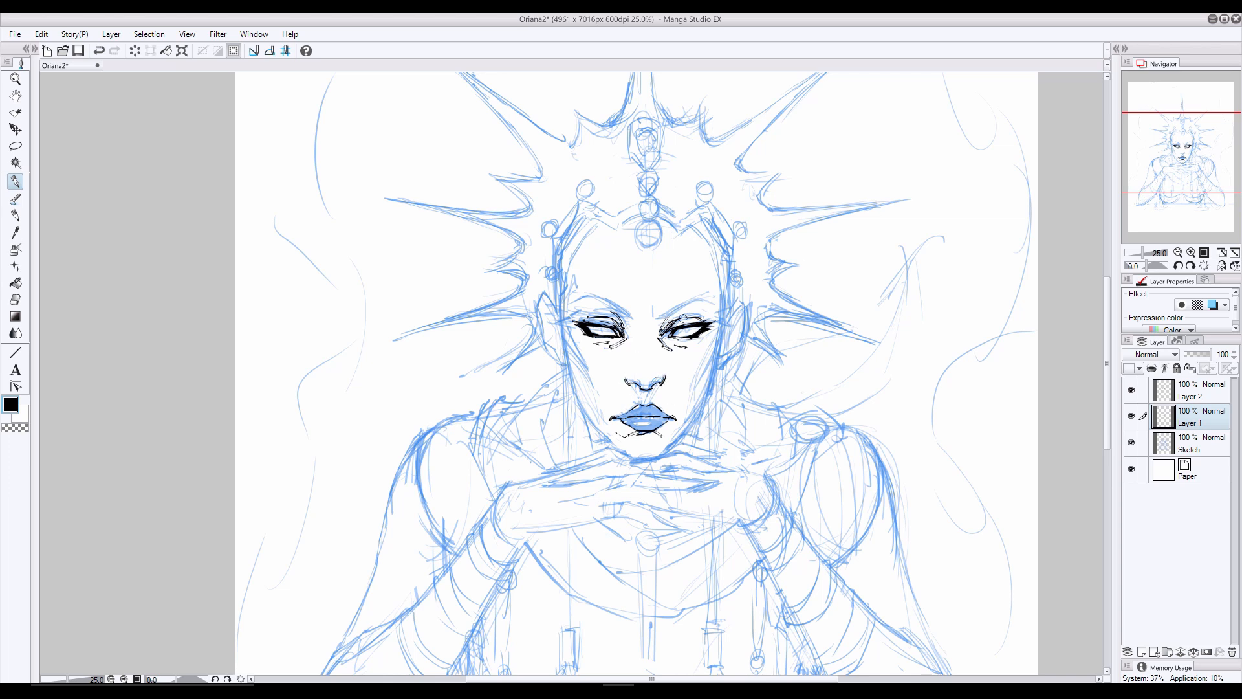
- Add small ink marks at the tip of the nose and clean them up with the eraser
left_click_drag(653, 366, 630, 384)
key("ctrl+z")
left_click(16, 299)
left_click(16, 181)
- Fill the shadow under the nose in black on Layer 2 and check the inks with the sketch hidden
left_click(1188, 390)
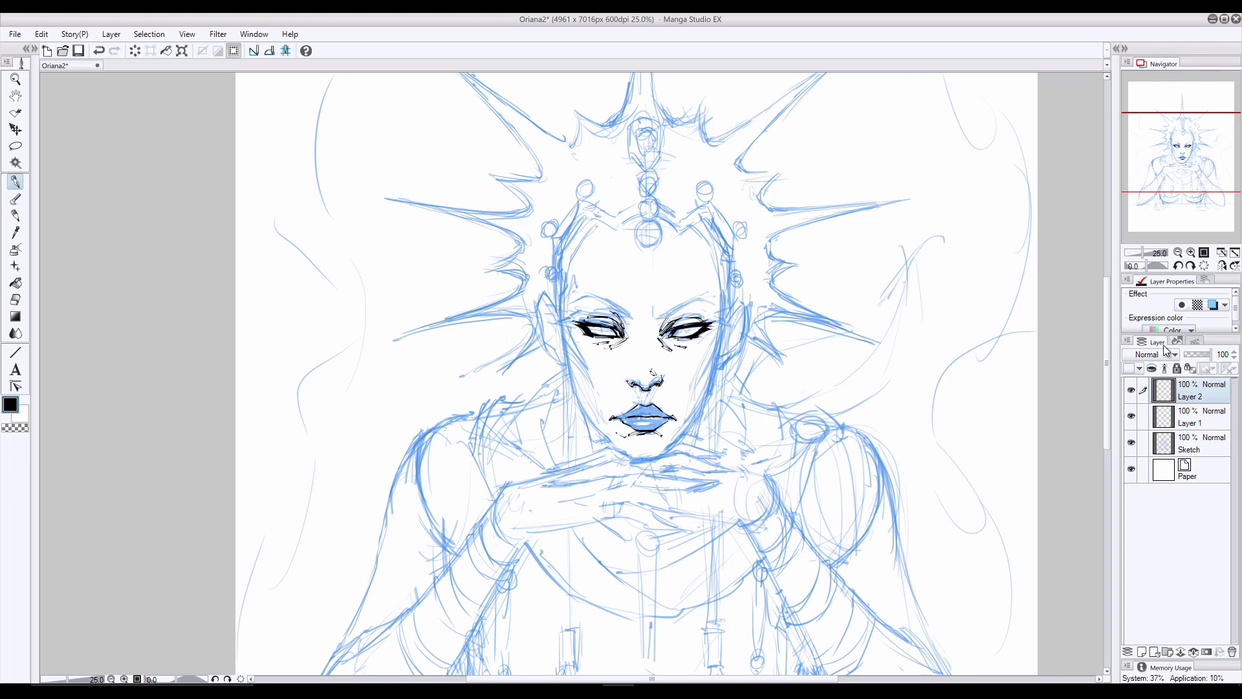
mouse_move(641, 396)
left_mouse_down()
mouse_move(665, 387)
mouse_move(636, 386)
left_mouse_up()
key("ctrl+z")
key("ctrl+z")
left_click(1131, 443)
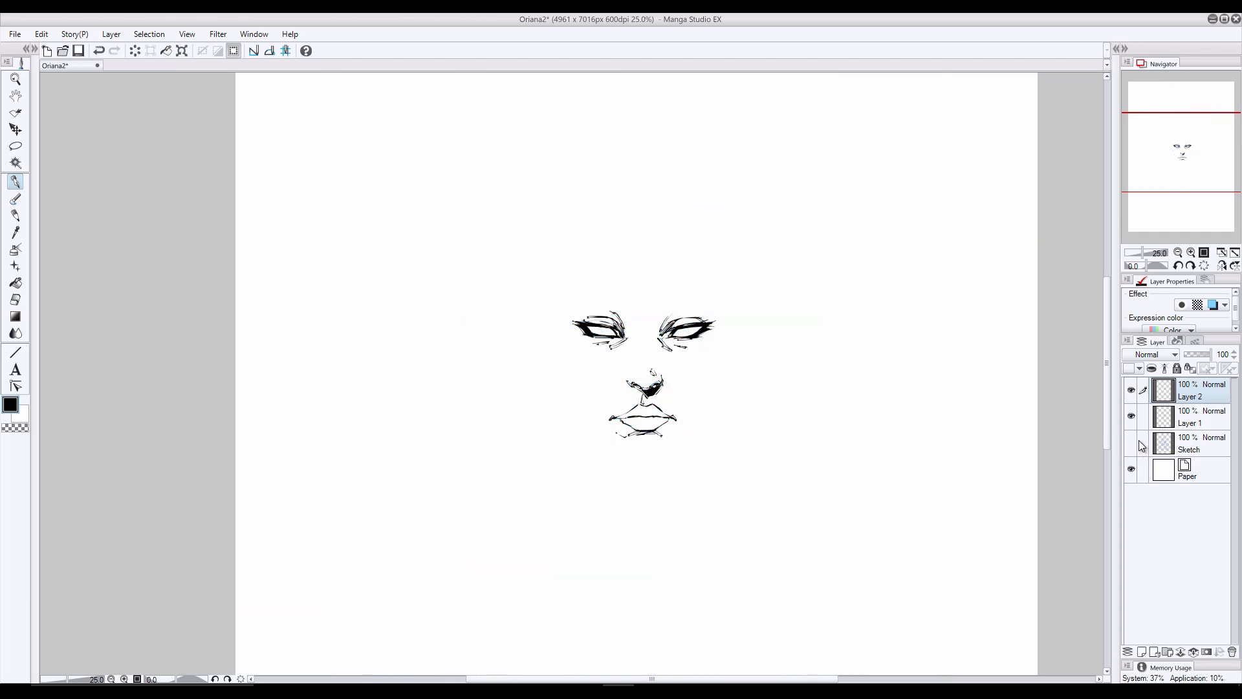
left_click(1131, 443)
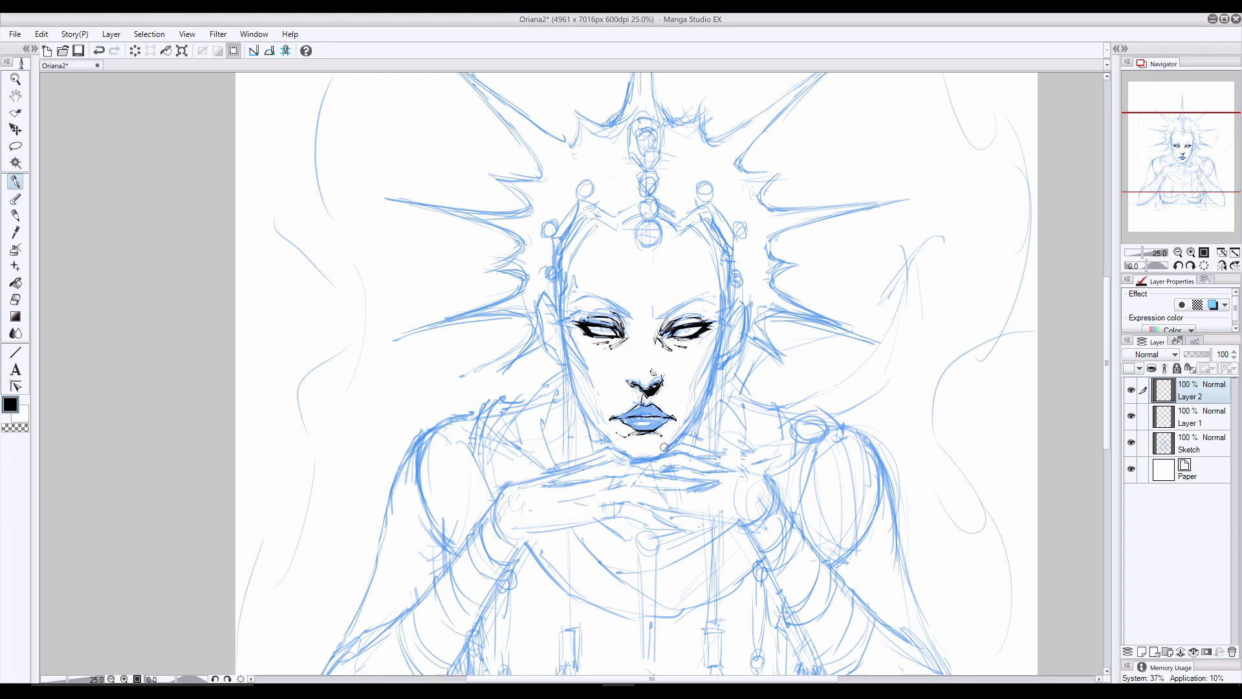
- Trim the inked corners of the mouth on Layer 1 with the eraser
key("e")
left_click(1190, 417)
left_click_drag(680, 420, 618, 418)
key("p")
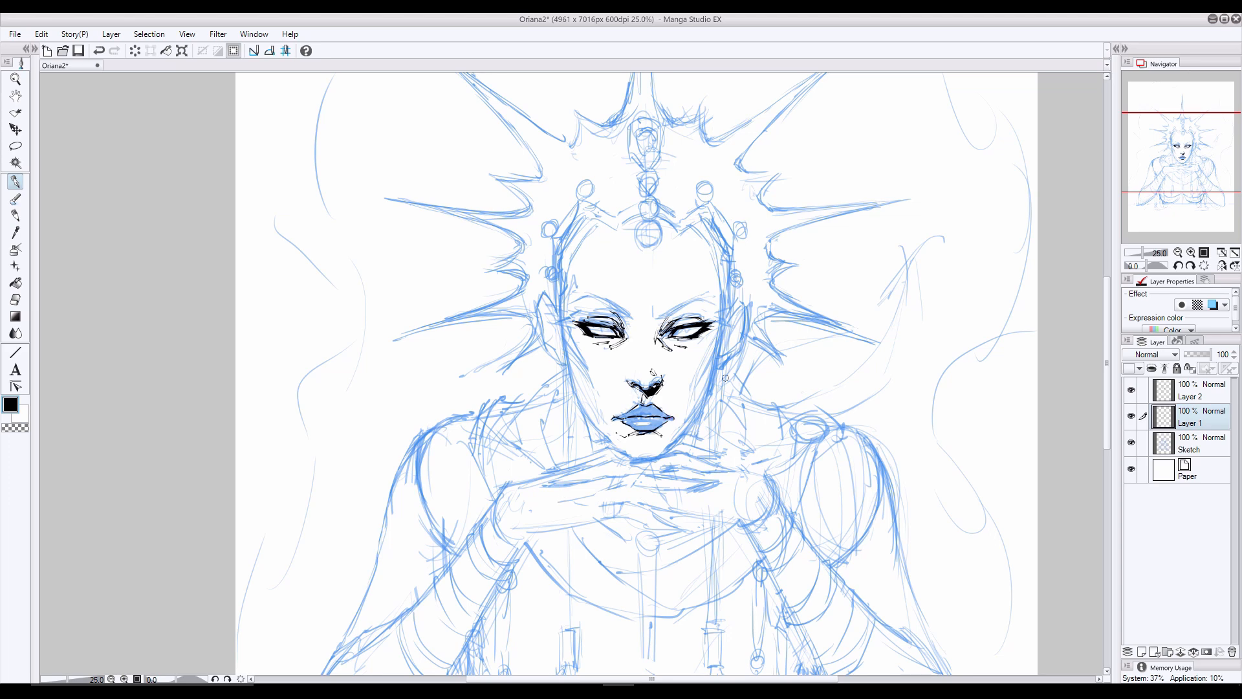
- Ink a first version of both eyebrows and undo the unsatisfactory strokes
left_click(1132, 442)
left_click_drag(699, 299, 663, 317)
left_click(15, 300)
mouse_move(572, 305)
left_mouse_down()
mouse_move(597, 294)
mouse_move(621, 311)
left_mouse_up()
left_click(15, 181)
key("ctrl+z")
key("ctrl+z")
key("ctrl+z")
key("ctrl+z")
key("ctrl+z")
key("ctrl+z")
- Redraw both eyebrows as sharp, tapering black arches and check them with the sketch hidden
left_click_drag(716, 301, 687, 305)
key("ctrl+z")
key("ctrl+z")
key("ctrl+z")
left_click_drag(657, 319, 696, 298)
key("ctrl+z")
key("ctrl+z")
left_click_drag(589, 297, 626, 309)
left_click(1205, 395)
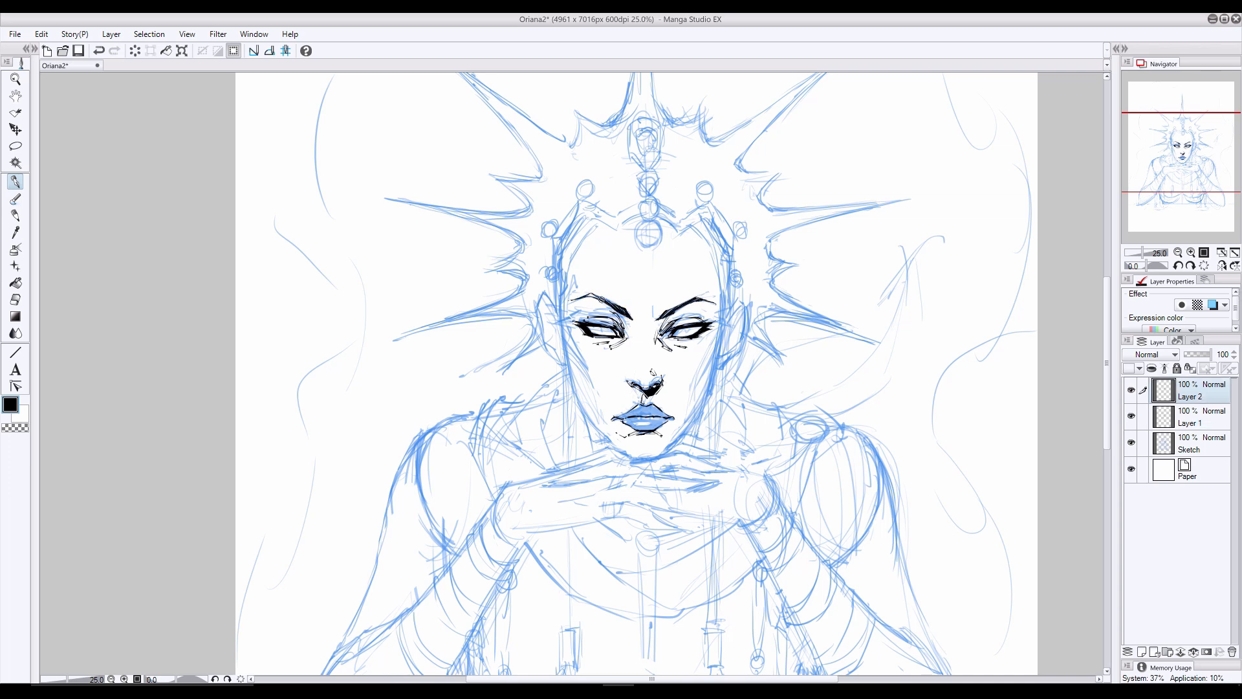
left_click(1131, 442)
left_click(1132, 443)
- Refine the lip lines on Layer 1 and fill the lips with solid black on Layer 2
left_click(1202, 420)
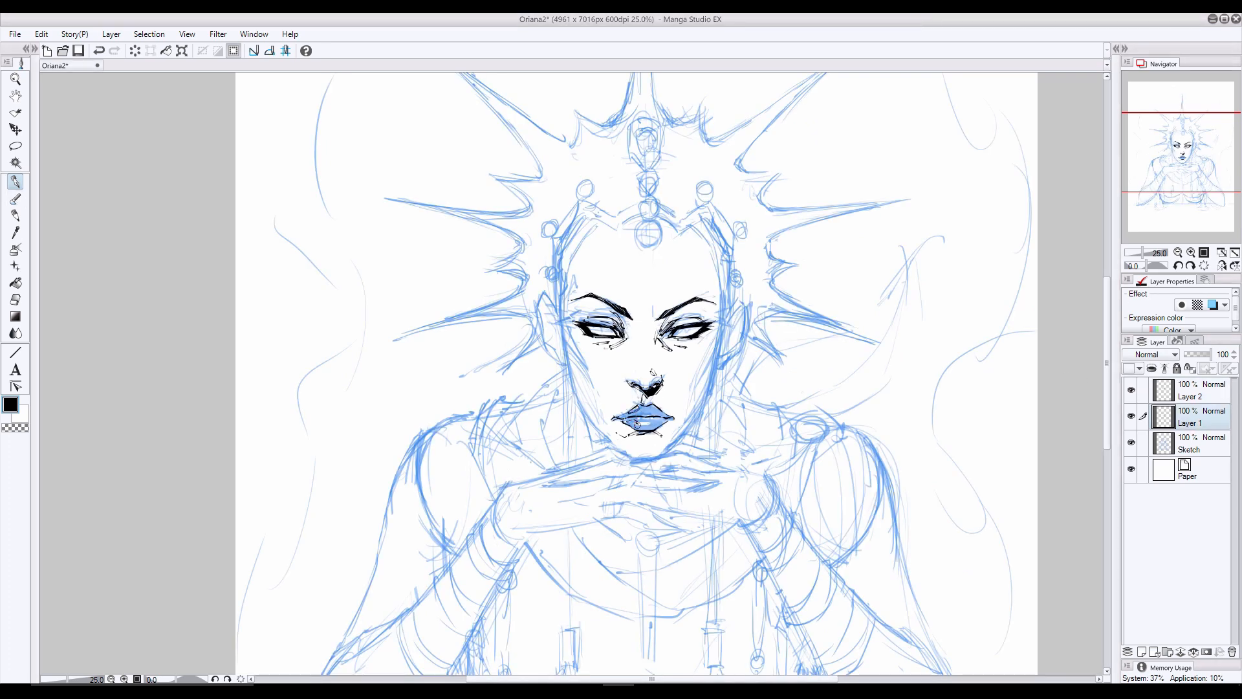
left_click(15, 300)
left_click(15, 183)
key("alt+bracketright")
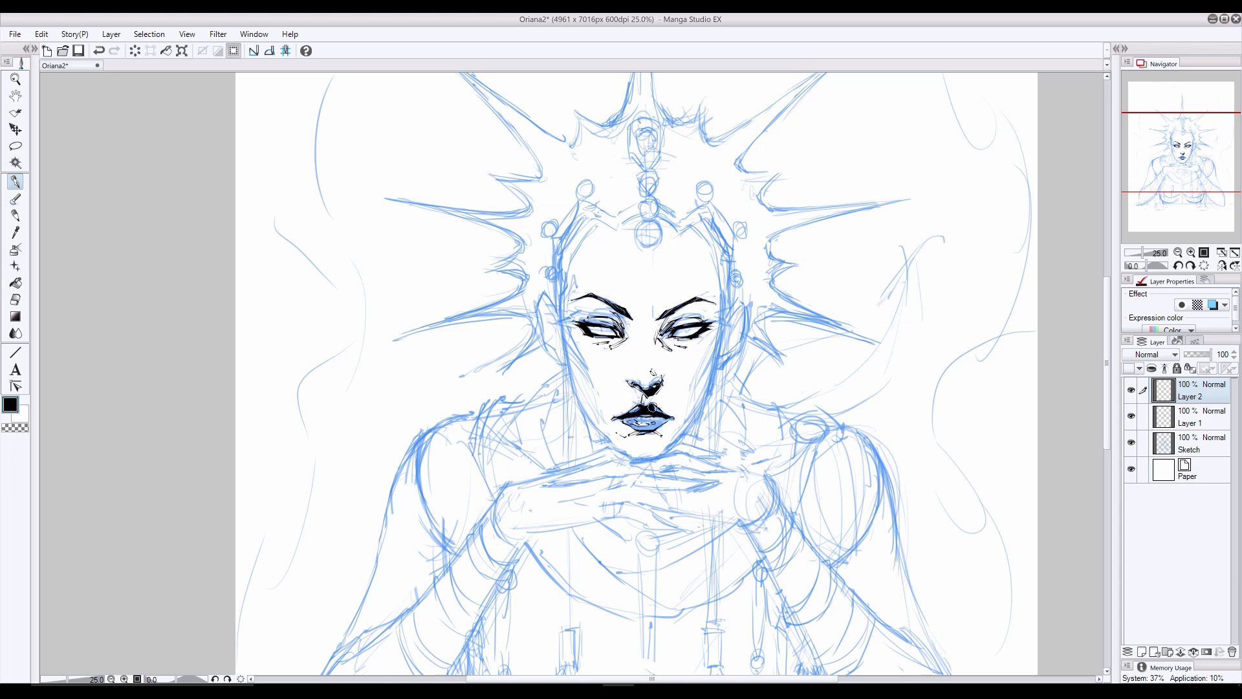
left_click_drag(662, 417, 654, 430)
- Hide the Sketch layer and clean up the highlights in the black lips with the eraser and pen
left_click(1130, 443)
left_click(13, 300)
key("ctrl+z")
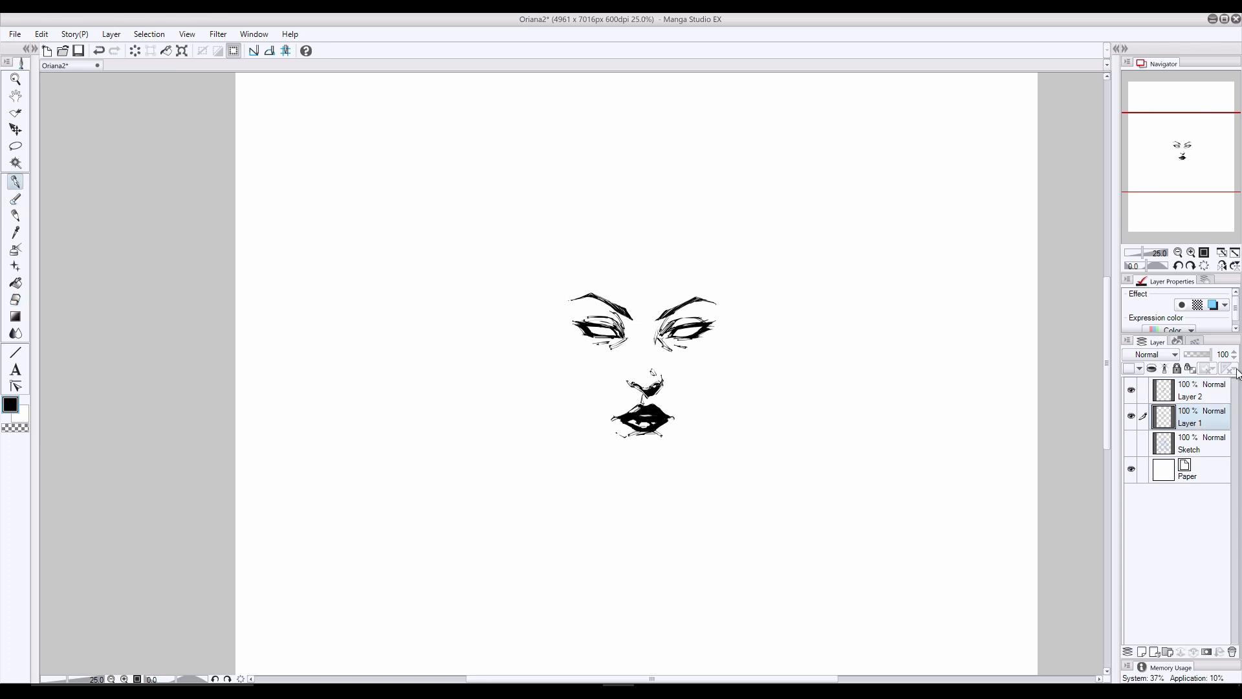
key("p")
key("e")
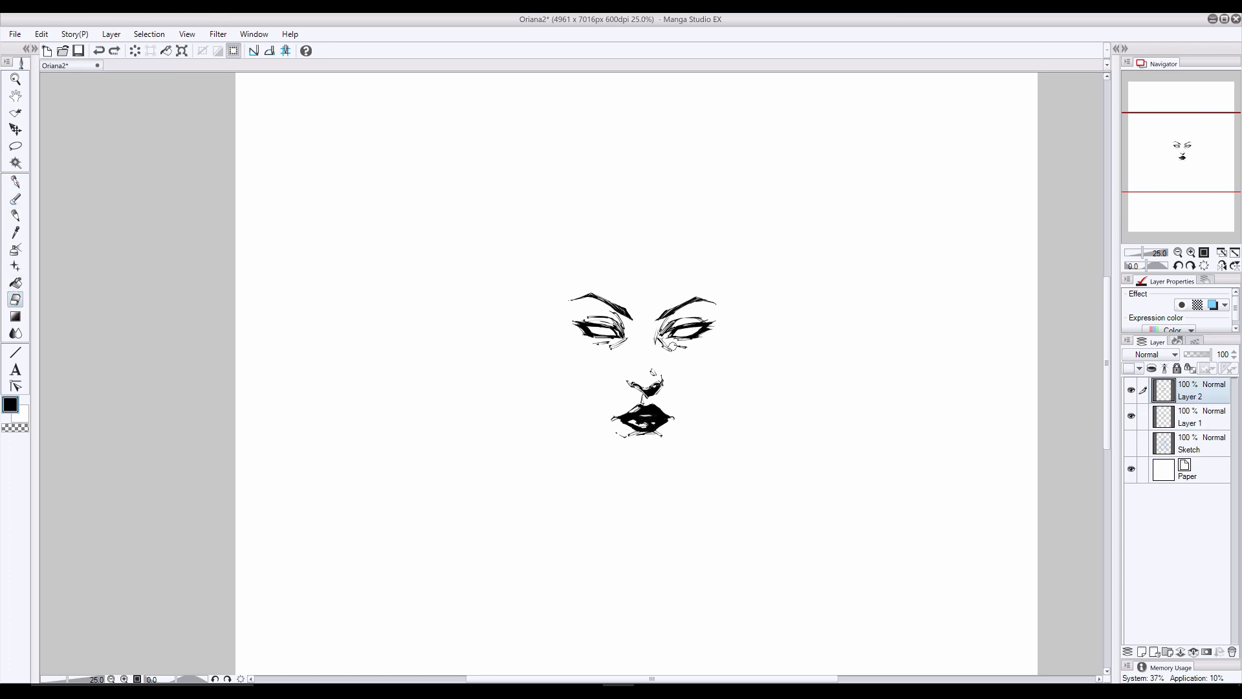
key("p")
- Try lowering the opacity of Layer 2 to 83%
left_click_drag(1210, 355, 1208, 356)
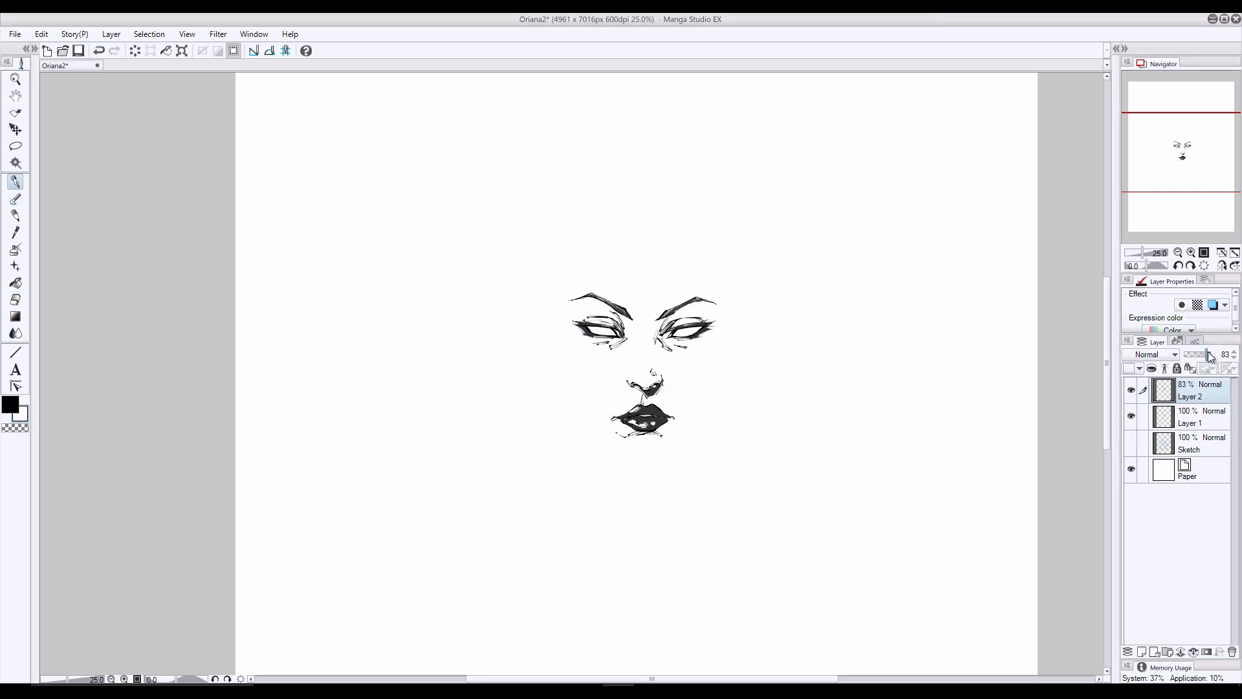
left_click_drag(1208, 356, 1214, 356)
key("ctrl+z")
- Touch up the black lip fill on Layer 2, then select the Sketch layer with its visibility on
left_click(7, 403)
left_click_drag(627, 415, 638, 415)
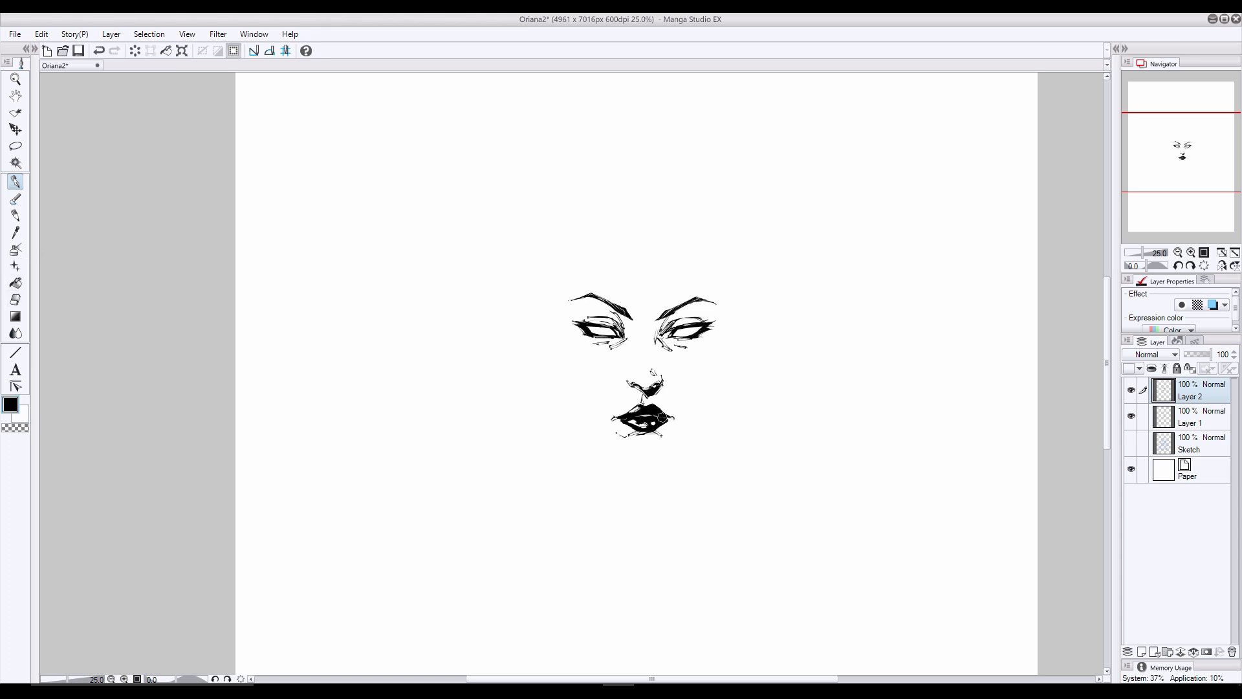
left_click(1130, 443)
left_click(1131, 442)
left_click(1142, 443)
left_click(1131, 442)
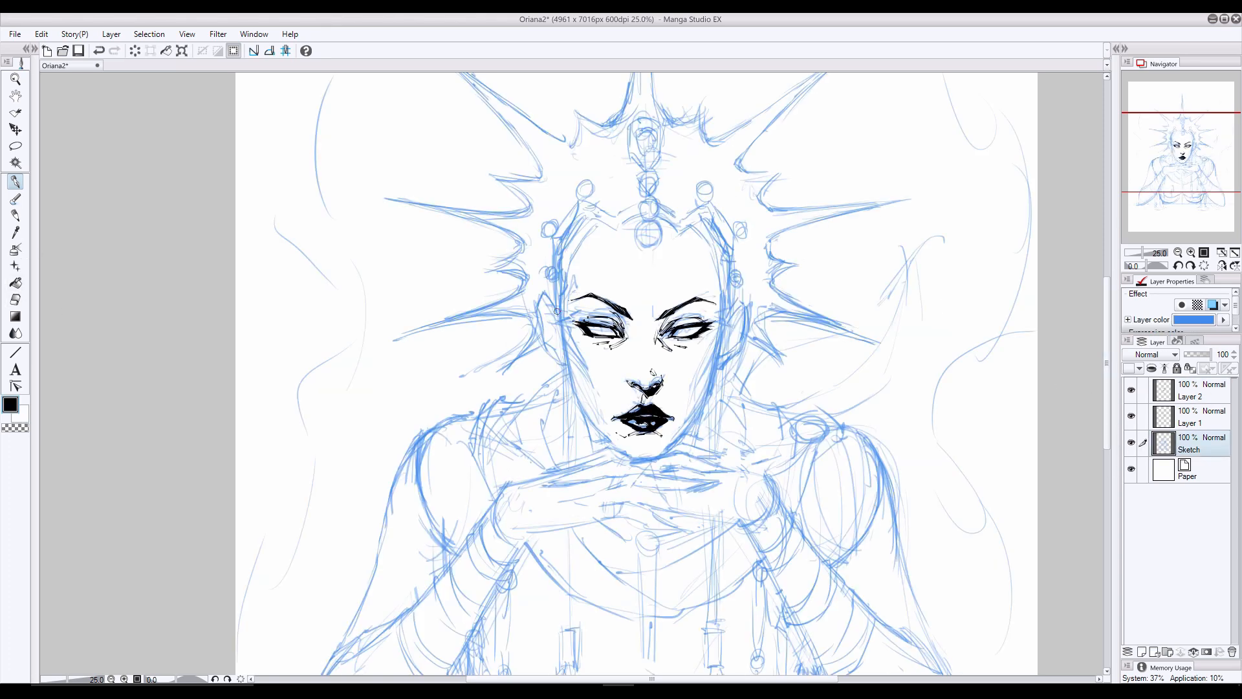
- Ink the outlines and inner folds of both ears on Layer 1
left_click(1191, 416)
left_click_drag(545, 295, 560, 322)
mouse_move(544, 295)
left_mouse_down()
mouse_move(549, 348)
mouse_move(565, 365)
left_mouse_up()
left_click_drag(725, 315, 733, 301)
left_click_drag(734, 300, 715, 371)
left_click_drag(546, 306, 560, 349)
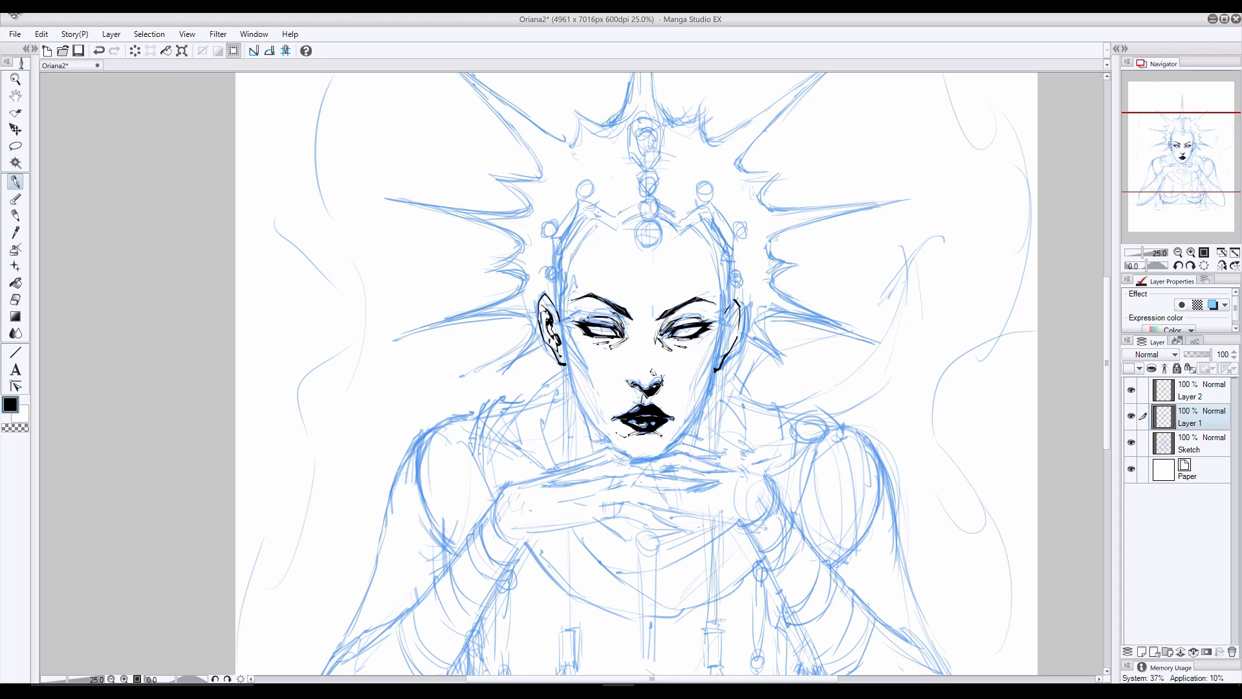
left_click_drag(733, 309, 725, 332)
left_click_drag(715, 348, 723, 329)
left_click_drag(717, 347, 721, 353)
- Ink the three stacked round gems at the centre of the crown above the forehead
mouse_move(650, 218)
left_mouse_down()
mouse_move(652, 246)
mouse_move(638, 242)
left_mouse_up()
mouse_move(645, 220)
left_mouse_down()
mouse_move(639, 243)
mouse_move(652, 246)
mouse_move(637, 240)
left_mouse_up()
key("ctrl+z")
key("ctrl+z")
left_click_drag(652, 197, 654, 219)
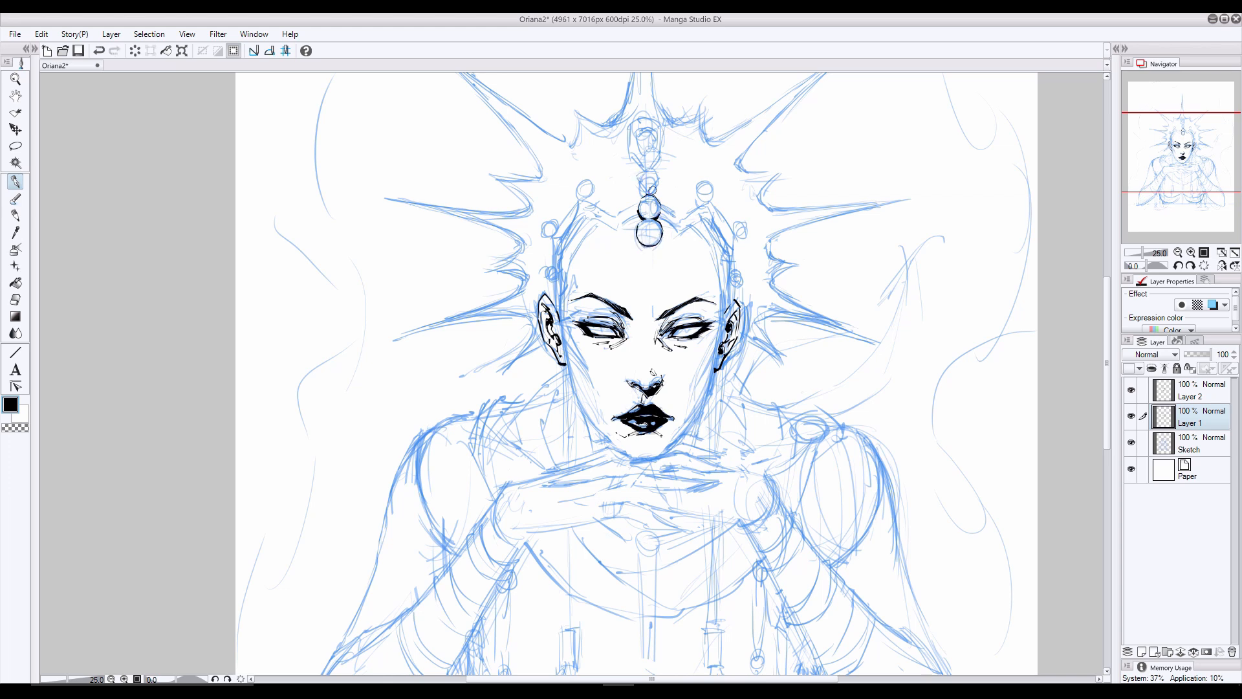
left_click_drag(653, 169, 652, 199)
mouse_move(643, 185)
left_mouse_down()
mouse_move(637, 194)
mouse_move(650, 166)
left_mouse_up()
left_click_drag(638, 172, 656, 163)
key("ctrl+z")
- Ink the crown's curved lower edge across the forehead on both sides of the central gem
key("ctrl+z")
mouse_move(661, 236)
left_mouse_down()
mouse_move(637, 238)
mouse_move(661, 235)
mouse_move(651, 251)
mouse_move(656, 238)
mouse_move(615, 237)
mouse_move(679, 236)
left_mouse_up()
key("e")
key("p")
key("ctrl+z")
key("e")
key("p")
left_click(14, 299)
left_click(15, 215)
left_click(15, 182)
key("ctrl+z")
left_click_drag(585, 218, 617, 237)
left_click_drag(711, 219, 678, 236)
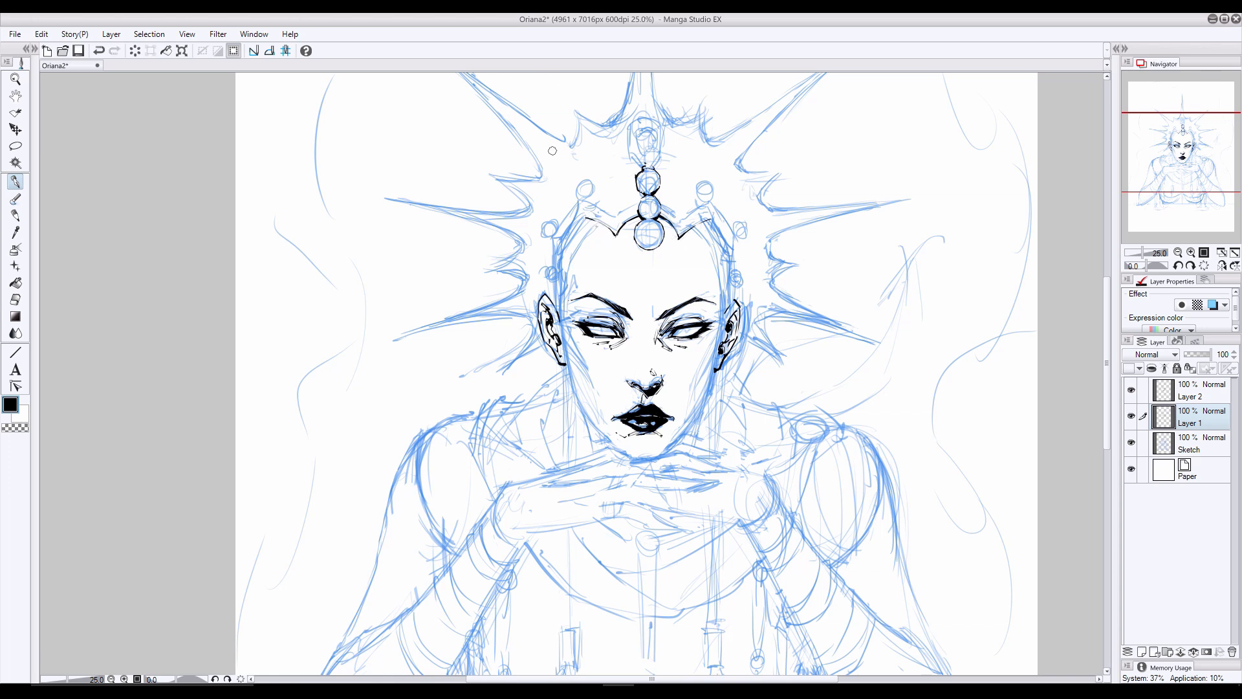
- Ink the crown's pointed upper edge and the side bands running down to both ears
left_click_drag(579, 200, 682, 219)
mouse_move(578, 200)
left_mouse_down()
mouse_move(553, 261)
mouse_move(555, 315)
left_mouse_up()
key("e")
mouse_move(710, 201)
left_mouse_down()
mouse_move(685, 217)
mouse_move(719, 249)
mouse_move(724, 316)
left_mouse_up()
key("p")
left_click(1131, 443)
left_click(1130, 442)
left_click_drag(733, 237, 729, 306)
key("ctrl+z")
key("e")
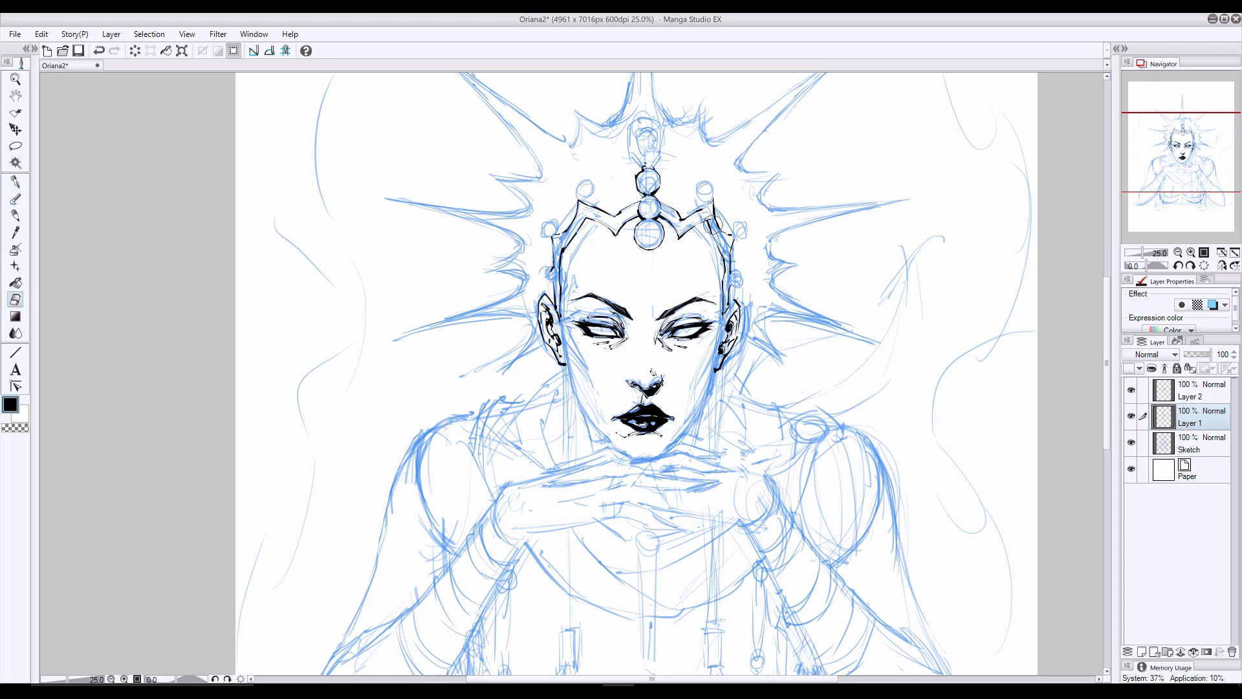
key("b")
key("e")
key("p")
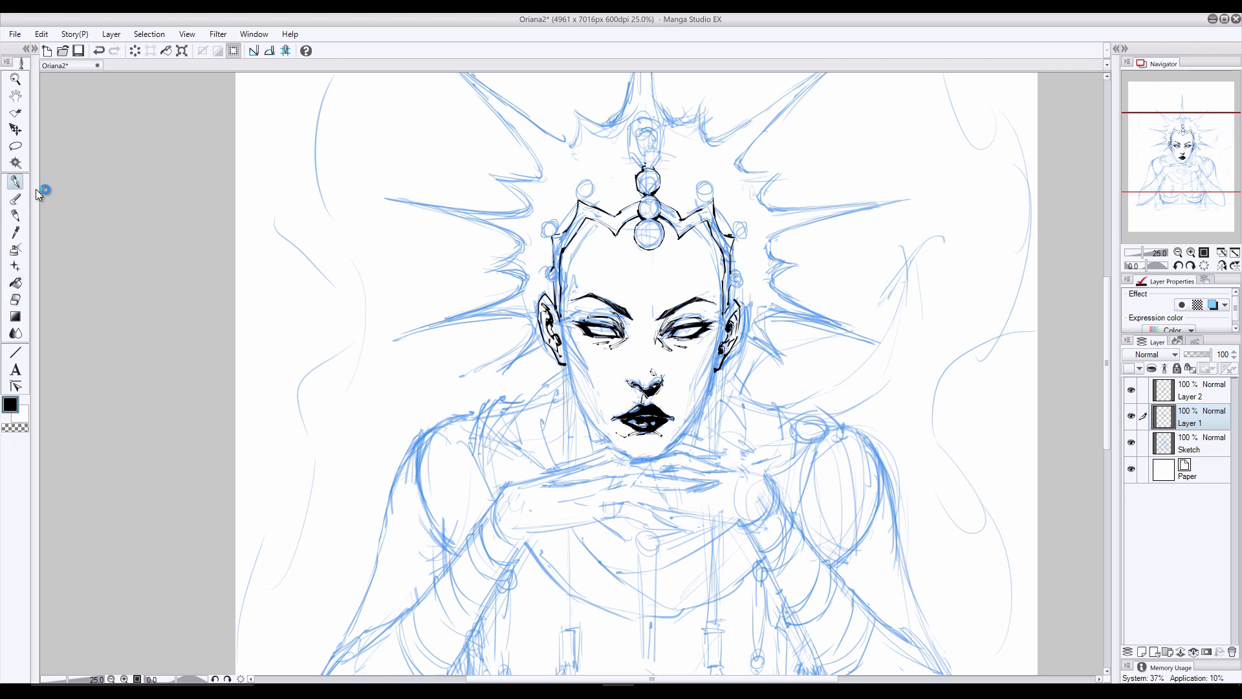
- Check the inked face and crown with the Sketch layer hidden and the view mirrored, then restore both and select Layer 1
left_click(1130, 442)
left_click(1222, 266)
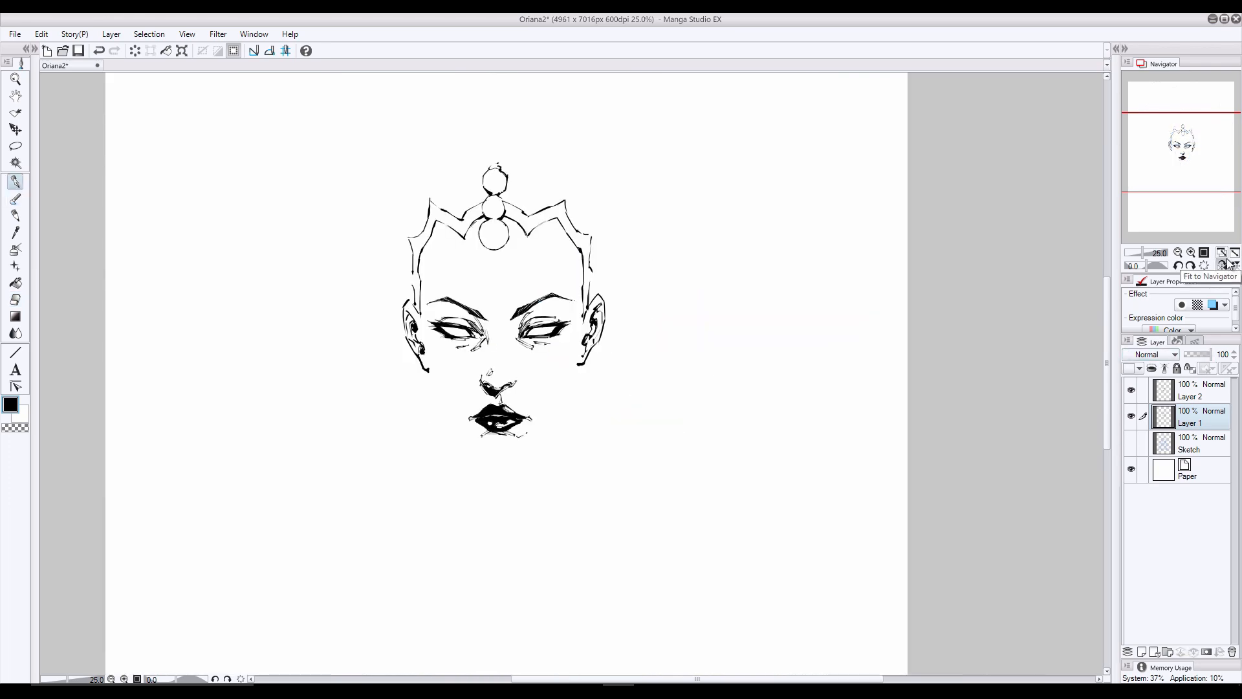
left_click(1222, 266)
left_click(1227, 266)
left_click(1227, 266)
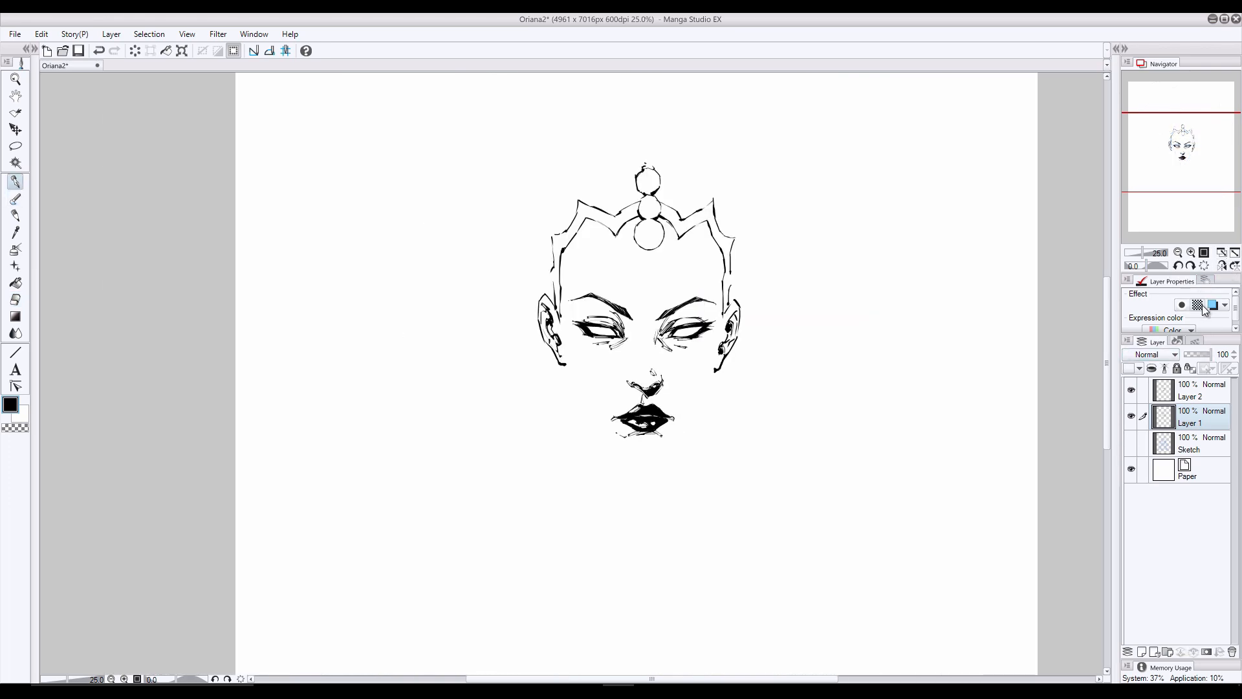
left_click(1138, 446)
left_click(1130, 442)
left_click(1155, 413)
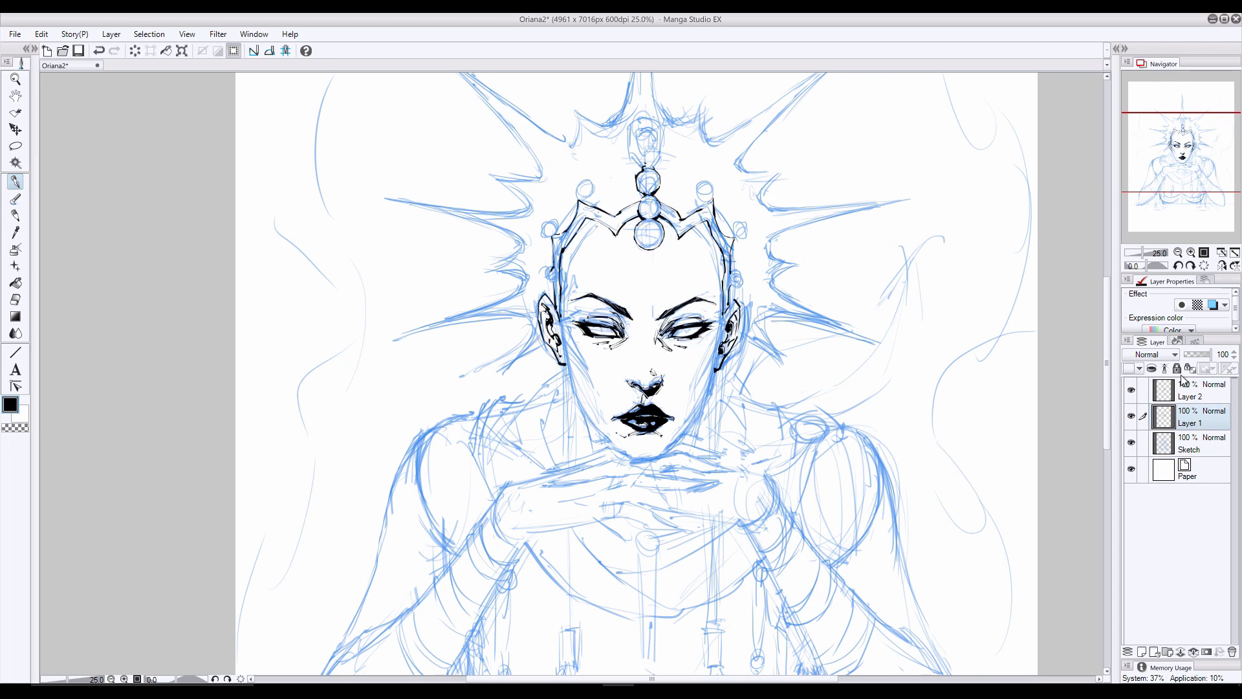
- Ink the small round beads along both sides of the crown and the teardrop jewel above the central gems
mouse_move(582, 189)
left_mouse_down()
mouse_move(542, 226)
mouse_move(540, 280)
left_mouse_up()
mouse_move(719, 186)
left_mouse_down()
mouse_move(732, 237)
mouse_move(749, 238)
mouse_move(735, 295)
left_mouse_up()
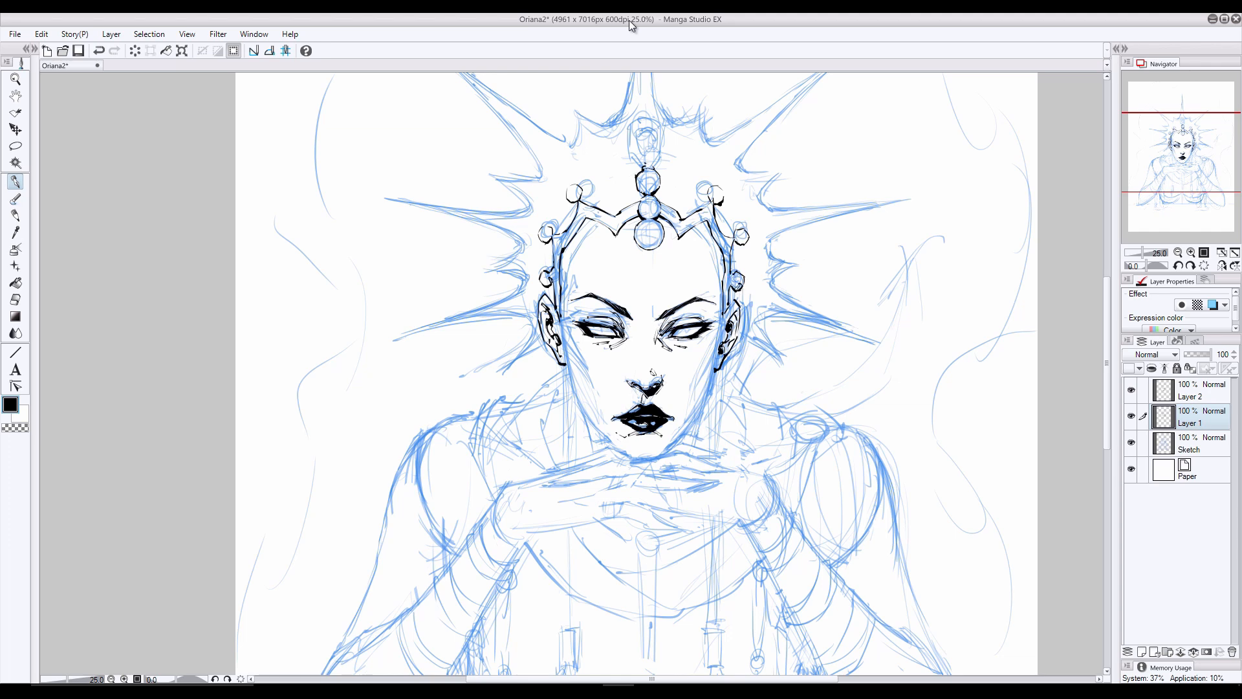
left_click_drag(630, 128, 661, 124)
key("e")
left_click(1194, 396)
left_click_drag(1107, 324, 1107, 281)
left_click(1150, 421)
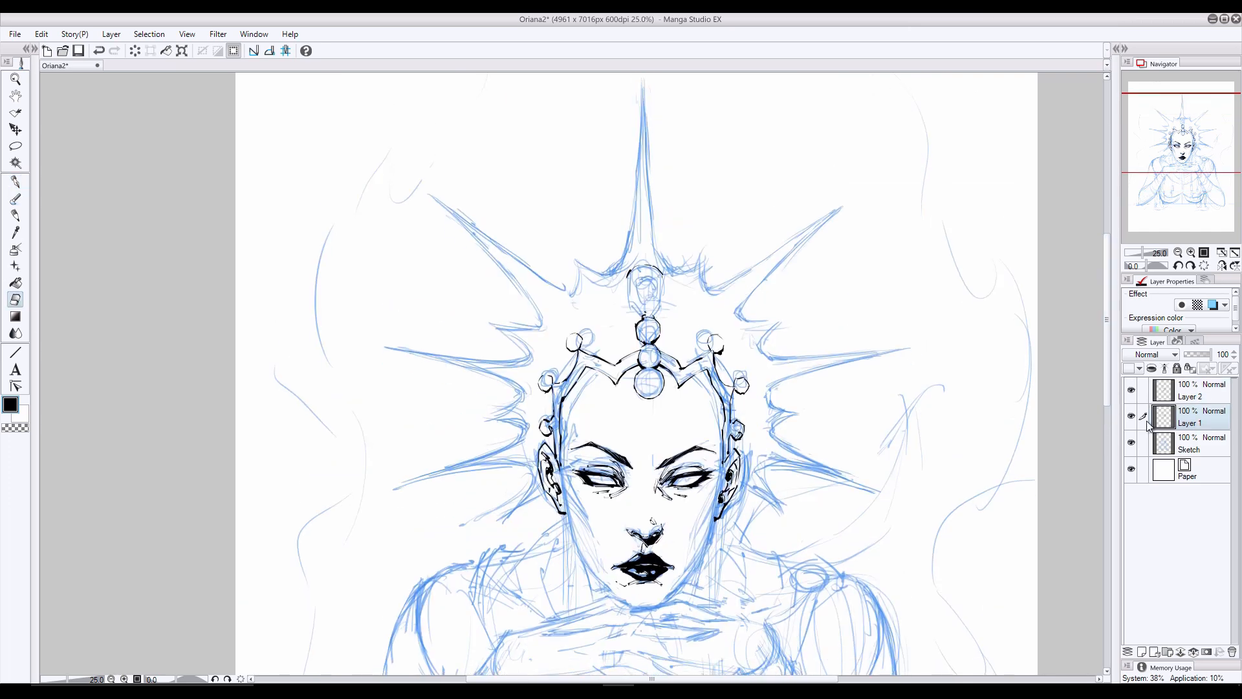
left_click(16, 182)
left_click_drag(661, 273, 655, 318)
mouse_move(627, 272)
left_mouse_down()
mouse_move(668, 289)
mouse_move(659, 279)
mouse_move(651, 312)
mouse_move(659, 298)
mouse_move(632, 269)
mouse_move(651, 291)
mouse_move(649, 278)
mouse_move(644, 304)
left_mouse_up()
left_click(16, 299)
left_click(15, 182)
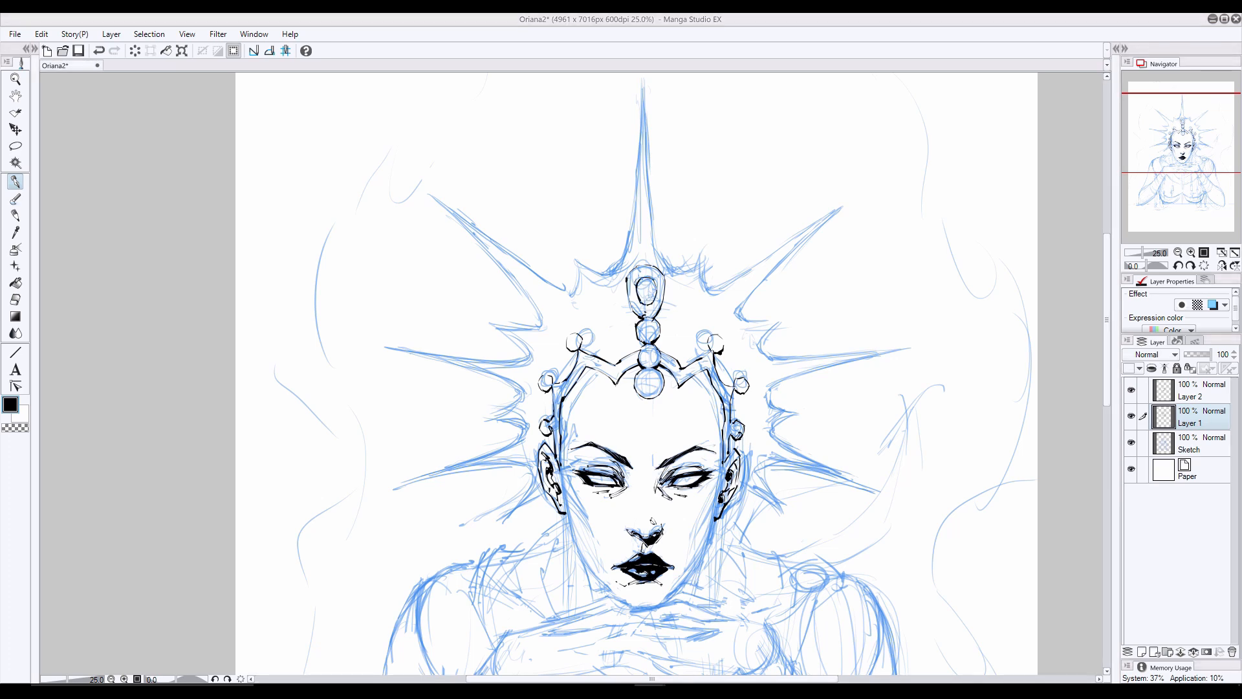
- Mirror the canvas view to check the drawing's symmetry, then return it to normal
left_click(1192, 443)
left_click(1222, 266)
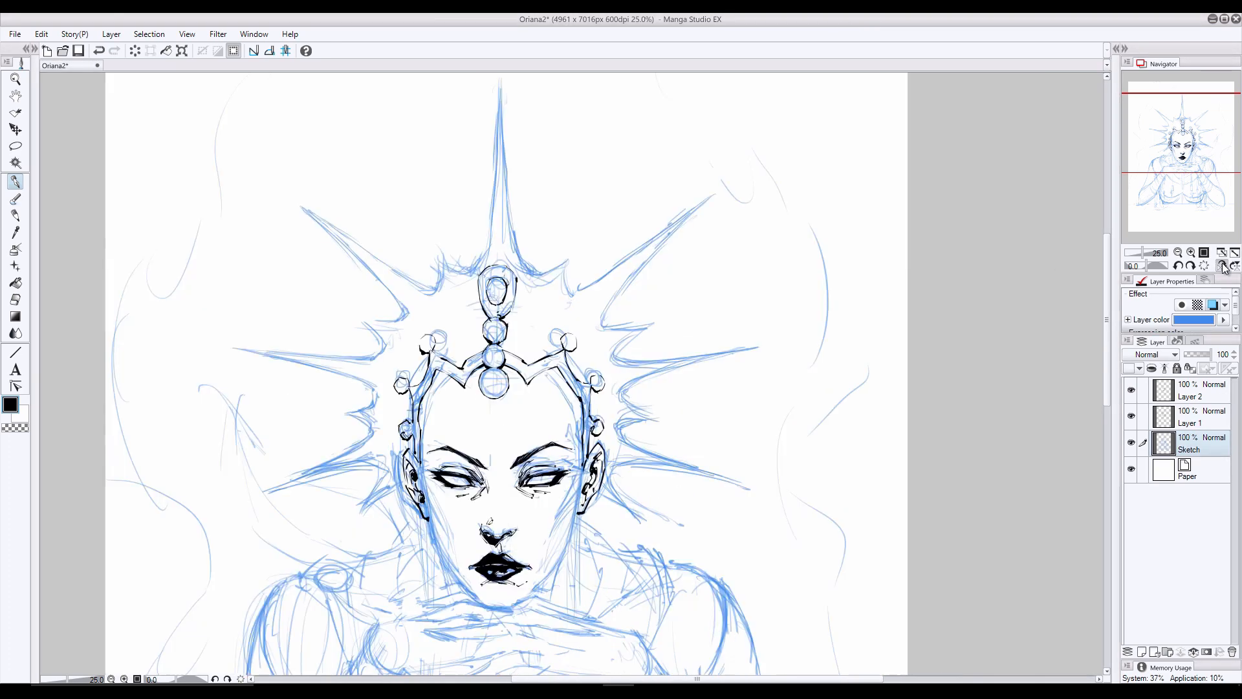
left_click(1223, 266)
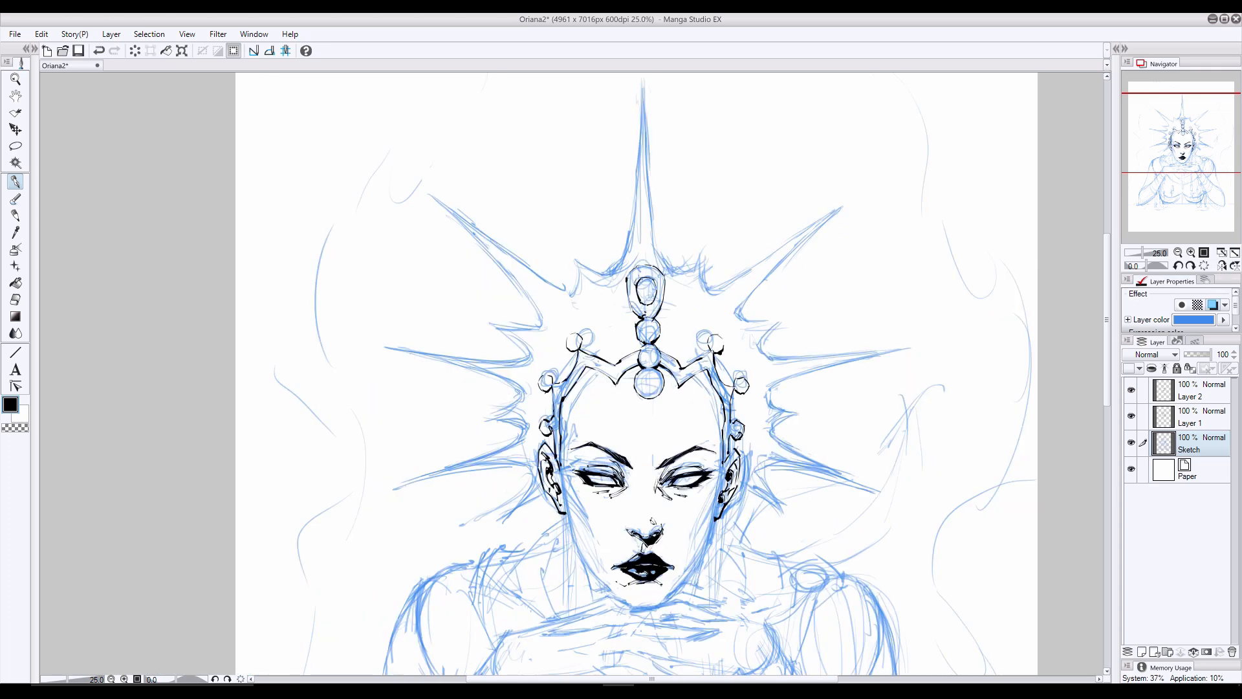
key("m")
mouse_move(697, 342)
left_mouse_down()
mouse_move(622, 276)
mouse_move(565, 281)
mouse_move(566, 301)
left_mouse_up()
key("ctrl+z")
- Touch up the lowest central gem on Layer 1 and shift the column of crown jewels slightly to the left
key("p")
left_click(1192, 418)
key("ctrl+z")
left_click(15, 299)
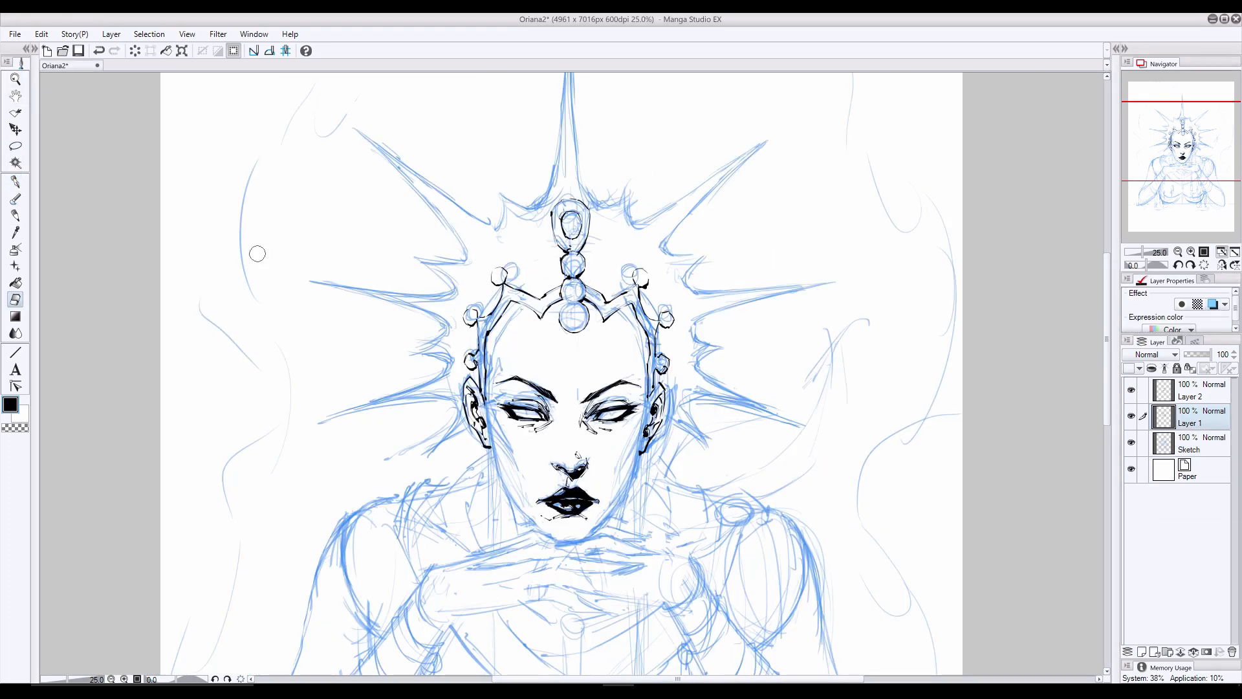
key("p")
left_click_drag(557, 309, 573, 327)
key("e")
left_click(15, 129)
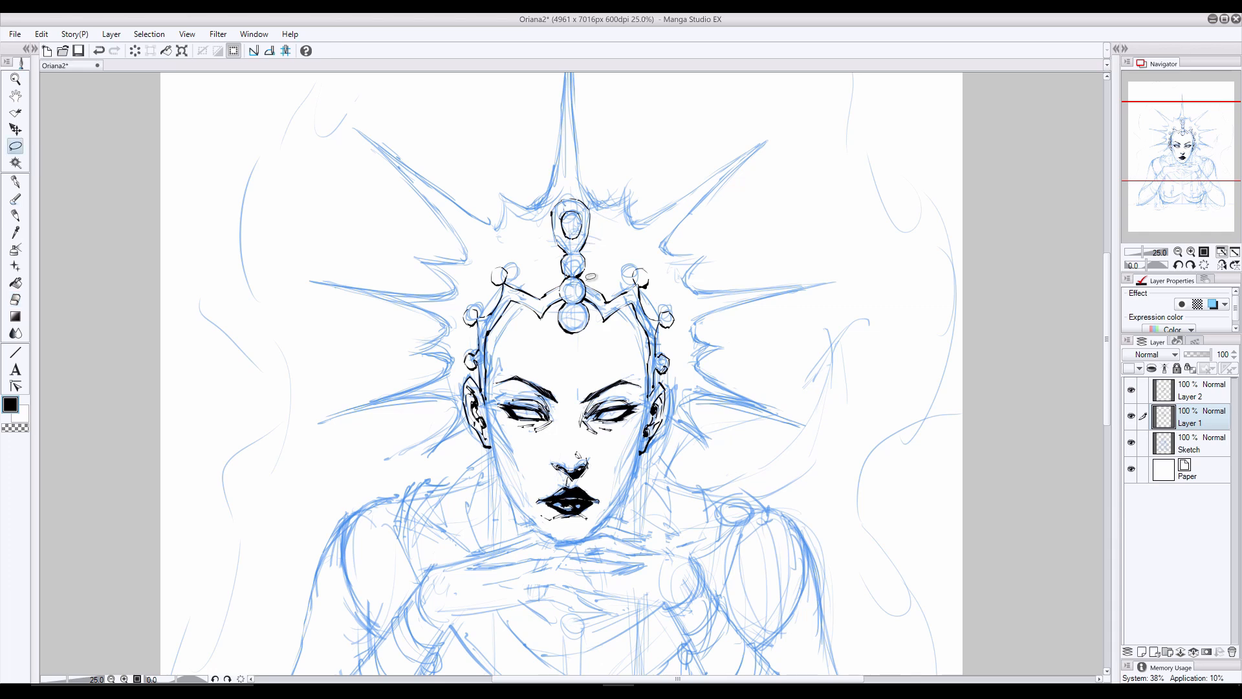
left_click(16, 182)
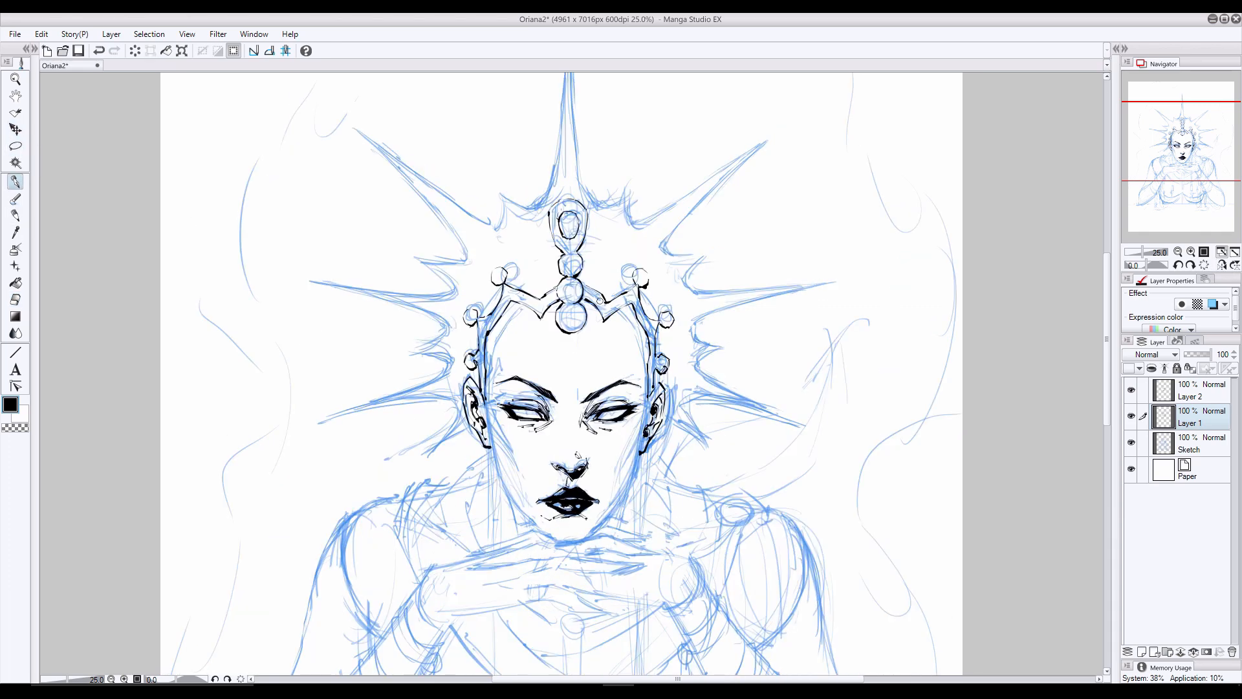
- Clean up the crown edge beside the central gems and thicken the teardrop jewel's lower outline
left_click(15, 300)
mouse_move(548, 312)
left_mouse_down()
mouse_move(553, 286)
mouse_move(536, 315)
left_mouse_up()
key("p")
key("e")
mouse_move(564, 267)
left_mouse_down()
mouse_move(555, 244)
mouse_move(569, 258)
left_mouse_up()
key("p")
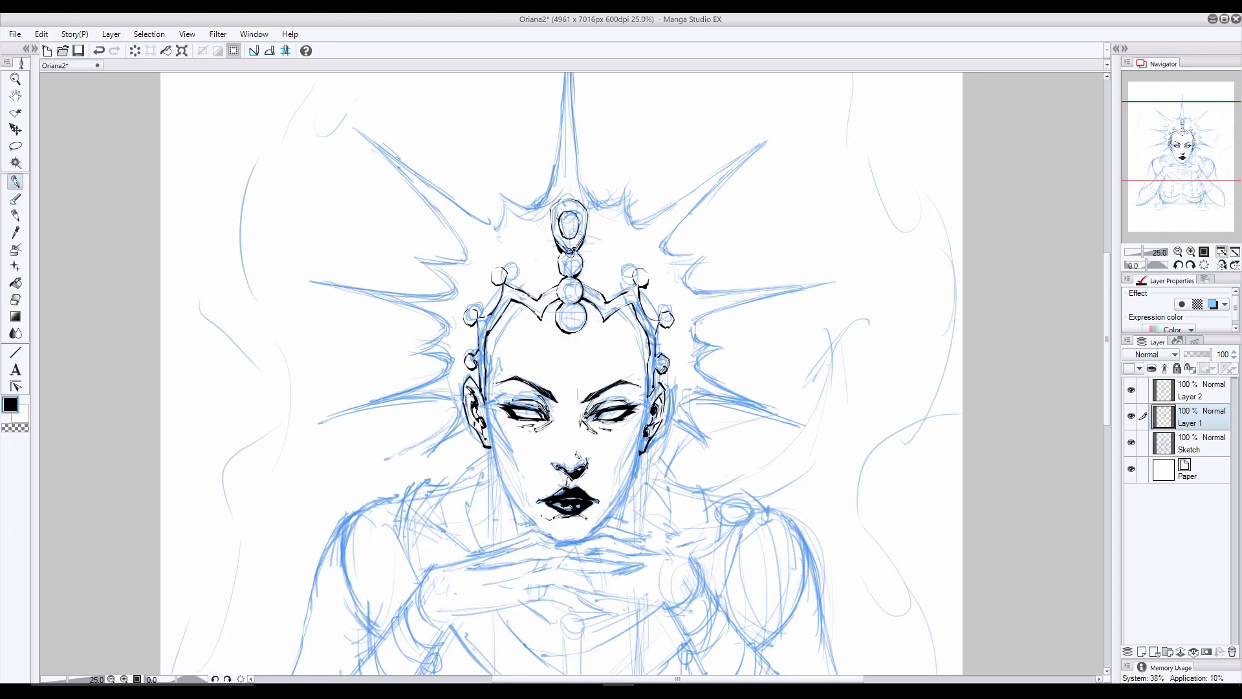
- Redraw the teardrop jewel taller with a rounder inner gem, and add a small bead above it
key("e")
mouse_move(567, 206)
left_mouse_down()
mouse_move(558, 240)
mouse_move(573, 250)
mouse_move(583, 233)
mouse_move(558, 240)
left_mouse_up()
key("p")
key("ctrl+z")
mouse_move(560, 189)
left_mouse_down()
mouse_move(585, 200)
mouse_move(550, 211)
mouse_move(583, 231)
mouse_move(587, 216)
mouse_move(573, 249)
left_mouse_up()
left_click(14, 299)
key("p")
mouse_move(567, 197)
left_mouse_down()
mouse_move(560, 223)
mouse_move(578, 217)
left_mouse_up()
mouse_move(567, 198)
left_mouse_down()
mouse_move(579, 213)
mouse_move(557, 218)
mouse_move(578, 219)
mouse_move(552, 195)
left_mouse_up()
left_click(14, 299)
left_click(14, 182)
left_click(14, 299)
key("e")
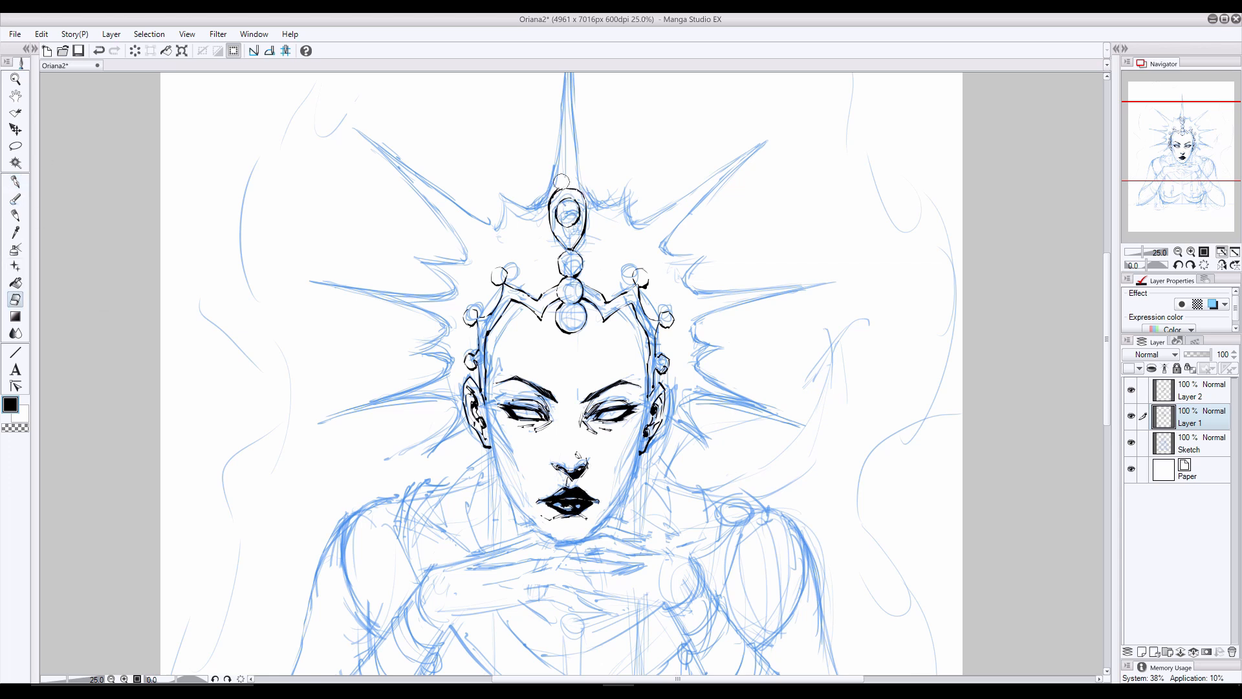
key("p")
- Check Layer 2 by toggling its visibility, then select the Sketch layer and turn off its layer colour
left_click(1192, 391)
left_click(1131, 390)
left_click(1131, 390)
left_click(1192, 443)
left_click(1213, 304)
key("p")
scroll(805, 387, "down", 3)
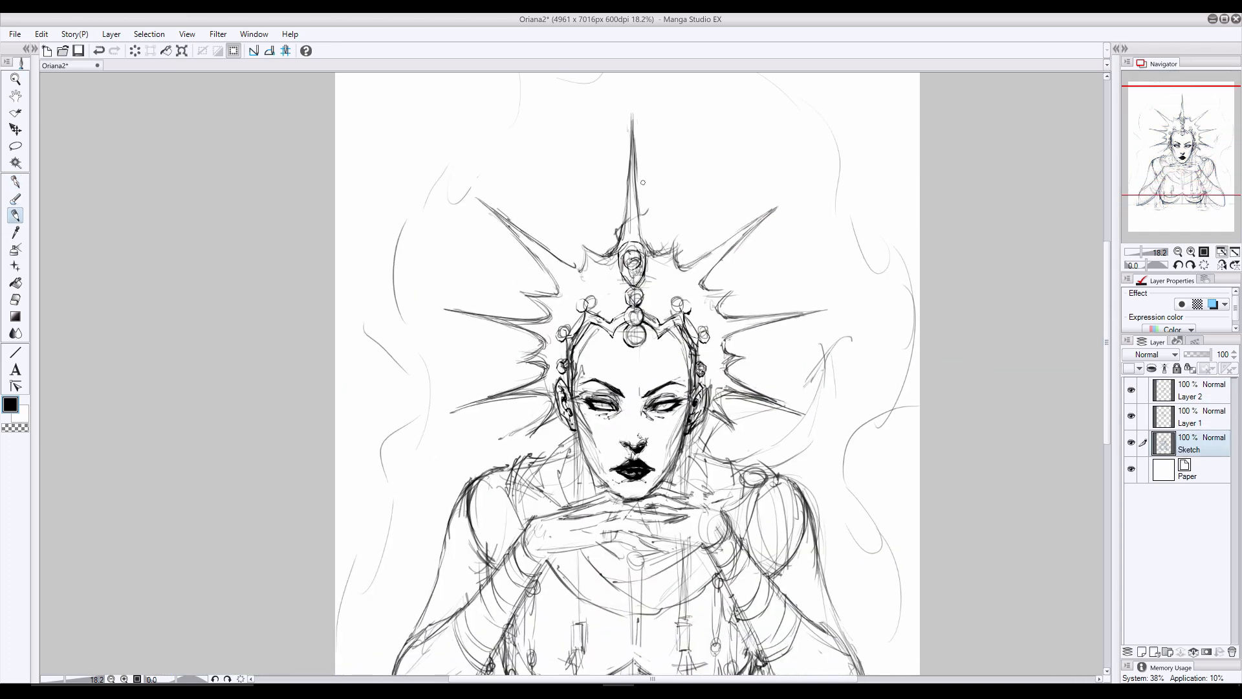
- Sketch twisting ornaments around the crown's central spike and the two upper diagonal spikes
left_click_drag(643, 175, 637, 157)
left_click_drag(623, 199, 620, 217)
mouse_move(645, 184)
left_mouse_down()
mouse_move(638, 175)
mouse_move(618, 231)
left_mouse_up()
left_click_drag(644, 221, 616, 243)
mouse_move(689, 258)
left_mouse_down()
mouse_move(710, 272)
mouse_move(740, 251)
left_mouse_up()
mouse_move(750, 233)
left_mouse_down()
mouse_move(741, 251)
mouse_move(743, 221)
left_mouse_up()
key("ctrl+z")
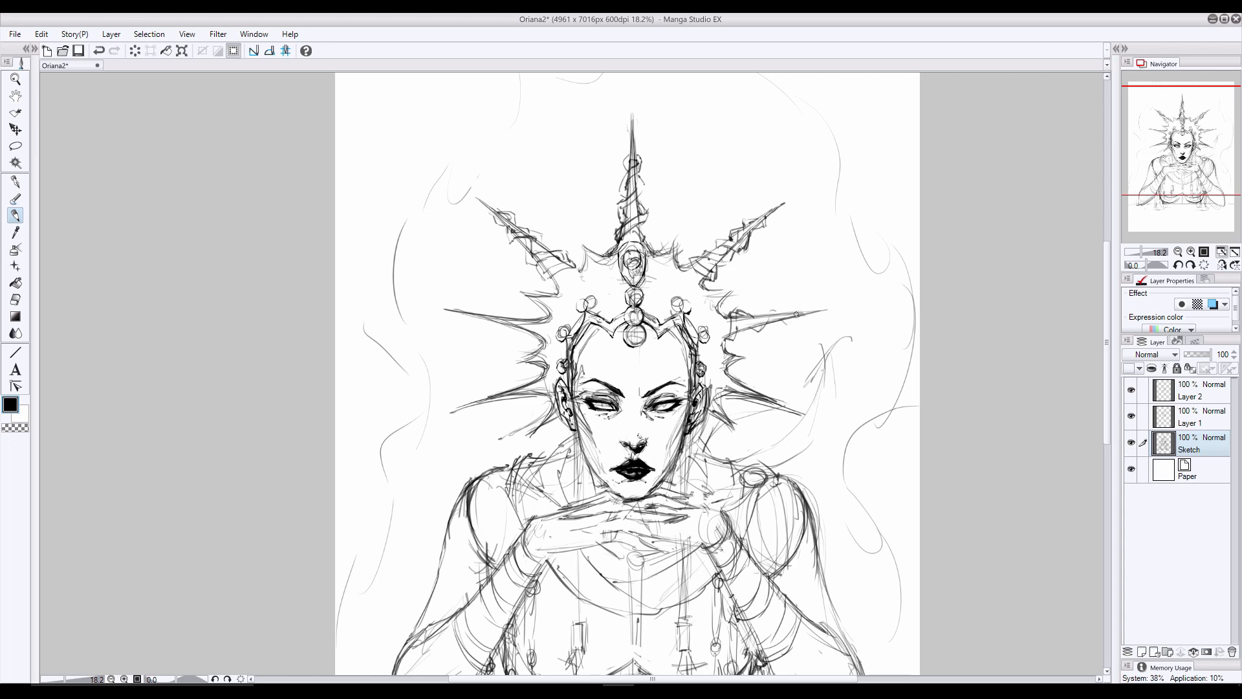
- Sketch matching twisted ornaments on the side spikes and rework the coils on the central spike
mouse_move(756, 319)
left_mouse_down()
mouse_move(784, 323)
mouse_move(803, 315)
mouse_move(796, 306)
left_mouse_up()
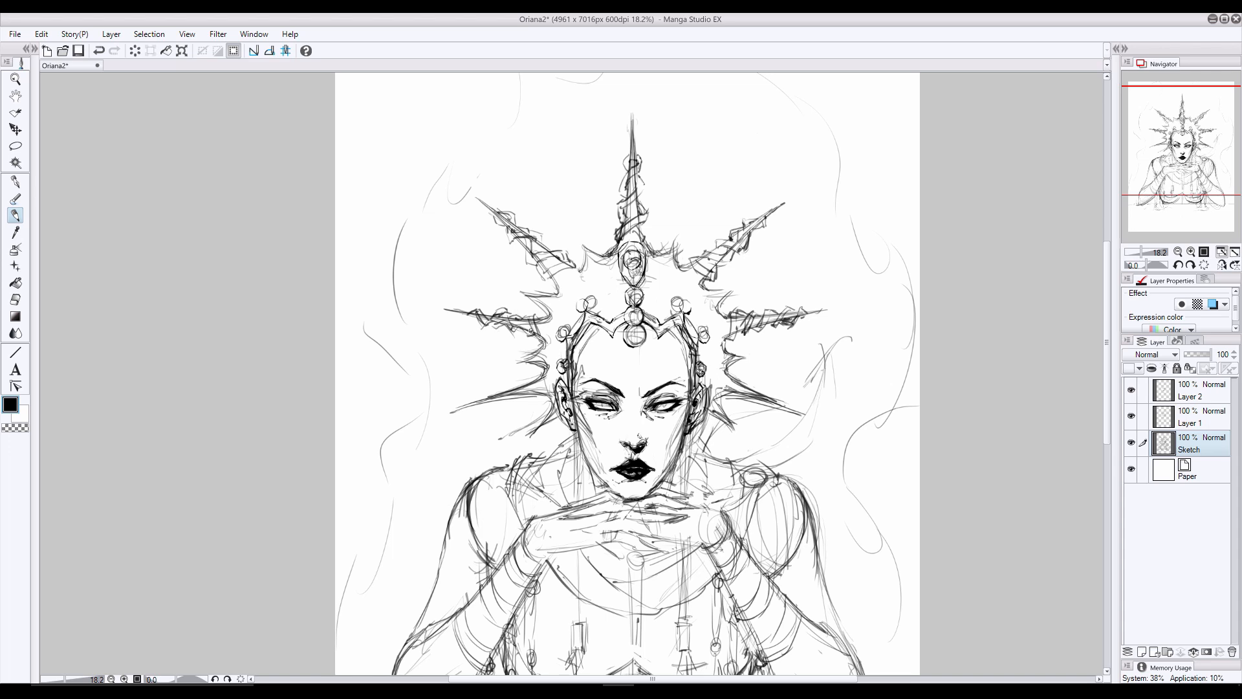
mouse_move(620, 227)
left_mouse_down()
mouse_move(646, 206)
mouse_move(636, 184)
left_mouse_up()
left_click_drag(542, 378, 511, 399)
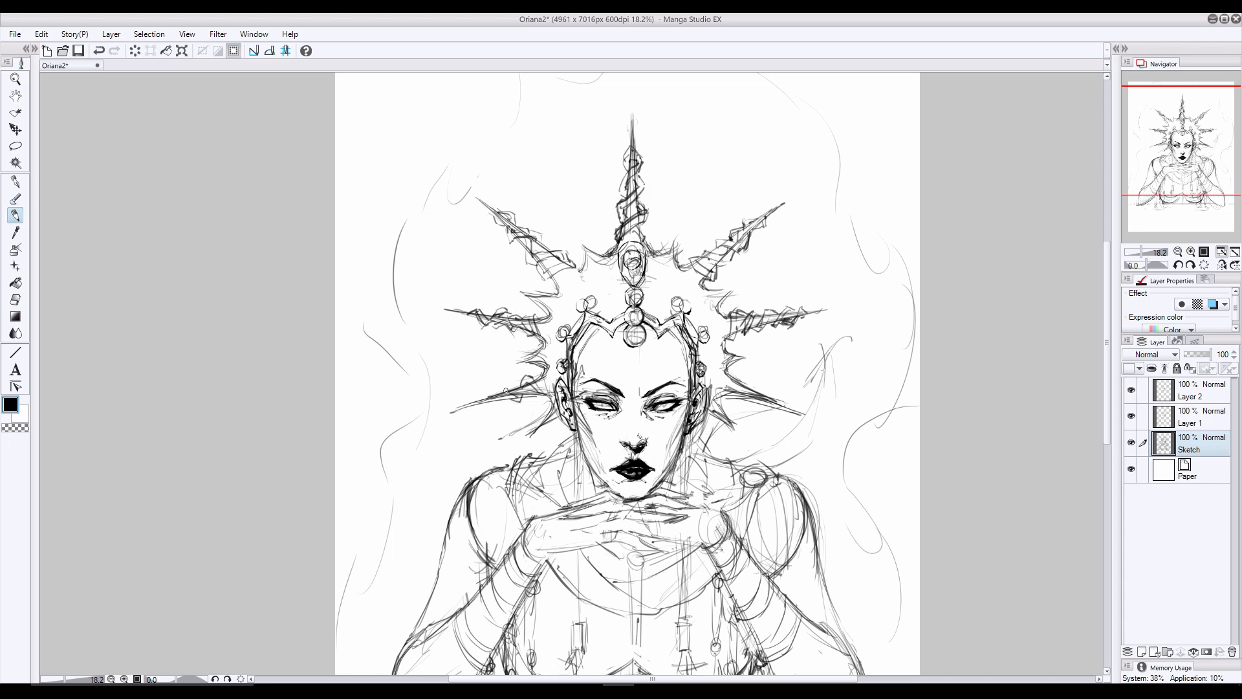
left_click_drag(727, 377, 780, 402)
- Turn the Sketch layer's blue layer colour back on, select Layer 2 and save the drawing
left_click(1212, 304)
left_click(1190, 418)
scroll(638, 273, "up", 1)
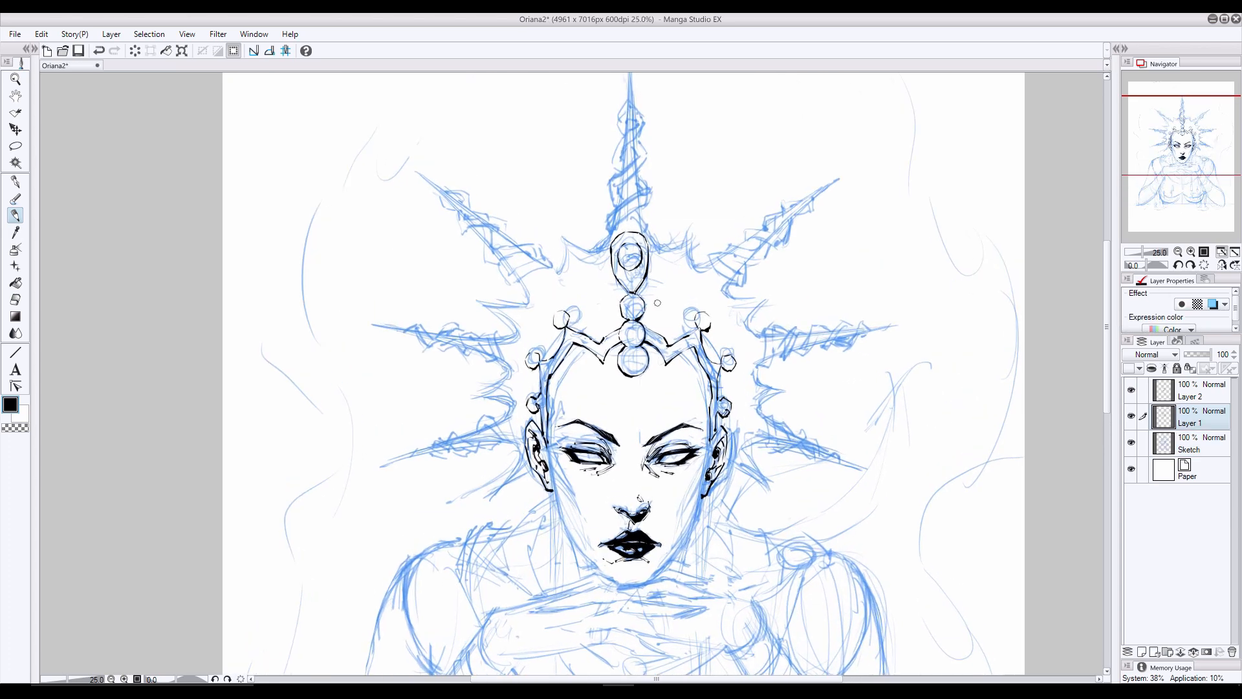
left_click(1190, 444)
key("p")
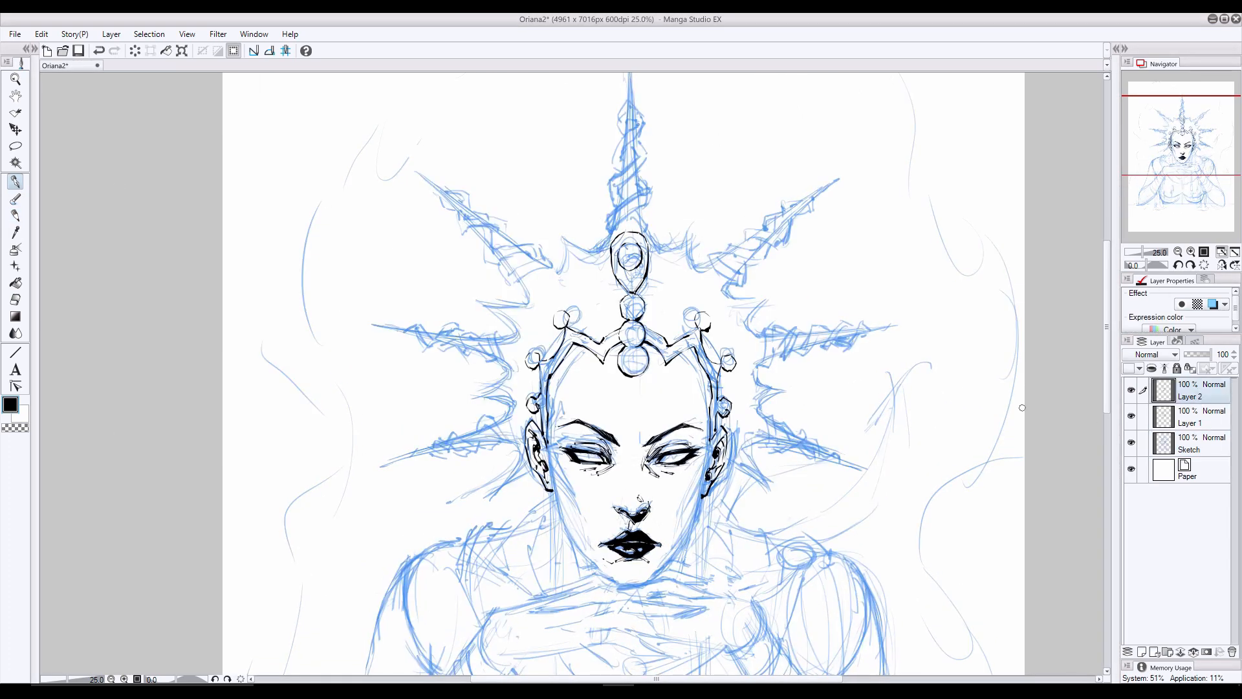
key("ctrl+s")
- Shade the teardrop jewel's inner gem with solid black, leaving highlights, and refine the jewel's outline
left_click(631, 233)
mouse_move(640, 234)
left_mouse_down()
mouse_move(648, 251)
mouse_move(629, 228)
mouse_move(612, 247)
mouse_move(637, 232)
mouse_move(584, 175)
mouse_move(582, 206)
mouse_move(592, 192)
mouse_move(577, 208)
mouse_move(584, 183)
mouse_move(574, 207)
left_mouse_up()
key("e")
key("ctrl+z")
key("ctrl+z")
key("ctrl+z")
key("ctrl+z")
key("ctrl+z")
left_click(16, 182)
left_click(15, 299)
key("p")
key("ctrl+z")
key("ctrl+z")
key("ctrl+z")
key("ctrl+z")
left_click(15, 301)
left_click(15, 183)
key("ctrl+z")
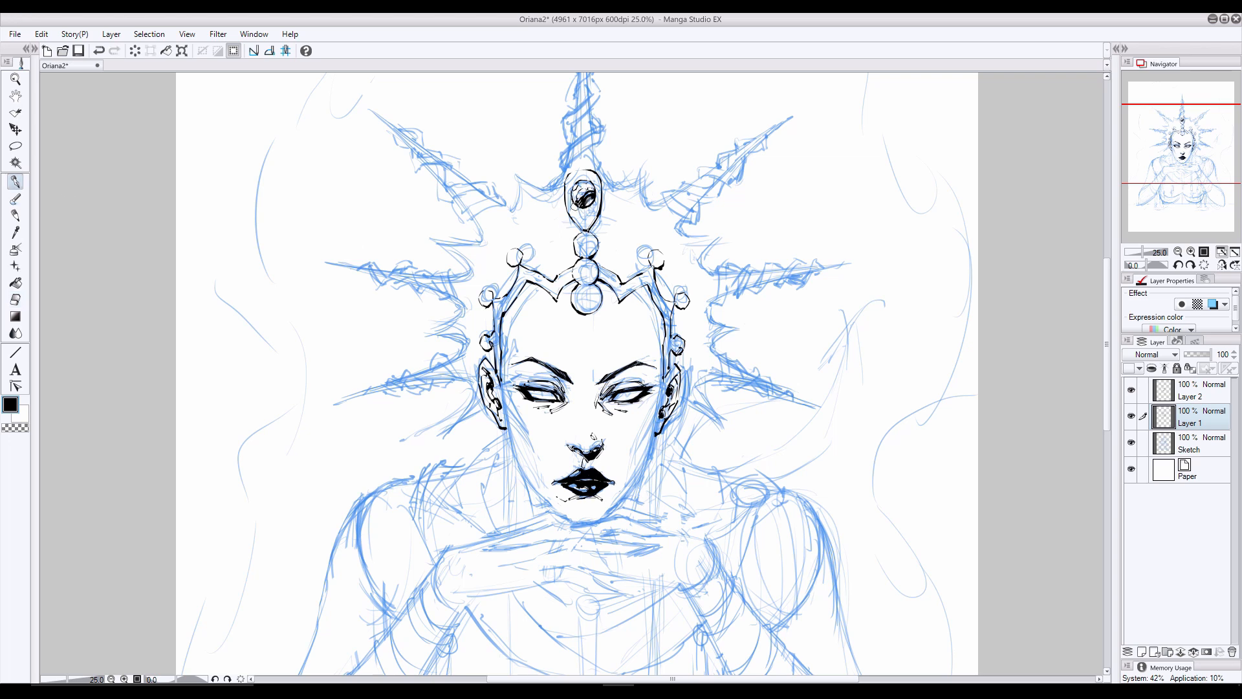
- Ink the lower twisted coils of the crown's central spike directly above the teardrop jewel
left_click_drag(740, 145, 698, 175)
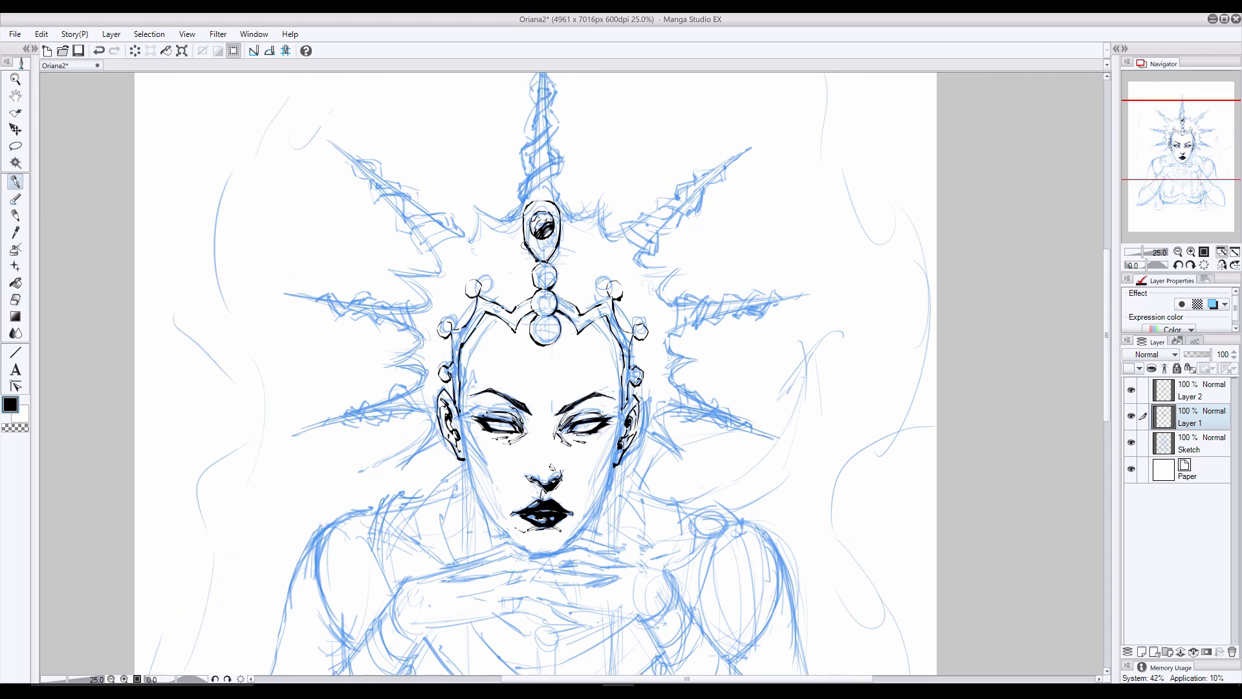
key("e")
key("p")
mouse_move(549, 145)
left_mouse_down()
mouse_move(555, 170)
mouse_move(502, 222)
left_mouse_up()
key("e")
left_click(14, 183)
mouse_move(550, 183)
left_mouse_down()
mouse_move(520, 200)
mouse_move(523, 175)
mouse_move(526, 188)
mouse_move(550, 149)
left_mouse_up()
key("ctrl+z")
key("ctrl+z")
key("e")
key("p")
mouse_move(555, 158)
left_mouse_down()
mouse_move(519, 189)
mouse_move(537, 183)
mouse_move(555, 197)
mouse_move(536, 167)
left_mouse_up()
mouse_move(560, 123)
left_mouse_down()
mouse_move(544, 147)
mouse_move(545, 129)
mouse_move(518, 149)
mouse_move(524, 174)
left_mouse_up()
left_click_drag(1107, 253, 1107, 233)
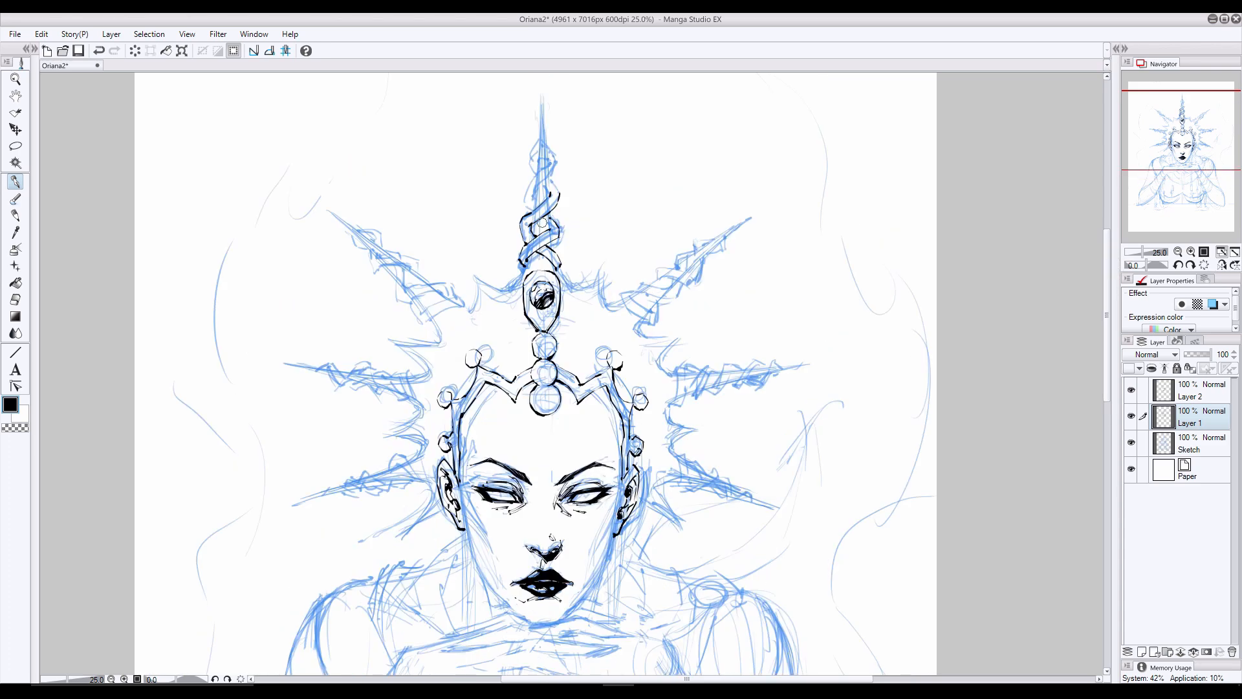
- Ink the central spike's upper coils and its long straight edges up to the sharp tip, erasing stray lines
left_click_drag(549, 178, 559, 193)
left_click_drag(549, 157, 532, 173)
key("ctrl+z")
left_click_drag(541, 92, 545, 157)
left_click_drag(541, 91, 538, 160)
left_click(13, 300)
mouse_move(557, 249)
left_mouse_down()
mouse_move(561, 263)
mouse_move(551, 250)
mouse_move(506, 290)
mouse_move(572, 289)
left_mouse_up()
- Ink the scalloped crown edge between the teardrop jewel and the upper right spike, cleaning up overlaps
left_click(15, 182)
left_click_drag(599, 276, 605, 306)
left_click_drag(622, 302, 607, 306)
left_click(14, 300)
mouse_move(533, 234)
left_mouse_down()
mouse_move(552, 231)
mouse_move(529, 237)
left_mouse_up()
left_click(15, 181)
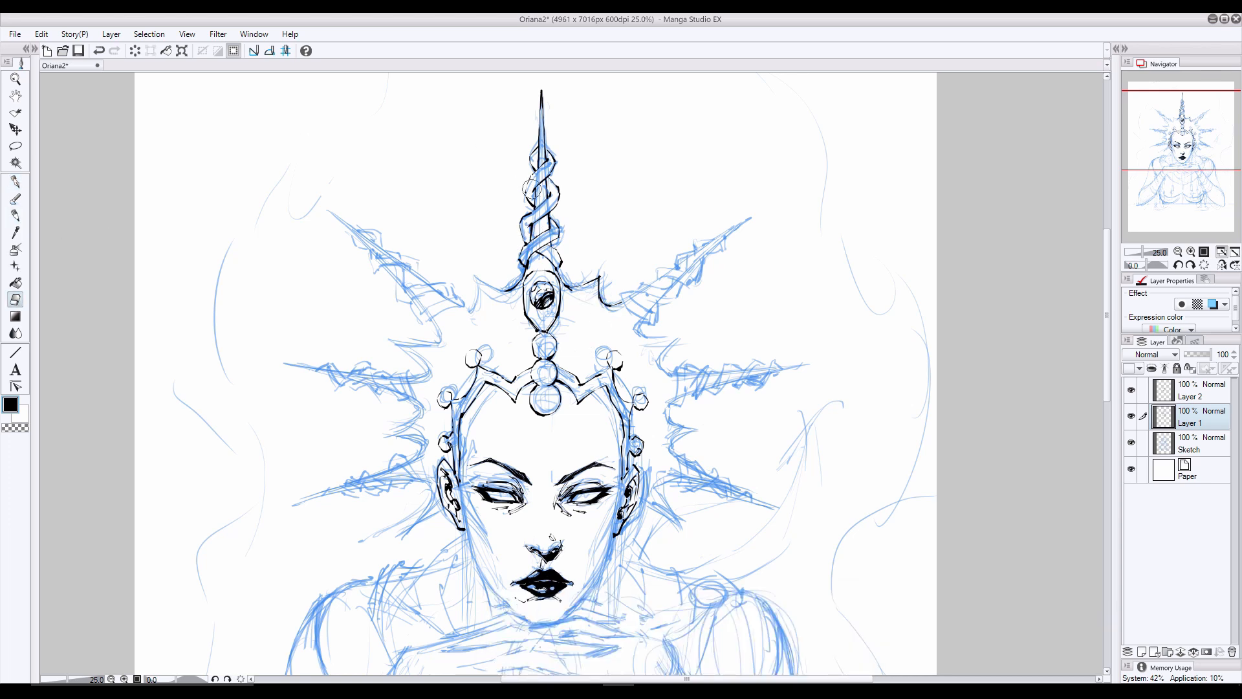
- Ink the upper left diagonal spike with its wrapped coils, adjoining scalloped edge and pointed tip
mouse_move(482, 281)
left_mouse_down()
mouse_move(467, 306)
mouse_move(427, 321)
mouse_move(415, 320)
mouse_move(450, 299)
mouse_move(405, 314)
mouse_move(462, 299)
mouse_move(412, 298)
mouse_move(449, 293)
mouse_move(419, 332)
mouse_move(447, 284)
mouse_move(399, 300)
mouse_move(398, 265)
mouse_move(419, 263)
mouse_move(406, 268)
mouse_move(425, 309)
mouse_move(404, 266)
mouse_move(379, 256)
mouse_move(416, 260)
left_mouse_up()
left_click(14, 299)
left_click(15, 182)
left_click_drag(416, 260, 356, 228)
left_click_drag(370, 238, 363, 247)
mouse_move(379, 248)
left_mouse_down()
mouse_move(400, 255)
mouse_move(378, 256)
mouse_move(404, 289)
left_mouse_up()
key("ctrl+z")
mouse_move(395, 269)
left_mouse_down()
mouse_move(397, 296)
mouse_move(429, 284)
left_mouse_up()
left_click(16, 299)
left_click(15, 182)
key("ctrl+z")
- Ink the jagged crown edge below the upper left spike and the twisted horizontal spike on the left
key("ctrl+z")
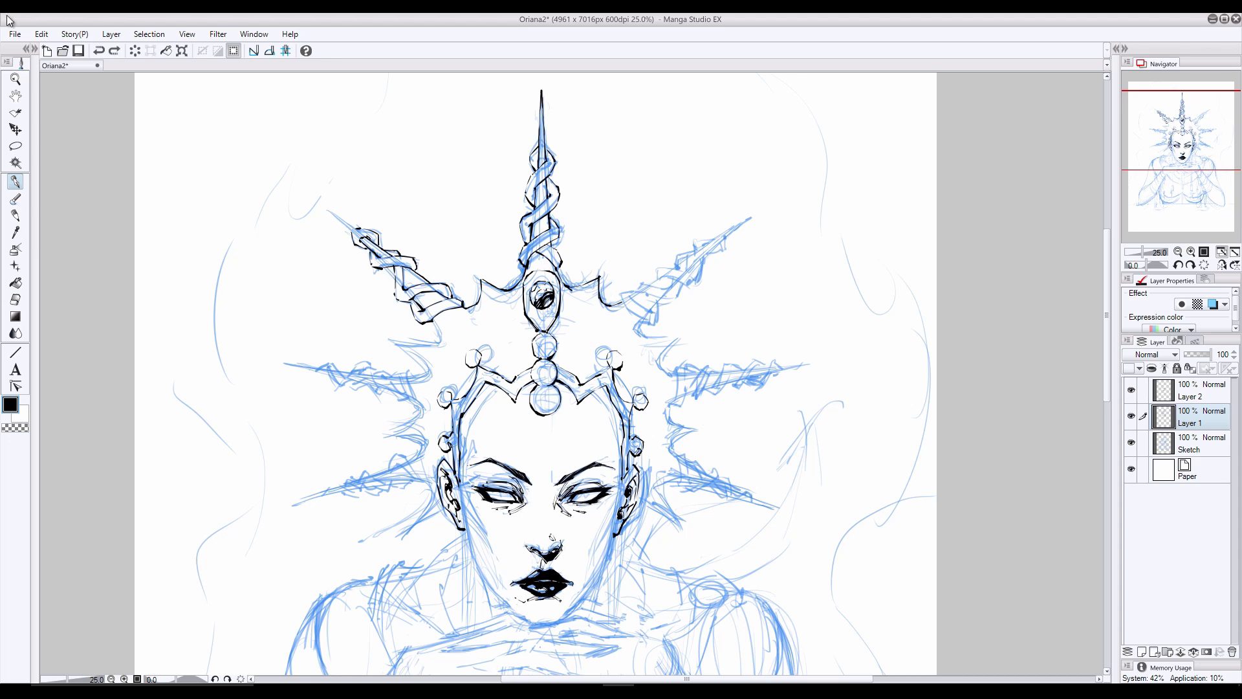
left_click_drag(326, 209, 351, 225)
left_click_drag(325, 208, 352, 231)
mouse_move(411, 269)
left_mouse_down()
mouse_move(430, 283)
mouse_move(433, 343)
mouse_move(412, 344)
mouse_move(412, 376)
mouse_move(432, 343)
mouse_move(415, 336)
mouse_move(396, 375)
left_mouse_up()
left_click(15, 300)
key("p")
key("e")
key("p")
left_click_drag(408, 375, 417, 405)
mouse_move(402, 380)
left_mouse_down()
mouse_move(403, 393)
mouse_move(360, 362)
mouse_move(338, 382)
mouse_move(330, 362)
mouse_move(313, 369)
mouse_move(416, 390)
left_mouse_up()
key("ctrl+z")
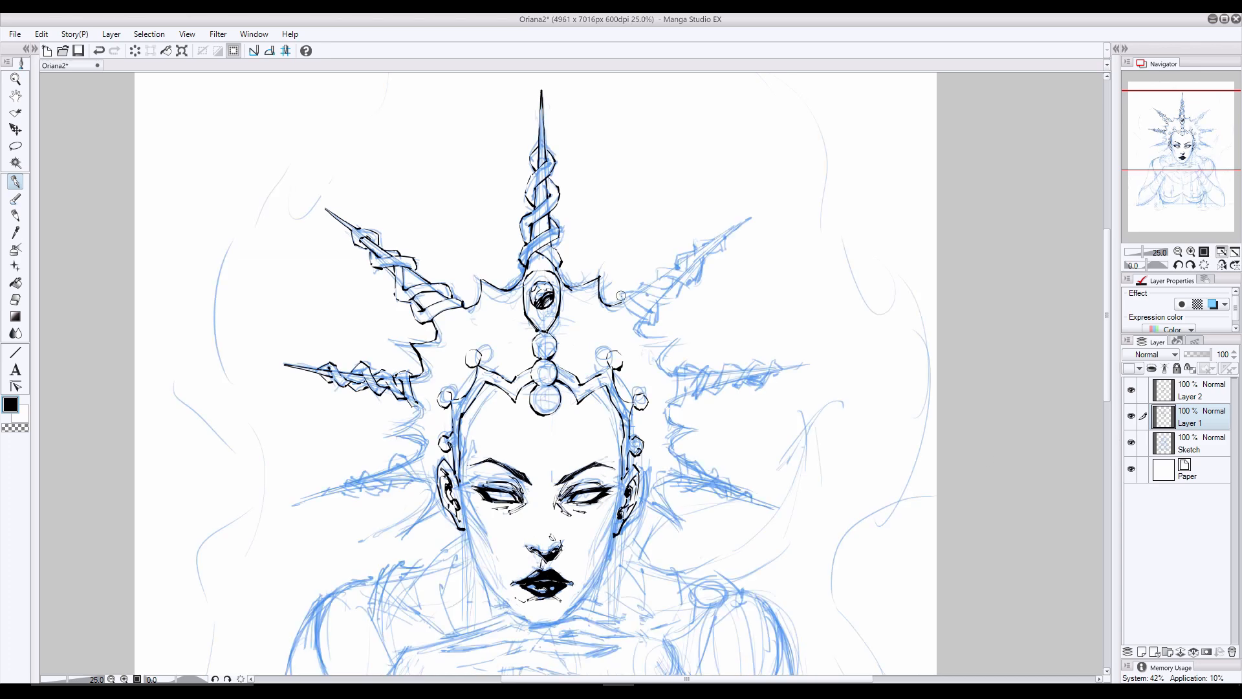
- Ink the upper right diagonal spike with its twisted coils and pointed tip, redoing faulty strokes
mouse_move(621, 295)
left_mouse_down()
mouse_move(655, 318)
mouse_move(671, 279)
mouse_move(685, 265)
mouse_move(688, 285)
mouse_move(723, 244)
mouse_move(688, 273)
mouse_move(673, 267)
mouse_move(670, 291)
mouse_move(620, 304)
mouse_move(649, 313)
left_mouse_up()
left_click(15, 299)
left_click(16, 181)
key("ctrl+z")
key("ctrl+z")
key("ctrl+z")
left_click(16, 300)
left_click(16, 181)
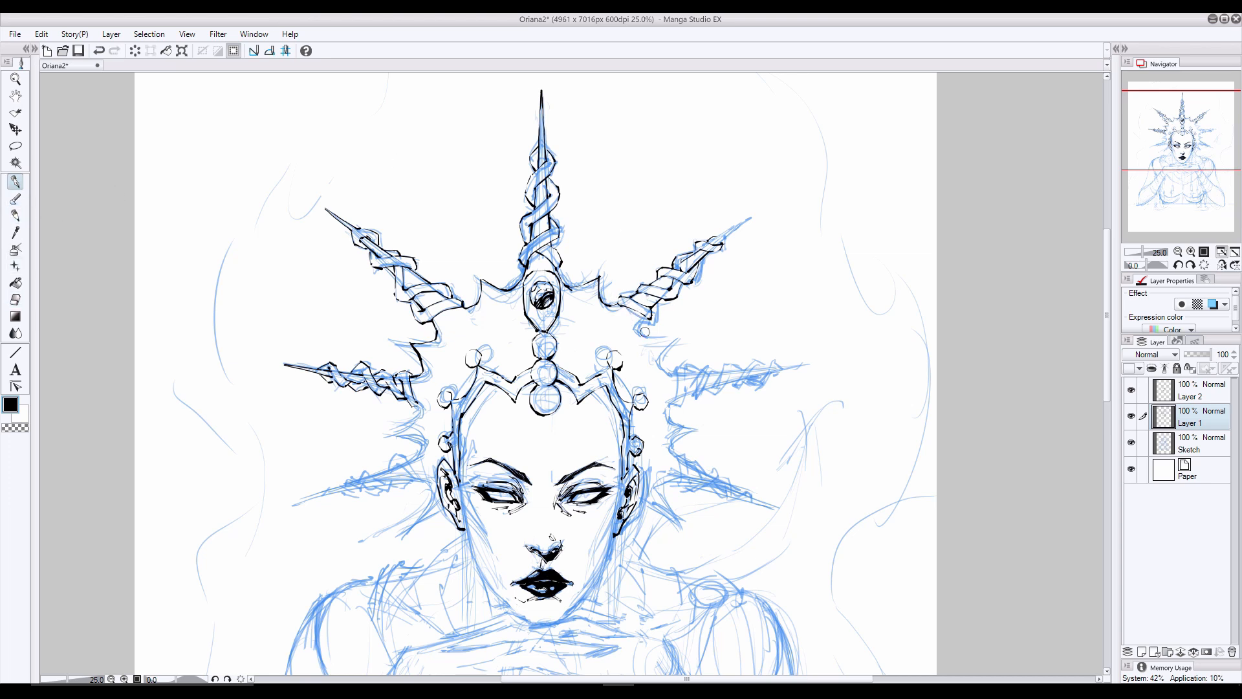
key("ctrl+z")
left_click_drag(750, 218, 722, 241)
- Ink the jagged crown edge below the upper right spike and the twisted horizontal spike on the right
mouse_move(641, 321)
left_mouse_down()
mouse_move(672, 402)
mouse_move(684, 404)
left_mouse_up()
mouse_move(689, 363)
left_mouse_down()
mouse_move(711, 378)
mouse_move(692, 404)
mouse_move(772, 364)
mouse_move(811, 364)
left_mouse_up()
key("e")
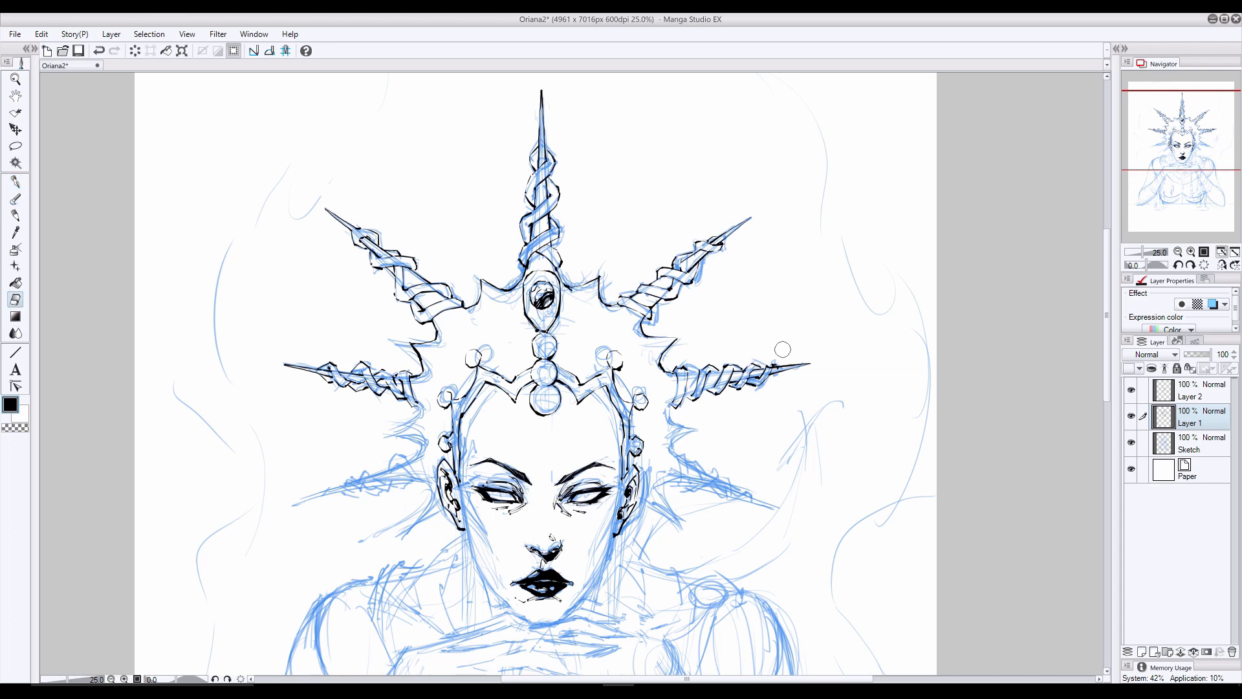
- Ink the lower right spike with its twisted coils, reworking strokes and erasing overlaps until the shape is clean
left_click(15, 181)
left_click(1222, 265)
left_click(1221, 265)
mouse_move(674, 404)
left_mouse_down()
mouse_move(683, 486)
mouse_move(751, 498)
mouse_move(706, 476)
mouse_move(723, 493)
mouse_move(713, 497)
mouse_move(778, 509)
mouse_move(699, 486)
mouse_move(775, 509)
left_mouse_up()
key("ctrl+z")
key("ctrl+y")
key("e")
key("p")
key("e")
key("p")
key("ctrl+z")
key("ctrl+z")
key("ctrl+z")
key("ctrl+z")
key("ctrl+z")
key("ctrl+z")
key("ctrl+z")
key("ctrl+z")
key("ctrl+z")
left_click(15, 300)
left_click(18, 185)
key("ctrl+z")
key("ctrl+z")
left_click(17, 302)
left_click(15, 181)
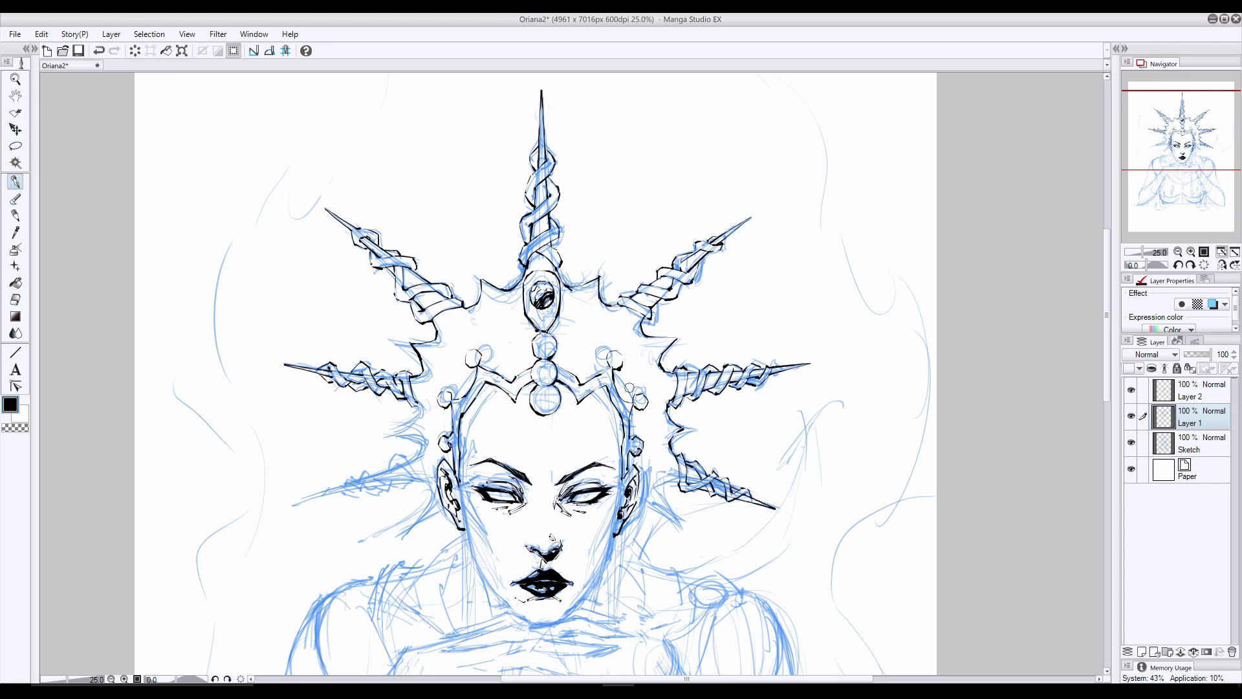
- Ink the short crown point beneath the lower right spike beside the ear, retrying its strokes
mouse_move(664, 489)
left_mouse_down()
mouse_move(677, 527)
mouse_move(665, 522)
left_mouse_up()
key("ctrl+z")
key("ctrl+z")
left_click_drag(640, 507, 658, 518)
key("ctrl+z")
key("ctrl+z")
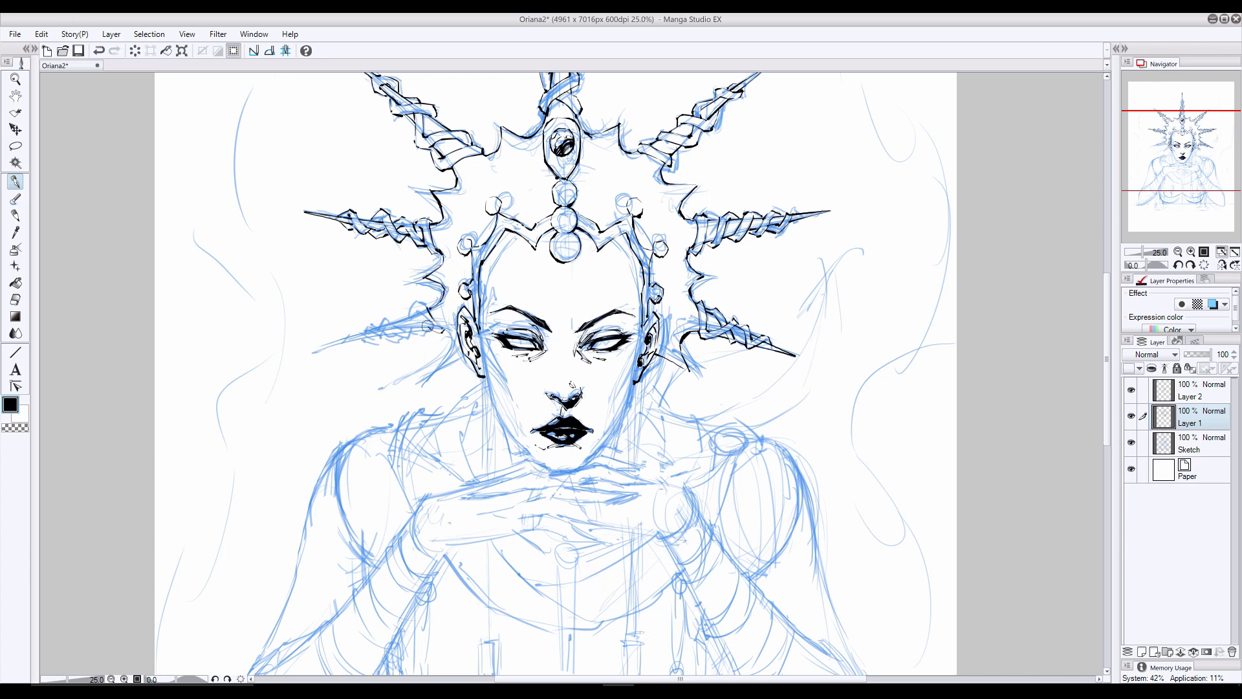
- Ink the lower left spike with its twisted coils and the short crown point below it beside the ear
key("e")
key("p")
mouse_move(368, 335)
left_mouse_down()
mouse_move(338, 337)
mouse_move(424, 326)
mouse_move(325, 347)
left_mouse_up()
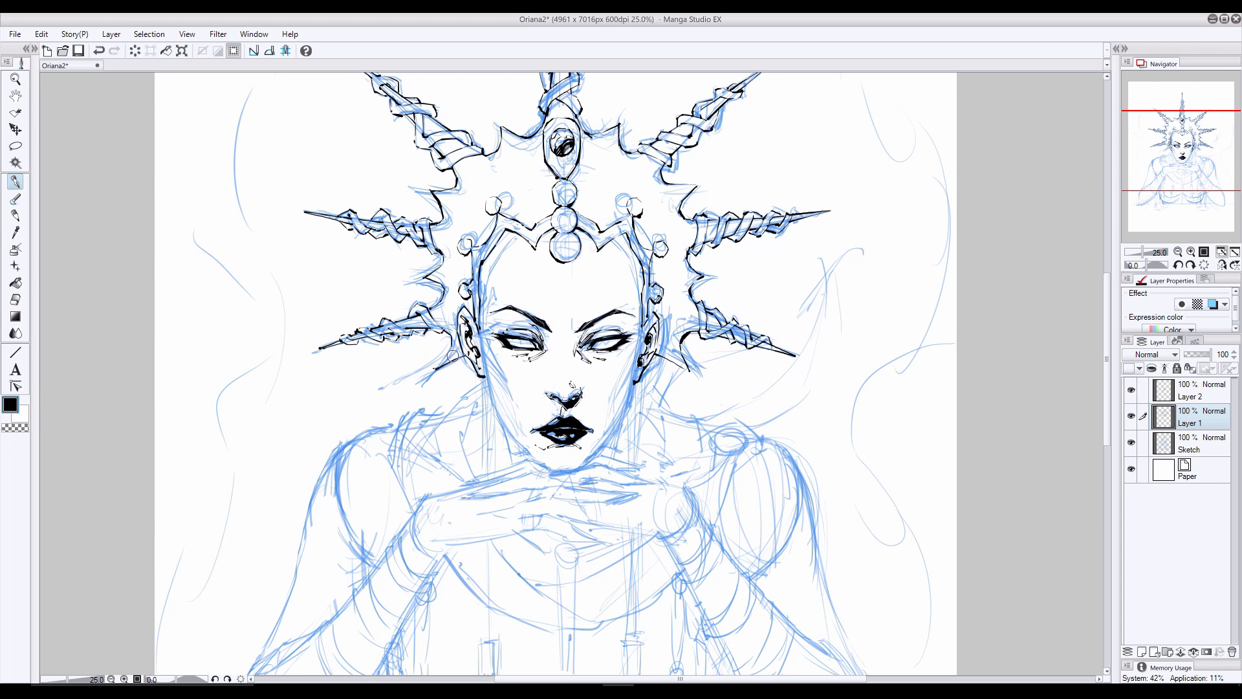
key("e")
key("p")
left_click_drag(452, 333, 422, 379)
key("e")
key("p")
- Ink the lower edge of the folded hands and the two lower fingers with their pointed nails
scroll(488, 495, "down", 2)
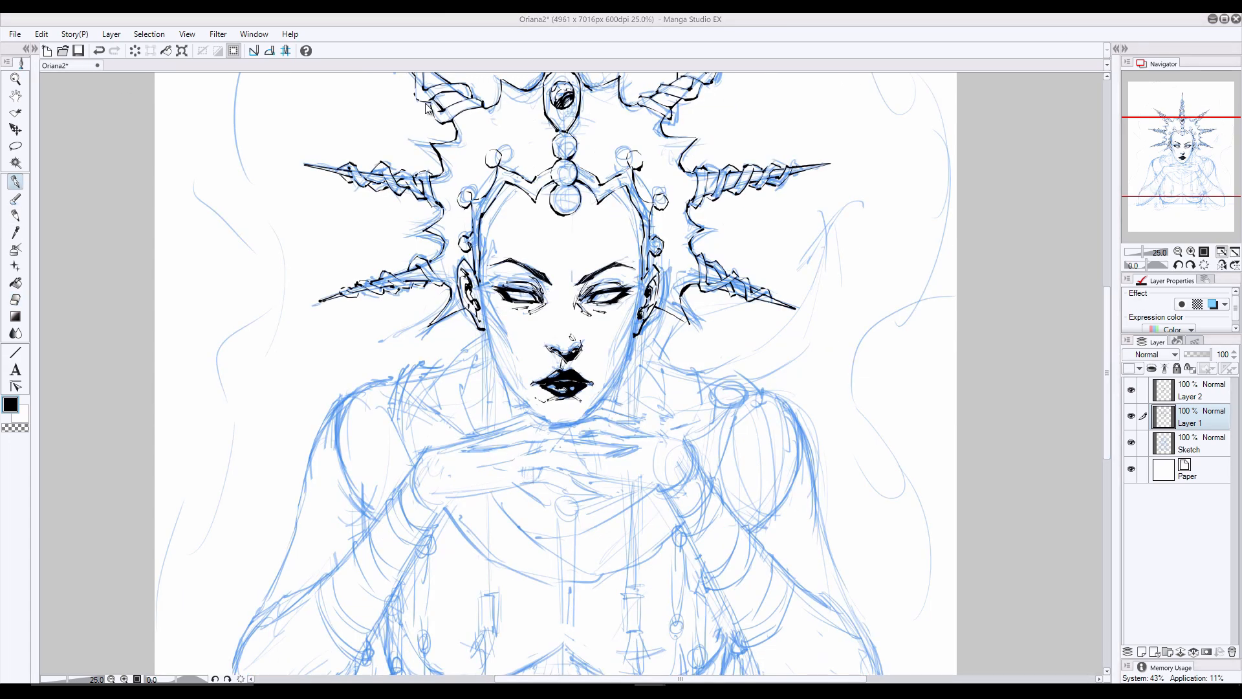
mouse_move(598, 496)
left_mouse_down()
mouse_move(543, 484)
mouse_move(436, 497)
left_mouse_up()
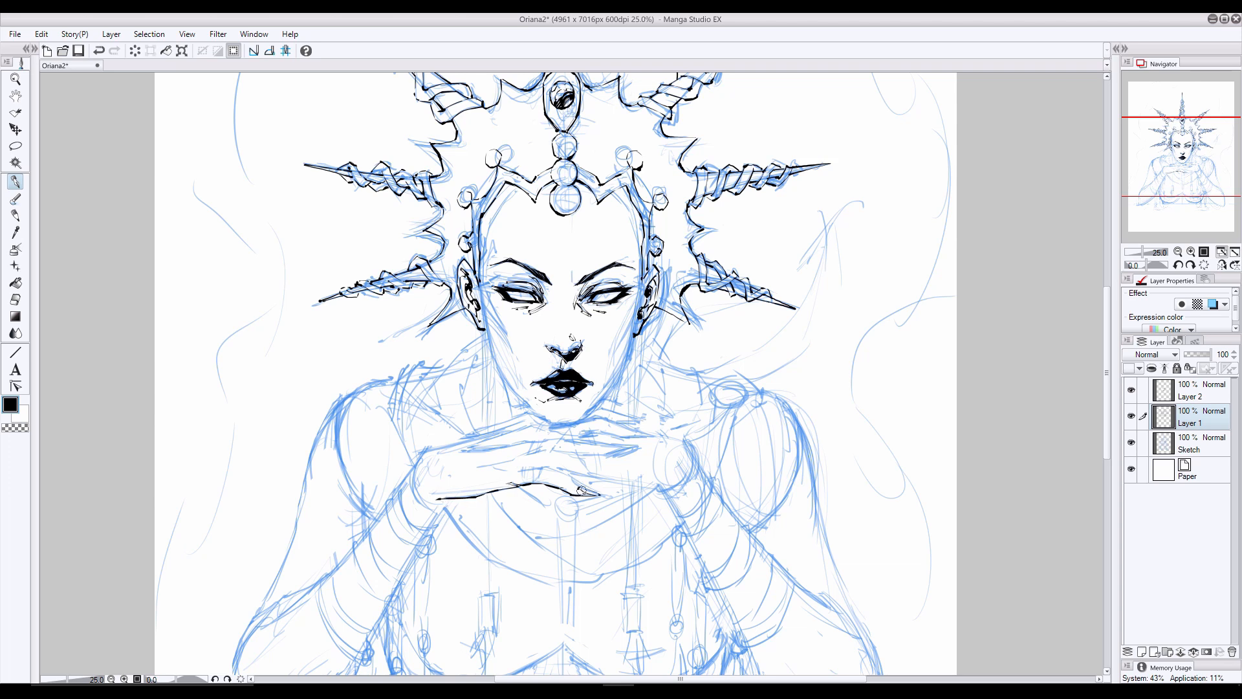
mouse_move(581, 491)
left_mouse_down()
mouse_move(601, 495)
mouse_move(566, 474)
mouse_move(577, 481)
left_mouse_up()
key("ctrl+z")
mouse_move(570, 476)
left_mouse_down()
mouse_move(518, 469)
mouse_move(553, 447)
mouse_move(637, 446)
mouse_move(595, 457)
mouse_move(536, 438)
mouse_move(626, 454)
left_mouse_up()
key("ctrl+z")
key("ctrl+z")
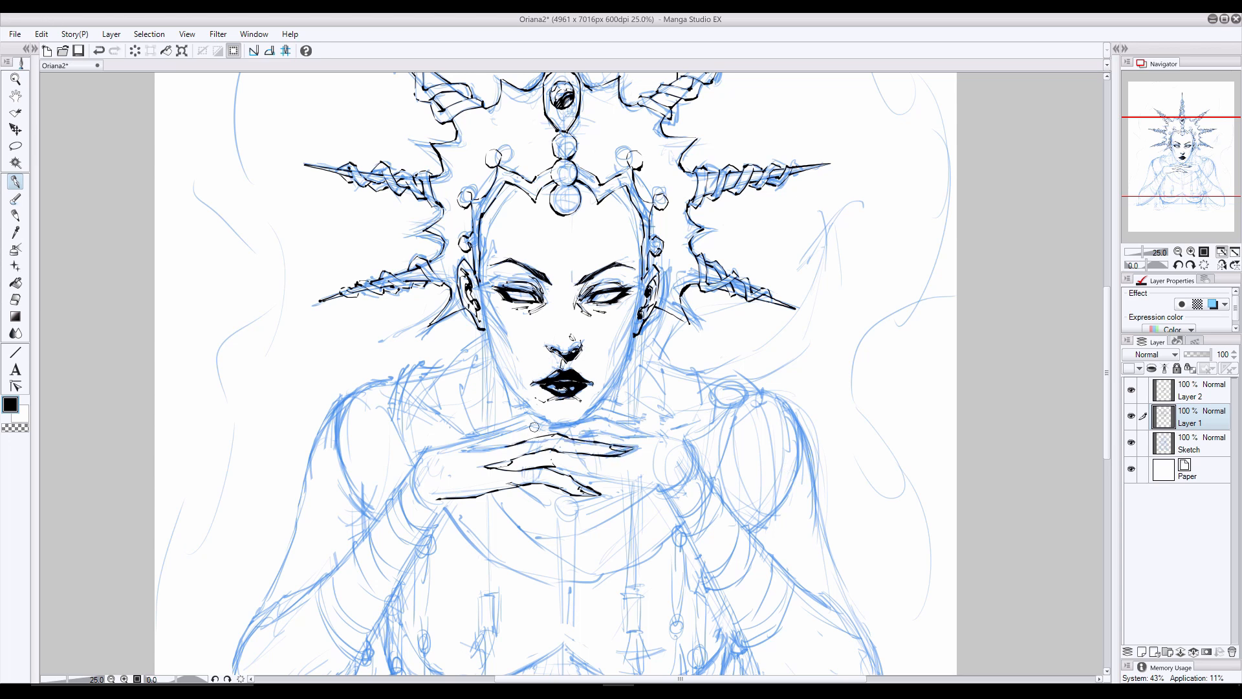
- Ink the next finger contours and pointed fingernails at both ends of the overlapping hands
left_click_drag(542, 423, 470, 447)
left_click_drag(471, 447, 507, 446)
left_click_drag(496, 444, 485, 447)
mouse_move(593, 455)
left_mouse_down()
mouse_move(573, 454)
mouse_move(637, 447)
left_mouse_up()
key("e")
key("p")
key("ctrl+z")
mouse_move(637, 447)
left_mouse_down()
mouse_move(621, 456)
mouse_move(628, 447)
left_mouse_up()
mouse_move(633, 448)
left_mouse_down()
mouse_move(553, 425)
mouse_move(635, 437)
left_mouse_up()
- Ink the uppermost fingers directly under the chin, redoing and cleaning up their contours and nails
left_click_drag(598, 415, 646, 437)
mouse_move(556, 419)
left_mouse_down()
mouse_move(469, 434)
mouse_move(634, 421)
left_mouse_up()
key("ctrl+z")
key("ctrl+z")
key("ctrl+z")
mouse_move(621, 418)
left_mouse_down()
mouse_move(687, 417)
mouse_move(642, 426)
left_mouse_up()
key("ctrl+z")
key("ctrl+z")
key("ctrl+z")
key("ctrl+z")
left_click(15, 299)
left_click(15, 183)
left_click_drag(510, 419, 491, 424)
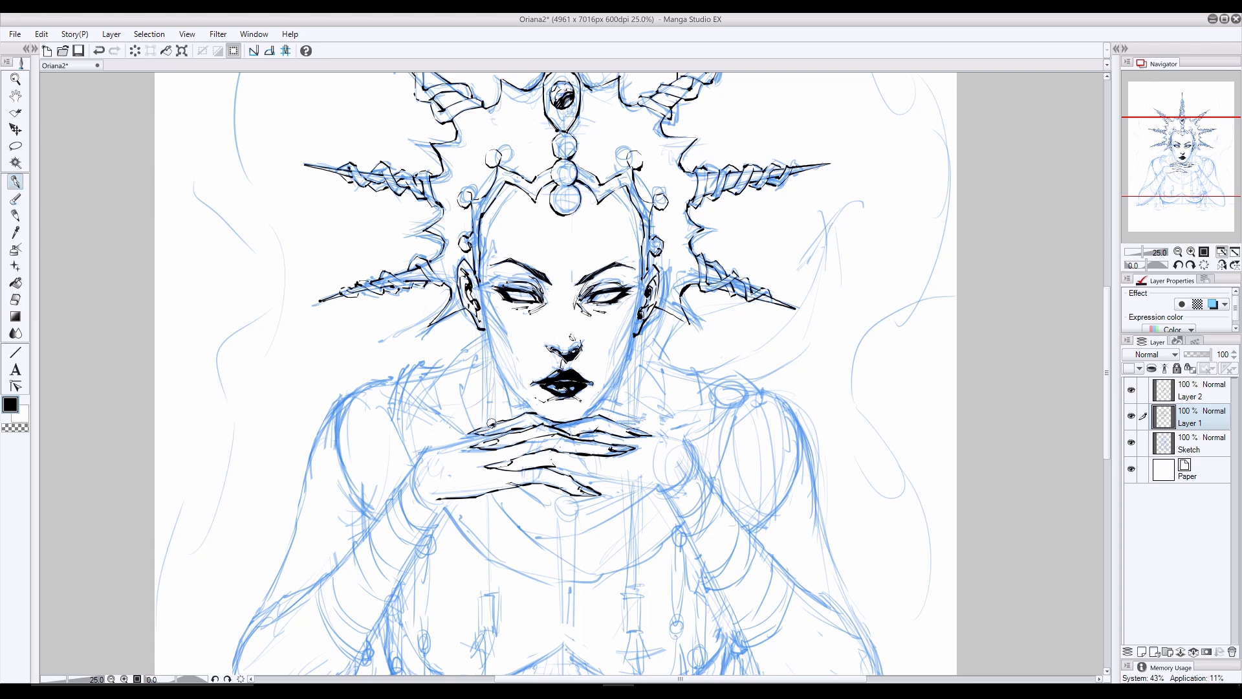
- Add the last fingertip at the right under the chin and clean up the finger line beneath the chin
left_click_drag(585, 415, 640, 425)
left_click(15, 299)
left_click(17, 183)
left_click_drag(536, 414, 542, 419)
left_click(15, 300)
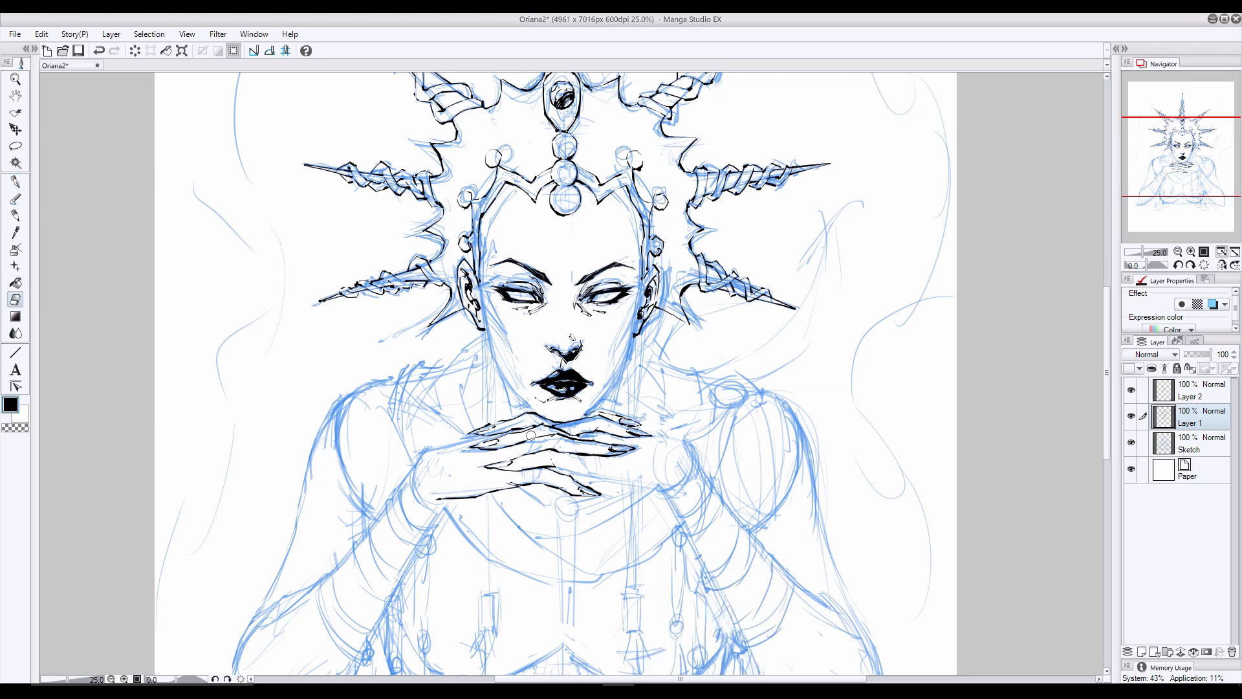
left_click(15, 183)
key("e")
key("p")
- Ink the crown's inner edge around the forehead and down both sides of the face to the ears
mouse_move(518, 189)
left_mouse_down()
mouse_move(489, 232)
mouse_move(506, 197)
mouse_move(485, 329)
left_mouse_up()
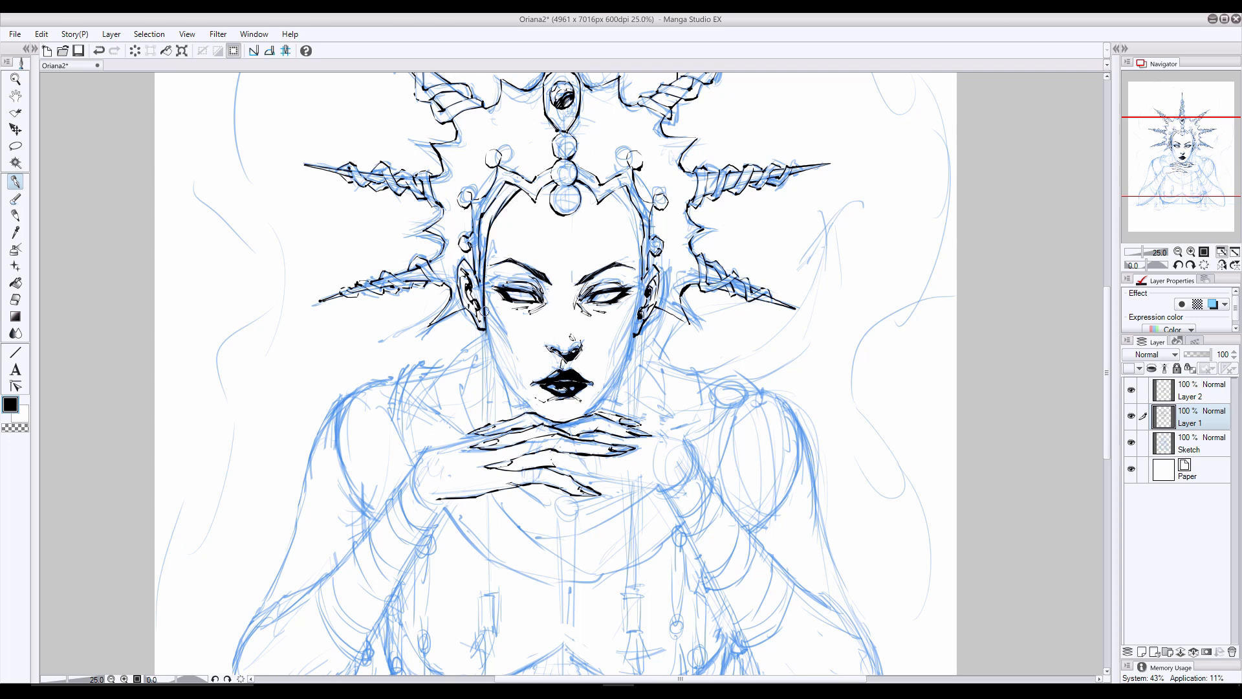
left_click_drag(480, 252, 484, 328)
key("e")
mouse_move(625, 213)
left_mouse_down()
mouse_move(639, 259)
mouse_move(634, 228)
mouse_move(637, 313)
left_mouse_up()
key("p")
mouse_move(519, 185)
left_mouse_down()
mouse_move(497, 220)
mouse_move(531, 210)
mouse_move(541, 190)
left_mouse_up()
left_click(13, 299)
left_click(10, 181)
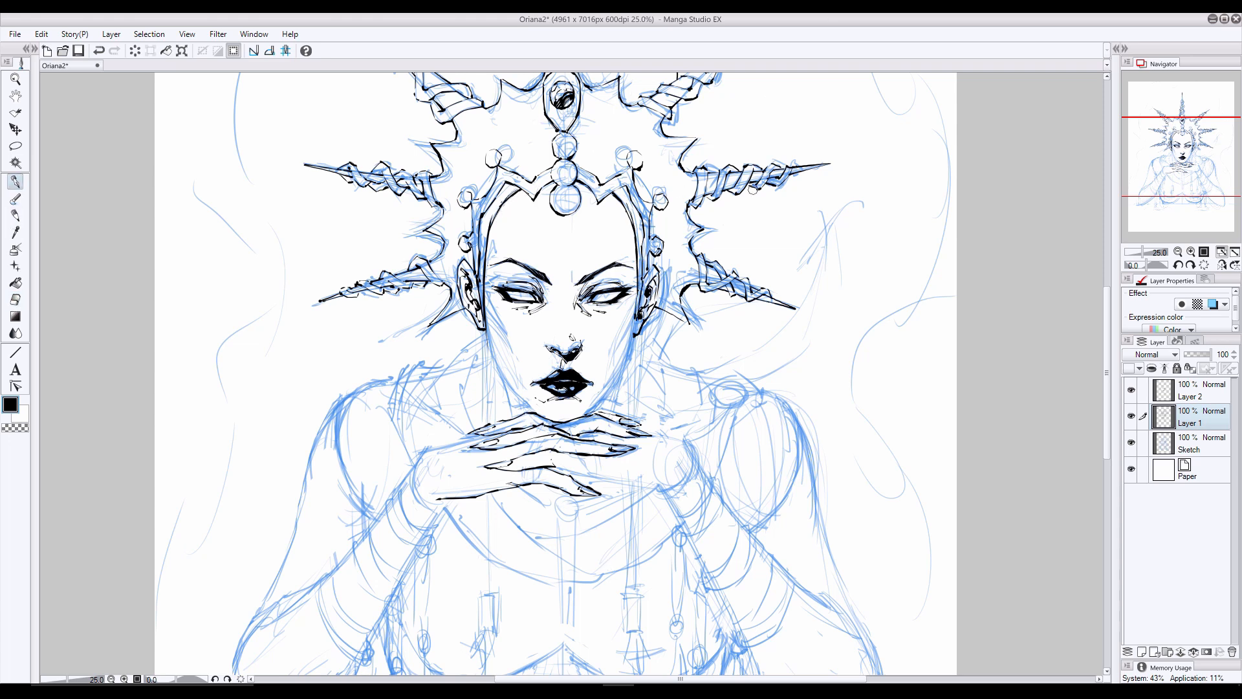
- Ink the beaded tops of the hanging ornaments beneath both ears, erasing stray lines
mouse_move(637, 313)
left_mouse_down()
mouse_move(631, 334)
mouse_move(640, 319)
left_mouse_up()
left_click(14, 300)
left_click(15, 182)
left_click(13, 301)
left_click_drag(482, 304, 481, 353)
left_click(14, 215)
key("ctrl+z")
left_click(14, 182)
left_click_drag(638, 341, 636, 356)
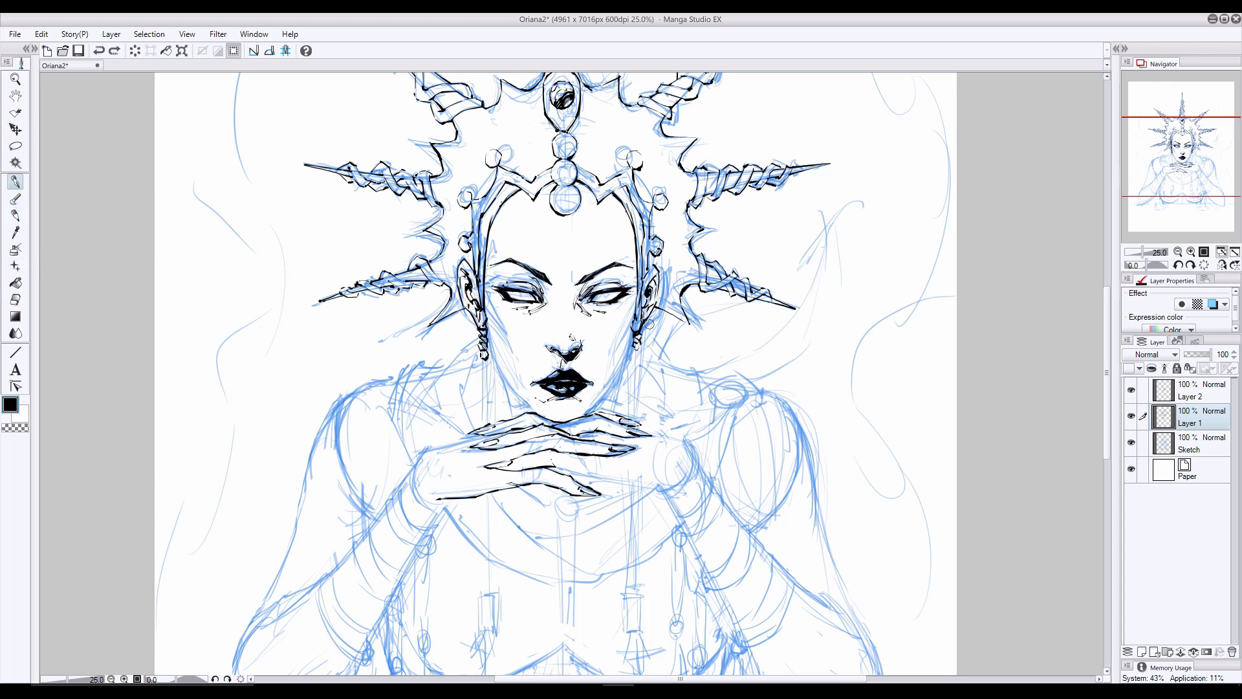
- Ink the braided strands hanging beneath both ears down to the fingers, ending in small beads
left_click_drag(480, 416, 489, 423)
left_click_drag(481, 416, 483, 425)
mouse_move(643, 351)
left_mouse_down()
mouse_move(631, 355)
mouse_move(635, 417)
left_mouse_up()
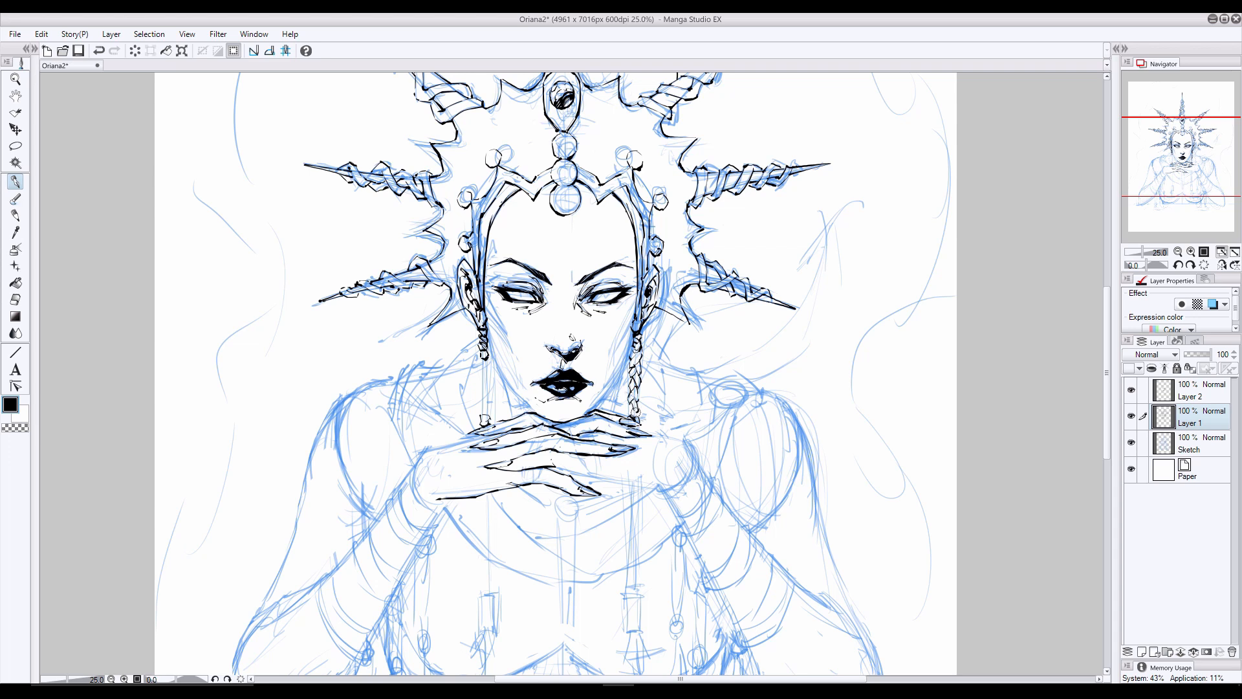
left_click_drag(486, 356, 486, 417)
mouse_move(479, 352)
left_mouse_down()
mouse_move(487, 397)
mouse_move(488, 387)
left_mouse_up()
- Clean up the edges of both hanging braids, alternately erasing stray ink and redrawing the strands
left_click(16, 299)
left_click(16, 182)
left_click(15, 299)
left_click(15, 181)
left_click_drag(634, 392, 637, 398)
left_click(15, 299)
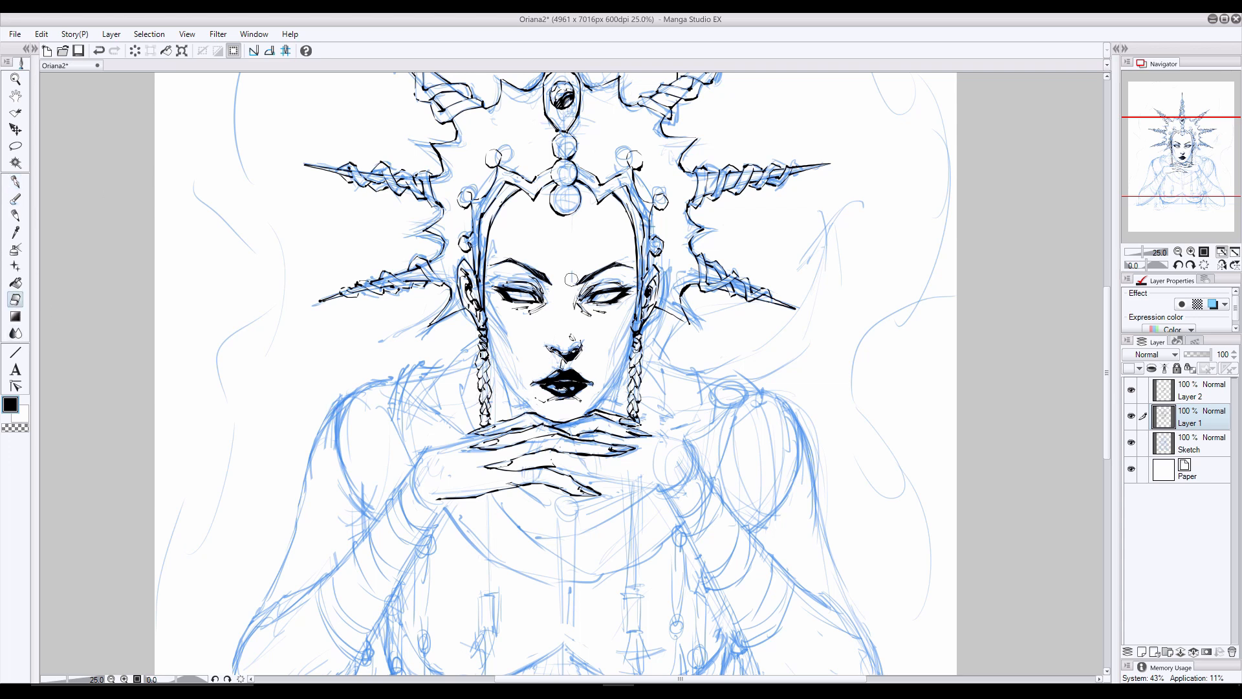
left_click(16, 182)
left_click(15, 300)
left_click_drag(642, 349, 635, 368)
left_click(16, 182)
key("ctrl+z")
- Try inking the jaw contour on both sides of the face from the ears to the chin on Layer 1
mouse_move(486, 322)
left_mouse_down()
mouse_move(495, 367)
mouse_move(531, 410)
left_mouse_up()
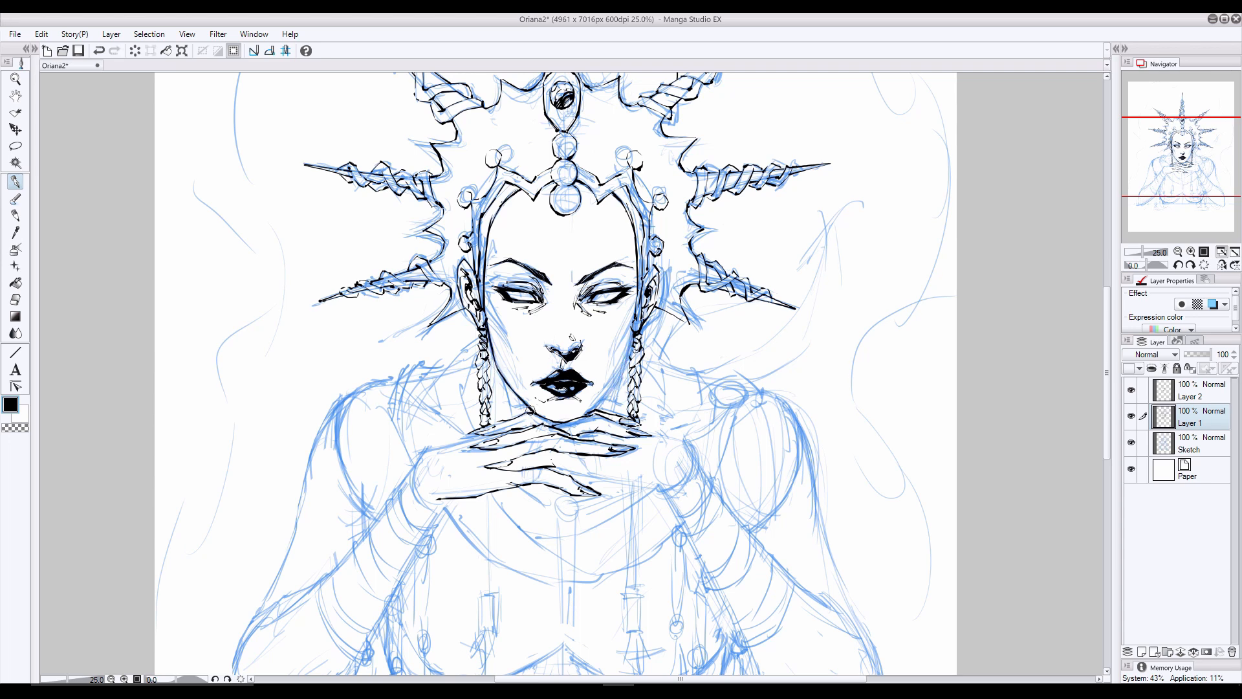
key("ctrl+z")
mouse_move(486, 330)
left_mouse_down()
mouse_move(497, 373)
mouse_move(533, 412)
left_mouse_up()
left_click_drag(500, 374, 510, 389)
left_click_drag(635, 328, 596, 410)
- Hide the sketch, mirror the canvas to check the face, and erase the jaw contour from Layer 1
left_click(1130, 443)
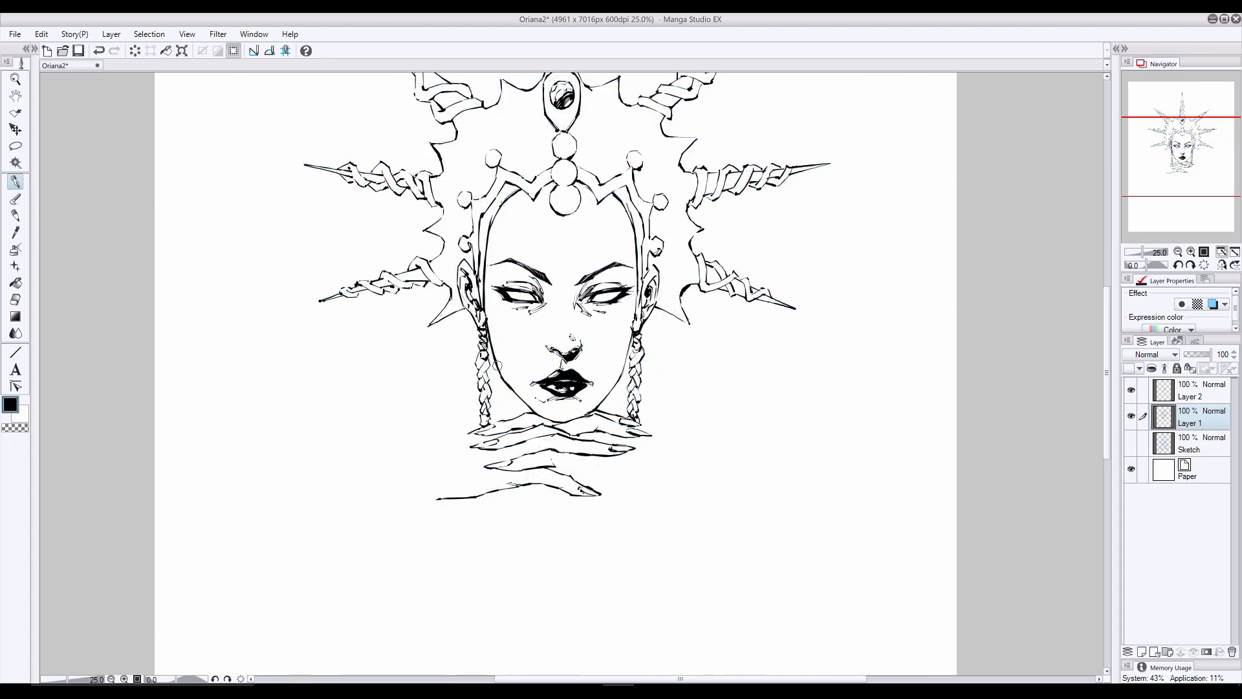
left_click(1220, 265)
key("e")
left_click_drag(645, 363, 626, 396)
key("ctrl+z")
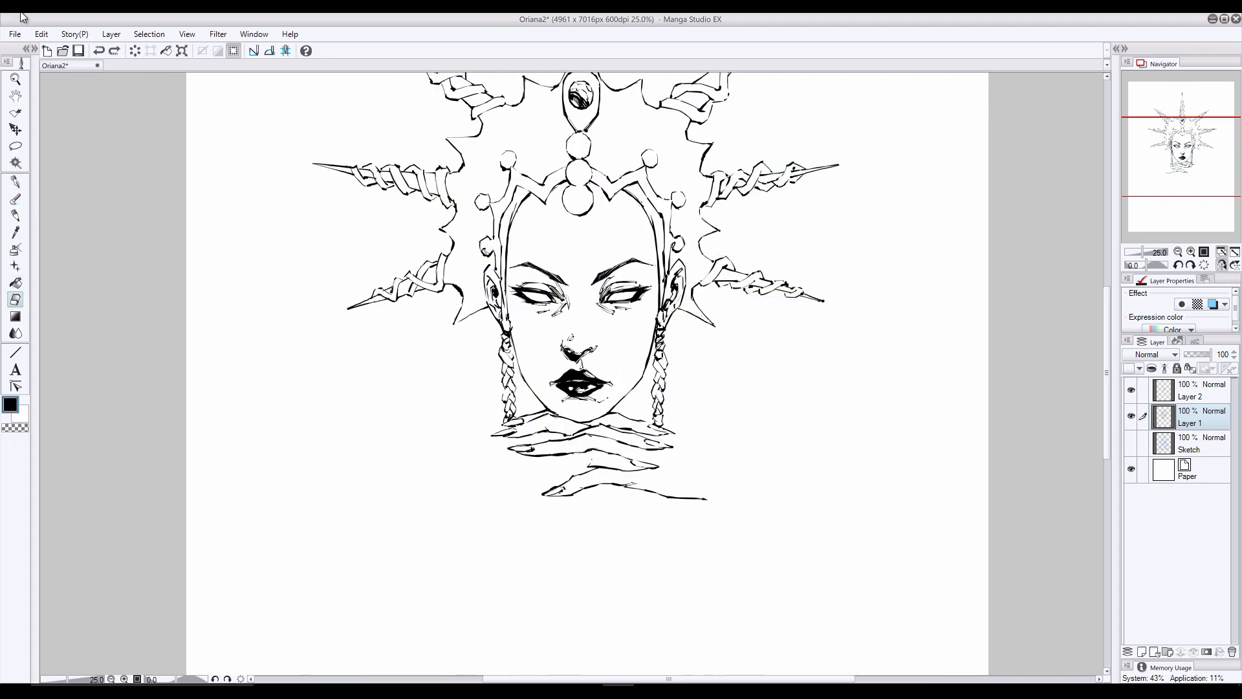
left_click_drag(516, 356, 549, 410)
mouse_move(610, 411)
left_mouse_down()
mouse_move(643, 377)
mouse_move(585, 331)
left_mouse_up()
- Lasso the nose and mouth on Layers 1 and 2, nudge them slightly left, deselect, and check the mirrored view
left_click(1221, 266)
left_click(1190, 391)
left_click(1221, 265)
left_click(1221, 265)
left_click(1131, 443)
left_click(14, 185)
left_click(15, 147)
left_click(16, 129)
left_click(1223, 427, "ctrl")
key("Left")
key("Left")
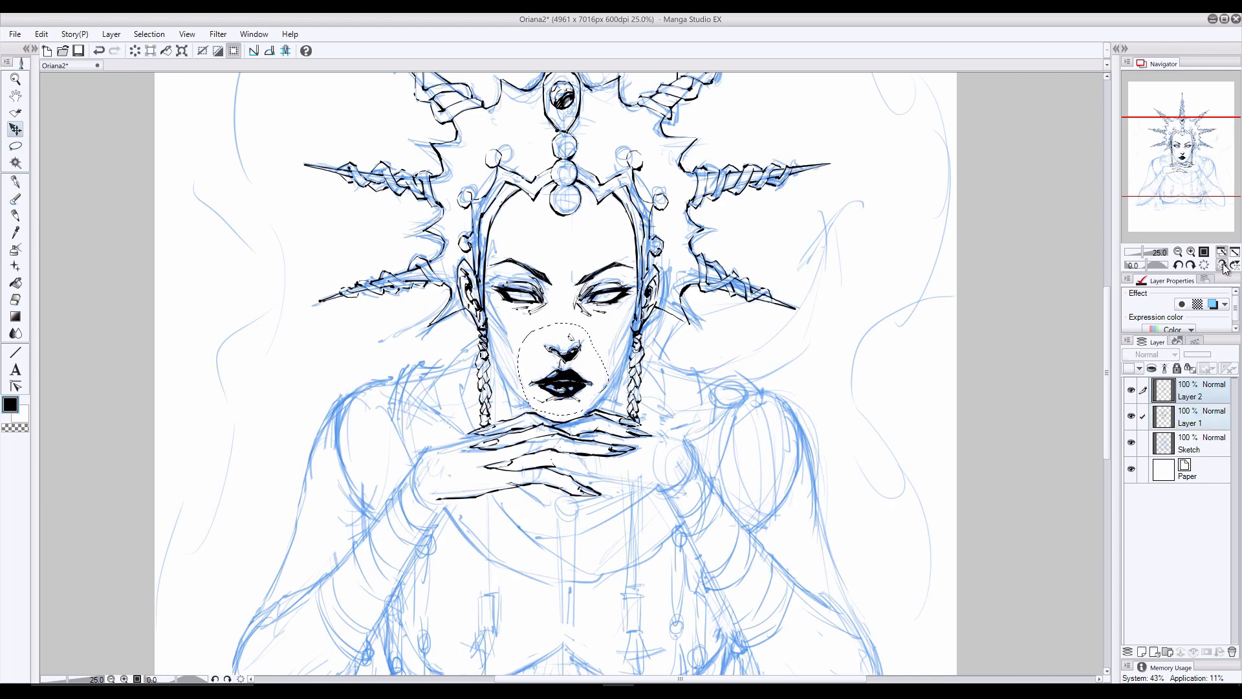
left_click(1222, 265)
key("ctrl+d")
left_click(14, 183)
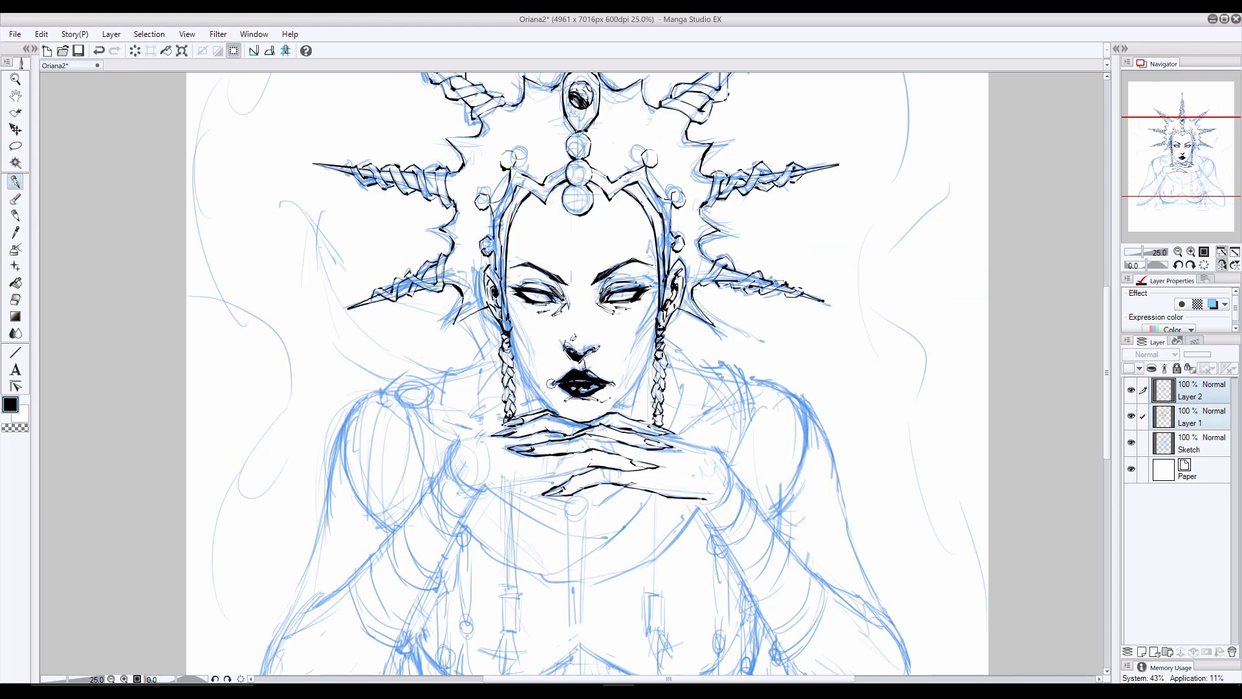
left_click(1221, 265)
- Clean up the ink around the mouth on Layer 1, compare it with the sketch hidden, and make Layer 2 active
left_click(1131, 442)
left_click(1132, 447)
left_click(1190, 446)
left_click(1207, 410)
left_click(1206, 393)
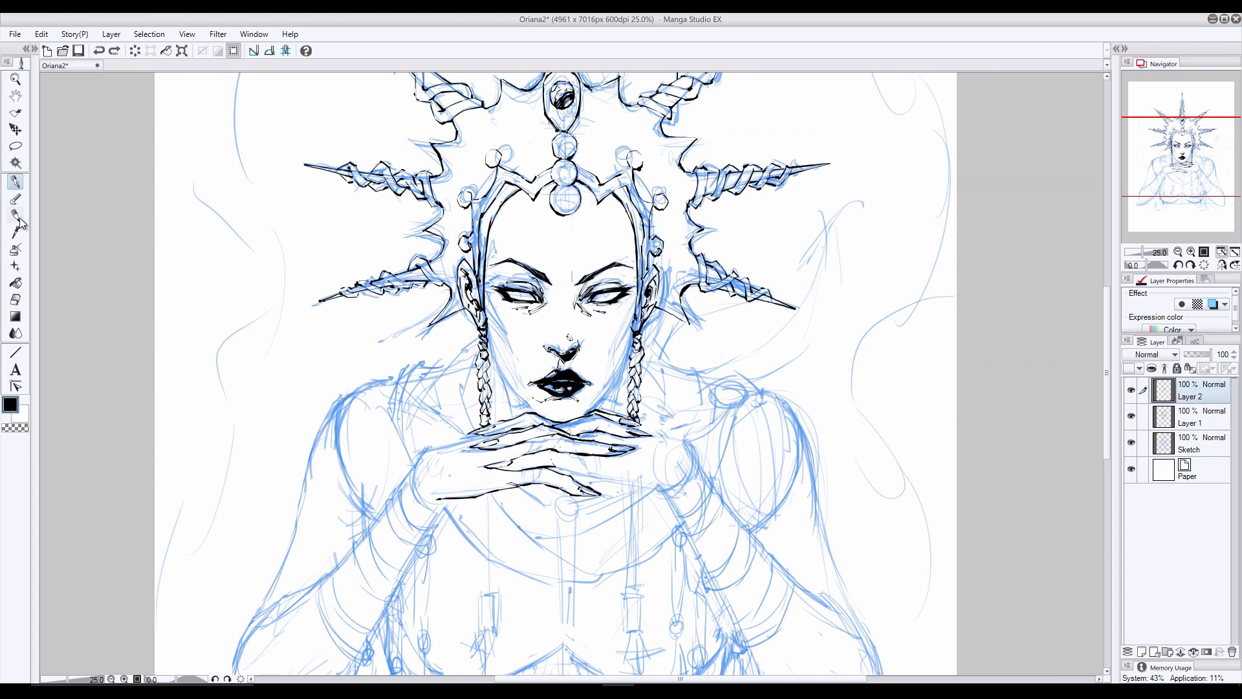
left_click(16, 299)
left_click(1202, 424)
key("p")
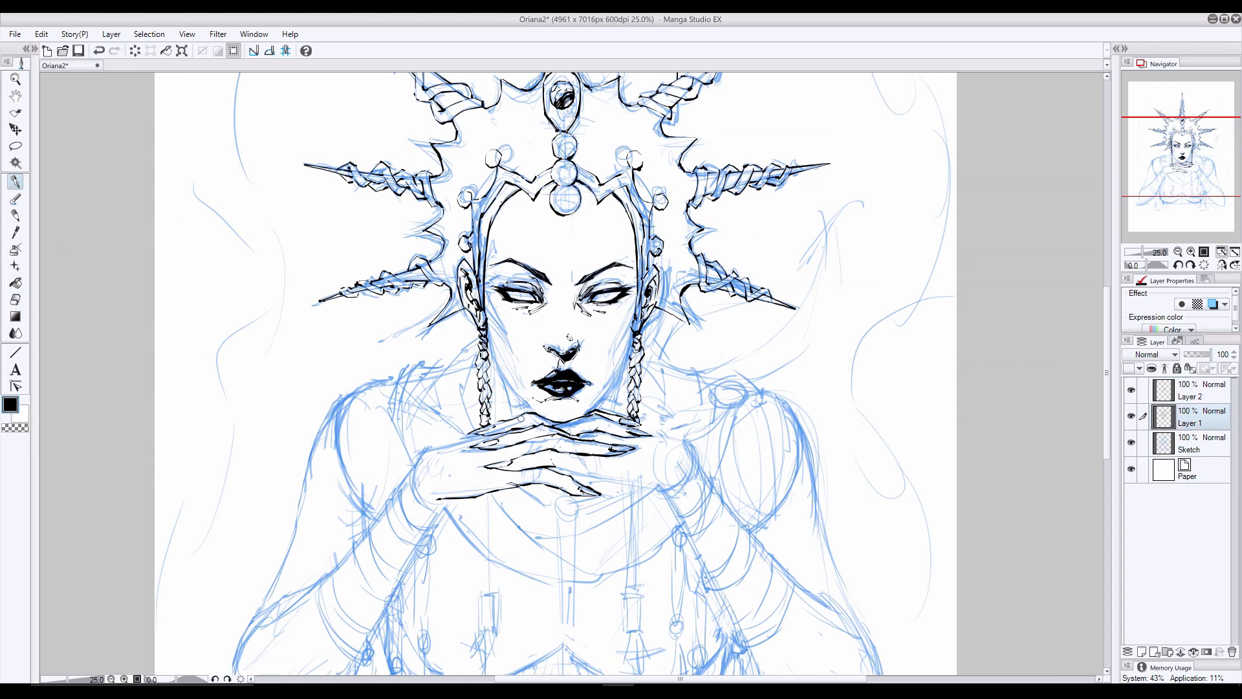
left_click(1131, 442)
left_click(1131, 442)
left_click(1190, 394)
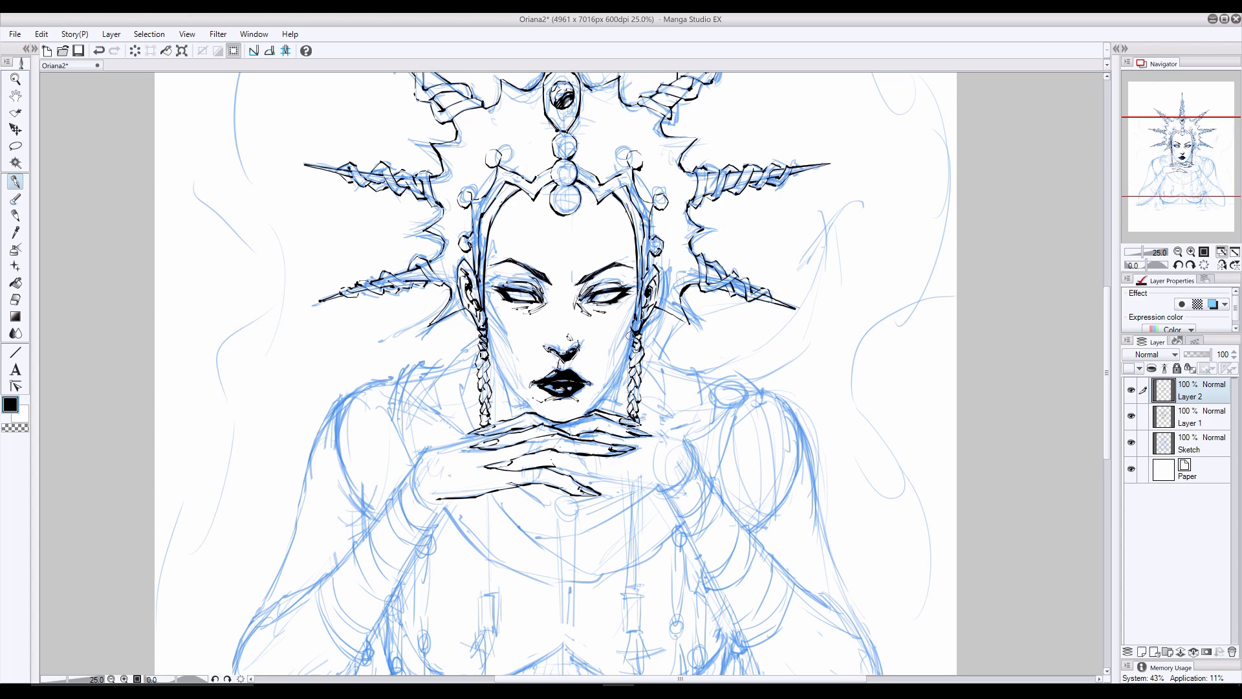
- Ink the jaw contour on Layer 2 down both sides of the face from the ears to the chin
left_click_drag(485, 321, 497, 377)
left_click_drag(616, 384, 593, 409)
left_click(1189, 443)
left_click(1131, 442)
key("ctrl+z")
key("ctrl+z")
left_click(1131, 443)
left_click(1204, 390)
left_click_drag(627, 367, 595, 410)
left_click_drag(490, 348, 531, 412)
- Erase and refine the jaw line on the right side, checking the face with the sketch hidden
left_click(15, 299)
left_click_drag(629, 331, 600, 405)
left_click(15, 181)
left_click_drag(633, 329, 600, 402)
key("ctrl+z")
left_click(1131, 442)
key("e")
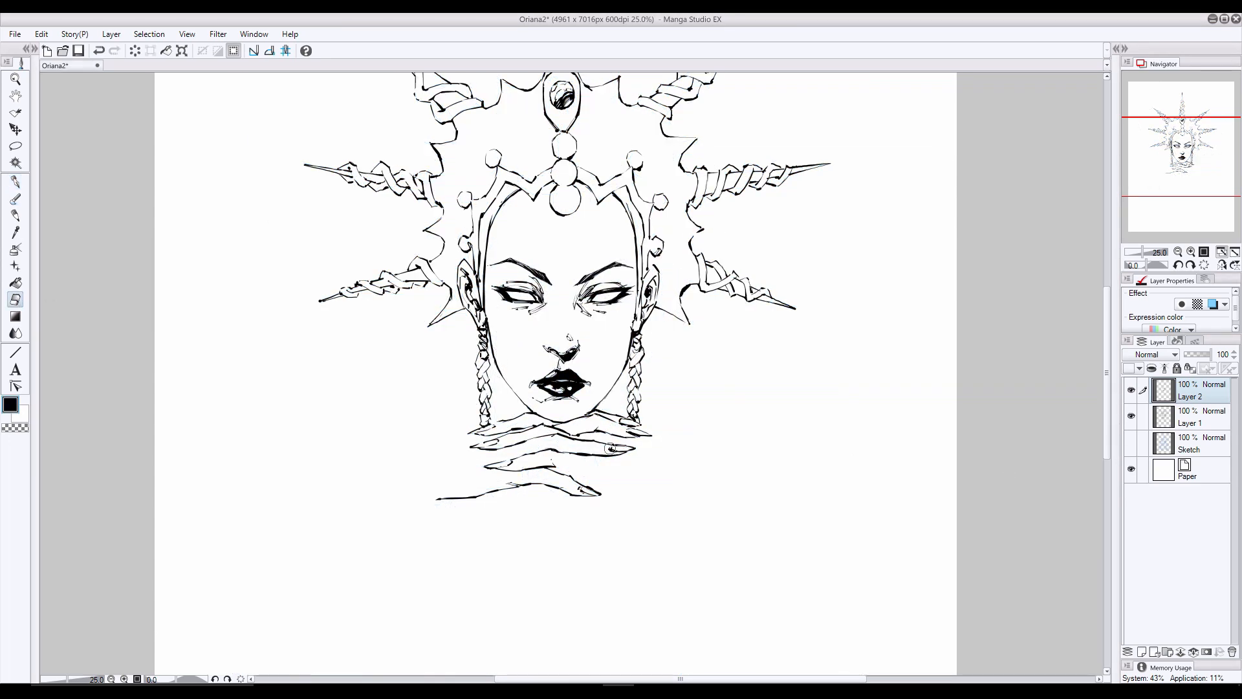
left_click(16, 182)
left_click(1130, 442)
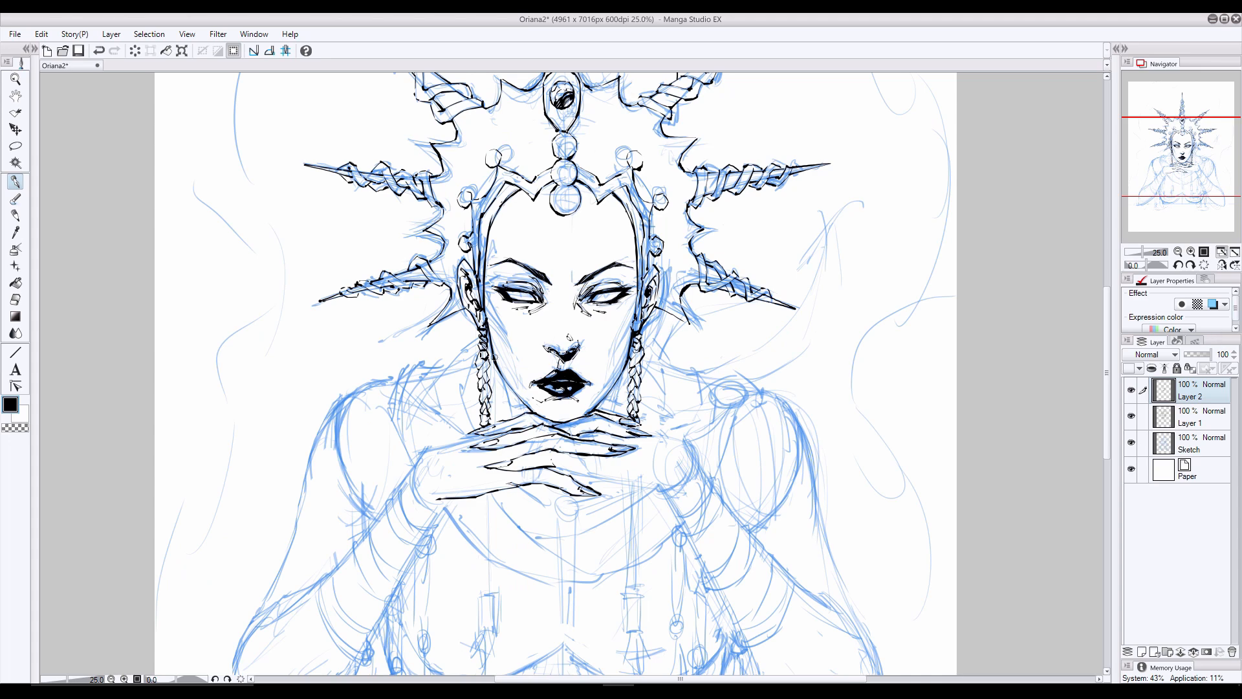
- Ink thin shading lines for the hollows under both cheekbones, comparing them with the sketch hidden
mouse_move(484, 308)
left_mouse_down()
mouse_move(514, 355)
mouse_move(509, 339)
left_mouse_up()
key("ctrl+z")
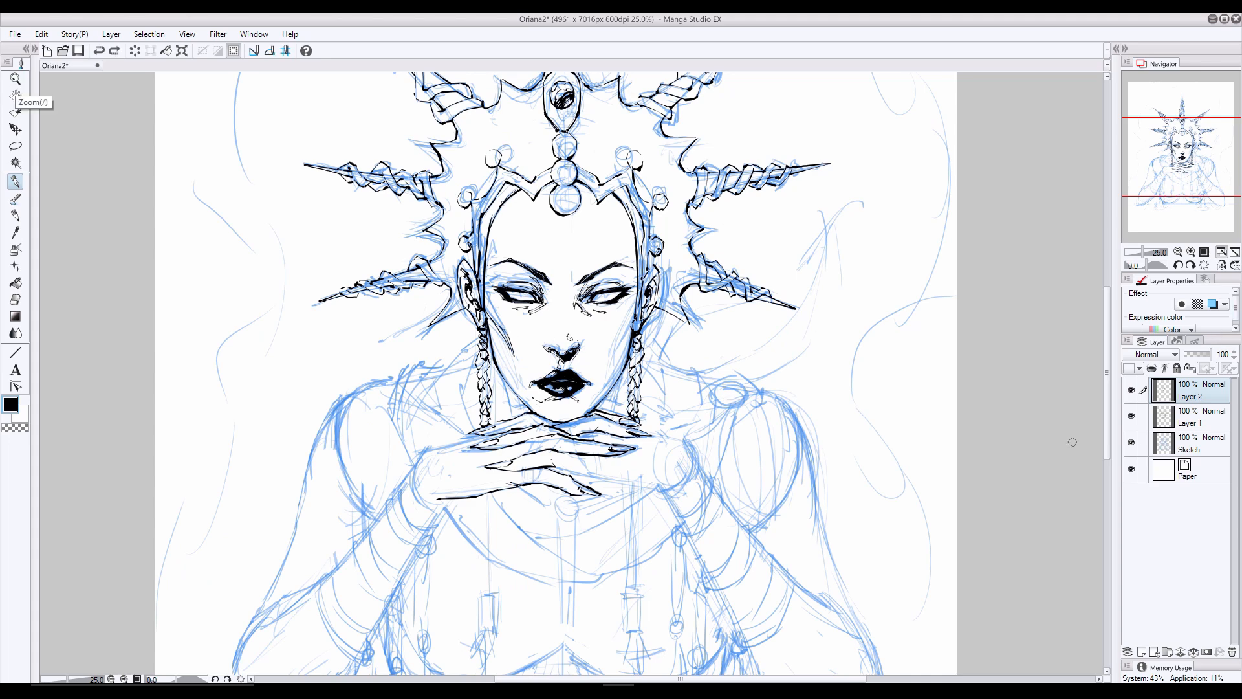
left_click(1131, 442)
left_click(1130, 442)
left_click(1142, 443)
left_click(1216, 388)
left_click_drag(632, 314, 593, 405)
left_click(1131, 442)
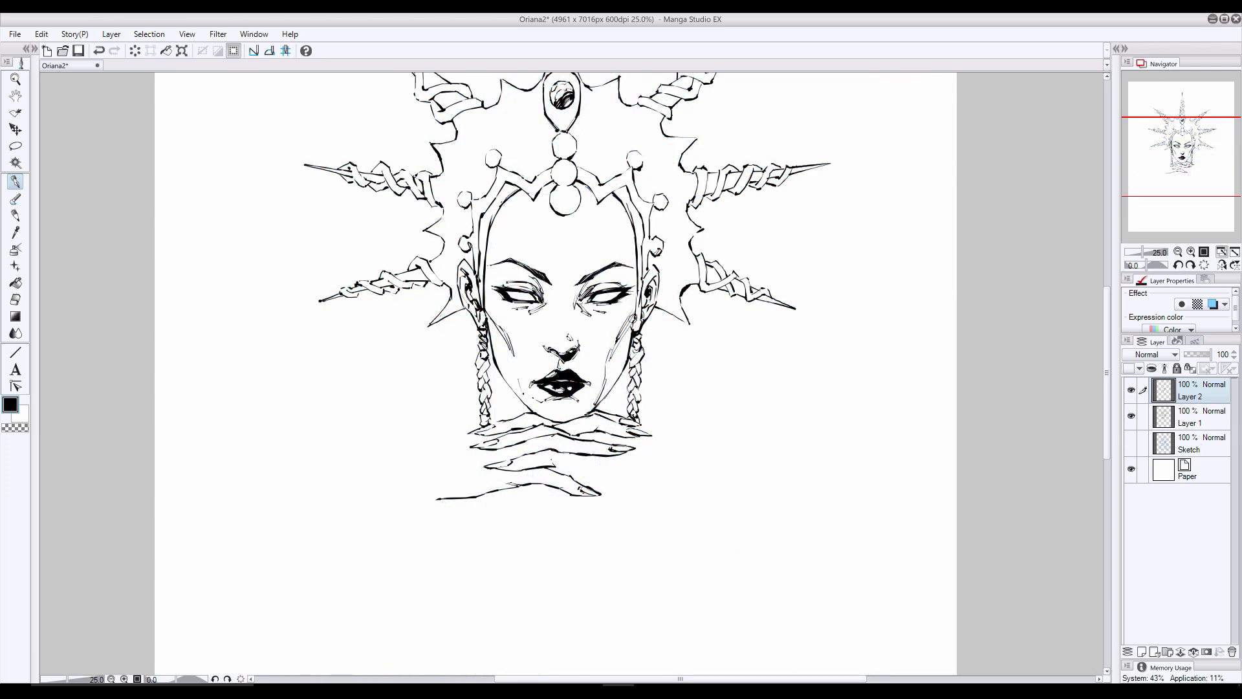
key("ctrl+z")
- Add fine lines around the eyelids, nose bridge, lips and finger knuckles, and trim the left cheek shading
left_click_drag(505, 285, 513, 281)
left_click_drag(625, 283, 608, 279)
left_click_drag(588, 393, 580, 400)
key("ctrl+z")
left_click_drag(546, 295, 547, 302)
left_click(16, 300)
mouse_move(514, 354)
left_mouse_down()
mouse_move(493, 312)
mouse_move(492, 349)
mouse_move(504, 338)
left_mouse_up()
left_click(1131, 442)
left_click(16, 182)
left_click(1131, 442)
left_click(1131, 442)
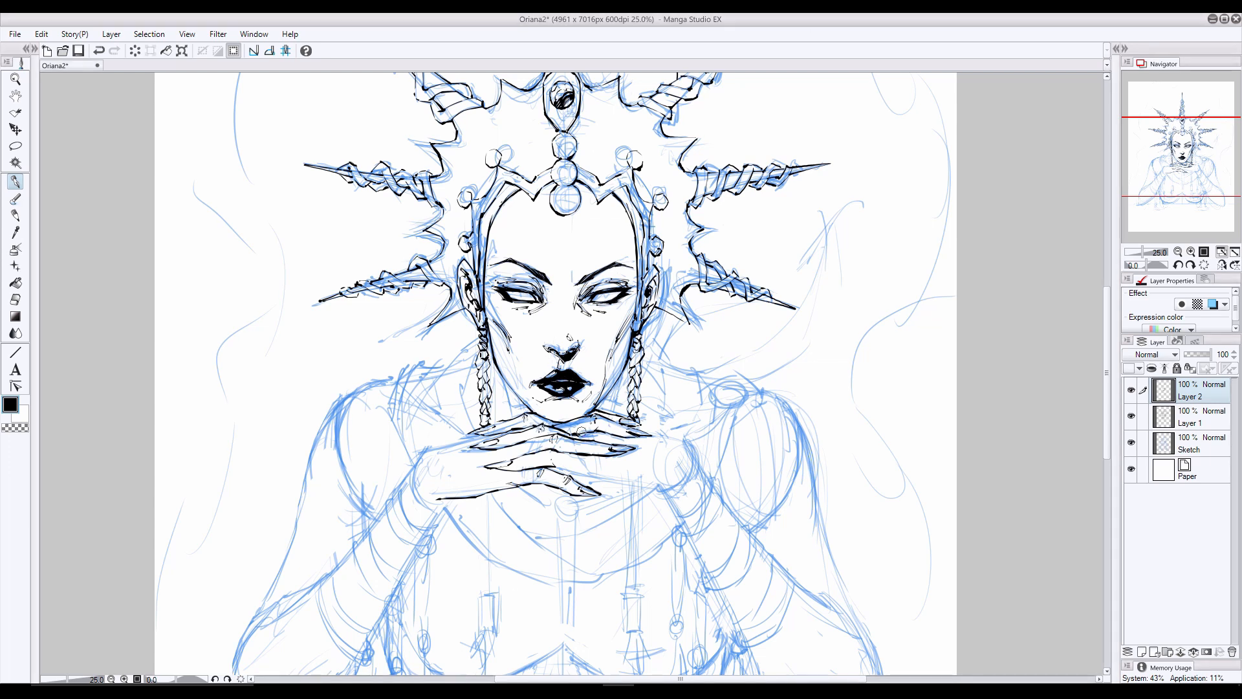
double_click(943, 20)
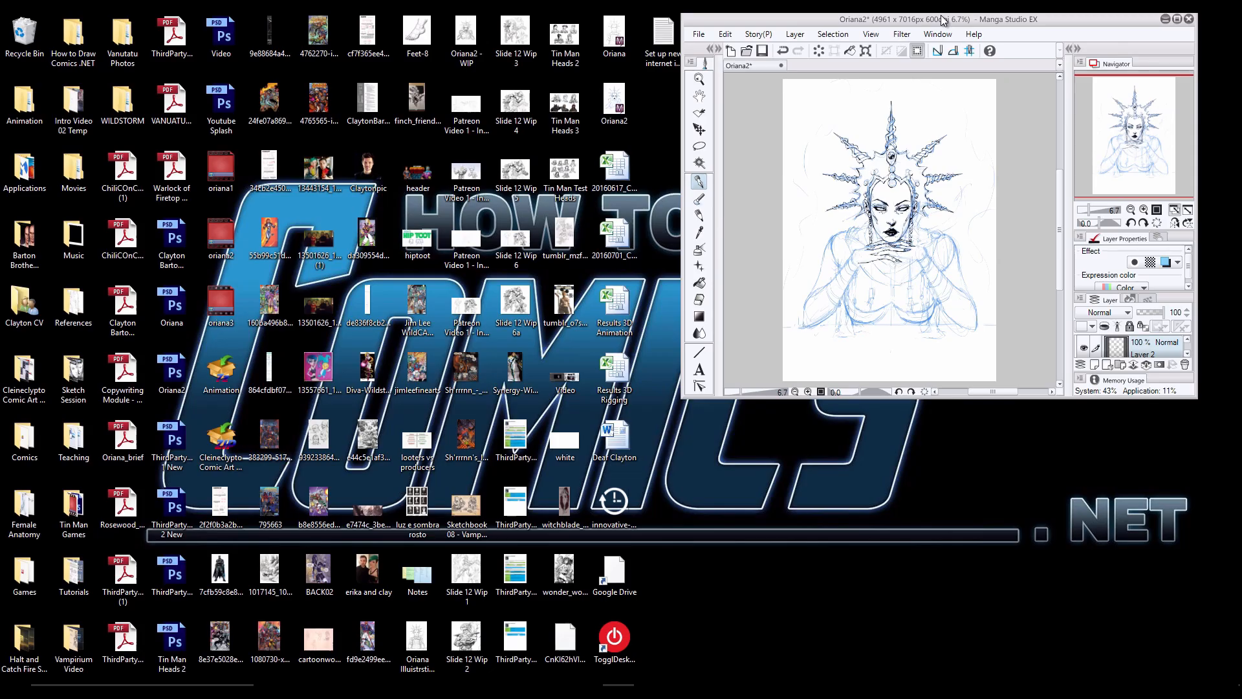
double_click(942, 20)
scroll(581, 321, "up", 6)
scroll(580, 321, "down", 2)
left_click(15, 299)
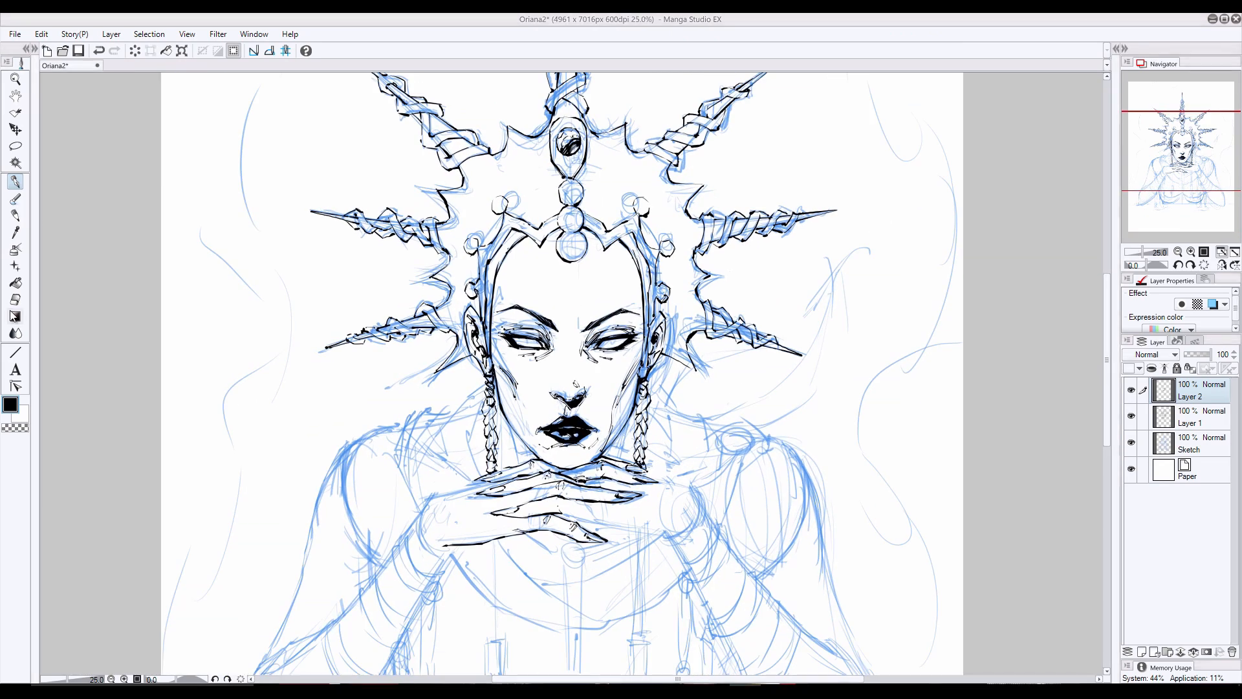
left_click(1190, 417)
key("ctrl+z")
left_click(15, 182)
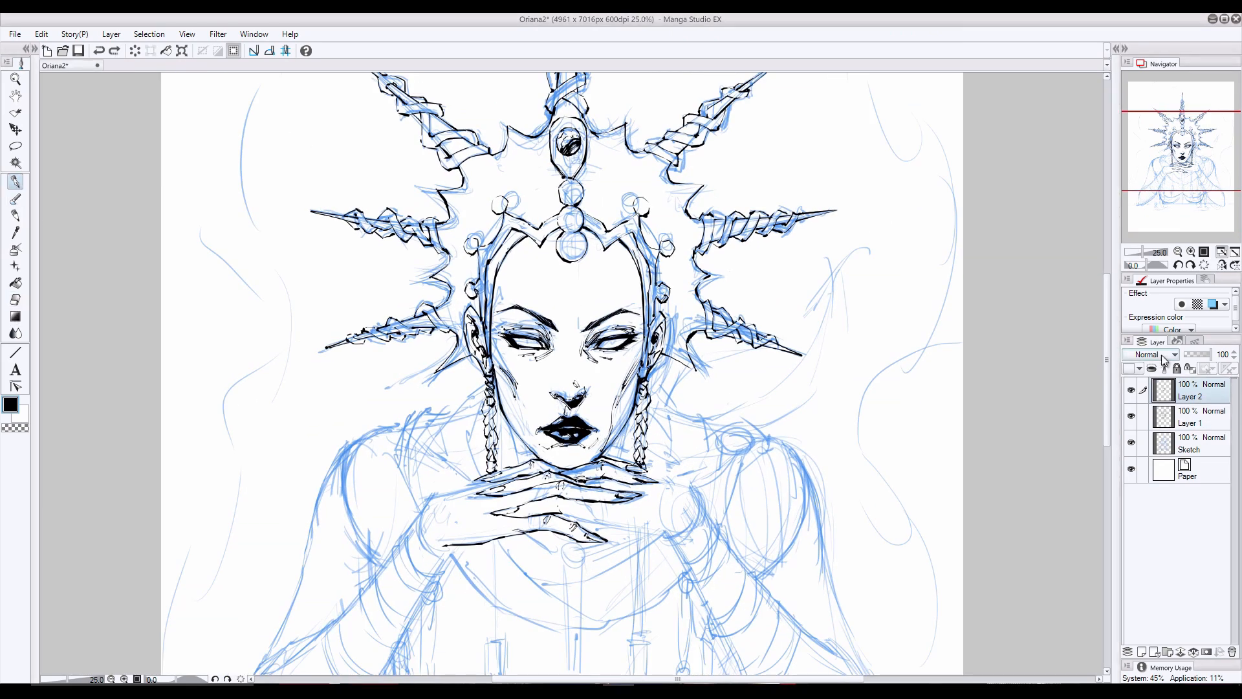
- Hide the sketch, ink the irises and pupils in both eyes, and add a new layer above Layer 2
left_click(1131, 441)
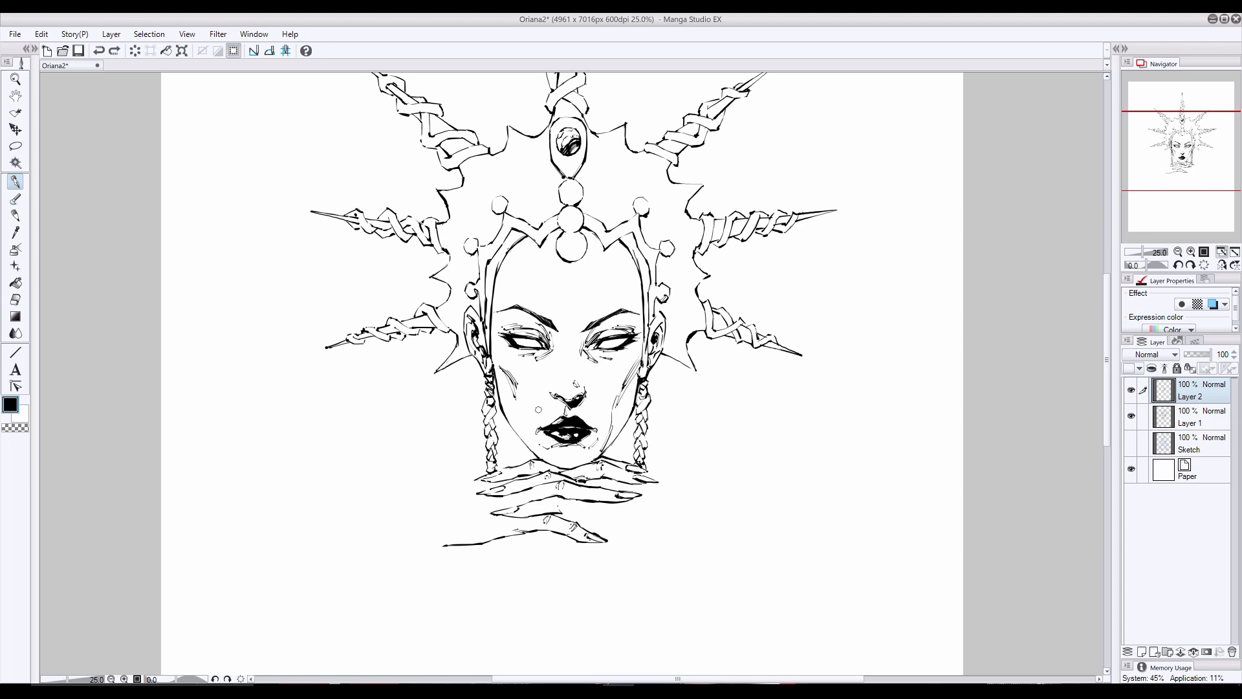
left_click_drag(627, 341, 607, 333)
key("ctrl+shift+n")
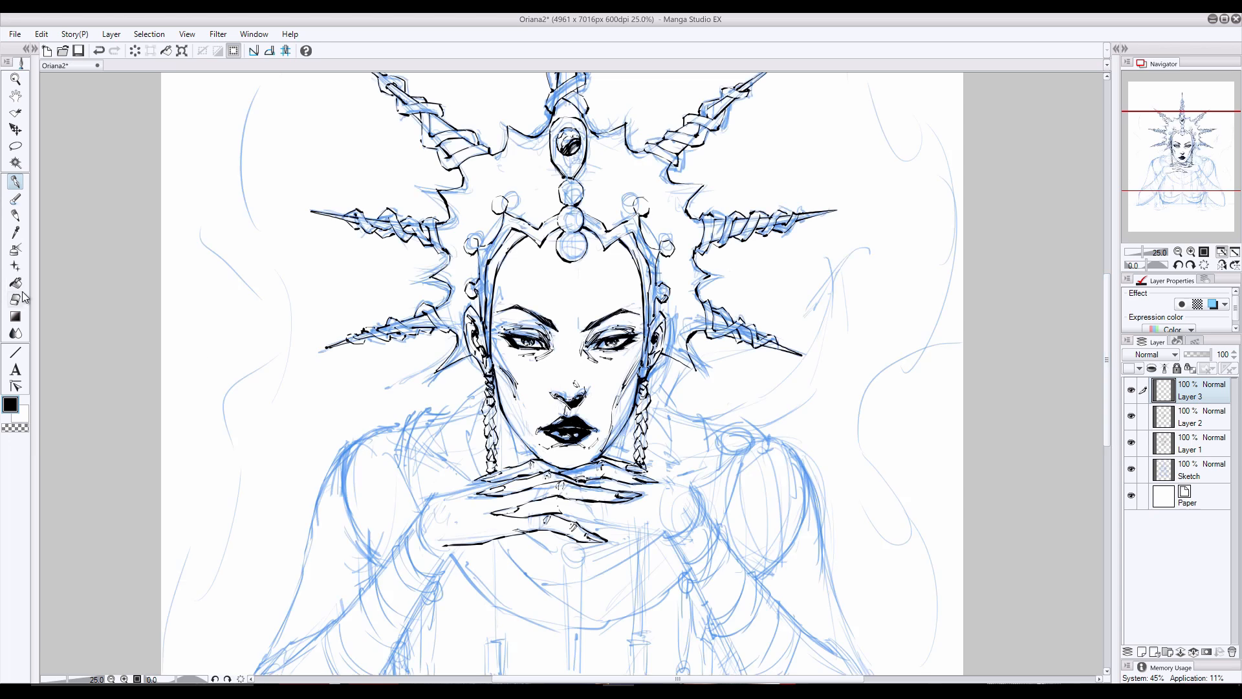
- Clean up the ink of both eyes on Layers 3 and 2, checking the result with and without the sketch
key("e")
left_click(16, 182)
left_click(1131, 469)
left_click(1131, 469)
key("e")
left_click(1189, 417)
left_click(1130, 469)
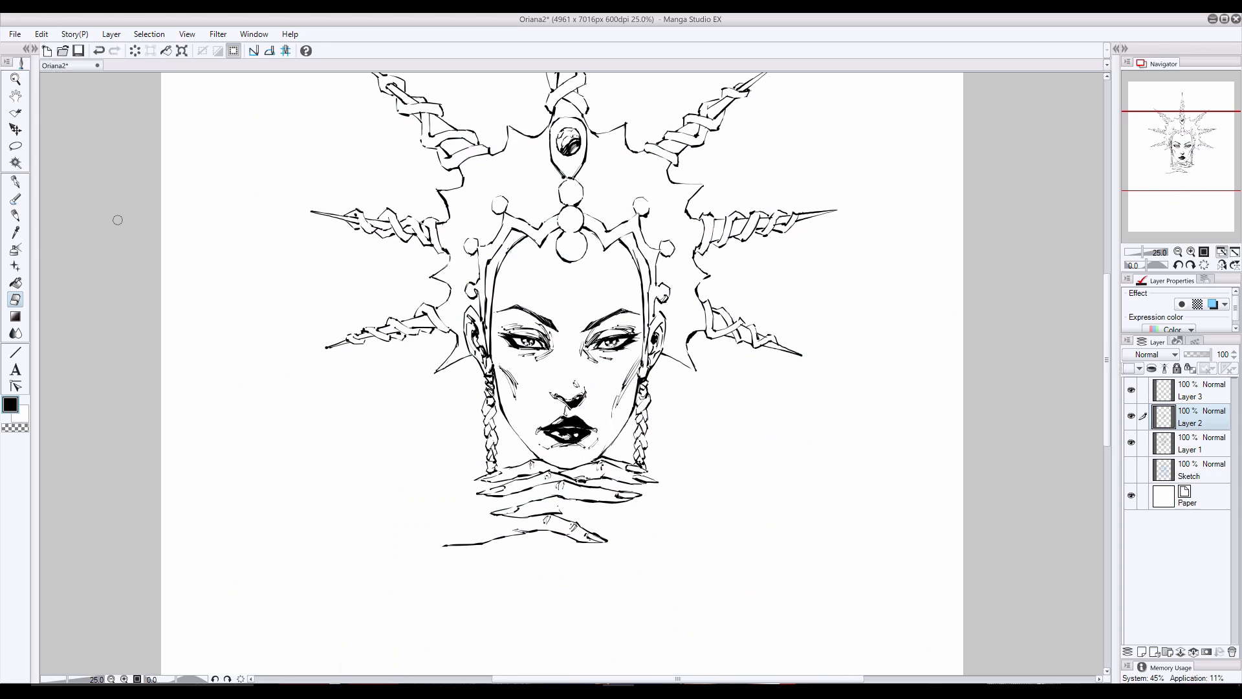
key("p")
key("ctrl+z")
- Show the sketch and ink the upper and lower contours of the left-hand wrist area on Layer 2
left_click(1131, 469)
scroll(998, 353, "down", 2)
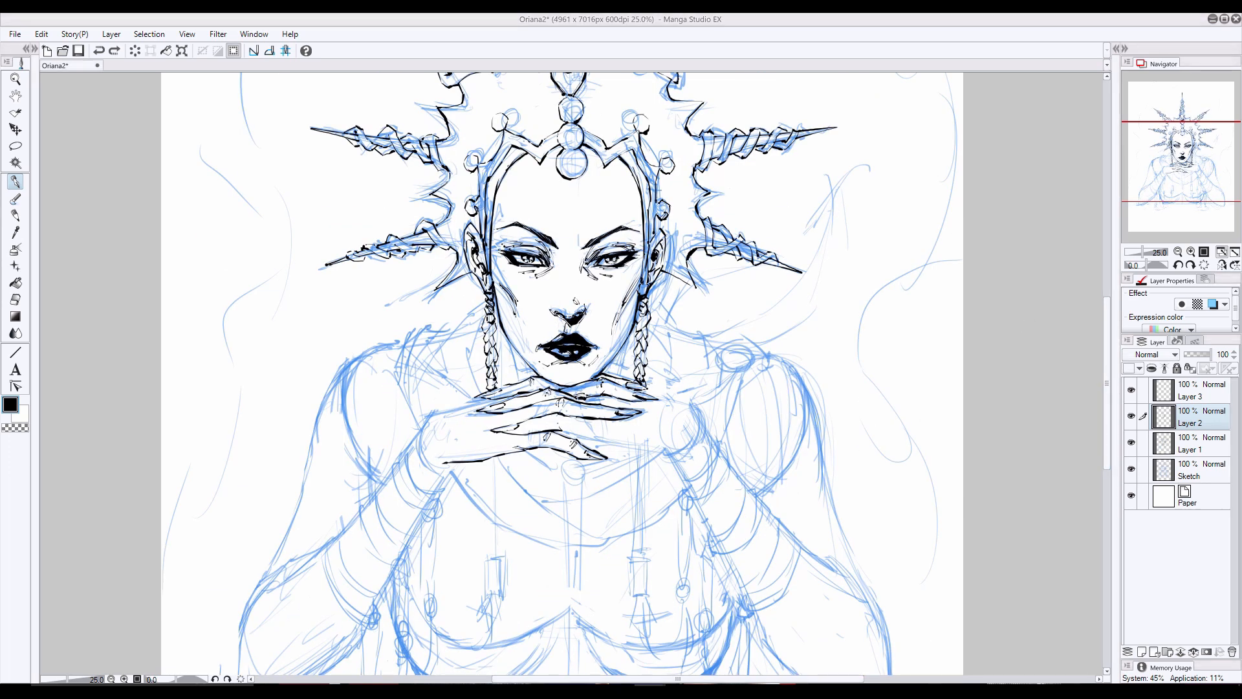
left_click_drag(490, 393, 428, 414)
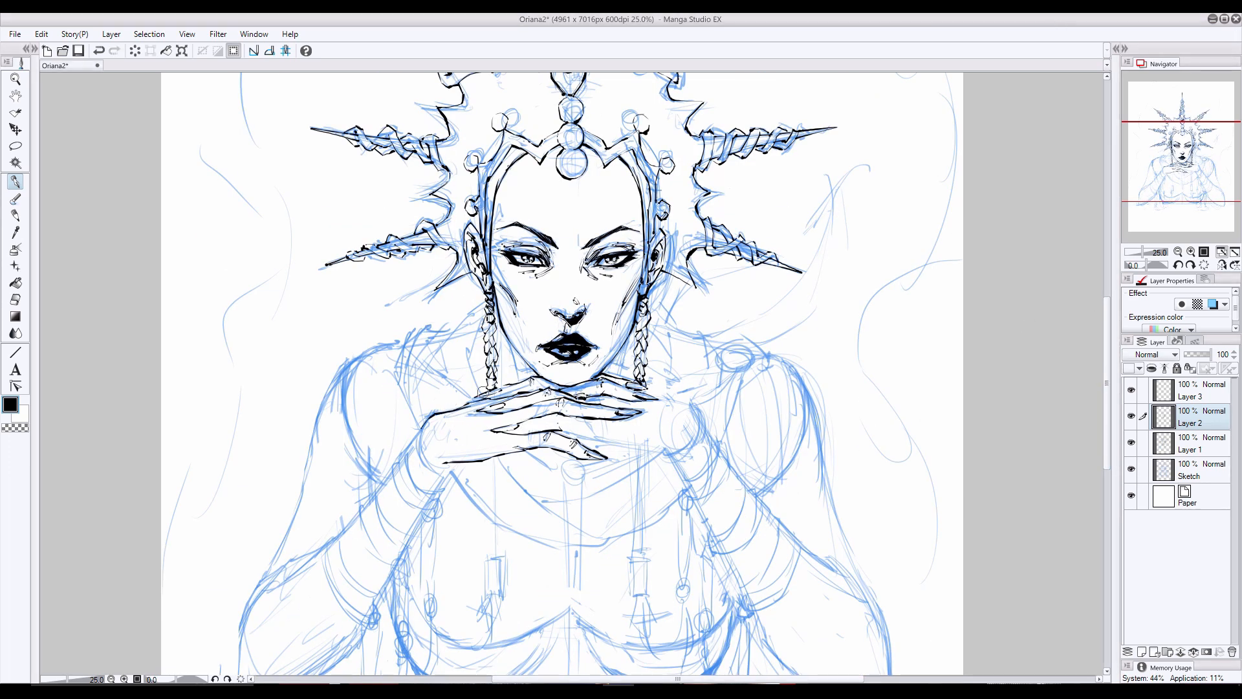
left_click_drag(453, 456, 436, 461)
- Ink the lower fingers and the outer contour of the hand at the right, undoing the strokes that miss
mouse_move(563, 431)
left_mouse_down()
mouse_move(655, 453)
mouse_move(634, 451)
left_mouse_up()
mouse_move(606, 443)
left_mouse_down()
mouse_move(648, 451)
mouse_move(636, 451)
left_mouse_up()
key("ctrl+z")
mouse_move(654, 398)
left_mouse_down()
mouse_move(698, 419)
mouse_move(689, 404)
left_mouse_up()
key("ctrl+z")
key("ctrl+z")
key("ctrl+z")
- Ink the two large curved edges of the draped collar below the hands and a strap line near the right shoulder
mouse_move(451, 476)
left_mouse_down()
mouse_move(502, 528)
mouse_move(606, 548)
left_mouse_up()
left_click_drag(679, 497, 636, 532)
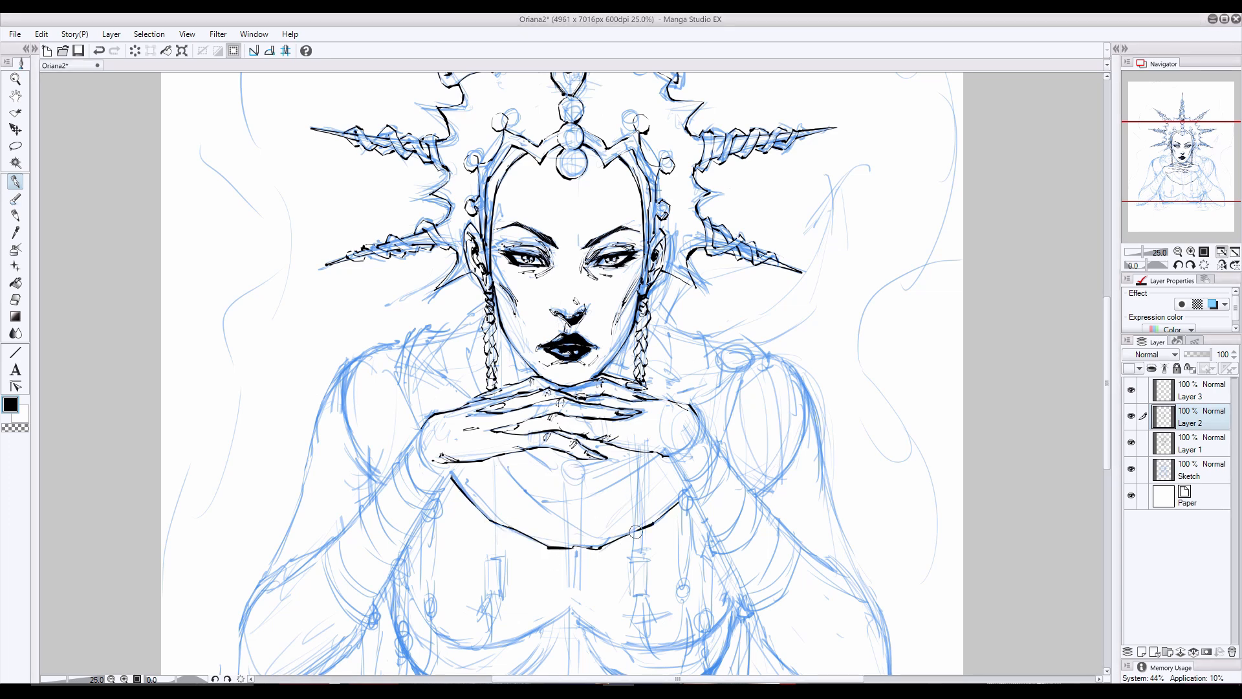
left_click_drag(496, 456, 601, 537)
mouse_move(742, 379)
left_mouse_down()
mouse_move(720, 442)
mouse_move(633, 502)
left_mouse_up()
- Add the inner fold lines of the draped cloth directly beneath the hands, redoing the weak strokes
mouse_move(660, 455)
left_mouse_down()
mouse_move(537, 498)
mouse_move(610, 486)
left_mouse_up()
left_click_drag(576, 498, 536, 500)
left_click_drag(618, 482, 558, 500)
key("ctrl+z")
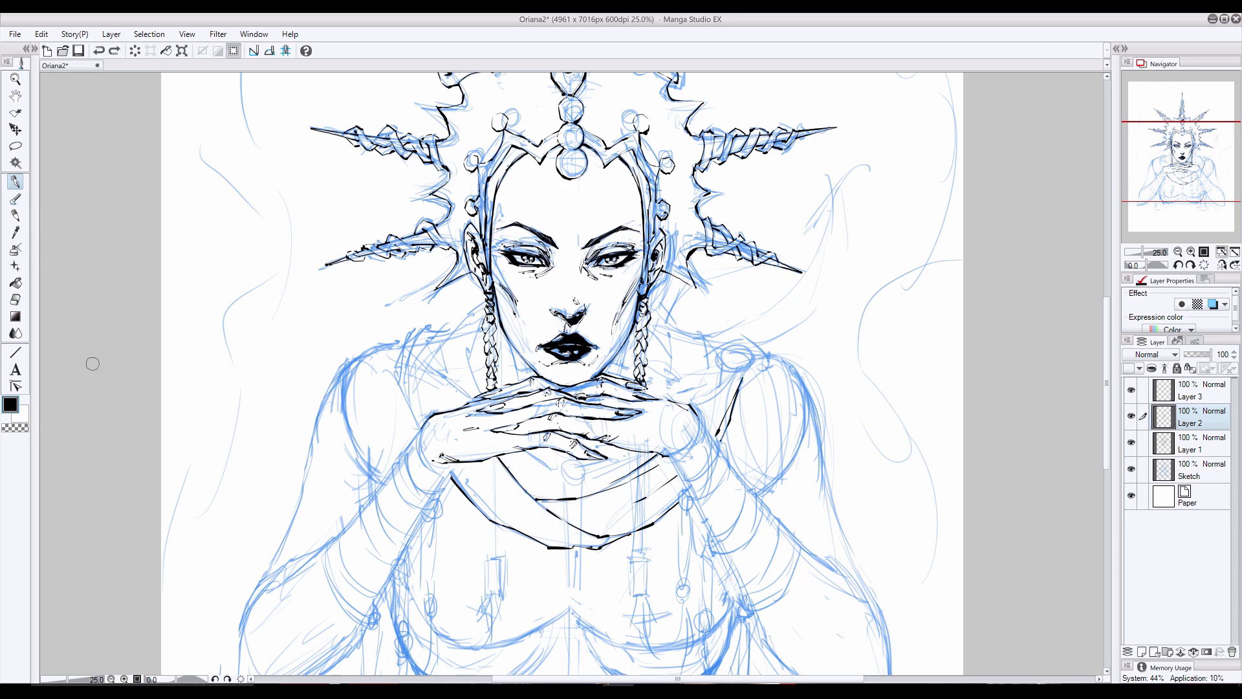
left_click(12, 302)
key("p")
mouse_move(631, 474)
left_mouse_down()
mouse_move(579, 498)
mouse_move(593, 467)
mouse_move(508, 469)
mouse_move(575, 462)
left_mouse_up()
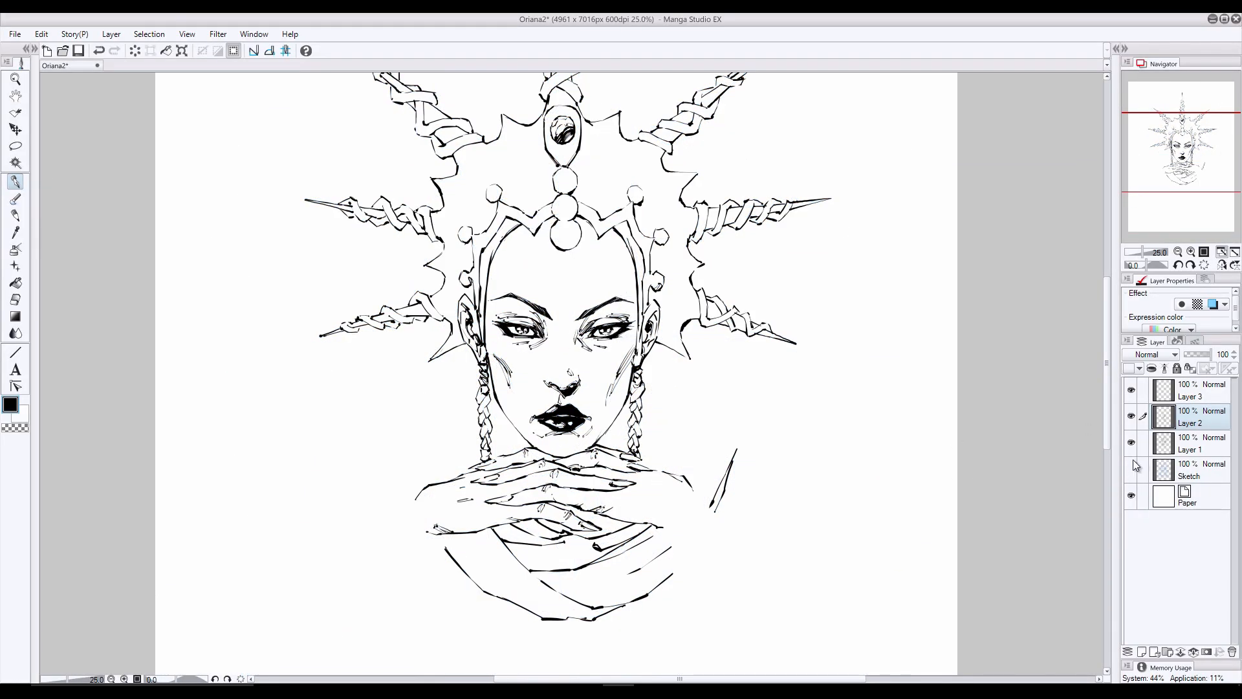
- Touch up the fine lines around the right eye with the sketch hidden, and show the sketch again
key("ctrl+z")
left_click_drag(620, 319, 585, 333)
left_click(1131, 468)
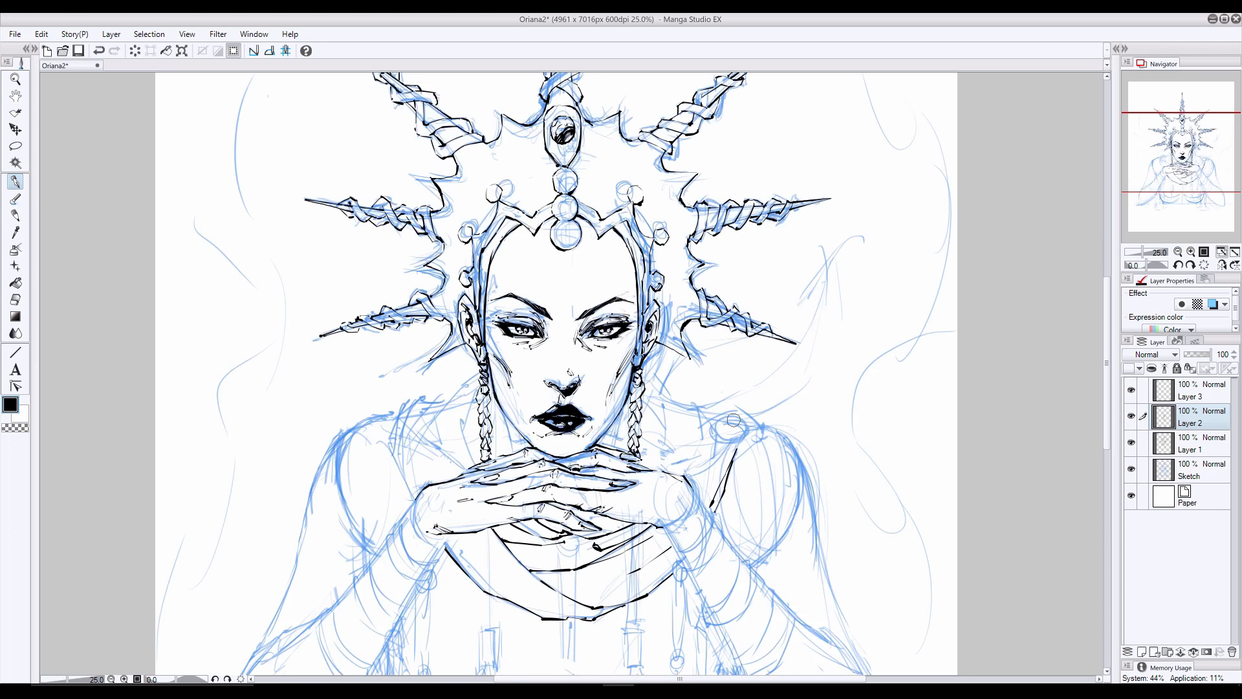
- Ink the round jewelled brooch and its strap on the right shoulder, with the collar edge running up to the neck
mouse_move(724, 439)
left_mouse_down()
mouse_move(749, 428)
mouse_move(719, 437)
mouse_move(742, 432)
mouse_move(726, 437)
mouse_move(737, 410)
mouse_move(760, 426)
mouse_move(743, 453)
mouse_move(735, 410)
mouse_move(705, 444)
mouse_move(719, 458)
mouse_move(728, 449)
mouse_move(692, 484)
mouse_move(682, 472)
mouse_move(697, 474)
left_mouse_up()
key("ctrl+z")
left_click_drag(683, 470, 691, 482)
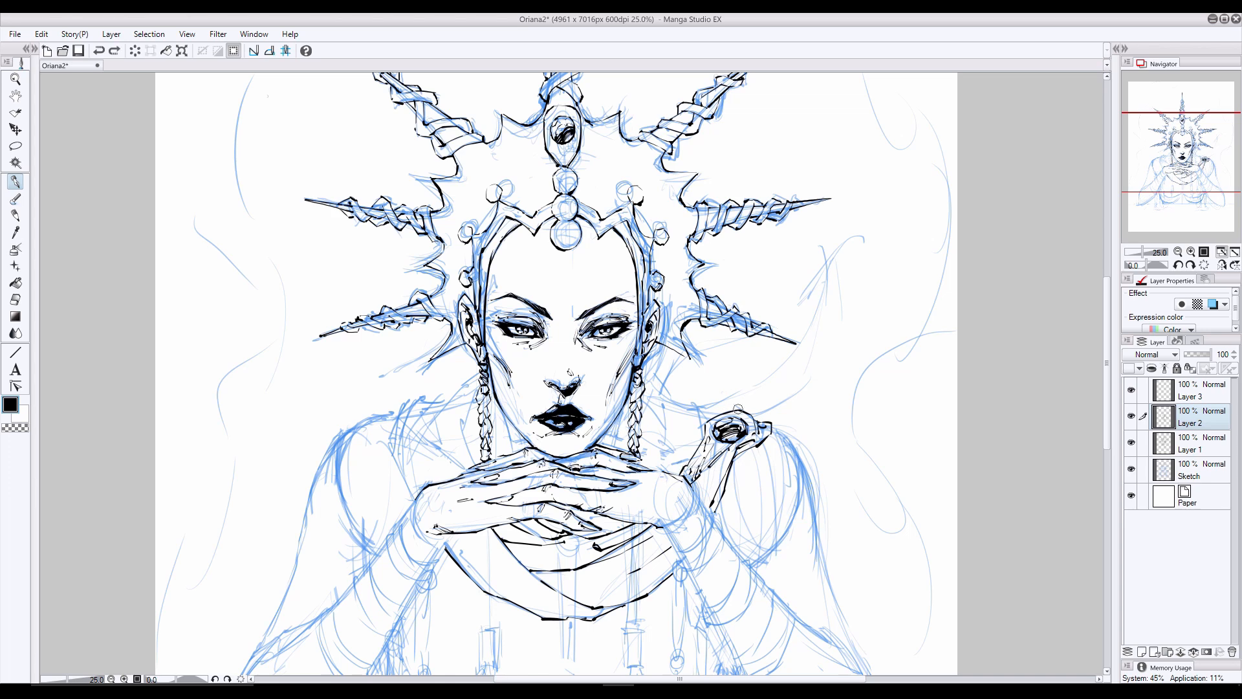
mouse_move(722, 419)
left_mouse_down()
mouse_move(711, 402)
mouse_move(686, 406)
left_mouse_up()
left_click_drag(700, 421, 683, 469)
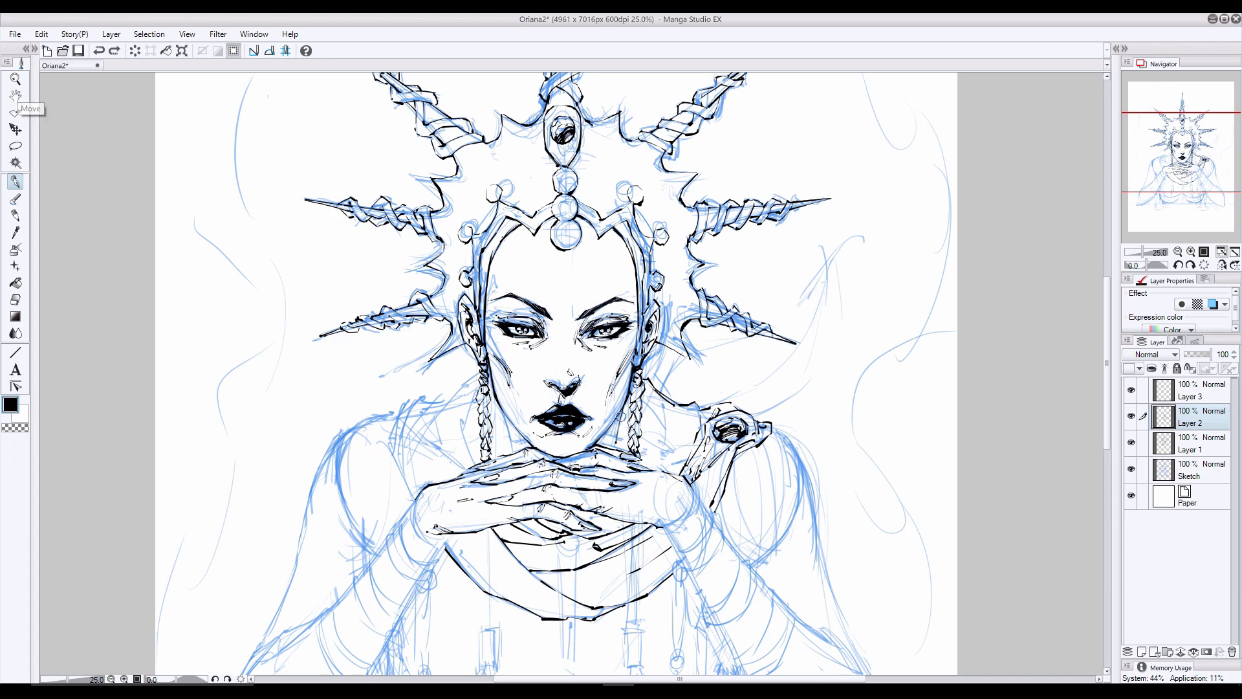
- Ink the neck lines and the inner collar edges on both sides behind the braids, cleaning up stray marks
left_click_drag(621, 417, 615, 448)
left_click_drag(504, 424, 512, 453)
mouse_move(647, 400)
left_mouse_down()
mouse_move(665, 424)
mouse_move(659, 470)
left_mouse_up()
left_click_drag(476, 399, 460, 426)
left_click_drag(460, 427, 464, 460)
key("ctrl+z")
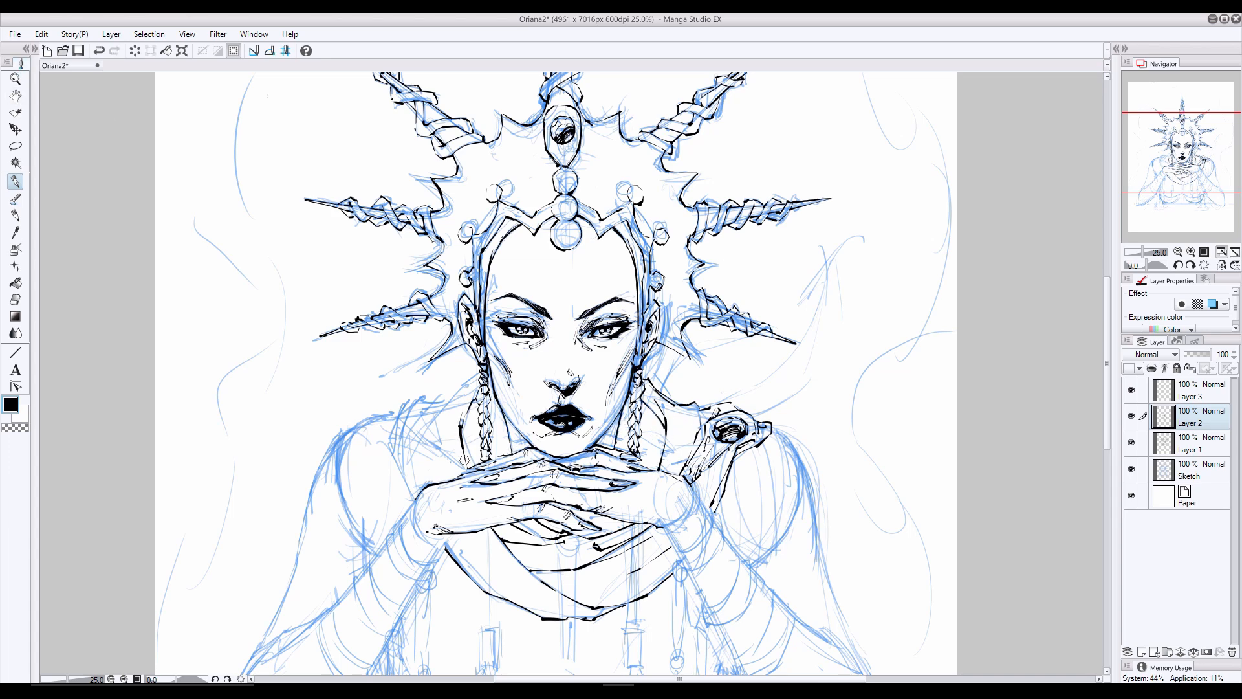
left_click_drag(657, 410, 662, 464)
left_click(15, 300)
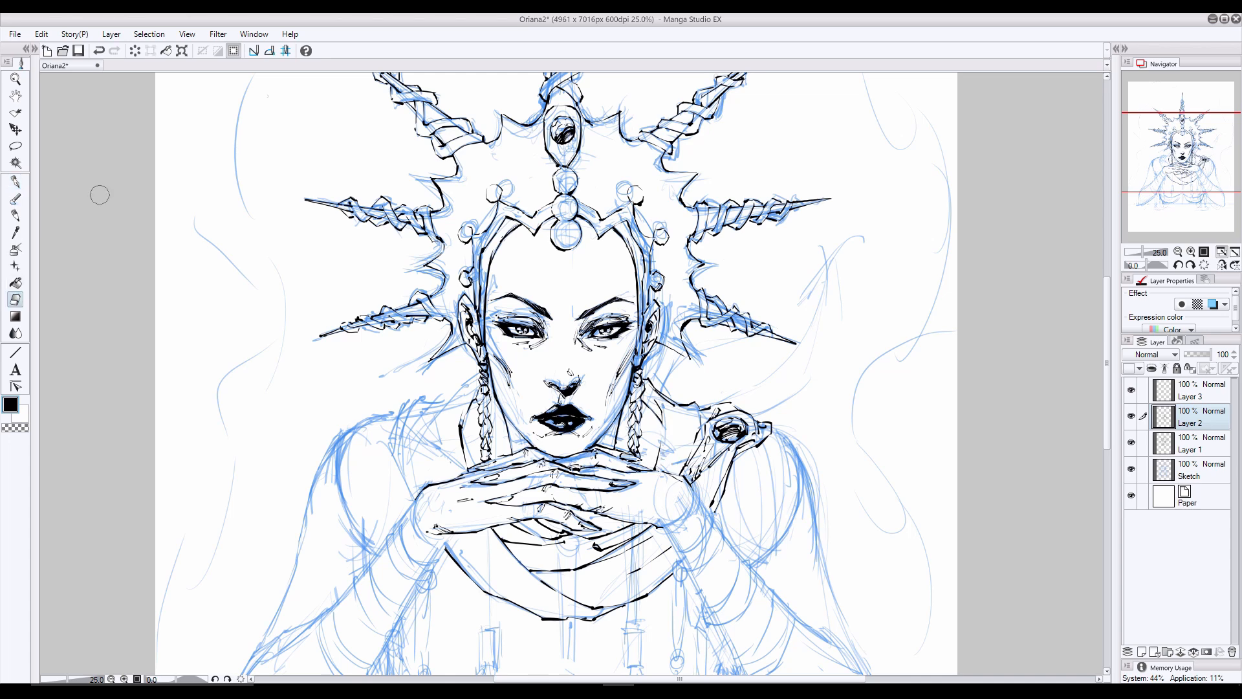
left_click(16, 181)
- Ink the draped collar and its folds on the left side, from the neck to the shoulder and the hand
left_click_drag(483, 373, 424, 430)
mouse_move(461, 389)
left_mouse_down()
mouse_move(414, 401)
mouse_move(408, 437)
mouse_move(451, 480)
left_mouse_up()
left_click_drag(412, 395, 399, 447)
mouse_move(397, 421)
left_mouse_down()
mouse_move(382, 450)
mouse_move(414, 502)
mouse_move(429, 370)
mouse_move(414, 449)
left_mouse_up()
left_click(16, 300)
left_click(15, 182)
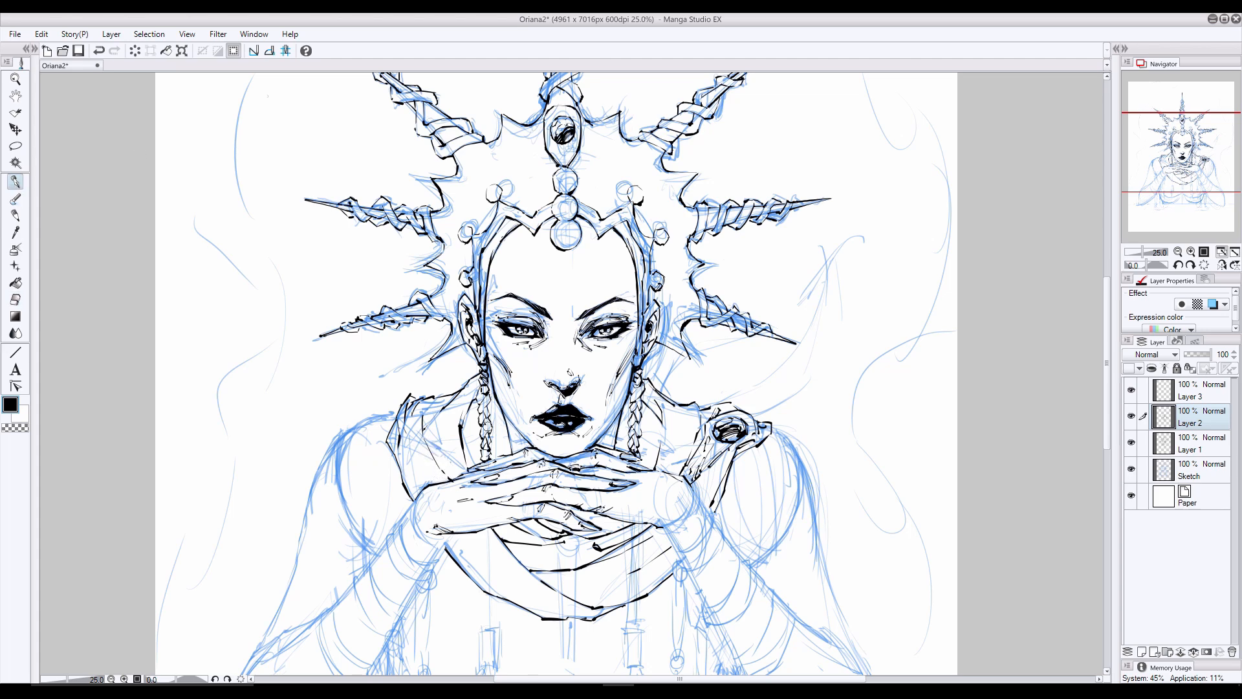
- Fill the gaps between the braids, neck and collar with solid black shadows
left_click_drag(620, 417, 626, 426)
left_click_drag(621, 417, 629, 429)
left_click_drag(642, 395, 658, 410)
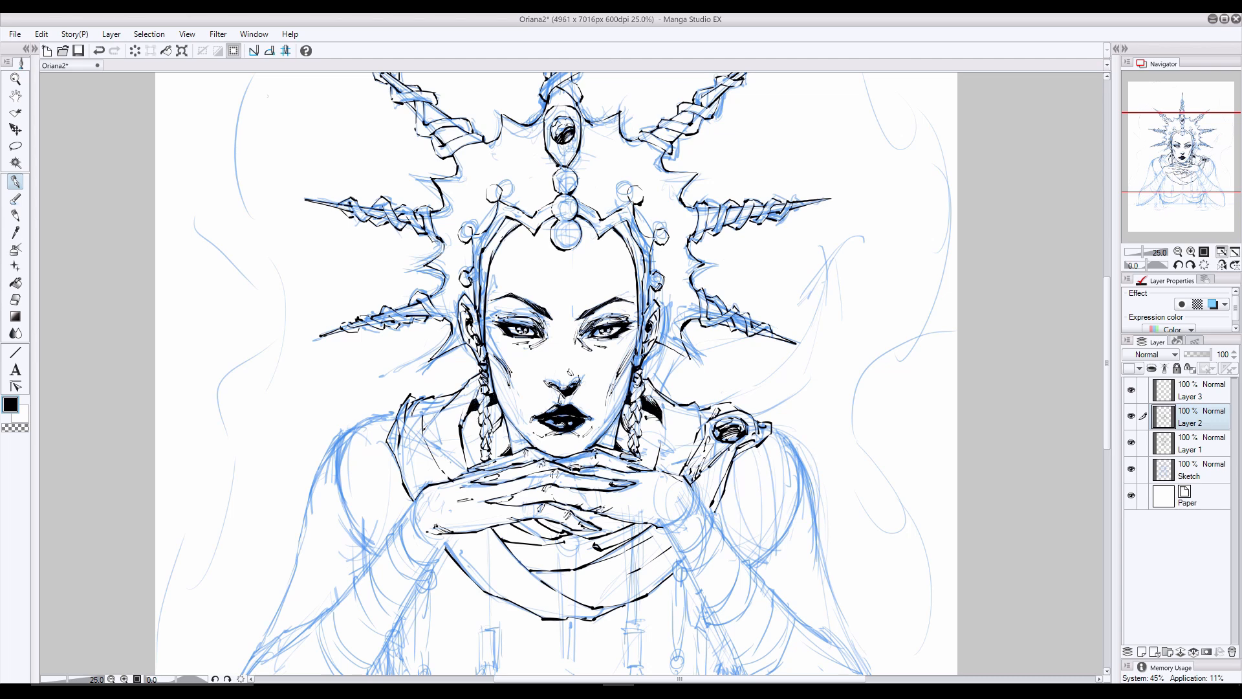
- Ink the dark shading and strand details on the braids on both sides of the neck
left_click_drag(661, 414, 652, 471)
left_click_drag(478, 385, 467, 420)
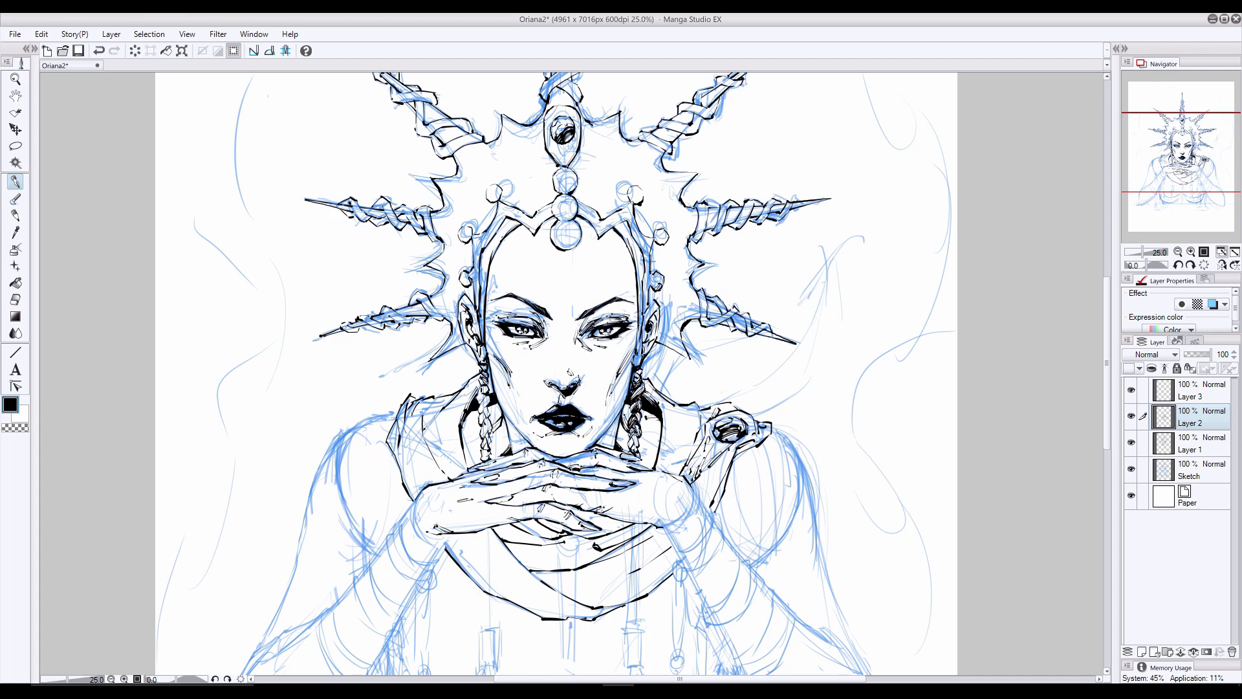
left_click_drag(479, 388, 490, 405)
left_click_drag(483, 438, 491, 452)
left_click_drag(481, 447, 492, 464)
- Fill the hair beneath the crown on the left side of the forehead with black strokes down to the ear
left_click_drag(508, 221, 491, 244)
left_click_drag(500, 234, 480, 257)
mouse_move(521, 220)
left_mouse_down()
mouse_move(508, 228)
mouse_move(537, 232)
mouse_move(505, 229)
mouse_move(481, 259)
mouse_move(479, 333)
left_mouse_up()
mouse_move(624, 238)
left_mouse_down()
mouse_move(604, 225)
mouse_move(601, 240)
mouse_move(613, 225)
mouse_move(599, 239)
mouse_move(565, 224)
mouse_move(505, 232)
mouse_move(485, 262)
mouse_move(482, 304)
left_mouse_up()
left_click(15, 298)
left_click(1190, 443)
left_click(16, 182)
left_click(1190, 417)
left_click_drag(489, 246, 478, 341)
left_click_drag(484, 270, 483, 330)
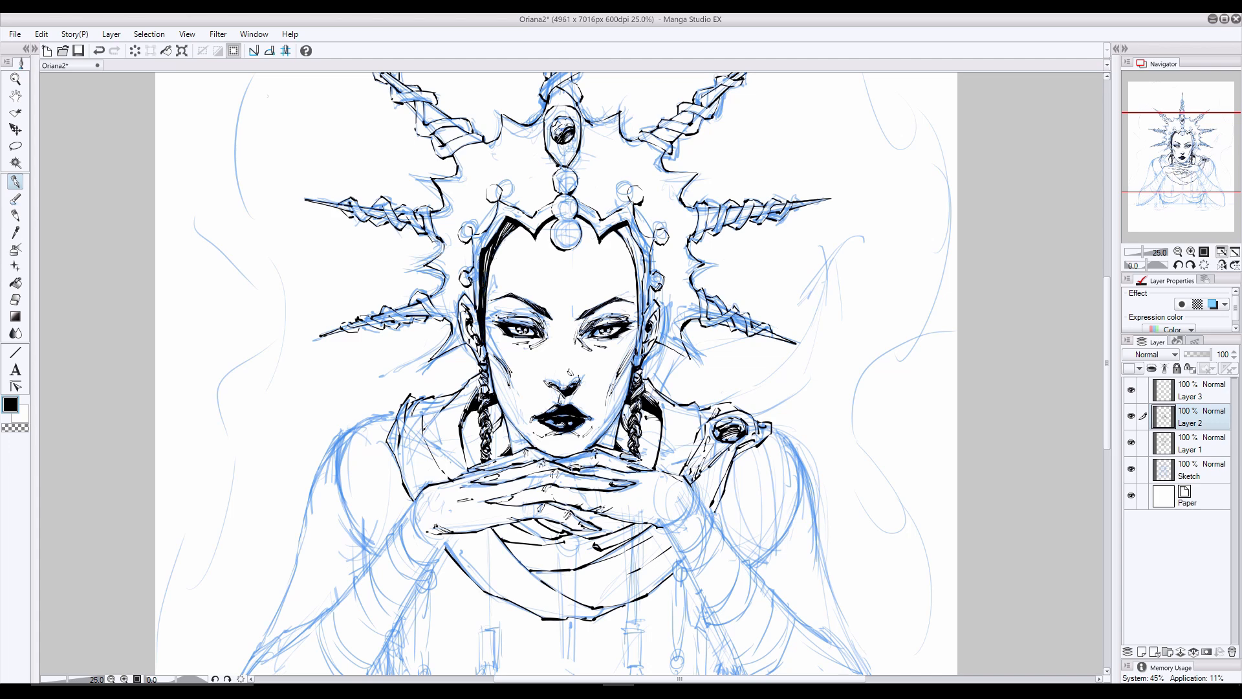
- Fill the hair beneath the crown on the right side of the forehead with matching black strokes
mouse_move(622, 227)
left_mouse_down()
mouse_move(640, 270)
mouse_move(639, 322)
left_mouse_up()
left_click_drag(644, 246, 636, 346)
left_click_drag(639, 278, 637, 359)
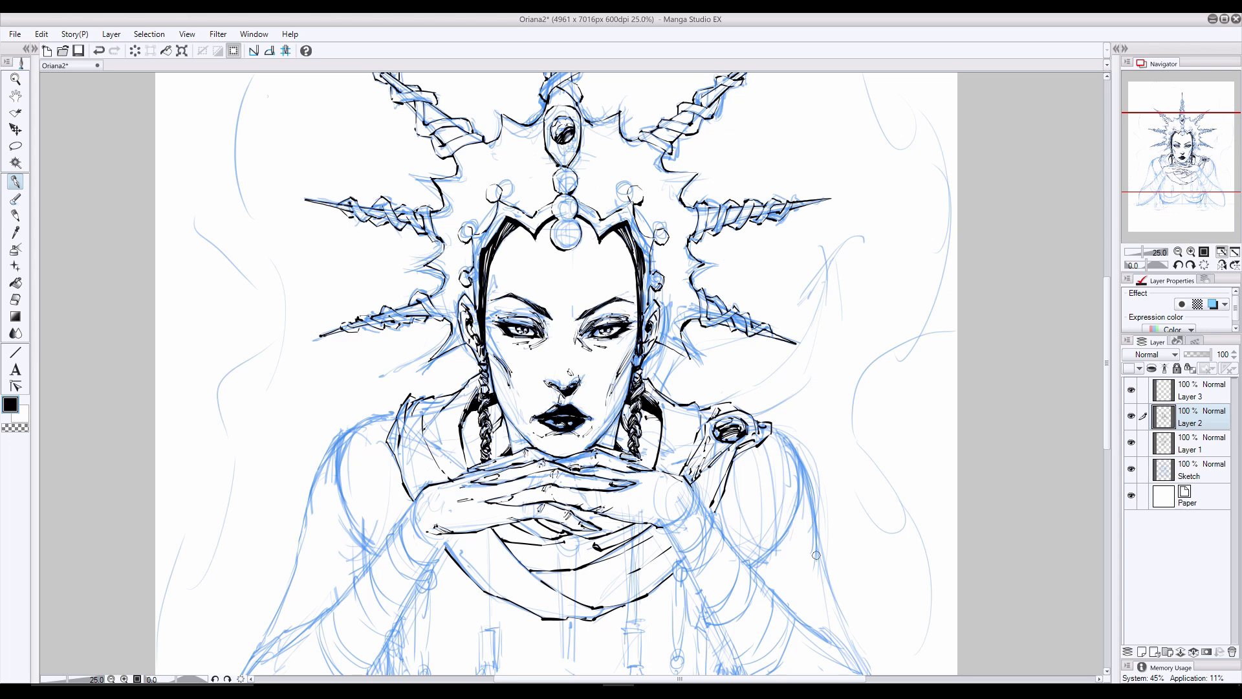
- Ink the outer contour of the right arm from the shoulder down to the elbow
mouse_move(823, 432)
left_mouse_down()
mouse_move(775, 298)
mouse_move(814, 373)
left_mouse_up()
left_click_drag(794, 314, 816, 388)
left_click_drag(813, 370, 835, 469)
left_click_drag(826, 441, 852, 510)
key("ctrl+z")
scroll(853, 428, "down", 1)
mouse_move(828, 404)
left_mouse_down()
mouse_move(885, 540)
mouse_move(879, 601)
left_mouse_up()
- Erase and redraw the upper part of the right arm's outer contour below the shoulder brooch
left_click(15, 300)
left_click_drag(796, 250, 820, 325)
left_click_drag(814, 303, 823, 390)
left_click_drag(800, 269, 815, 334)
left_click(15, 215)
left_click(12, 182)
left_click_drag(810, 304, 826, 393)
- Ink the braided bracelet around the right wrist with the knot at its lower end
left_click_drag(692, 310, 677, 336)
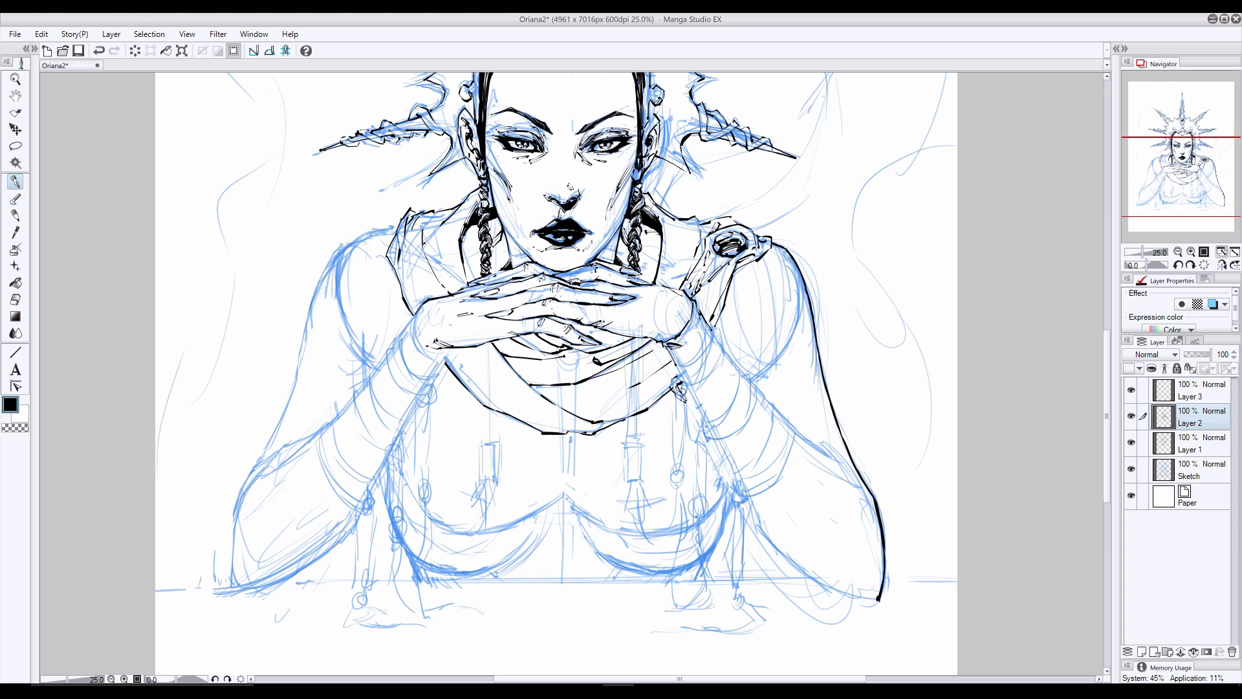
left_click_drag(678, 388, 688, 380)
left_click_drag(712, 329, 693, 373)
mouse_move(712, 328)
left_mouse_down()
mouse_move(722, 364)
mouse_move(692, 388)
mouse_move(707, 375)
left_mouse_up()
key("ctrl+z")
left_click_drag(727, 347, 712, 367)
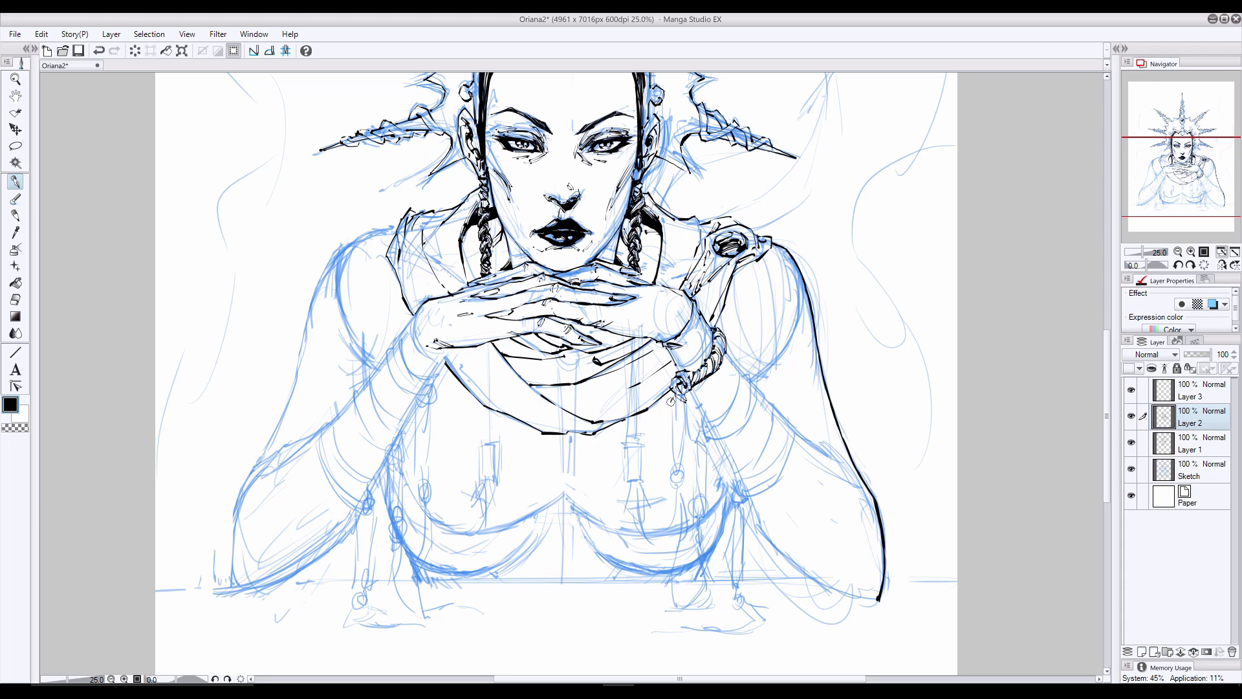
- Ink the braid hanging from the wrist bracelet, ending in a bead and a long tassel
left_click_drag(671, 401, 682, 414)
mouse_move(683, 413)
left_mouse_down()
mouse_move(678, 387)
mouse_move(684, 466)
left_mouse_up()
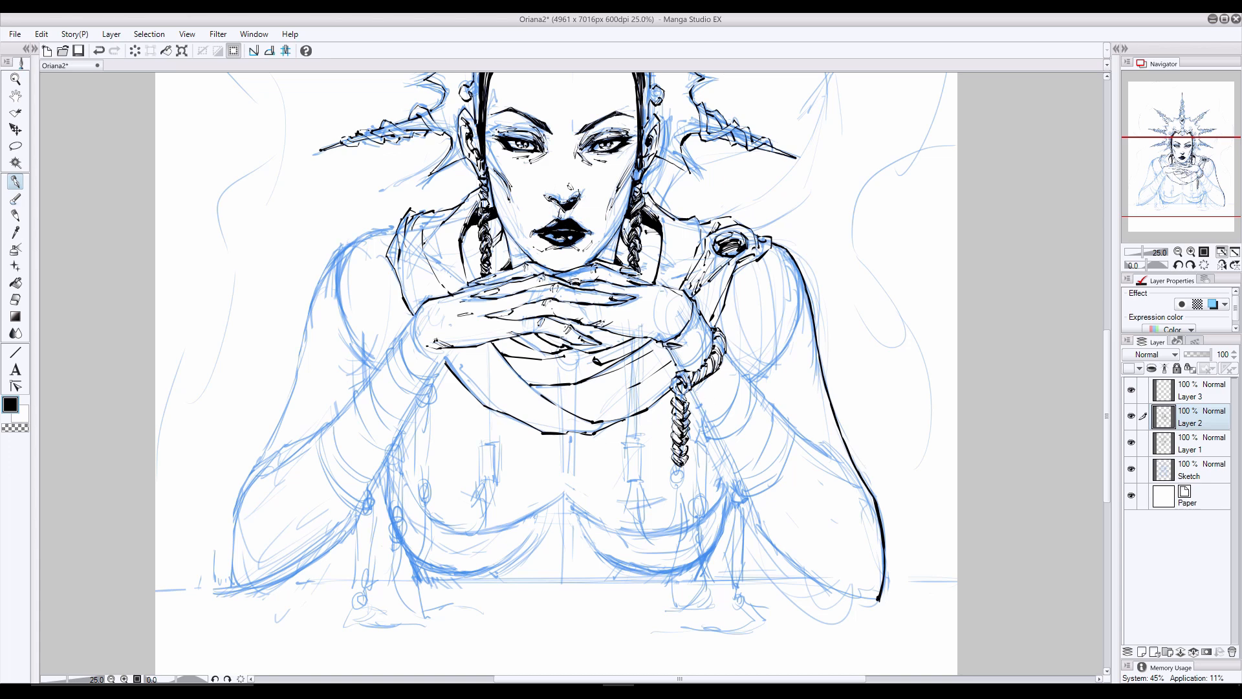
left_click_drag(684, 463, 676, 480)
left_click_drag(674, 473, 678, 559)
left_click(1132, 444)
left_click(1132, 444)
mouse_move(678, 504)
left_mouse_down()
mouse_move(674, 601)
mouse_move(687, 605)
left_mouse_up()
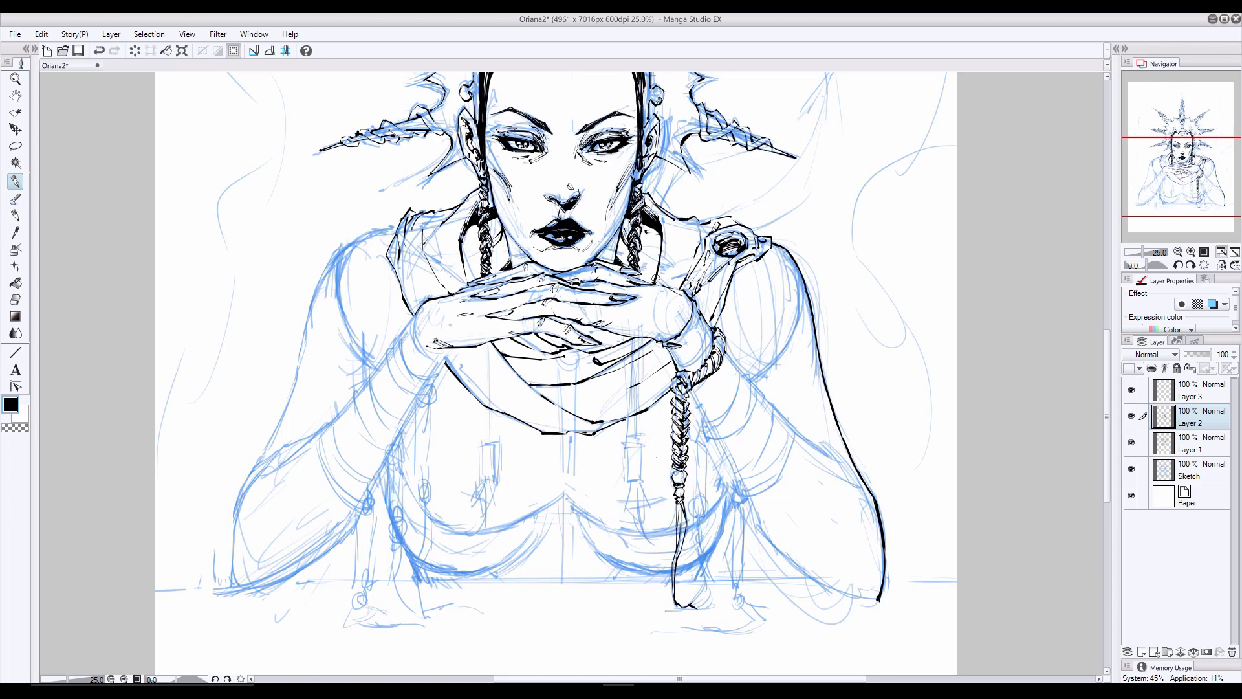
- Ink a second hanging braid with a tassel beside the first, and outline the second band around the forearm
key("ctrl+z")
left_click_drag(689, 390, 705, 419)
mouse_move(666, 345)
left_mouse_down()
mouse_move(682, 372)
mouse_move(739, 371)
mouse_move(703, 433)
mouse_move(701, 618)
mouse_move(679, 615)
left_mouse_up()
key("ctrl+z")
key("e")
key("p")
key("ctrl+z")
key("p")
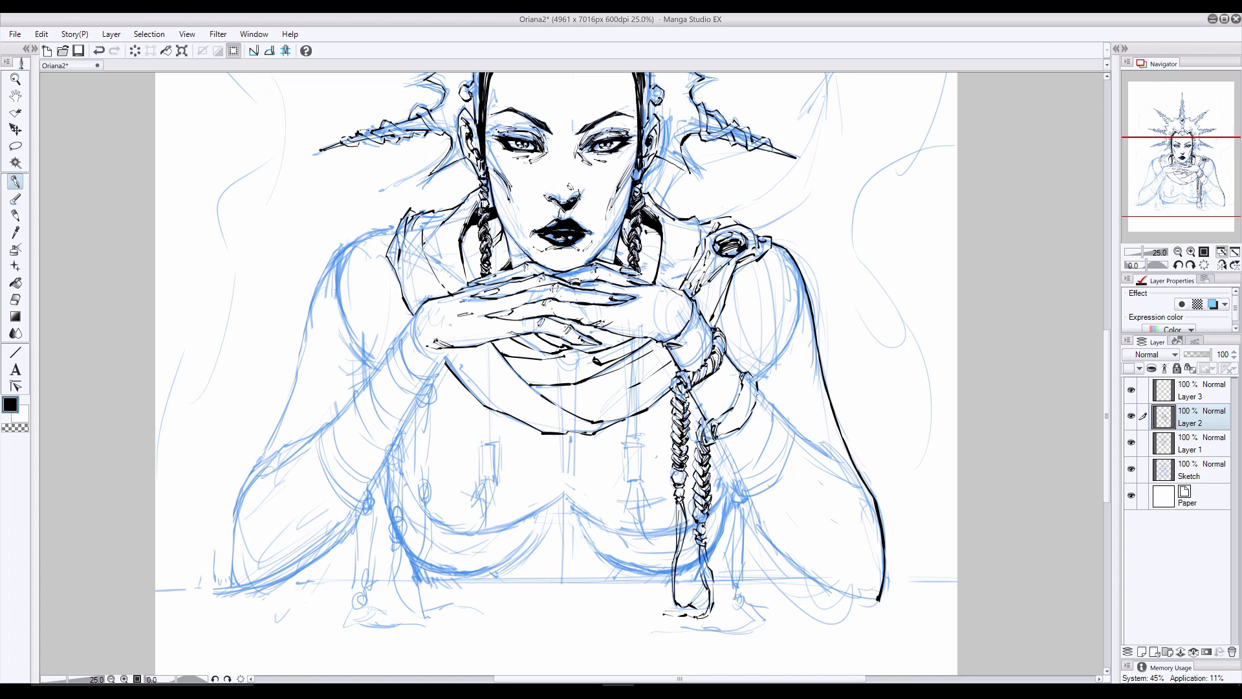
- Ink the braid pattern of the second forearm band, the arm edge below it and the third band's knot
left_click_drag(701, 499, 694, 514)
mouse_move(718, 435)
left_mouse_down()
mouse_move(744, 408)
mouse_move(744, 377)
mouse_move(703, 418)
left_mouse_up()
mouse_move(714, 440)
left_mouse_down()
mouse_move(742, 478)
mouse_move(727, 489)
mouse_move(745, 479)
left_mouse_up()
key("ctrl+z")
key("ctrl+z")
mouse_move(730, 479)
left_mouse_down()
mouse_move(733, 500)
mouse_move(747, 493)
left_mouse_up()
mouse_move(745, 479)
left_mouse_down()
mouse_move(737, 495)
mouse_move(749, 498)
left_mouse_up()
left_click_drag(745, 478, 749, 494)
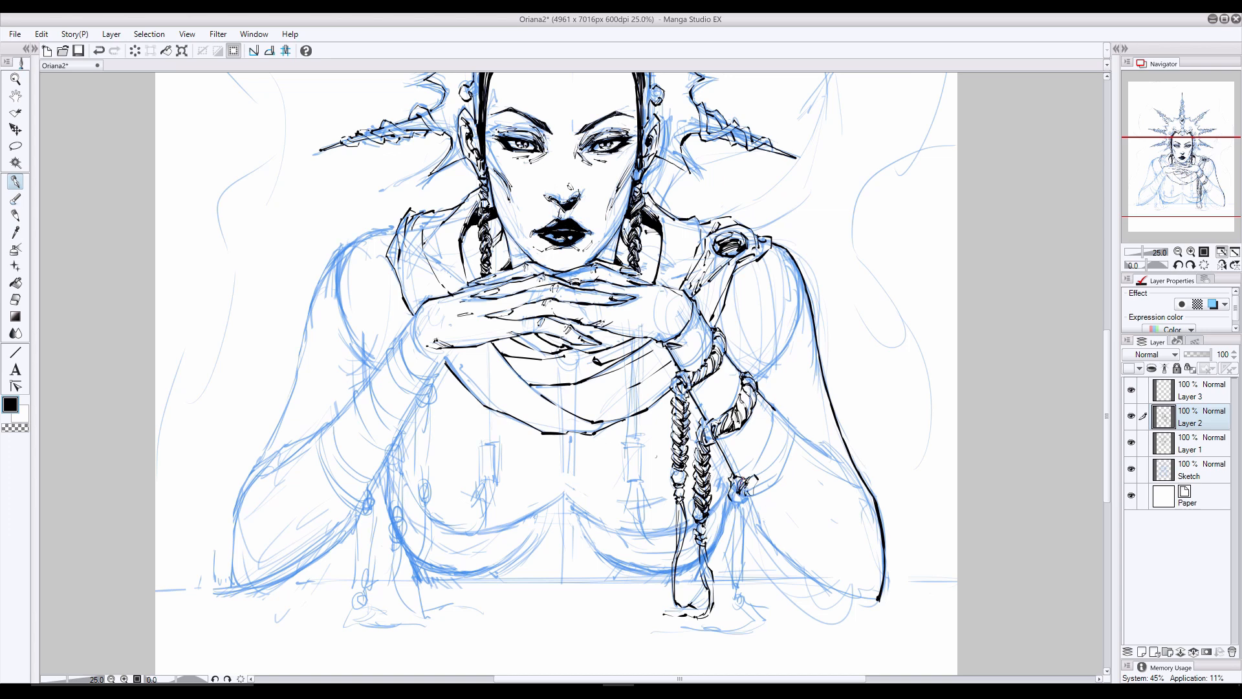
- Ink the third braided band around the right forearm with its hanging braid and tassel
mouse_move(781, 427)
left_mouse_down()
mouse_move(752, 479)
mouse_move(780, 482)
left_mouse_up()
left_click_drag(795, 427, 775, 482)
left_click_drag(774, 406, 794, 442)
left_click_drag(773, 484, 791, 412)
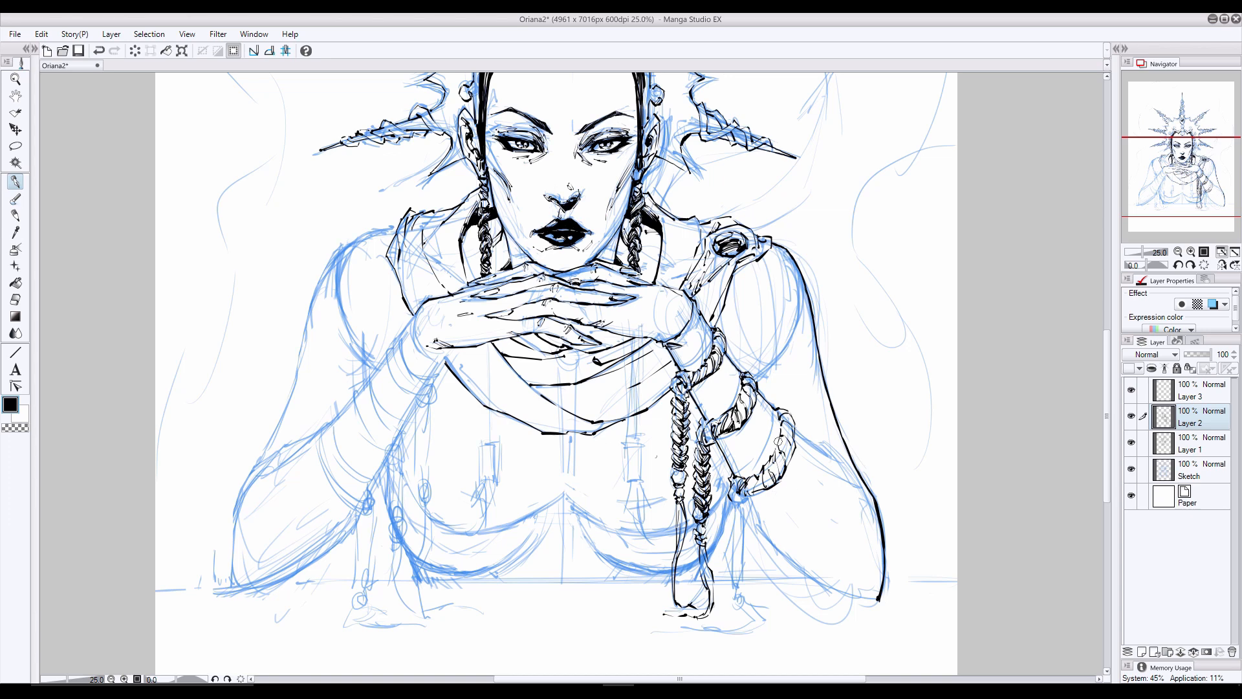
mouse_move(741, 497)
left_mouse_down()
mouse_move(740, 585)
mouse_move(753, 612)
mouse_move(741, 608)
mouse_move(749, 594)
mouse_move(738, 600)
mouse_move(760, 626)
mouse_move(682, 628)
mouse_move(753, 621)
left_mouse_up()
key("e")
key("p")
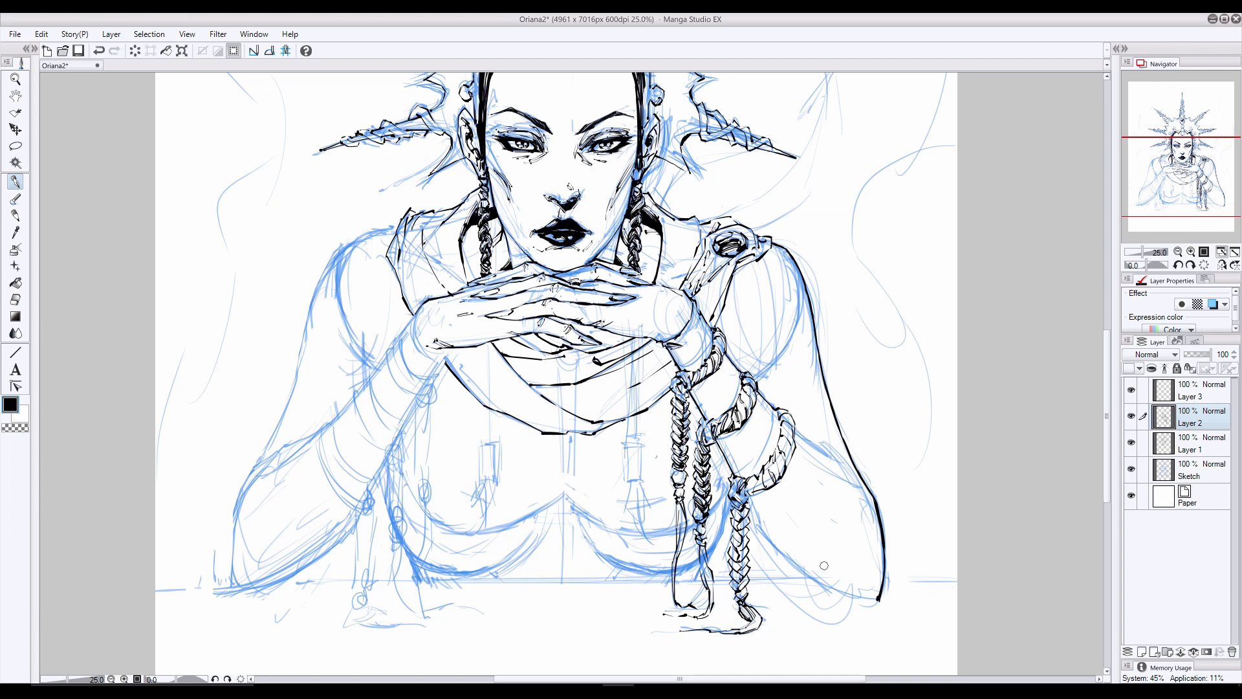
- Ink the underside of the right forearm to the elbow and the upper edge from the third band
left_click_drag(719, 447, 739, 477)
key("ctrl+z")
mouse_move(757, 527)
left_mouse_down()
mouse_move(815, 579)
mouse_move(878, 605)
left_mouse_up()
left_click_drag(794, 429, 850, 472)
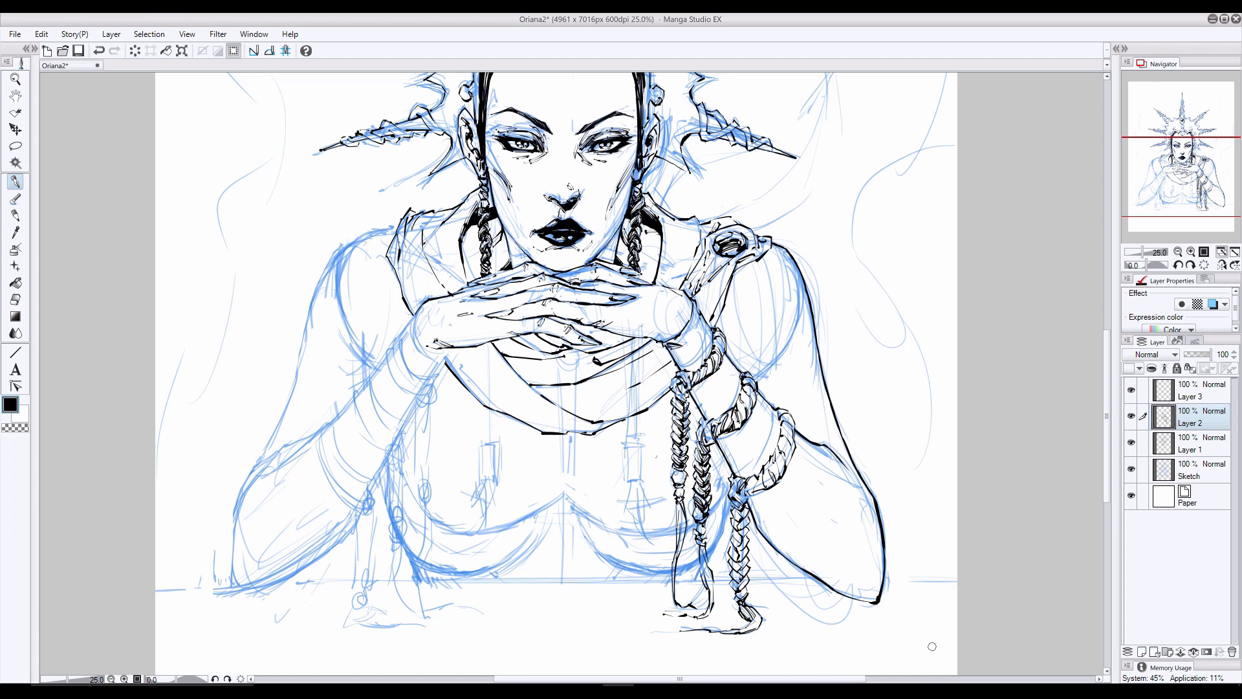
- Clean up the line along the underside of the right forearm with the eraser and pen
left_click(18, 298)
left_click_drag(800, 568, 835, 583)
left_click(17, 186)
mouse_move(779, 555)
left_mouse_down()
mouse_move(860, 599)
mouse_move(837, 592)
left_mouse_up()
key("ctrl+z")
left_click_drag(749, 496, 800, 557)
key("ctrl+z")
- Hide the Sketch layer and ink solid black cast shadows beneath the three braided forearm bands
left_click(1131, 468)
left_click_drag(761, 393, 717, 441)
left_click_drag(725, 357, 691, 391)
left_click_drag(802, 445, 745, 510)
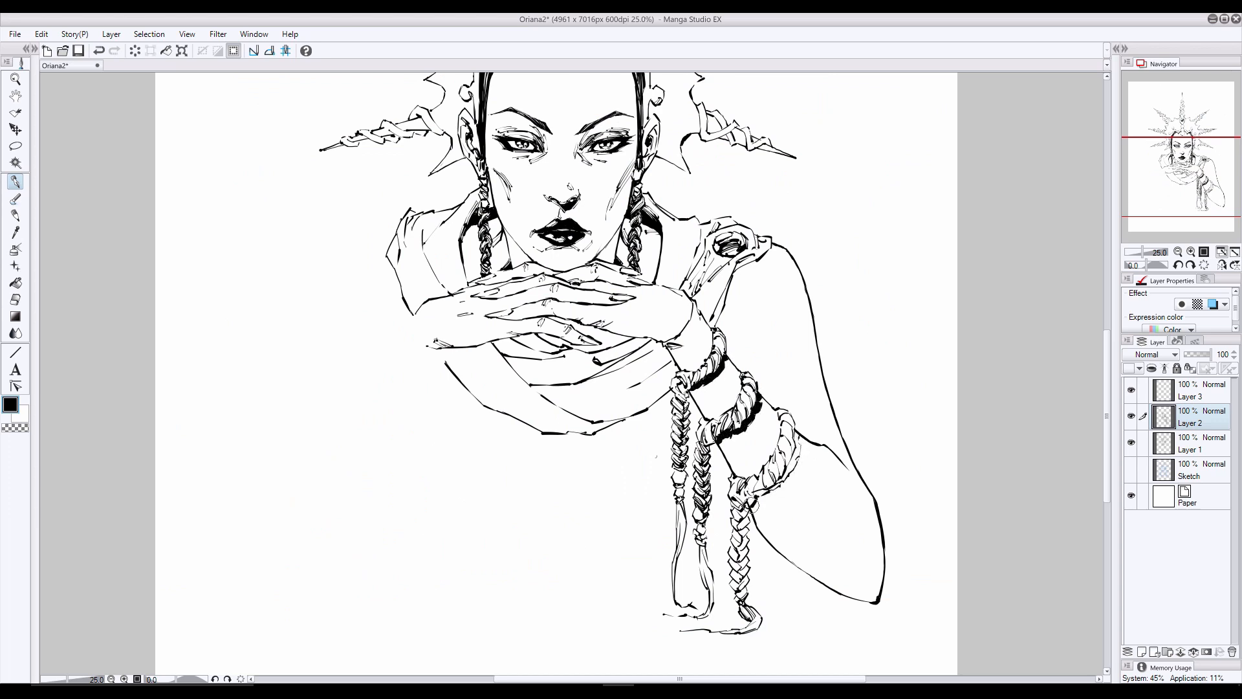
left_click_drag(784, 475, 748, 508)
mouse_move(802, 442)
left_mouse_down()
mouse_move(772, 489)
mouse_move(795, 433)
left_mouse_up()
- Merge Layer 3, Layer 2 and Layer 1 into a single ink layer
key("e")
left_click(1211, 400)
key("ctrl+e")
key("ctrl+e")
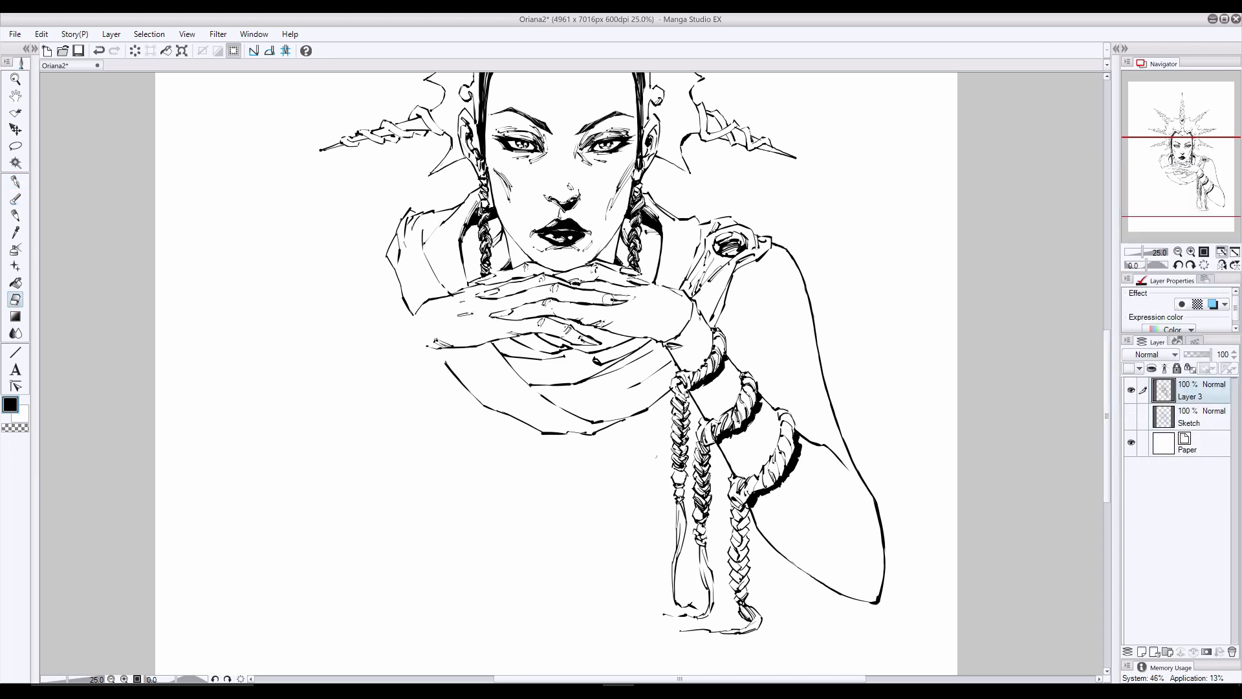
- Darken the fingernails and clean up the lines where the fingers meet the chin
key("p")
left_click_drag(611, 298, 637, 296)
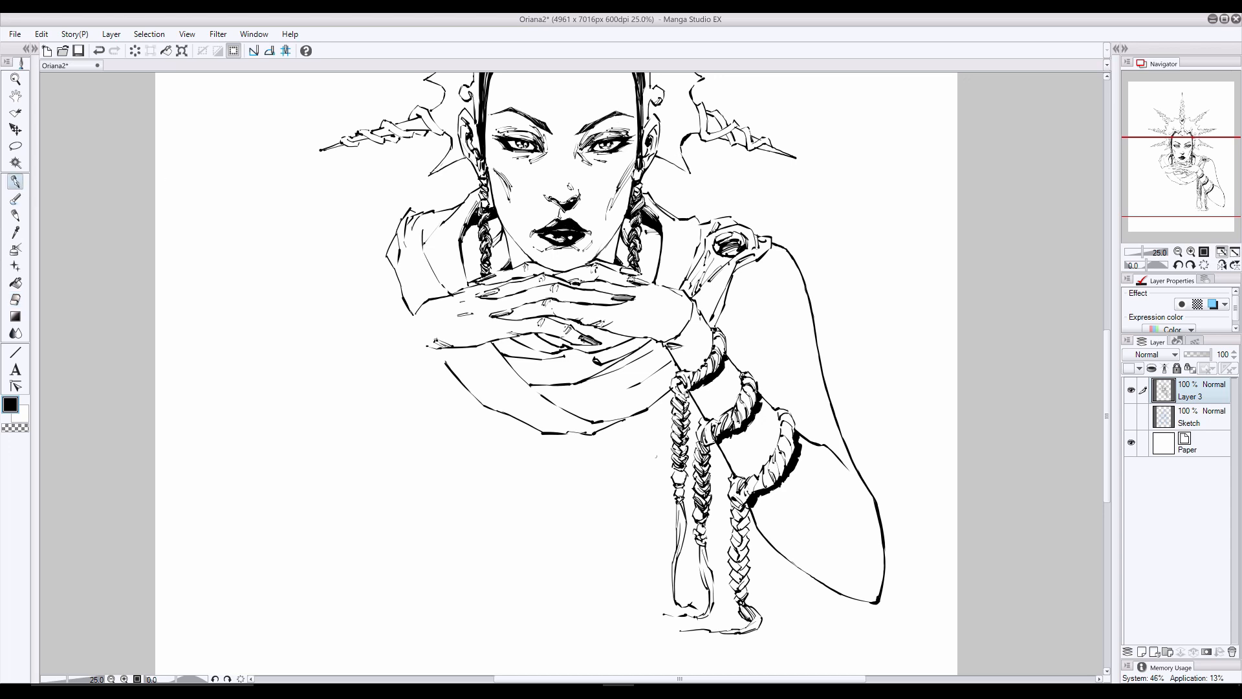
key("ctrl+z")
left_click(15, 299)
left_click_drag(584, 261, 551, 269)
left_click(14, 182)
left_click(15, 299)
left_click(15, 182)
- Shade the undersides of the wrapped bands on the crown's central top spike
scroll(563, 152, "up", 5)
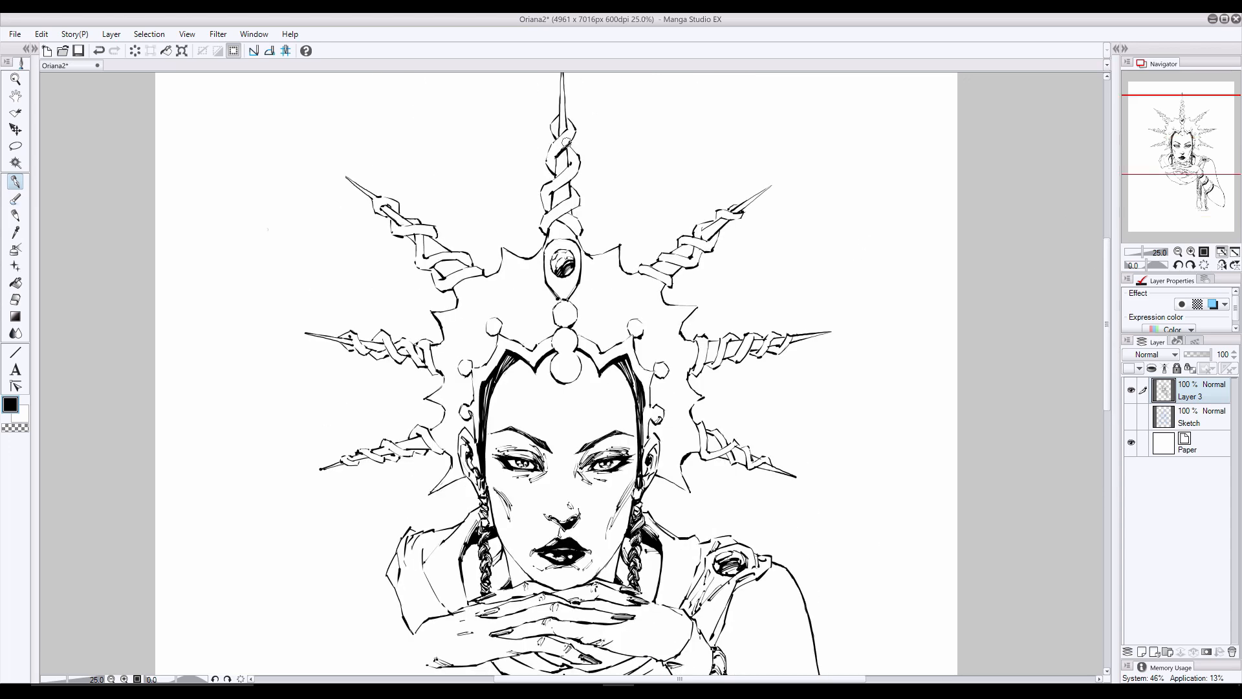
mouse_move(577, 171)
left_mouse_down()
mouse_move(551, 193)
mouse_move(565, 166)
left_mouse_up()
left_click_drag(573, 210, 553, 223)
mouse_move(574, 208)
left_mouse_down()
mouse_move(546, 224)
mouse_move(571, 163)
mouse_move(564, 223)
left_mouse_up()
key("ctrl+z")
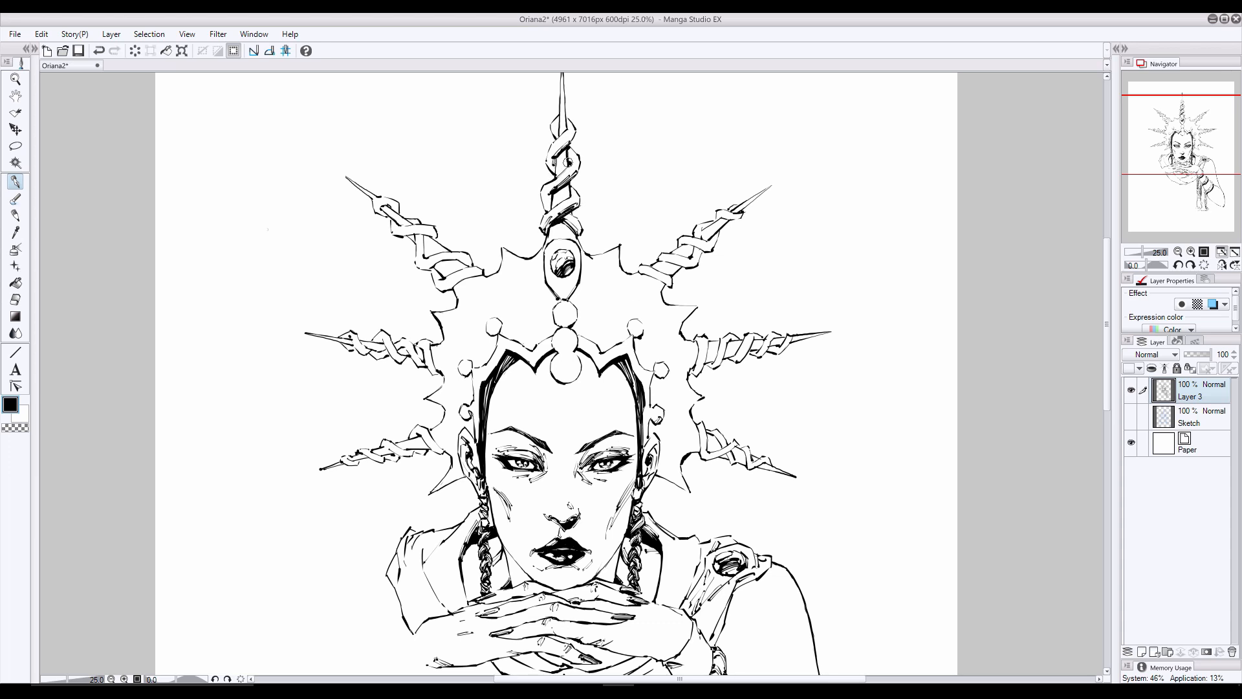
- Add black shadows between the wraps of the central spike and at its base above the gem
mouse_move(569, 152)
left_mouse_down()
mouse_move(554, 178)
mouse_move(567, 197)
left_mouse_up()
left_click_drag(561, 189, 549, 209)
left_click_drag(547, 196, 551, 208)
left_click_drag(557, 138, 552, 147)
key("ctrl+z")
left_click_drag(572, 216, 582, 227)
left_click_drag(573, 146, 569, 154)
left_click_drag(566, 227, 570, 241)
mouse_move(570, 227)
left_mouse_down()
mouse_move(587, 253)
mouse_move(553, 238)
left_mouse_up()
left_click_drag(553, 227, 545, 246)
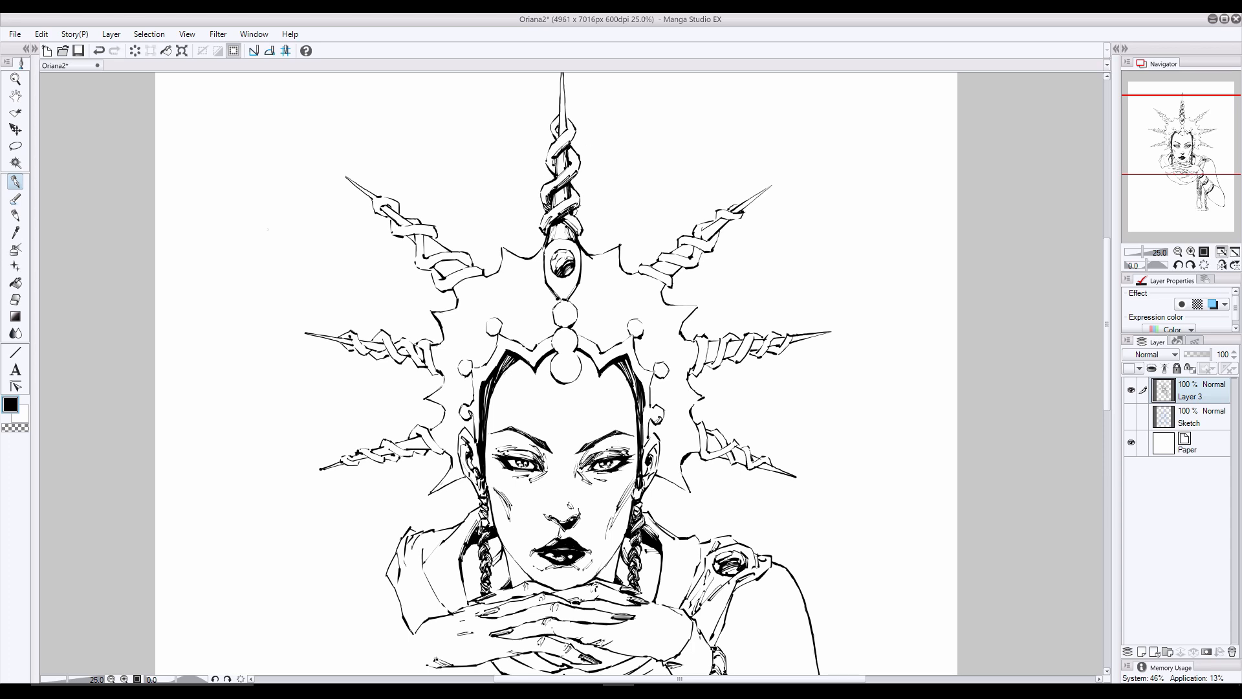
- Ink a shadow line down the tip of the crown's central spike
scroll(569, 191, "up", 2)
key("e")
key("p")
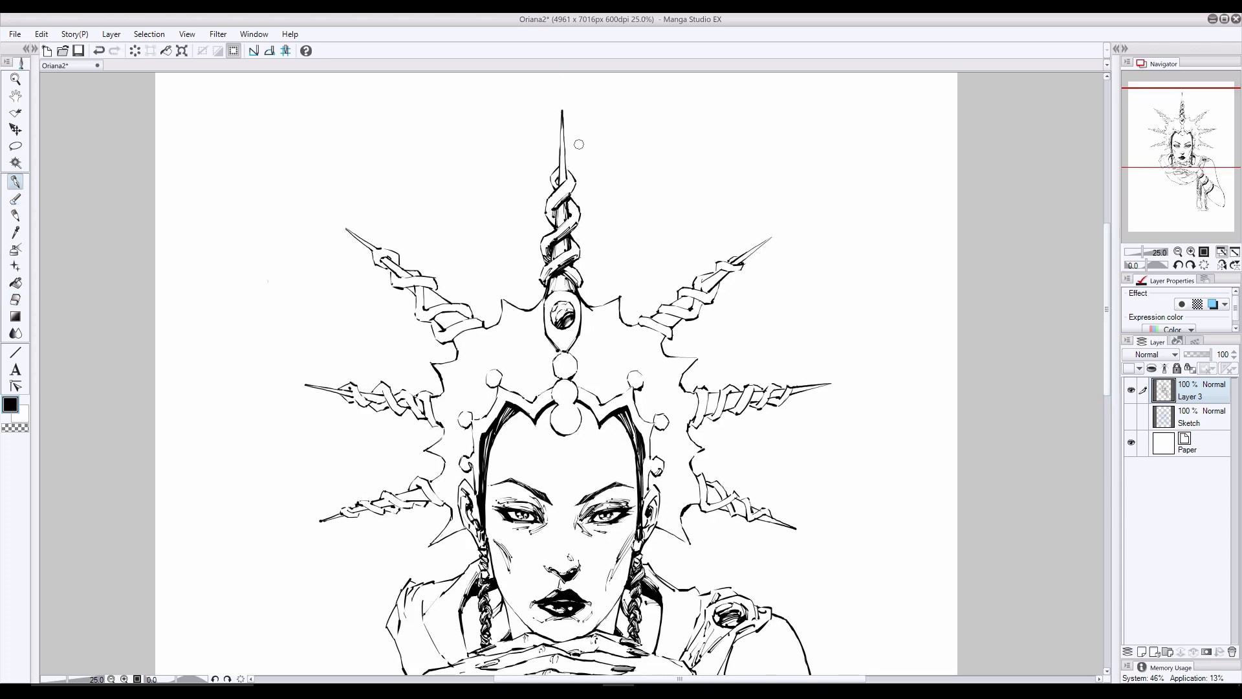
key("ctrl+z")
left_click_drag(568, 135, 561, 194)
- Shade the wraps, shaft and tip of the crown's upper-right diagonal spike
scroll(615, 321, "down", 3)
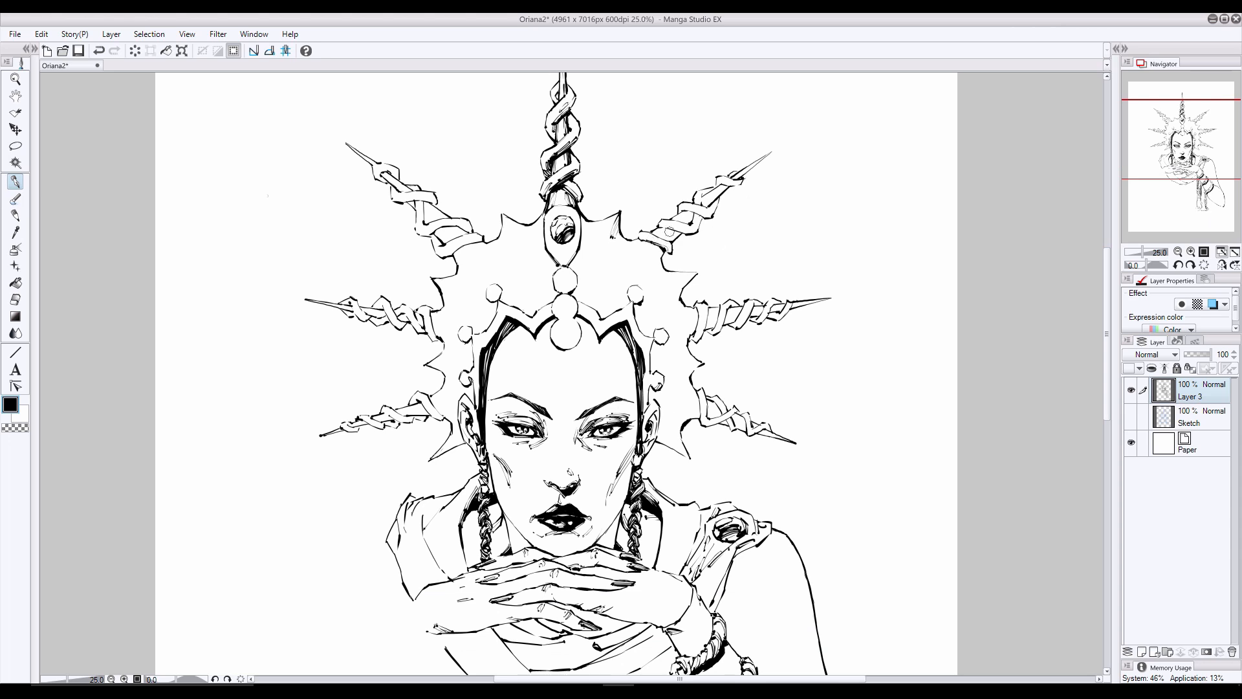
mouse_move(666, 228)
left_mouse_down()
mouse_move(698, 203)
mouse_move(703, 233)
mouse_move(708, 204)
left_mouse_up()
key("ctrl+z")
left_click_drag(770, 154, 742, 176)
key("ctrl+z")
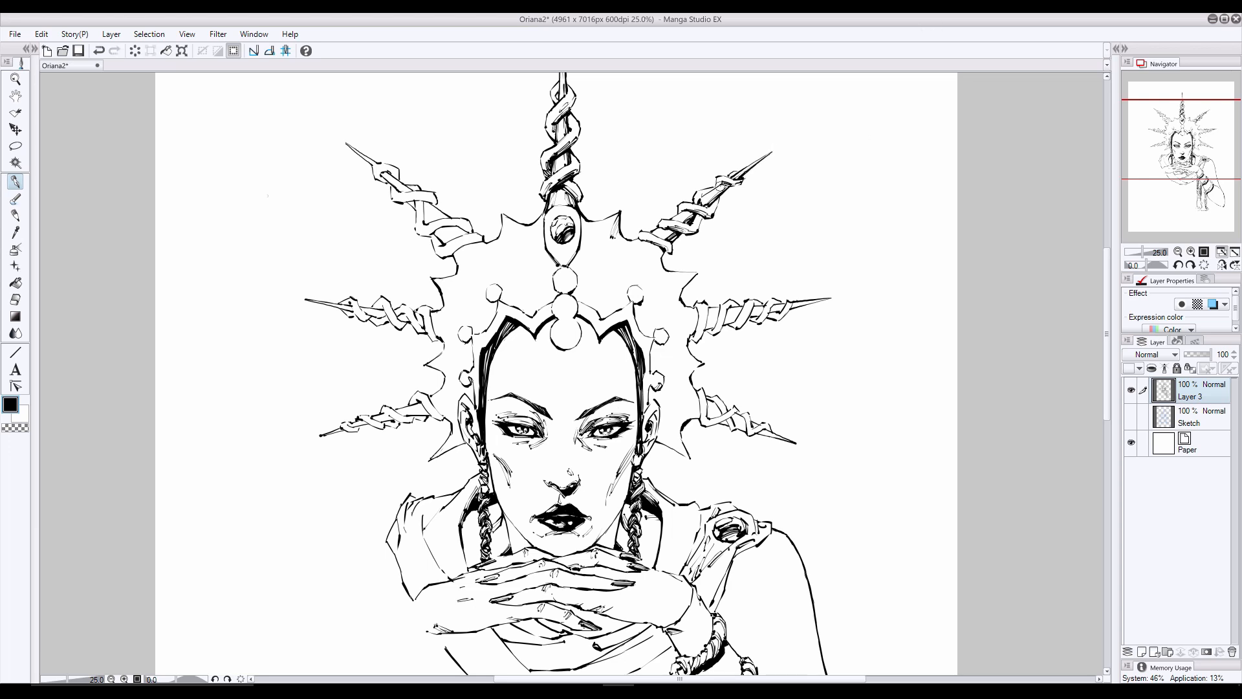
- Ink texture and shadow strokes on the crown plate between the central gem and the upper-right spike
mouse_move(661, 254)
left_mouse_down()
mouse_move(693, 277)
mouse_move(671, 298)
left_mouse_up()
left_click_drag(601, 258, 583, 301)
mouse_move(589, 222)
left_mouse_down()
mouse_move(570, 268)
mouse_move(623, 310)
mouse_move(627, 292)
mouse_move(645, 298)
left_mouse_up()
key("ctrl+z")
left_click_drag(582, 268, 573, 300)
key("ctrl+z")
key("ctrl+z")
- Shade the wraps and tip of the crown's right horizontal spike and add strokes at its base
mouse_move(694, 332)
left_mouse_down()
mouse_move(701, 314)
mouse_move(699, 338)
mouse_move(737, 325)
left_mouse_up()
mouse_move(746, 310)
left_mouse_down()
mouse_move(739, 325)
mouse_move(775, 317)
mouse_move(680, 338)
left_mouse_up()
key("ctrl+z")
left_click_drag(694, 327, 680, 336)
key("ctrl+z")
left_click_drag(690, 331, 681, 340)
mouse_move(795, 307)
left_mouse_down()
mouse_move(830, 296)
mouse_move(799, 298)
left_mouse_up()
left_click(11, 301)
left_click(15, 182)
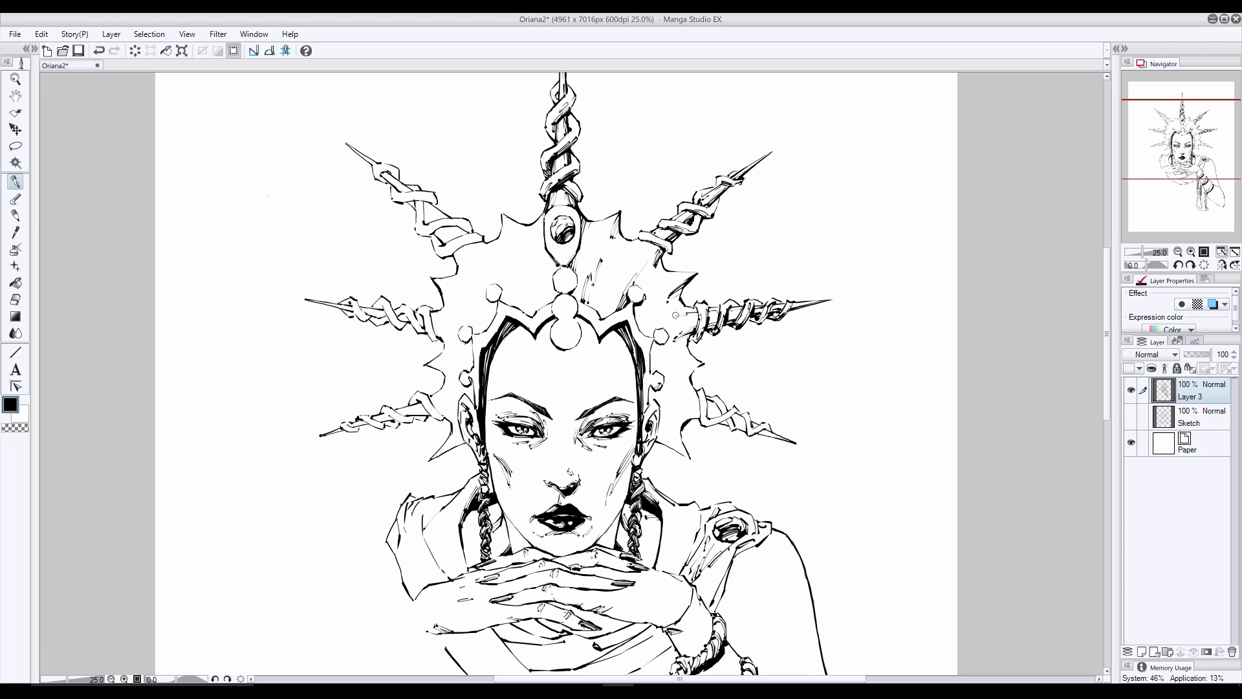
- Shade the crown's lower-right spike and ink shadow strokes from its base toward the ear
mouse_move(699, 392)
left_mouse_down()
mouse_move(703, 420)
mouse_move(746, 425)
left_mouse_up()
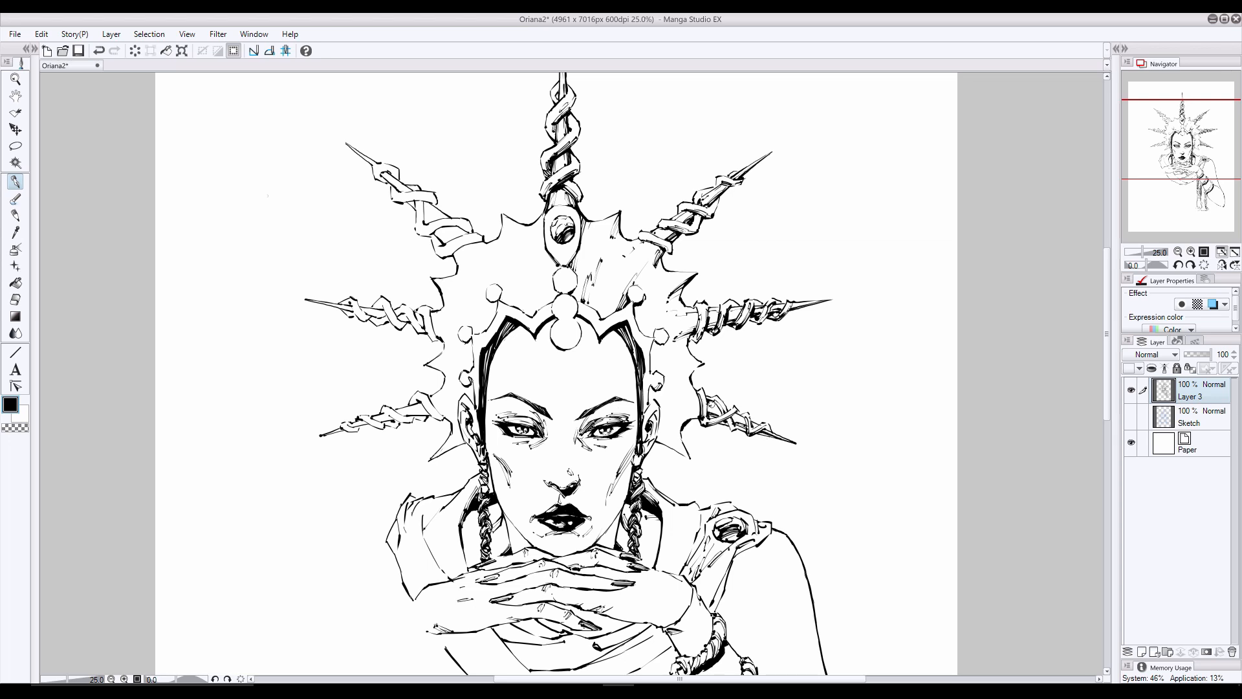
mouse_move(699, 401)
left_mouse_down()
mouse_move(662, 422)
mouse_move(661, 404)
left_mouse_up()
key("ctrl+z")
key("ctrl+z")
left_click_drag(689, 408, 656, 398)
left_click_drag(695, 414, 661, 405)
- Ink shadows on the small right-hand points of the crown plate and around the beads beside the face
left_click_drag(702, 366, 675, 372)
left_click_drag(697, 369, 667, 377)
mouse_move(689, 372)
left_mouse_down()
mouse_move(644, 329)
mouse_move(649, 357)
left_mouse_up()
left_click_drag(652, 388, 647, 407)
key("ctrl+z")
left_click_drag(652, 342, 649, 374)
left_click_drag(650, 387, 652, 404)
left_click_drag(703, 364, 652, 373)
key("ctrl+z")
- Erase the texture strokes on the crown plate between the central gem and the upper-right bead, and clean the bead outlines beneath
left_click(15, 299)
left_click_drag(639, 273, 612, 304)
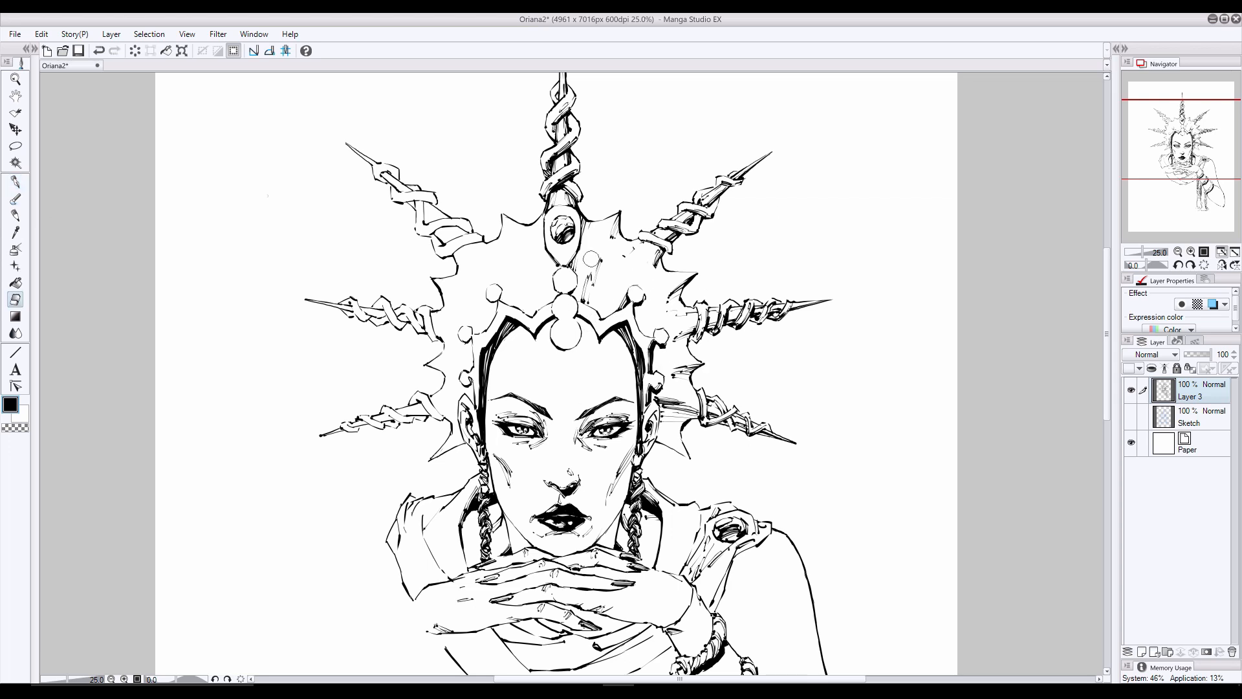
mouse_move(591, 259)
left_mouse_down()
mouse_move(586, 300)
mouse_move(647, 285)
mouse_move(634, 284)
mouse_move(664, 345)
mouse_move(672, 332)
left_mouse_up()
- Ink and shade the upper-right crown bead as a glossy sphere and add short hatching on the plate beside it
left_click(15, 215)
key("p")
key("e")
key("p")
key("e")
key("p")
left_click(16, 299)
left_click(16, 183)
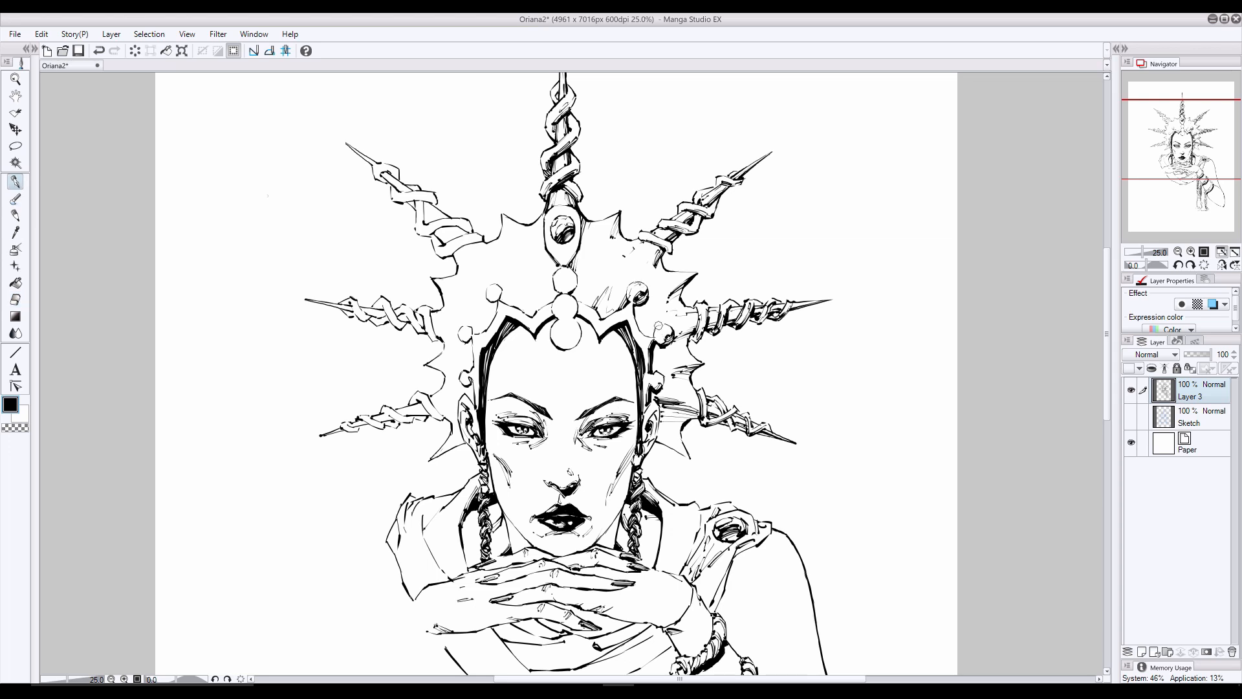
- Redraw and shade the two lower beads on the crown's right side and deepen the upper-right bead's shadow
mouse_move(655, 373)
left_mouse_down()
mouse_move(666, 390)
mouse_move(649, 387)
mouse_move(665, 393)
left_mouse_up()
key("e")
key("p")
key("ctrl+z")
left_click_drag(669, 382, 656, 393)
left_click_drag(673, 338, 658, 347)
left_click_drag(660, 345, 673, 342)
left_click_drag(648, 297, 638, 305)
- Erase the stray specks on the crown plate below the upper-right spike and touch up the strokes along the headband's right peak
left_click(16, 299)
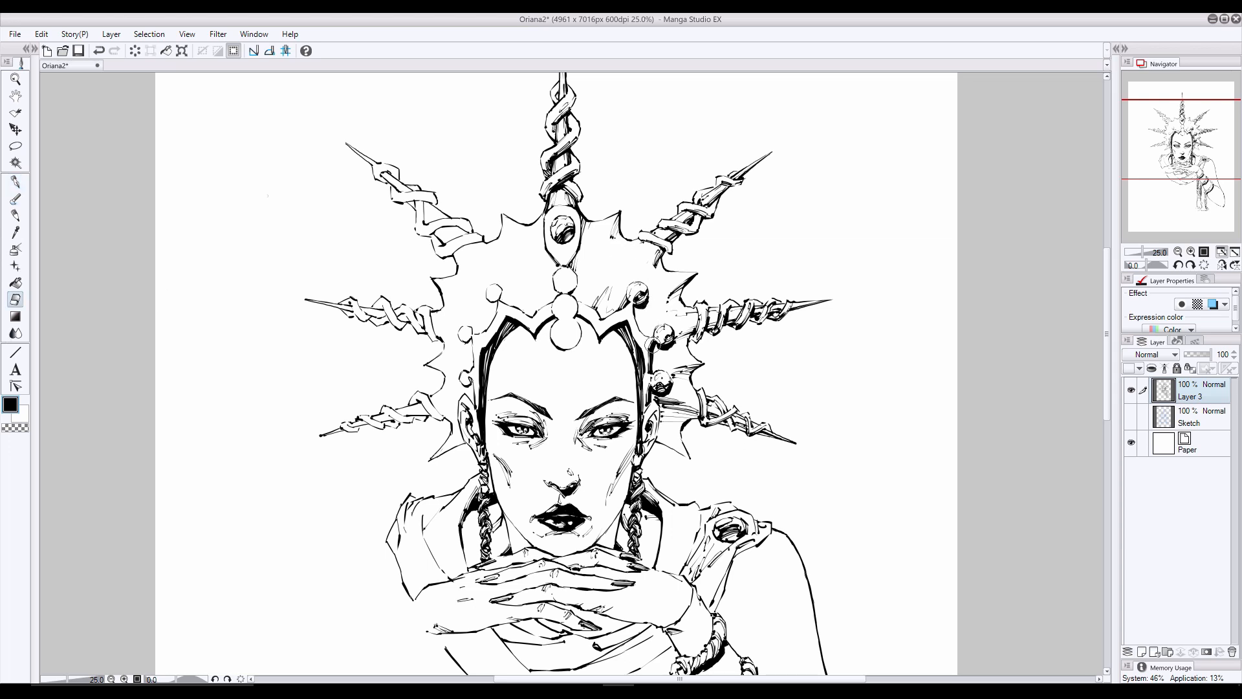
left_click_drag(634, 249, 623, 257)
mouse_move(616, 291)
left_mouse_down()
mouse_move(611, 307)
mouse_move(680, 315)
mouse_move(651, 338)
left_mouse_up()
left_click(17, 203)
left_click(16, 182)
left_click_drag(582, 315, 596, 329)
left_click_drag(627, 316, 608, 328)
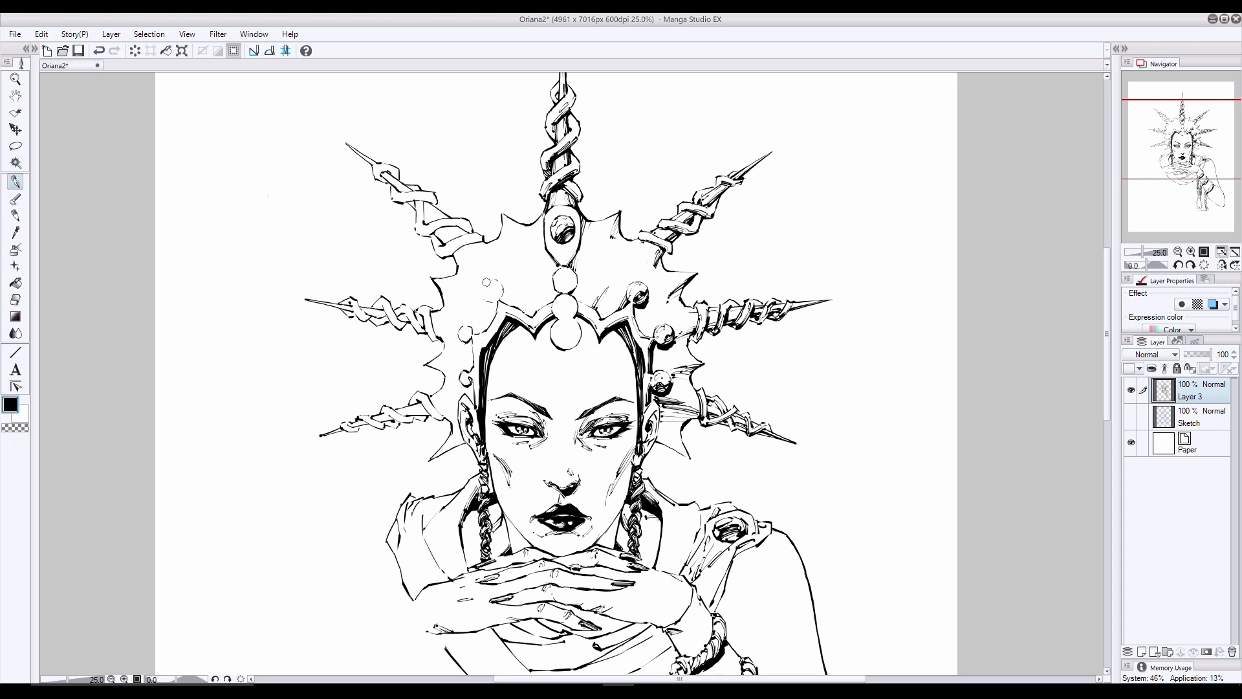
- Erase the upper and middle bead outlines on the crown's left side, and redraw both as shaded spheres
mouse_move(487, 282)
left_mouse_down()
mouse_move(502, 298)
mouse_move(488, 280)
mouse_move(491, 304)
mouse_move(457, 340)
mouse_move(454, 330)
mouse_move(465, 339)
left_mouse_up()
left_click(15, 299)
left_click(15, 182)
key("ctrl+z")
left_click(16, 300)
left_click(15, 181)
left_click(16, 300)
left_click(15, 182)
key("e")
key("p")
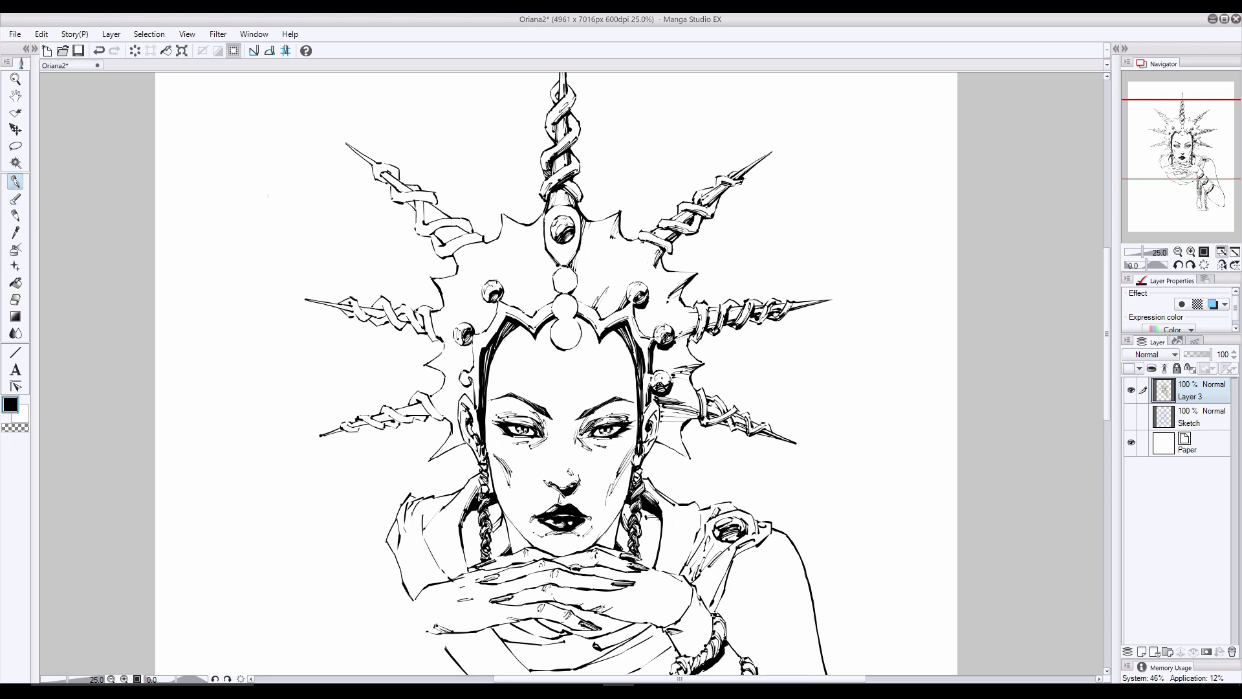
- Redraw and shade the lowest bead on the crown's left side, next to the temple
left_click(16, 300)
left_click(15, 182)
mouse_move(468, 372)
left_mouse_down()
mouse_move(461, 389)
mouse_move(455, 370)
mouse_move(470, 378)
left_mouse_up()
left_click(15, 300)
left_click(16, 181)
key("ctrl+z")
key("ctrl+z")
left_click_drag(460, 381, 469, 387)
left_click(16, 299)
key("ctrl+z")
left_click(16, 181)
key("ctrl+z")
- Darken the lower edges of the middle and upper beads on the crown's left side
left_click_drag(460, 345, 473, 342)
left_click_drag(460, 348, 473, 344)
left_click_drag(488, 300, 497, 304)
left_click_drag(499, 283, 503, 300)
left_click(24, 299)
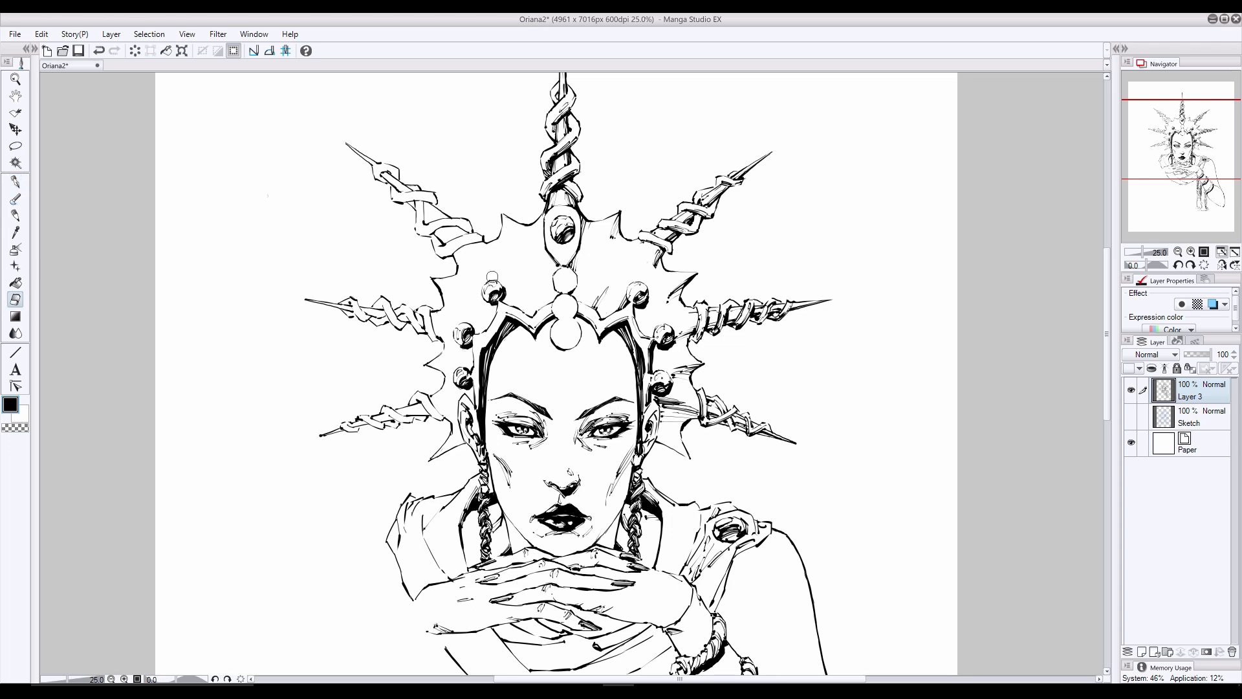
- Shade the shaft and wraps of the crown's upper-left spike and ink shadow strokes where it meets the crown plate
left_click(20, 185)
mouse_move(447, 224)
left_mouse_down()
mouse_move(426, 233)
mouse_move(470, 231)
mouse_move(442, 256)
mouse_move(477, 235)
left_mouse_up()
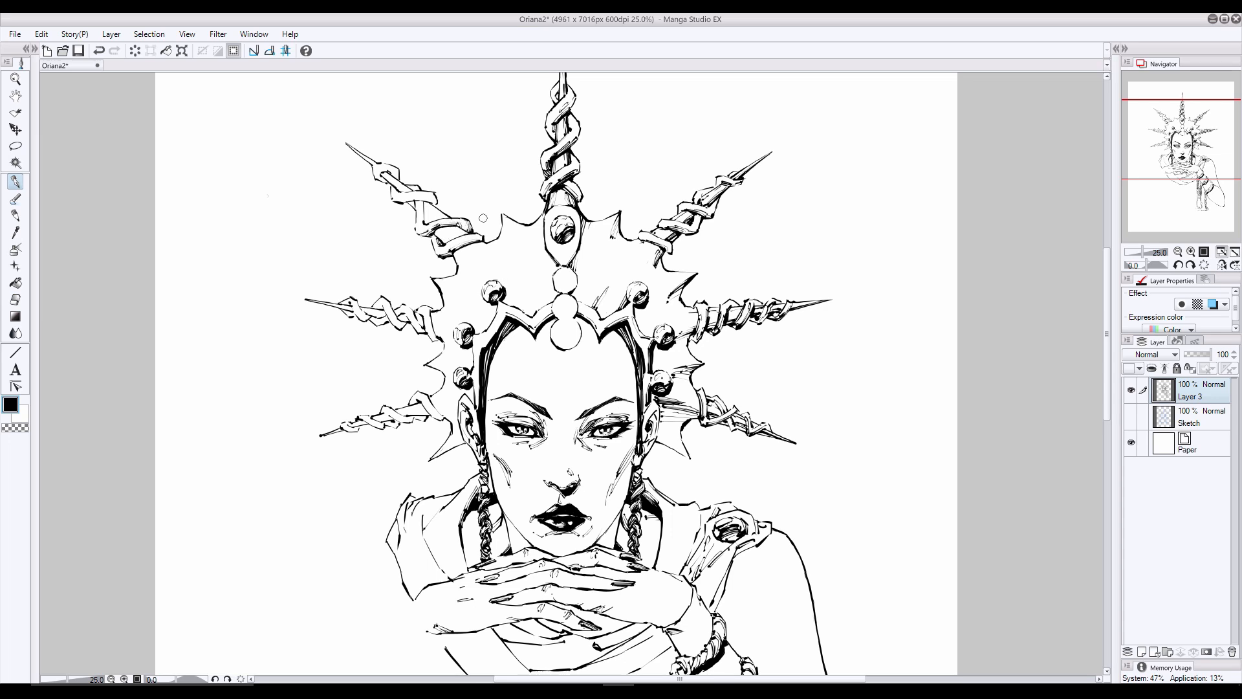
mouse_move(410, 198)
left_mouse_down()
mouse_move(432, 198)
mouse_move(425, 212)
left_mouse_up()
left_click_drag(427, 210, 517, 233)
key("ctrl+z")
mouse_move(506, 218)
left_mouse_down()
mouse_move(528, 233)
mouse_move(472, 268)
left_mouse_up()
key("ctrl+z")
mouse_move(457, 254)
left_mouse_down()
mouse_move(465, 269)
mouse_move(492, 247)
left_mouse_up()
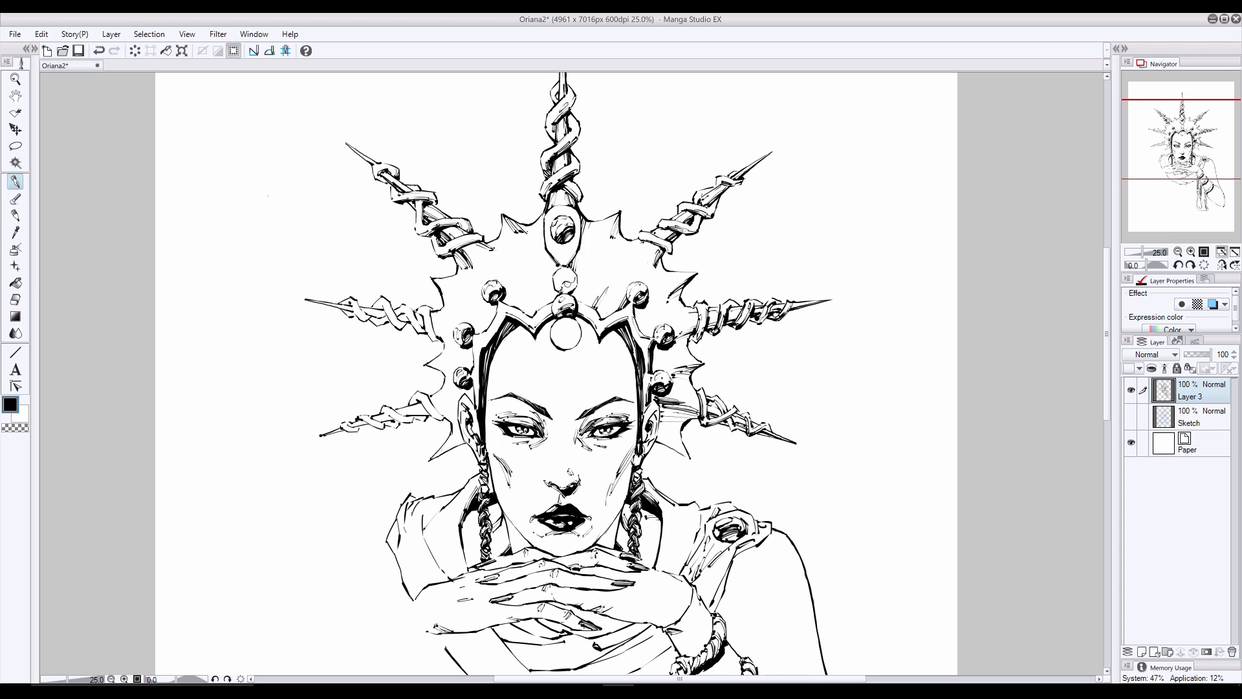
- Shade the open beads in the crown's central column, including the large bead over the forehead, as dark glossy spheres
left_click_drag(575, 278, 556, 282)
key("ctrl+z")
key("ctrl+z")
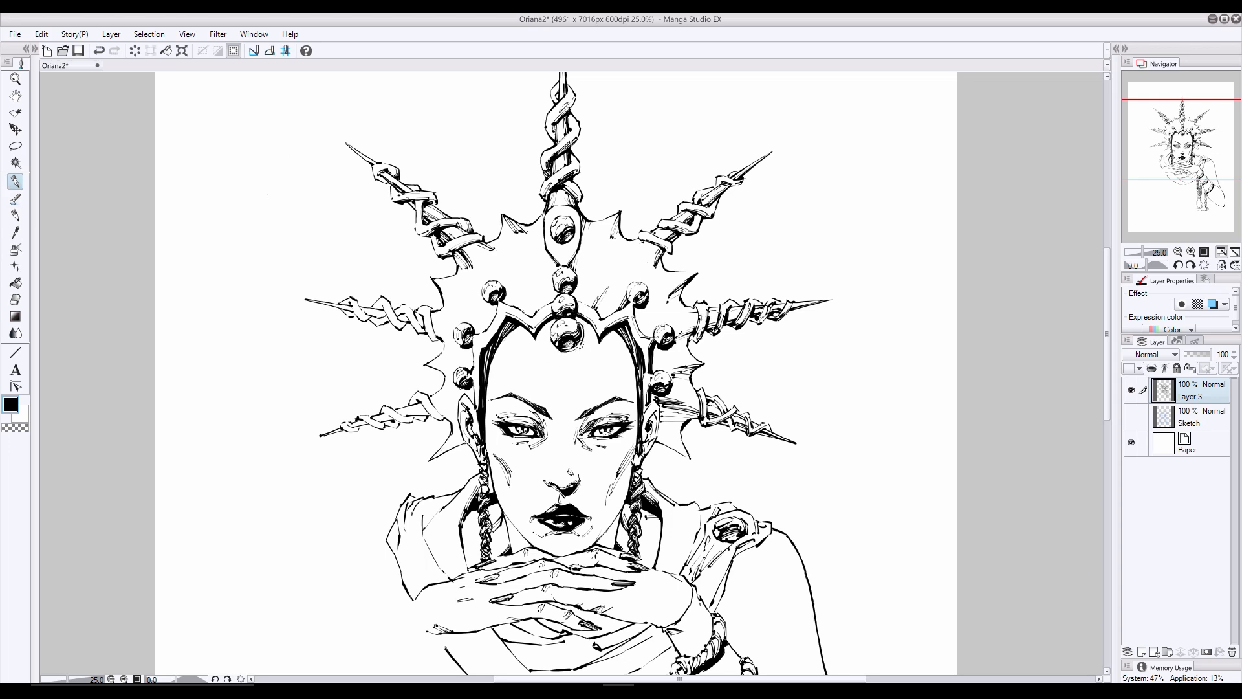
- Ink the shadow in the lower part of the oval setting beneath the crown's central jewel
key("e")
key("p")
mouse_move(556, 256)
left_mouse_down()
mouse_move(567, 250)
mouse_move(564, 264)
left_mouse_up()
key("ctrl+z")
left_click_drag(555, 209, 550, 214)
key("e")
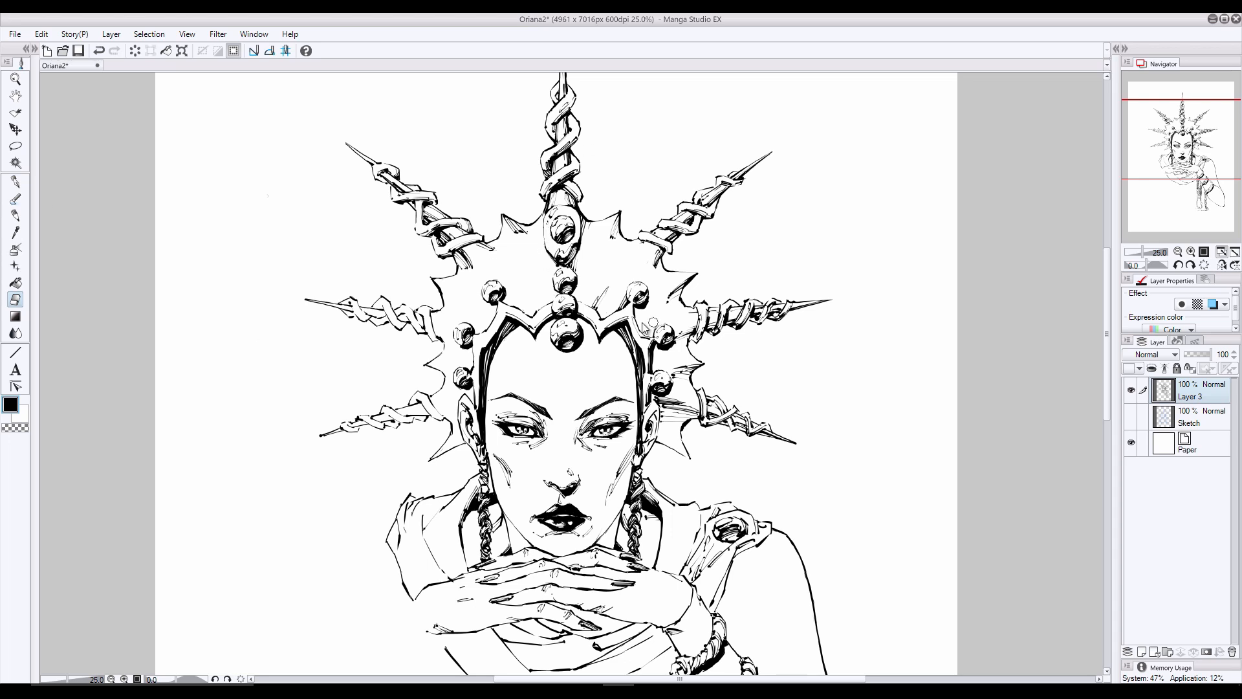
- Shade the shaft and wraps of the crown's middle-left and lower-left spikes
key("p")
mouse_move(428, 316)
left_mouse_down()
mouse_move(432, 333)
mouse_move(379, 304)
mouse_move(372, 324)
mouse_move(348, 302)
left_mouse_up()
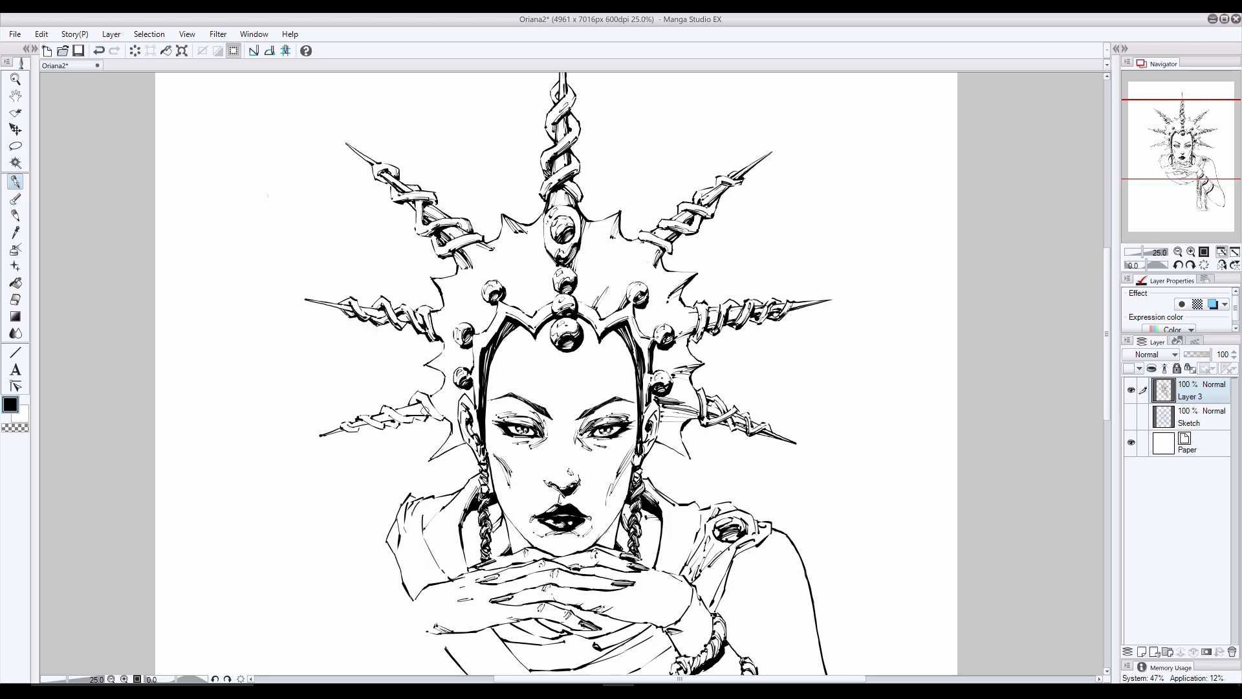
mouse_move(445, 406)
left_mouse_down()
mouse_move(361, 421)
mouse_move(383, 427)
left_mouse_up()
key("ctrl+z")
left_click_drag(344, 426, 359, 429)
- Thicken and hatch the small points along the crown plate's left edge
left_click_drag(434, 279, 458, 303)
left_click_drag(437, 286, 455, 306)
left_click_drag(452, 367, 429, 371)
left_click_drag(456, 370, 443, 377)
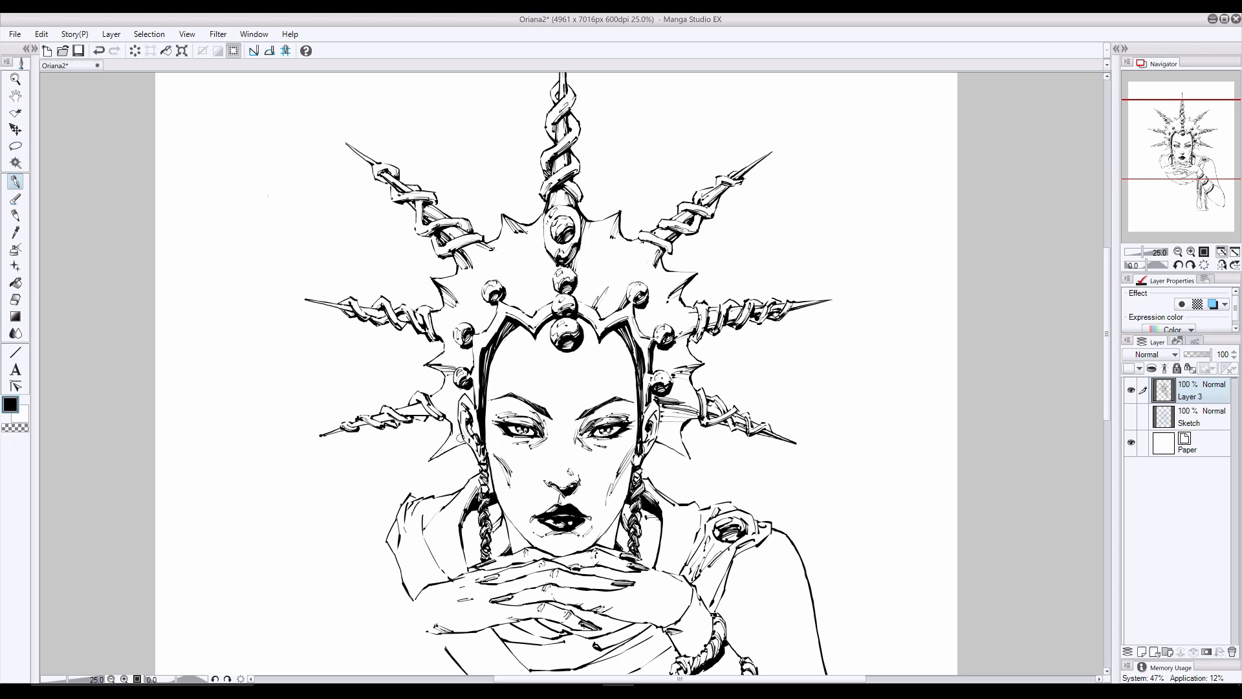
key("ctrl+z")
- Ink shadow strokes on the lowest points of the crown plate on both sides and beside the left middle bead
left_click_drag(462, 437, 432, 460)
left_click_drag(464, 436, 443, 451)
left_click_drag(657, 437, 687, 456)
left_click_drag(658, 438, 683, 459)
left_click_drag(457, 346, 435, 330)
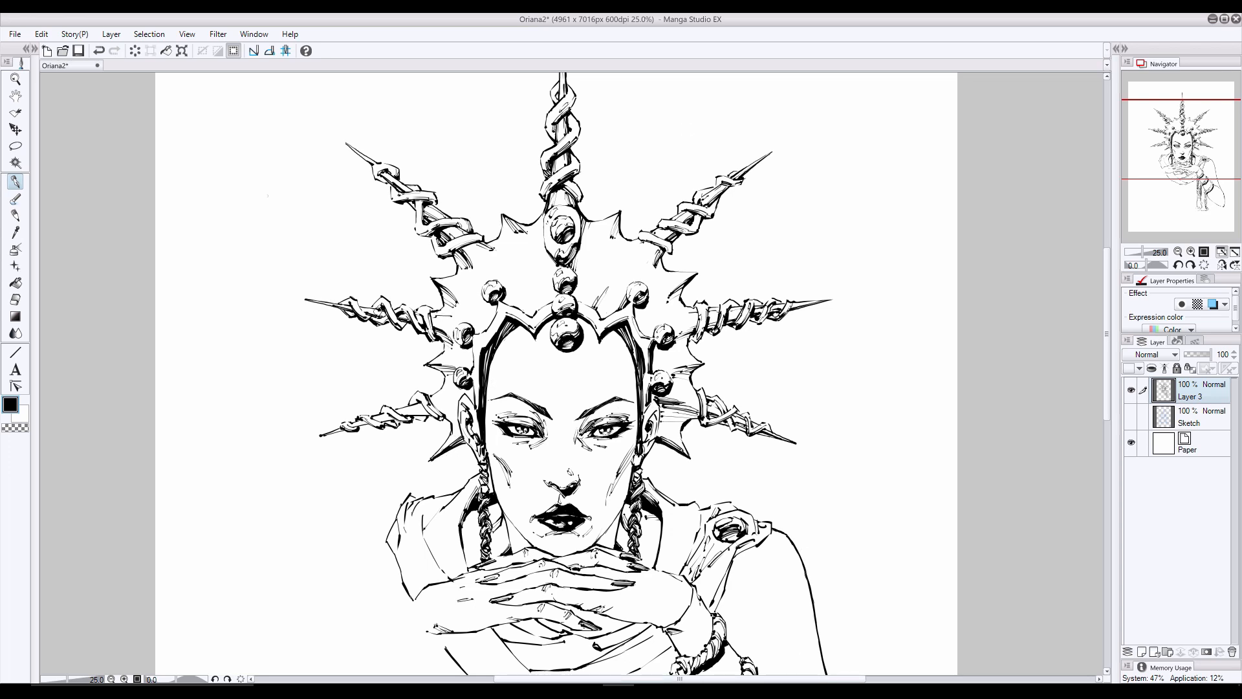
- Add darker accents to the wraps of the two lower left spikes and where the lowest one meets the plate
left_click_drag(363, 308, 380, 315)
left_click_drag(438, 409, 462, 420)
left_click_drag(427, 409, 404, 417)
mouse_move(388, 416)
left_mouse_down()
mouse_move(372, 421)
mouse_move(387, 415)
left_mouse_up()
- Thicken the shadow along the right edge of the central jewel's oval setting
mouse_move(504, 298)
left_mouse_down()
mouse_move(531, 321)
mouse_move(482, 350)
mouse_move(477, 408)
left_mouse_up()
key("ctrl+z")
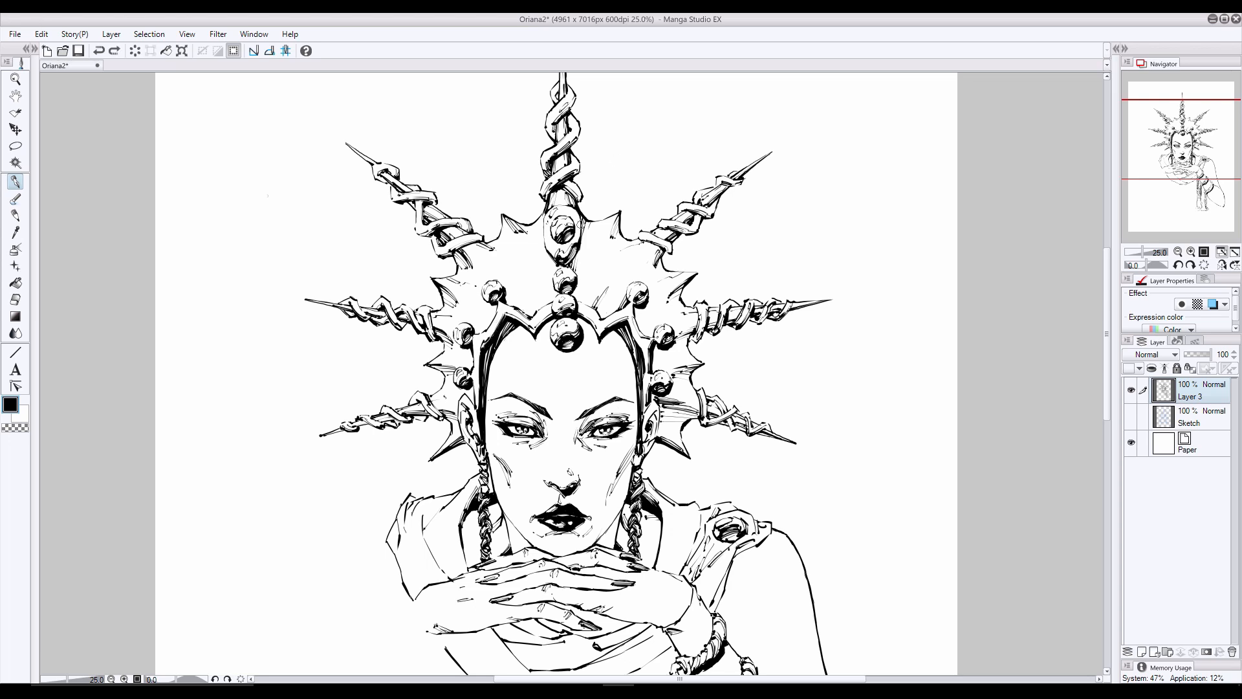
left_click_drag(581, 224, 576, 264)
left_click_drag(582, 226, 570, 266)
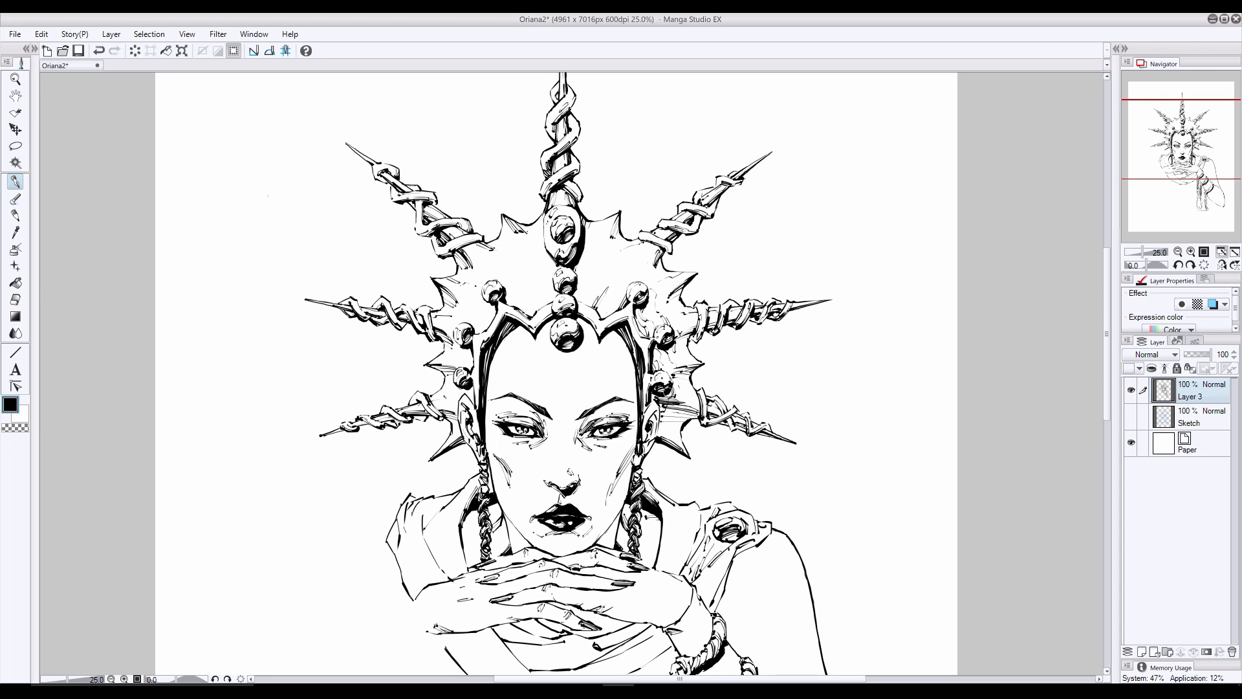
- Add hatching and texture marks to the crown plate around the right-side beads and the lower-right point
left_click_drag(660, 437, 668, 421)
key("ctrl+z")
left_click_drag(653, 349, 678, 387)
key("ctrl+z")
- Ink shadow strokes on the crown plate around and between the left-side beads
key("ctrl+z")
left_click_drag(487, 303, 464, 369)
key("ctrl+z")
key("ctrl+z")
key("ctrl+z")
mouse_move(466, 354)
left_mouse_down()
mouse_move(467, 369)
mouse_move(446, 363)
mouse_move(459, 413)
mouse_move(474, 403)
left_mouse_up()
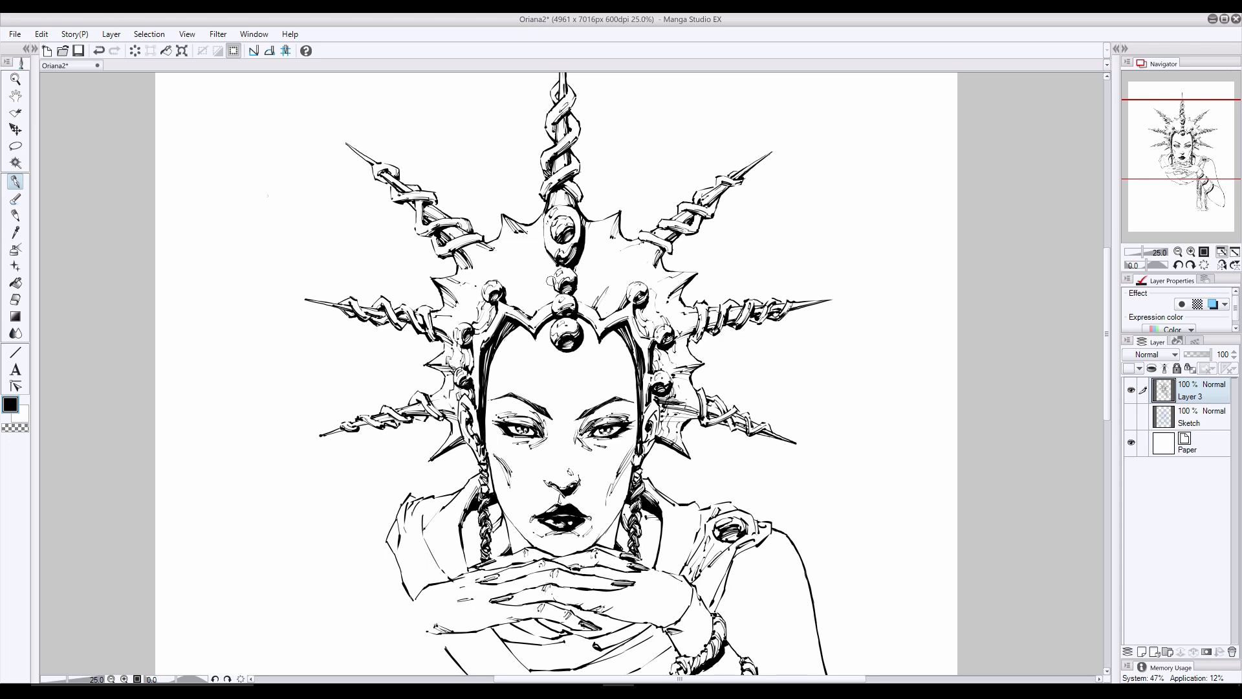
- Draw curved, broken texture lines across the crown plate on both sides of the central bead column
left_click_drag(536, 271, 524, 277)
mouse_move(521, 286)
left_mouse_down()
mouse_move(510, 299)
mouse_move(524, 300)
mouse_move(521, 312)
left_mouse_up()
left_click_drag(608, 316, 578, 299)
mouse_move(603, 316)
left_mouse_down()
mouse_move(589, 304)
mouse_move(597, 276)
left_mouse_up()
- Add small texture and hatching marks along the right side of the crown plate, from the upper point down
left_click_drag(713, 397, 734, 408)
key("ctrl+z")
mouse_move(619, 214)
left_mouse_down()
mouse_move(612, 237)
mouse_move(654, 263)
mouse_move(667, 297)
left_mouse_up()
mouse_move(693, 347)
left_mouse_down()
mouse_move(692, 294)
mouse_move(678, 374)
left_mouse_up()
key("ctrl+z")
left_click_drag(681, 367, 672, 375)
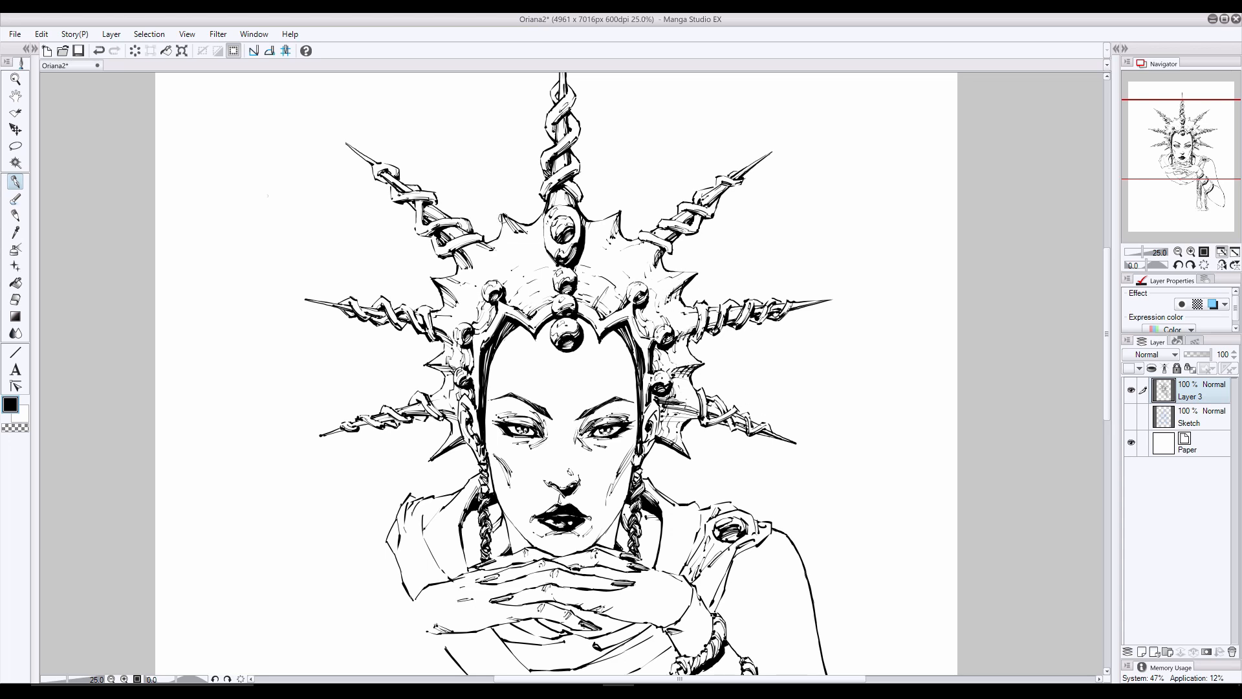
- Hatch the crown plate's upper-left point and the left edge beneath the upper-left spike
left_click_drag(510, 224, 527, 233)
mouse_move(456, 251)
left_mouse_down()
mouse_move(472, 267)
mouse_move(445, 303)
left_mouse_up()
left_click_drag(445, 288, 459, 310)
- Darken the hatching on the crown plate's lower-right section beside the lowest bead
left_click_drag(685, 405, 669, 418)
left_click_drag(678, 405, 661, 417)
left_click_drag(467, 319, 478, 329)
key("ctrl+z")
mouse_move(702, 408)
left_mouse_down()
mouse_move(681, 437)
mouse_move(714, 418)
left_mouse_up()
key("ctrl+z")
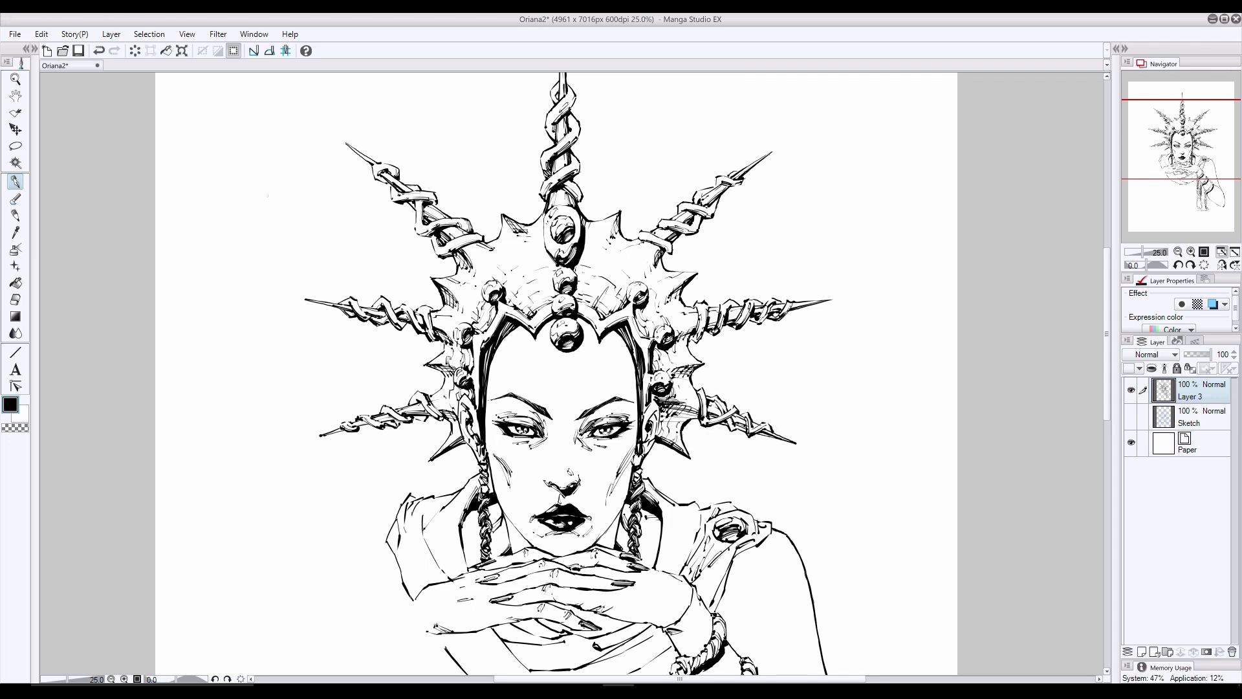
- Retouch the ink on the crown plate's left point and the upper-left spike, erasing stray marks
mouse_move(703, 364)
left_mouse_down()
mouse_move(689, 348)
mouse_move(698, 355)
left_mouse_up()
key("ctrl+z")
key("e")
key("ctrl+z")
left_click(16, 181)
key("ctrl+z")
left_click_drag(425, 366, 441, 375)
left_click_drag(435, 205, 435, 199)
left_click(16, 301)
left_click(16, 182)
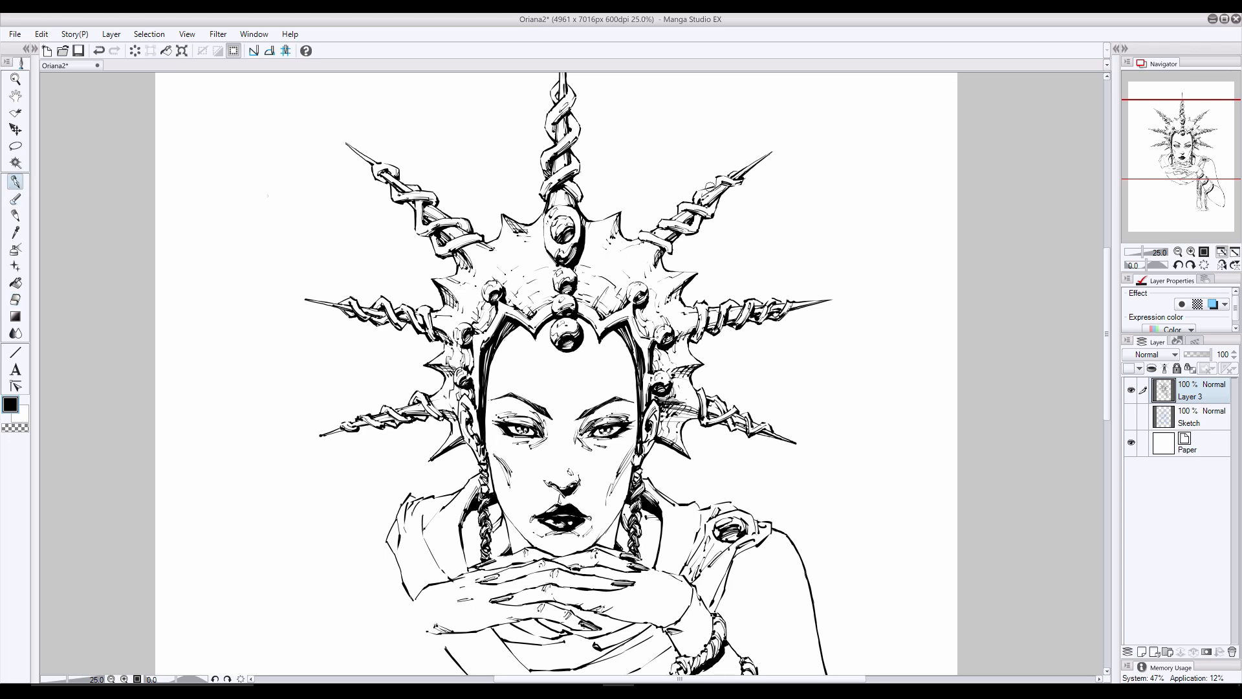
- Clean up the base of the upper-right spike, ink the plate between the lower left beads, and save the drawing
left_click(15, 299)
left_click_drag(644, 233, 647, 239)
left_click(15, 182)
mouse_move(462, 367)
left_mouse_down()
mouse_move(467, 377)
mouse_move(464, 346)
left_mouse_up()
left_click(15, 300)
left_click(15, 182)
key("ctrl+z")
key("ctrl+s")
- Darken the left inner edge of the central jewel's setting and erase a highlight beside the jewel
left_click_drag(571, 292, 563, 299)
left_click_drag(544, 221, 550, 252)
key("e")
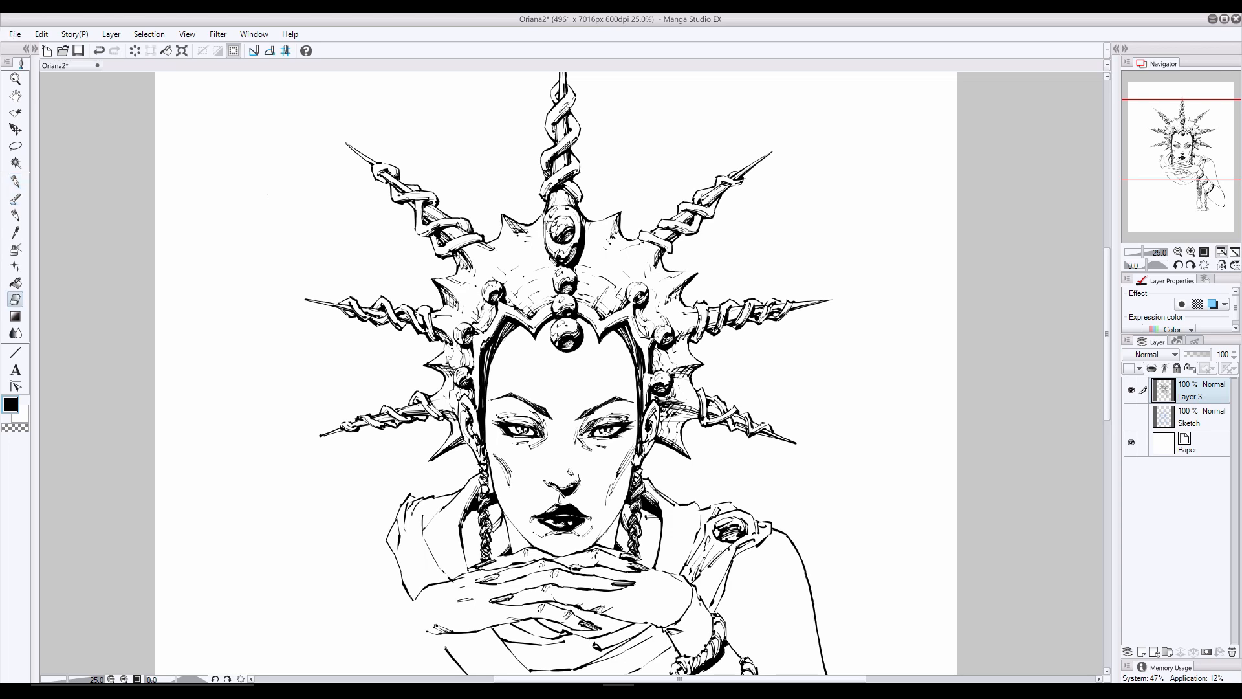
left_click_drag(553, 234, 557, 220)
- Touch up the wraps near the tip of the upper-right spike and save the drawing
key("p")
left_click_drag(720, 183, 704, 194)
key("e")
key("ctrl+z")
key("ctrl+s")
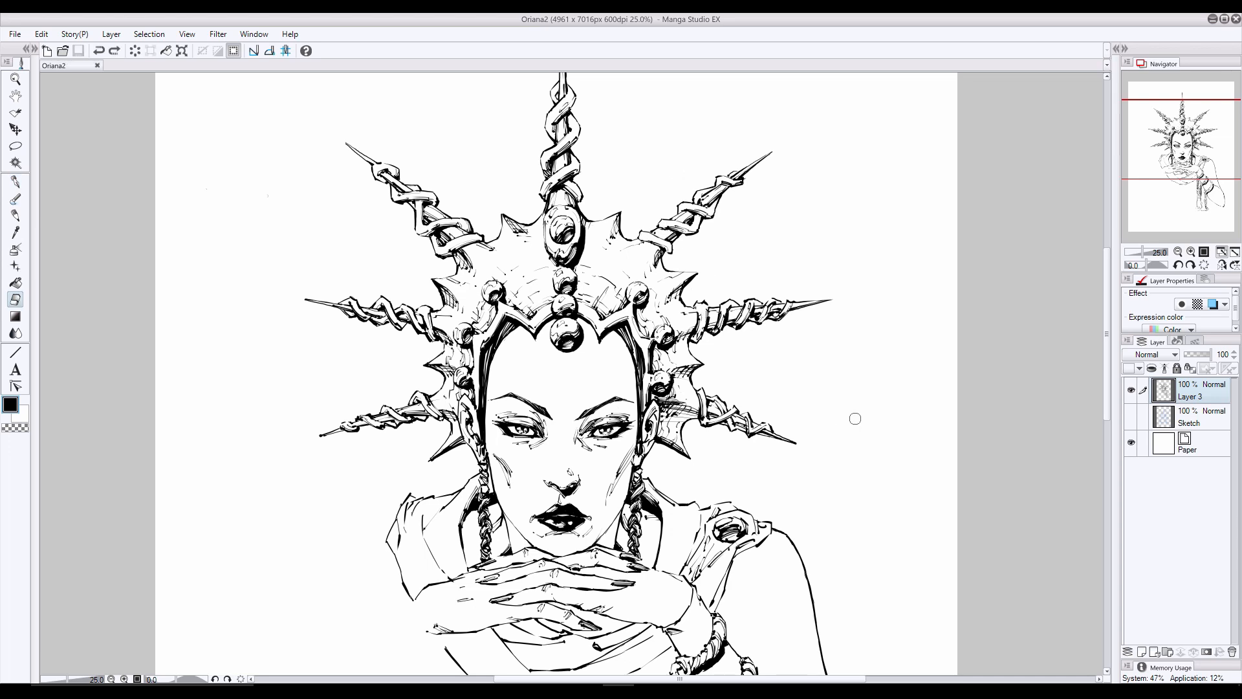
- Erase and redraw the small beads at the top of both braided earrings
left_click_drag(476, 461, 481, 463)
key("p")
left_click_drag(634, 458, 637, 465)
left_click_drag(477, 452, 485, 461)
key("e")
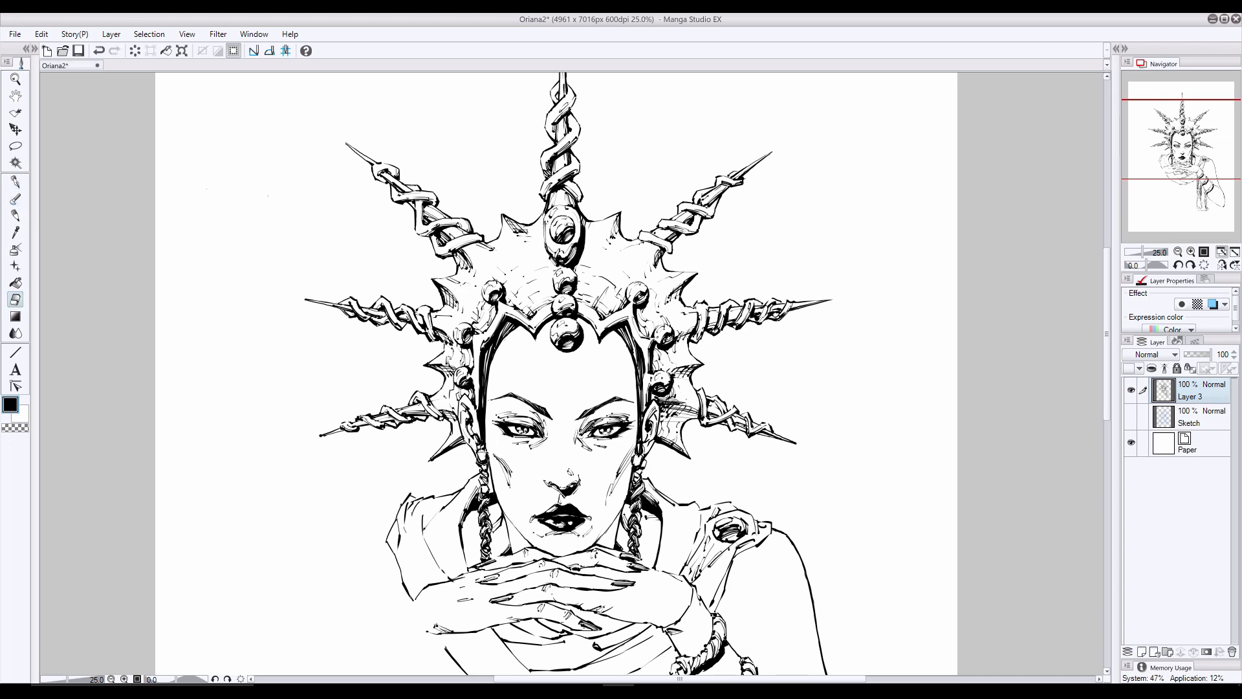
- Touch up the lower-left edge of the large forehead bead with ink and eraser
key("p")
key("ctrl+z")
left_click_drag(553, 344, 558, 348)
key("e")
key("p")
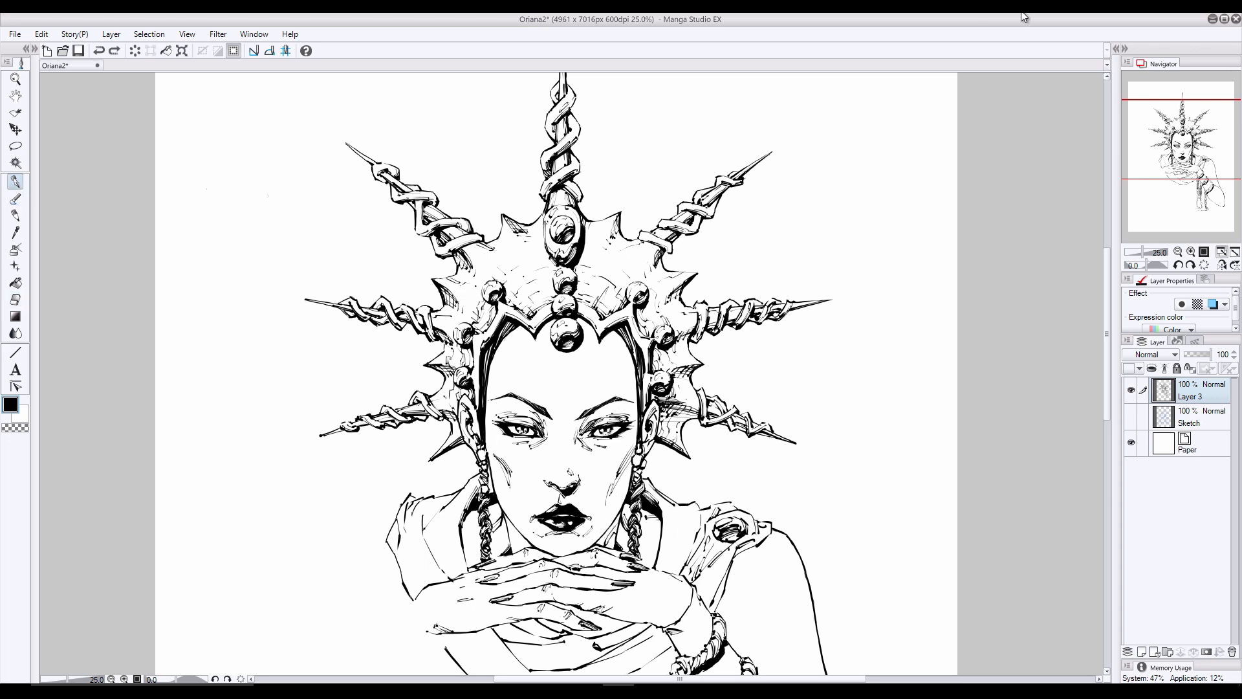
- Retouch the ink strokes along the jaw and neck just above the clasped hands
key("ctrl+z")
mouse_move(619, 525)
left_mouse_down()
mouse_move(596, 545)
mouse_move(608, 539)
left_mouse_up()
key("ctrl+z")
key("ctrl+z")
scroll(556, 375, "down", 3)
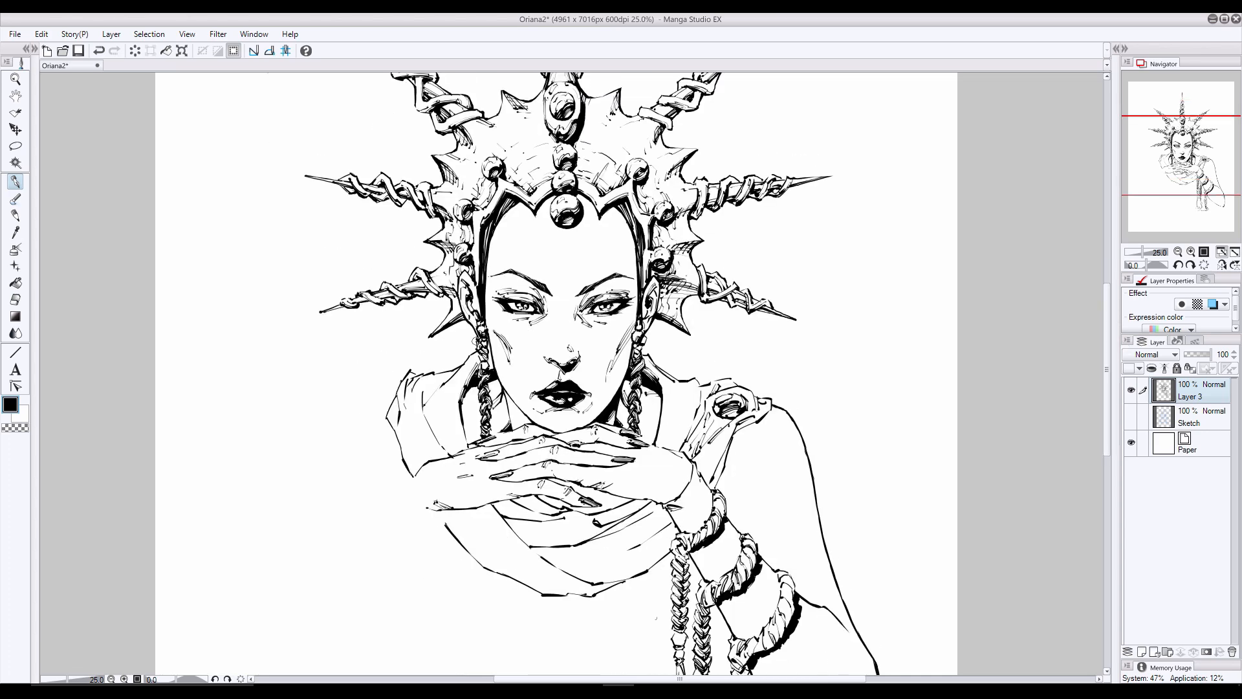
key("e")
left_click(15, 181)
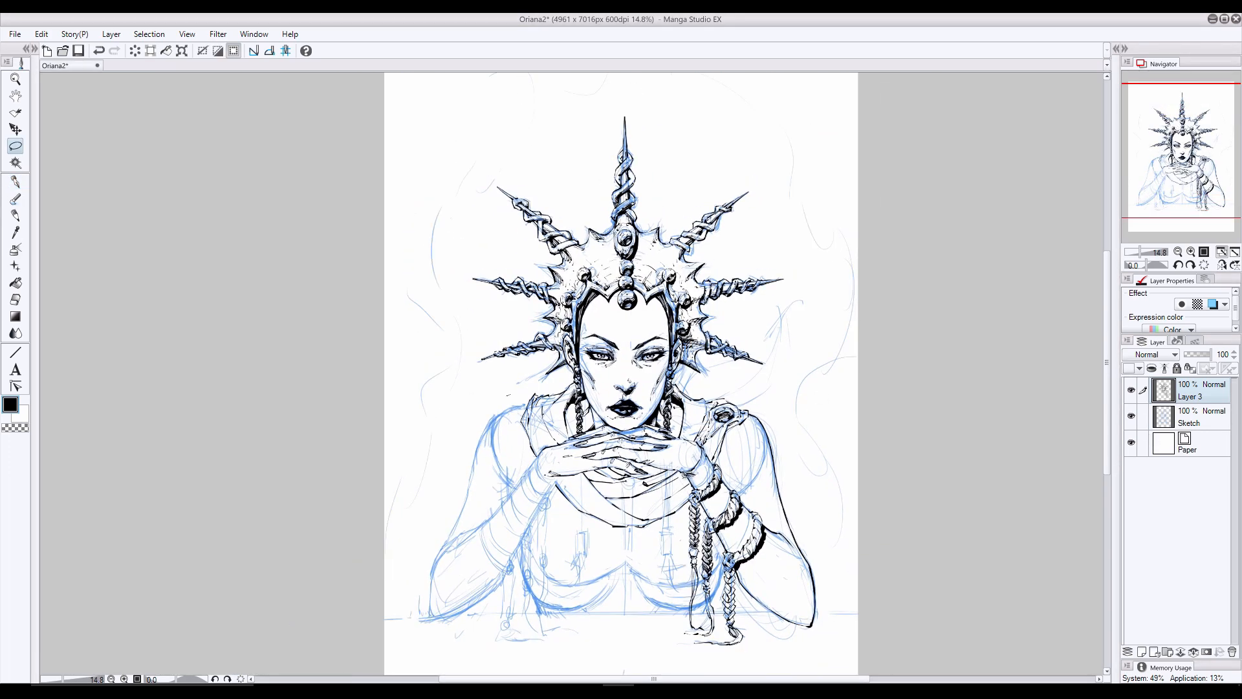
- Select the head and the whole spiked crown with a freehand lasso outline
mouse_move(482, 147)
left_mouse_down()
mouse_move(725, 392)
mouse_move(714, 397)
left_mouse_up()
key("ctrl+d")
mouse_move(677, 383)
left_mouse_down()
mouse_move(566, 428)
mouse_move(738, 392)
mouse_move(680, 382)
left_mouse_up()
- Scale up the selected head and crown, apply the transform, deselect, and hide the Sketch layer to check the inks
key("ctrl+t")
left_click_drag(807, 81, 815, 62)
left_click_drag(787, 445, 820, 438)
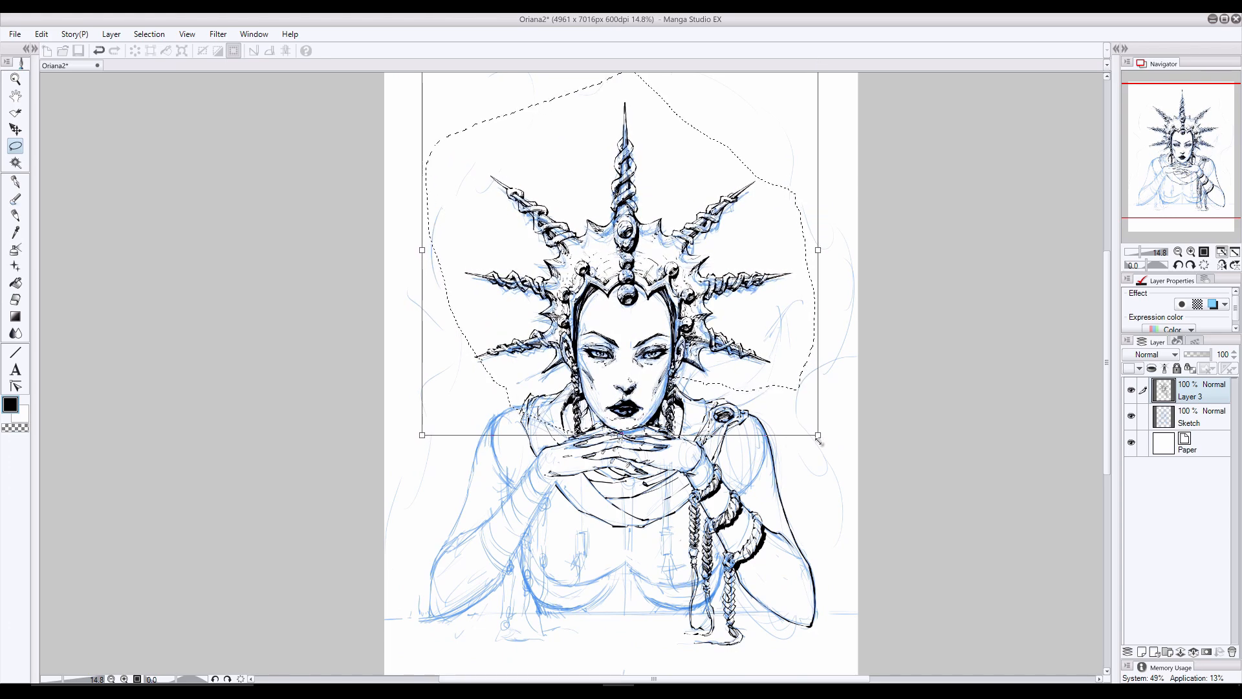
left_click_drag(899, 432, 895, 431)
key("Return")
key("ctrl+d")
scroll(752, 360, "up", 3)
scroll(526, 365, "up", 3)
left_click(1131, 416)
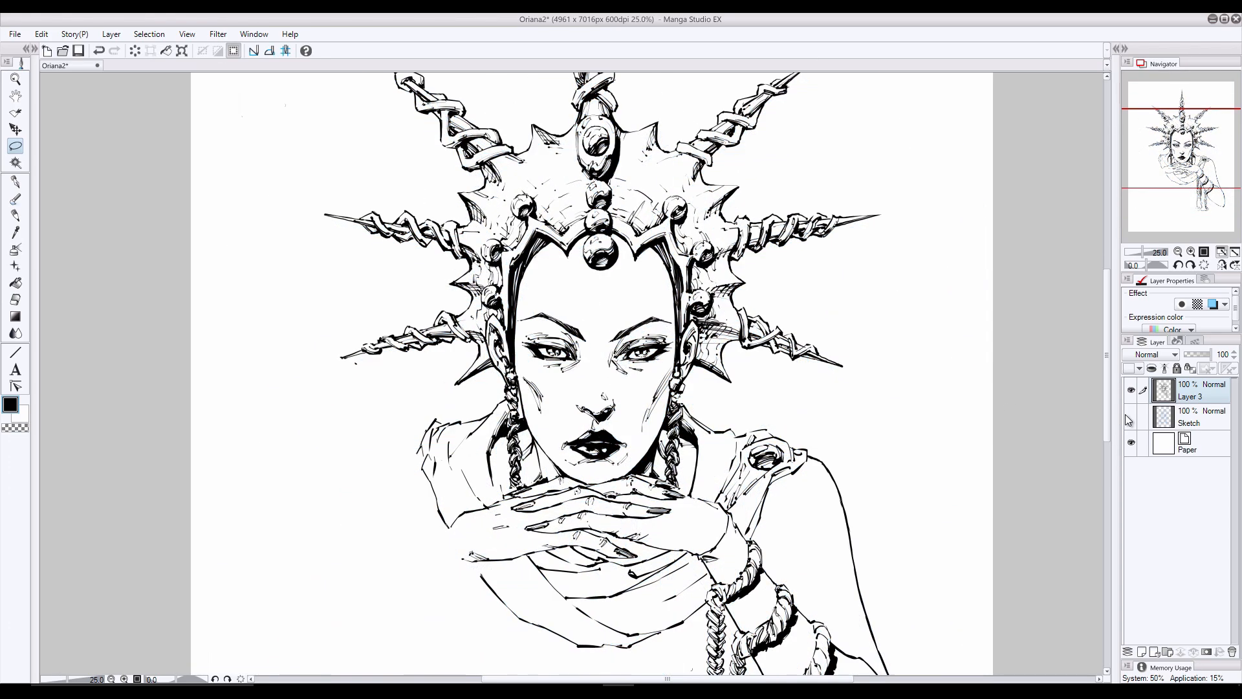
- Show the Sketch layer again and undo the enlargement of the head and crown
left_click(1131, 416)
scroll(825, 377, "down", 4)
left_click_drag(827, 378, 823, 345)
key("ctrl+z")
key("ctrl+z")
key("ctrl+d")
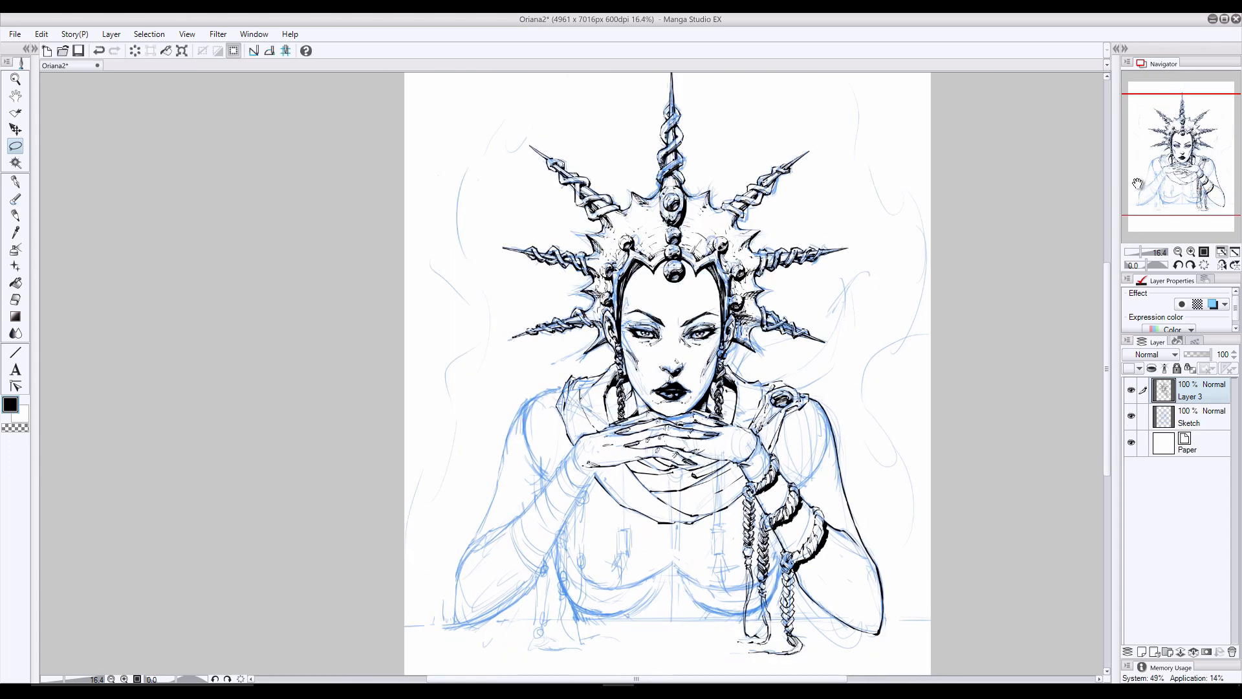
- Restore the lasso selection, try another slight enlargement of the head and crown, and undo it
key("ctrl+z")
key("ctrl+t")
left_click_drag(876, 419, 882, 426)
left_click_drag(771, 433, 771, 427)
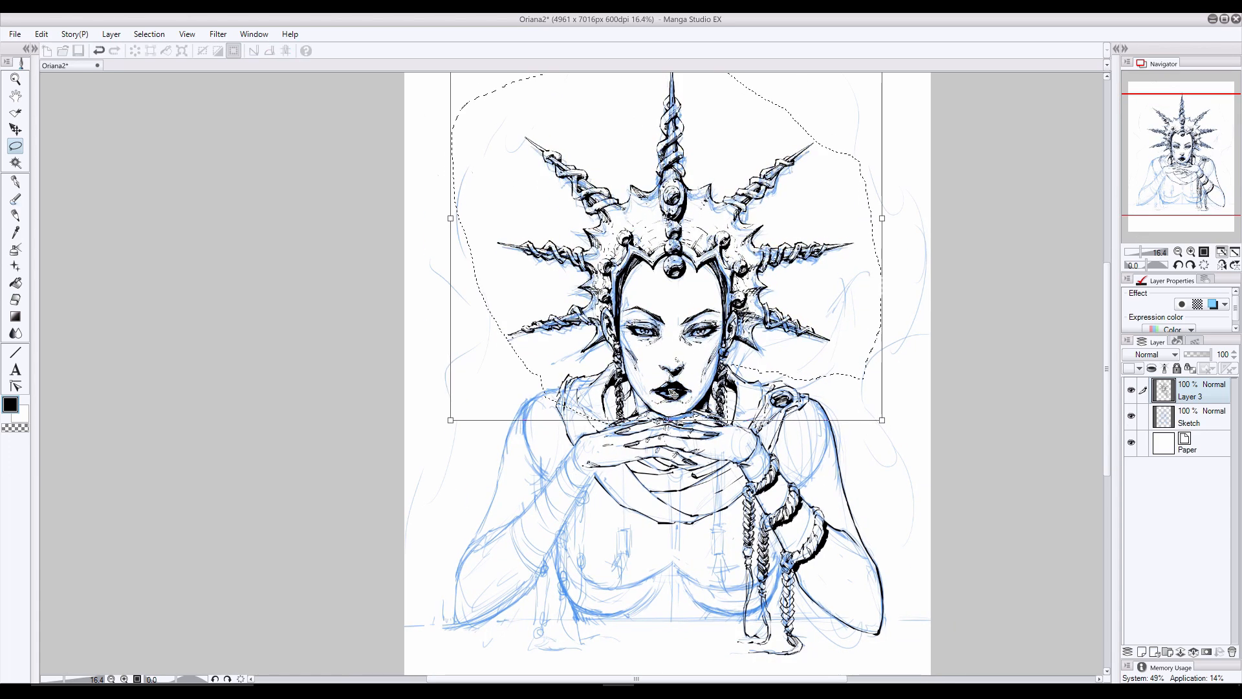
key("Return")
key("ctrl+d")
key("ctrl+z")
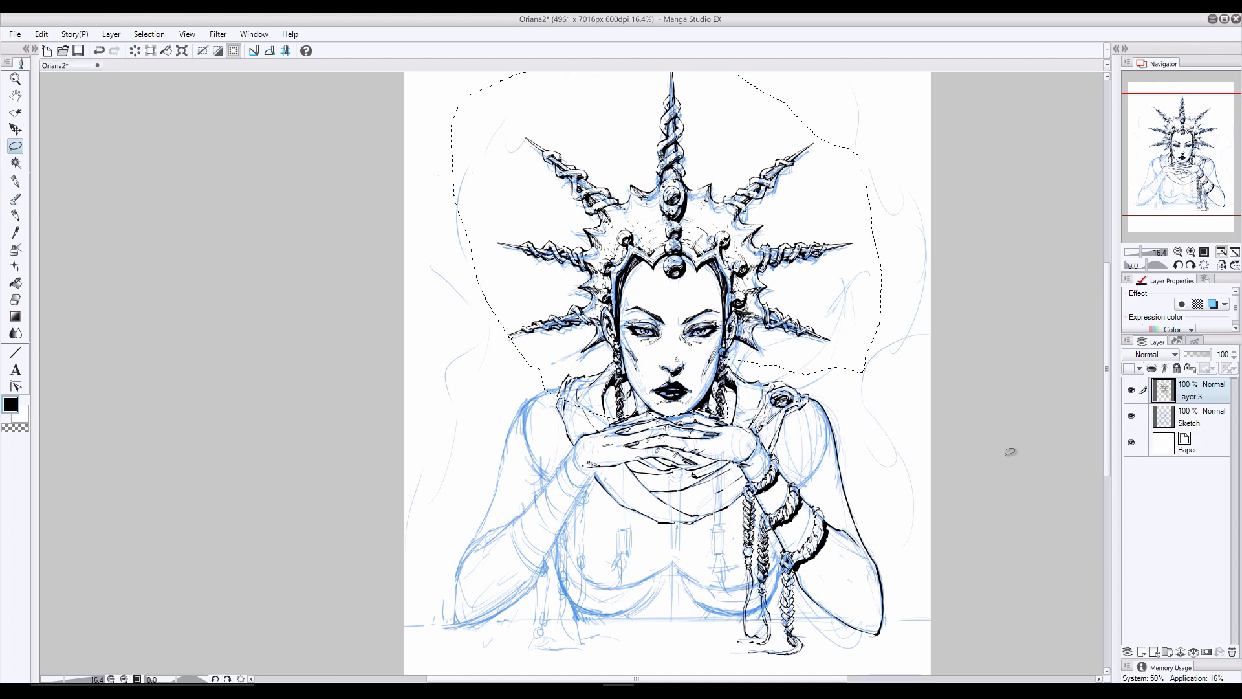
key("ctrl+z")
- Enlarge the selected head and crown slightly, apply and deselect, and check the inks with the Sketch layer briefly hidden
key("ctrl+t")
left_click_drag(876, 419, 820, 420)
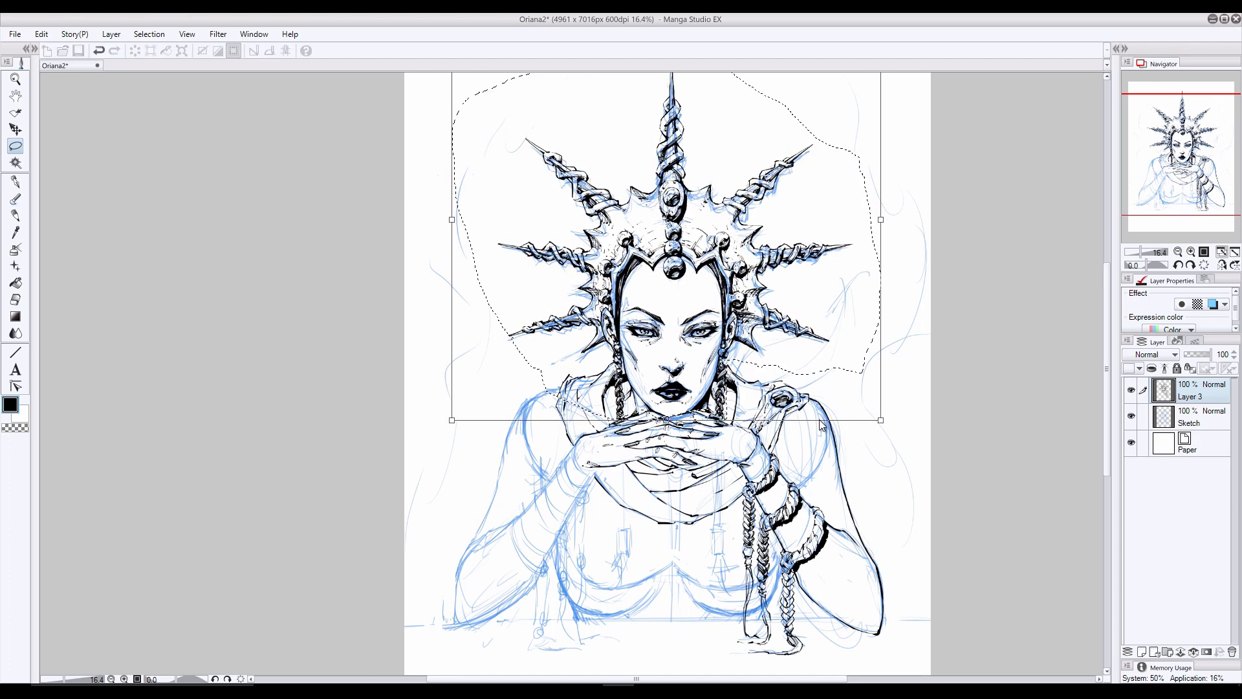
key("Return")
key("ctrl+d")
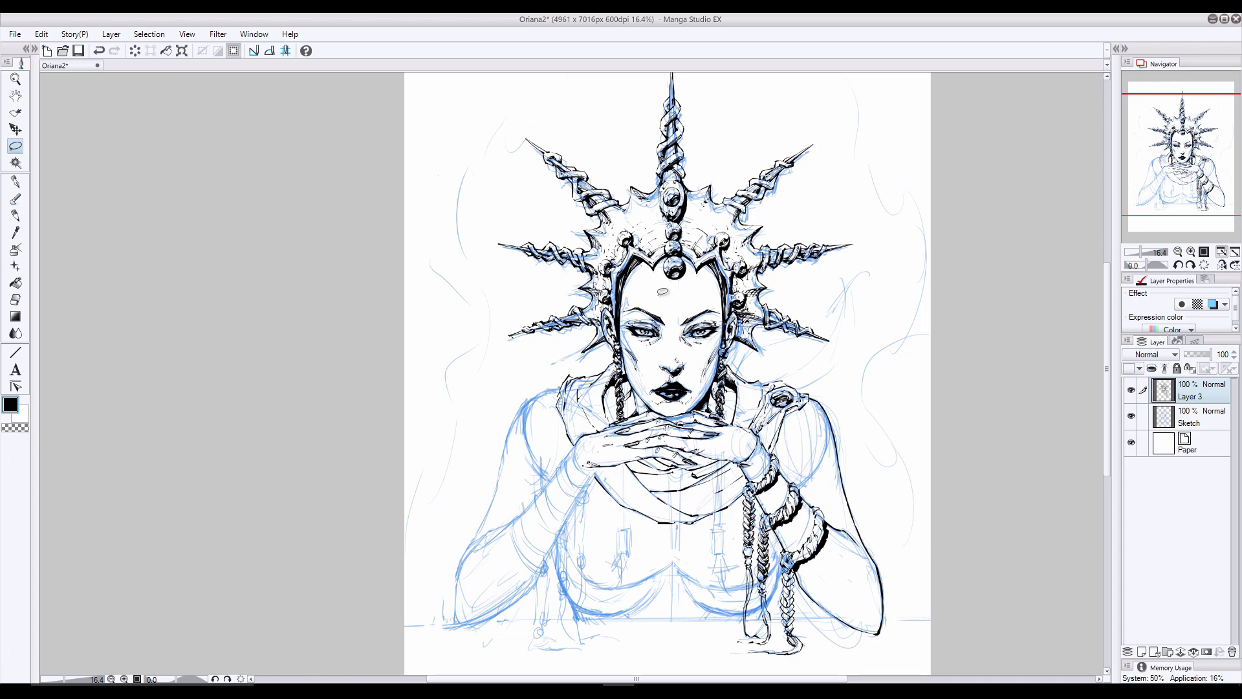
scroll(662, 292, "up", 1)
left_click(1130, 417)
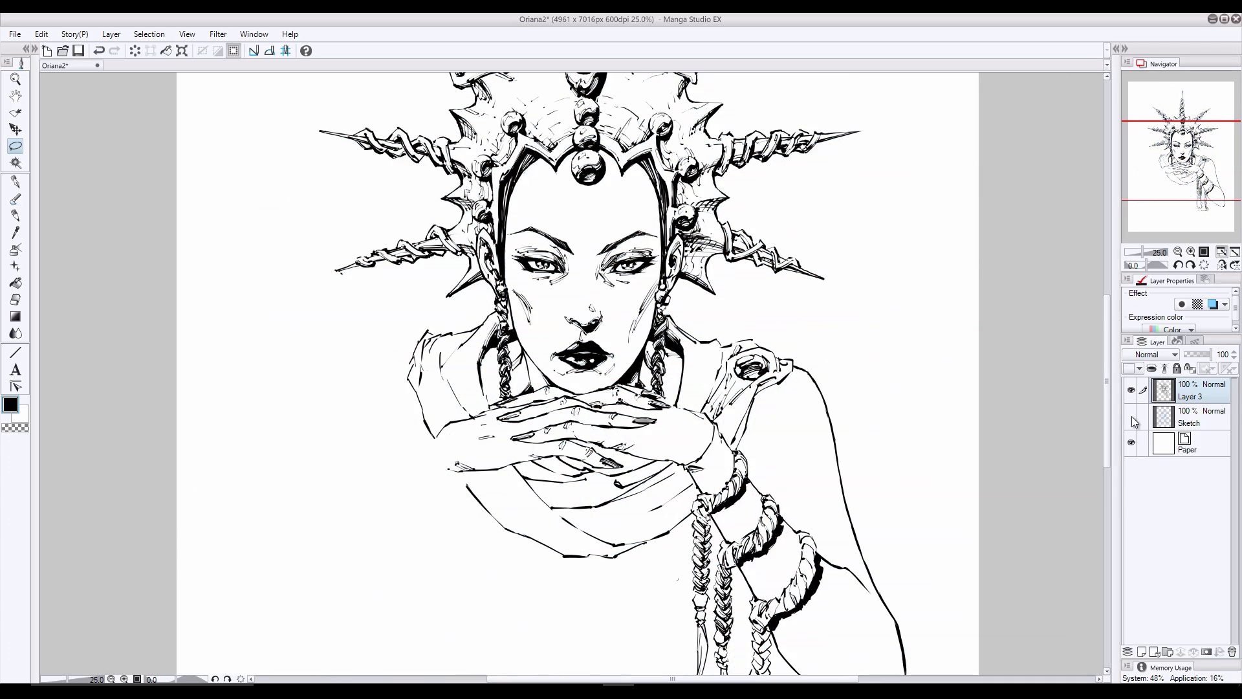
left_click(1132, 417)
- Ink the outer contour of the arm on the picture's left side over the sketch, from shoulder down to elbow
left_click_drag(1107, 314, 1106, 344)
key("p")
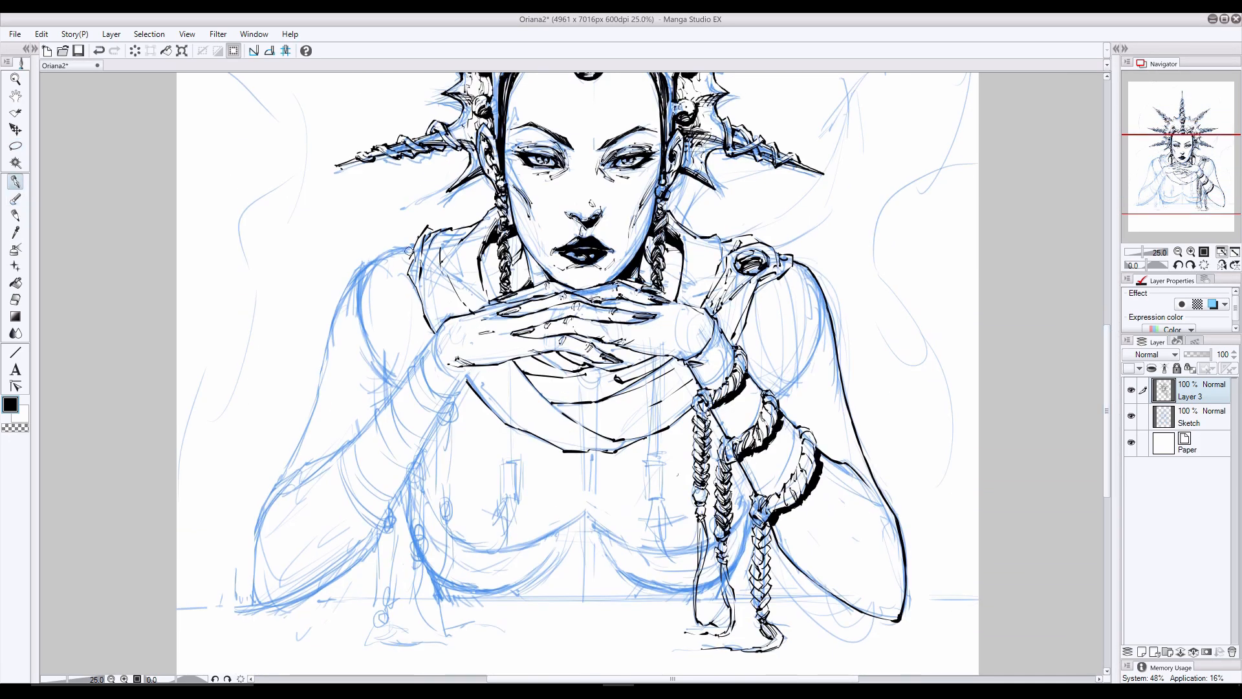
mouse_move(375, 252)
left_mouse_down()
mouse_move(335, 317)
mouse_move(260, 516)
mouse_move(264, 610)
left_mouse_up()
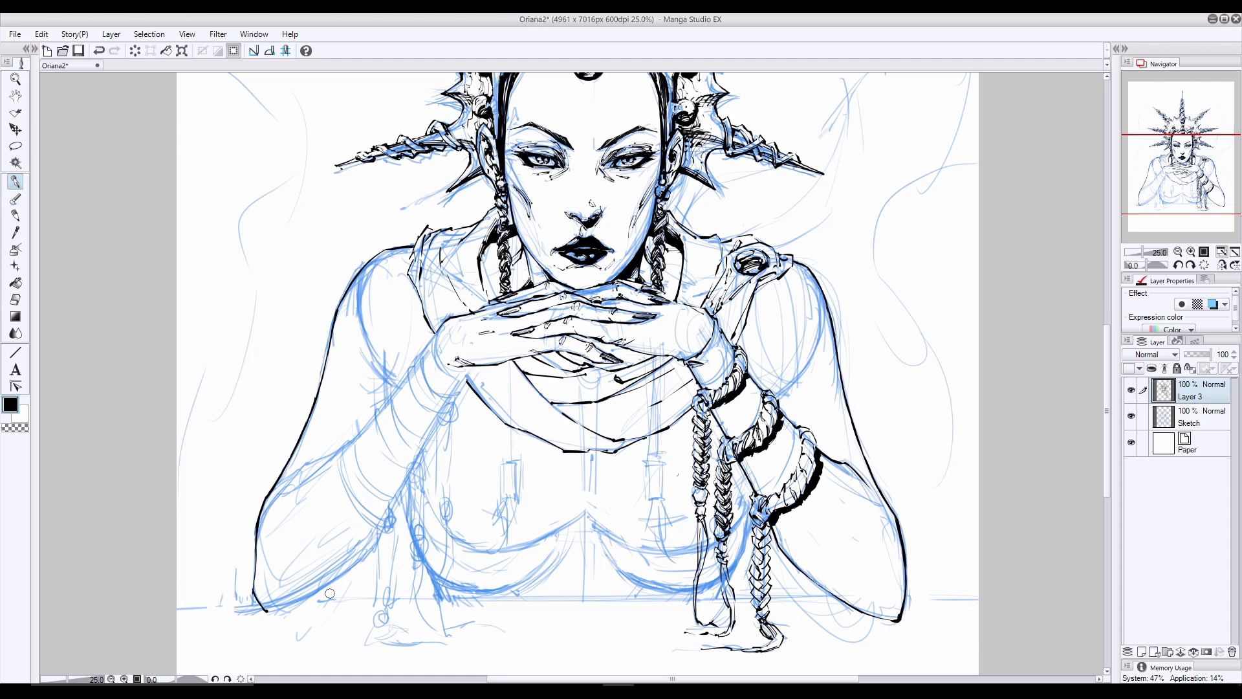
left_click_drag(372, 289, 393, 357)
key("ctrl+z")
left_click(1131, 416)
left_click(1131, 416)
- Ink the left wrist's edges and the braided cord hanging from it, following the sketch
left_click_drag(477, 366, 454, 395)
left_click_drag(435, 334, 421, 355)
mouse_move(422, 355)
left_mouse_down()
mouse_move(449, 395)
mouse_move(409, 369)
mouse_move(417, 397)
mouse_move(455, 415)
mouse_move(441, 406)
mouse_move(446, 420)
mouse_move(454, 413)
mouse_move(438, 422)
mouse_move(451, 445)
mouse_move(439, 453)
mouse_move(451, 451)
mouse_move(437, 461)
mouse_move(451, 460)
mouse_move(435, 492)
mouse_move(452, 514)
mouse_move(447, 626)
left_mouse_up()
key("ctrl+z")
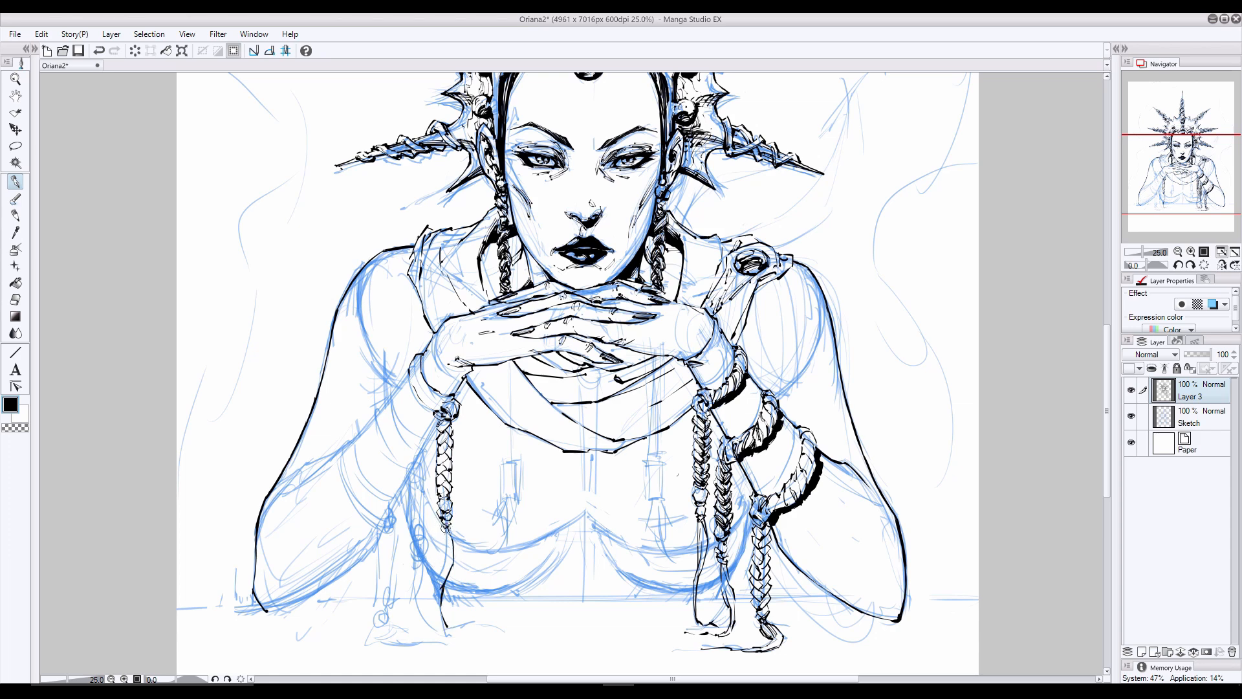
- Ink the loose strands below the left wrist's braid, ending in a tassel resting on the table
left_click_drag(446, 529, 436, 594)
key("ctrl+z")
mouse_move(435, 592)
left_mouse_down()
mouse_move(450, 526)
mouse_move(435, 607)
mouse_move(442, 627)
mouse_move(480, 626)
left_mouse_up()
key("ctrl+z")
left_click_drag(447, 553, 441, 607)
left_click_drag(453, 549, 441, 588)
key("ctrl+z")
key("ctrl+z")
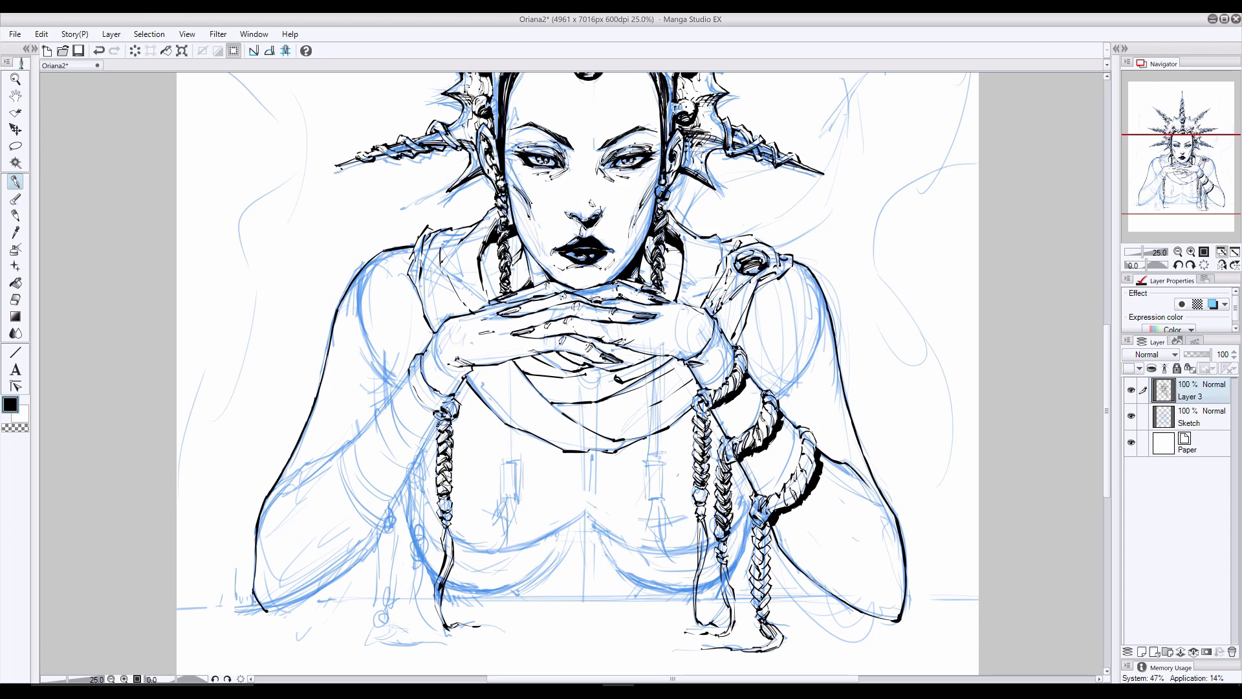
- Ink the rope band around the left wrist and the second hanging braid with its loose strands beside the first
key("ctrl+z")
left_click_drag(448, 477, 439, 489)
mouse_move(417, 380)
left_mouse_down()
mouse_move(445, 397)
mouse_move(414, 364)
mouse_move(429, 388)
mouse_move(422, 410)
mouse_move(387, 404)
mouse_move(414, 447)
mouse_move(405, 472)
left_mouse_up()
key("ctrl+z")
mouse_move(415, 451)
left_mouse_down()
mouse_move(423, 484)
mouse_move(408, 498)
mouse_move(413, 514)
mouse_move(423, 509)
mouse_move(412, 525)
mouse_move(425, 519)
mouse_move(408, 592)
mouse_move(429, 629)
left_mouse_up()
key("ctrl+z")
key("ctrl+z")
key("ctrl+z")
mouse_move(417, 590)
left_mouse_down()
mouse_move(433, 629)
mouse_move(415, 617)
mouse_move(450, 634)
mouse_move(420, 633)
mouse_move(414, 607)
left_mouse_up()
key("ctrl+z")
key("ctrl+z")
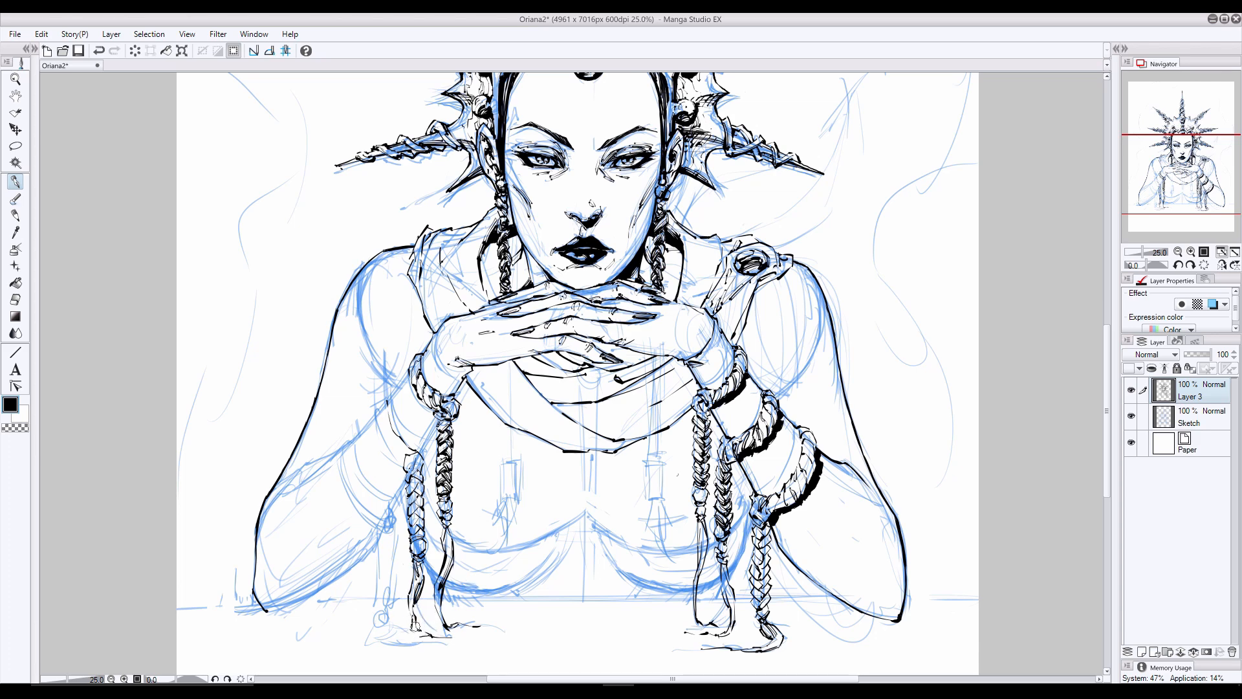
- Ink the left forearm's second rope band and the outermost hanging braid, ending in loose strands on the table
mouse_move(385, 399)
left_mouse_down()
mouse_move(376, 438)
mouse_move(397, 450)
mouse_move(370, 413)
mouse_move(394, 459)
left_mouse_up()
key("ctrl+z")
mouse_move(387, 409)
left_mouse_down()
mouse_move(392, 449)
mouse_move(375, 431)
mouse_move(381, 505)
left_mouse_up()
mouse_move(349, 441)
left_mouse_down()
mouse_move(347, 498)
mouse_move(376, 522)
left_mouse_up()
left_click_drag(396, 509, 391, 533)
mouse_move(374, 523)
left_mouse_down()
mouse_move(375, 590)
mouse_move(384, 637)
mouse_move(464, 643)
left_mouse_up()
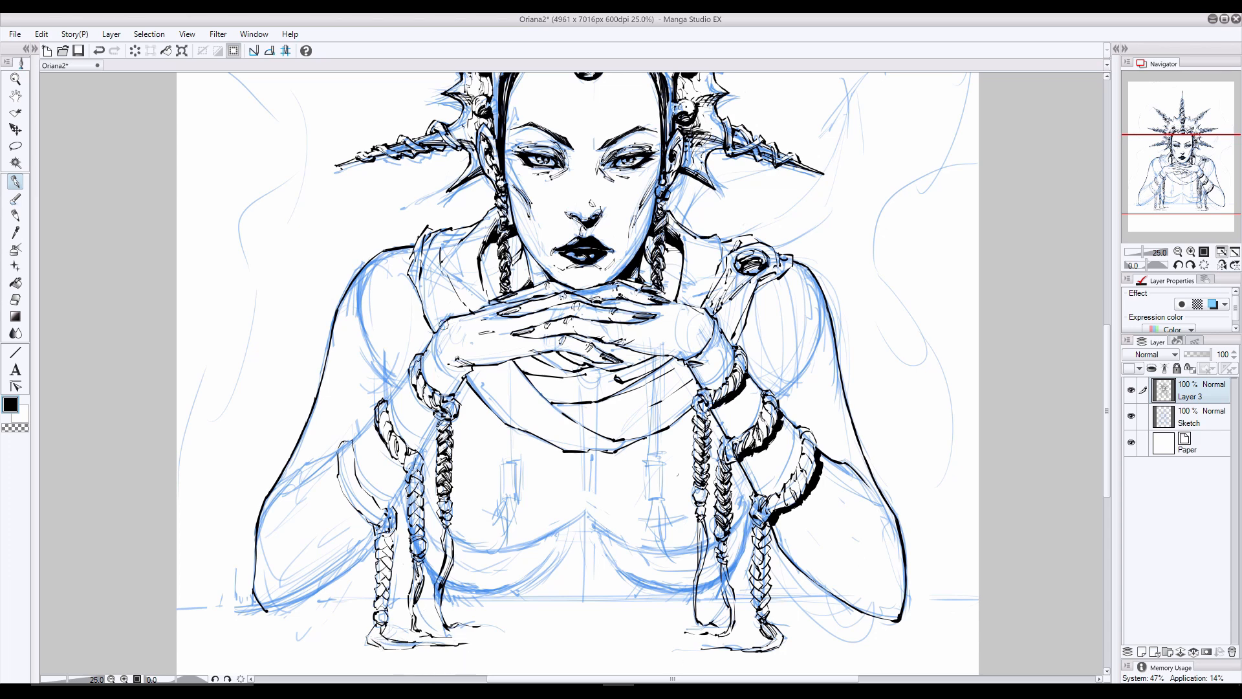
- Ink the left forearm's edges between the bands, its upper contour toward the elbow, and the twists of the third rope band
mouse_move(438, 329)
left_mouse_down()
mouse_move(455, 363)
mouse_move(389, 401)
mouse_move(421, 451)
mouse_move(391, 506)
left_mouse_up()
left_click_drag(374, 418, 353, 442)
left_click_drag(338, 451, 308, 462)
left_click_drag(306, 462, 282, 495)
key("ctrl+z")
key("ctrl+z")
left_click_drag(337, 452, 279, 497)
mouse_move(365, 500)
left_mouse_down()
mouse_move(378, 520)
mouse_move(362, 514)
mouse_move(357, 480)
left_mouse_up()
mouse_move(344, 478)
left_mouse_down()
mouse_move(354, 466)
mouse_move(360, 511)
left_mouse_up()
left_click_drag(339, 463, 350, 444)
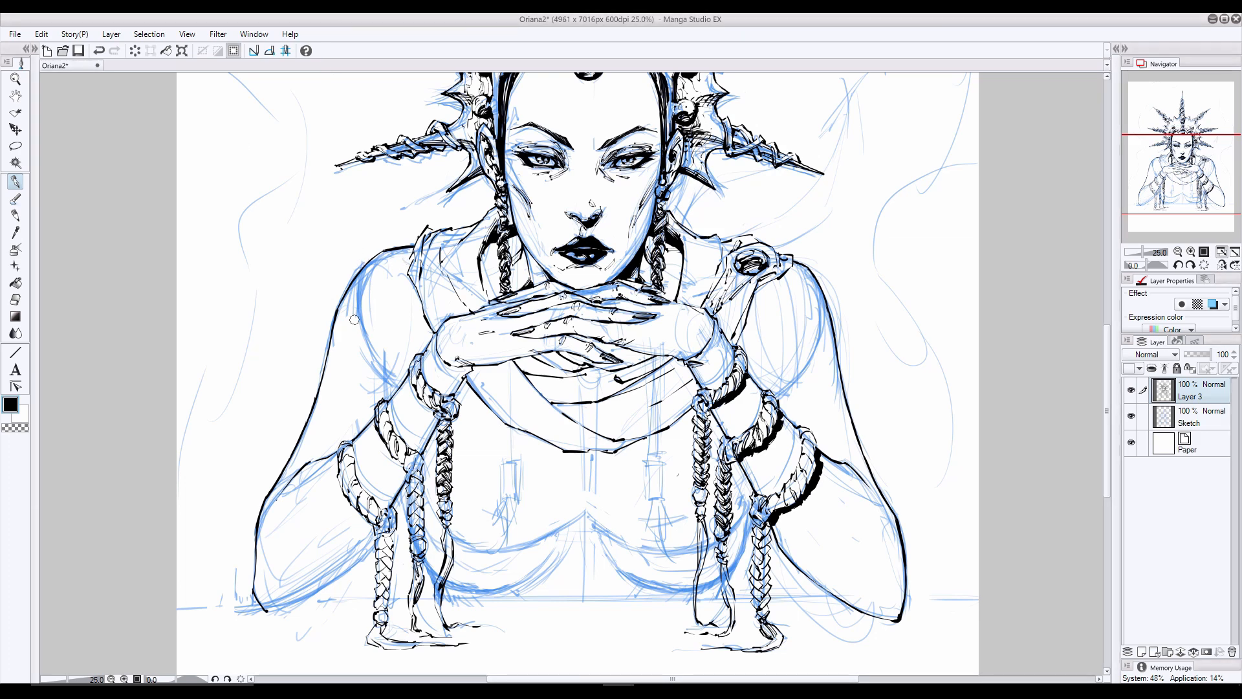
- Ink the curved inner shoulder lines on both upper arms, erasing and redrawing the one on the picture's left
mouse_move(358, 271)
left_mouse_down()
mouse_move(367, 341)
mouse_move(391, 382)
left_mouse_up()
left_click_drag(822, 301, 782, 398)
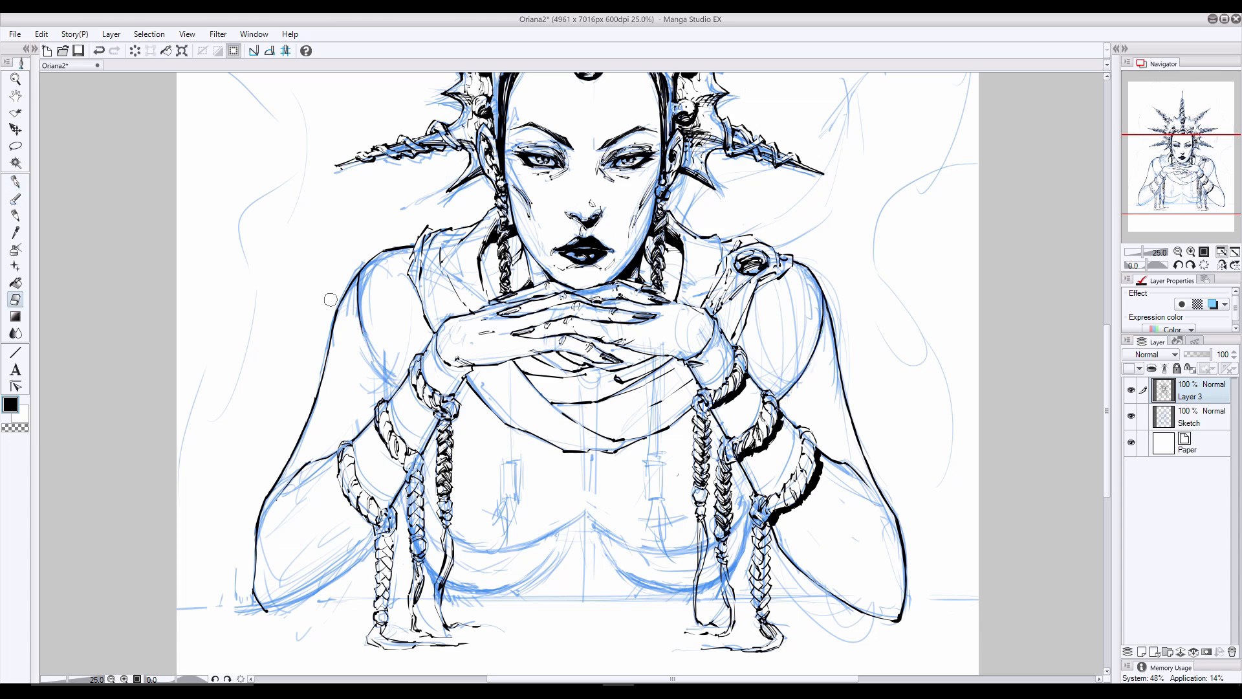
mouse_move(353, 278)
left_mouse_down()
mouse_move(356, 326)
mouse_move(395, 391)
left_mouse_up()
key("e")
mouse_move(361, 322)
left_mouse_down()
mouse_move(360, 279)
mouse_move(366, 353)
left_mouse_up()
mouse_move(355, 286)
left_mouse_down()
mouse_move(368, 361)
mouse_move(354, 322)
mouse_move(395, 392)
left_mouse_up()
left_click(15, 183)
- Ink the two thin braids hanging below the hands, one on each side of the draped collar
mouse_move(512, 365)
left_mouse_down()
mouse_move(512, 459)
mouse_move(508, 369)
left_mouse_up()
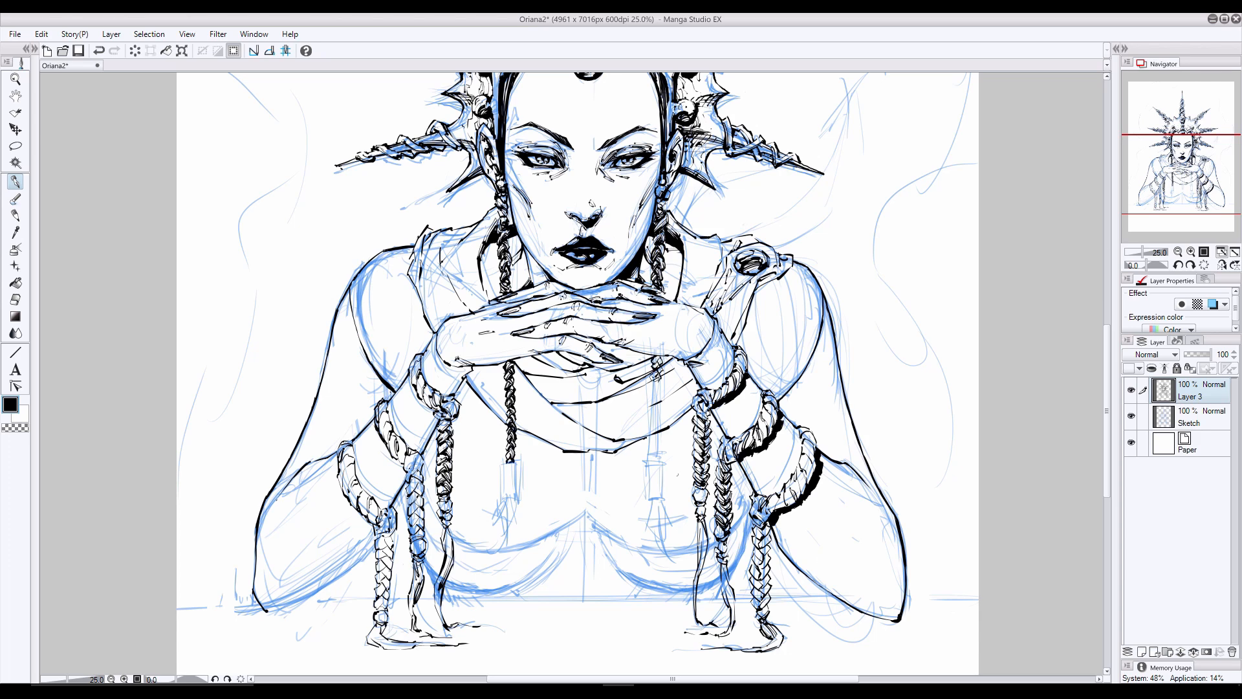
mouse_move(653, 397)
left_mouse_down()
mouse_move(651, 463)
mouse_move(652, 407)
left_mouse_up()
key("e")
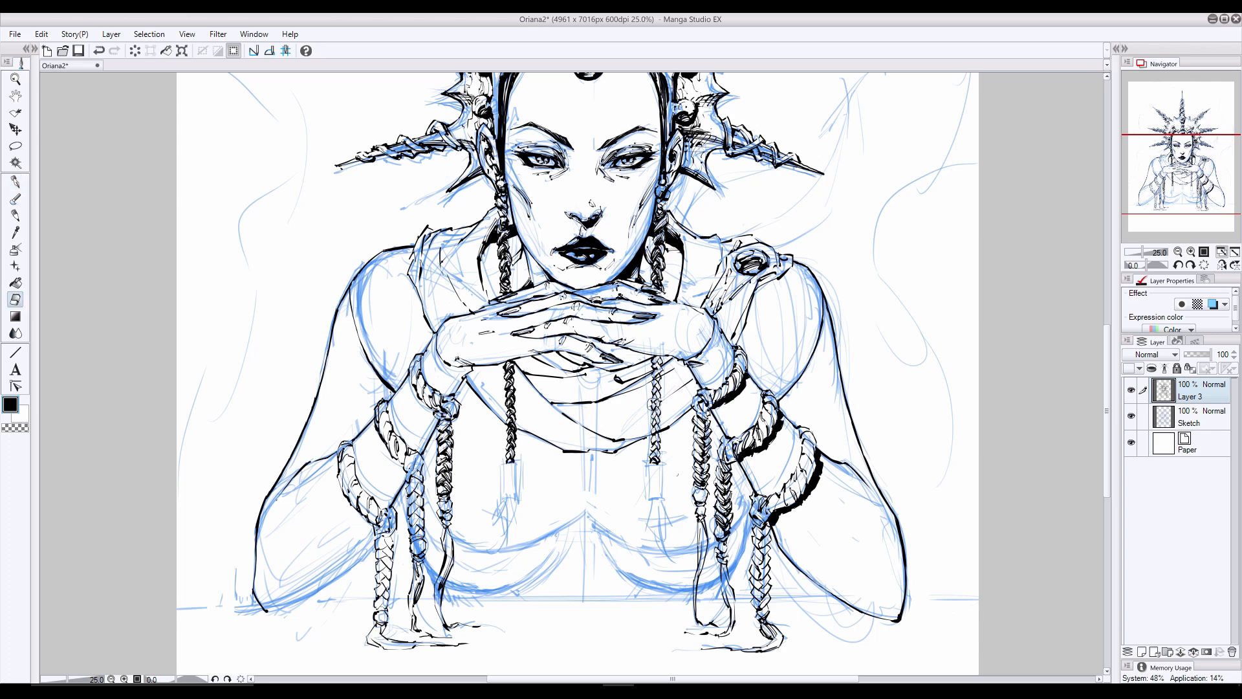
key("p")
key("ctrl+z")
left_click_drag(657, 418, 652, 427)
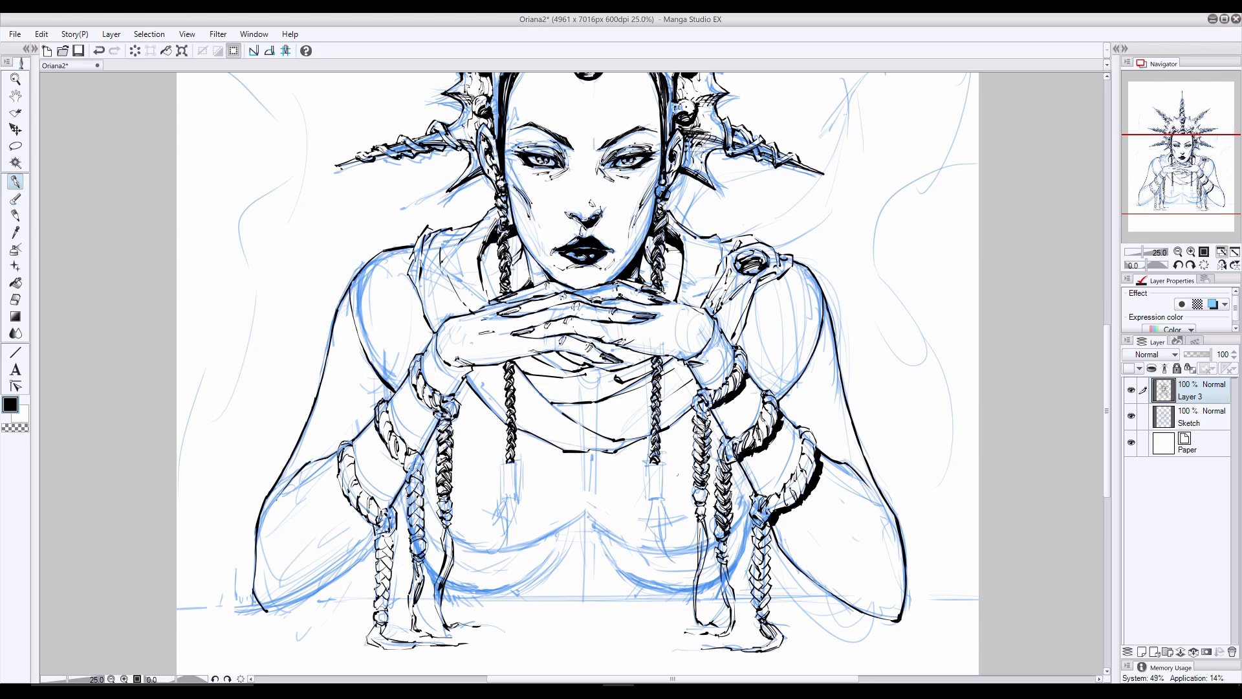
- Add a new raster layer above the inks, return to Layer 3, and ink fold shadows in the collar's left half
key("ctrl+shift+n")
key("alt+[")
left_click_drag(428, 294, 441, 315)
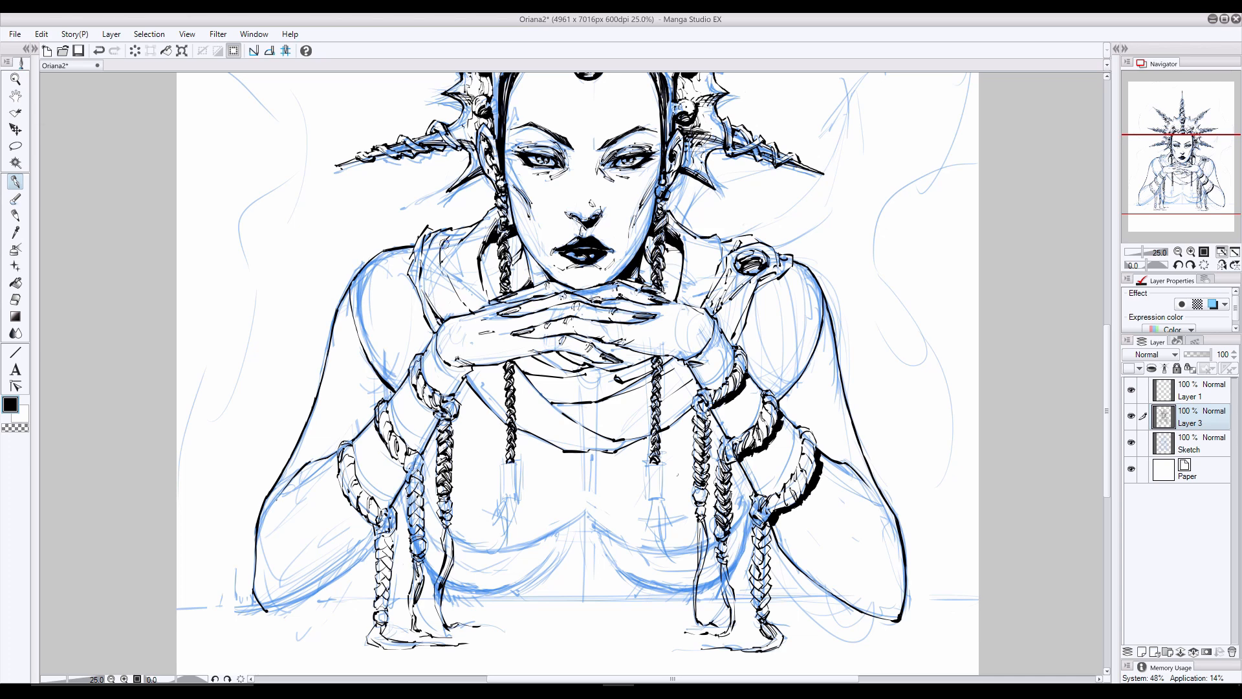
left_click_drag(449, 270, 471, 304)
key("ctrl+z")
mouse_move(456, 262)
left_mouse_down()
mouse_move(470, 308)
mouse_move(464, 280)
mouse_move(476, 311)
mouse_move(471, 289)
mouse_move(489, 304)
left_mouse_up()
key("ctrl+z")
key("ctrl+z")
key("ctrl+z")
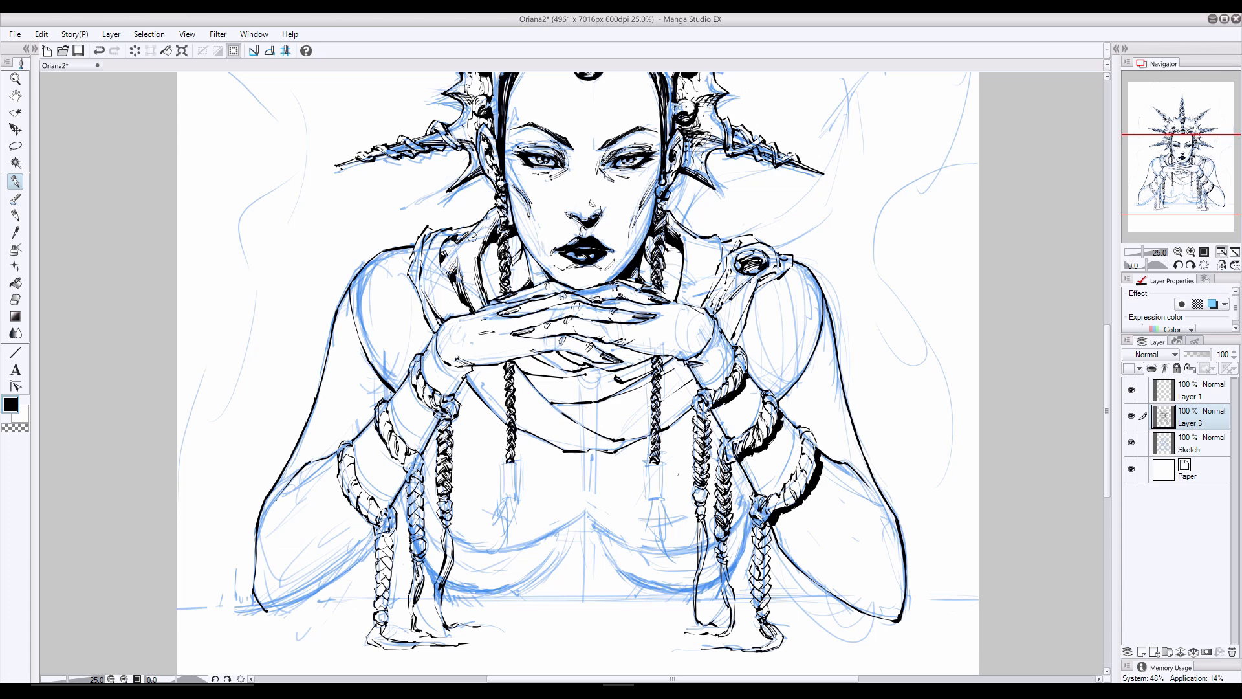
- Hatch the upper folds of the collar on the picture's left, from neck to shoulder
left_click_drag(489, 220, 463, 255)
mouse_move(488, 221)
left_mouse_down()
mouse_move(443, 258)
mouse_move(437, 298)
mouse_move(457, 299)
left_mouse_up()
key("ctrl+z")
left_click_drag(446, 277, 466, 312)
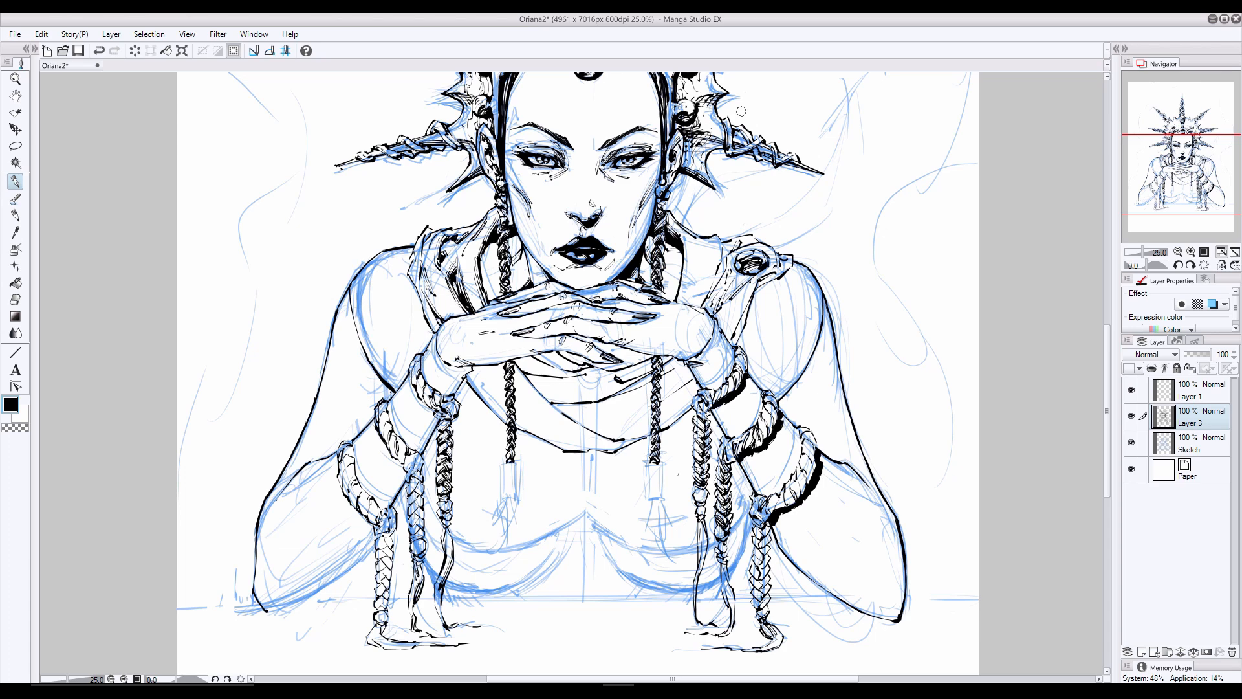
left_click_drag(475, 246, 475, 256)
left_click_drag(452, 241, 439, 255)
left_click_drag(451, 242, 425, 264)
key("ctrl+z")
- Shade the cloth folds directly beneath the fingers and darken the inner collar fold beside the left braid
left_click_drag(531, 369, 572, 367)
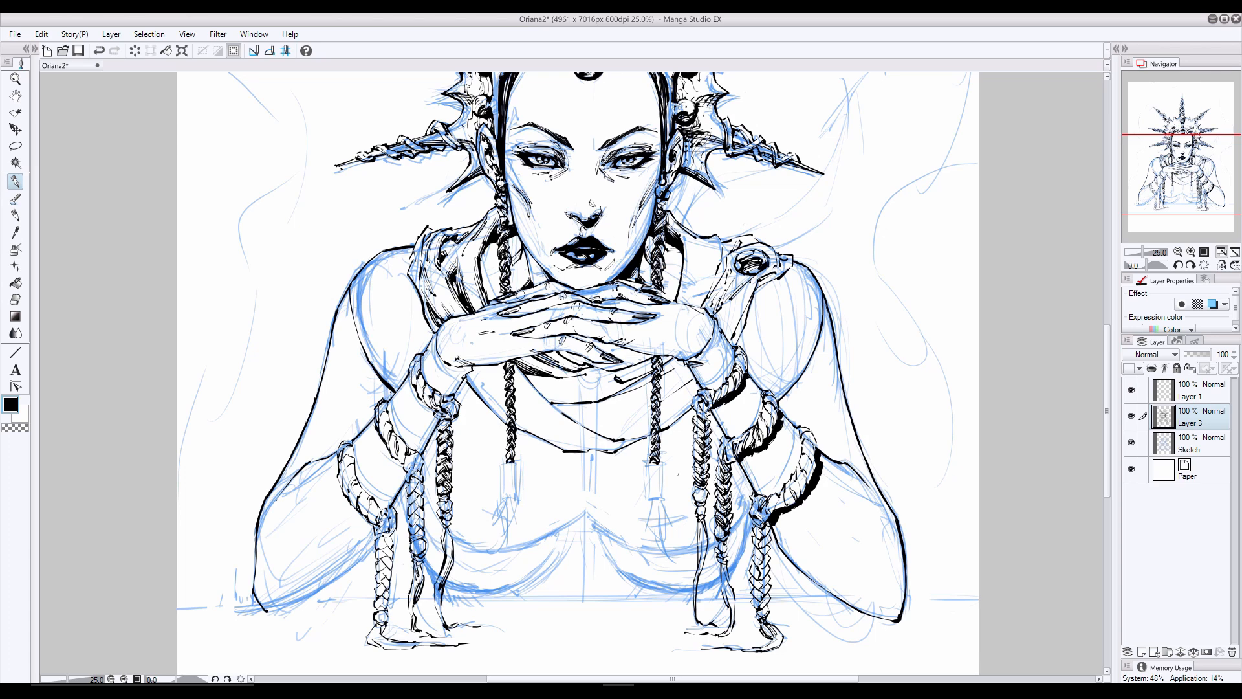
left_click_drag(484, 251, 493, 299)
key("ctrl+z")
key("ctrl+z")
key("ctrl+z")
key("ctrl+z")
key("ctrl+z")
key("ctrl+y")
left_click_drag(548, 353, 570, 370)
left_click_drag(540, 356, 566, 372)
mouse_move(497, 241)
left_mouse_down()
mouse_move(490, 297)
mouse_move(484, 269)
mouse_move(481, 290)
left_mouse_up()
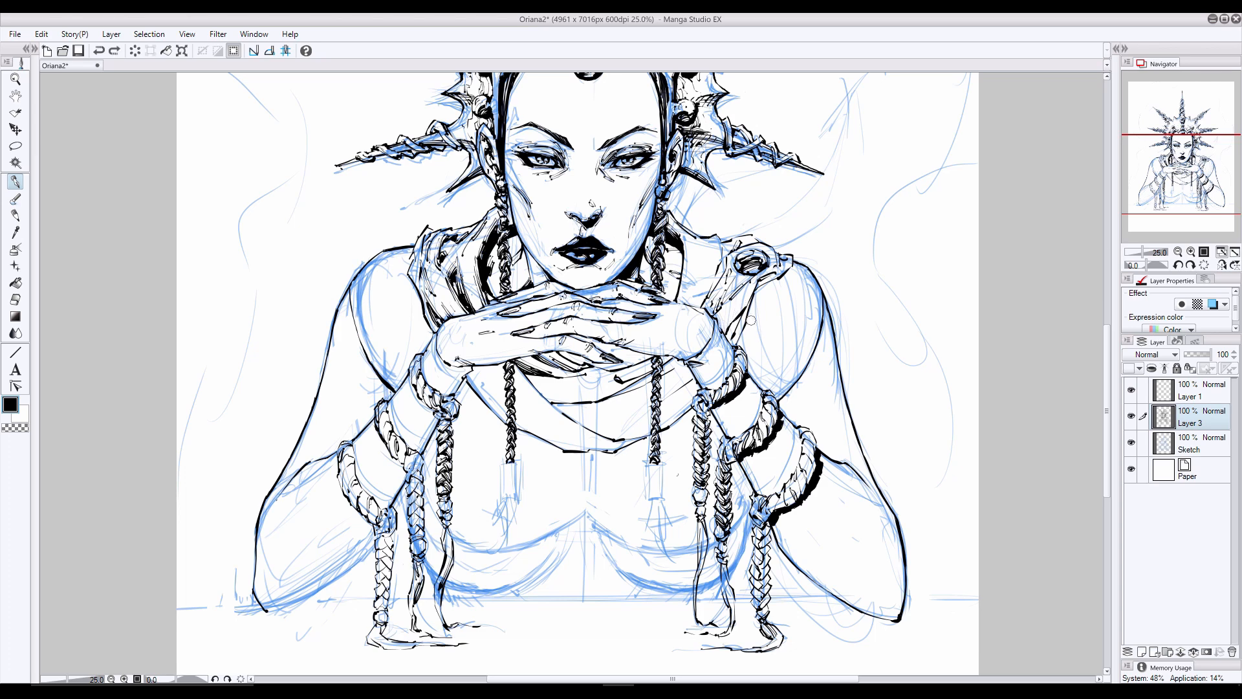
- Ink and hatch the folds of the collar on the picture's right, between the neck and the round brooch
left_click_drag(744, 311, 724, 341)
key("ctrl+z")
left_click_drag(745, 321, 732, 346)
mouse_move(739, 274)
left_mouse_down()
mouse_move(729, 296)
mouse_move(687, 304)
left_mouse_up()
key("ctrl+z")
mouse_move(699, 242)
left_mouse_down()
mouse_move(708, 284)
mouse_move(683, 303)
left_mouse_up()
key("ctrl+z")
left_click_drag(695, 258, 688, 294)
left_click_drag(702, 278, 693, 308)
left_click_drag(705, 246, 698, 266)
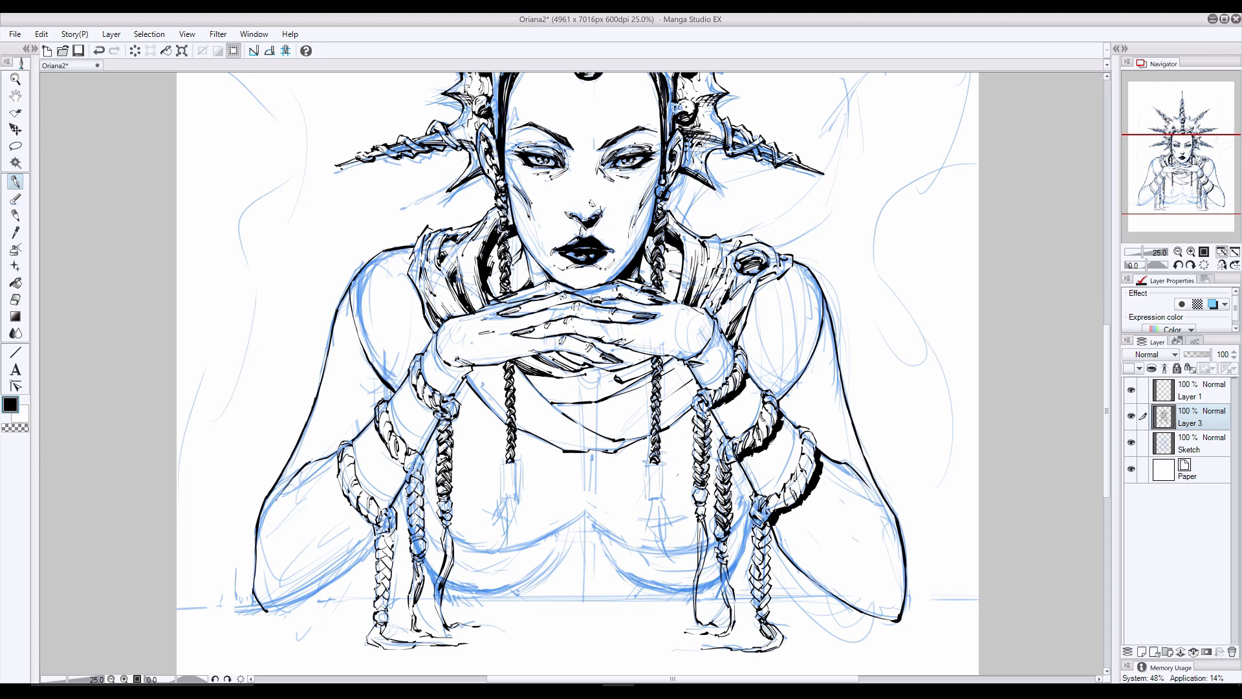
- Darken the collar fold below the hands and add small detail strokes inside its central opening
left_click_drag(625, 386, 530, 383)
left_click_drag(626, 381, 540, 386)
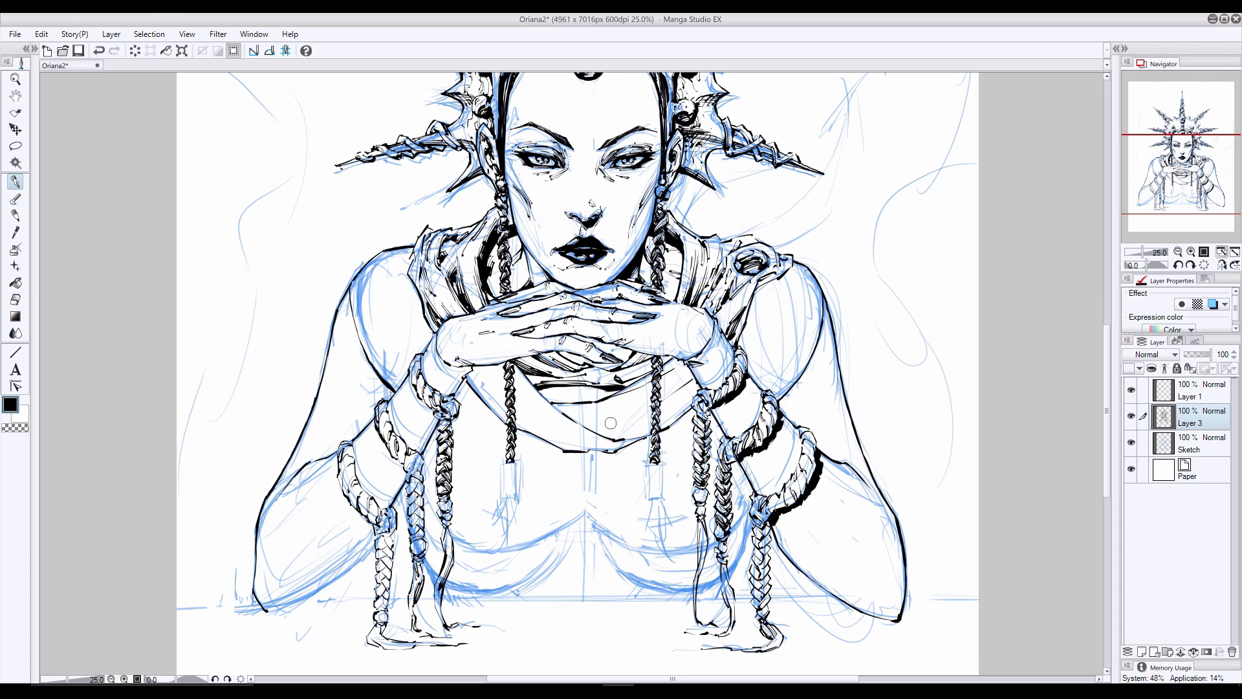
mouse_move(589, 383)
left_mouse_down()
mouse_move(570, 402)
mouse_move(557, 393)
left_mouse_up()
key("ctrl+z")
left_click_drag(573, 388, 548, 397)
left_click_drag(553, 387, 580, 402)
- Hatch the collar's lower drape between the two thin braids, following the cloth's curve
mouse_move(645, 369)
left_mouse_down()
mouse_move(629, 377)
mouse_move(619, 423)
mouse_move(586, 427)
left_mouse_up()
mouse_move(647, 402)
left_mouse_down()
mouse_move(587, 427)
mouse_move(589, 413)
left_mouse_up()
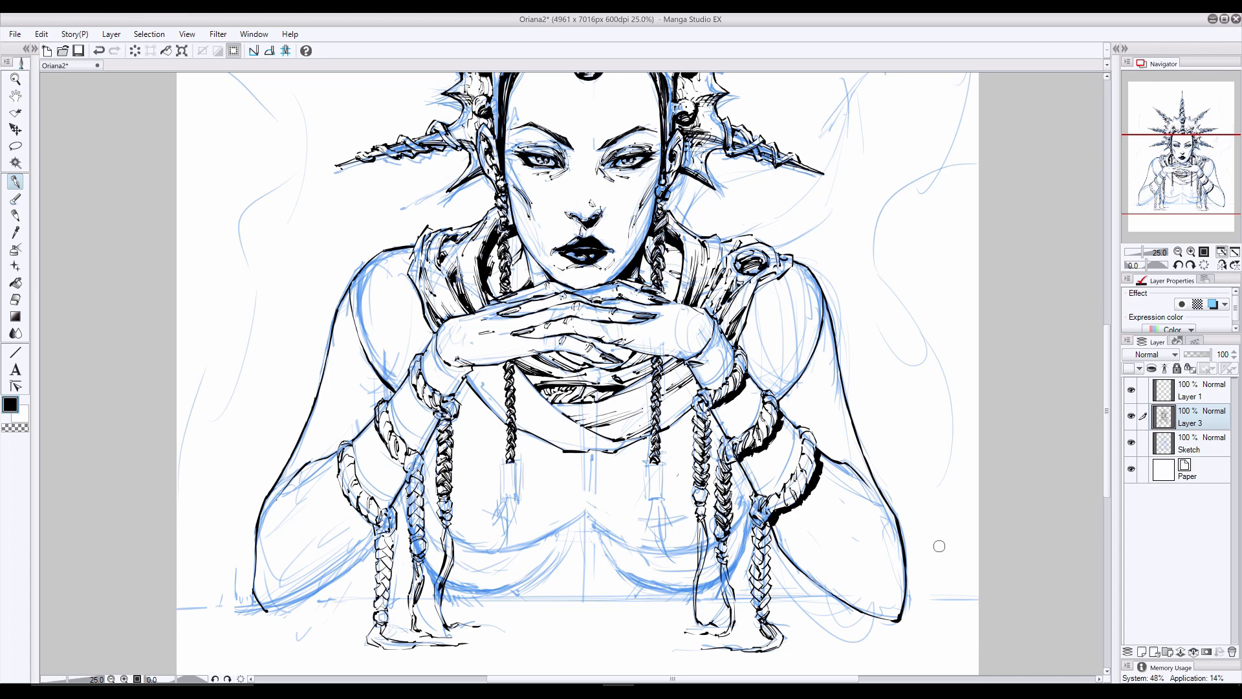
left_click_drag(623, 409, 632, 419)
mouse_move(609, 412)
left_mouse_down()
mouse_move(621, 421)
mouse_move(593, 425)
mouse_move(616, 437)
left_mouse_up()
key("ctrl+z")
left_click_drag(555, 398, 592, 407)
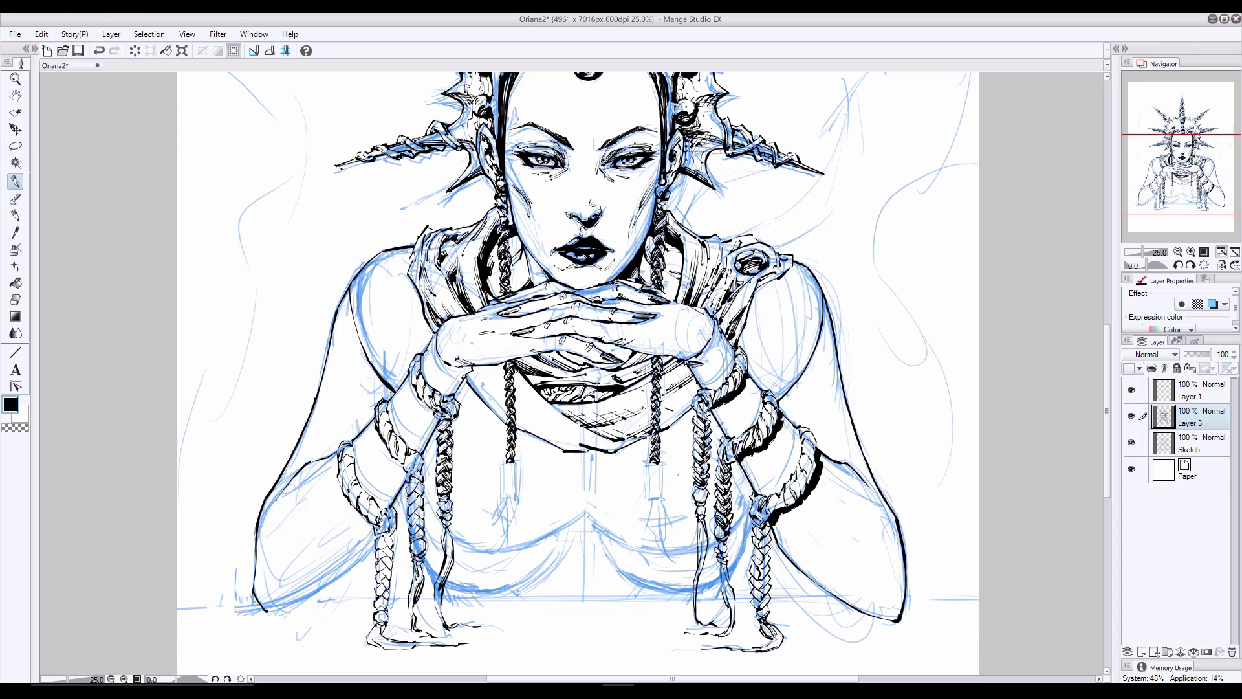
- Hide the Sketch layer and clean up stray ink on the collar's left edge and beneath the fingers
left_click(1131, 443)
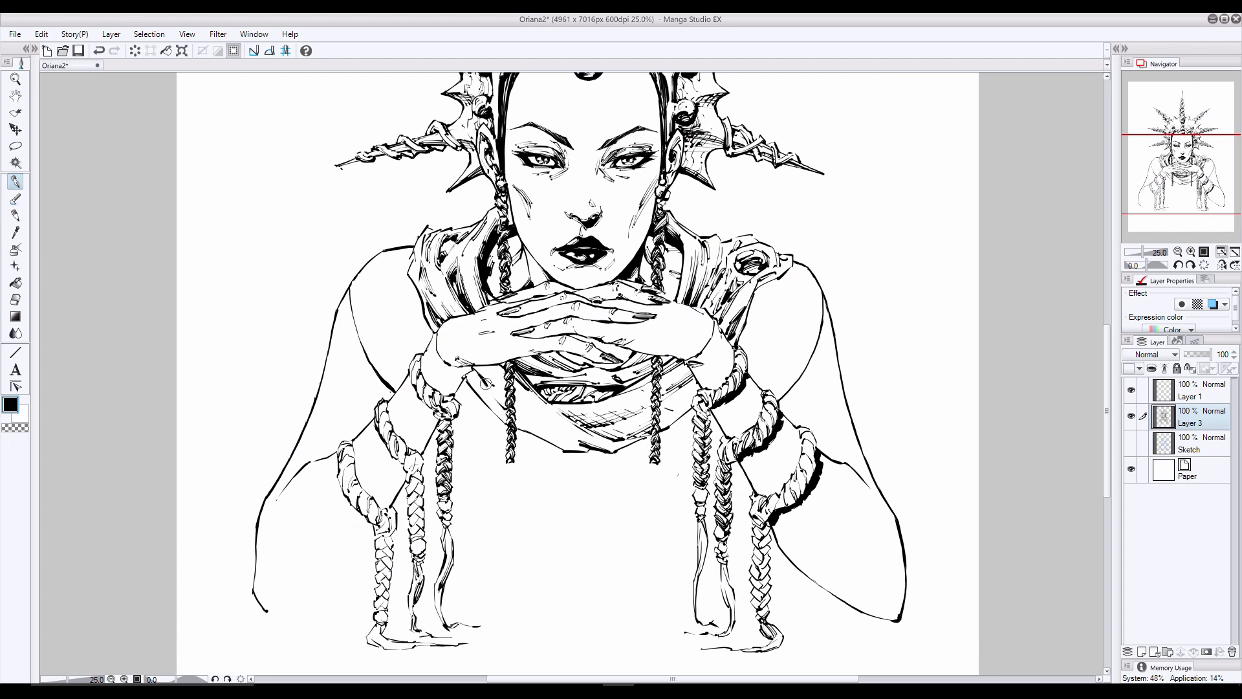
key("ctrl+z")
key("e")
left_click_drag(422, 263, 427, 268)
left_click(15, 182)
key("e")
left_click_drag(631, 357, 608, 370)
- Ink the collar's lower left edge from the wrist to the bottom point and thicken its shading strokes
key("p")
key("ctrl+z")
key("ctrl+z")
left_click_drag(475, 367, 495, 384)
mouse_move(480, 367)
left_mouse_down()
mouse_move(504, 349)
mouse_move(559, 434)
mouse_move(529, 422)
mouse_move(585, 450)
left_mouse_up()
key("ctrl+z")
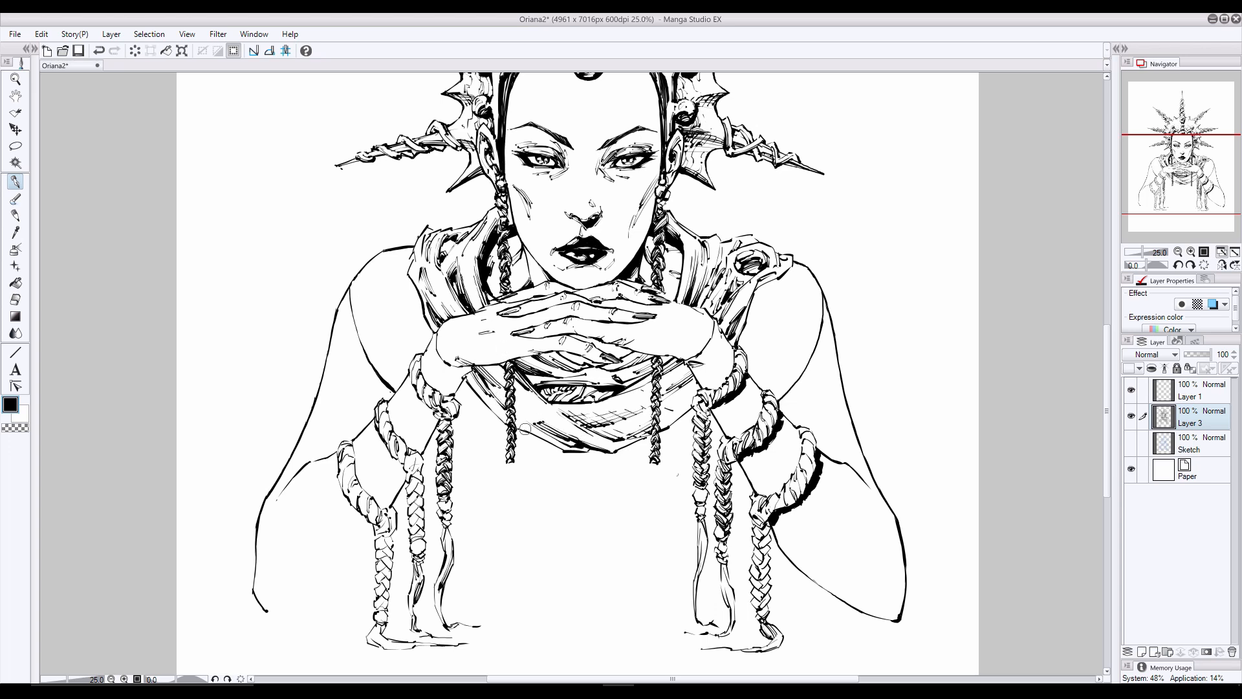
left_click_drag(658, 429, 610, 449)
key("ctrl+z")
left_click_drag(439, 228, 436, 229)
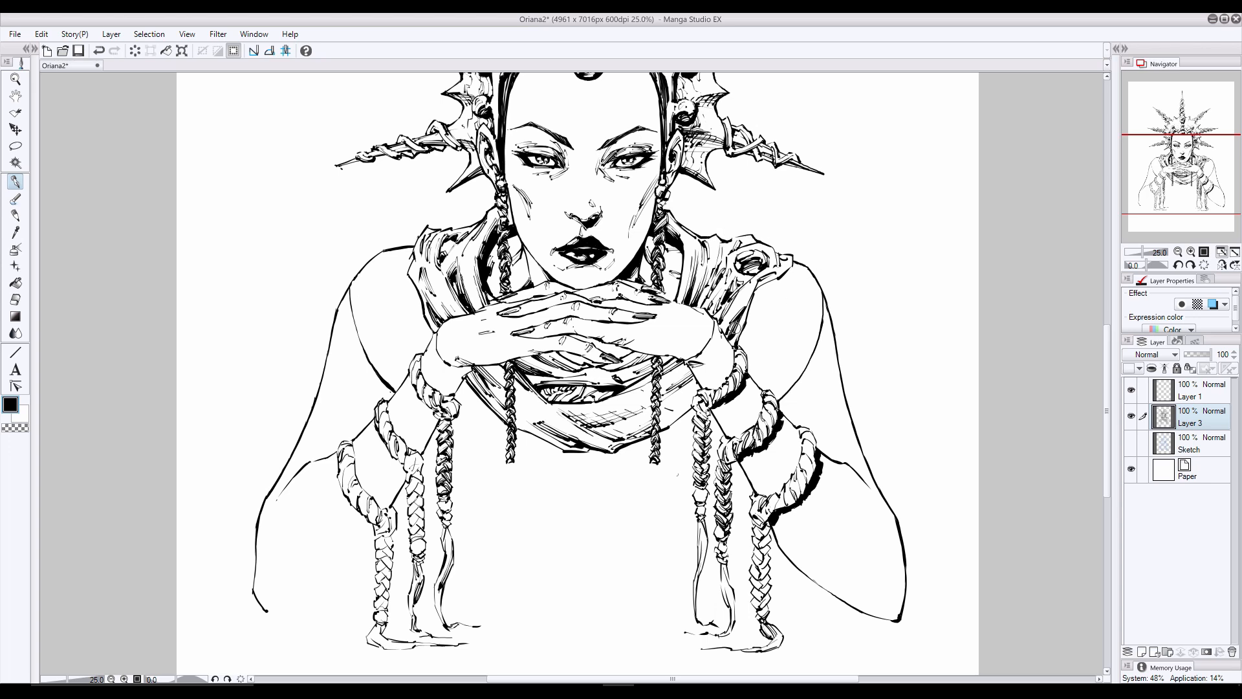
- Add short hatching strokes to the lower drape near the collar's bottom point and retouch the fold under the fingers
key("e")
key("p")
key("ctrl+z")
left_click_drag(556, 428, 570, 439)
left_click_drag(542, 422, 561, 438)
mouse_move(614, 373)
left_mouse_down()
mouse_move(595, 379)
mouse_move(613, 369)
left_mouse_up()
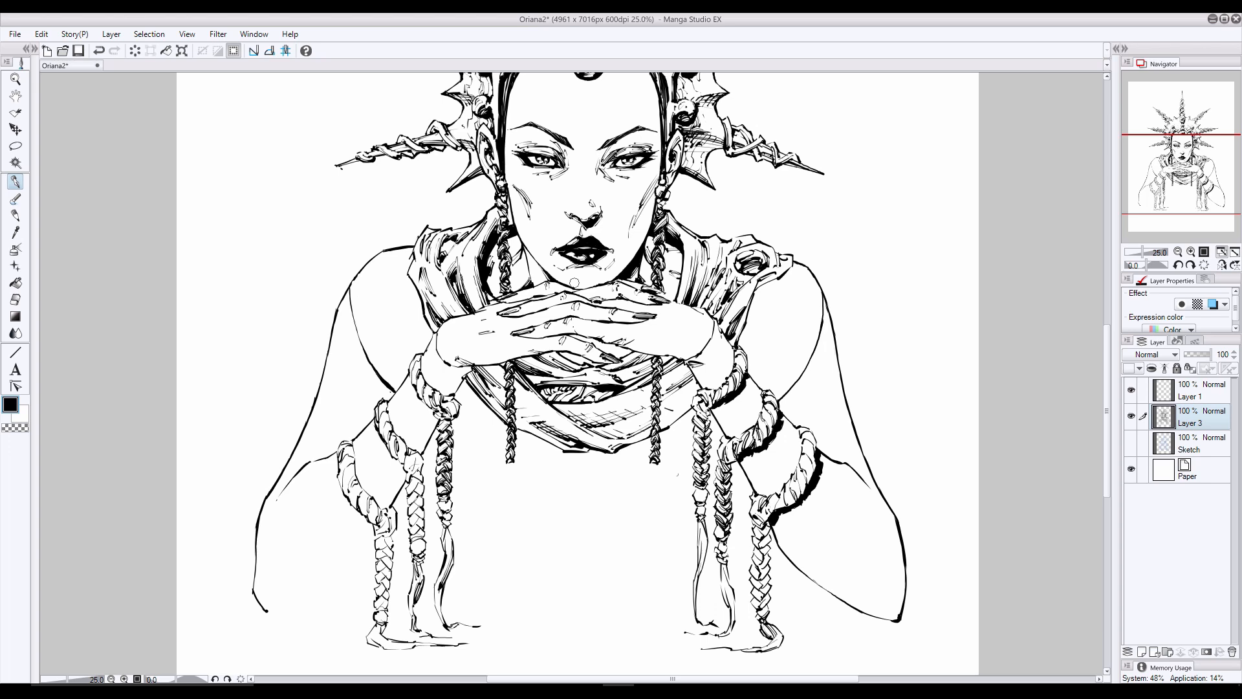
- Refine the ink lines of the interlaced fingers, the chin contact and the backs of both hands
key("ctrl+z")
left_click_drag(520, 335, 544, 336)
key("e")
key("p")
mouse_move(601, 282)
left_mouse_down()
mouse_move(615, 279)
mouse_move(558, 283)
mouse_move(577, 288)
left_mouse_up()
left_click(16, 299)
left_click(15, 182)
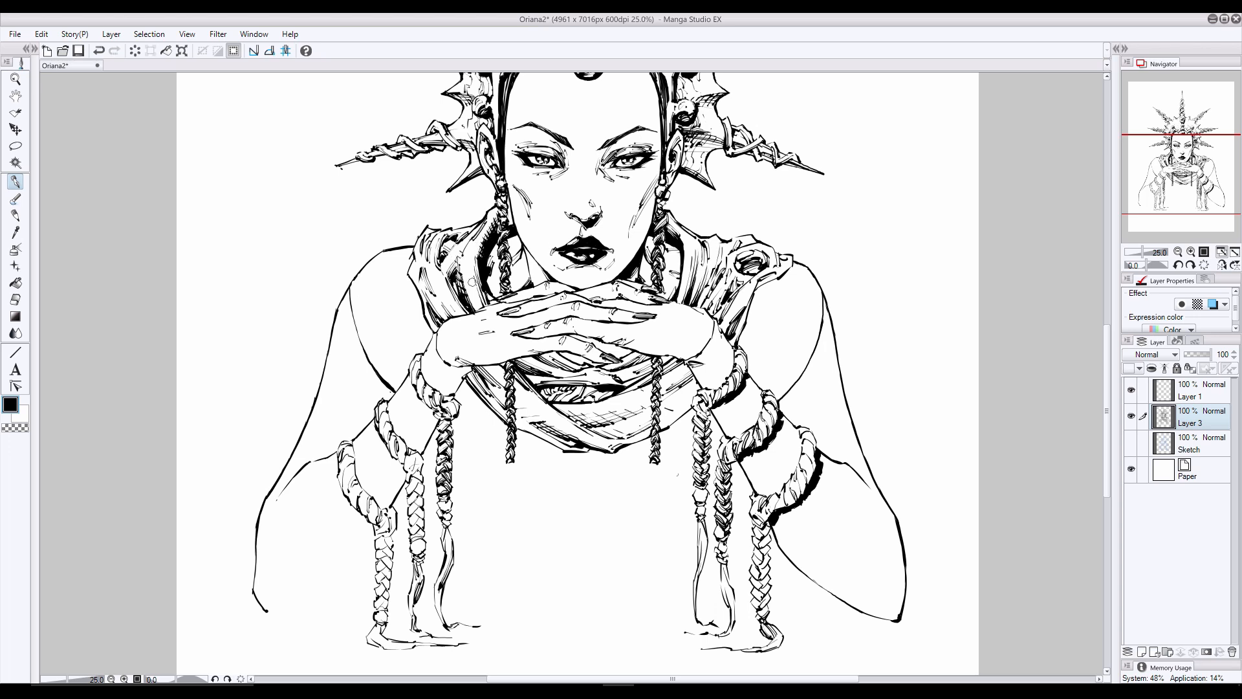
key("e")
key("p")
left_click_drag(502, 303, 520, 300)
left_click_drag(668, 306, 704, 311)
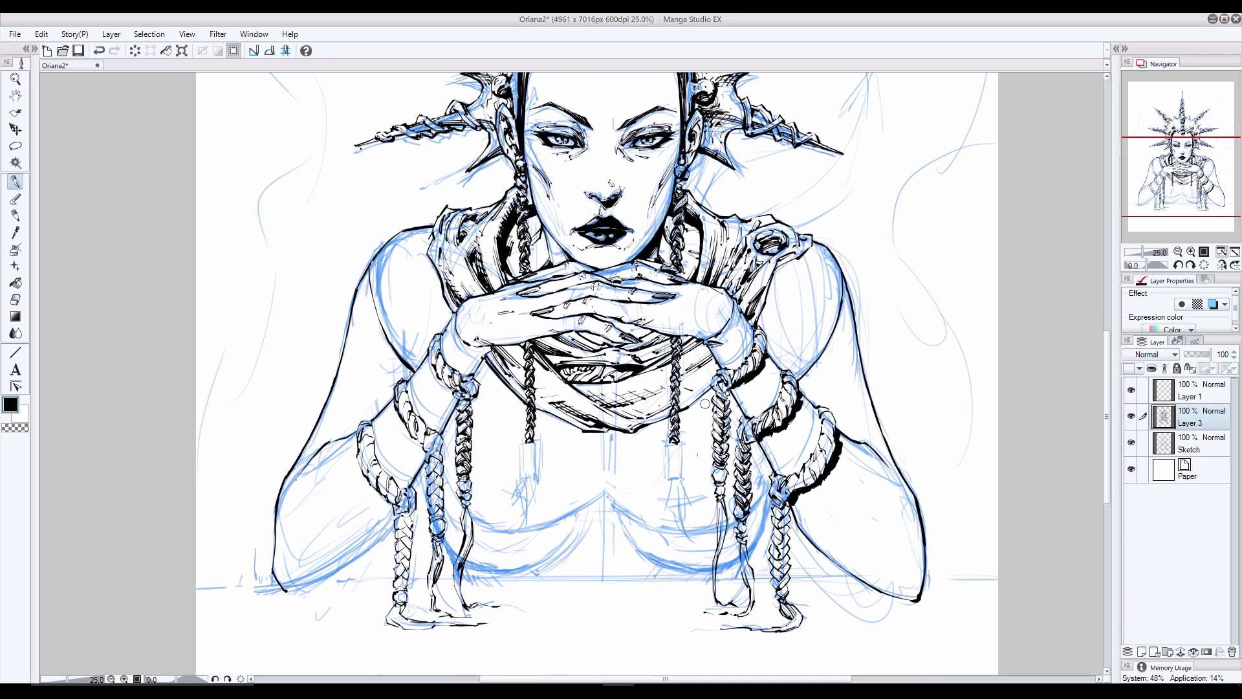
- Paint a solid black cast shadow on Layer 1 along the collar's lower and right edges, and hide the Sketch layer
key("alt+bracketright")
mouse_move(705, 403)
left_mouse_down()
mouse_move(625, 447)
mouse_move(558, 425)
mouse_move(613, 442)
left_mouse_up()
key("e")
key("p")
mouse_move(485, 365)
left_mouse_down()
mouse_move(525, 409)
mouse_move(509, 389)
mouse_move(540, 415)
mouse_move(630, 443)
mouse_move(716, 387)
left_mouse_up()
mouse_move(807, 251)
left_mouse_down()
mouse_move(761, 286)
mouse_move(773, 297)
mouse_move(761, 331)
left_mouse_up()
left_click_drag(797, 256, 765, 312)
left_click(1131, 442)
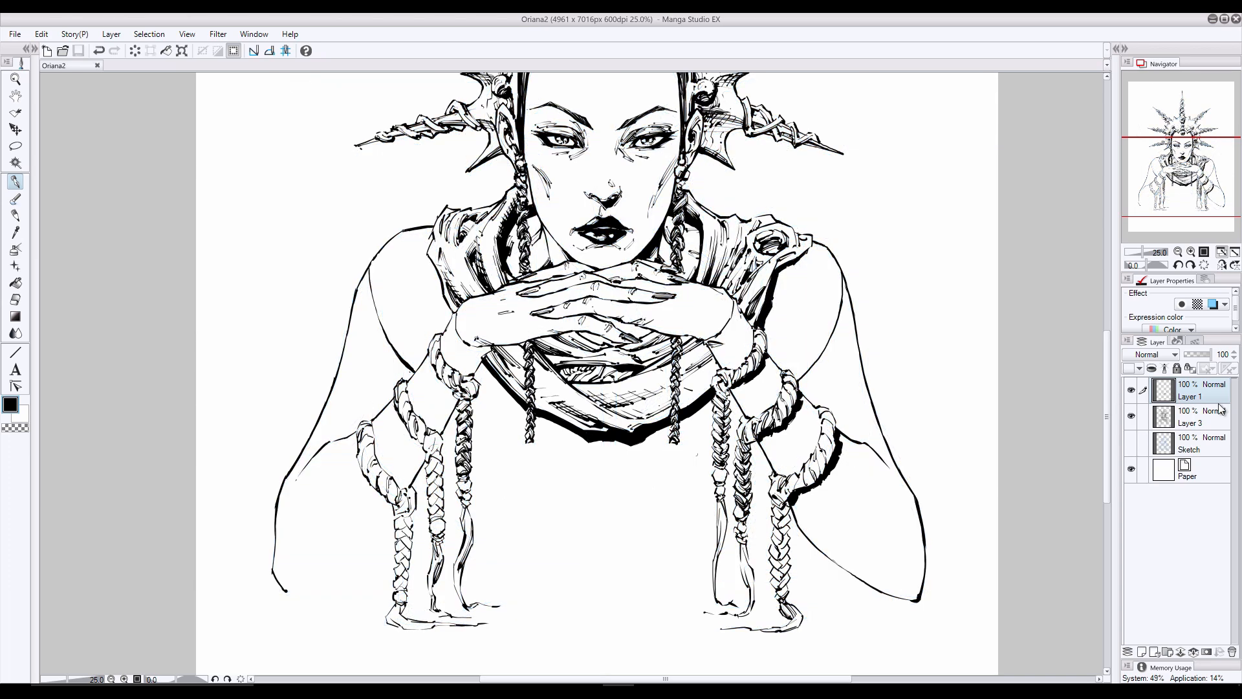
- Fill the dark gap beneath the fingertips with black on Layer 1, checking it with and without the Sketch layer
left_click(1132, 442)
key("ctrl+z")
left_click_drag(582, 330, 640, 337)
left_click_drag(616, 326, 625, 337)
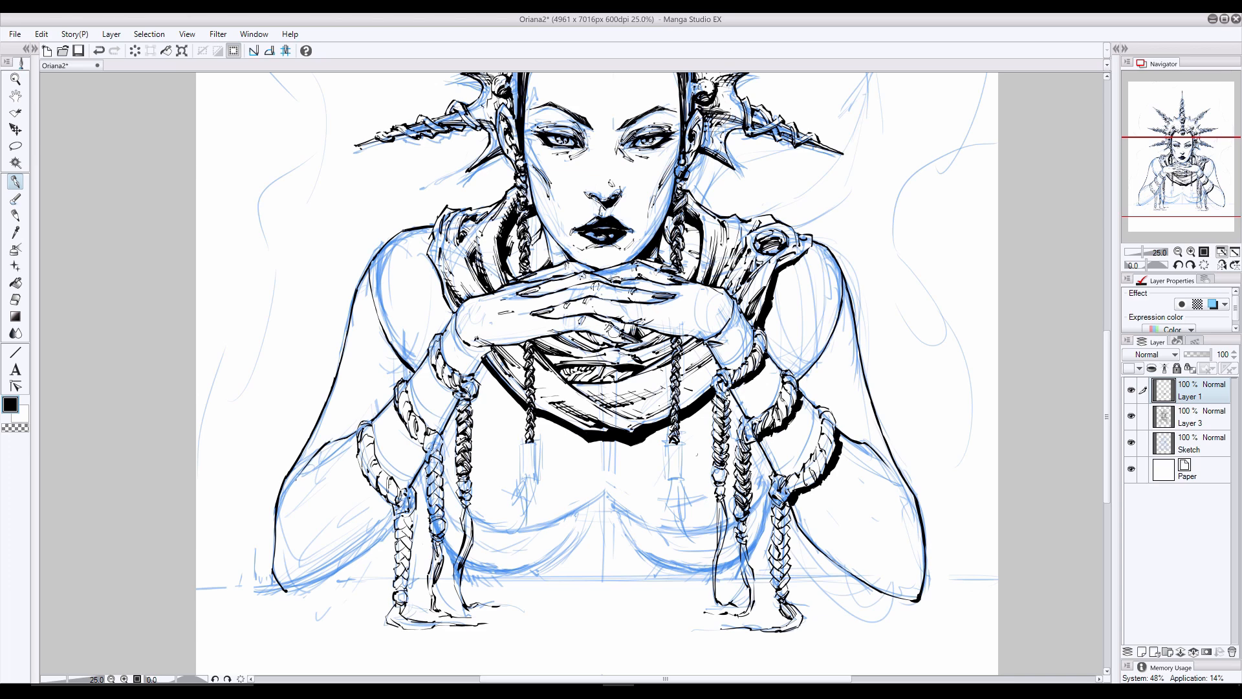
left_click(1131, 442)
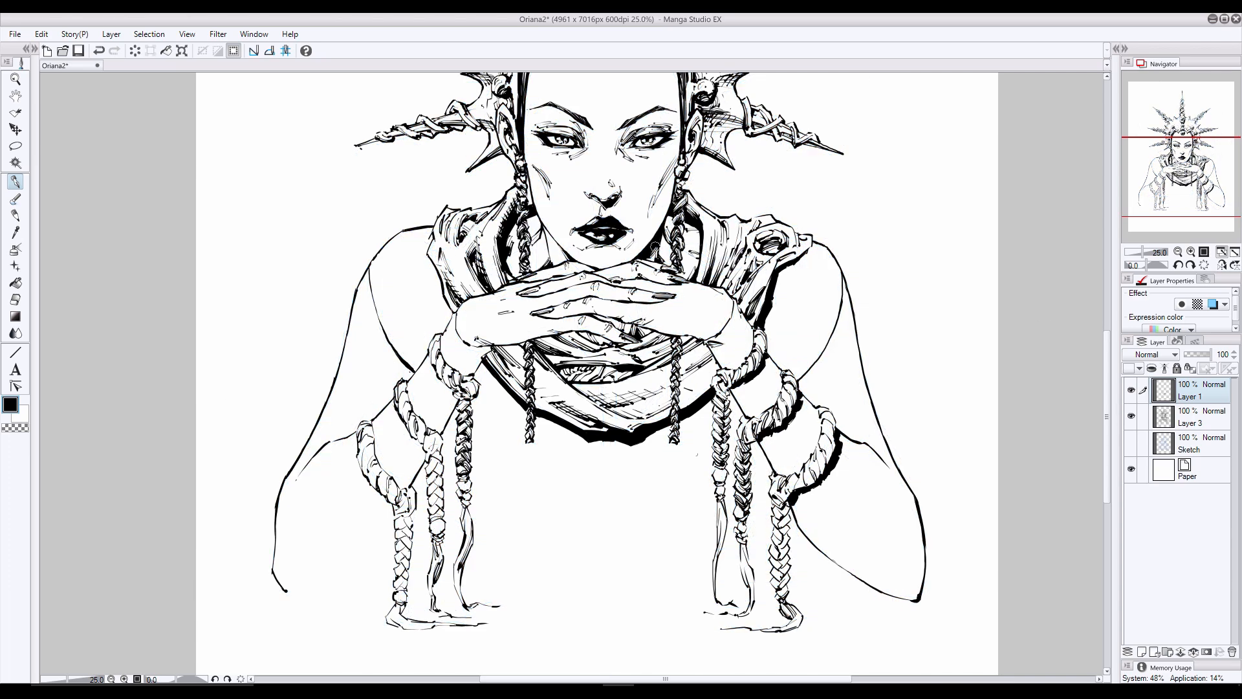
- Work black shading beside the braids at both sides of the neck, clean it up, and save the file
left_click_drag(656, 238, 666, 262)
left_click_drag(687, 223, 694, 251)
mouse_move(538, 218)
left_mouse_down()
mouse_move(567, 224)
mouse_move(532, 263)
mouse_move(551, 263)
left_mouse_up()
key("ctrl+z")
key("ctrl+z")
key("ctrl+z")
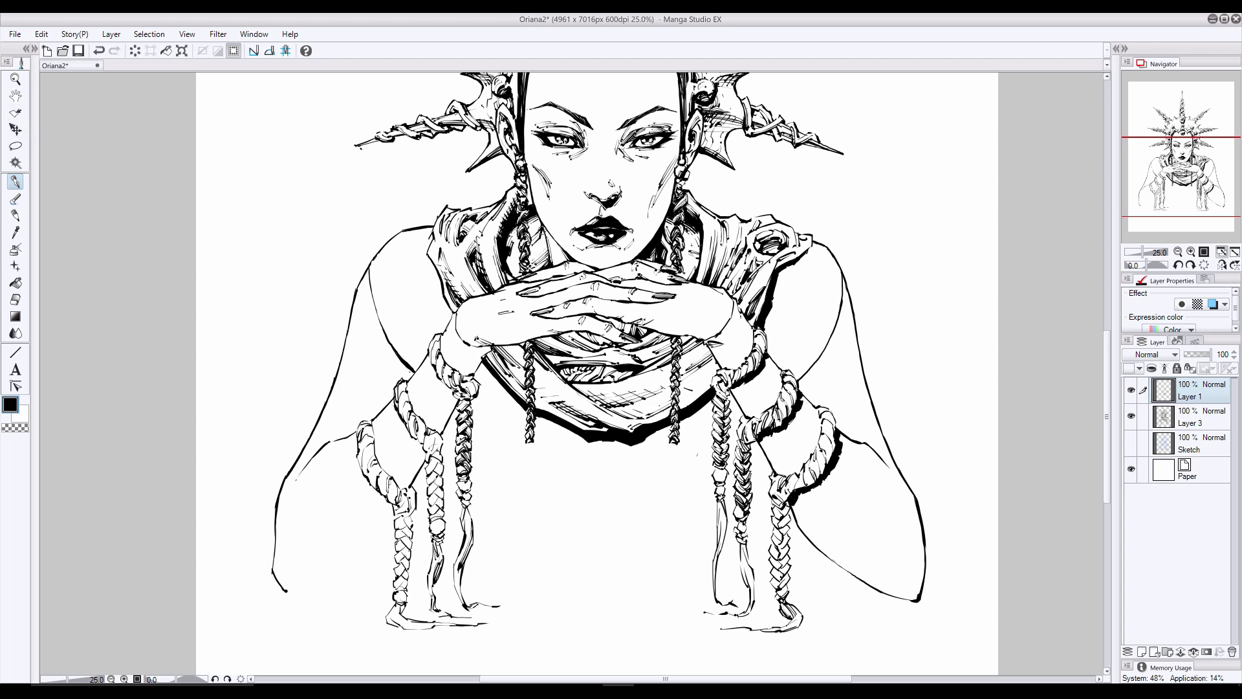
key("e")
key("p")
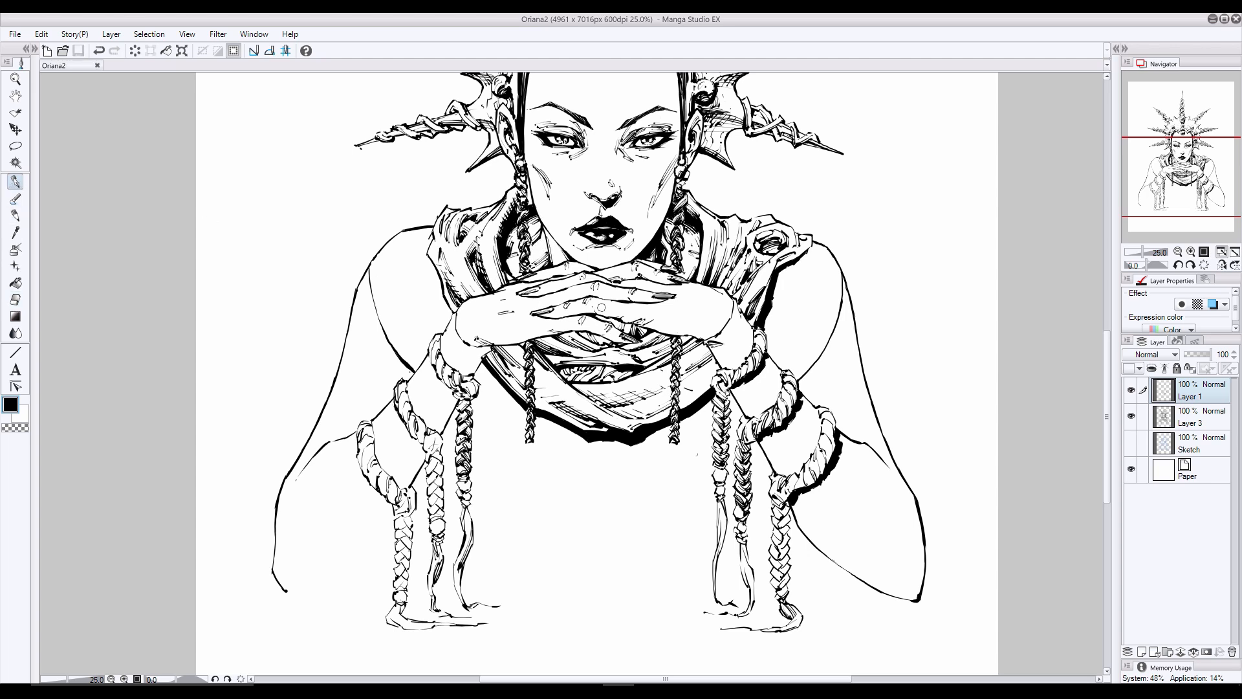
key("ctrl+s")
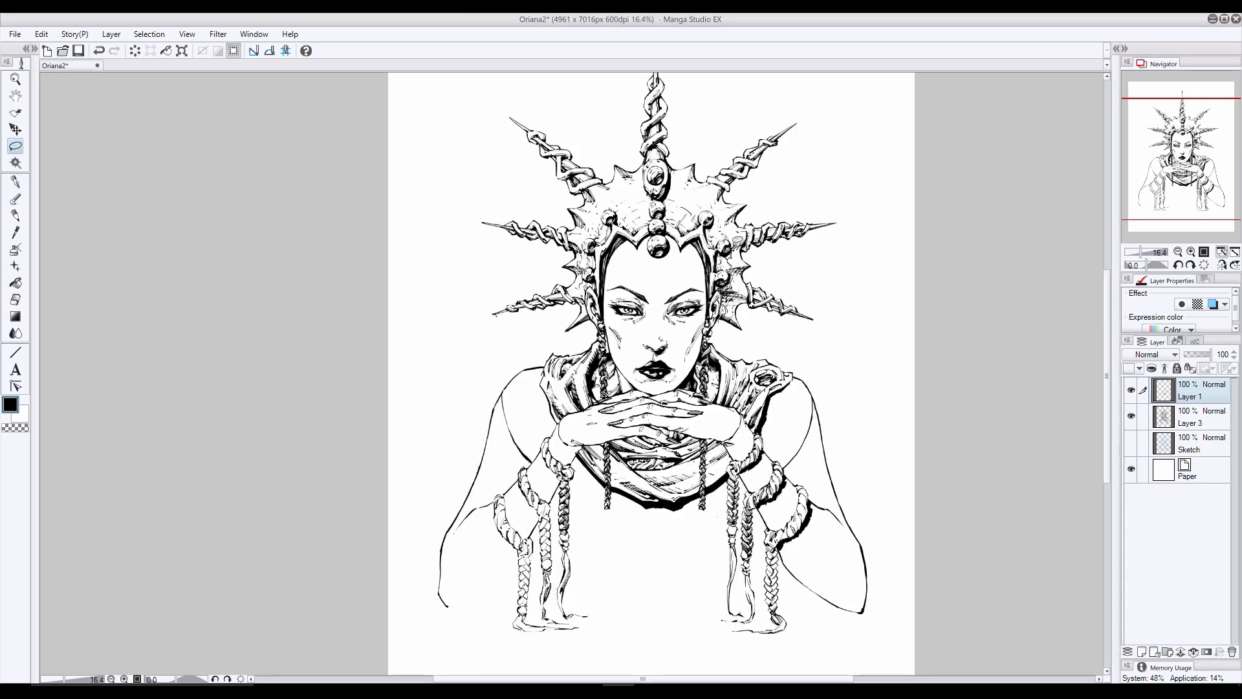
- Lasso the crown's spikes on the picture's left, shift them slightly outward on Layer 3, and check the symmetry in a mirrored view
left_click_drag(672, 165, 813, 331)
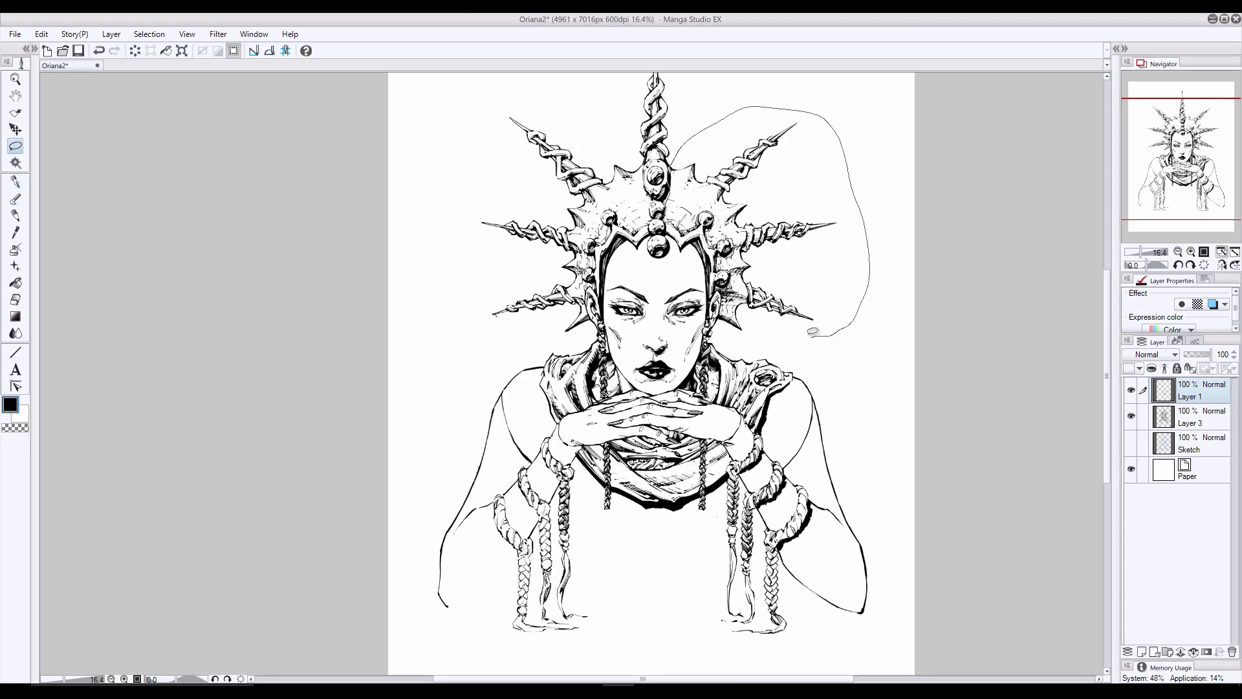
mouse_move(641, 161)
left_mouse_down()
mouse_move(640, 186)
mouse_move(594, 230)
mouse_move(581, 281)
mouse_move(590, 304)
mouse_move(569, 91)
left_mouse_up()
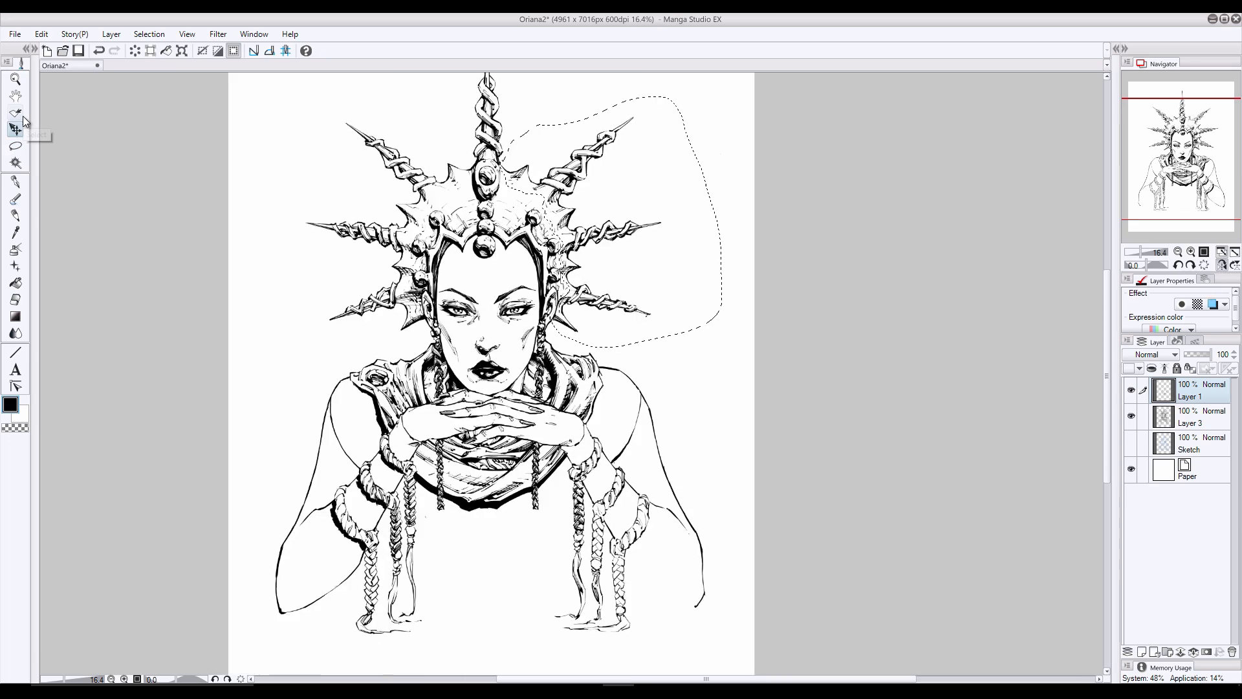
left_click(16, 130)
left_click(1190, 417)
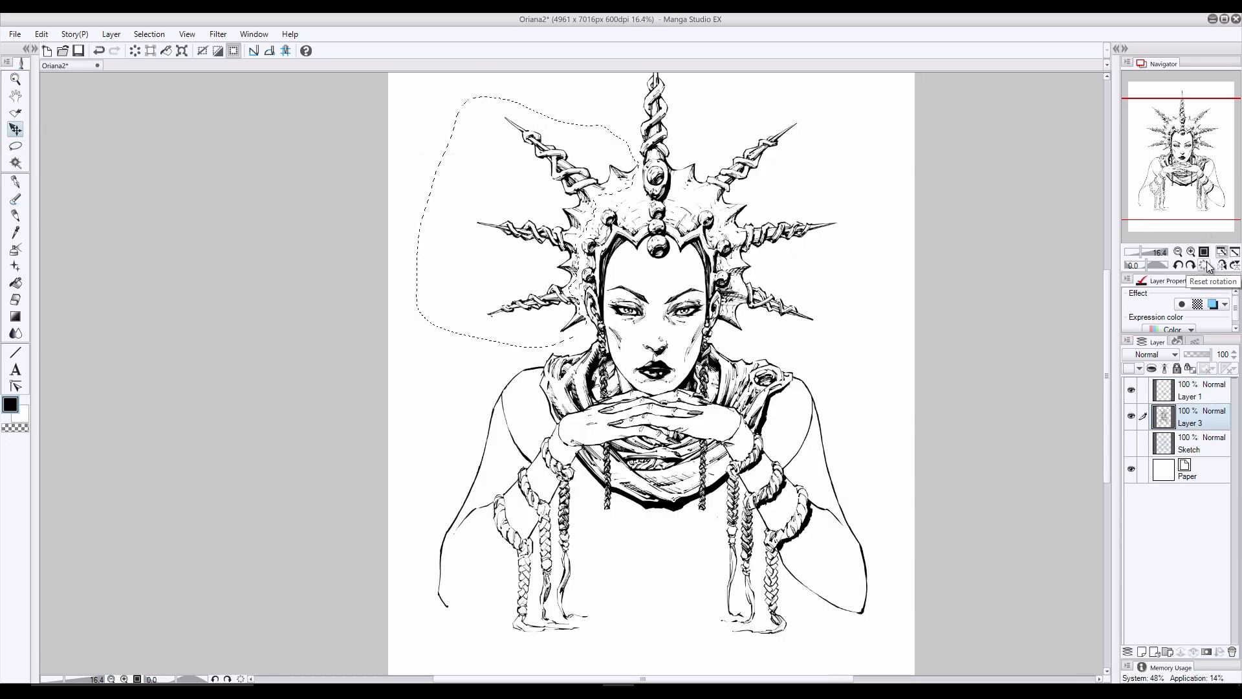
left_click(1191, 252)
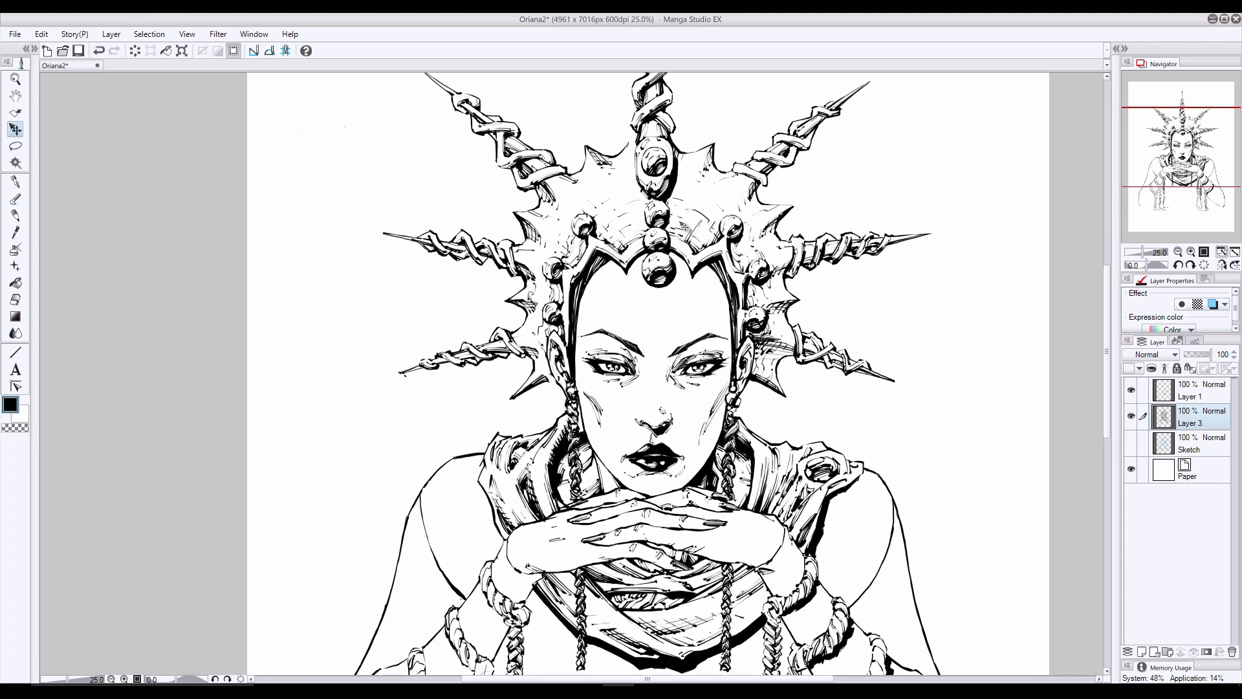
- Save the drawing and check the whole figure
key("p")
key("e")
key("p")
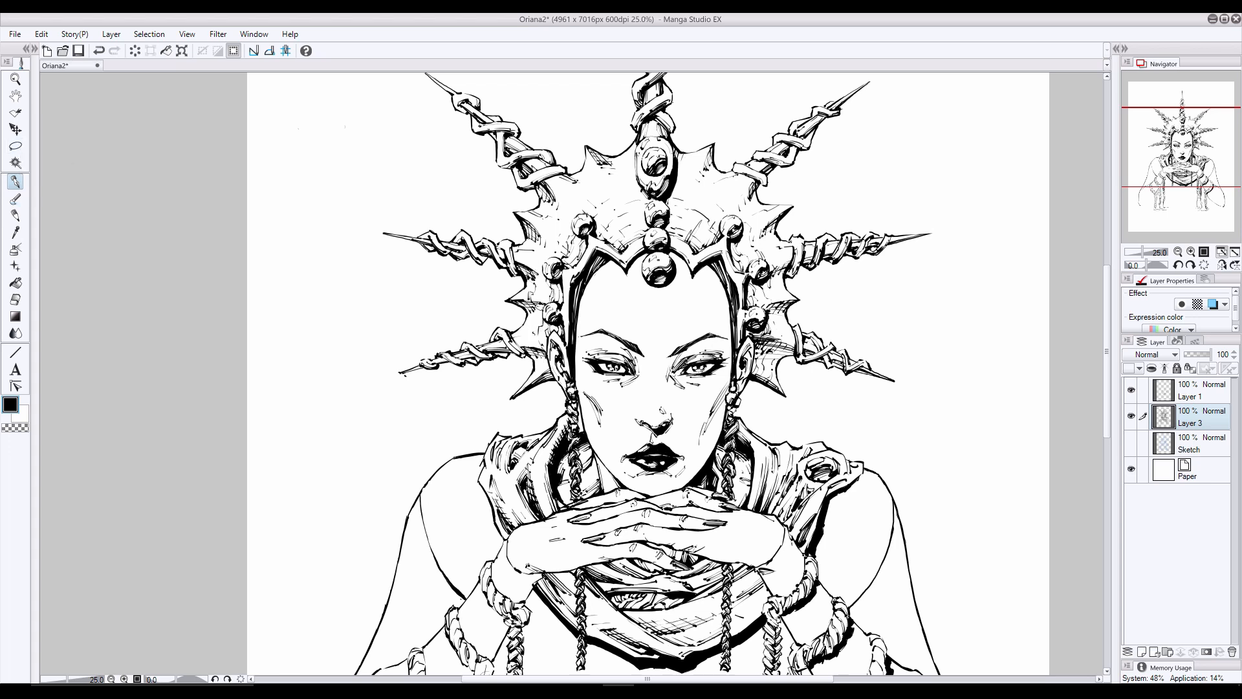
key("ctrl+s")
key("ctrl+minus")
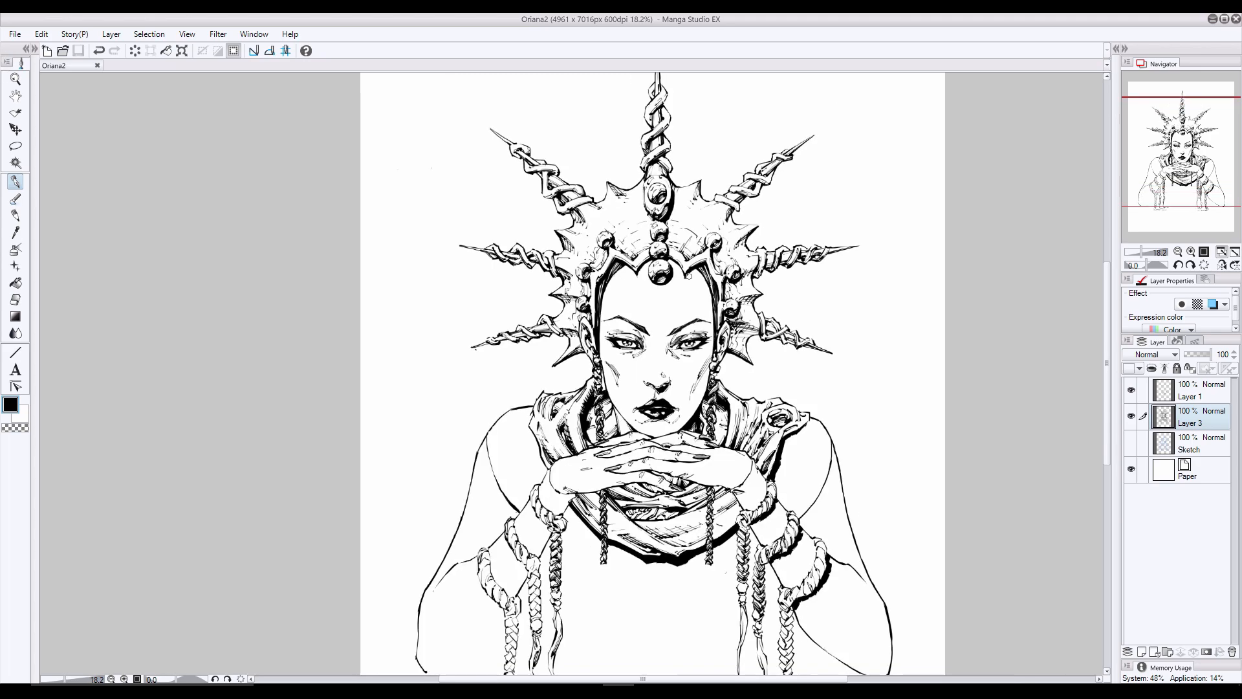
key("ctrl+plus")
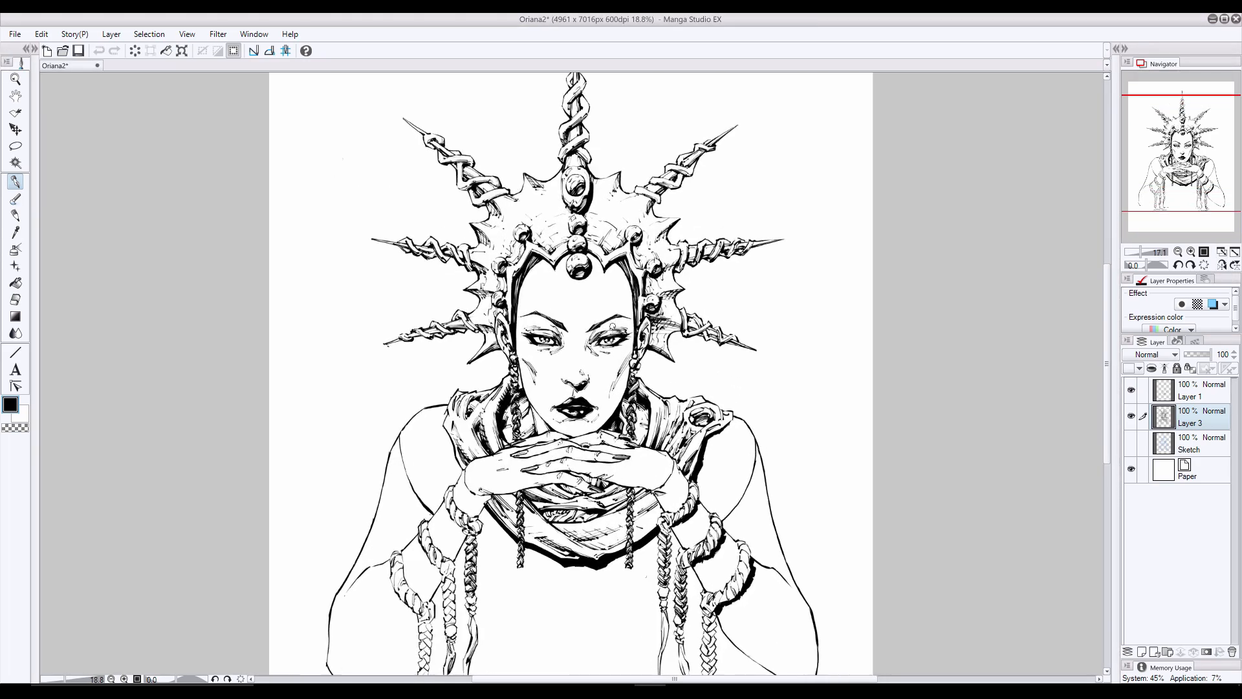
key("ctrl+plus")
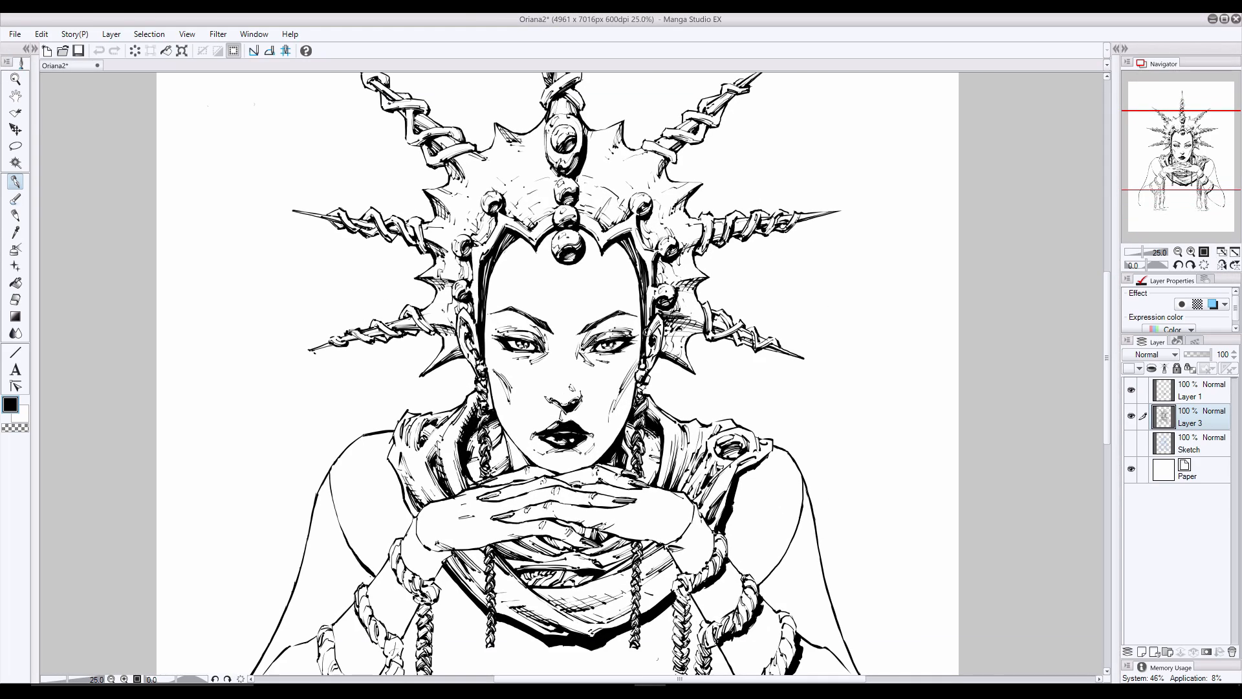
- Show the Sketch layer and ink a rectangular clasp at the end of each braid hanging from the neck
left_click_drag(193, 393, 188, 158)
left_click(1130, 442)
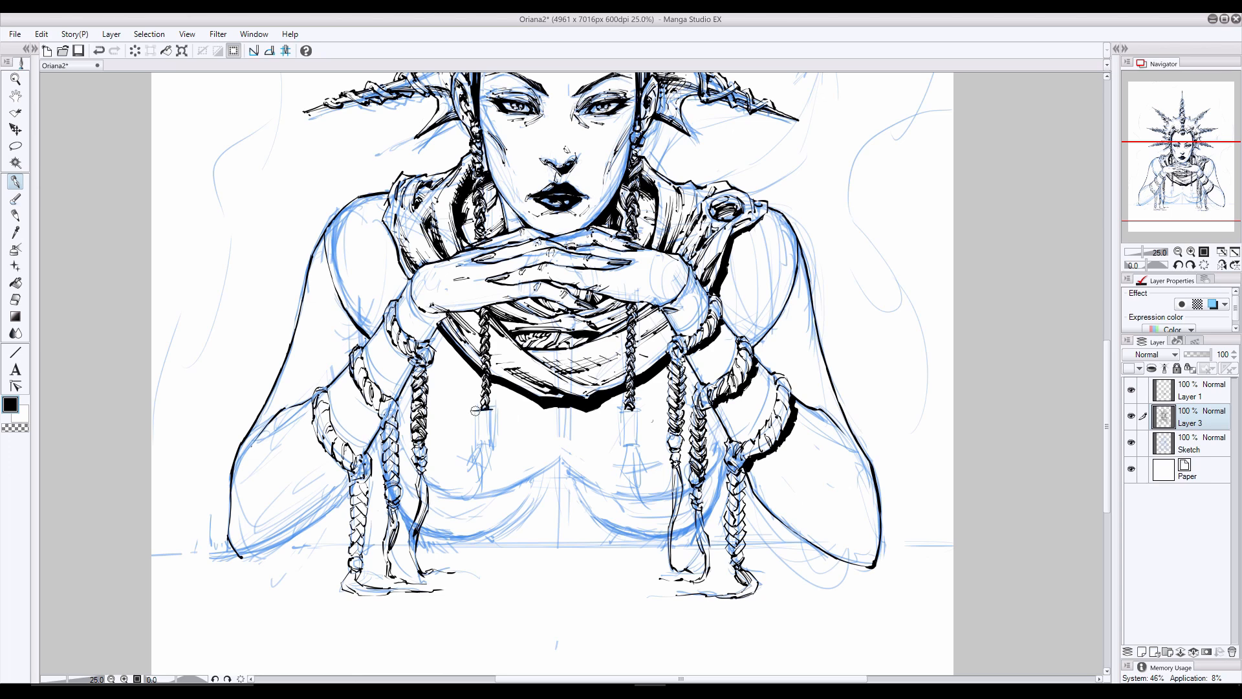
key("ctrl+z")
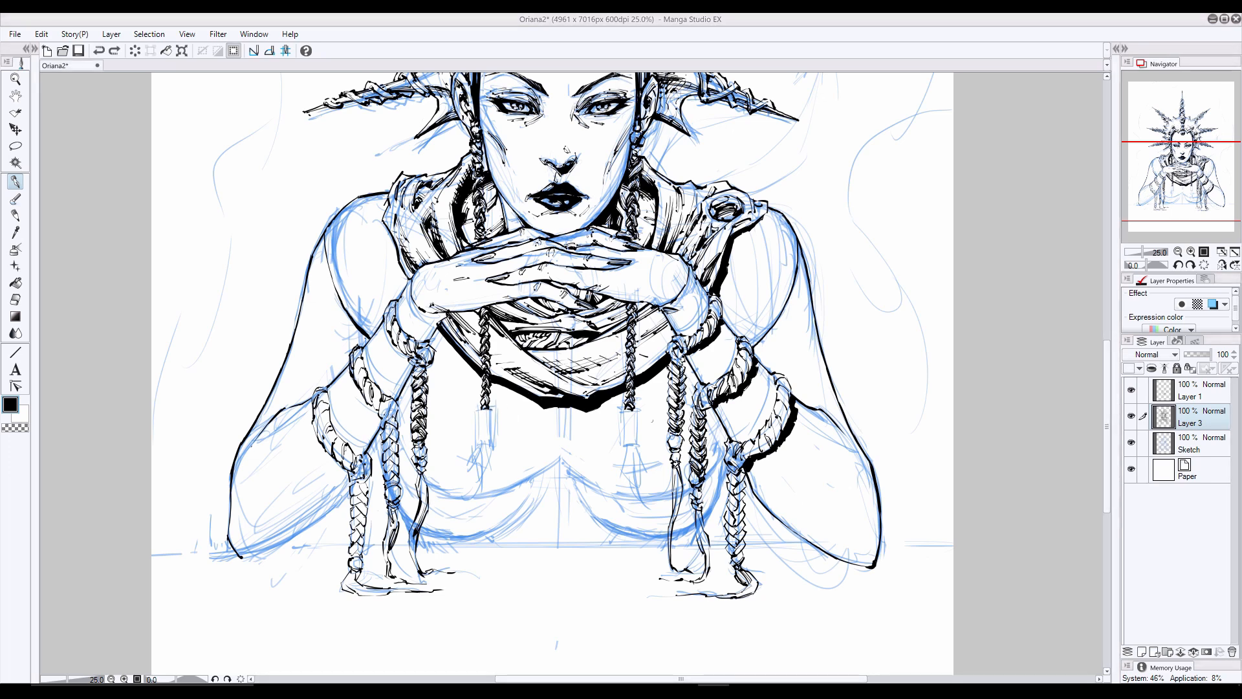
mouse_move(477, 409)
left_mouse_down()
mouse_move(494, 409)
mouse_move(493, 446)
mouse_move(475, 446)
mouse_move(493, 446)
left_mouse_up()
mouse_move(619, 410)
left_mouse_down()
mouse_move(663, 485)
mouse_move(619, 415)
mouse_move(638, 443)
mouse_move(597, 454)
mouse_move(613, 445)
mouse_move(640, 492)
left_mouse_up()
left_click(12, 299)
left_click(14, 182)
- Ink a curved, tapering hair tuft beneath each clasp, reworking the strokes of the one on the picture's left
left_click_drag(624, 448, 632, 484)
left_click_drag(632, 448, 653, 505)
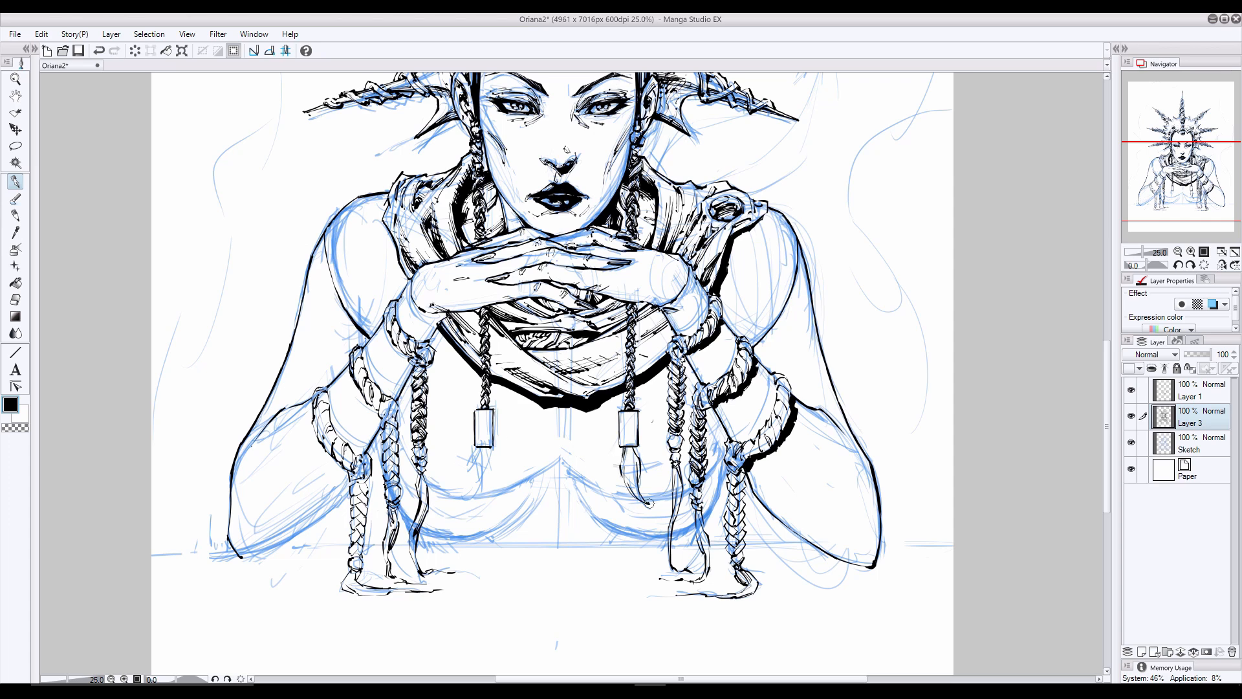
mouse_move(490, 446)
left_mouse_down()
mouse_move(475, 491)
mouse_move(465, 467)
left_mouse_up()
mouse_move(477, 450)
left_mouse_down()
mouse_move(464, 495)
mouse_move(470, 483)
left_mouse_up()
key("ctrl+z")
mouse_move(476, 472)
left_mouse_down()
mouse_move(462, 492)
mouse_move(477, 489)
left_mouse_up()
key("ctrl+z")
key("ctrl+z")
key("ctrl+z")
key("ctrl+z")
left_click_drag(483, 478, 466, 497)
left_click_drag(477, 447, 467, 470)
left_click_drag(477, 452, 460, 494)
left_click_drag(486, 448, 474, 490)
left_click_drag(490, 450, 485, 473)
mouse_move(491, 455)
left_mouse_down()
mouse_move(483, 480)
mouse_move(469, 467)
left_mouse_up()
key("ctrl+z")
key("ctrl+z")
key("ctrl+z")
key("ctrl+z")
key("ctrl+z")
key("ctrl+z")
key("ctrl+z")
left_click_drag(478, 452, 456, 499)
mouse_move(492, 457)
left_mouse_down()
mouse_move(470, 495)
mouse_move(479, 480)
left_mouse_up()
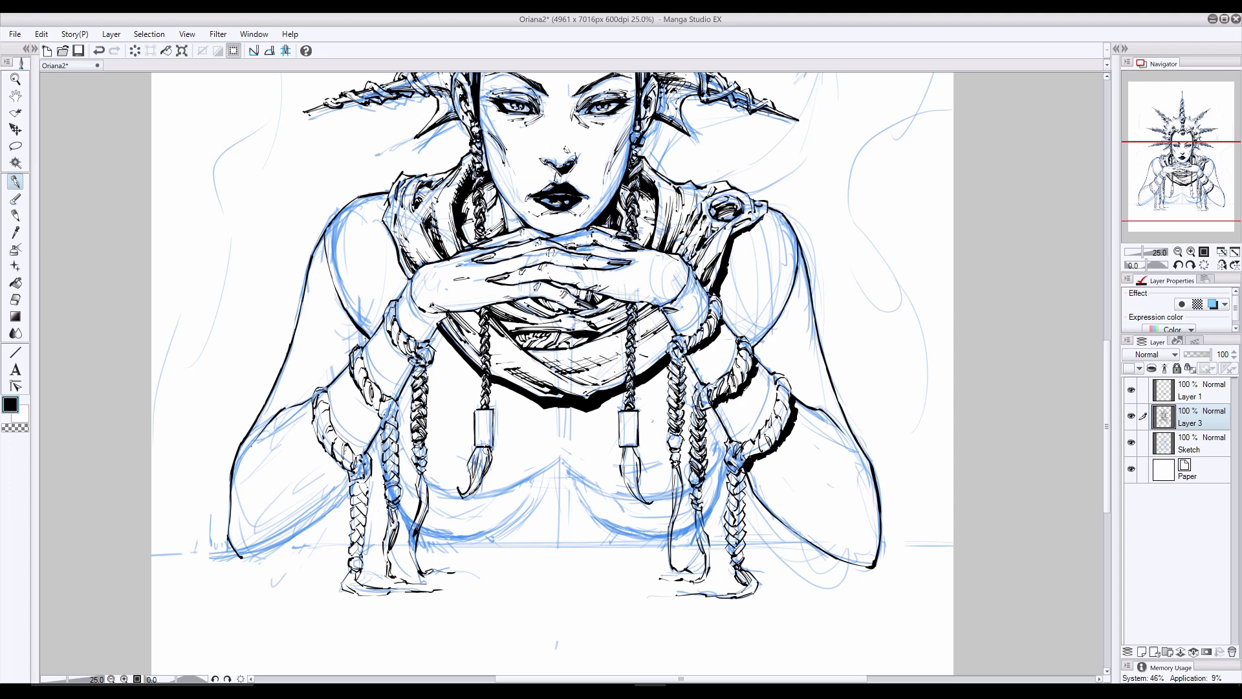
- Add fine dark hair strands inside both tufts and undo the last stray stroke
left_click_drag(627, 446, 637, 502)
mouse_move(484, 470)
left_mouse_down()
mouse_move(460, 498)
mouse_move(477, 462)
mouse_move(471, 485)
left_mouse_up()
key("e")
key("p")
left_click_drag(487, 448, 480, 474)
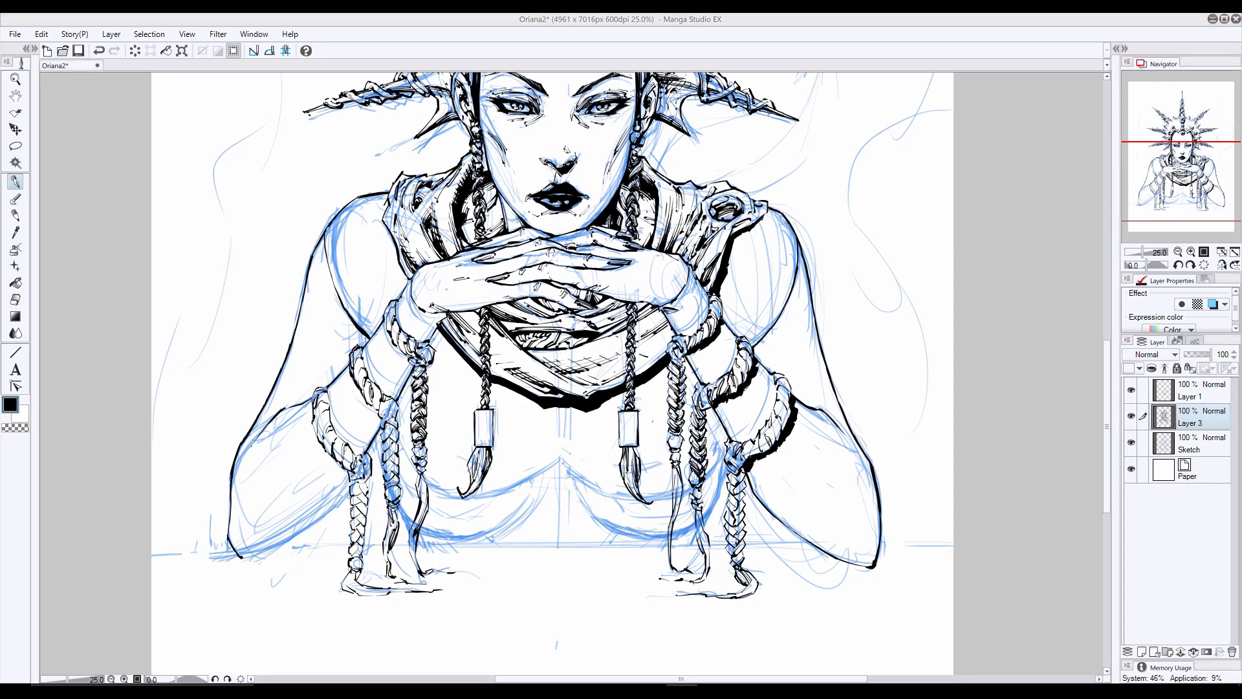
key("ctrl+z")
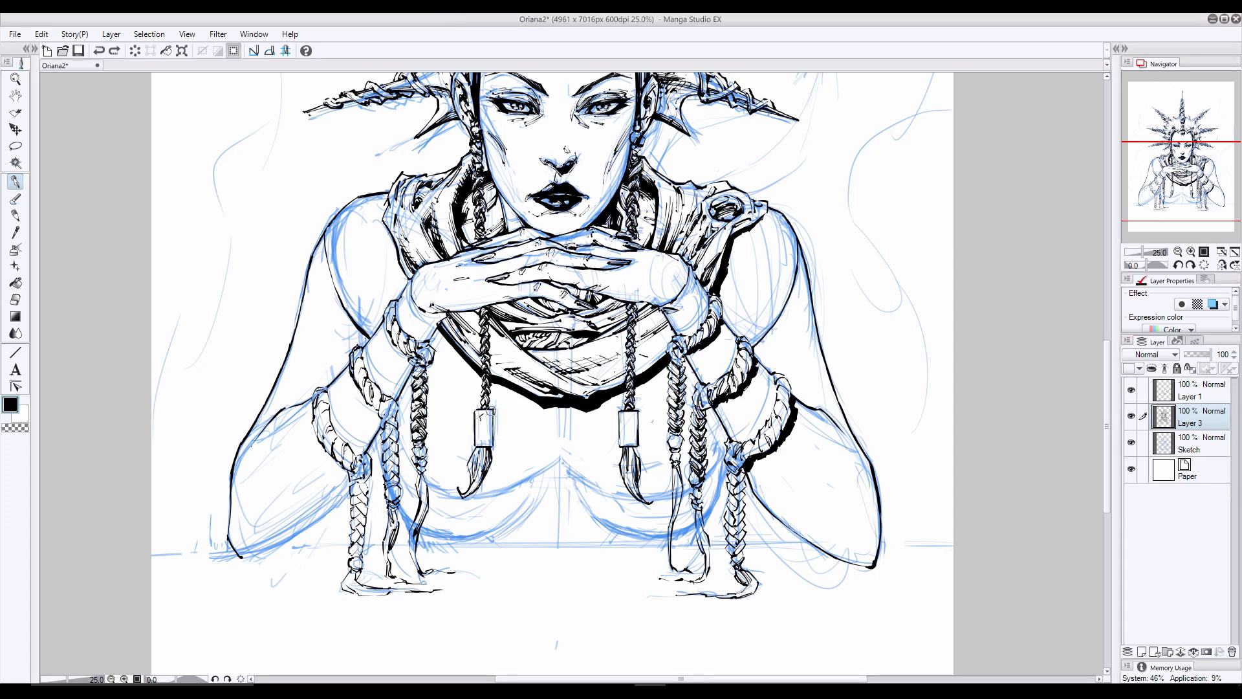
- Draw a small keyhole ornament on each clasp and shade the clasp edges
mouse_move(485, 415)
left_mouse_down()
mouse_move(484, 443)
mouse_move(483, 428)
left_mouse_up()
left_click_drag(482, 430, 484, 441)
left_click_drag(630, 412, 628, 420)
key("ctrl+z")
key("ctrl+z")
key("ctrl+z")
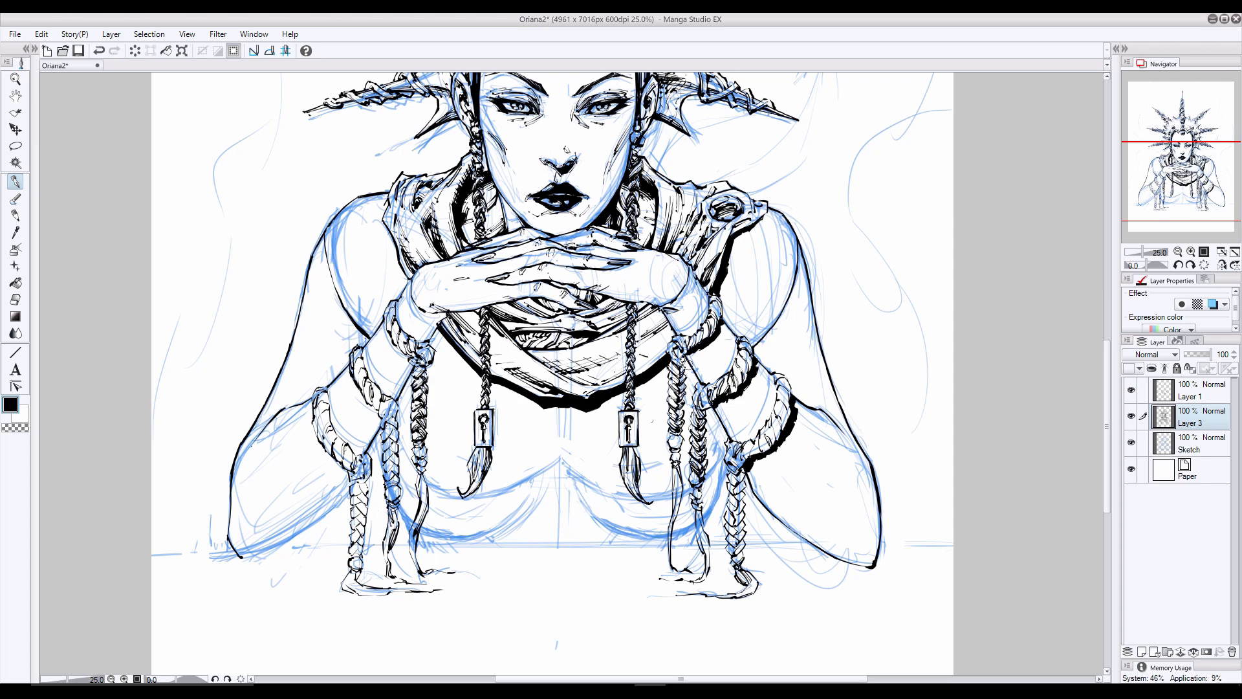
left_click_drag(635, 429, 635, 445)
left_click_drag(491, 412, 490, 430)
key("ctrl+z")
- Ink the two curved chest lines that meet in a central peak between the tufts, following the sketch
left_click_drag(553, 470, 461, 497)
mouse_move(562, 470)
left_mouse_down()
mouse_move(631, 501)
mouse_move(701, 484)
left_mouse_up()
mouse_move(725, 436)
left_mouse_down()
mouse_move(707, 479)
mouse_move(645, 503)
left_mouse_up()
key("ctrl+z")
key("ctrl+z")
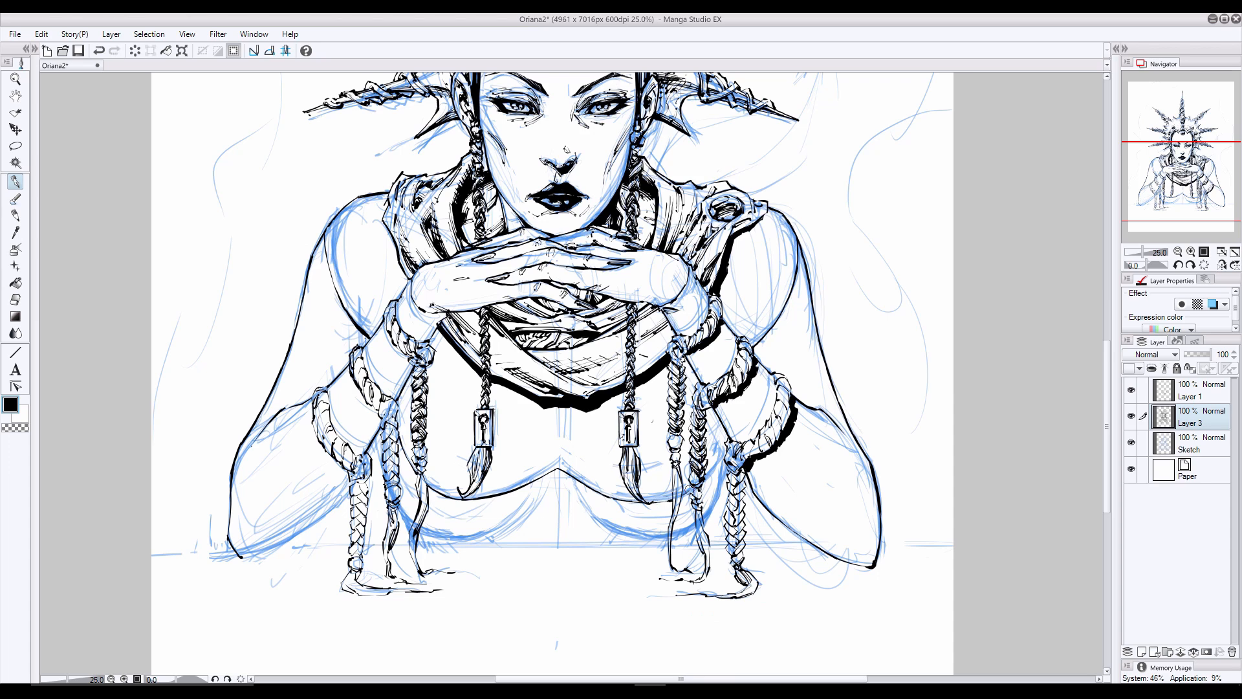
- Ink the torso sides and the lower curved lines above the tabletop on Layer 3, erasing overlaps with the braids
left_click_drag(714, 415, 704, 454)
left_click(15, 299)
left_click_drag(672, 500, 661, 502)
left_click(15, 182)
left_click(1192, 391)
left_click(1191, 417)
left_click_drag(381, 435, 389, 516)
mouse_move(506, 530)
left_mouse_down()
mouse_move(421, 538)
mouse_move(455, 541)
left_mouse_up()
key("e")
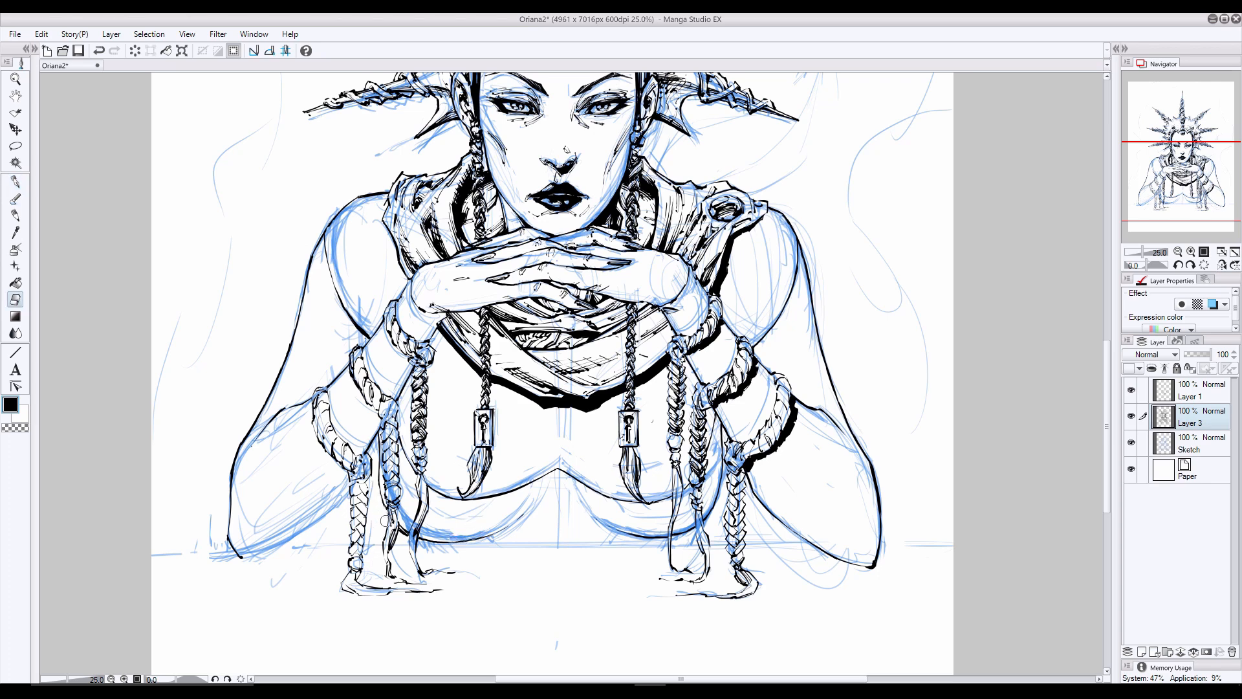
left_click(16, 182)
left_click(1190, 443)
- Check the inks with the Sketch layer hidden, restore the sketch, and mirror the view with Layer 3 active
left_click(1131, 441)
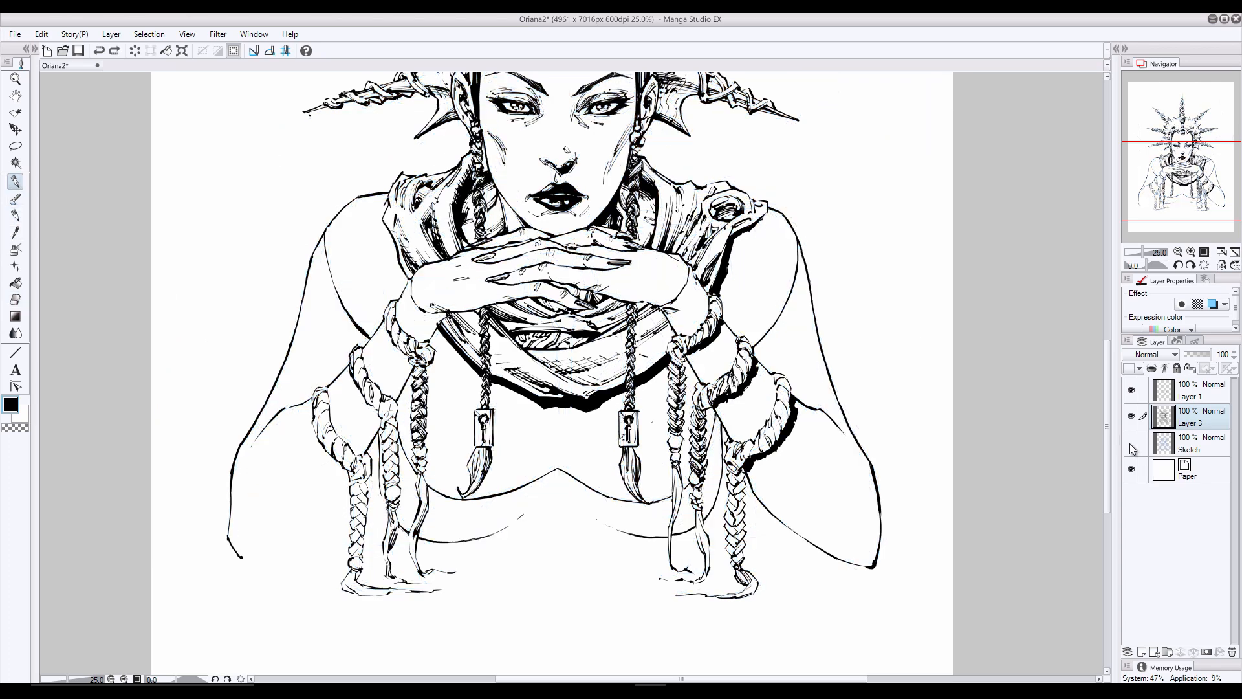
left_click(1222, 265)
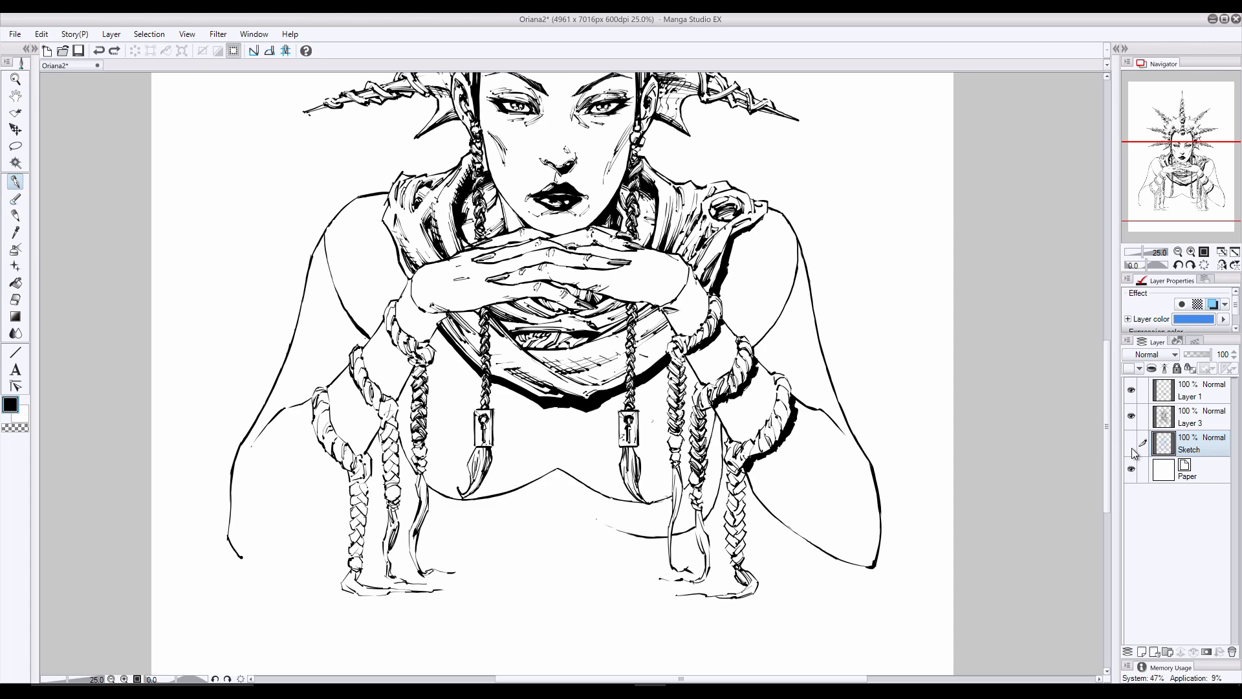
left_click(1131, 442)
left_click(1197, 417)
left_click(1221, 265)
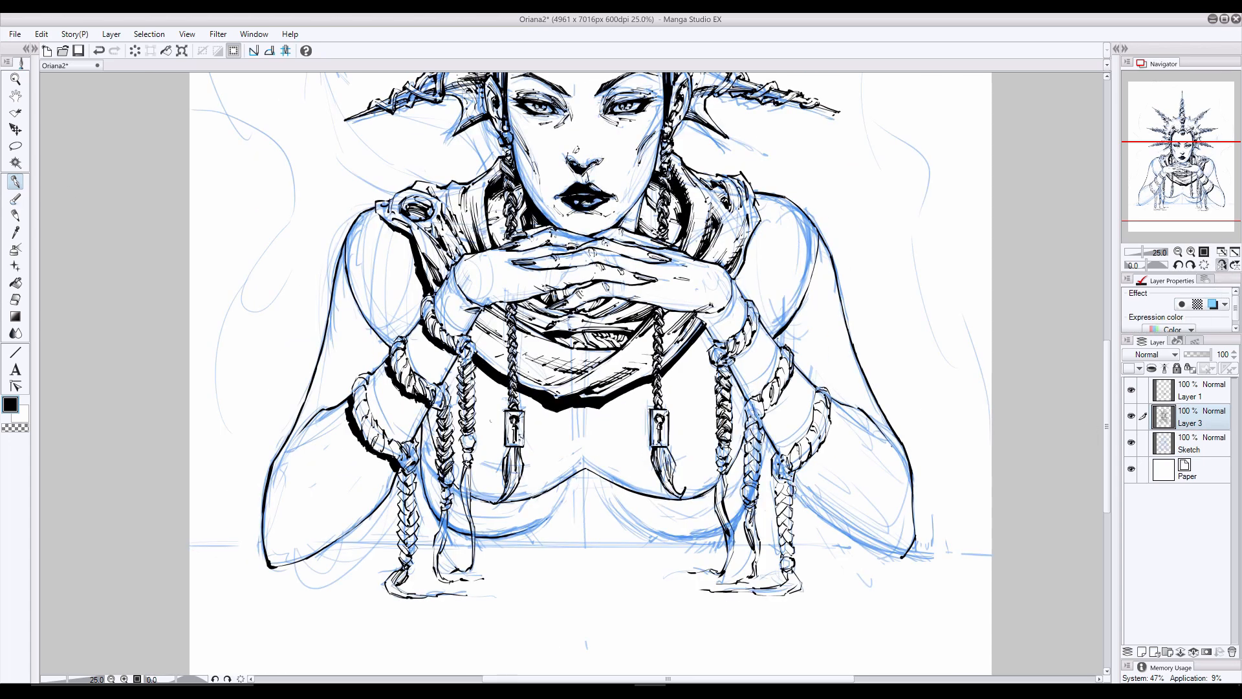
- Return to the unmirrored view, redraw the lower chest curve and forearm underside on the picture's left, and clean up stray lines
key("e")
key("p")
key("e")
key("p")
key("h")
left_click_drag(517, 515, 423, 533)
left_click_drag(307, 543, 241, 557)
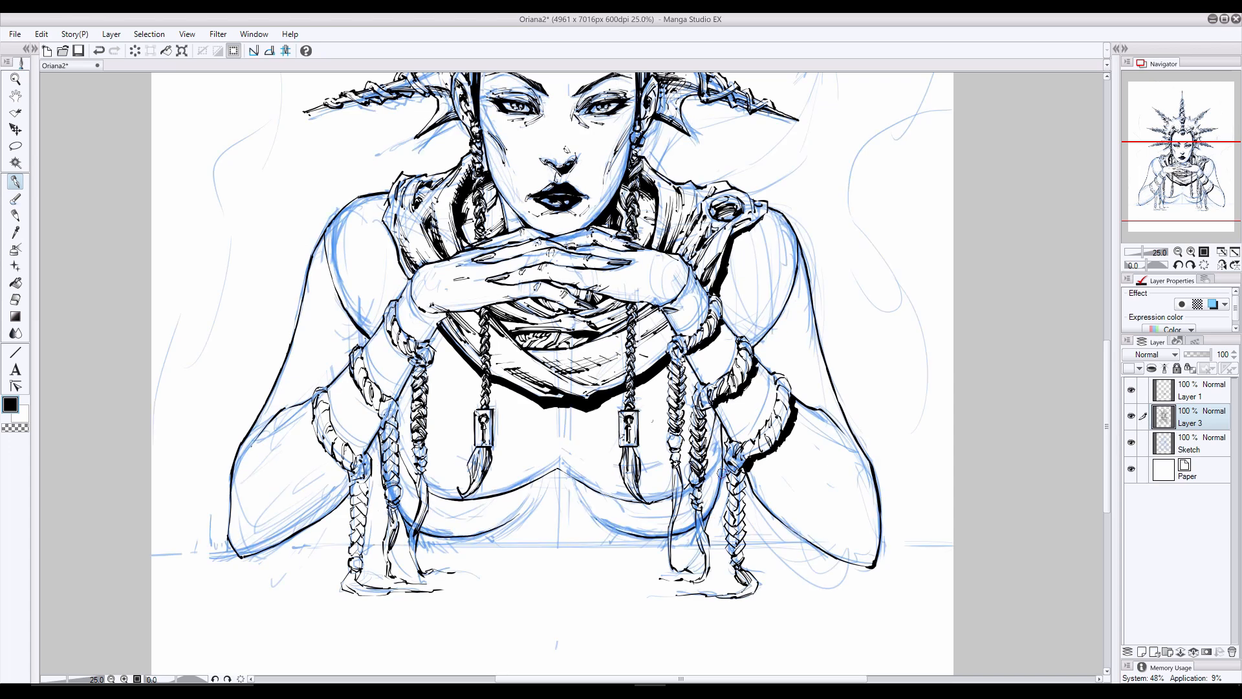
key("e")
left_click_drag(721, 473, 713, 503)
key("p")
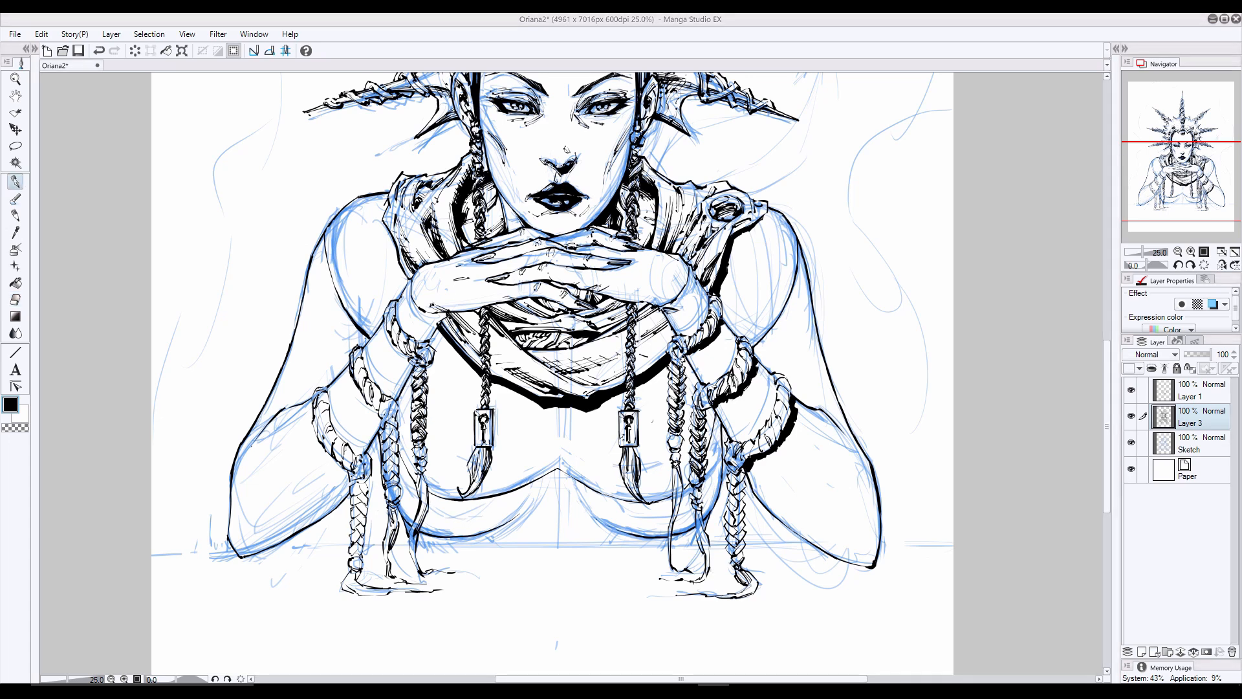
- Ink the tabletop's horizontal edge across the page behind the arms and braids
scroll(945, 481, "down", 2)
left_click_drag(953, 476, 884, 477)
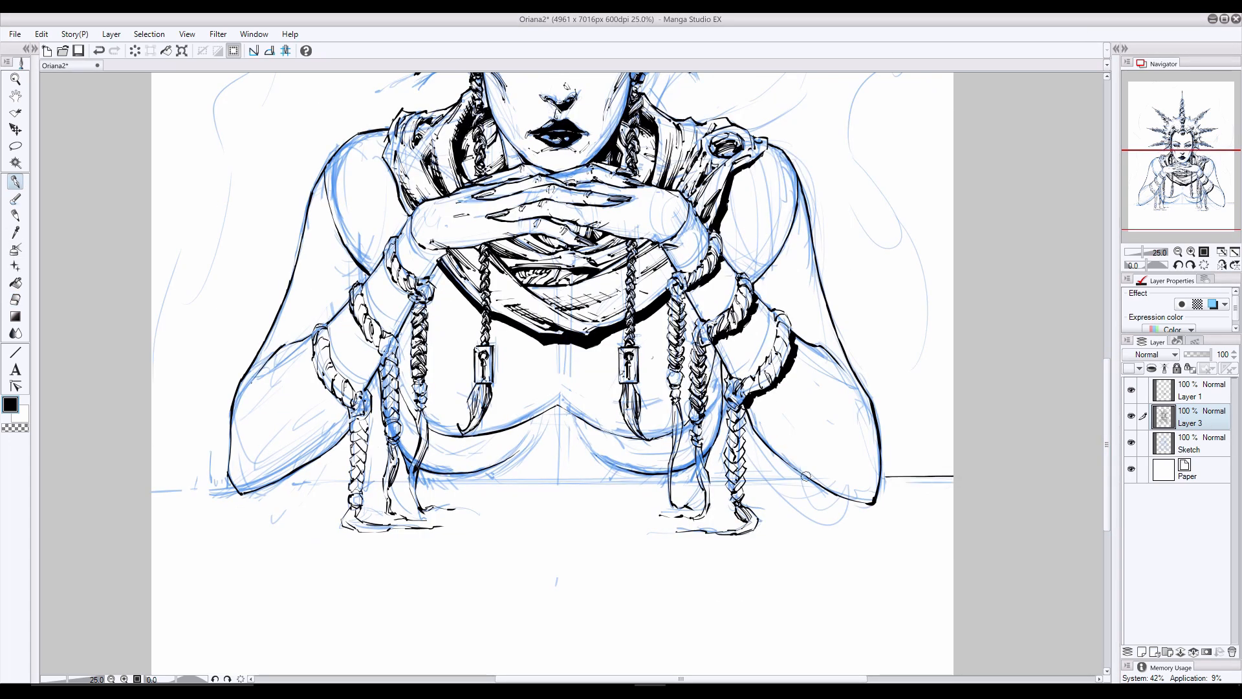
left_click_drag(809, 477, 418, 482)
key("e")
left_click_drag(654, 479, 497, 488)
key("ctrl+z")
key("p")
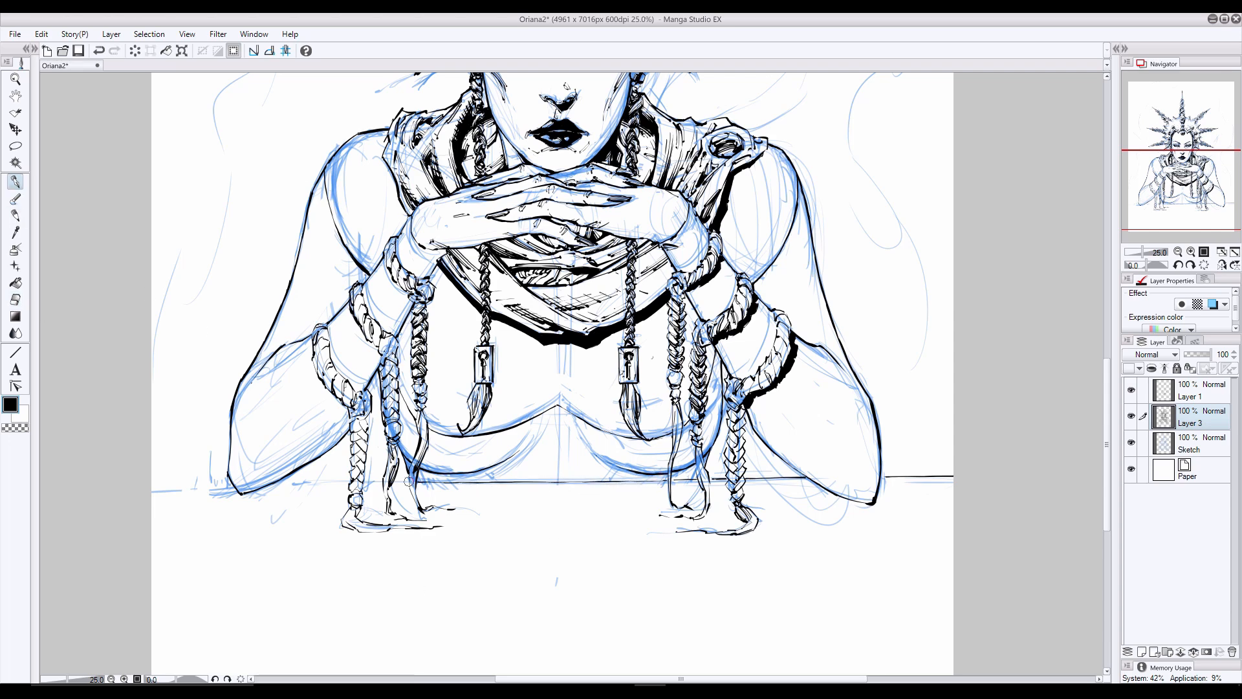
left_click_drag(415, 482, 153, 482)
key("ctrl+z")
- Redraw the outer contour of the elbow on the picture's right with a narrower, rounder shape
mouse_move(868, 408)
left_mouse_down()
mouse_move(880, 463)
mouse_move(882, 426)
mouse_move(886, 452)
mouse_move(873, 417)
mouse_move(875, 502)
mouse_move(816, 485)
mouse_move(851, 495)
left_mouse_up()
left_click(16, 300)
left_click(17, 183)
left_click(16, 299)
left_click(15, 182)
mouse_move(876, 437)
left_mouse_down()
mouse_move(866, 490)
mouse_move(852, 496)
left_mouse_up()
- Erase the old forearm underside on the picture's right and re-ink it down to the elbow
mouse_move(753, 427)
left_mouse_down()
mouse_move(842, 489)
mouse_move(761, 439)
left_mouse_up()
left_click(15, 299)
left_click_drag(768, 446, 827, 484)
key("ctrl+z")
mouse_move(767, 444)
left_mouse_down()
mouse_move(861, 513)
mouse_move(821, 487)
mouse_move(825, 476)
mouse_move(847, 496)
left_mouse_up()
key("p")
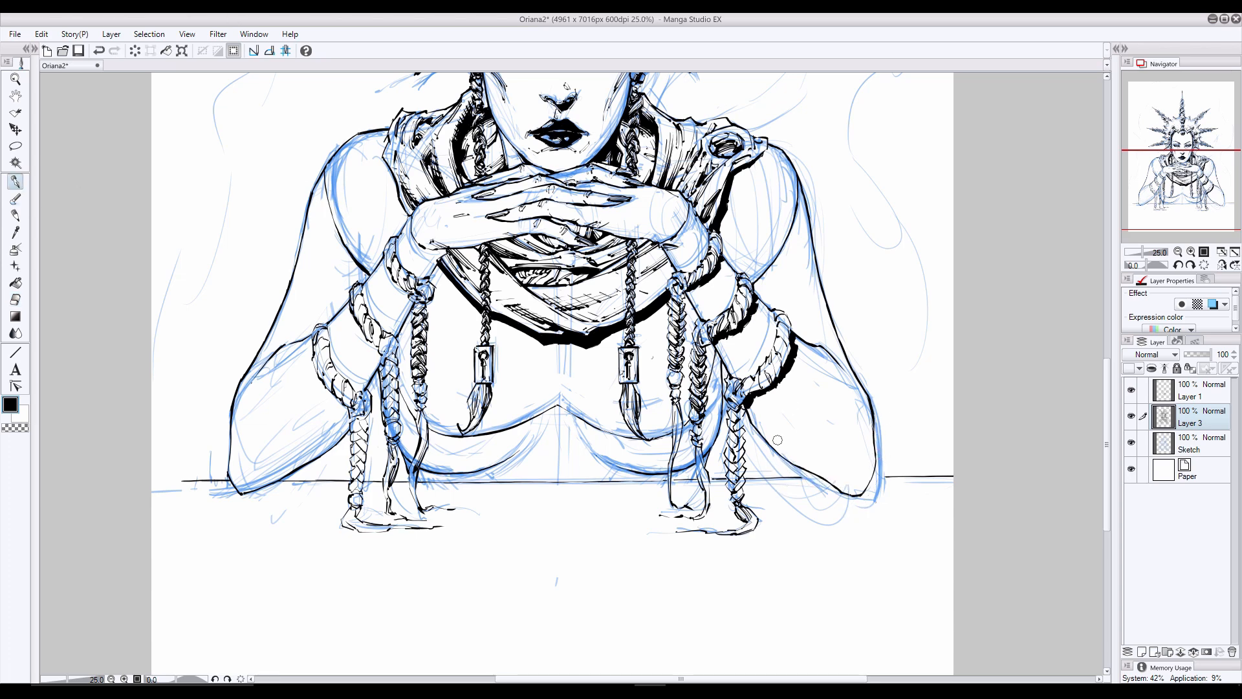
left_click_drag(783, 447, 840, 490)
key("e")
left_click(16, 185)
- Hide the Sketch layer and thicken the peaked chest line into a solid black band on Layer 1
left_click(1131, 442)
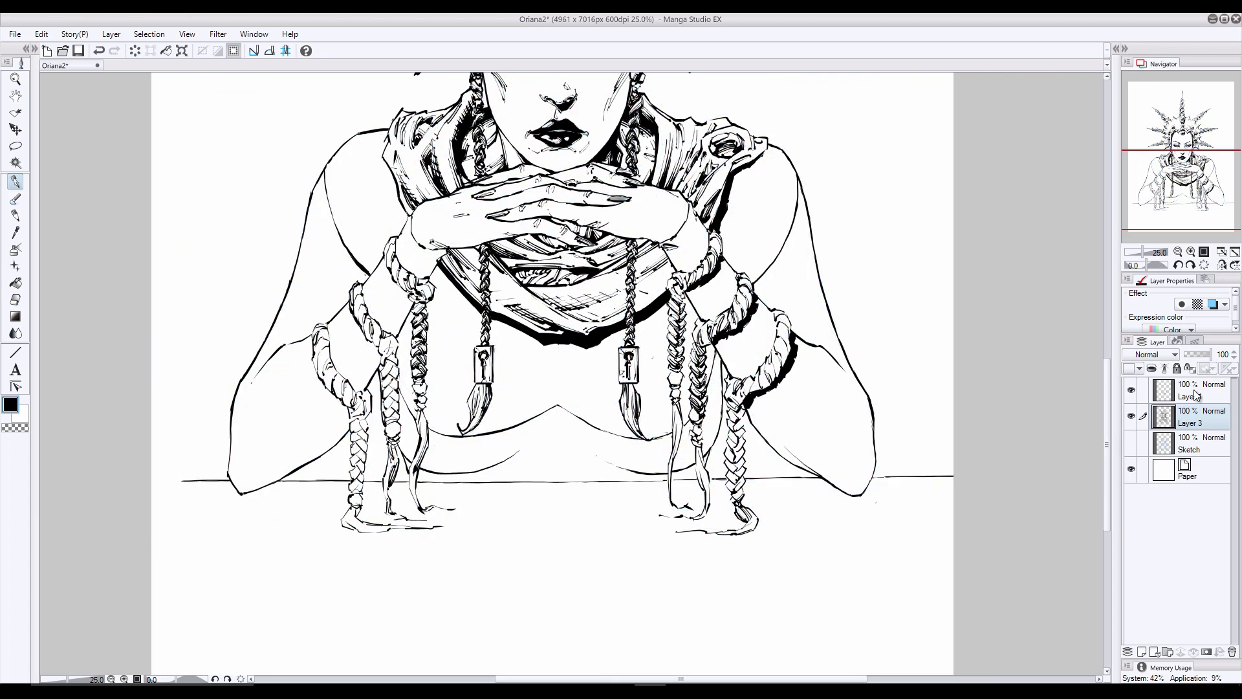
left_click(1196, 390)
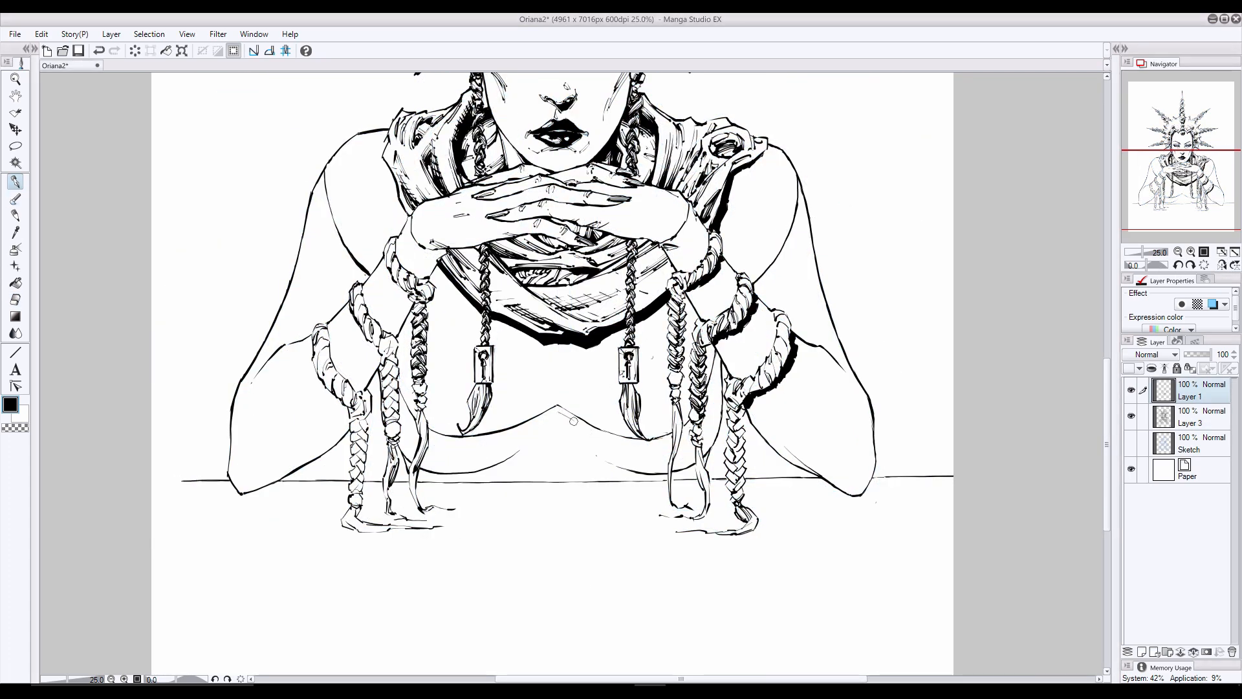
left_click_drag(573, 421, 670, 437)
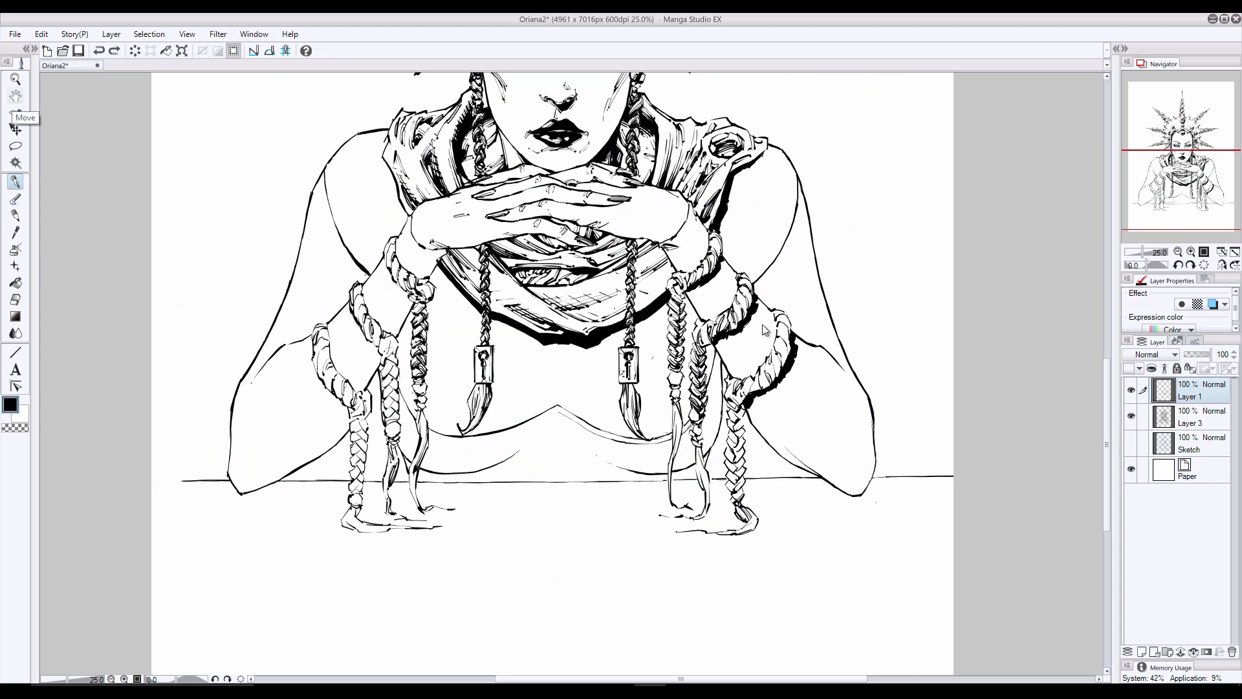
left_click_drag(550, 412, 450, 442)
left_click_drag(557, 406, 440, 438)
left_click_drag(396, 390, 419, 428)
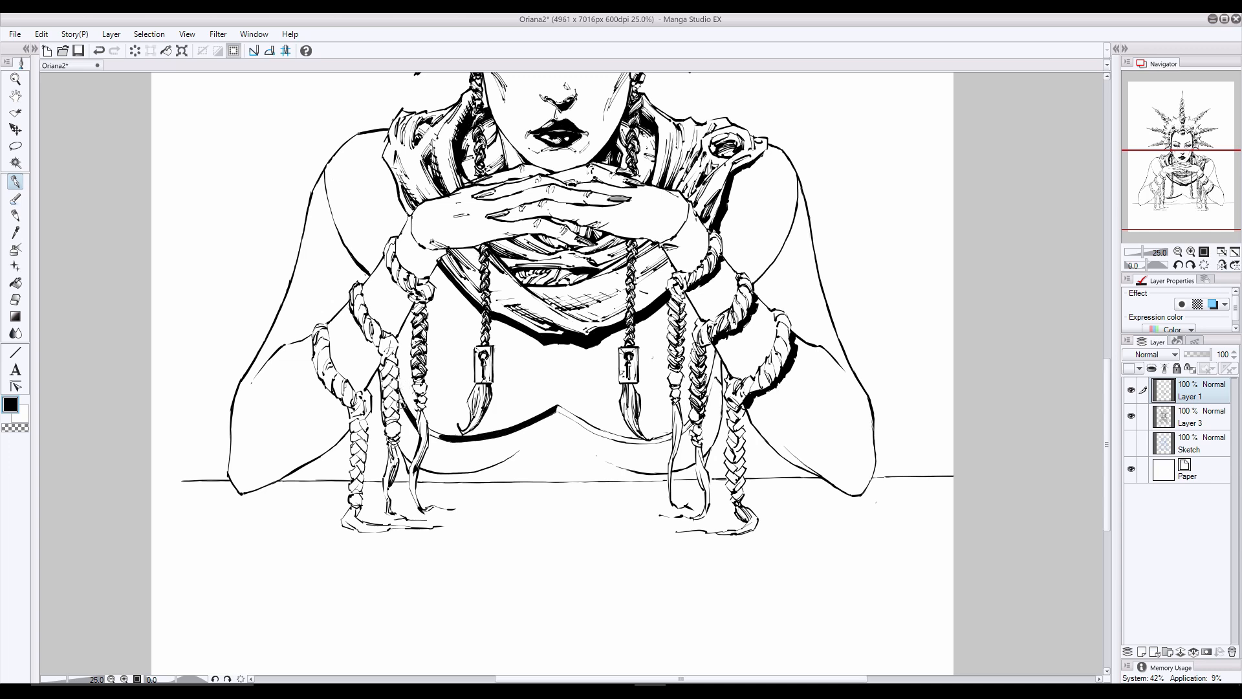
mouse_move(556, 412)
left_mouse_down()
mouse_move(629, 441)
mouse_move(671, 438)
left_mouse_up()
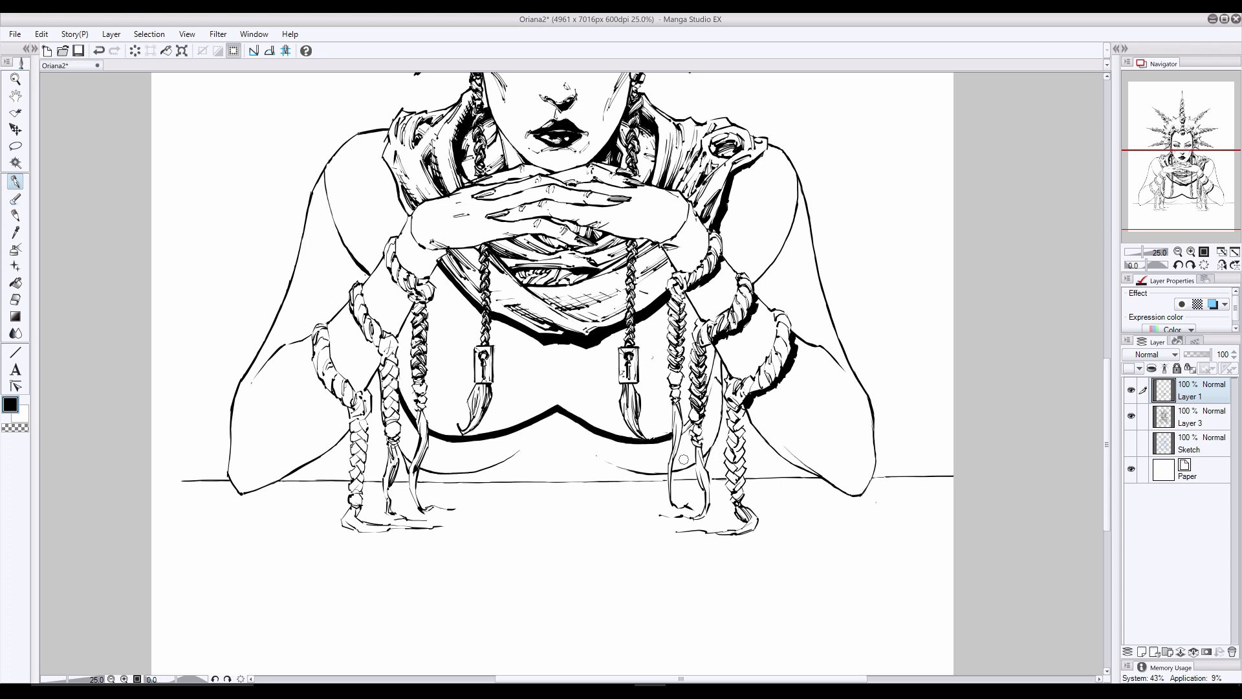
- Fill black shadows between the torso and both upper arms, trimming the one on the picture's left with the eraser
left_click_drag(714, 374, 703, 399)
key("ctrl+z")
mouse_move(716, 347)
left_mouse_down()
mouse_move(705, 396)
mouse_move(714, 363)
left_mouse_up()
left_click_drag(795, 222, 775, 264)
mouse_move(329, 208)
left_mouse_down()
mouse_move(344, 266)
mouse_move(332, 308)
mouse_move(328, 206)
mouse_move(364, 276)
mouse_move(344, 277)
mouse_move(335, 311)
mouse_move(351, 281)
mouse_move(334, 240)
mouse_move(329, 312)
left_mouse_up()
left_click(15, 299)
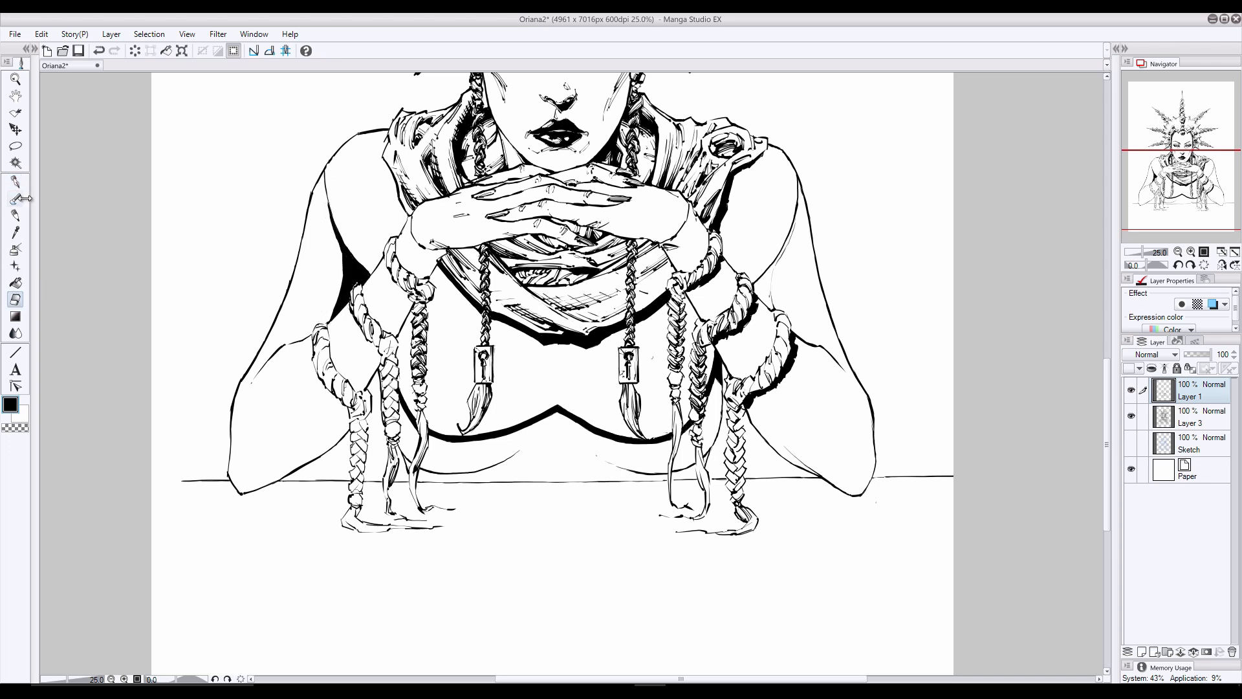
left_click_drag(334, 239, 332, 321)
left_click(15, 181)
mouse_move(797, 214)
left_mouse_down()
mouse_move(771, 307)
mouse_move(759, 288)
mouse_move(778, 306)
mouse_move(774, 278)
left_mouse_up()
- Fill black shading along the lower chest curves above the tabletop and beneath the arm bands on the picture's left
left_click_drag(607, 462, 636, 480)
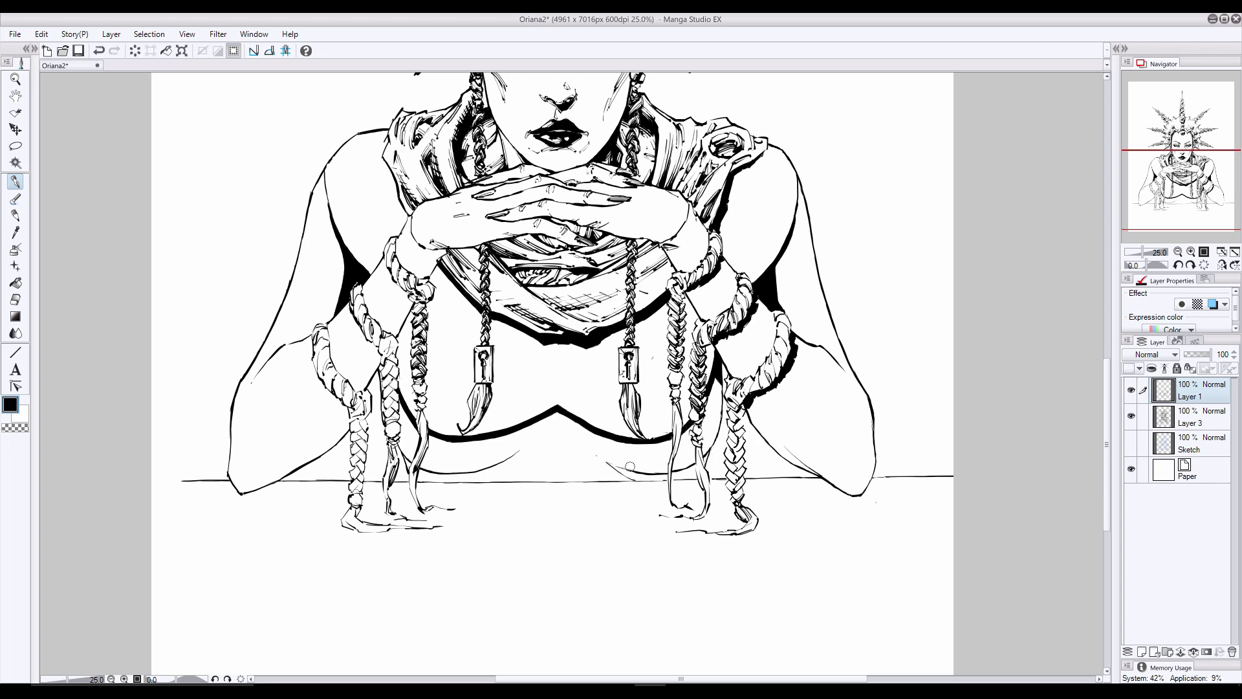
mouse_move(519, 452)
left_mouse_down()
mouse_move(491, 475)
mouse_move(431, 481)
mouse_move(495, 463)
mouse_move(423, 471)
left_mouse_up()
key("ctrl+z")
key("ctrl+z")
key("ctrl+z")
mouse_move(693, 471)
left_mouse_down()
mouse_move(641, 478)
mouse_move(612, 464)
mouse_move(624, 472)
left_mouse_up()
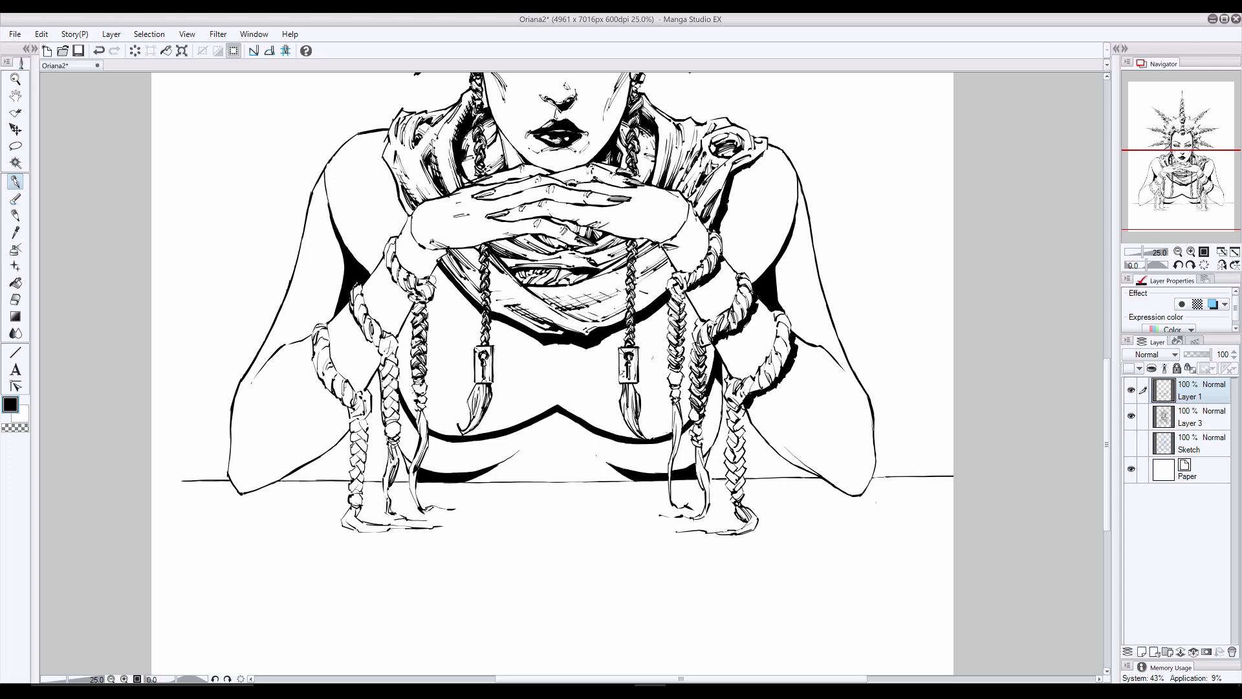
mouse_move(385, 268)
left_mouse_down()
mouse_move(408, 298)
mouse_move(348, 414)
mouse_move(391, 281)
mouse_move(409, 302)
left_mouse_up()
mouse_move(351, 311)
left_mouse_down()
mouse_move(368, 345)
mouse_move(316, 379)
mouse_move(344, 407)
left_mouse_up()
- Show the Sketch layer, ink the large pointed crescent shape behind the shoulder on the picture's right, and hide the sketch again
left_click(1131, 443)
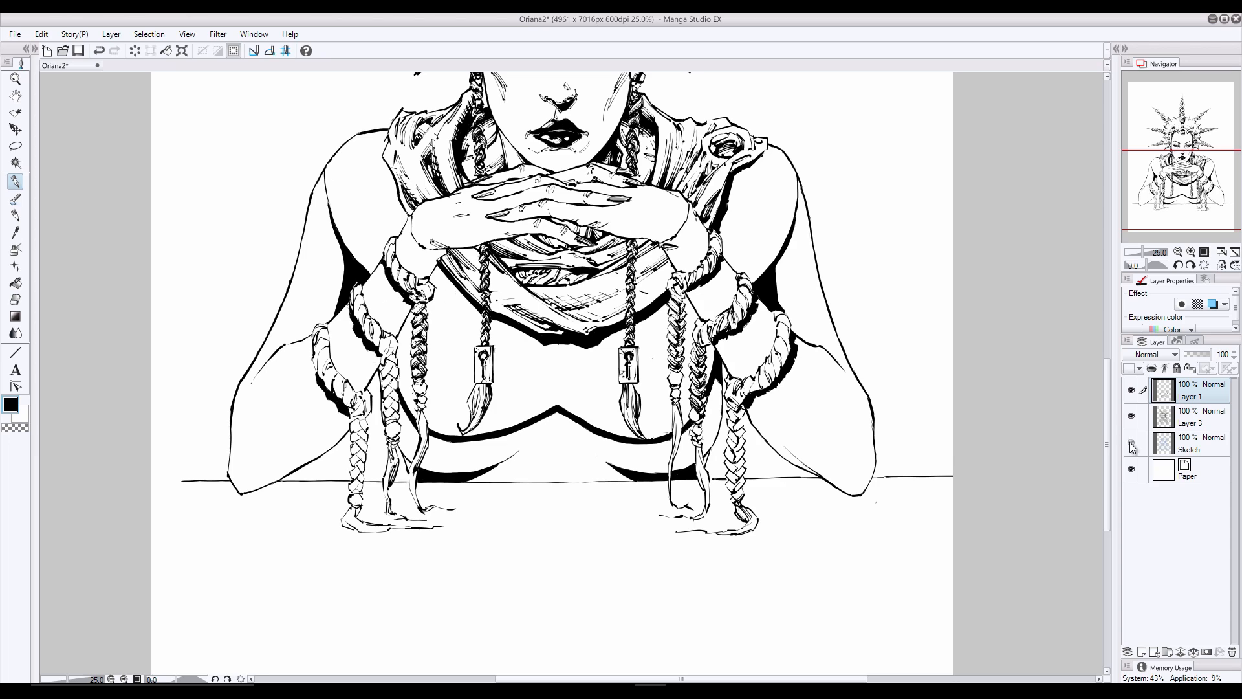
scroll(1095, 373, "up", 3)
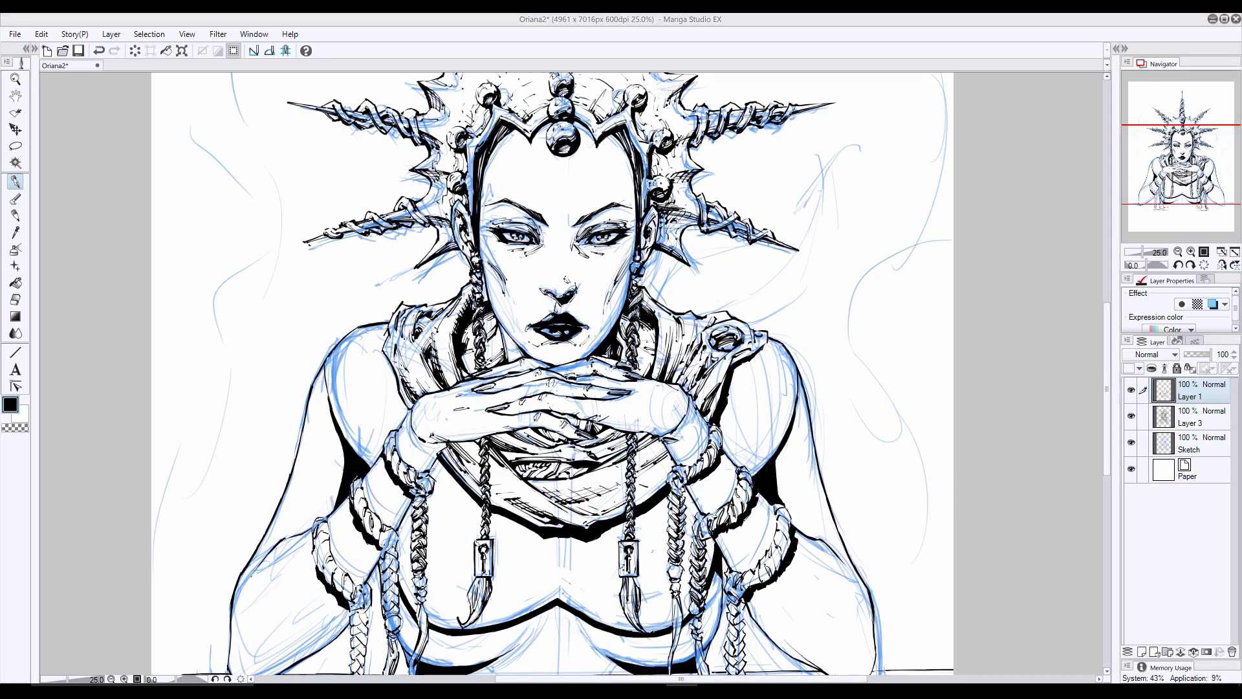
mouse_move(819, 157)
left_mouse_down()
mouse_move(808, 198)
mouse_move(745, 243)
mouse_move(679, 267)
mouse_move(660, 300)
mouse_move(673, 310)
left_mouse_up()
left_click_drag(735, 288, 680, 310)
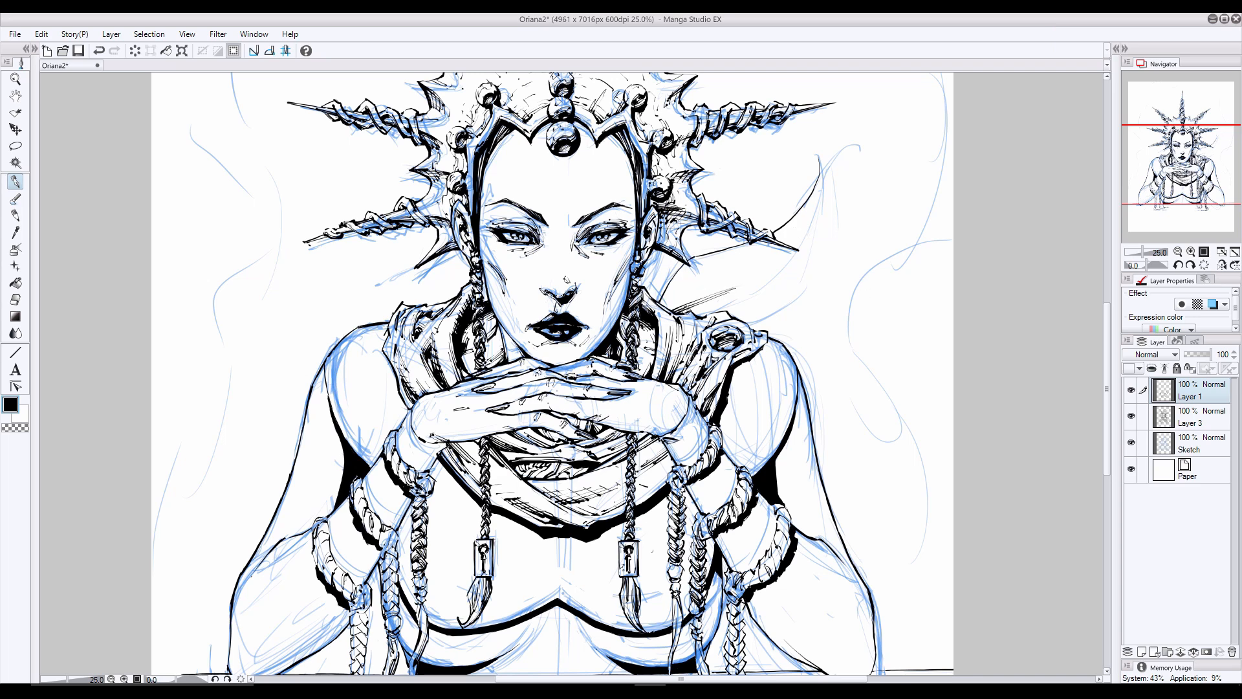
mouse_move(818, 157)
left_mouse_down()
mouse_move(802, 281)
mouse_move(768, 315)
mouse_move(796, 303)
mouse_move(741, 316)
left_mouse_up()
mouse_move(819, 169)
left_mouse_down()
mouse_move(815, 233)
mouse_move(782, 278)
mouse_move(724, 308)
left_mouse_up()
left_click(1130, 442)
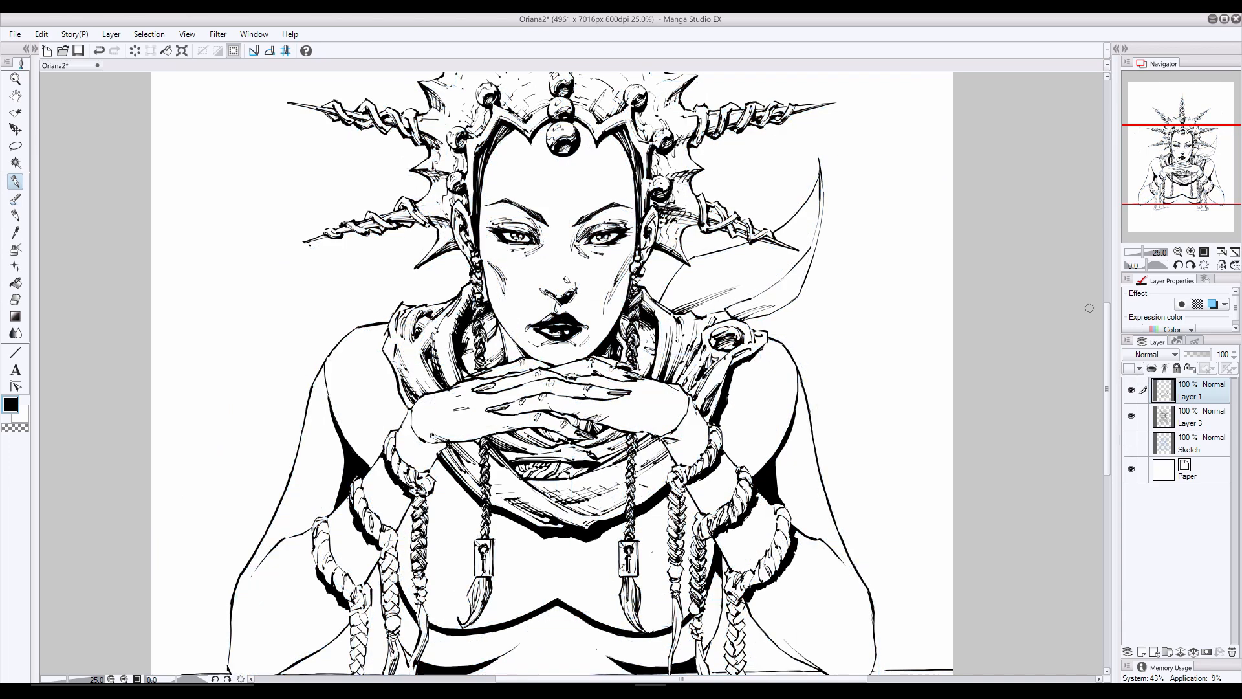
- Hatch the midriff just below the central chest peak, switching to Layer 3 and undoing unwanted strokes
scroll(497, 588, "down", 3)
mouse_move(566, 548)
left_mouse_down()
mouse_move(601, 551)
mouse_move(589, 540)
left_mouse_up()
mouse_move(540, 554)
left_mouse_down()
mouse_move(509, 557)
mouse_move(519, 546)
mouse_move(501, 557)
mouse_move(569, 526)
mouse_move(509, 531)
left_mouse_up()
left_click(15, 300)
left_click(1197, 417)
left_click(15, 181)
mouse_move(529, 530)
left_mouse_down()
mouse_move(508, 532)
mouse_move(547, 520)
left_mouse_up()
mouse_move(589, 525)
left_mouse_down()
mouse_move(558, 533)
mouse_move(601, 530)
mouse_move(520, 542)
mouse_move(661, 513)
mouse_move(517, 540)
mouse_move(577, 522)
mouse_move(607, 546)
mouse_move(493, 550)
left_mouse_up()
key("e")
key("p")
key("ctrl+z")
- Extend the horizontal hatching down the midriff to the tabletop and between the lower black shadows
key("ctrl+z")
left_click(15, 299)
left_click(16, 217)
left_click(15, 182)
left_click_drag(581, 563, 537, 559)
mouse_move(579, 564)
left_mouse_down()
mouse_move(532, 558)
mouse_move(610, 571)
left_mouse_up()
mouse_move(522, 572)
left_mouse_down()
mouse_move(476, 574)
mouse_move(504, 566)
left_mouse_up()
key("ctrl+z")
left_click_drag(521, 558, 499, 565)
left_click_drag(561, 527, 530, 532)
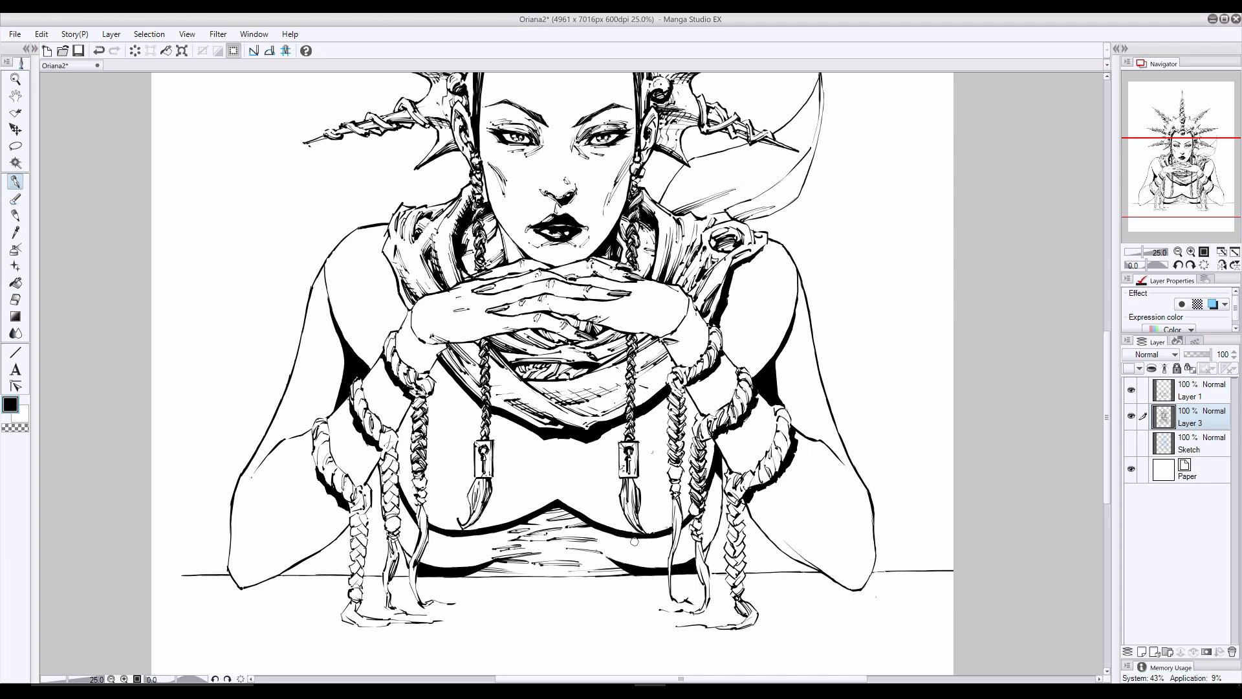
left_click_drag(618, 562, 586, 571)
mouse_move(596, 564)
left_mouse_down()
mouse_move(552, 574)
mouse_move(575, 557)
mouse_move(509, 538)
mouse_move(496, 575)
left_mouse_up()
key("ctrl+z")
left_click(15, 300)
left_click(15, 182)
- Add short hatching to the upper arm and elbow crease on the picture's right and shade beside the wrist braids
left_click_drag(793, 345, 775, 370)
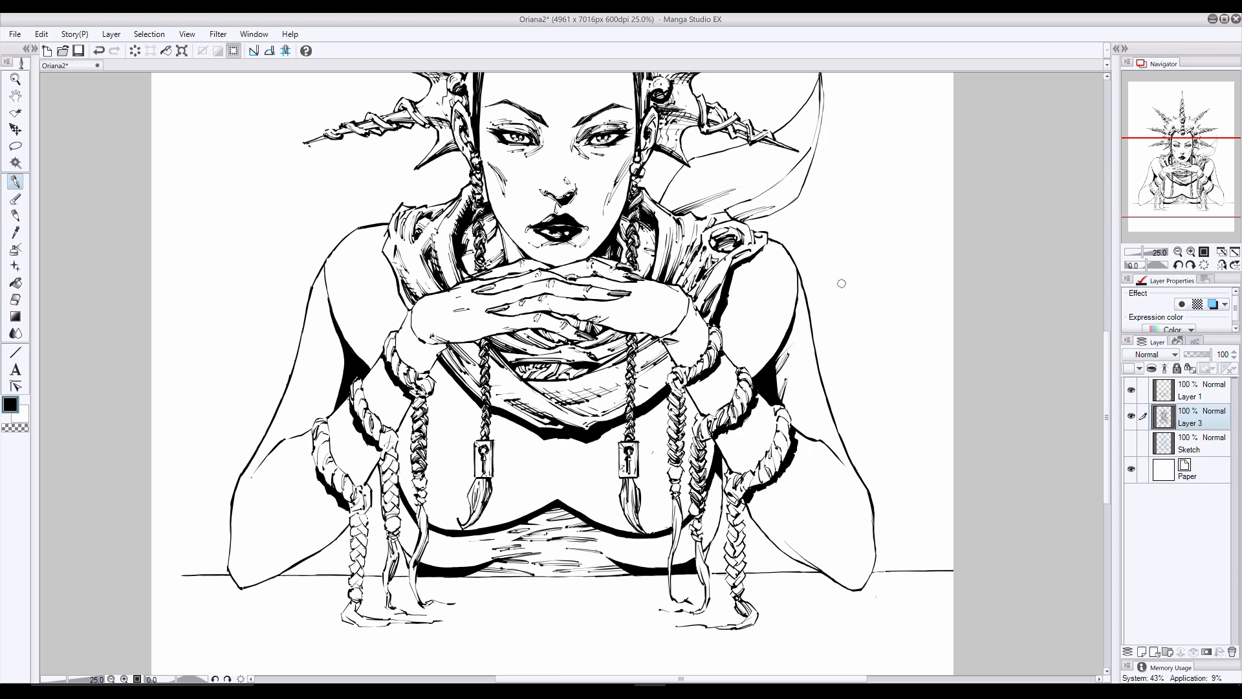
left_click_drag(841, 453, 801, 430)
left_click_drag(688, 385, 708, 392)
left_click_drag(693, 394, 710, 412)
key("ctrl+z")
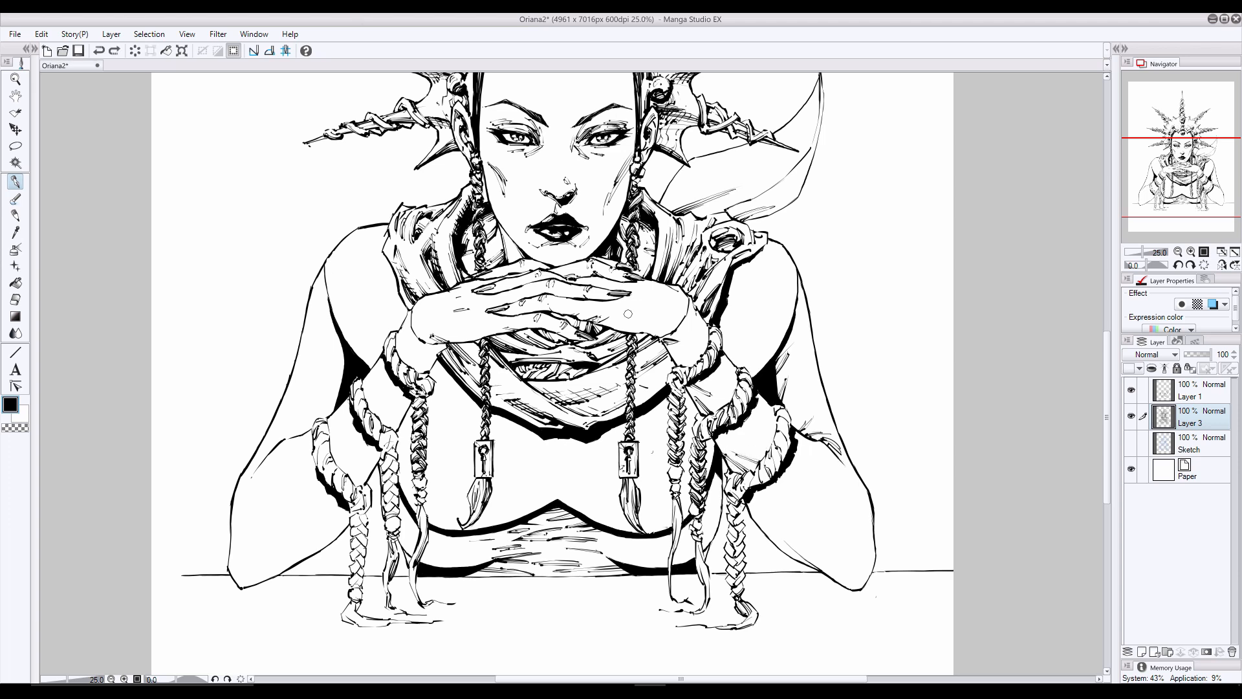
- Undo the last stroke and add light hatching to both wrists, the upper arm on the picture's left and the opposite forearm
key("ctrl+z")
left_click_drag(697, 317, 686, 335)
left_click_drag(695, 317, 685, 343)
left_click_drag(695, 325, 683, 342)
left_click_drag(434, 351, 421, 353)
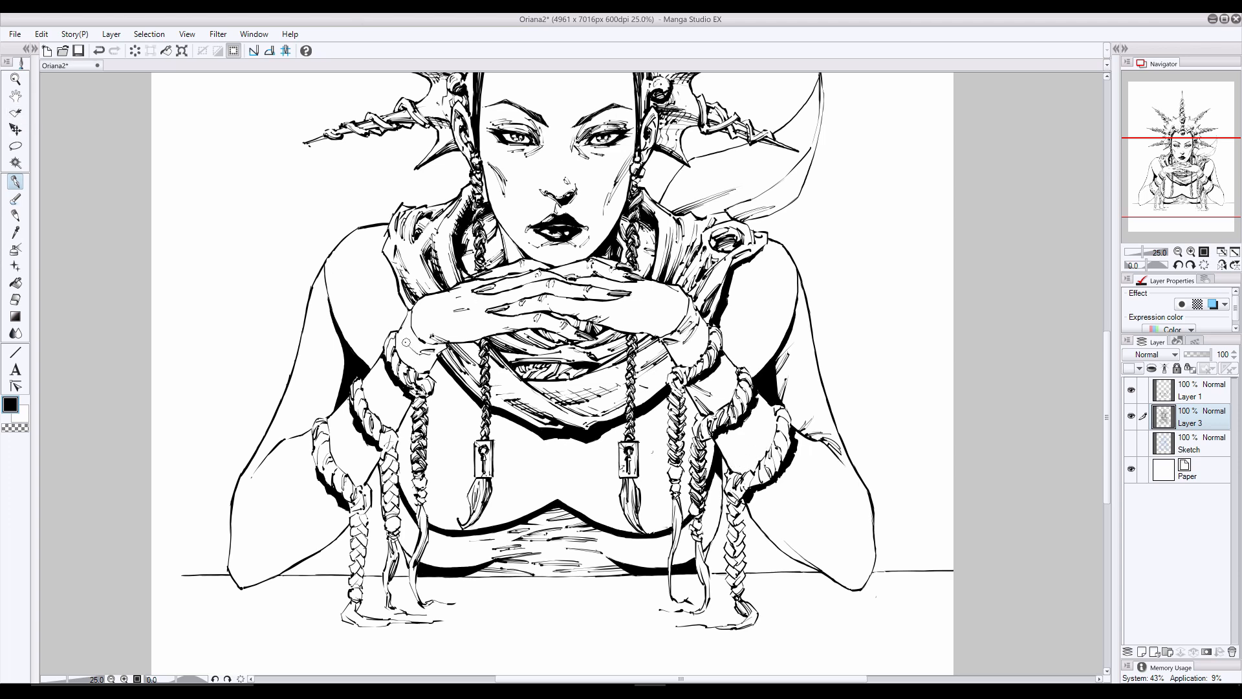
left_click_drag(342, 326, 335, 367)
left_click_drag(811, 511, 798, 511)
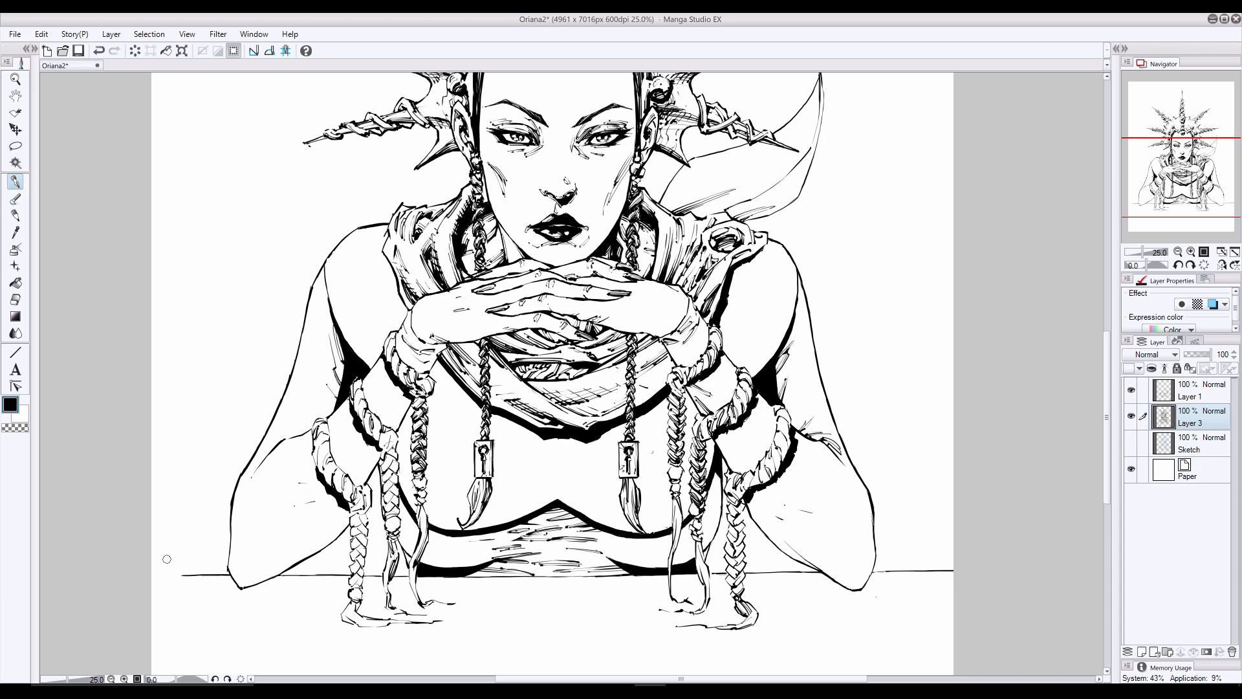
left_click_drag(1204, 141, 1194, 140)
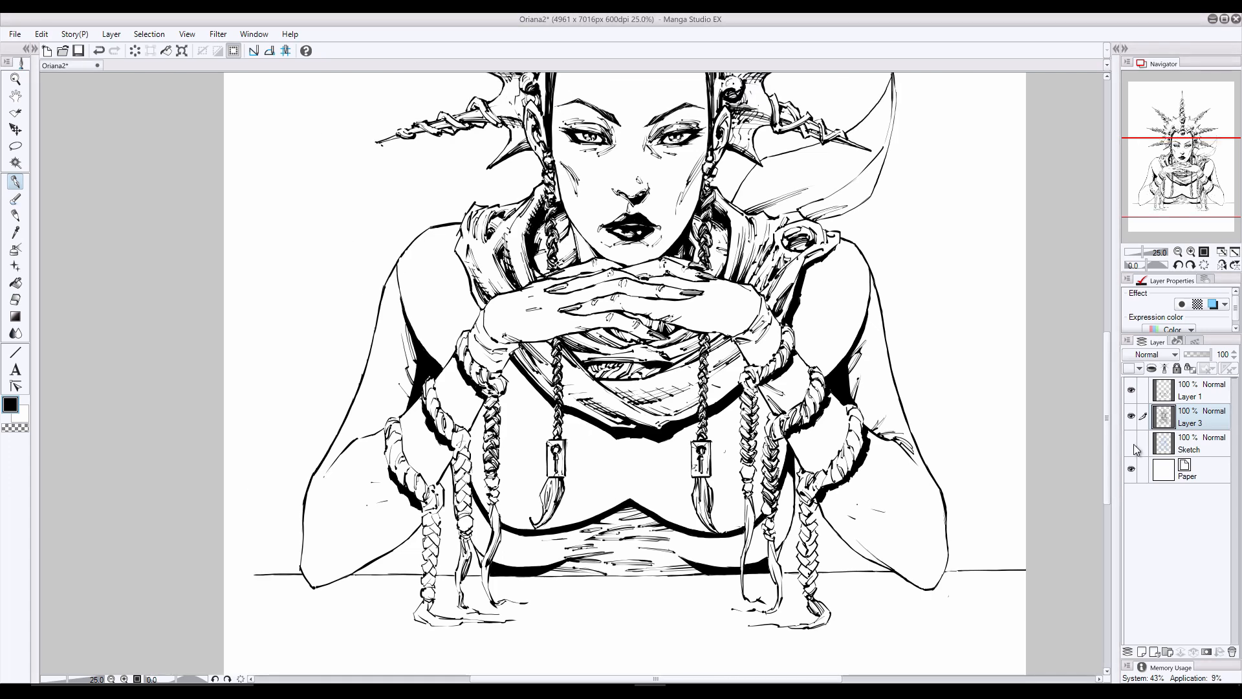
- Show and select the Sketch layer, turn off its layer colour and rough in the ornament down the centre of the chest
left_click(1131, 443)
left_click(16, 215)
left_click(1189, 444)
left_click(1213, 304)
left_click_drag(634, 469, 631, 498)
left_click_drag(626, 446, 632, 477)
mouse_move(622, 463)
left_mouse_down()
mouse_move(645, 464)
mouse_move(639, 482)
left_mouse_up()
- Sketch curling ornaments across the chest on the picture's right, around the hanging tassel
mouse_move(640, 486)
left_mouse_down()
mouse_move(633, 498)
mouse_move(680, 482)
left_mouse_up()
left_click_drag(686, 475, 673, 512)
left_click_drag(743, 491, 715, 511)
left_click_drag(744, 489, 712, 509)
mouse_move(658, 497)
left_mouse_down()
mouse_move(672, 513)
mouse_move(686, 504)
left_mouse_up()
left_click_drag(647, 494, 674, 498)
left_click_drag(665, 444, 689, 453)
left_click_drag(666, 442, 682, 455)
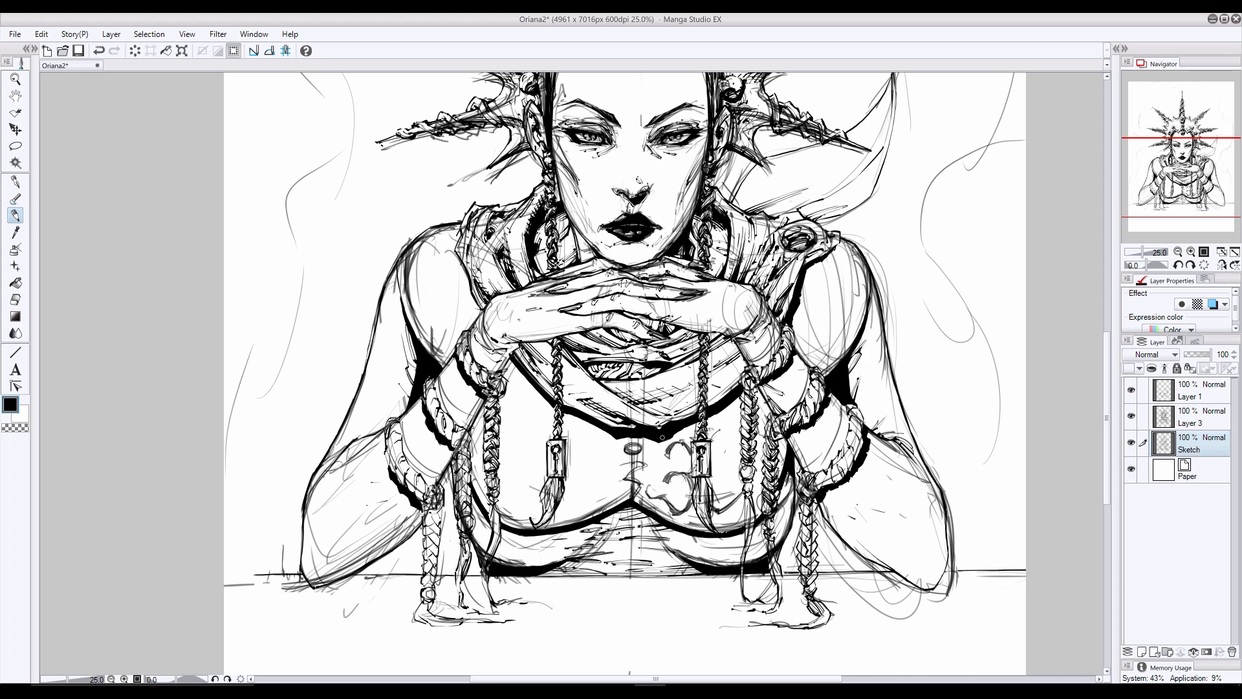
left_click_drag(722, 511, 734, 497)
- Sketch curled ornaments and a small dot on the shoulder on the picture's right, erasing part of the roughs
mouse_move(796, 308)
left_mouse_down()
mouse_move(840, 331)
mouse_move(864, 300)
mouse_move(861, 258)
mouse_move(825, 272)
left_mouse_up()
left_click_drag(803, 326, 825, 365)
left_click_drag(803, 325, 808, 346)
left_click(838, 348)
mouse_move(857, 301)
left_mouse_down()
mouse_move(824, 323)
mouse_move(834, 297)
left_mouse_up()
key("e")
mouse_move(820, 322)
left_mouse_down()
mouse_move(858, 325)
mouse_move(841, 332)
left_mouse_up()
key("p")
left_click_drag(841, 331, 859, 309)
left_click(838, 346)
- Sketch a D-shaped ornament and surrounding curls on the chest on the picture's left
mouse_move(583, 452)
left_mouse_down()
mouse_move(598, 466)
mouse_move(592, 498)
mouse_move(553, 516)
left_mouse_up()
left_click_drag(498, 493, 511, 509)
left_click_drag(510, 480, 497, 497)
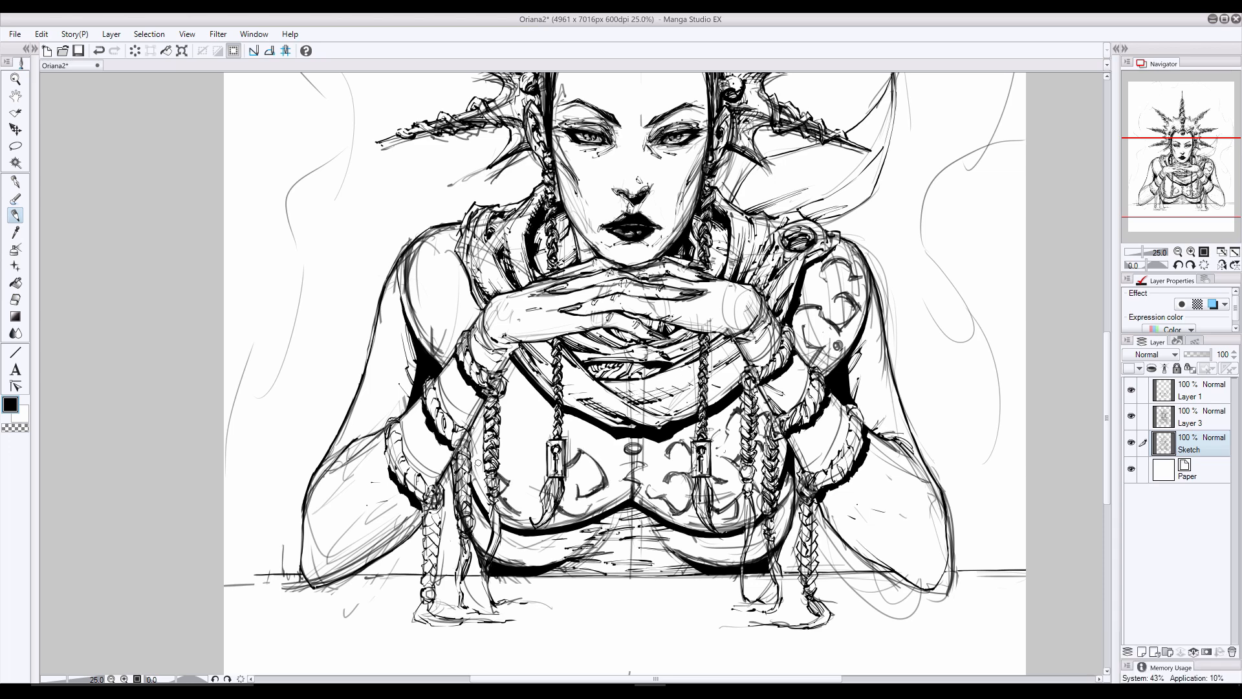
left_click_drag(485, 442, 484, 467)
left_click_drag(477, 482, 506, 506)
mouse_move(539, 496)
left_mouse_down()
mouse_move(524, 500)
mouse_move(521, 483)
left_mouse_up()
left_click_drag(517, 458, 528, 476)
mouse_move(531, 399)
left_mouse_down()
mouse_move(514, 433)
mouse_move(506, 423)
left_mouse_up()
left_click_drag(521, 449, 515, 462)
left_click(511, 378)
mouse_move(607, 479)
left_mouse_down()
mouse_move(584, 444)
mouse_move(605, 476)
left_mouse_up()
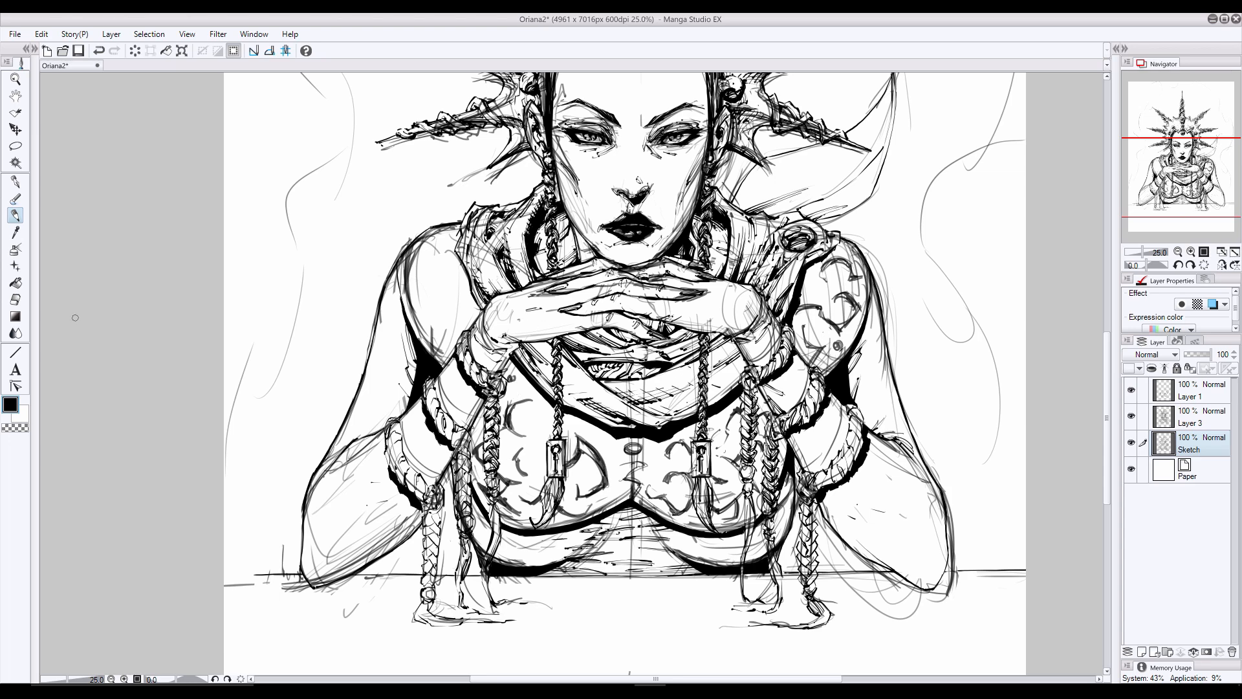
- Sketch matching ornaments on the shoulder on the picture's left and restore the Sketch layer's blue layer colour
left_click_drag(456, 302, 434, 333)
mouse_move(455, 279)
left_mouse_down()
mouse_move(427, 287)
mouse_move(411, 320)
left_mouse_up()
mouse_move(446, 240)
left_mouse_down()
mouse_move(435, 244)
mouse_move(445, 258)
left_mouse_up()
left_click(1213, 304)
key("p")
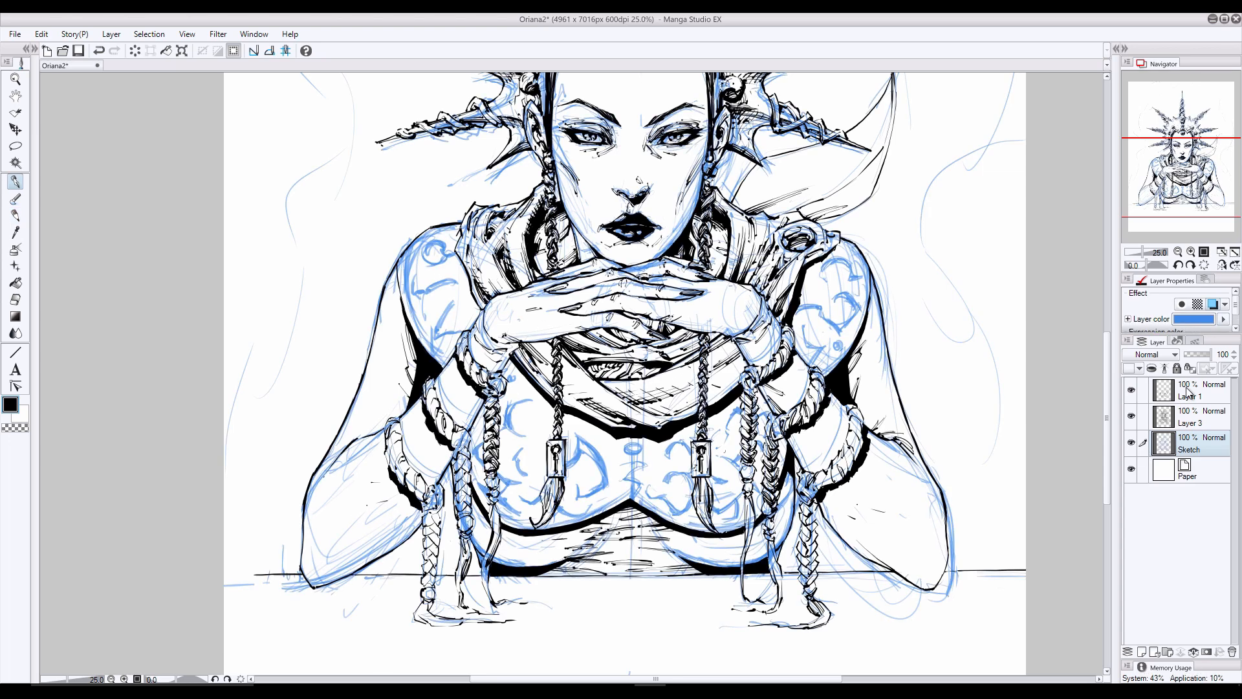
- Select Layer 1 and ink the ring and curled ornament down the centre of the chest
left_click(1190, 393)
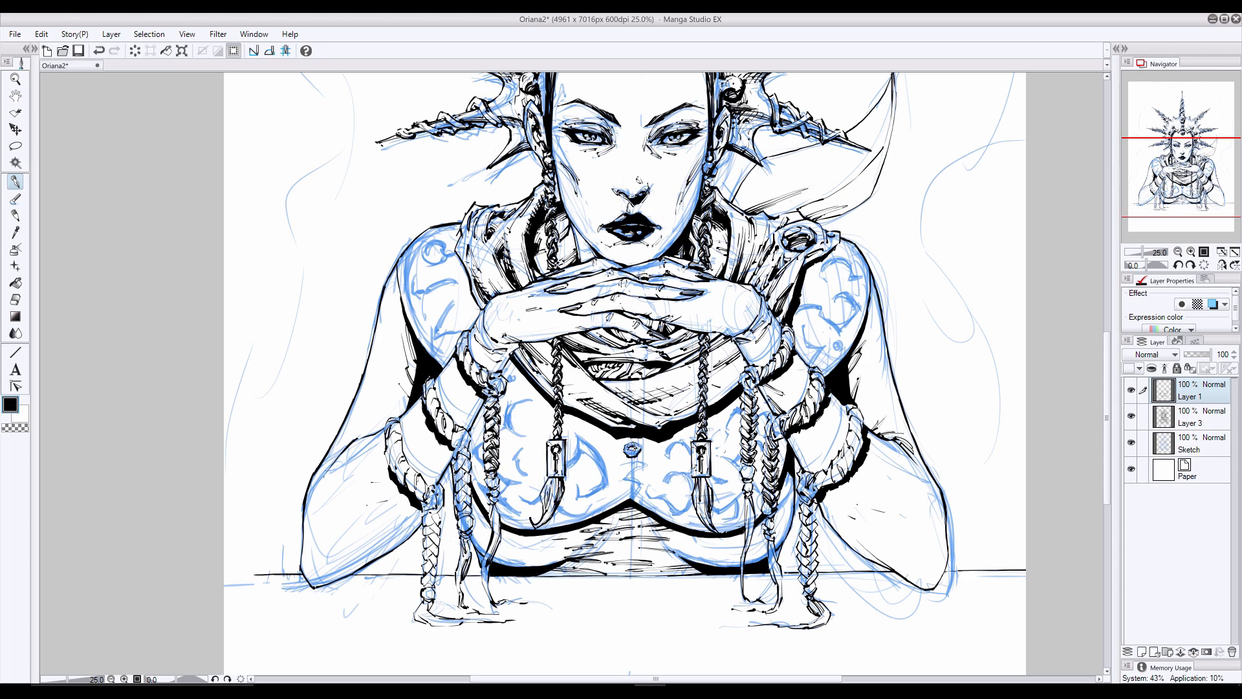
left_click_drag(641, 462, 627, 474)
key("e")
key("p")
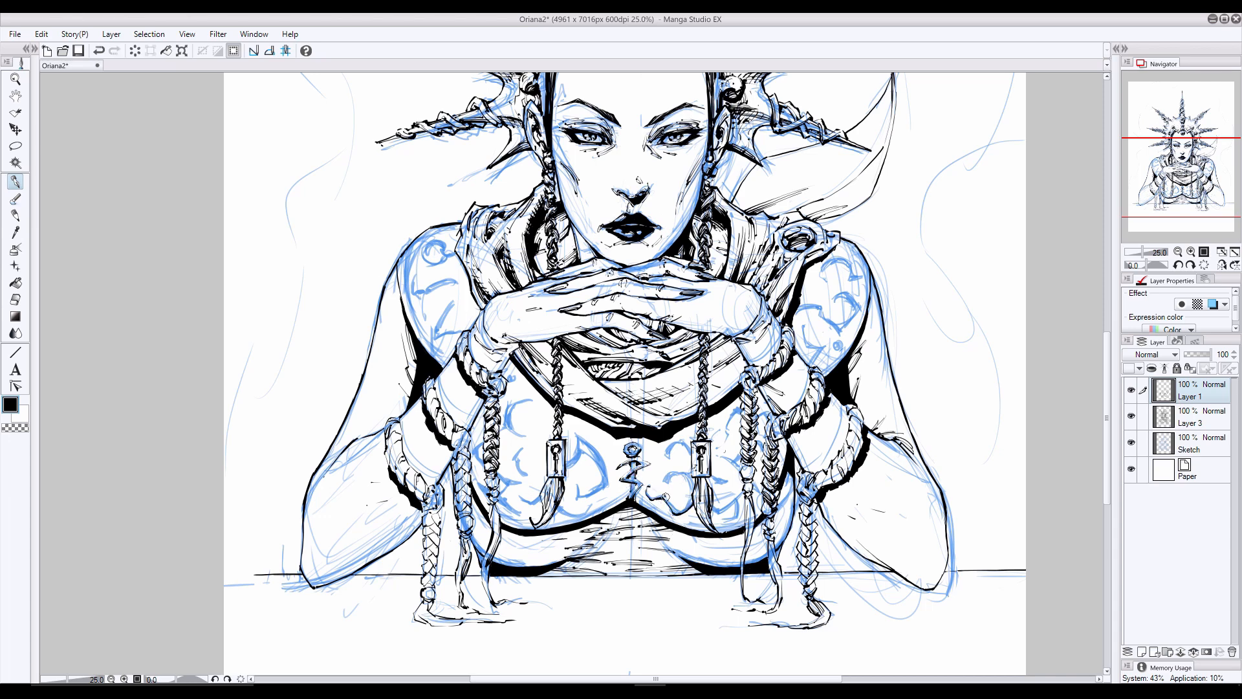
- Ink the curls between the central ornament and the tassel on the picture's right, toggling the sketch to check them
left_click_drag(684, 480, 667, 475)
left_click(1131, 442)
left_click(1132, 443)
left_click_drag(670, 506, 685, 511)
mouse_move(670, 453)
left_mouse_down()
mouse_move(690, 461)
mouse_move(668, 458)
left_mouse_up()
left_click(1131, 443)
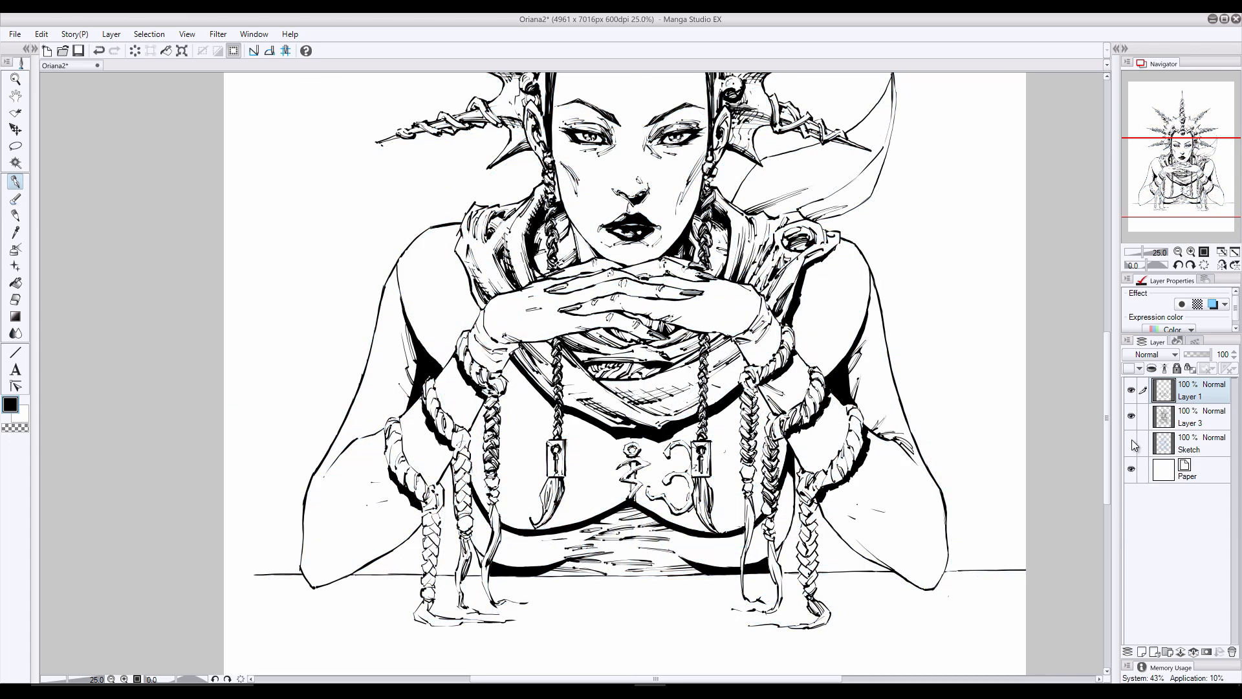
left_click(1132, 443)
- Ink the ornaments around and beyond the tassel on the picture's right, comparing them with the sketch hidden and shown
mouse_move(716, 513)
left_mouse_down()
mouse_move(733, 504)
mouse_move(737, 518)
mouse_move(742, 496)
mouse_move(722, 509)
mouse_move(738, 462)
mouse_move(718, 507)
left_mouse_up()
left_click_drag(714, 452, 734, 459)
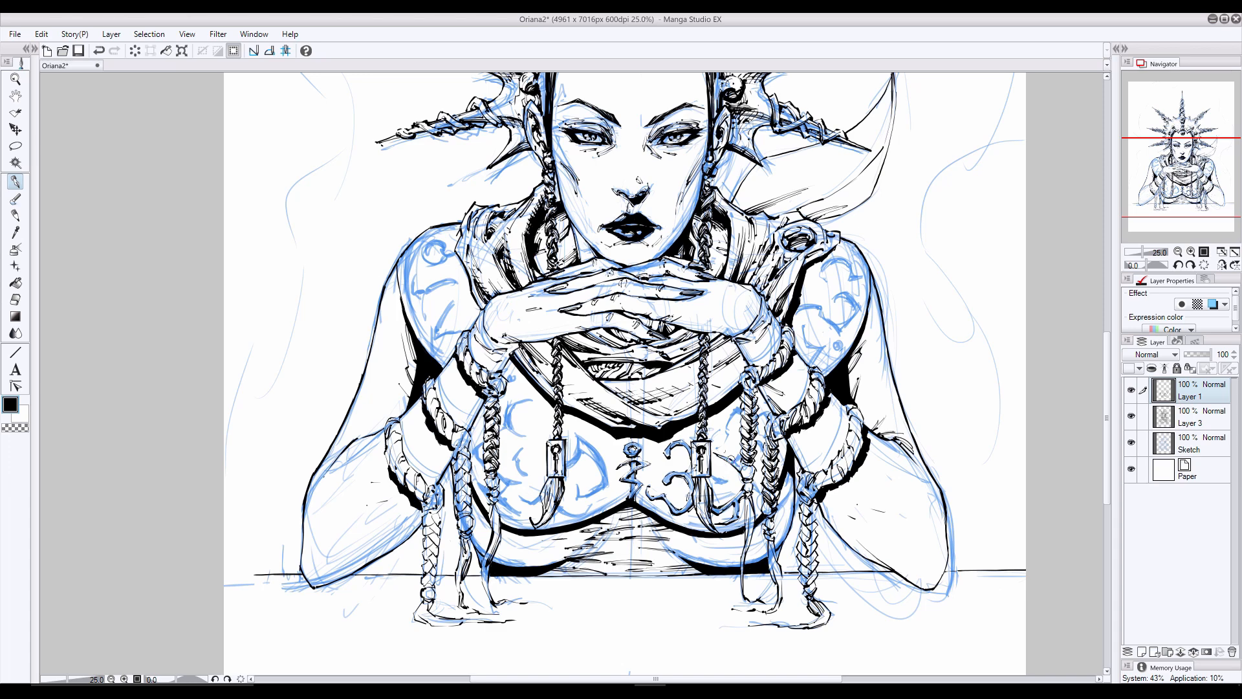
mouse_move(739, 411)
left_mouse_down()
mouse_move(720, 446)
mouse_move(725, 423)
mouse_move(709, 440)
mouse_move(729, 484)
left_mouse_up()
left_click(1131, 443)
left_click(1131, 443)
left_click(1131, 443)
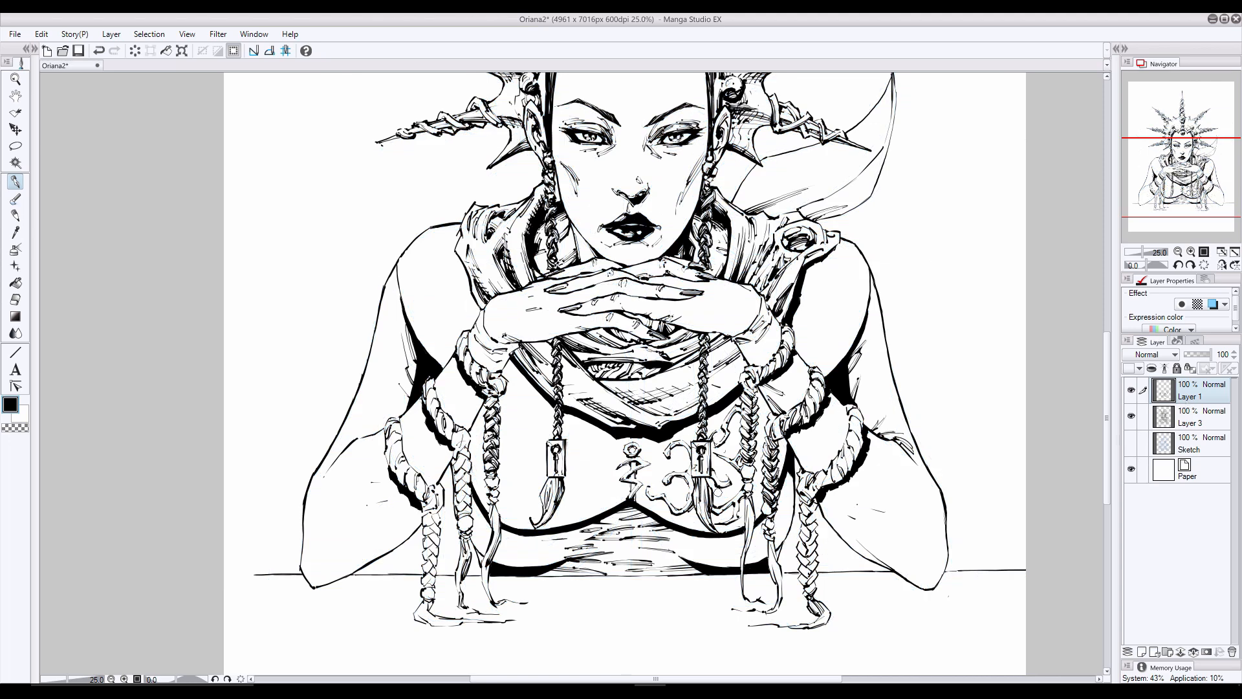
left_click(1130, 442)
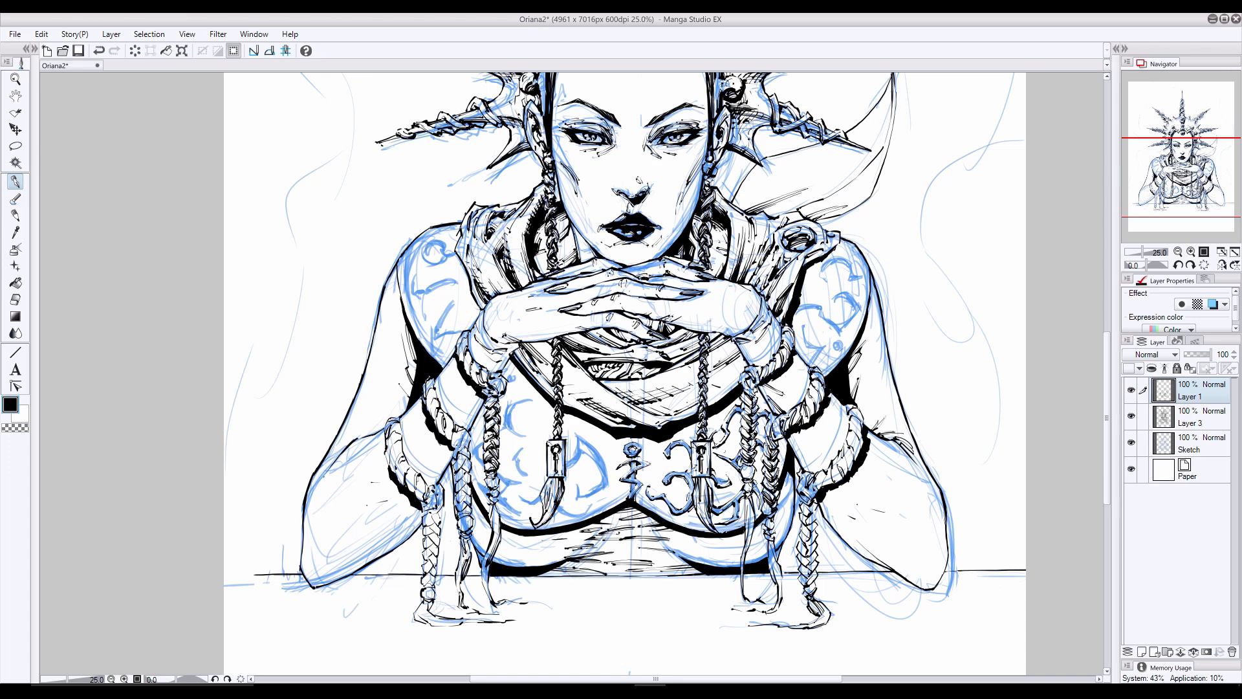
left_click(1131, 442)
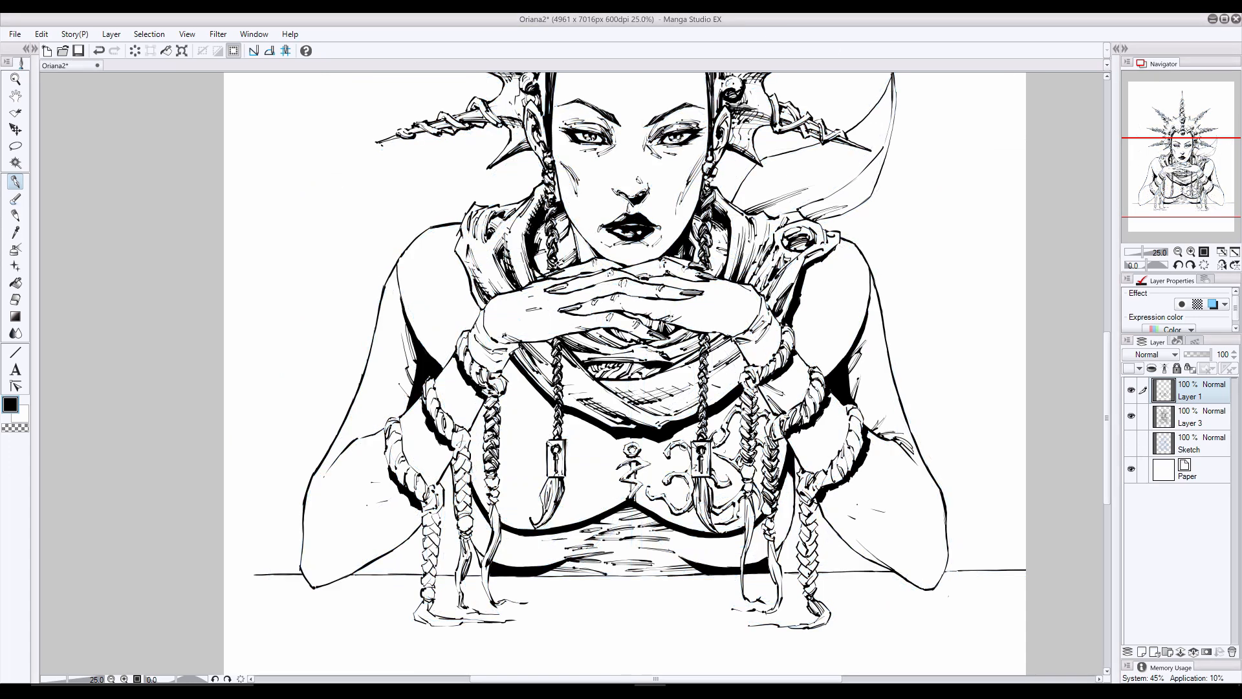
left_click(1130, 442)
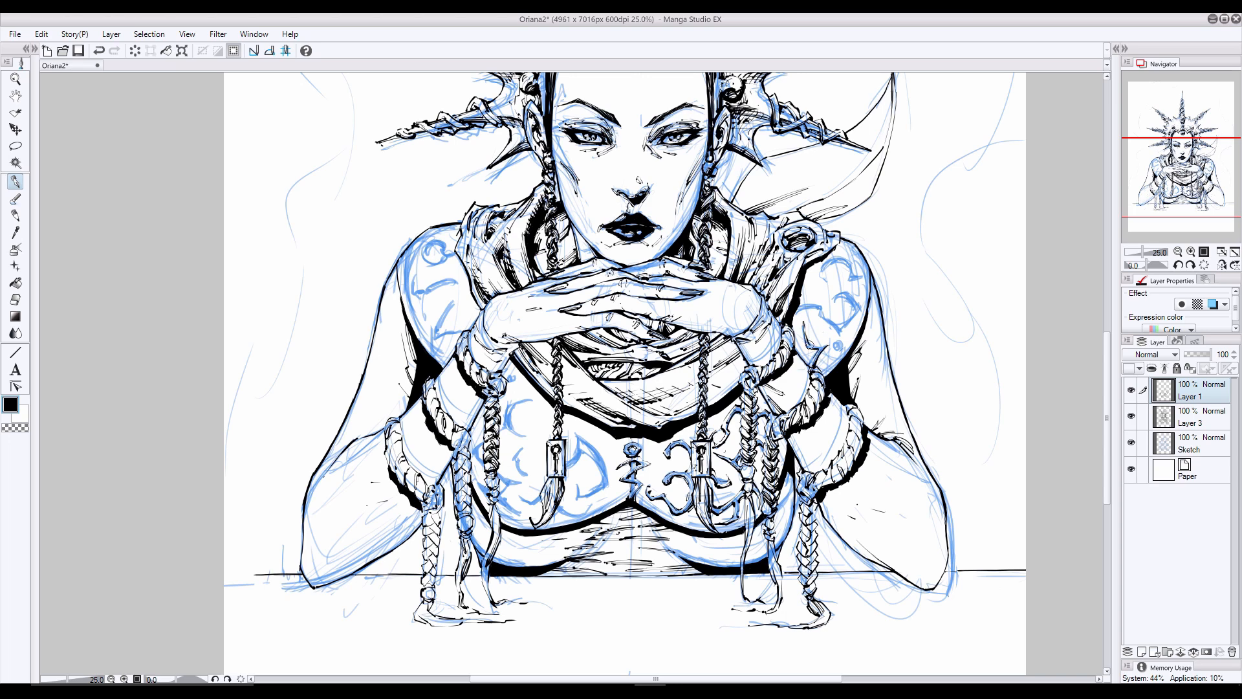
- Ink the curled ornaments and dot on the shoulder on the picture's right, undoing stray strokes
left_click_drag(816, 349, 841, 347)
mouse_move(799, 309)
left_mouse_down()
mouse_move(831, 326)
mouse_move(816, 295)
mouse_move(860, 304)
mouse_move(846, 328)
mouse_move(852, 294)
mouse_move(833, 296)
mouse_move(864, 356)
mouse_move(838, 345)
mouse_move(826, 264)
mouse_move(824, 274)
mouse_move(854, 276)
left_mouse_up()
key("ctrl+z")
key("ctrl+z")
mouse_move(865, 278)
left_mouse_down()
mouse_move(833, 258)
mouse_move(826, 280)
mouse_move(840, 260)
mouse_move(854, 277)
left_mouse_up()
key("ctrl+z")
left_click(1130, 443)
left_click(1130, 443)
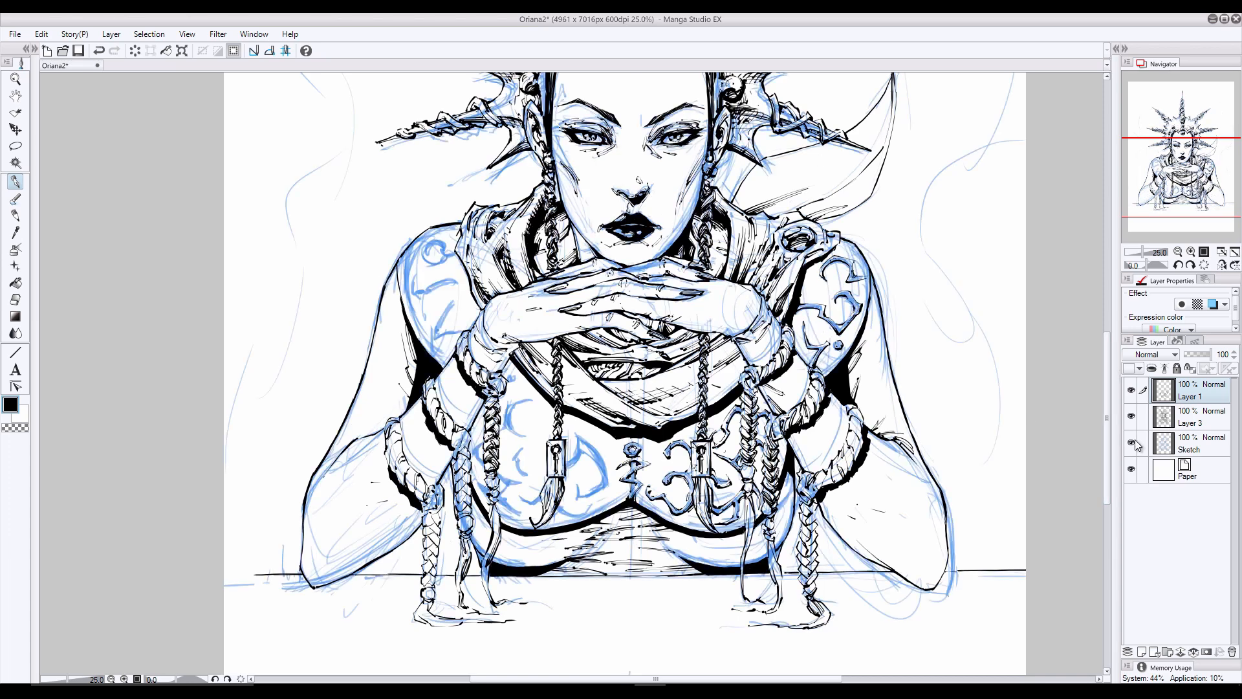
- Ink the D-shaped chest ornament on the picture's left, undoing and erasing faulty strokes
mouse_move(603, 487)
left_mouse_down()
mouse_move(570, 514)
mouse_move(585, 494)
left_mouse_up()
key("ctrl+z")
mouse_move(579, 446)
left_mouse_down()
mouse_move(601, 469)
mouse_move(576, 459)
left_mouse_up()
key("ctrl+z")
mouse_move(577, 457)
left_mouse_down()
mouse_move(574, 446)
mouse_move(566, 468)
mouse_move(585, 497)
left_mouse_up()
key("e")
key("p")
left_click(99, 50)
left_click(16, 299)
left_click_drag(572, 433, 575, 441)
left_click(16, 181)
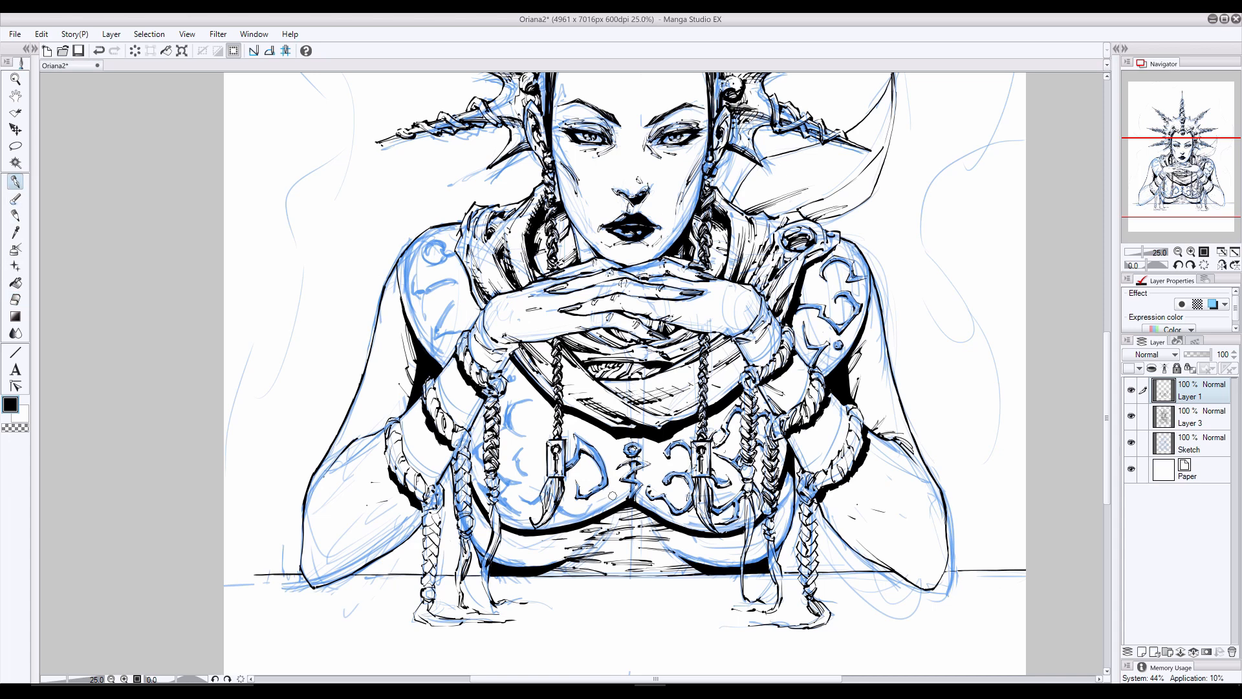
- Ink the ornament curls around the tassel on the picture's left and check them with the sketch hidden
left_click_drag(612, 495, 574, 517)
mouse_move(567, 517)
left_mouse_down()
mouse_move(548, 509)
mouse_move(584, 507)
left_mouse_up()
key("ctrl+z")
left_click(1131, 442)
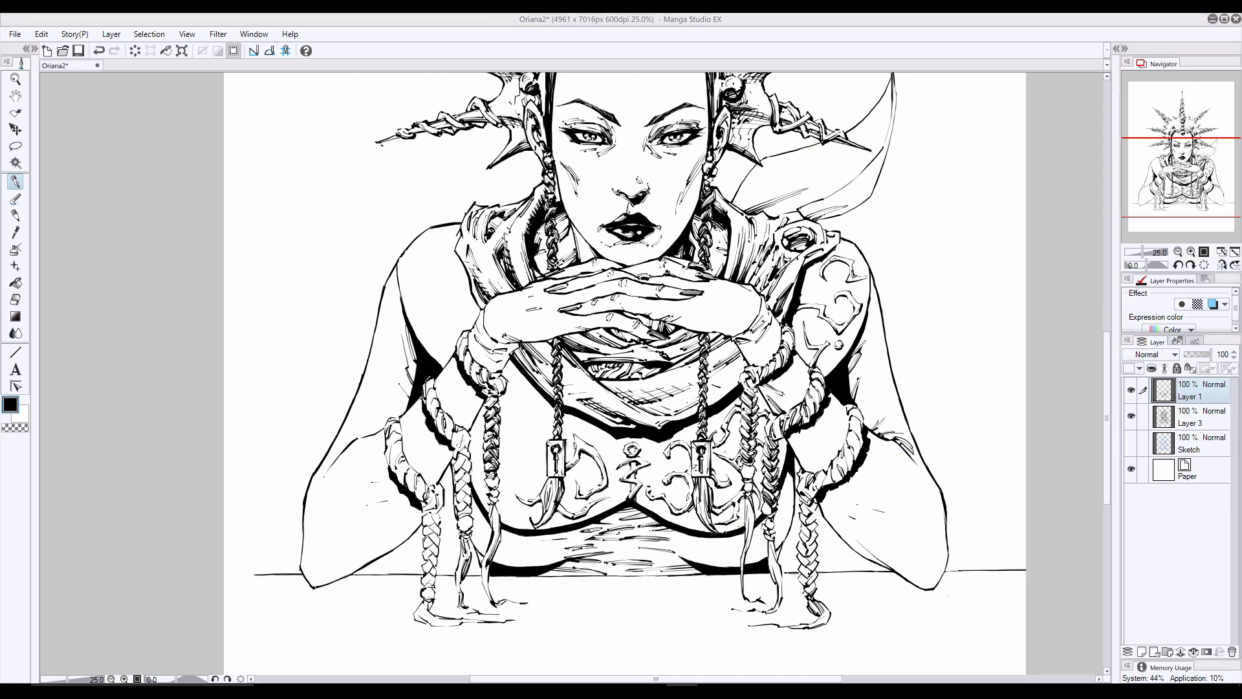
left_click(1131, 442)
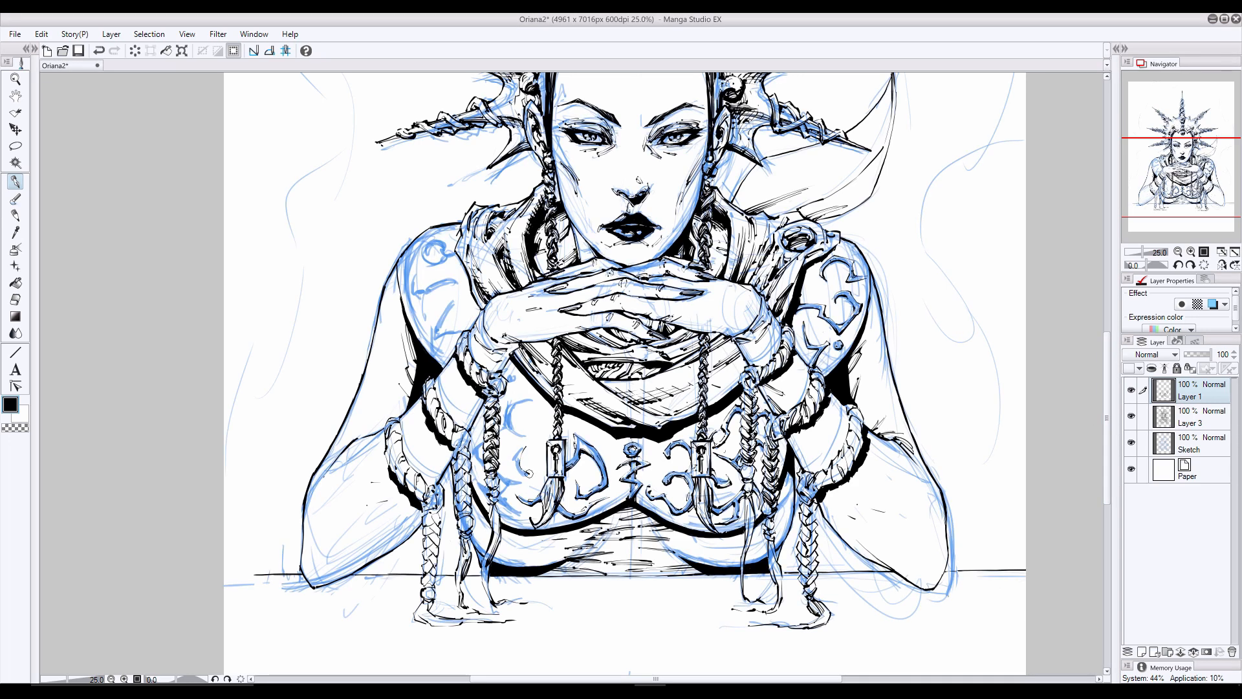
- Ink the remaining curls on the outer and upper chest on the picture's left, undoing unwanted strokes
mouse_move(512, 459)
left_mouse_down()
mouse_move(526, 473)
mouse_move(520, 460)
mouse_move(518, 484)
mouse_move(499, 485)
mouse_move(528, 515)
left_mouse_up()
key("ctrl+z")
key("ctrl+z")
left_click_drag(476, 450, 480, 467)
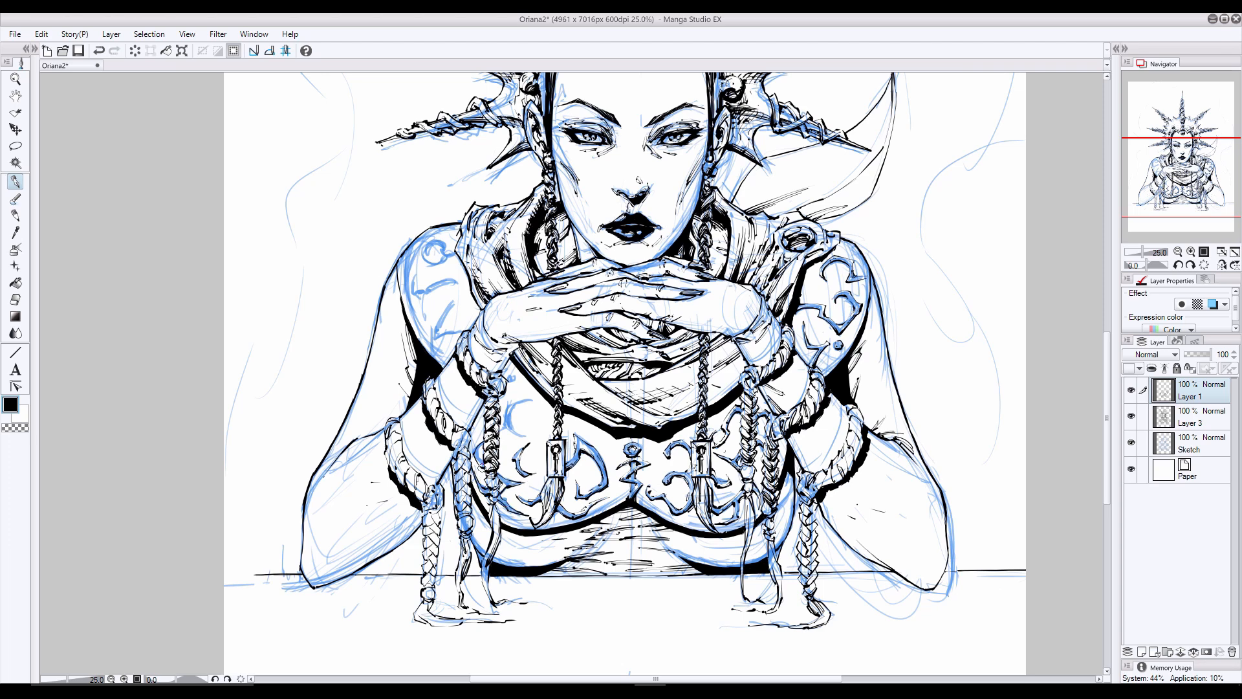
mouse_move(517, 400)
left_mouse_down()
mouse_move(511, 432)
mouse_move(534, 399)
mouse_move(516, 401)
left_mouse_up()
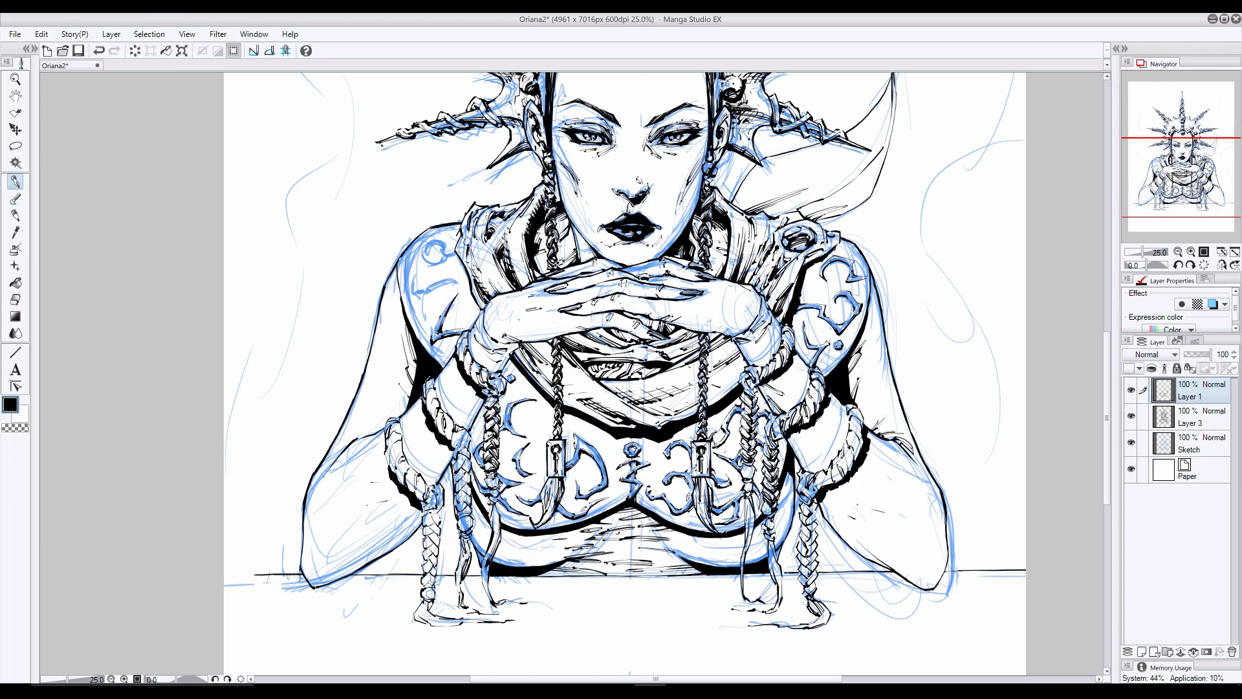
- Ink the ornaments on the shoulder on the picture's left, clean them up and hide the Sketch layer
mouse_move(429, 292)
left_mouse_down()
mouse_move(426, 316)
mouse_move(411, 291)
mouse_move(445, 280)
mouse_move(427, 289)
mouse_move(427, 316)
left_mouse_up()
key("ctrl+z")
mouse_move(449, 252)
left_mouse_down()
mouse_move(430, 238)
mouse_move(444, 264)
mouse_move(426, 267)
mouse_move(447, 263)
mouse_move(432, 266)
left_mouse_up()
key("e")
key("p")
left_click(1130, 443)
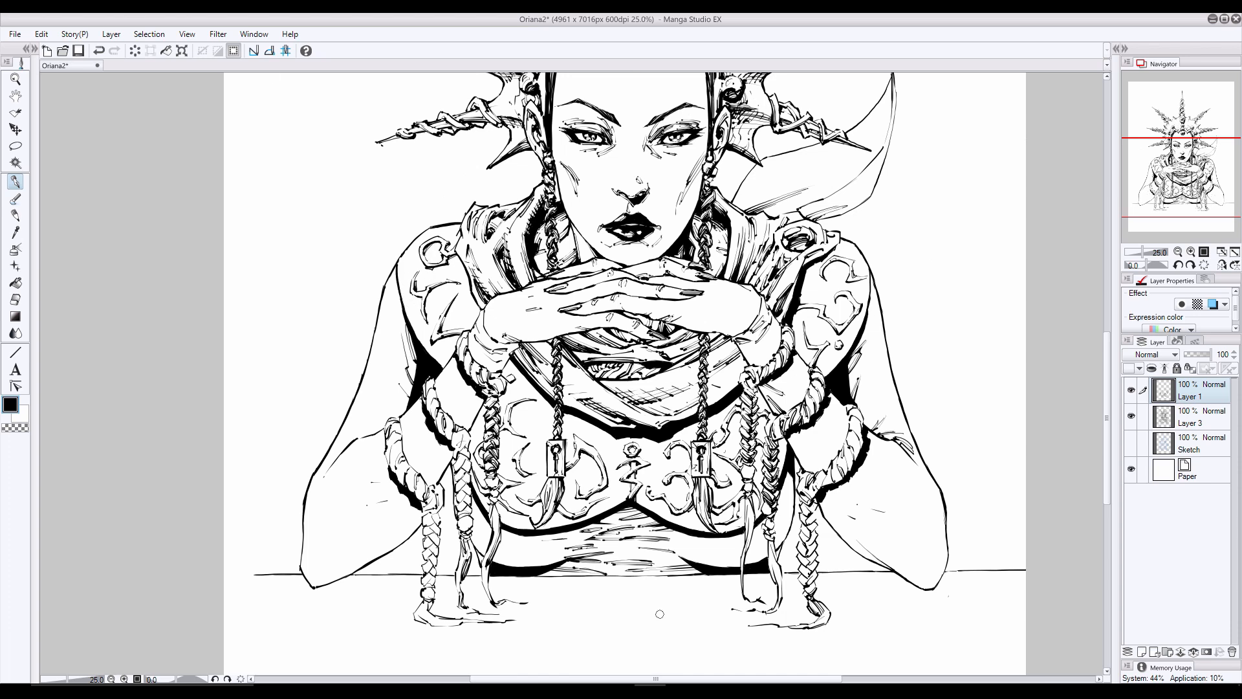
- Switch to Layer 3 and hatch the underside and outer edges of the ornamented chest
left_click(1192, 417)
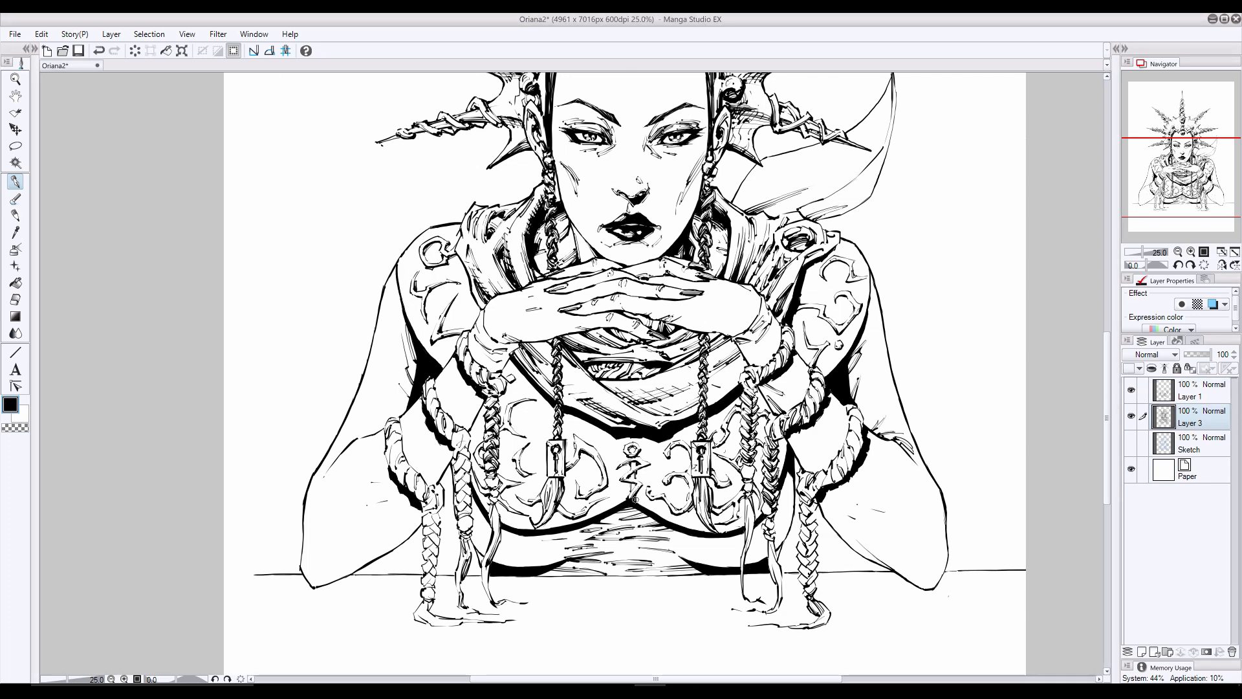
left_click_drag(675, 521, 718, 531)
left_click_drag(786, 438, 780, 477)
key("ctrl+z")
left_click_drag(629, 499, 542, 527)
left_click_drag(471, 475, 513, 525)
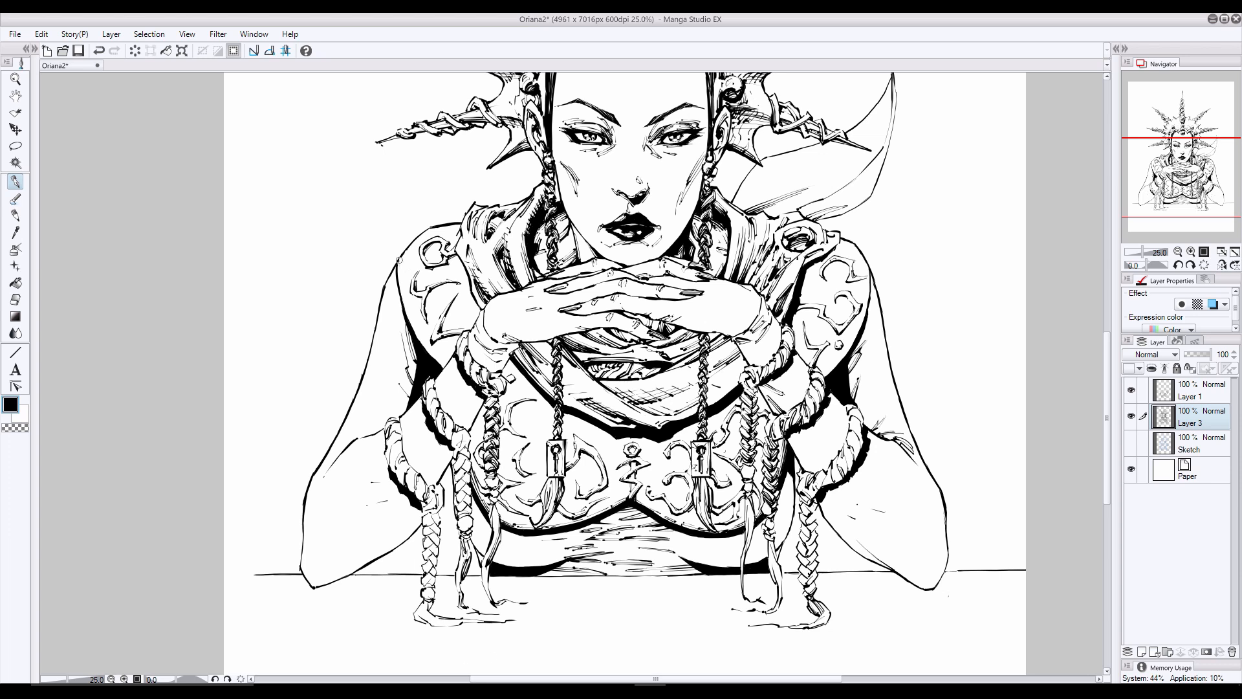
- Hatch the edges of both shoulders and add small shading marks around the chest ornaments, undoing unwanted strokes
mouse_move(399, 260)
left_mouse_down()
mouse_move(417, 331)
mouse_move(447, 369)
left_mouse_up()
key("ctrl+z")
left_click_drag(866, 307, 821, 374)
key("ctrl+z")
left_click_drag(626, 447, 630, 456)
left_click_drag(510, 511, 515, 522)
key("ctrl+z")
left_click_drag(524, 378, 520, 388)
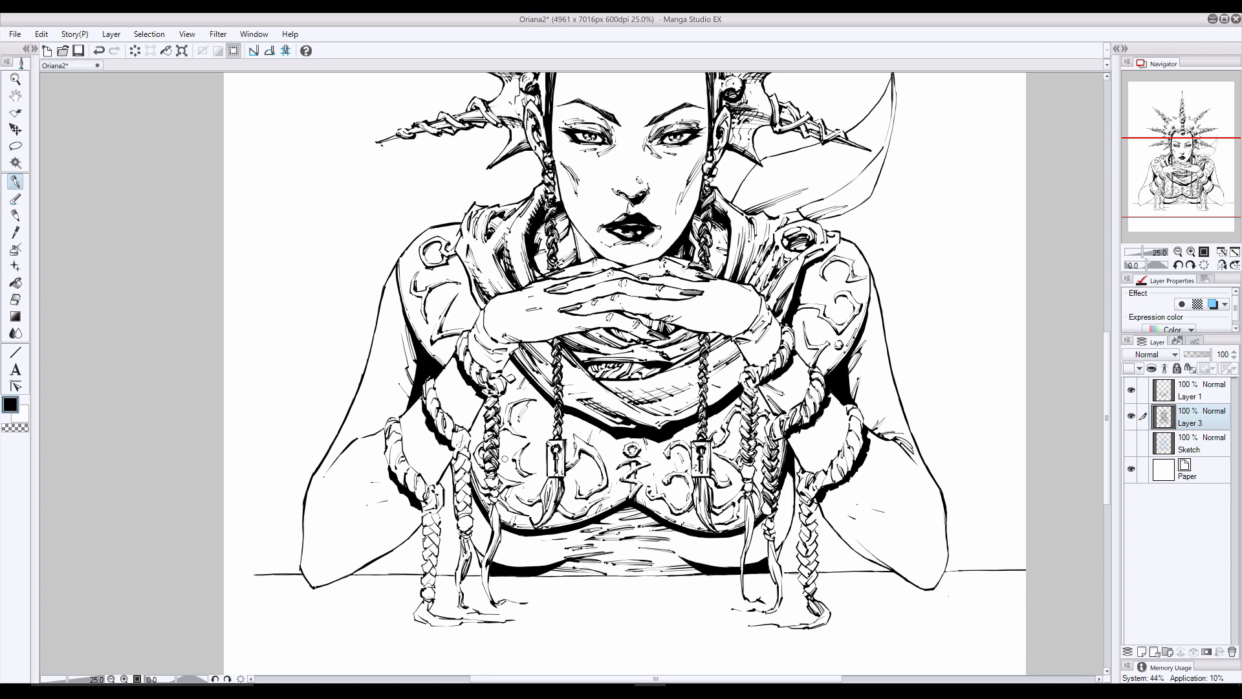
- Select Layer 1 and hatch the inner forearms beside the braided arm bands on both sides
left_click(1189, 390)
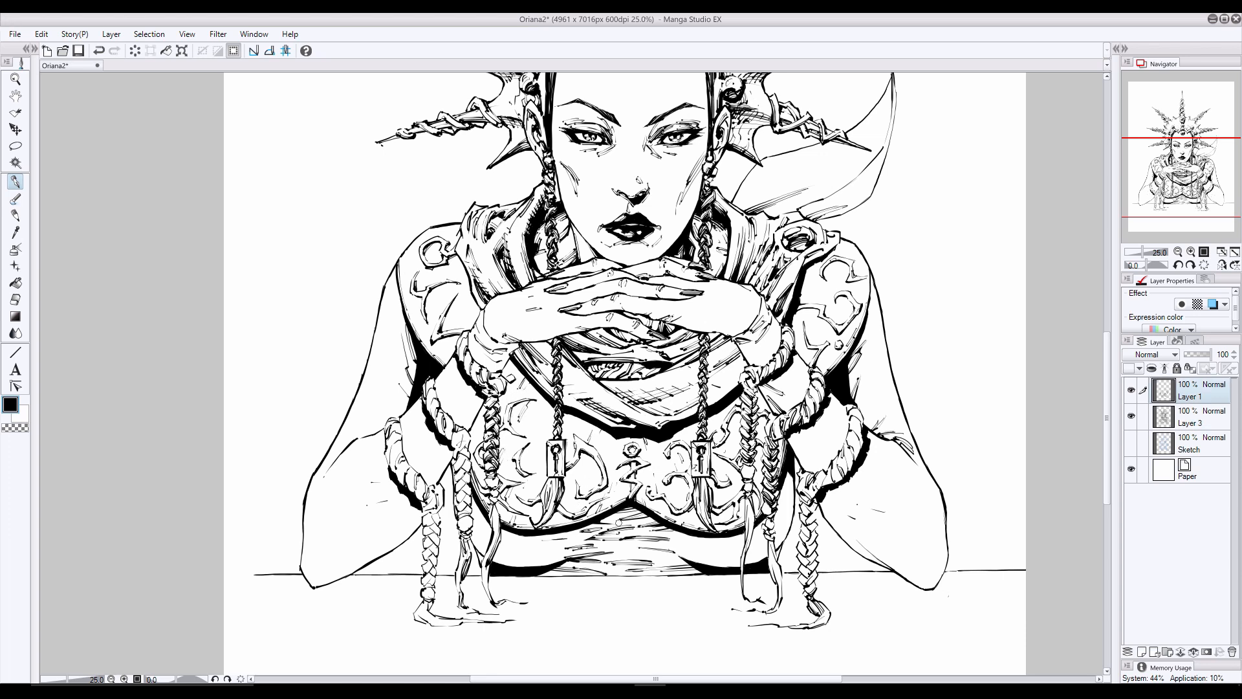
left_click(99, 50)
left_click_drag(483, 398, 391, 546)
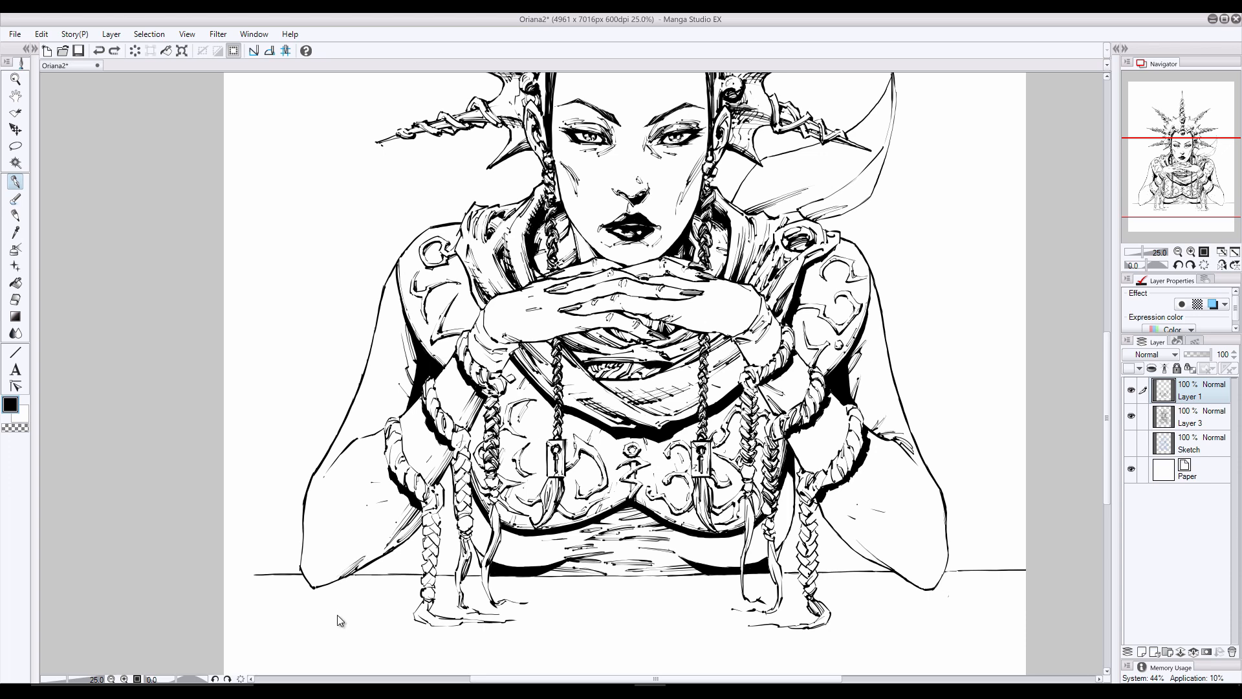
left_click_drag(846, 528, 877, 553)
left_click_drag(815, 497, 861, 548)
left_click_drag(824, 514, 879, 563)
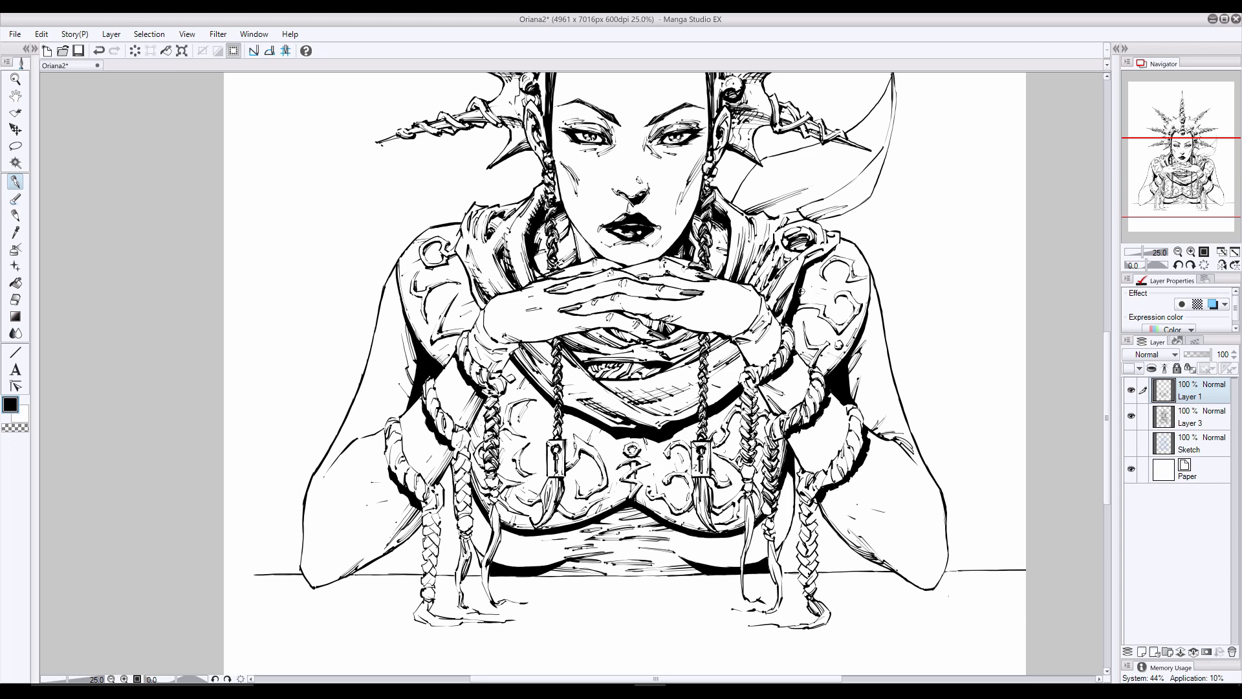
- Add a new raster layer and hatch the sides of the midriff below the chest, undoing a stray stroke
key("ctrl+shift+n")
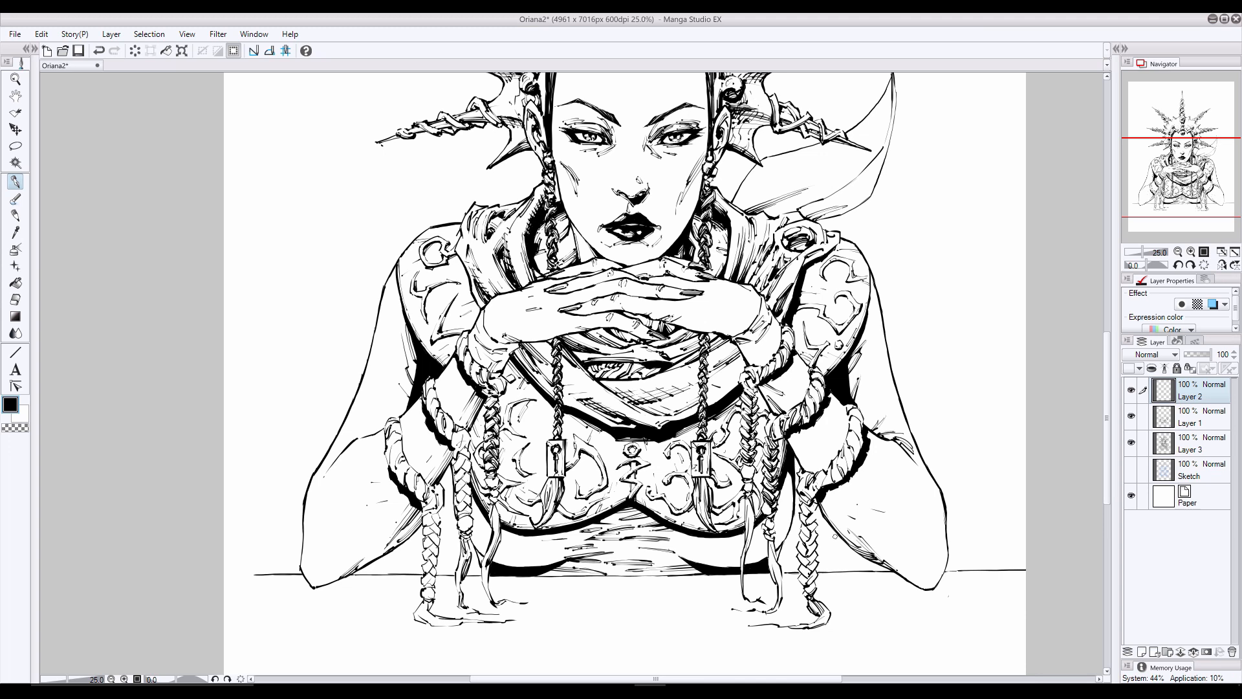
mouse_move(793, 502)
left_mouse_down()
mouse_move(753, 555)
mouse_move(700, 561)
left_mouse_up()
mouse_move(470, 536)
left_mouse_down()
mouse_move(487, 556)
mouse_move(567, 552)
mouse_move(491, 559)
left_mouse_up()
key("ctrl+z")
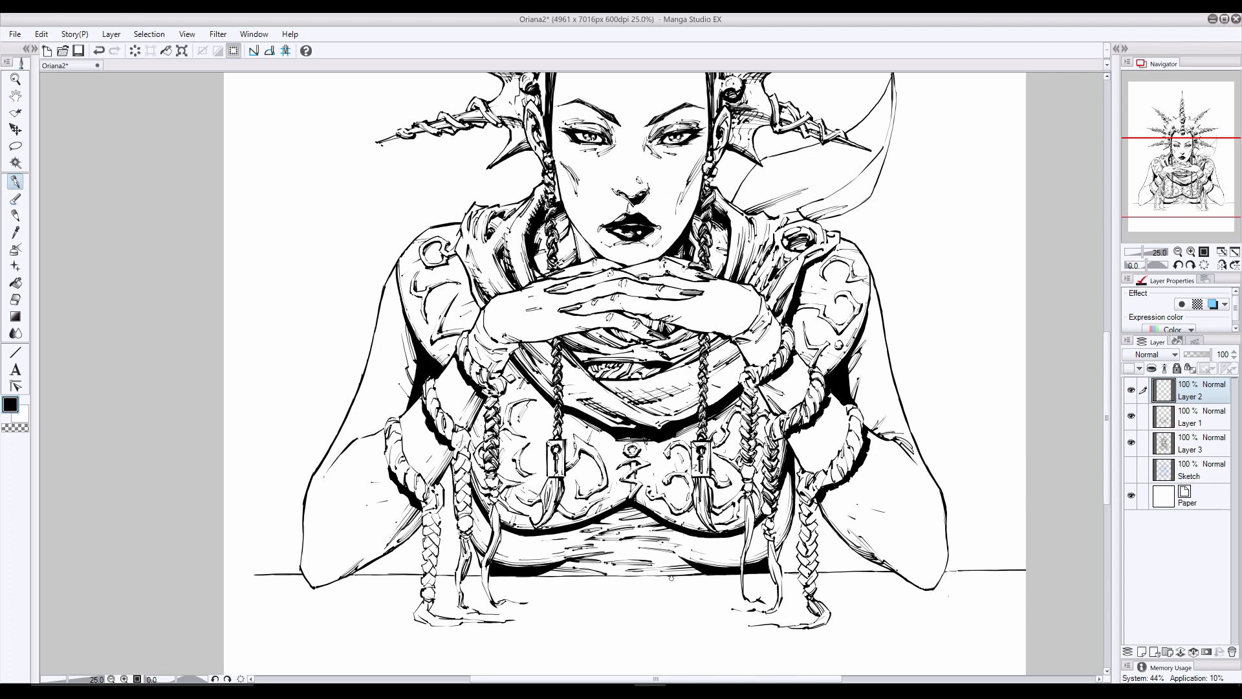
- Hatch the midriff shadows at the tabletop and darken its side behind the braids on the picture's right
left_click_drag(680, 575, 701, 567)
left_click_drag(681, 575, 701, 568)
left_click_drag(567, 575, 534, 568)
key("ctrl+z")
left_click_drag(785, 483, 793, 491)
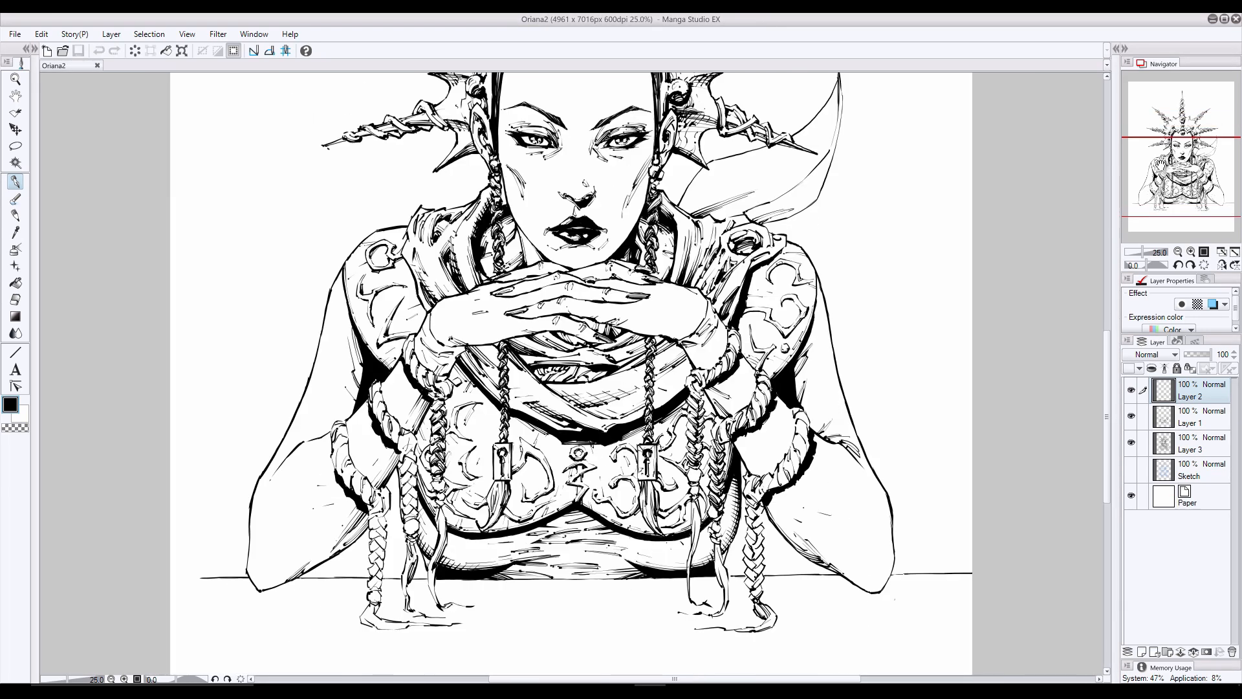
left_click_drag(728, 527, 725, 546)
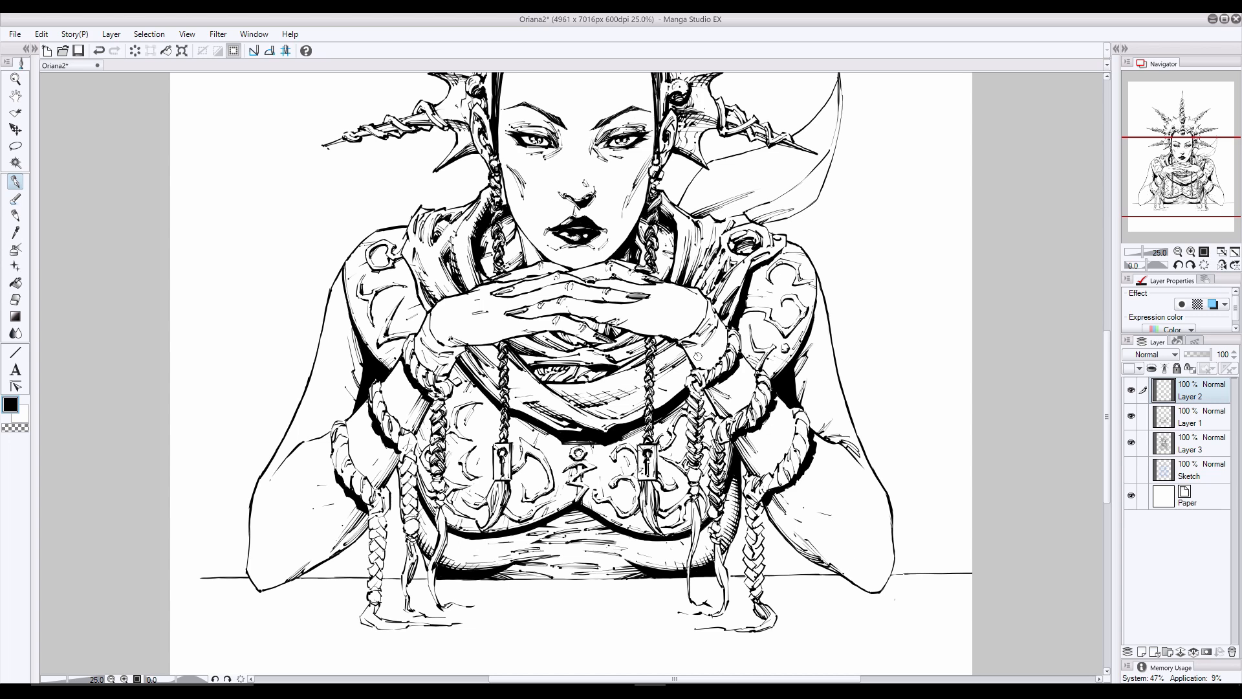
- Add a new raster layer and ink curly scale-like texture along the inner upper arm on the picture's left, undoing a stray stroke
key("ctrl+shift+n")
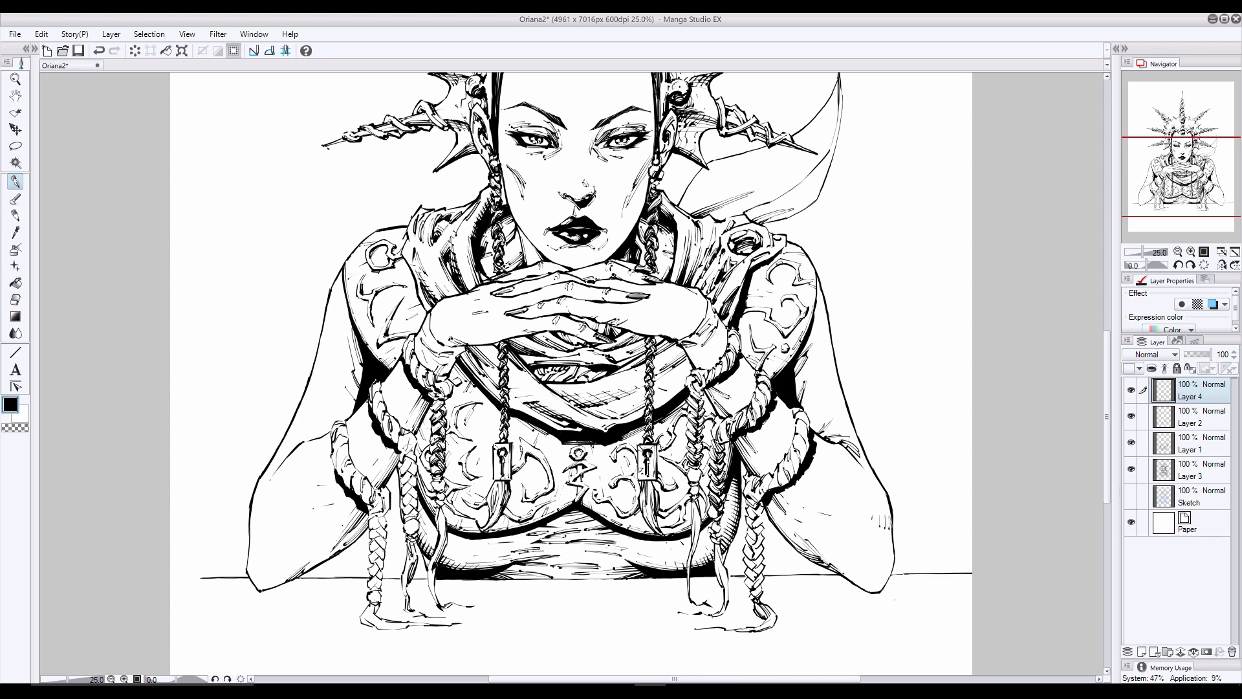
left_click_drag(363, 358, 345, 369)
left_click_drag(354, 346, 339, 367)
mouse_move(364, 337)
left_mouse_down()
mouse_move(343, 346)
mouse_move(353, 366)
left_mouse_up()
left_click_drag(358, 370, 336, 386)
mouse_move(358, 387)
left_mouse_down()
mouse_move(346, 397)
mouse_move(340, 386)
left_mouse_up()
left_click_drag(366, 363, 349, 391)
left_click_drag(348, 397, 333, 419)
left_click_drag(351, 386, 339, 421)
left_click_drag(348, 393, 338, 405)
key("ctrl+z")
left_click_drag(337, 316, 346, 321)
mouse_move(333, 289)
left_mouse_down()
mouse_move(330, 300)
mouse_move(342, 294)
left_mouse_up()
mouse_move(339, 330)
left_mouse_down()
mouse_move(360, 414)
mouse_move(350, 370)
left_mouse_up()
- Extend the curly texture up to the shoulder and thicken it along the upper arm, undoing and erasing unwanted marks
left_click(16, 300)
left_click(15, 182)
left_click_drag(330, 307, 343, 312)
left_click_drag(340, 300, 351, 318)
left_click_drag(346, 320, 352, 323)
mouse_move(343, 319)
left_mouse_down()
mouse_move(349, 334)
mouse_move(338, 336)
left_mouse_up()
key("ctrl+z")
key("ctrl+z")
left_click_drag(340, 336, 346, 330)
mouse_move(332, 321)
left_mouse_down()
mouse_move(328, 356)
mouse_move(354, 338)
left_mouse_up()
left_click_drag(347, 342, 353, 333)
left_click_drag(359, 375, 351, 382)
left_click_drag(352, 378, 343, 390)
left_click_drag(334, 370, 344, 366)
mouse_move(344, 371)
left_mouse_down()
mouse_move(342, 355)
mouse_move(343, 391)
left_mouse_up()
left_click_drag(352, 366, 359, 376)
key("e")
left_click_drag(336, 350, 334, 347)
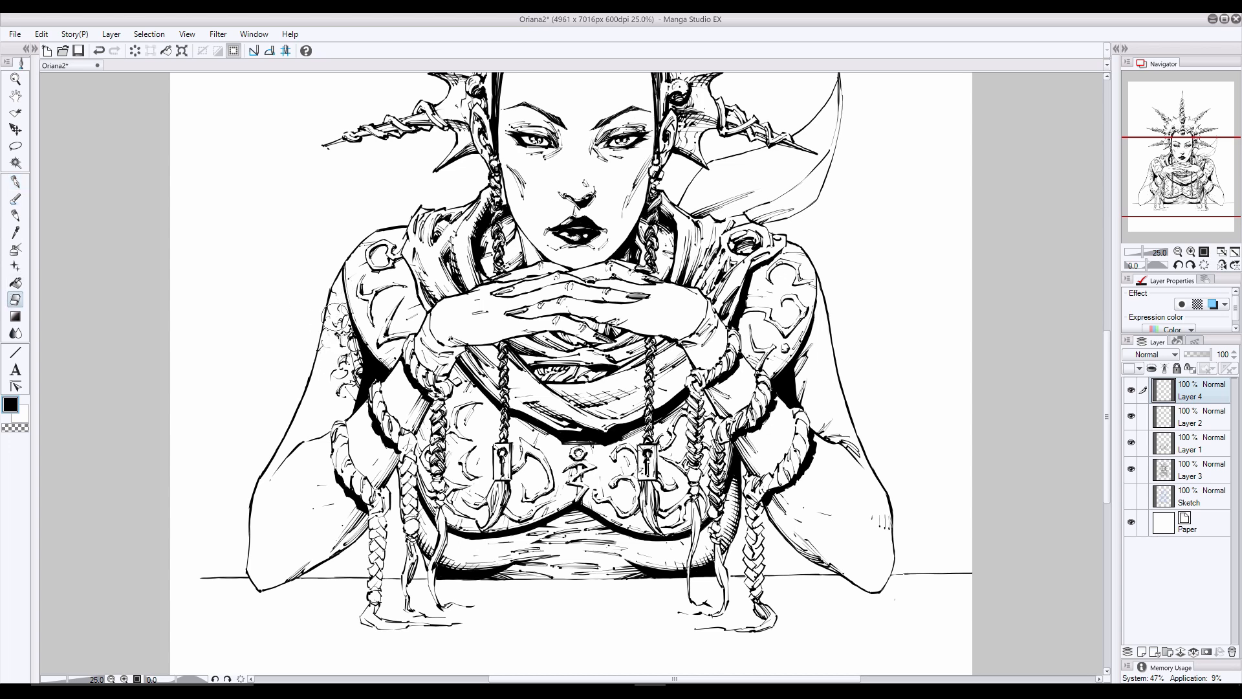
- Carry the texture down across the elbow crease to the forearm's outer edge and darken its inner side, undoing one stroke
left_click(15, 183)
left_click_drag(282, 460, 297, 443)
left_click_drag(294, 445, 321, 427)
left_click_drag(312, 434, 318, 415)
left_click_drag(316, 413, 326, 400)
left_click_drag(316, 414, 327, 403)
left_click_drag(330, 415, 355, 408)
mouse_move(356, 391)
left_mouse_down()
mouse_move(345, 399)
mouse_move(356, 398)
left_mouse_up()
mouse_move(336, 394)
left_mouse_down()
mouse_move(353, 388)
mouse_move(357, 353)
mouse_move(329, 374)
mouse_move(345, 324)
left_mouse_up()
left_click_drag(342, 328, 344, 315)
mouse_move(344, 298)
left_mouse_down()
mouse_move(340, 286)
mouse_move(344, 301)
left_mouse_up()
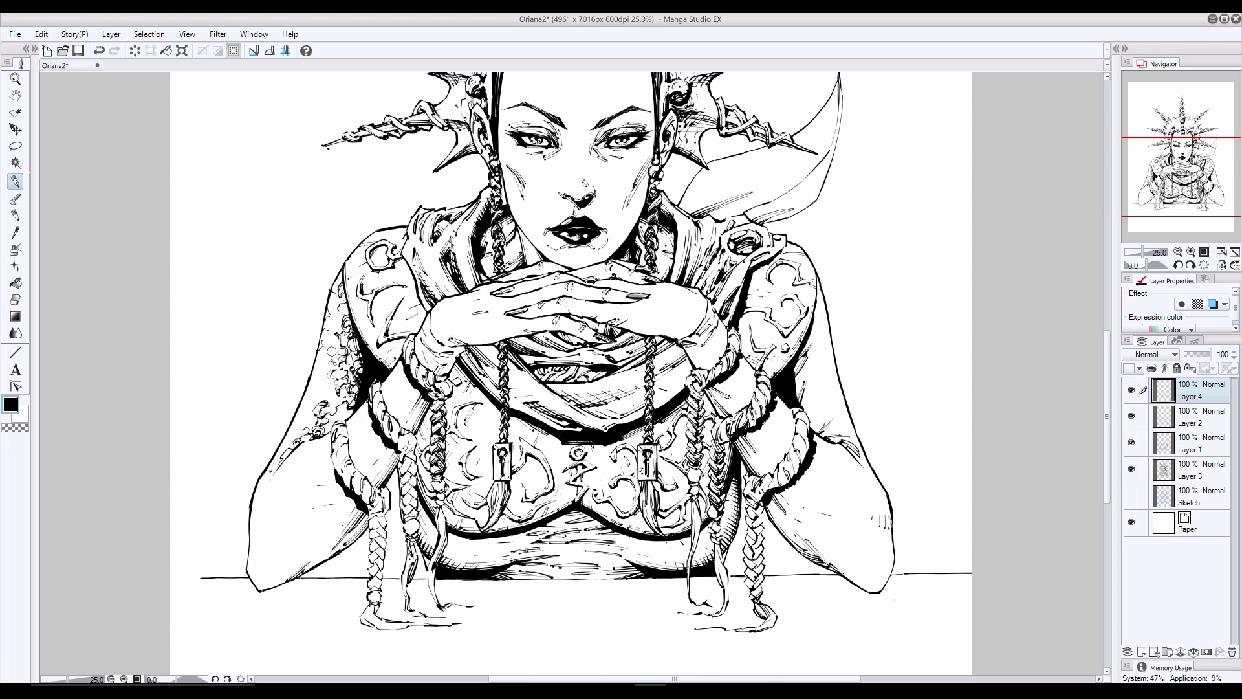
mouse_move(354, 403)
left_mouse_down()
mouse_move(327, 432)
mouse_move(336, 394)
mouse_move(271, 473)
mouse_move(282, 452)
left_mouse_up()
key("ctrl+z")
- Fill the gaps in the upper arm texture from the shoulder edge down to the crease above the braided band
left_click_drag(342, 294, 348, 313)
left_click_drag(341, 286, 348, 298)
left_click_drag(332, 344, 337, 351)
left_click_drag(329, 370, 334, 376)
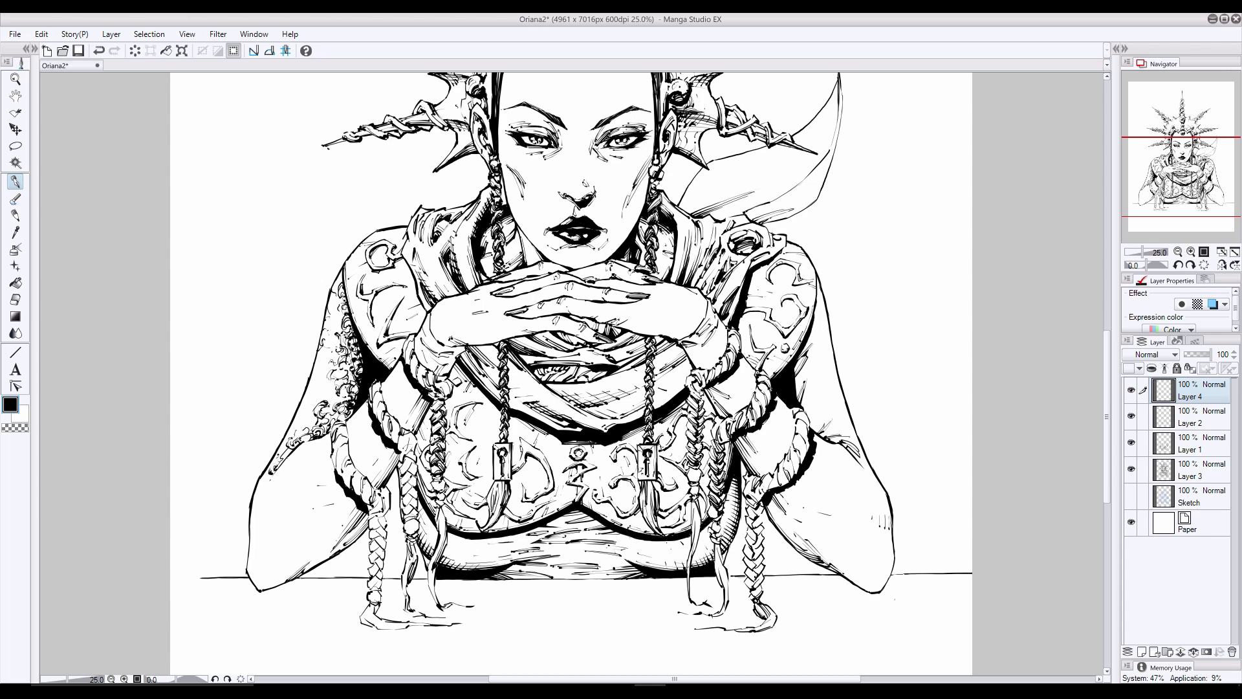
left_click_drag(335, 389, 326, 403)
left_click_drag(314, 396, 305, 418)
mouse_move(314, 411)
left_mouse_down()
mouse_move(306, 426)
mouse_move(321, 415)
left_mouse_up()
left_click_drag(334, 414, 335, 422)
left_click(16, 301)
- Ink the same curly texture on the wrist and on the forearm between the braided bands on the picture's left
left_click(15, 182)
left_click_drag(454, 353, 446, 377)
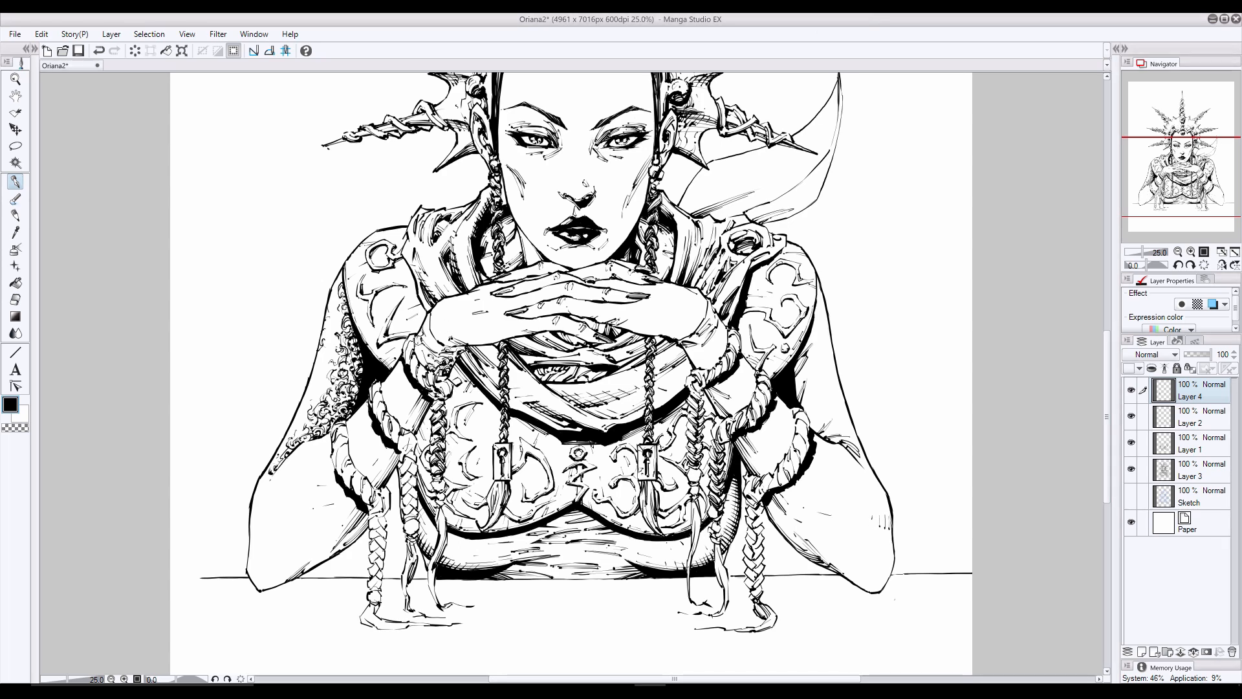
mouse_move(427, 321)
left_mouse_down()
mouse_move(451, 362)
mouse_move(437, 342)
mouse_move(451, 344)
left_mouse_up()
mouse_move(404, 393)
left_mouse_down()
mouse_move(405, 424)
mouse_move(418, 405)
left_mouse_up()
left_click_drag(401, 424, 416, 433)
left_click_drag(406, 359, 397, 370)
mouse_move(396, 378)
left_mouse_down()
mouse_move(382, 390)
mouse_move(389, 374)
left_mouse_up()
left_click_drag(387, 380, 376, 392)
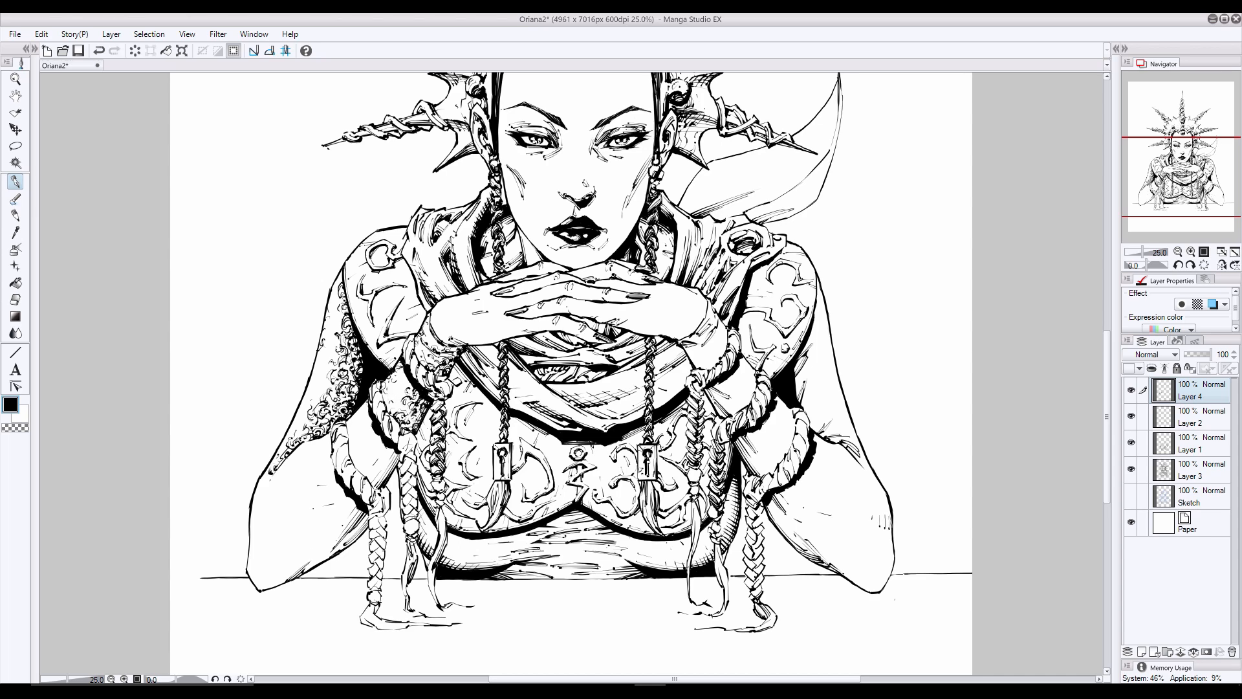
- Texture the skin patch beside the lower braided arm band on the picture's left, undoing one stroke
mouse_move(393, 443)
left_mouse_down()
mouse_move(367, 476)
mouse_move(351, 470)
mouse_move(367, 444)
mouse_move(396, 463)
mouse_move(389, 471)
left_mouse_up()
key("ctrl+z")
left_click_drag(382, 471, 380, 482)
left_click_drag(381, 481, 366, 489)
left_click_drag(373, 476, 365, 483)
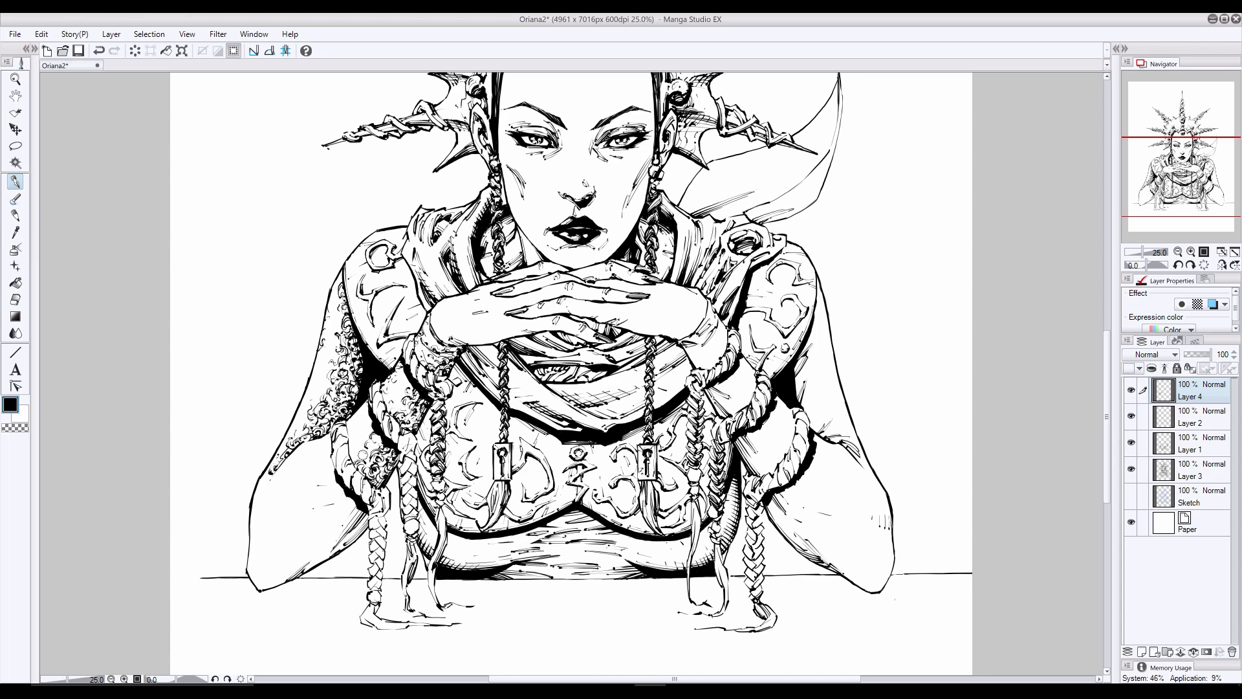
key("e")
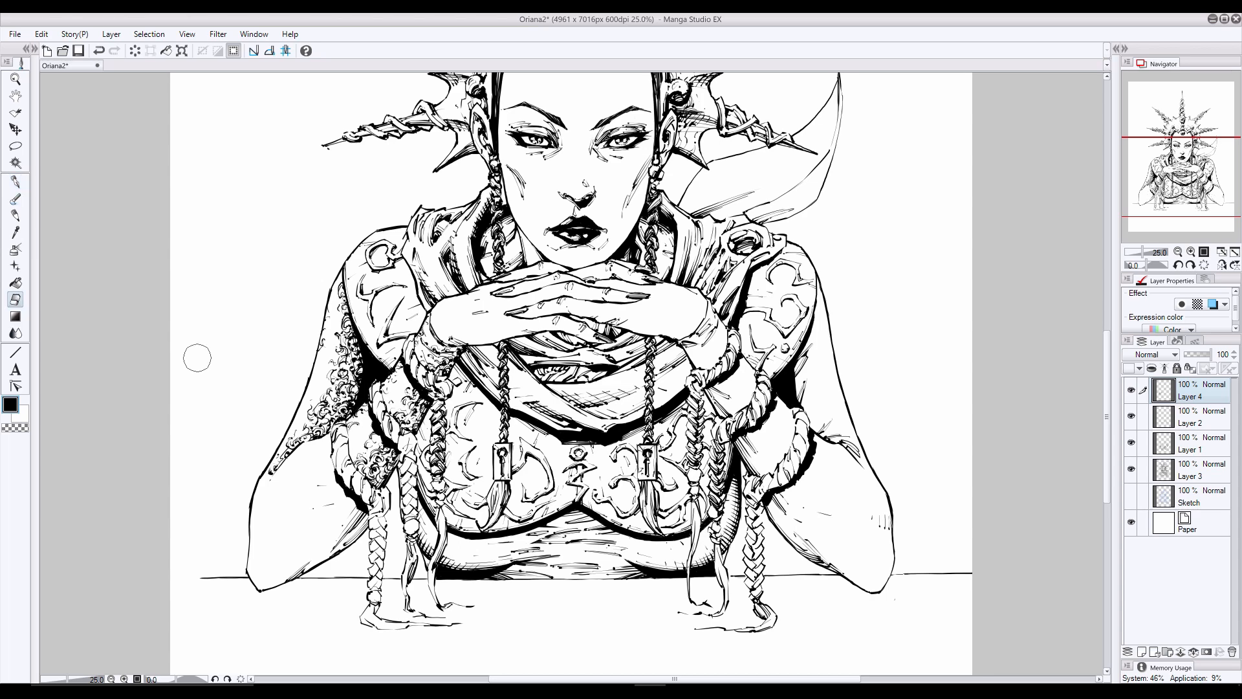
key("p")
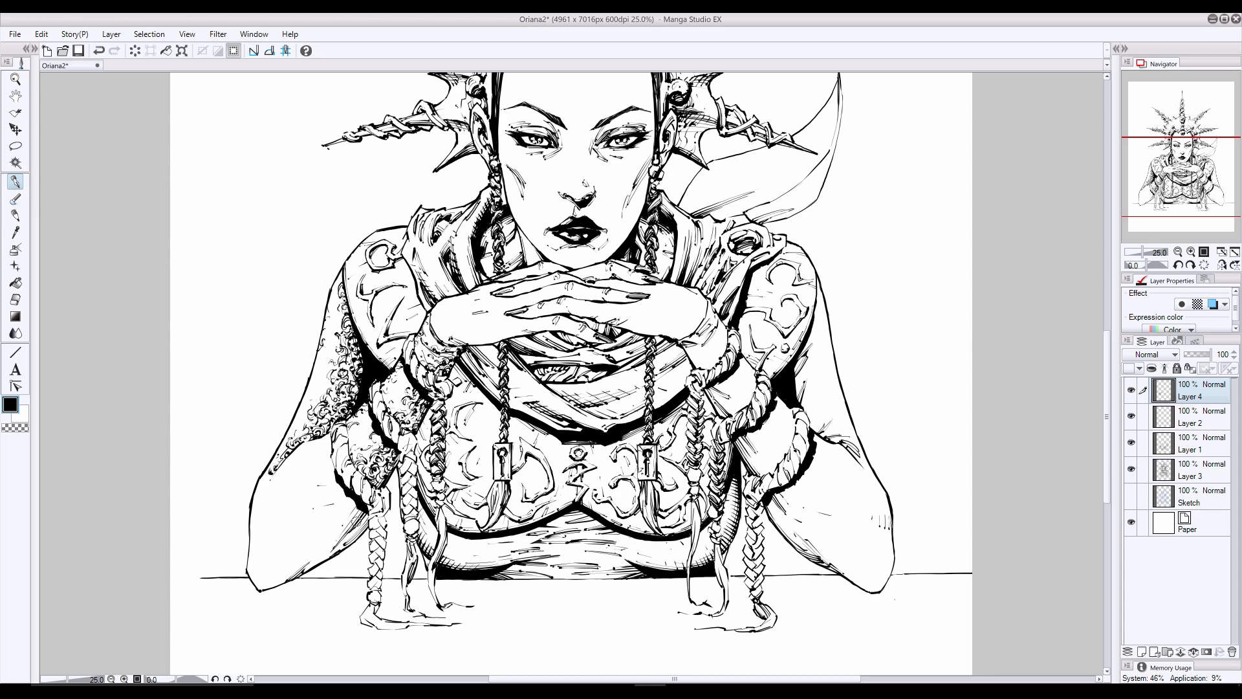
- Ink curly texture on the lower arm's underside next to the hanging braids on the picture's left
left_click_drag(359, 515, 349, 523)
left_click_drag(352, 509, 343, 511)
mouse_move(349, 499)
left_mouse_down()
mouse_move(350, 520)
mouse_move(306, 541)
mouse_move(342, 521)
mouse_move(328, 519)
mouse_move(317, 551)
mouse_move(269, 572)
mouse_move(339, 536)
mouse_move(303, 572)
mouse_move(357, 529)
mouse_move(344, 541)
left_mouse_up()
left_click_drag(370, 518, 336, 545)
left_click_drag(370, 519, 360, 529)
left_click_drag(356, 534, 332, 551)
left_click_drag(356, 539, 337, 538)
- Continue the curly texture along the arm's underside to the elbow resting on the tabletop
mouse_move(301, 564)
left_mouse_down()
mouse_move(282, 575)
mouse_move(292, 572)
left_mouse_up()
left_click_drag(284, 574, 269, 583)
left_click_drag(296, 562, 281, 574)
mouse_move(295, 553)
left_mouse_down()
mouse_move(282, 582)
mouse_move(266, 565)
left_mouse_up()
left_click_drag(262, 531, 252, 547)
left_click_drag(266, 568, 256, 577)
left_click_drag(279, 566, 259, 579)
mouse_move(257, 581)
left_mouse_down()
mouse_move(264, 589)
mouse_move(249, 568)
left_mouse_up()
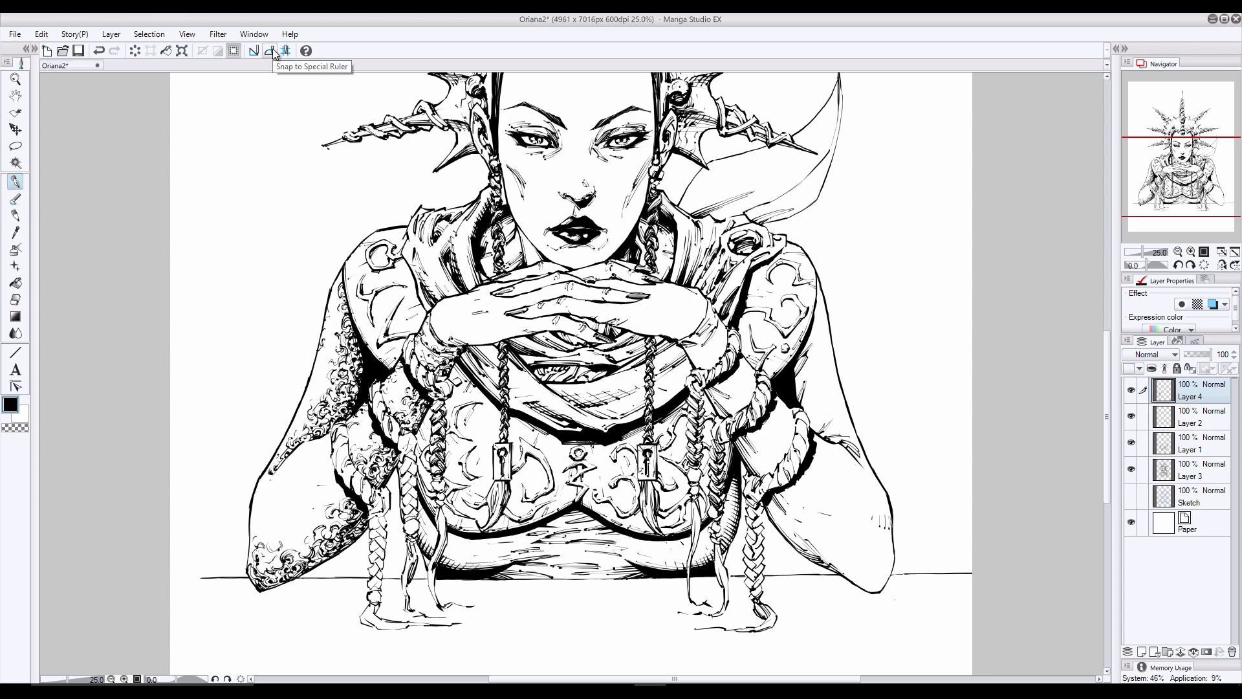
- Undo the last elbow stroke and texture the elbow's outer contour up the side of the arm
key("ctrl+z")
left_click_drag(266, 521, 254, 545)
left_click_drag(259, 539, 249, 562)
left_click_drag(253, 550, 249, 566)
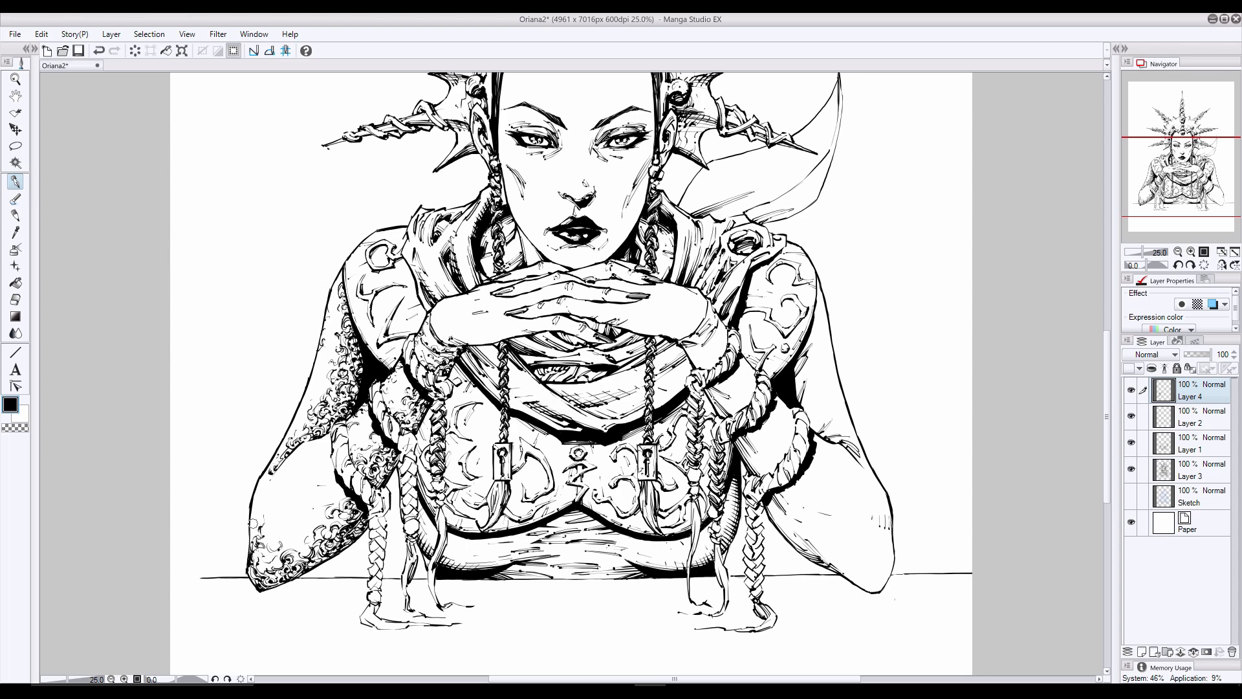
left_click_drag(262, 505, 254, 537)
- Add short hatch and scale marks on the upper part of the lower arm, from the braided band to the outer edge
left_click_drag(327, 450, 296, 479)
mouse_move(310, 468)
left_mouse_down()
mouse_move(293, 483)
mouse_move(314, 475)
left_mouse_up()
mouse_move(333, 455)
left_mouse_down()
mouse_move(264, 503)
mouse_move(252, 497)
mouse_move(251, 564)
left_mouse_up()
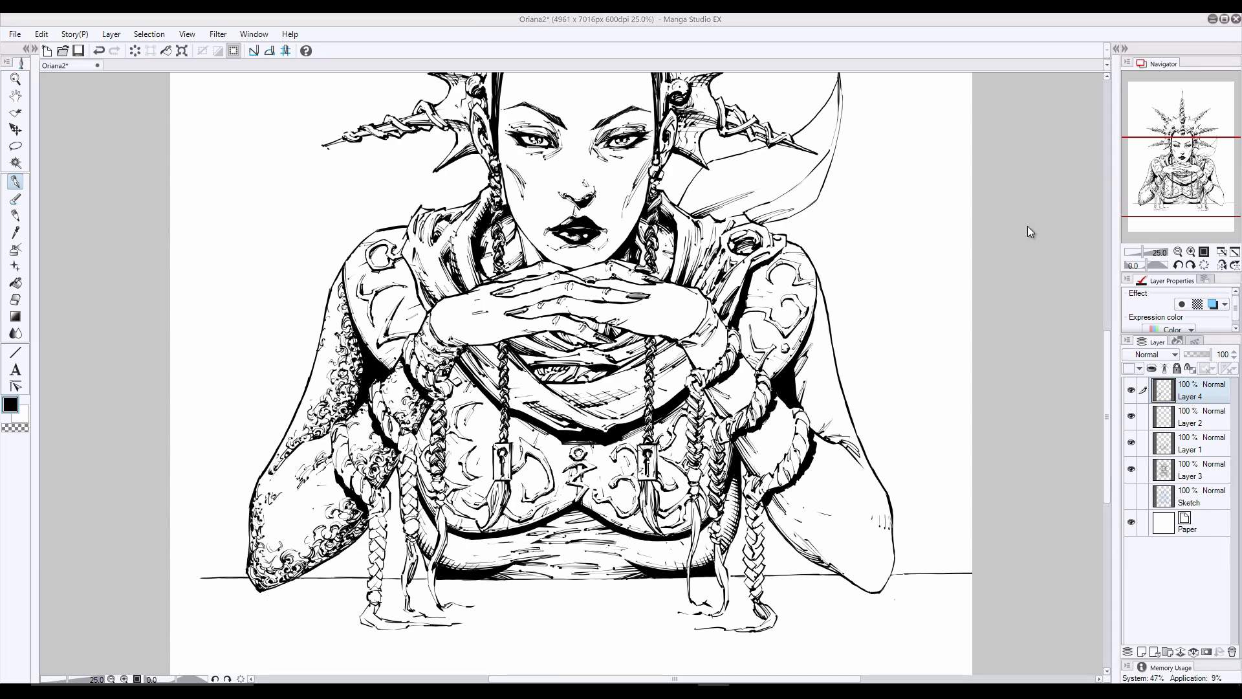
mouse_move(318, 442)
left_mouse_down()
mouse_move(293, 454)
mouse_move(268, 501)
left_mouse_up()
key("e")
key("p")
left_click_drag(322, 465, 310, 477)
left_click_drag(327, 462, 304, 474)
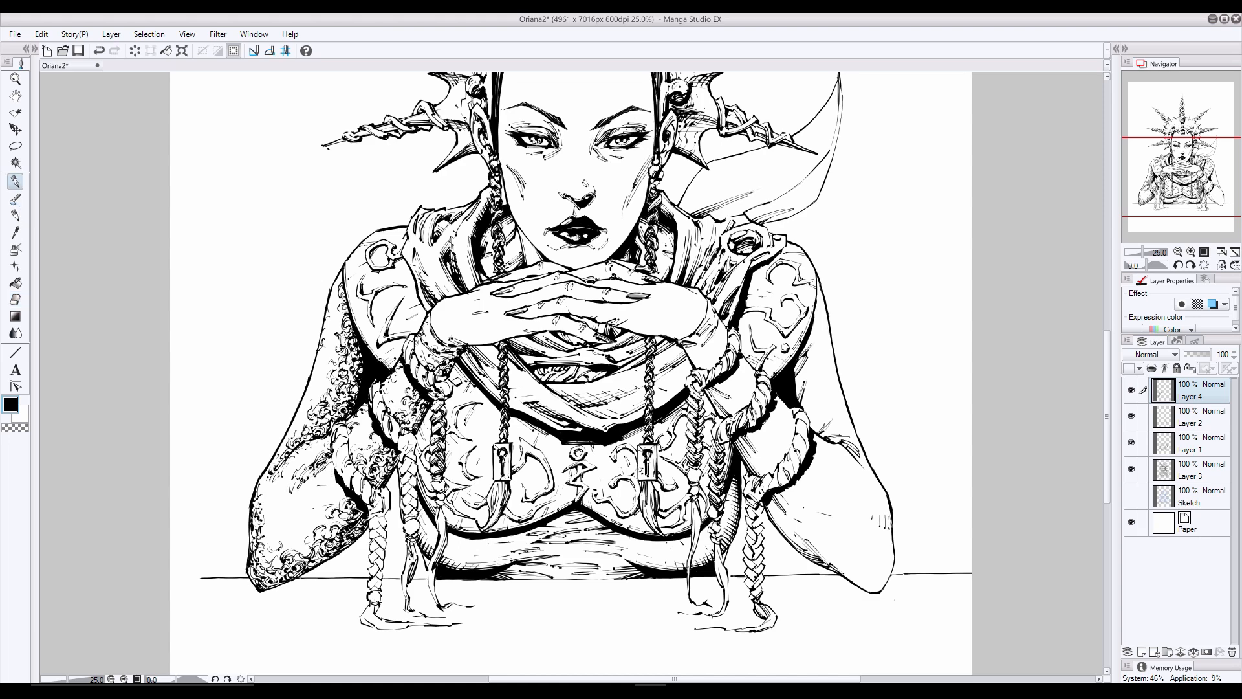
- Fill the open middle of the lower arm above the elbow with curly texture, undoing unwanted strokes
left_click_drag(288, 549, 301, 543)
key("ctrl+z")
mouse_move(337, 489)
left_mouse_down()
mouse_move(277, 530)
mouse_move(265, 562)
mouse_move(356, 492)
mouse_move(348, 522)
left_mouse_up()
key("ctrl+z")
left_click_drag(297, 555, 305, 561)
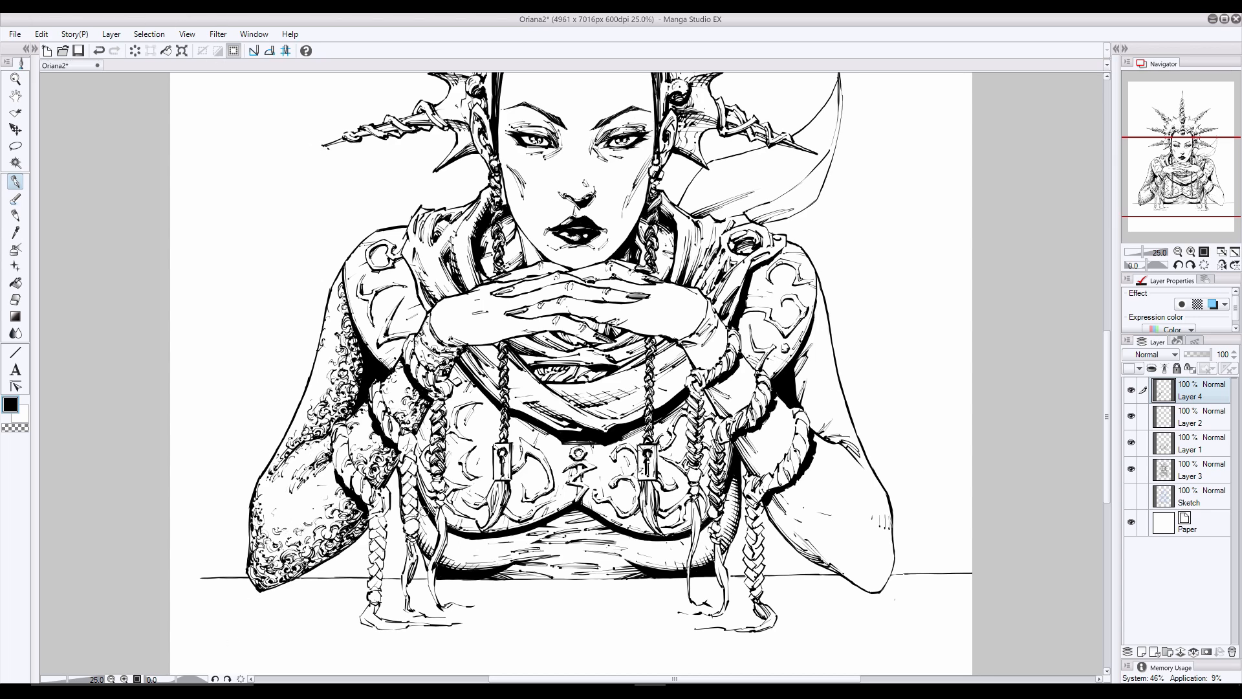
- Add curly scale texture to both sides of the torso between the chest piece and the tabletop
mouse_move(492, 554)
left_mouse_down()
mouse_move(479, 555)
mouse_move(506, 561)
mouse_move(442, 560)
left_mouse_up()
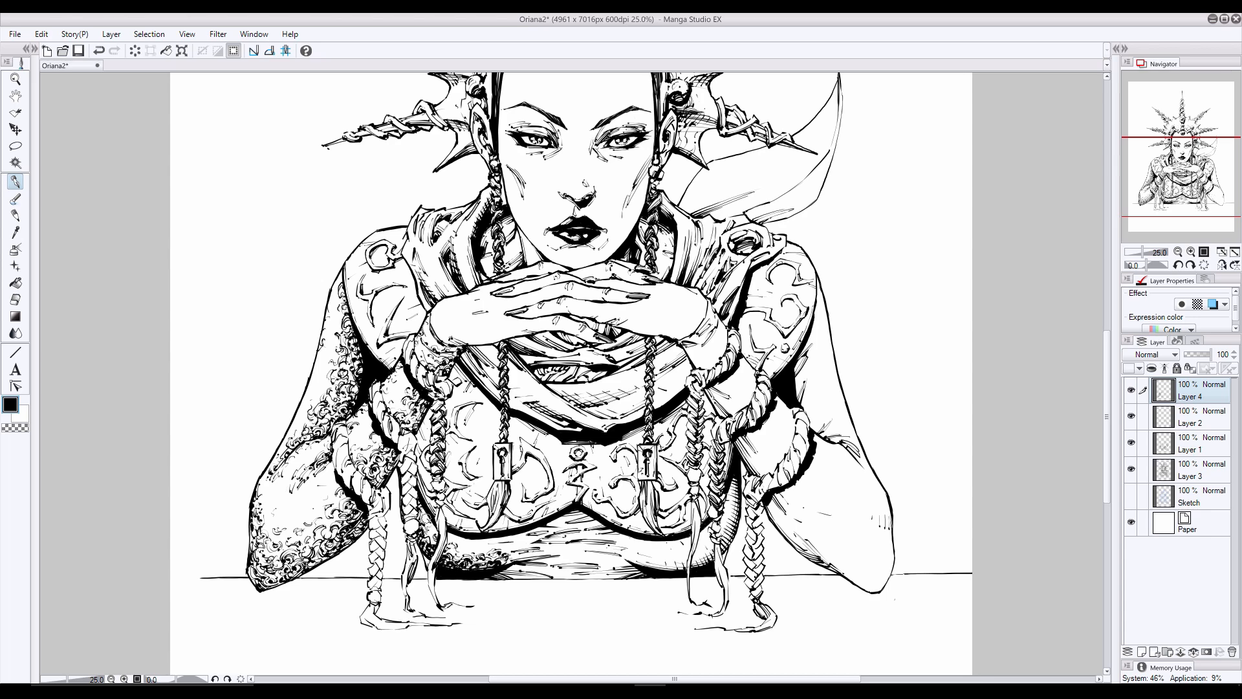
mouse_move(511, 558)
left_mouse_down()
mouse_move(561, 554)
mouse_move(560, 542)
mouse_move(501, 537)
left_mouse_up()
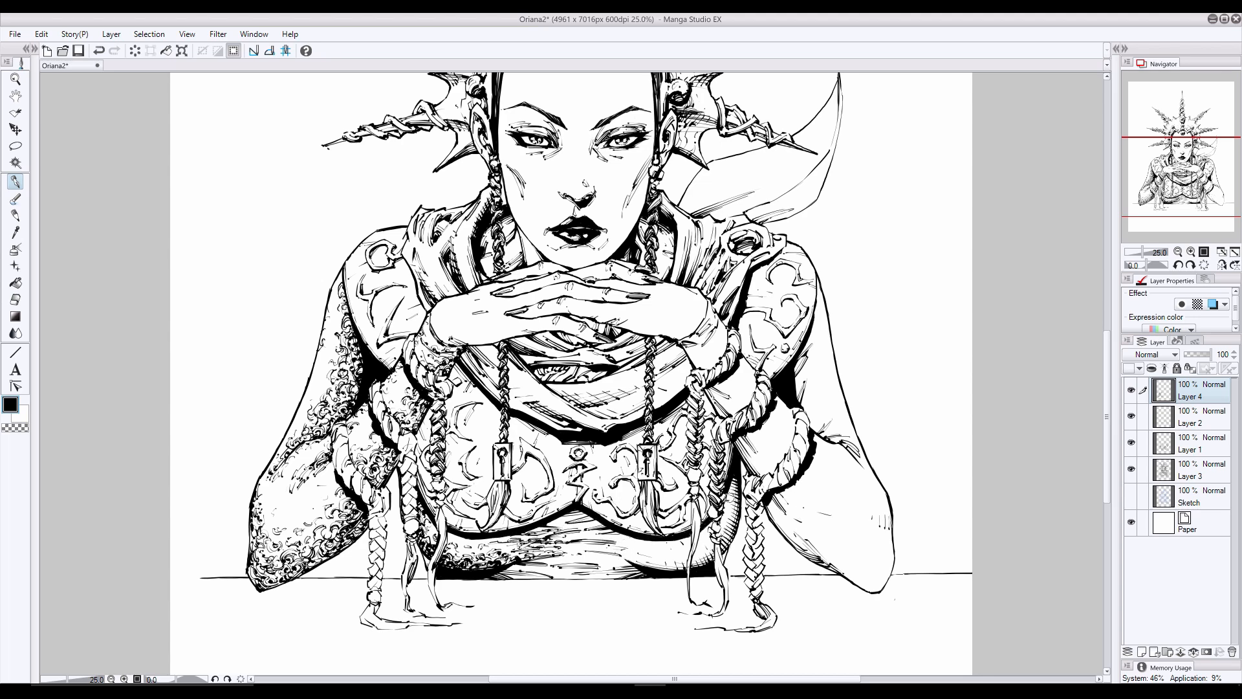
mouse_move(733, 485)
left_mouse_down()
mouse_move(726, 546)
mouse_move(716, 527)
mouse_move(698, 561)
left_mouse_up()
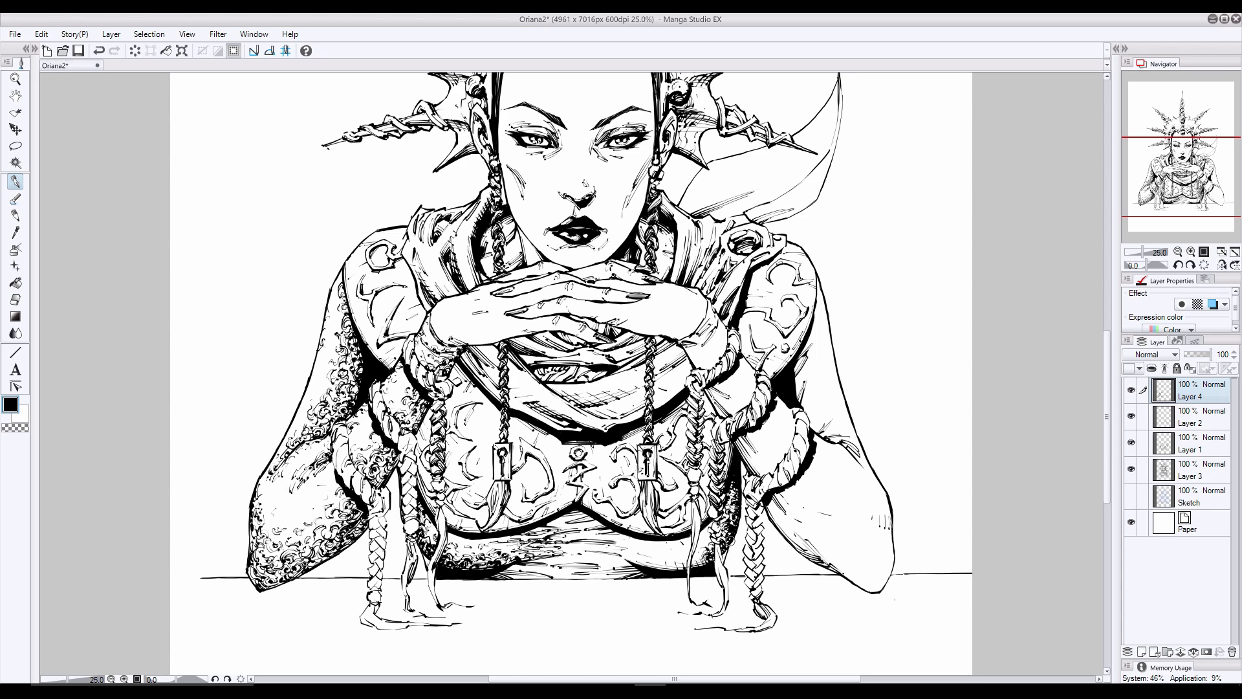
left_click_drag(632, 561, 705, 568)
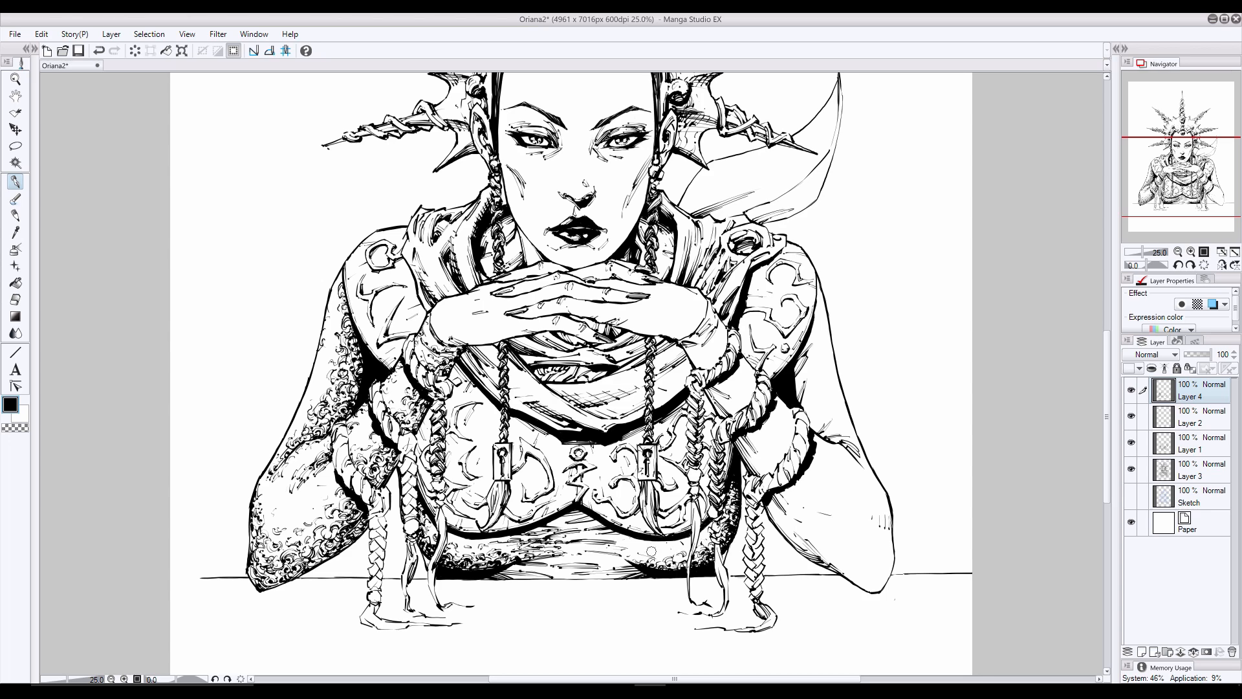
- Hatch the middle of the midriff beneath the chest piece with short horizontal strokes, undoing the last one
left_click_drag(319, 523, 308, 528)
mouse_move(632, 552)
left_mouse_down()
mouse_move(626, 564)
mouse_move(594, 550)
mouse_move(636, 547)
mouse_move(558, 541)
mouse_move(601, 521)
mouse_move(566, 517)
left_mouse_up()
mouse_move(556, 514)
left_mouse_down()
mouse_move(550, 528)
mouse_move(565, 518)
left_mouse_up()
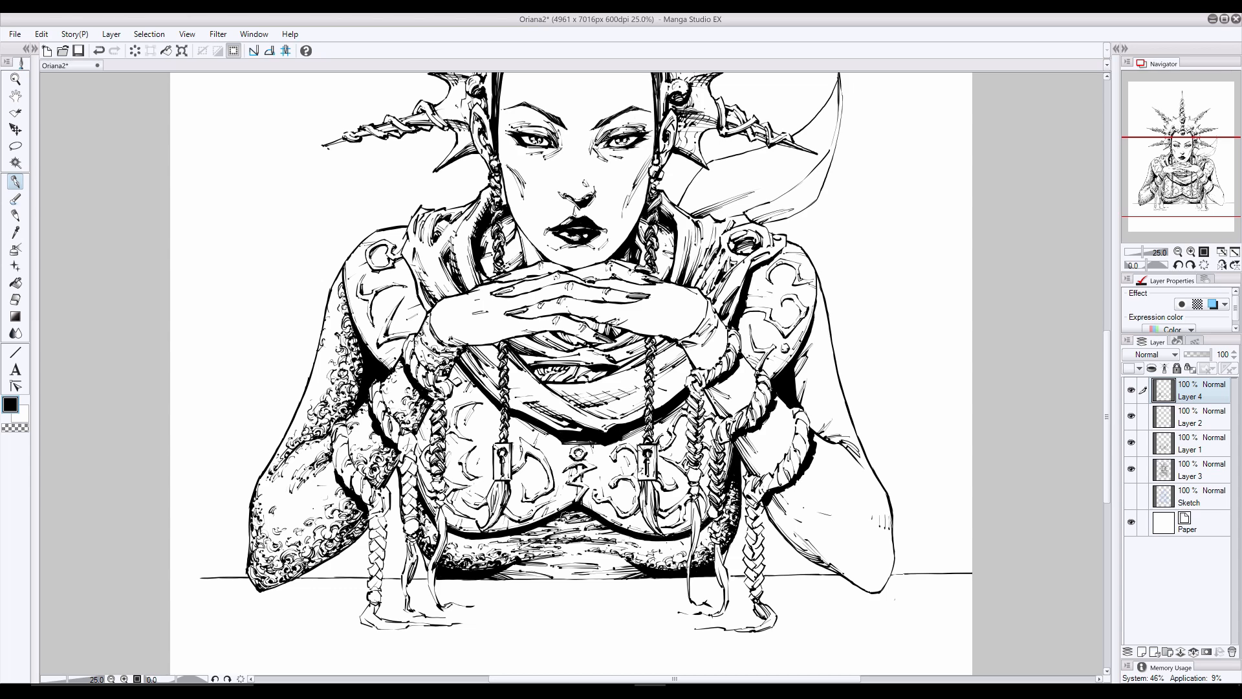
left_click_drag(638, 561, 622, 574)
left_click_drag(631, 560, 595, 575)
mouse_move(629, 564)
left_mouse_down()
mouse_move(598, 579)
mouse_move(620, 581)
mouse_move(560, 569)
left_mouse_up()
left_click_drag(569, 557, 543, 569)
key("ctrl+z")
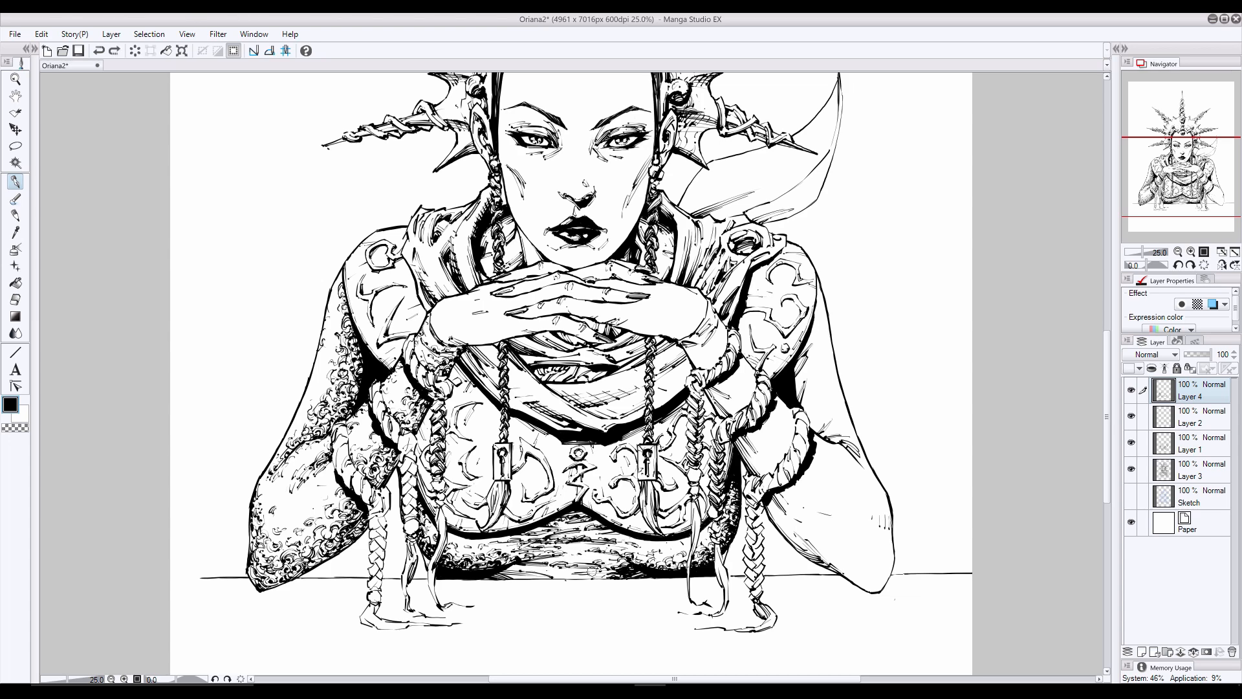
- Darken the midriff with denser hatching below the chest's centre and along the tabletop edge
left_click_drag(621, 549, 607, 555)
left_click_drag(552, 569, 531, 576)
left_click_drag(541, 567, 505, 575)
mouse_move(530, 565)
left_mouse_down()
mouse_move(490, 579)
mouse_move(510, 580)
left_mouse_up()
mouse_move(631, 559)
left_mouse_down()
mouse_move(547, 578)
mouse_move(587, 581)
mouse_move(534, 566)
mouse_move(600, 535)
left_mouse_up()
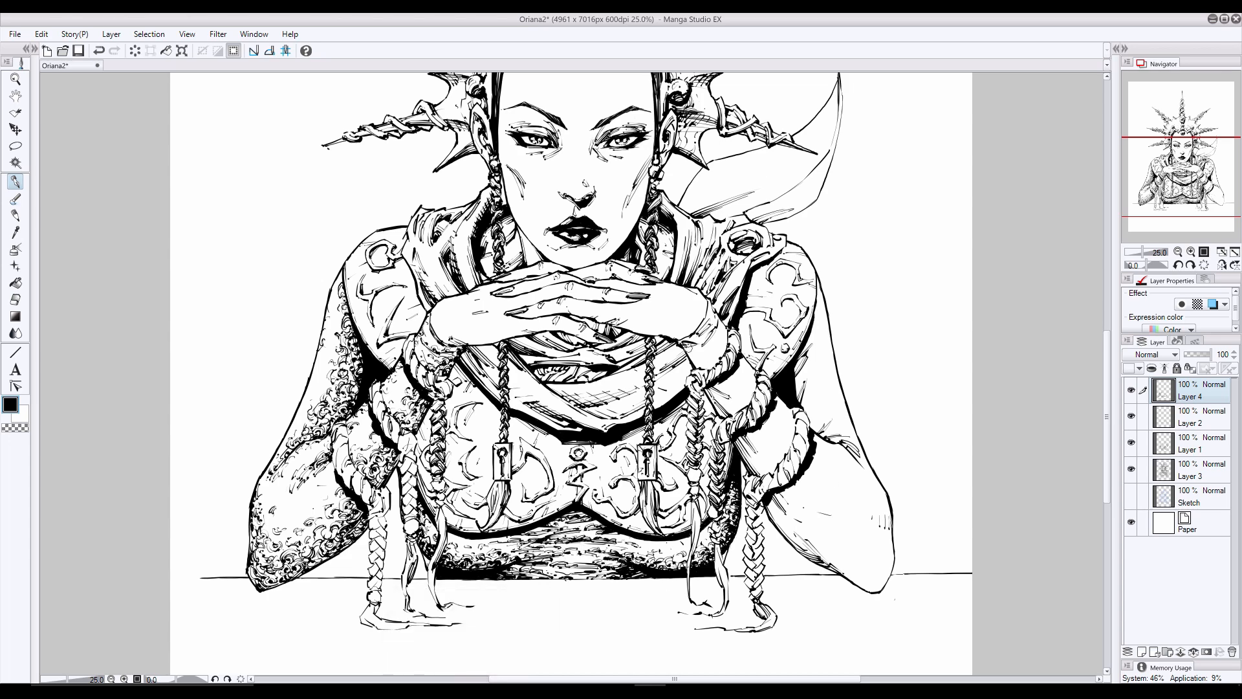
- Texture the wrist on the picture's right side and the forearm skin between its braided bands
left_click_drag(697, 363, 721, 347)
left_click_drag(728, 329, 720, 342)
left_click_drag(720, 316, 714, 325)
mouse_move(710, 349)
left_mouse_down()
mouse_move(712, 362)
mouse_move(696, 363)
mouse_move(702, 340)
left_mouse_up()
mouse_move(728, 412)
left_mouse_down()
mouse_move(743, 403)
mouse_move(726, 406)
mouse_move(715, 388)
left_mouse_up()
left_click_drag(711, 394, 720, 399)
mouse_move(722, 409)
left_mouse_down()
mouse_move(731, 419)
mouse_move(720, 415)
left_mouse_up()
mouse_move(730, 409)
left_mouse_down()
mouse_move(742, 402)
mouse_move(732, 386)
mouse_move(751, 371)
left_mouse_up()
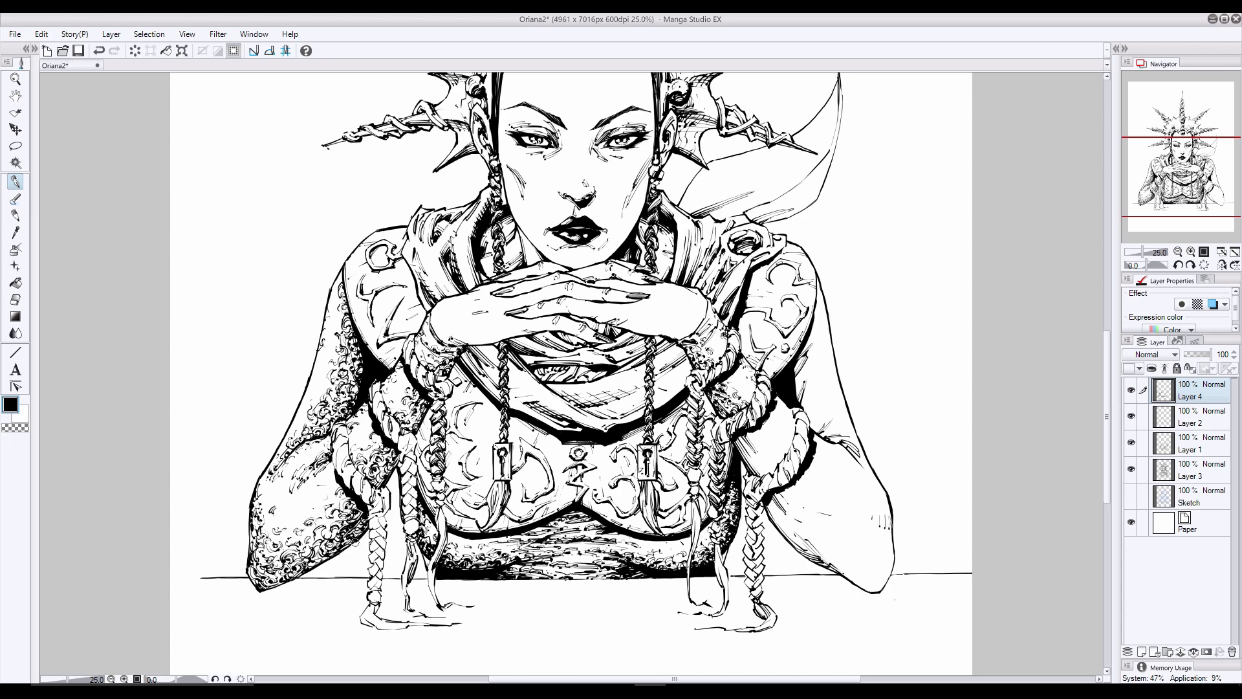
- Add curly texture to the skin enclosed by the lower braided armband on the picture's right side
left_click_drag(354, 542, 344, 552)
left_click_drag(737, 441, 753, 457)
left_click_drag(736, 442, 751, 457)
mouse_move(736, 436)
left_mouse_down()
mouse_move(760, 475)
mouse_move(771, 453)
mouse_move(750, 442)
mouse_move(767, 459)
left_mouse_up()
left_click_drag(790, 413, 781, 405)
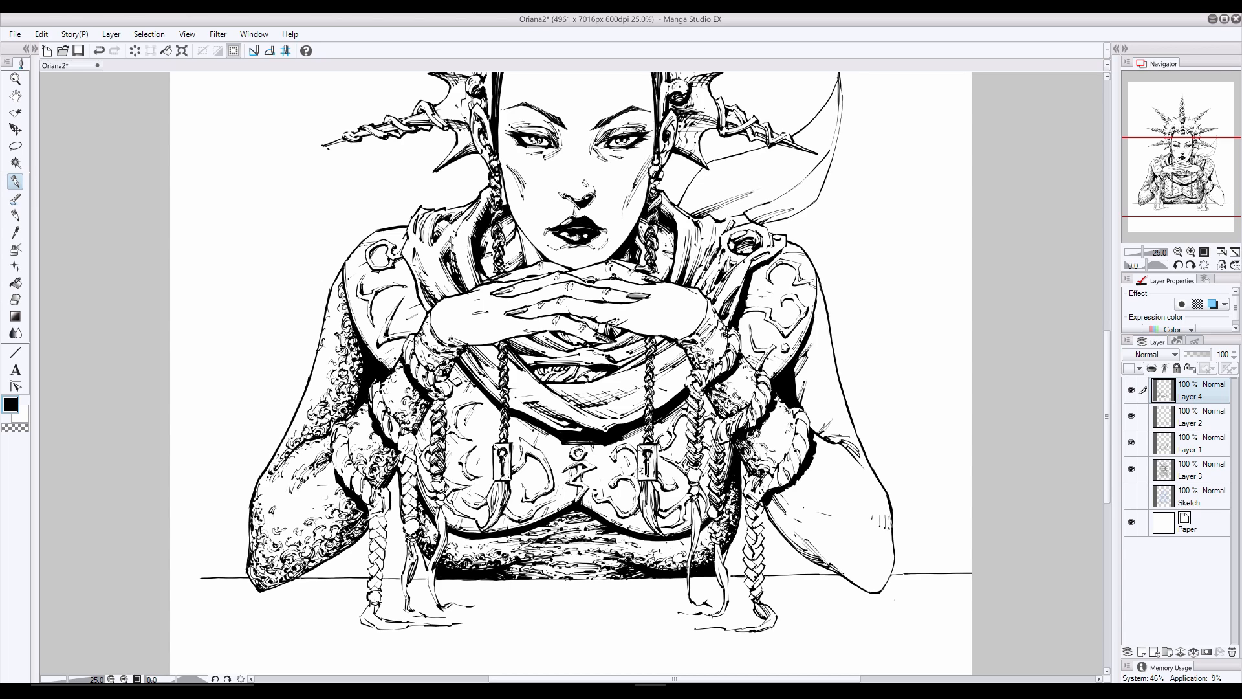
- Texture the underside of the right-hand lower arm from the hanging braid toward the elbow, undoing the last stroke
mouse_move(774, 492)
left_mouse_down()
mouse_move(802, 515)
mouse_move(783, 503)
left_mouse_up()
mouse_move(813, 554)
left_mouse_down()
mouse_move(831, 569)
mouse_move(802, 551)
left_mouse_up()
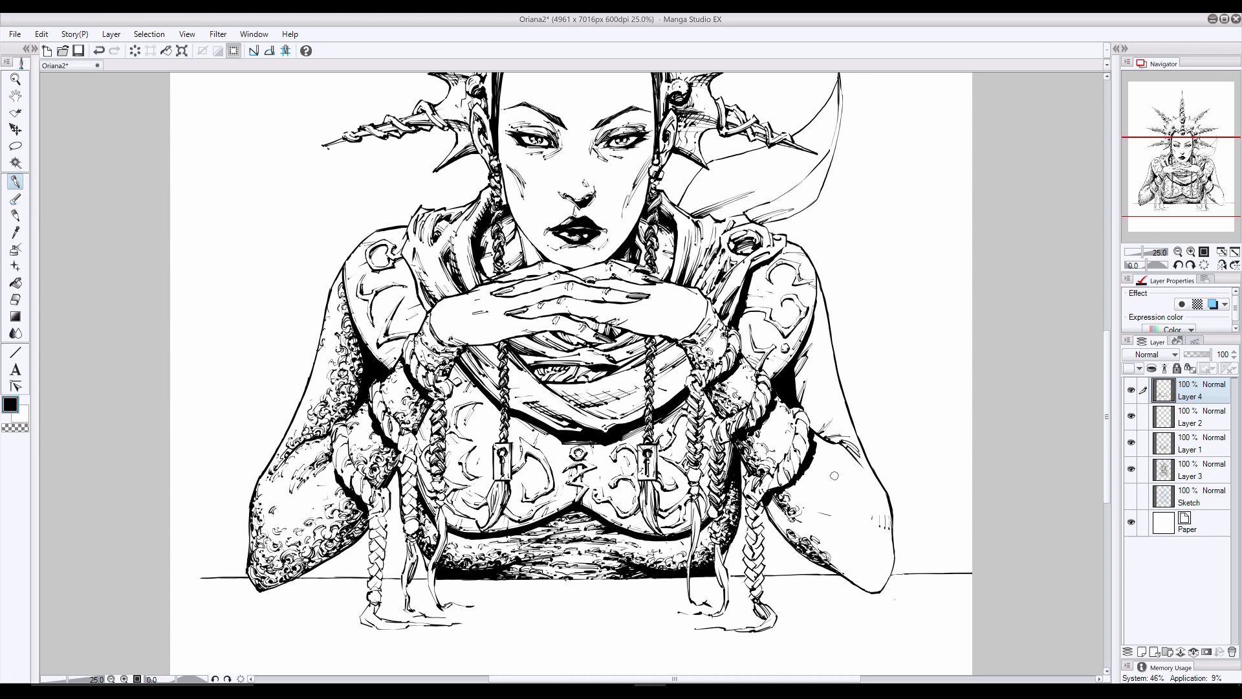
left_click_drag(771, 504, 779, 517)
left_click_drag(775, 520, 785, 536)
left_click_drag(770, 511, 801, 531)
key("ctrl+z")
- Cover the right-hand elbow resting on the tabletop with curly scale texture, undoing the last stroke
mouse_move(871, 565)
left_mouse_down()
mouse_move(890, 540)
mouse_move(874, 581)
left_mouse_up()
left_click_drag(887, 564, 878, 575)
left_click_drag(886, 574, 879, 586)
left_click_drag(857, 578, 881, 591)
mouse_move(853, 577)
left_mouse_down()
mouse_move(869, 589)
mouse_move(862, 576)
left_mouse_up()
left_click_drag(847, 572, 871, 584)
mouse_move(861, 562)
left_mouse_down()
mouse_move(872, 568)
mouse_move(851, 570)
left_mouse_up()
left_click_drag(838, 562, 848, 570)
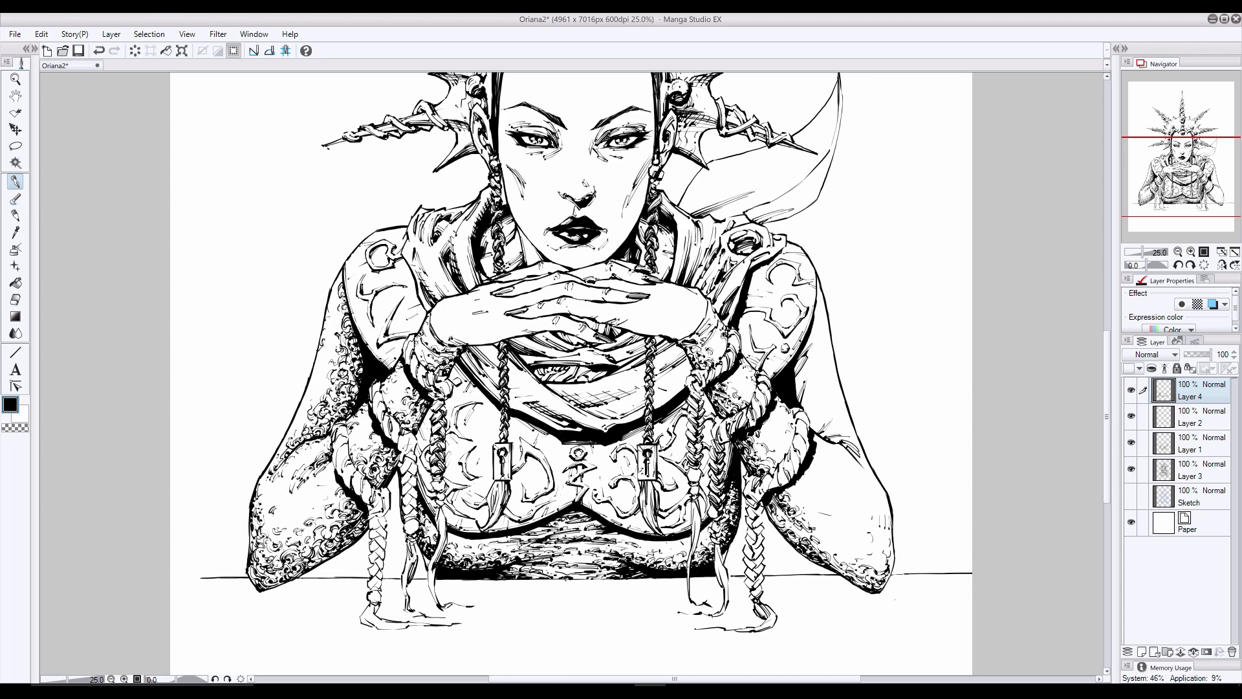
key("ctrl+z")
- Add dark shading strokes to the lower left part of the midriff along the tabletop
left_click_drag(504, 565, 519, 571)
left_click_drag(504, 565, 550, 578)
left_click_drag(539, 571, 549, 578)
- Texture the right-hand lower arm's outer contour and add short hatch marks on its upper part beside the armband
mouse_move(838, 551)
left_mouse_down()
mouse_move(886, 572)
mouse_move(838, 550)
mouse_move(887, 525)
mouse_move(868, 512)
mouse_move(882, 514)
left_mouse_up()
left_click_drag(817, 449, 842, 485)
left_click_drag(869, 527, 878, 535)
mouse_move(814, 452)
left_mouse_down()
mouse_move(846, 471)
mouse_move(833, 453)
left_mouse_up()
left_click_drag(841, 467, 839, 486)
left_click_drag(824, 464, 834, 479)
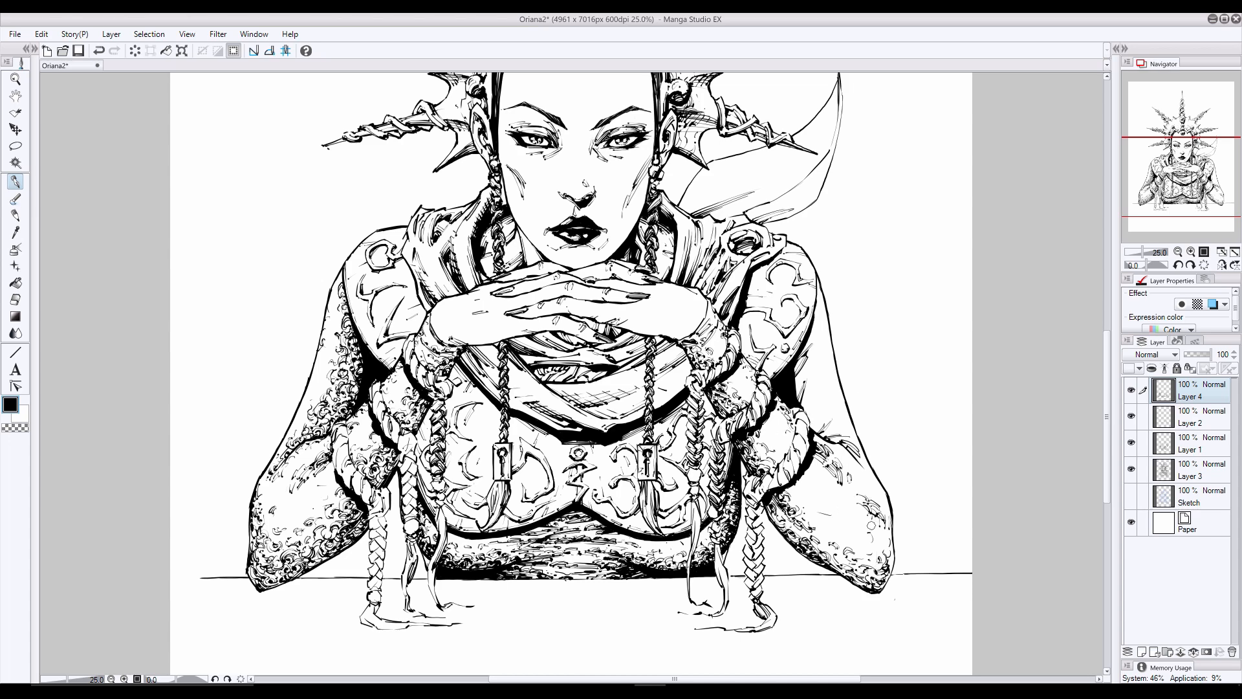
- Add more scale marks to the right-hand elbow's outer edge, its underside and the top of the lower arm
left_click_drag(869, 517, 883, 530)
left_click_drag(877, 523, 889, 533)
mouse_move(835, 562)
left_mouse_down()
mouse_move(850, 568)
mouse_move(820, 549)
left_mouse_up()
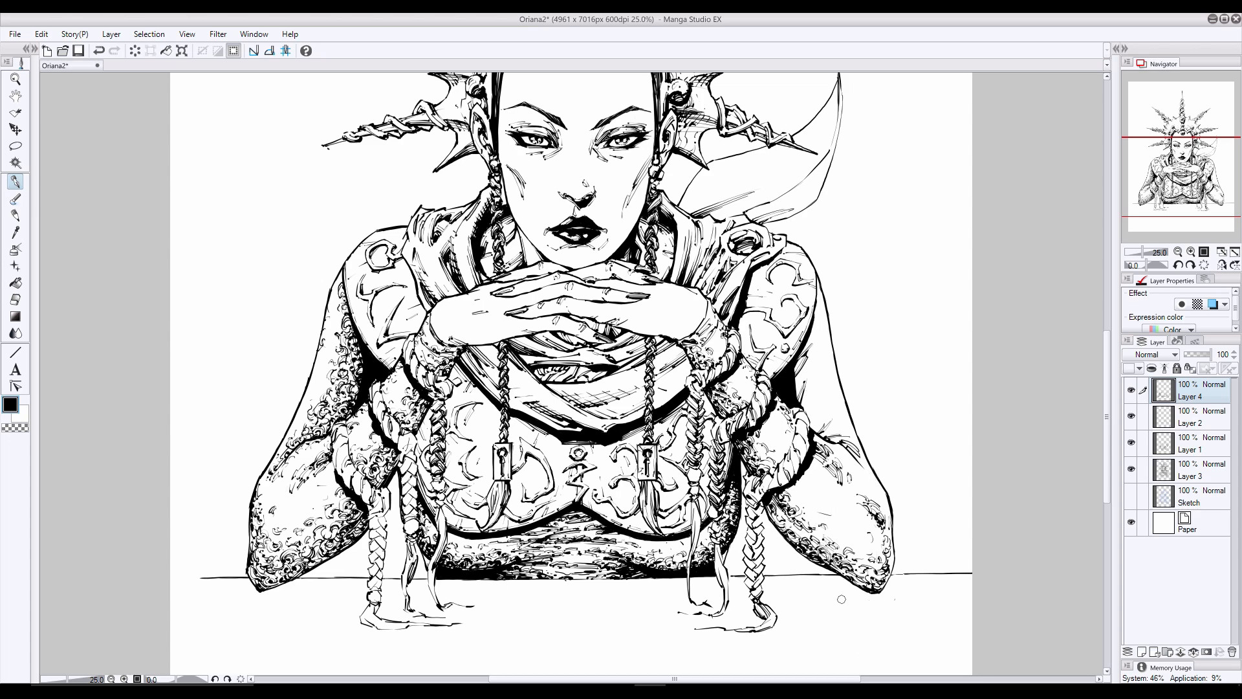
left_click_drag(833, 441, 868, 475)
- Texture the right-hand upper arm from beneath the shoulder armour down to the elbow crease, undoing an unwanted stroke
mouse_move(806, 342)
left_mouse_down()
mouse_move(803, 395)
mouse_move(793, 379)
mouse_move(806, 357)
mouse_move(793, 377)
mouse_move(806, 357)
left_mouse_up()
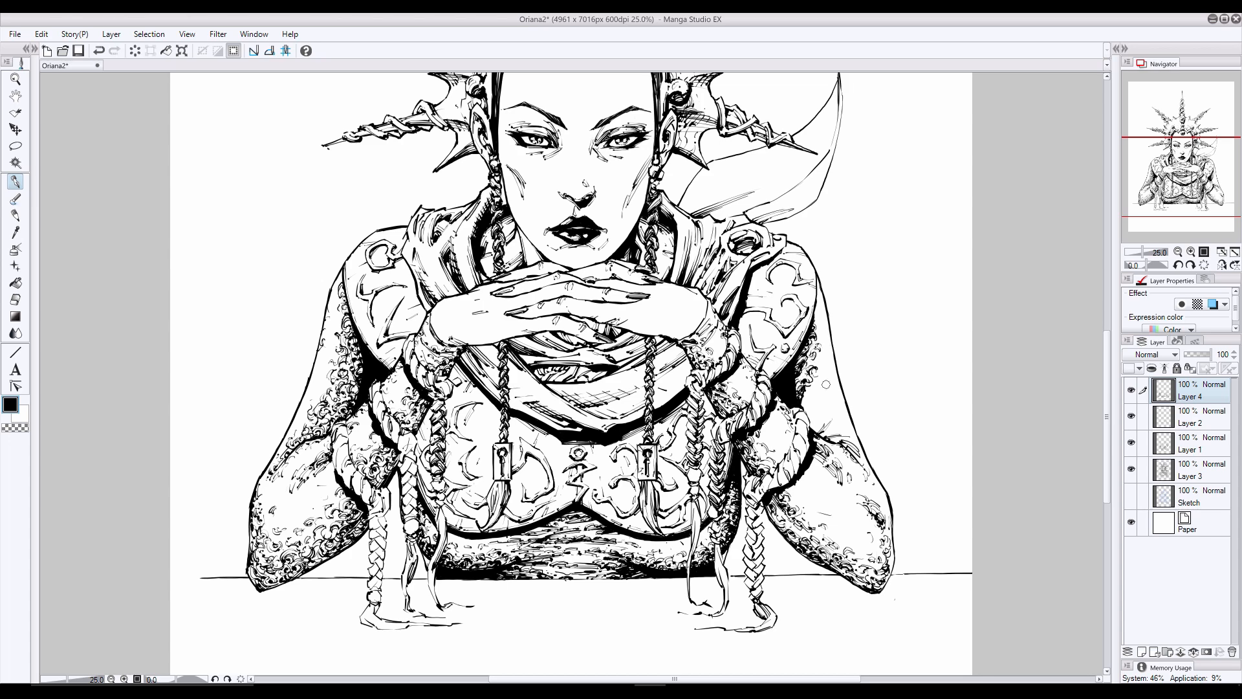
mouse_move(818, 428)
left_mouse_down()
mouse_move(828, 416)
mouse_move(816, 431)
mouse_move(812, 397)
left_mouse_up()
left_click_drag(809, 411, 820, 421)
left_click_drag(804, 409, 810, 416)
left_click_drag(811, 419, 819, 427)
key("ctrl+z")
left_click_drag(799, 370, 828, 409)
left_click_drag(819, 399, 827, 407)
left_click_drag(826, 411, 835, 419)
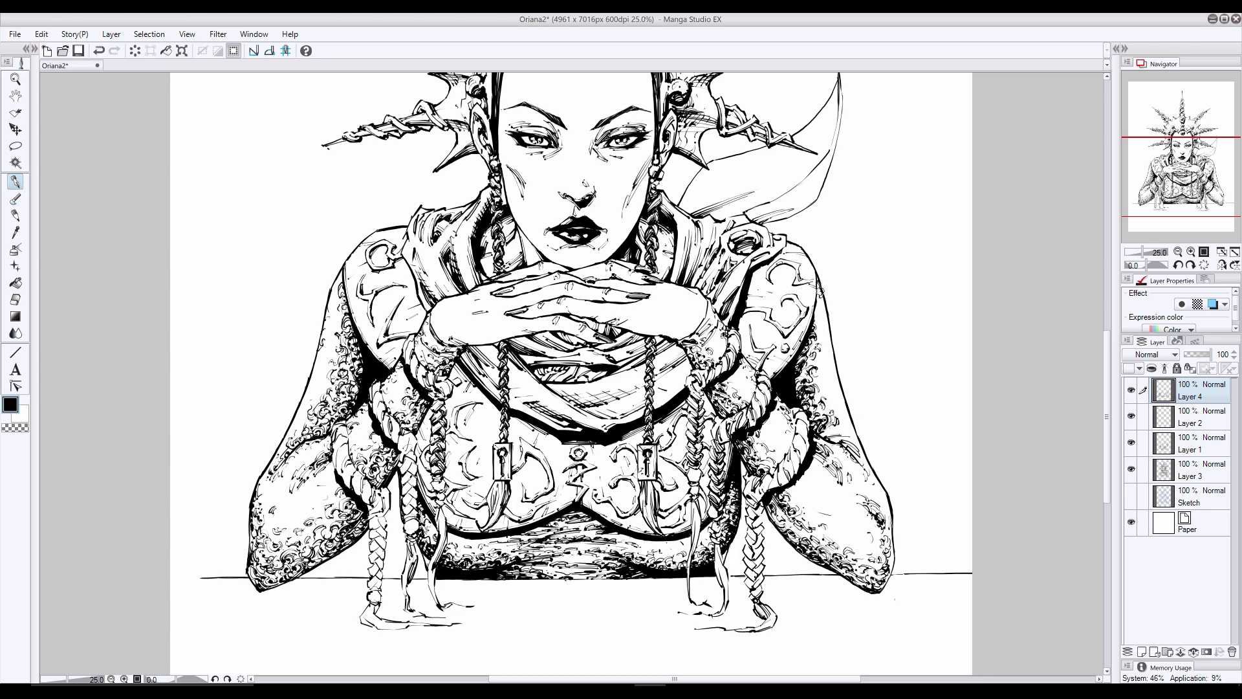
- Extend the curly marks through the middle of the right-hand upper arm, undoing unwanted strokes there and along the elbow
left_click_drag(821, 416, 830, 425)
mouse_move(814, 395)
left_mouse_down()
mouse_move(821, 416)
mouse_move(843, 396)
mouse_move(823, 372)
mouse_move(807, 383)
left_mouse_up()
key("ctrl+z")
key("ctrl+z")
left_click_drag(794, 376, 799, 392)
left_click_drag(805, 378, 811, 385)
mouse_move(887, 514)
left_mouse_down()
mouse_move(889, 581)
mouse_move(877, 594)
left_mouse_up()
key("ctrl+z")
key("ctrl+z")
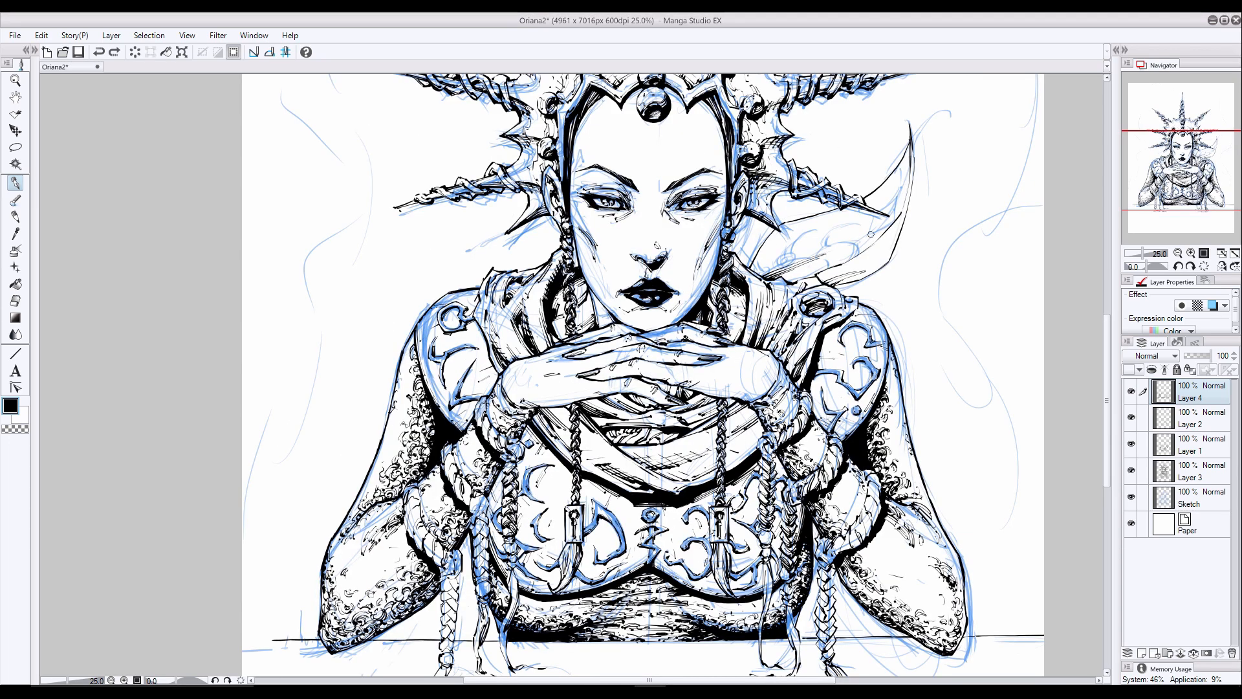
- Ink the ornament outlines on the curved blade behind the shoulder over the sketch, and hide the Sketch layer
mouse_move(874, 232)
left_mouse_down()
mouse_move(855, 252)
mouse_move(827, 242)
left_mouse_up()
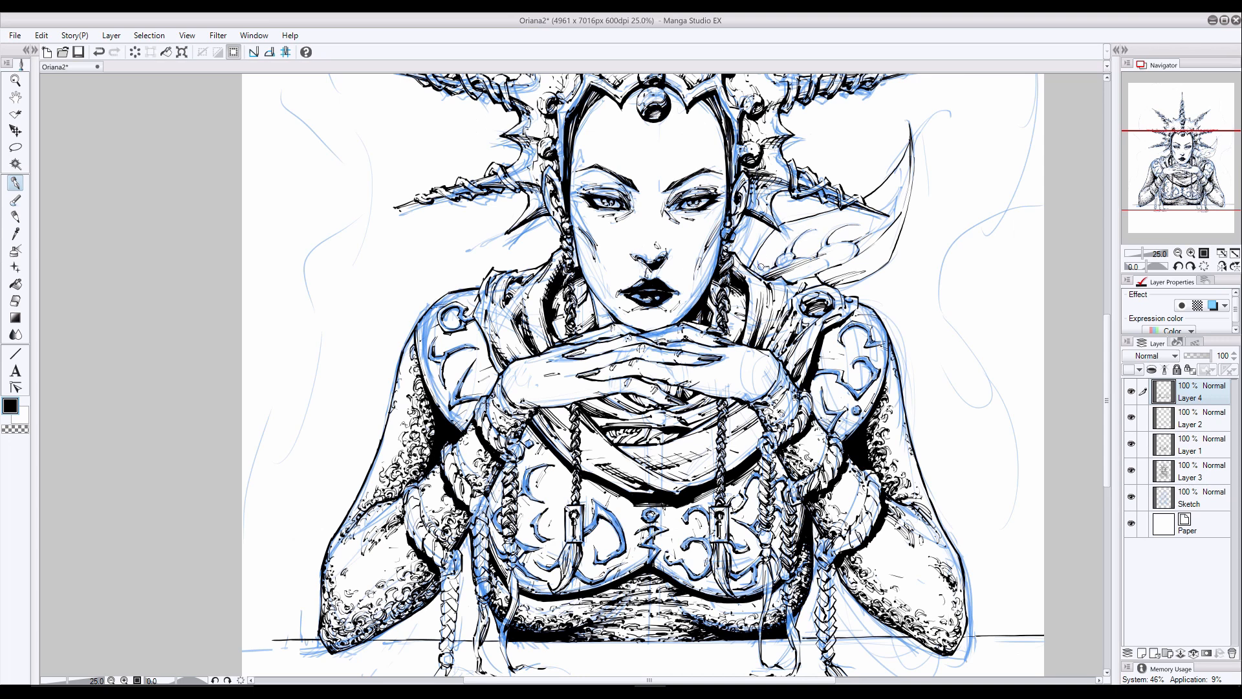
left_click_drag(757, 272, 764, 258)
key("ctrl+z")
left_click_drag(870, 233, 892, 225)
left_click(1131, 496)
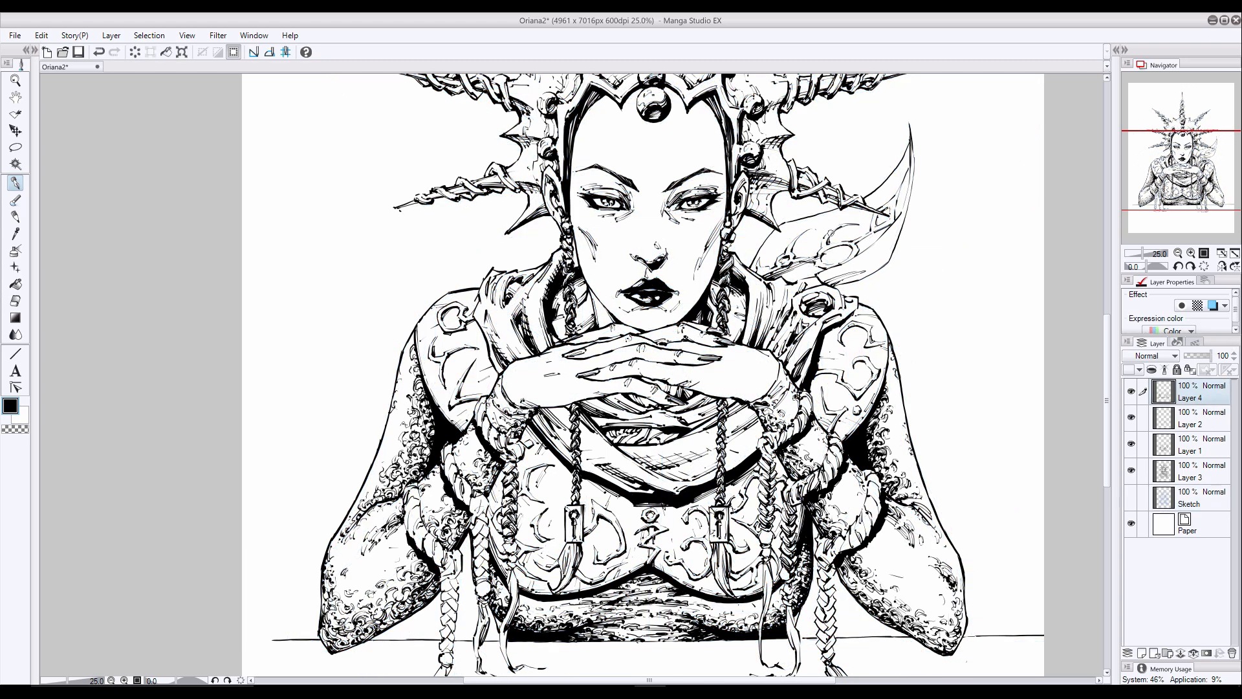
- Hatch and contour the curved blade behind the shoulder around its ornaments, undoing unsuccessful strokes
mouse_move(831, 233)
left_mouse_down()
mouse_move(861, 225)
mouse_move(792, 246)
left_mouse_up()
key("ctrl+z")
key("ctrl+z")
left_click_drag(907, 171, 899, 212)
mouse_move(914, 147)
left_mouse_down()
mouse_move(905, 225)
mouse_move(824, 270)
left_mouse_up()
key("ctrl+z")
key("ctrl+z")
key("ctrl+z")
left_click_drag(881, 237, 842, 264)
mouse_move(914, 157)
left_mouse_down()
mouse_move(904, 223)
mouse_move(880, 259)
mouse_move(795, 274)
mouse_move(806, 246)
left_mouse_up()
key("ctrl+z")
left_click_drag(849, 253, 812, 289)
left_click_drag(789, 237, 766, 269)
left_click_drag(869, 229, 840, 242)
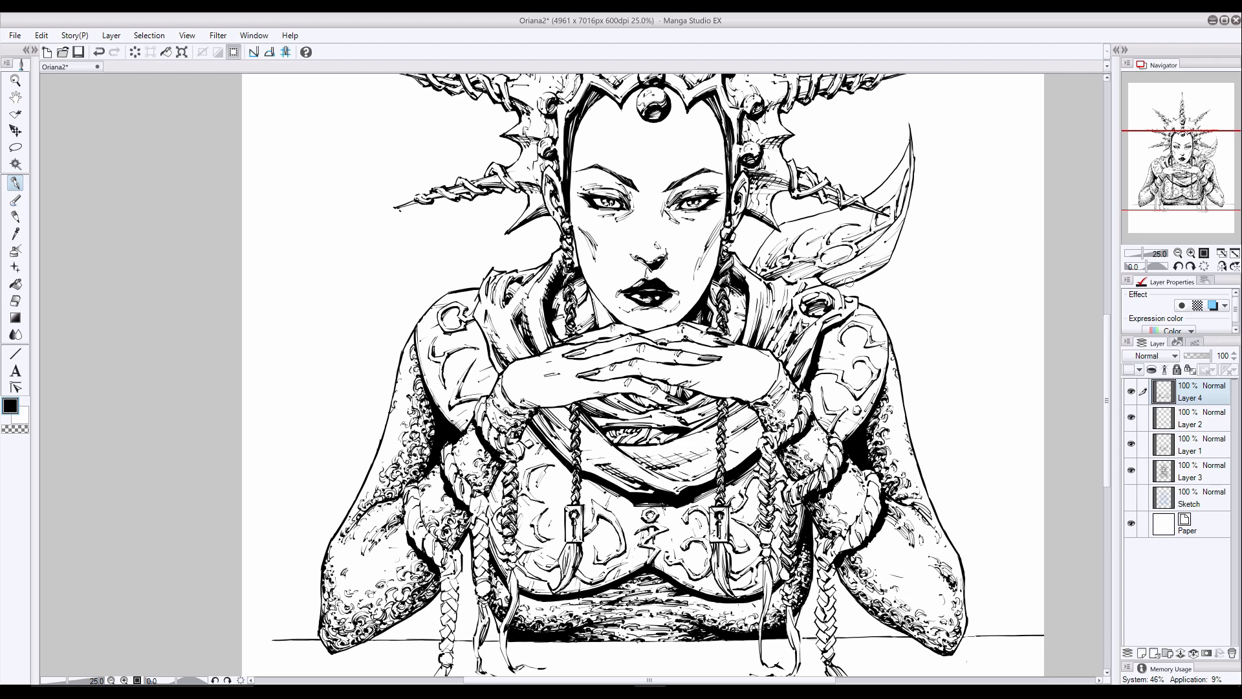
- Shade the braid hanging from the right-hand wrist from the band to its loose end, undoing an unwanted stroke
mouse_move(768, 446)
left_mouse_down()
mouse_move(809, 418)
mouse_move(806, 401)
left_mouse_up()
mouse_move(759, 476)
left_mouse_down()
mouse_move(758, 510)
mouse_move(773, 497)
mouse_move(773, 509)
left_mouse_up()
left_click_drag(774, 515, 764, 543)
key("ctrl+z")
mouse_move(771, 526)
left_mouse_down()
mouse_move(757, 545)
mouse_move(766, 610)
left_mouse_up()
left_click_drag(767, 560, 765, 603)
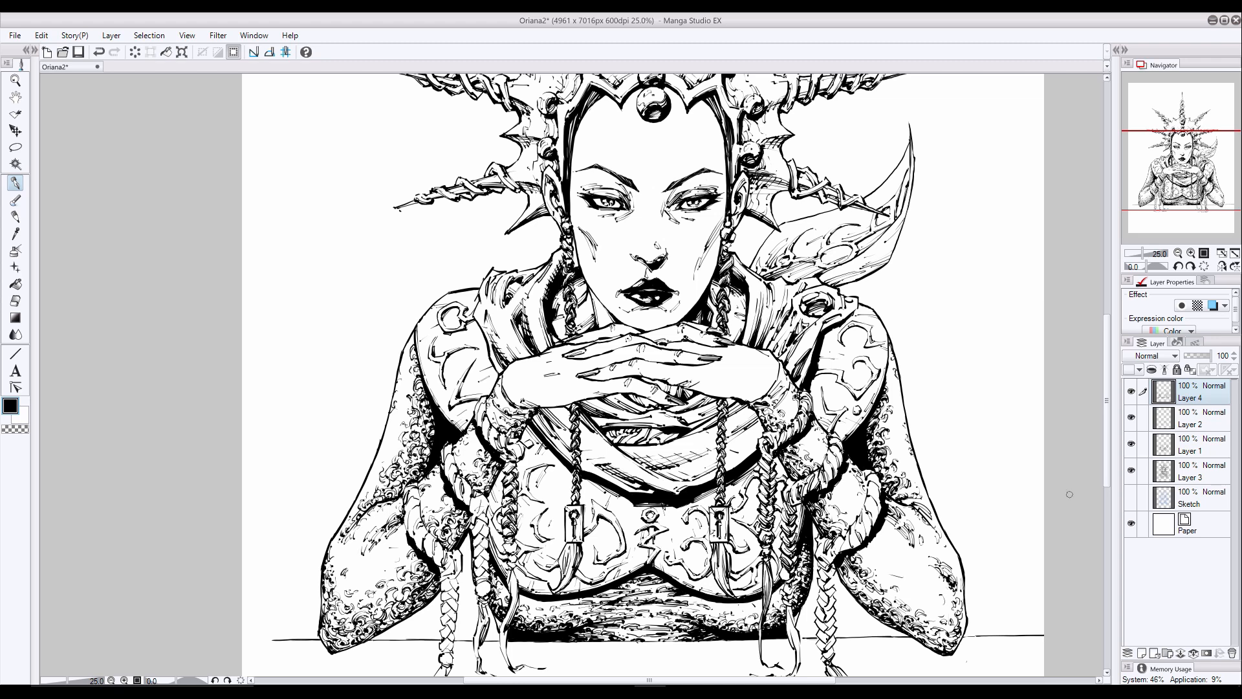
- Shade the right-hand upper armband with its hanging braid down to the loose strands, and darken the keyhole pendant's edges
left_click_drag(838, 453, 831, 474)
mouse_move(844, 445)
left_mouse_down()
mouse_move(832, 475)
mouse_move(785, 481)
left_mouse_up()
left_click_drag(787, 502, 777, 527)
left_click(1106, 492)
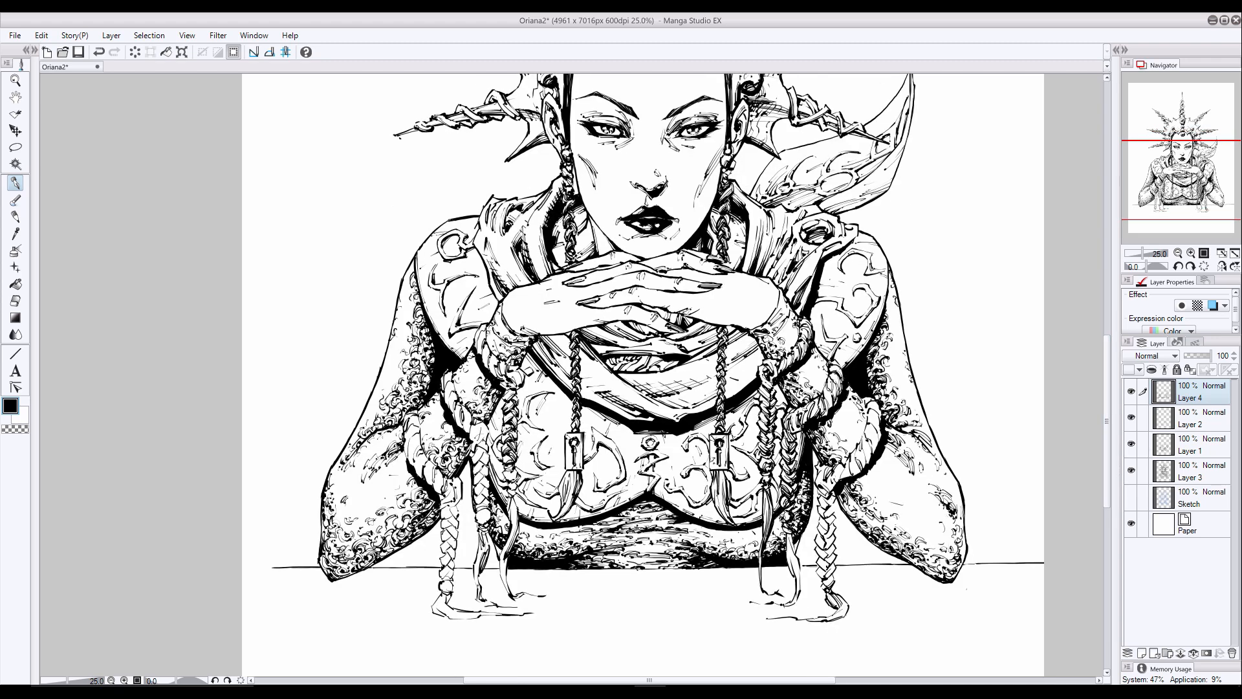
left_click_drag(784, 509, 779, 521)
left_click_drag(789, 531, 794, 554)
left_click_drag(789, 536, 800, 579)
mouse_move(798, 564)
left_mouse_down()
mouse_move(800, 592)
mouse_move(798, 572)
left_mouse_up()
left_click_drag(726, 435, 729, 462)
left_click_drag(710, 443, 711, 470)
- Add shadow strokes to the twists of the lower braided armband on the picture's right side
left_click_drag(851, 461, 857, 475)
left_click_drag(857, 454, 863, 465)
mouse_move(859, 443)
left_mouse_down()
mouse_move(870, 467)
mouse_move(874, 449)
left_mouse_up()
left_click_drag(874, 415, 883, 422)
mouse_move(867, 403)
left_mouse_down()
mouse_move(884, 414)
mouse_move(851, 454)
left_mouse_up()
- Shade the outermost right-hand braid from the armband down to its end lying on the tabletop
left_click_drag(816, 470, 830, 508)
left_click_drag(826, 510, 833, 538)
left_click_drag(816, 527, 833, 562)
left_click_drag(815, 555, 838, 587)
left_click_drag(827, 593, 834, 600)
left_click_drag(826, 606, 856, 620)
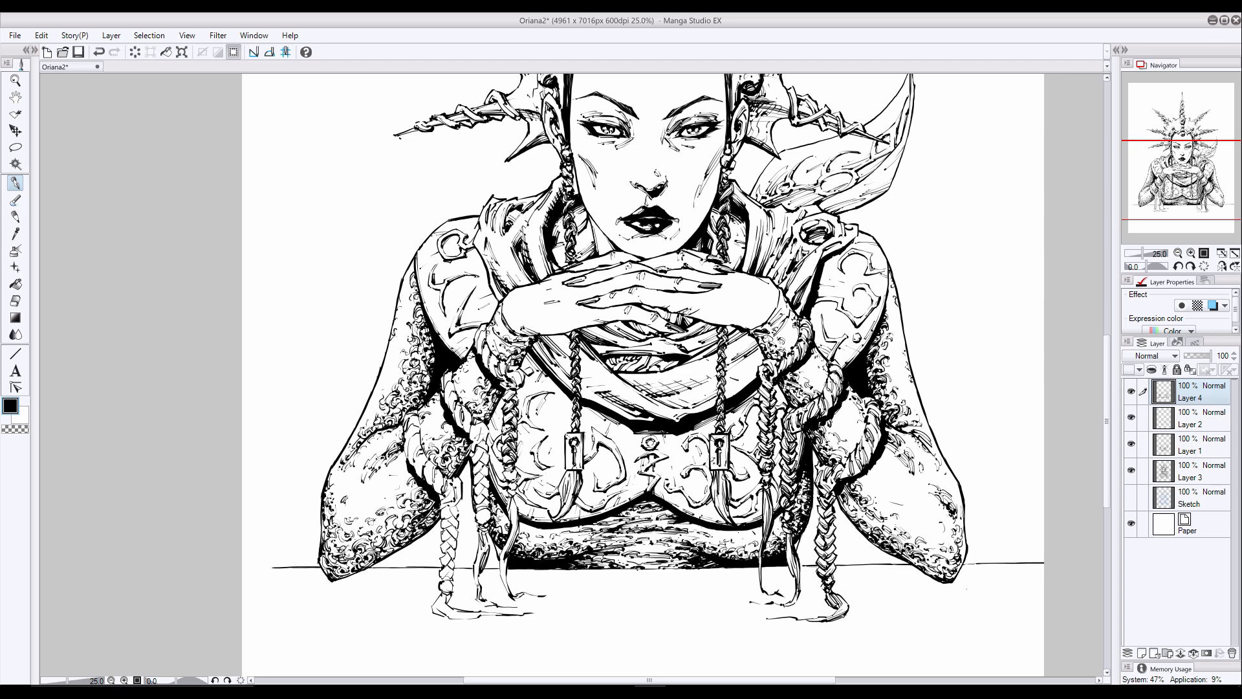
- Add shadow strokes to both pendant tassels and to the outer edge of the left-hand wristband
left_click_drag(724, 472, 727, 487)
left_click_drag(565, 470, 556, 496)
left_click_drag(483, 347, 491, 364)
left_click_drag(480, 335, 485, 345)
- Shade the braid hanging from the left-hand wrist down to its loose strands, undoing an unwanted stroke
left_click_drag(517, 469, 509, 480)
left_click_drag(521, 405, 504, 480)
key("ctrl+z")
left_click_drag(519, 483, 509, 534)
left_click_drag(503, 496, 508, 511)
left_click_drag(503, 562, 511, 592)
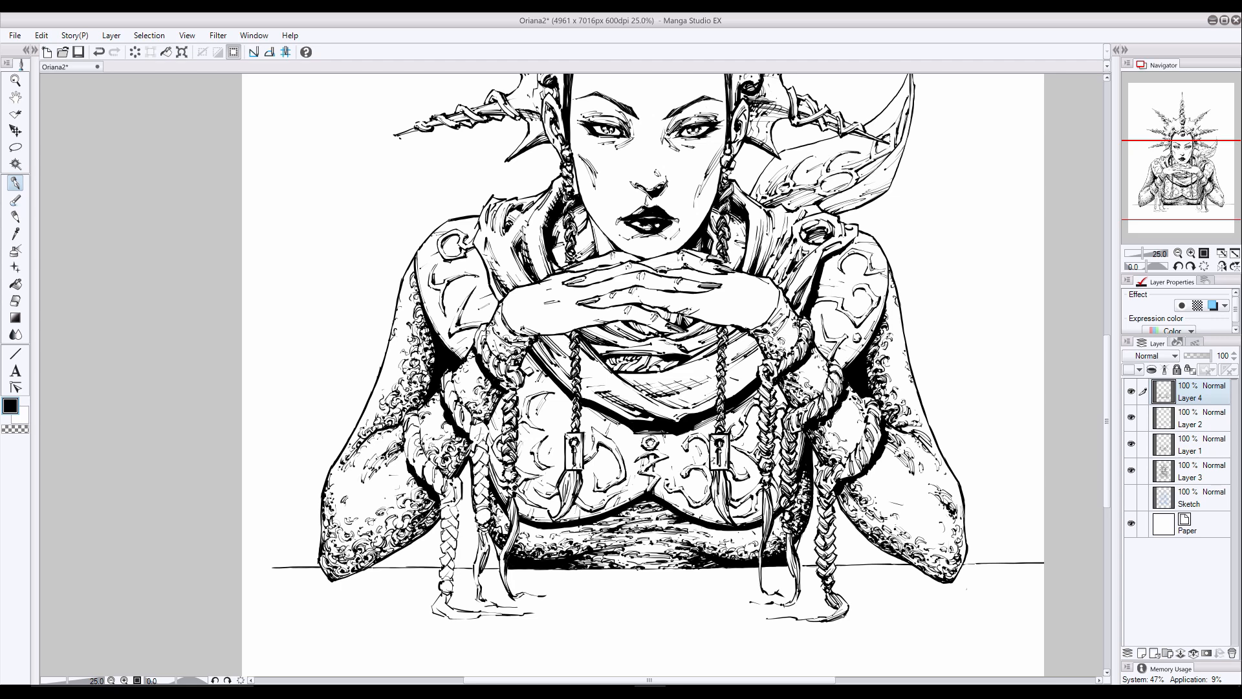
- Darken the twists of the lower braided armband on the picture's left side with shadow strokes
left_click_drag(413, 438, 422, 463)
left_click_drag(420, 456, 429, 476)
left_click_drag(426, 476, 442, 495)
left_click_drag(445, 494, 453, 503)
left_click_drag(464, 477, 451, 503)
left_click_drag(408, 440, 415, 453)
left_click_drag(404, 421, 415, 467)
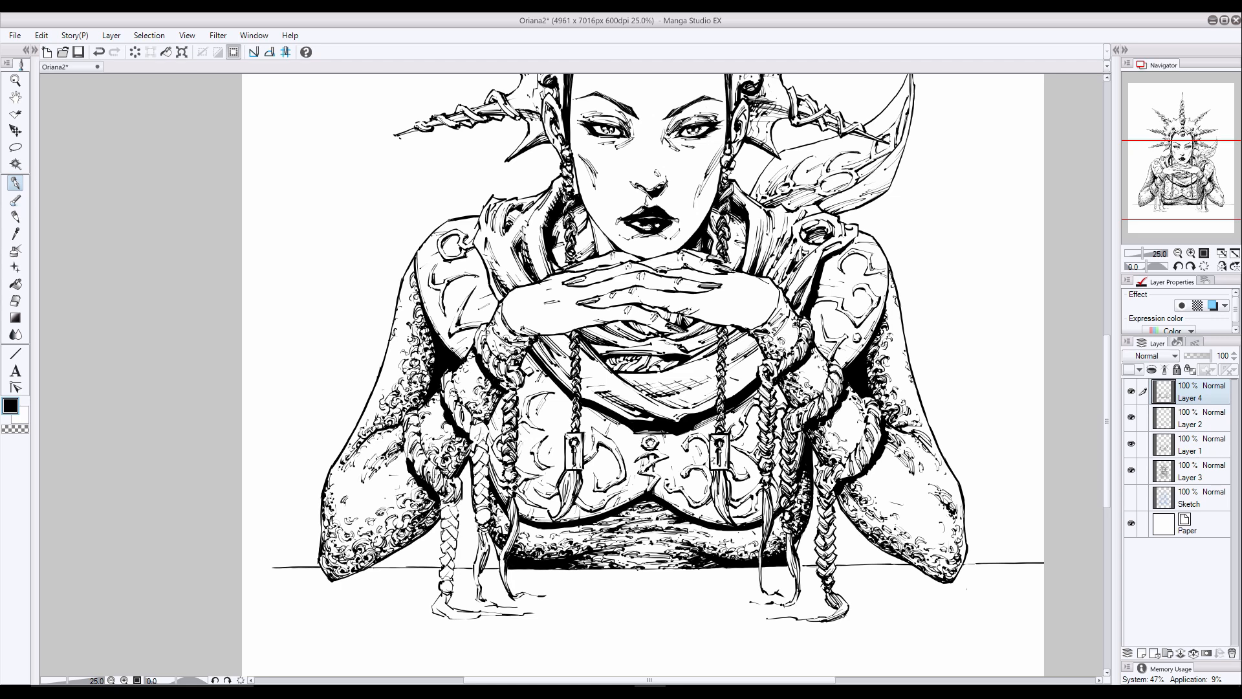
- Shade the left-hand upper armband and the braid hanging from it, undoing the last stroke
left_click_drag(446, 388, 456, 407)
left_click_drag(446, 388, 476, 435)
left_click_drag(475, 421, 477, 443)
mouse_move(471, 444)
left_mouse_down()
mouse_move(482, 456)
mouse_move(491, 442)
left_mouse_up()
mouse_move(490, 444)
left_mouse_down()
mouse_move(474, 462)
mouse_move(471, 515)
mouse_move(490, 520)
left_mouse_up()
left_click_drag(491, 514, 483, 521)
left_click_drag(489, 510, 488, 520)
key("ctrl+z")
- Shade the outermost left-hand braid down to its end on the tabletop, undoing the last strokes
left_click_drag(505, 475, 449, 518)
left_click_drag(460, 508, 442, 526)
left_click_drag(457, 521, 446, 542)
left_click_drag(461, 534, 442, 551)
left_click_drag(458, 544, 443, 566)
left_click_drag(455, 557, 441, 592)
left_click_drag(454, 583, 439, 610)
left_click_drag(460, 612, 509, 615)
key("ctrl+z")
key("ctrl+z")
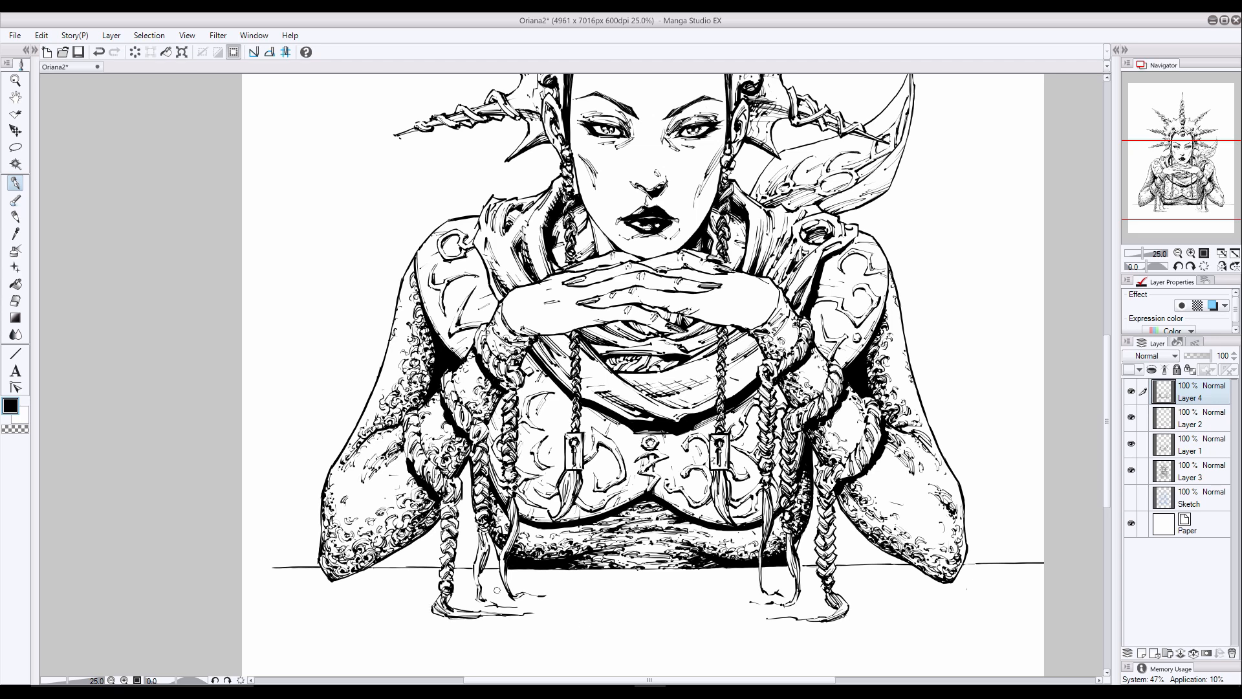
- Undo the last braid stroke, touch up the scaled arms on both sides with short strokes, and save the drawing
key("ctrl+z")
left_click_drag(418, 429, 423, 452)
mouse_move(877, 509)
left_mouse_down()
mouse_move(886, 498)
mouse_move(864, 487)
left_mouse_up()
key("ctrl+s")
- Touch up the clasped hands, collar and shoulder outline with small ink strokes, undoing the unwanted ones on the fingers
left_click_drag(640, 268, 713, 290)
key("ctrl+z")
left_click_drag(685, 331, 649, 326)
mouse_move(670, 266)
left_mouse_down()
mouse_move(611, 264)
mouse_move(625, 260)
left_mouse_up()
key("ctrl+z")
left_click_drag(485, 206, 476, 214)
left_click_drag(734, 178, 761, 202)
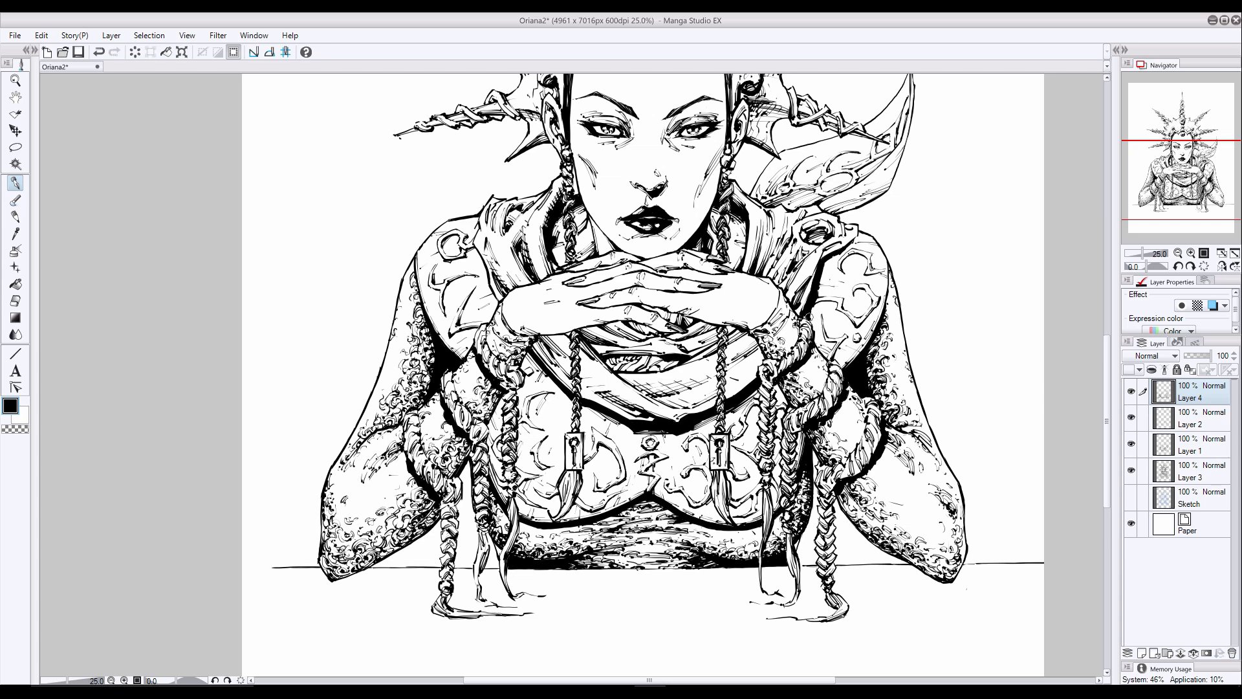
left_click_drag(778, 300, 749, 328)
left_click_drag(414, 258, 399, 283)
- Merge Layer 2 and Layer 1 down into Layer 3, and return to the inking pen
key("e")
left_click(1189, 471)
left_click(1187, 419)
key("ctrl+e")
key("ctrl+e")
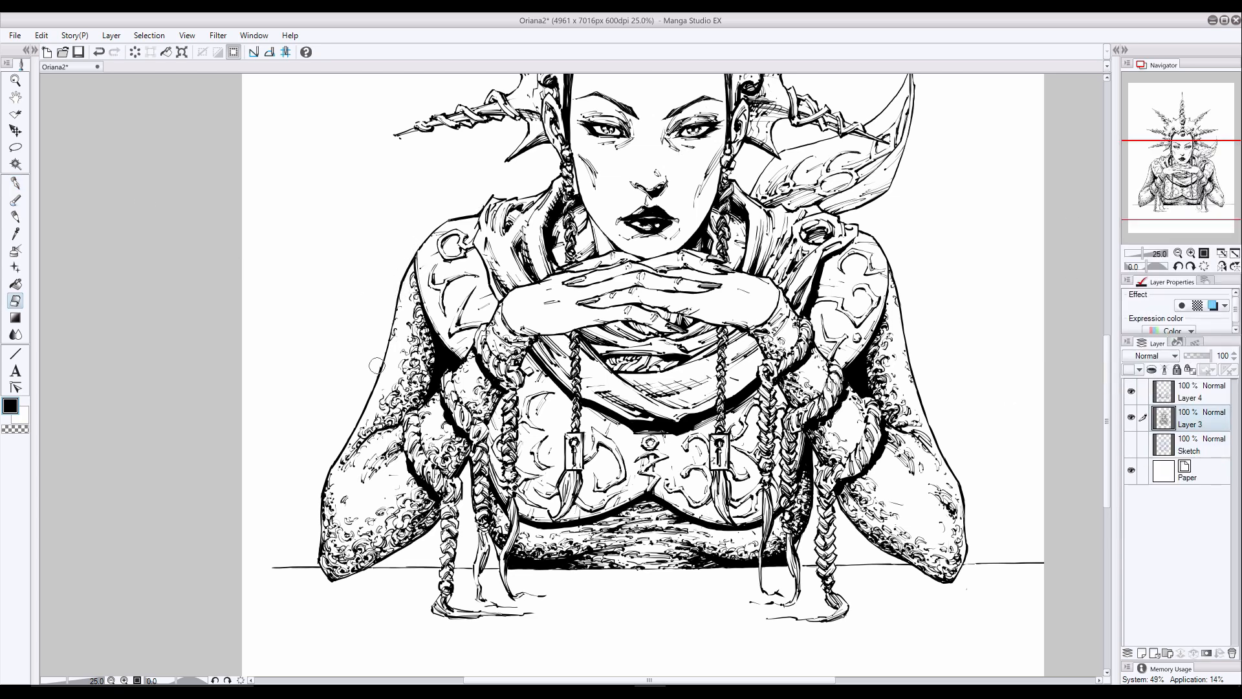
key("p")
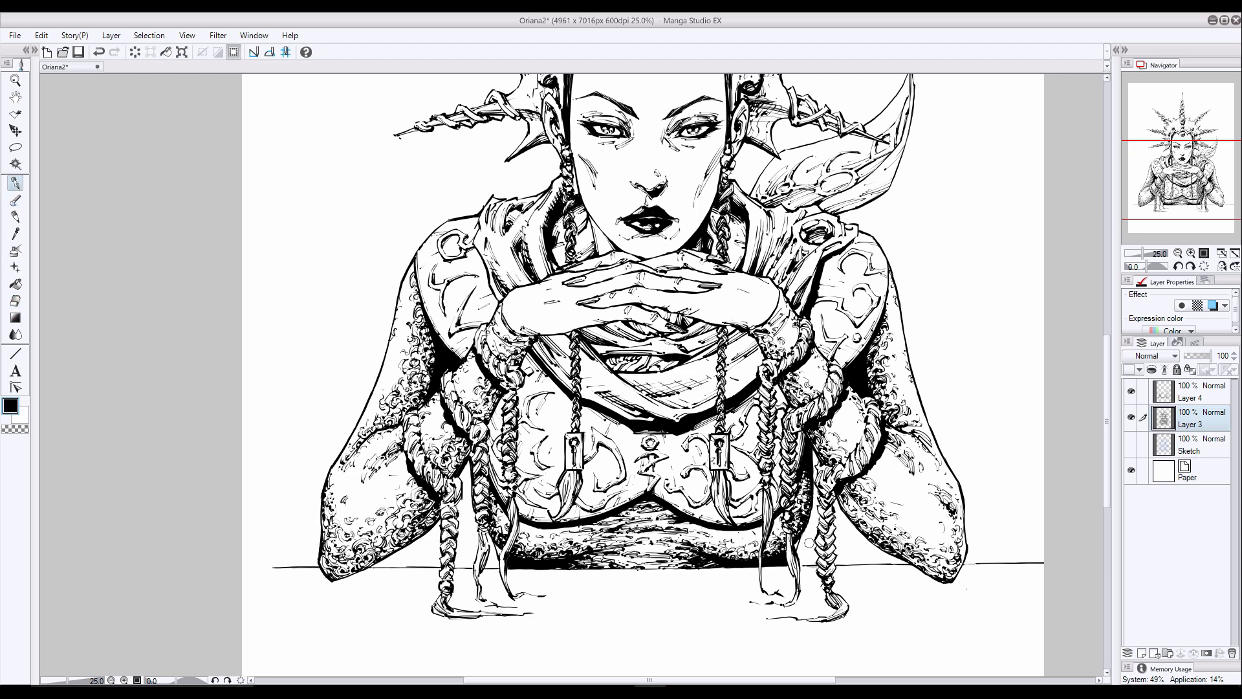
mouse_move(1107, 353)
left_mouse_down()
mouse_move(1092, 297)
mouse_move(1070, 300)
mouse_move(1107, 357)
left_mouse_up()
scroll(480, 417, "down", 4)
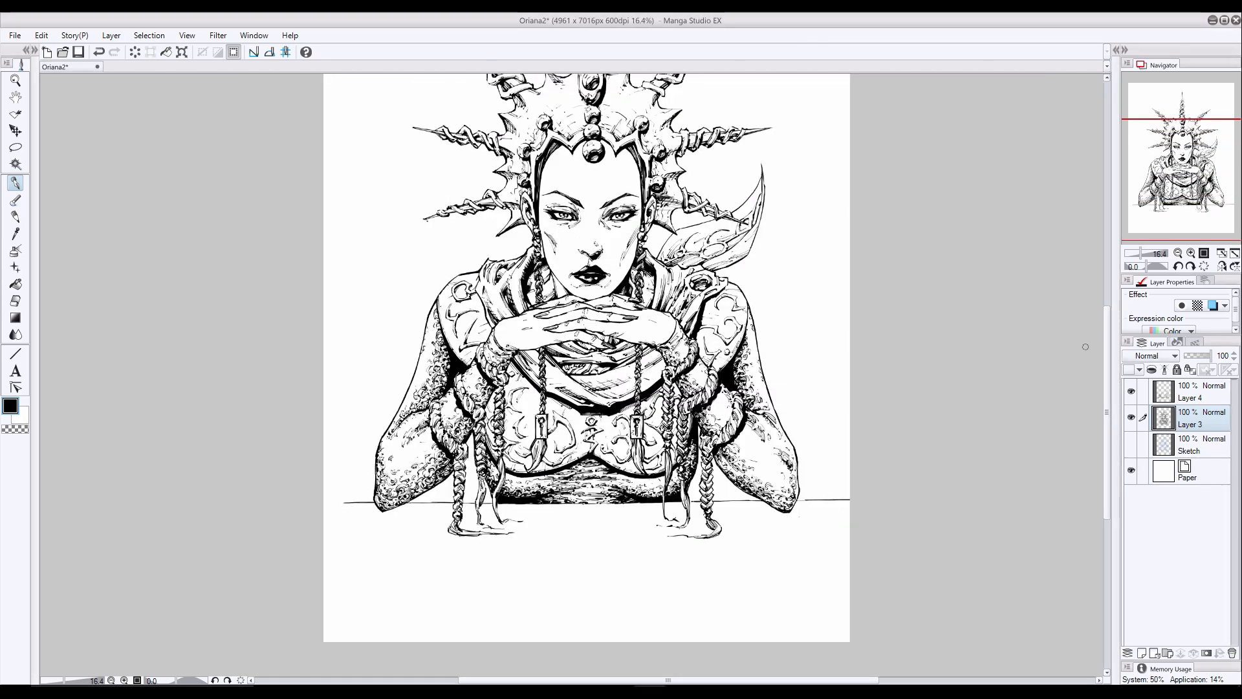
left_click_drag(847, 555, 324, 555)
left_click_drag(463, 556, 562, 560)
key("e")
mouse_move(327, 556)
left_mouse_down()
mouse_move(856, 558)
mouse_move(824, 553)
left_mouse_up()
- Draw the table's lower front edge across the full page width and fill the area beneath it solid black
key("p")
left_click_drag(848, 583, 324, 586)
left_click_drag(849, 582, 507, 585)
key("bracketright")
left_click_drag(848, 624, 325, 625)
left_click_drag(848, 593, 325, 596)
left_click_drag(420, 591, 325, 589)
- Draw thin horizontal lines across the page just above the black area for the tabletop's upper front edge
key("bracketleft")
left_click_drag(849, 566, 324, 572)
left_click_drag(479, 570, 324, 567)
left_click_drag(733, 568, 657, 570)
left_click_drag(769, 566, 665, 567)
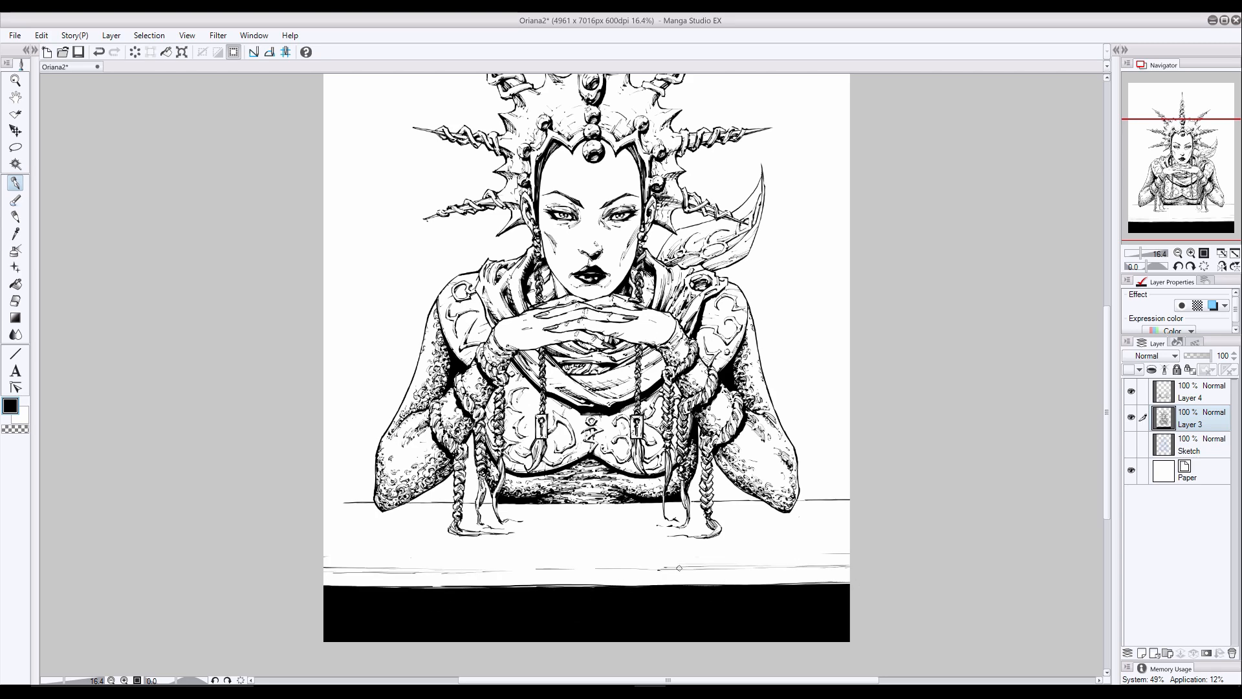
- Hatch dark horizontal wood grain along the black area's upper boundary on the picture's right side
scroll(635, 594, "up", 2)
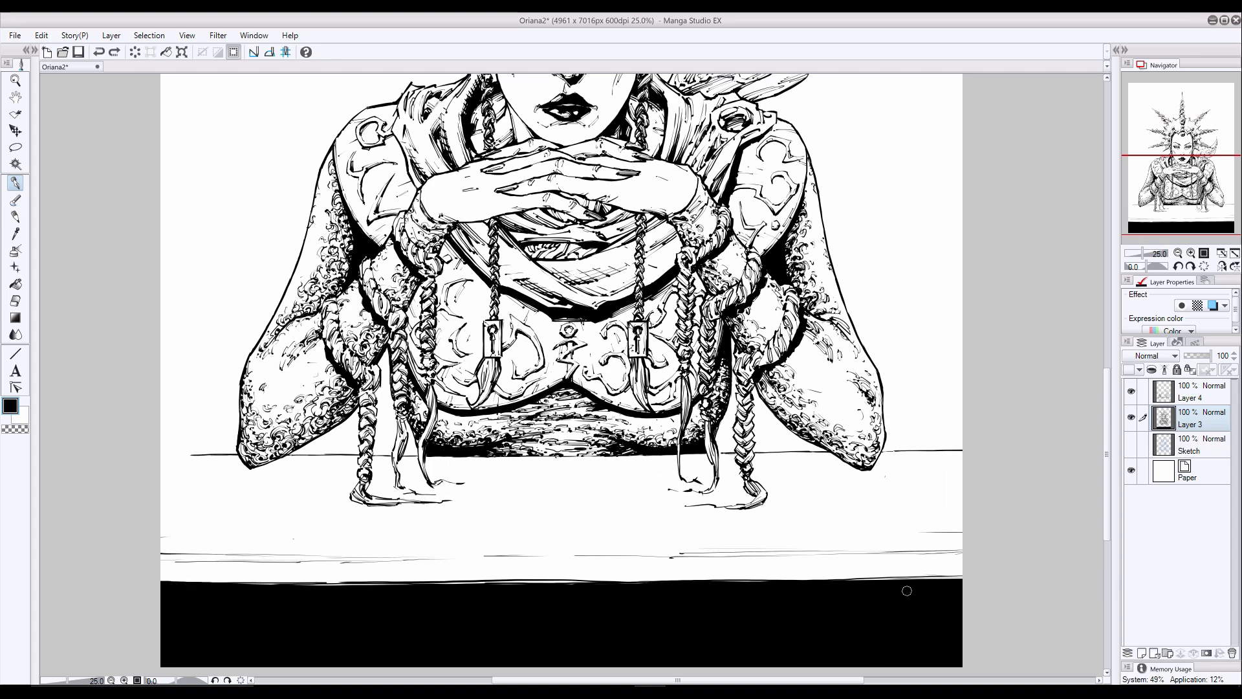
left_click_drag(908, 576, 705, 577)
mouse_move(785, 573)
left_mouse_down()
mouse_move(622, 581)
mouse_move(654, 582)
left_mouse_up()
left_click_drag(781, 571, 684, 579)
left_click_drag(795, 576, 755, 579)
left_click_drag(928, 561, 873, 569)
left_click_drag(961, 564, 887, 577)
left_click_drag(961, 572, 908, 578)
left_click_drag(852, 574, 782, 579)
left_click_drag(836, 575, 790, 578)
left_click_drag(879, 575, 838, 580)
- Build up the right-hand end of the table's front edge with more layered wood-grain strokes
left_click_drag(916, 569, 812, 565)
left_click_drag(812, 565, 761, 569)
left_click_drag(851, 562, 779, 569)
left_click_drag(919, 567, 783, 575)
mouse_move(875, 569)
left_mouse_down()
mouse_move(797, 575)
mouse_move(862, 568)
left_mouse_up()
left_click_drag(870, 569, 799, 575)
left_click_drag(962, 558, 929, 564)
left_click_drag(962, 556, 853, 563)
left_click_drag(925, 560, 880, 566)
- Thicken the upper line of the table's front edge on the right-hand half and link it with grain strokes
left_click_drag(962, 550, 829, 552)
left_click_drag(916, 552, 832, 555)
left_click_drag(962, 551, 894, 557)
mouse_move(962, 554)
left_mouse_down()
mouse_move(912, 560)
mouse_move(917, 574)
left_mouse_up()
left_click_drag(825, 553, 719, 554)
left_click_drag(767, 553, 630, 554)
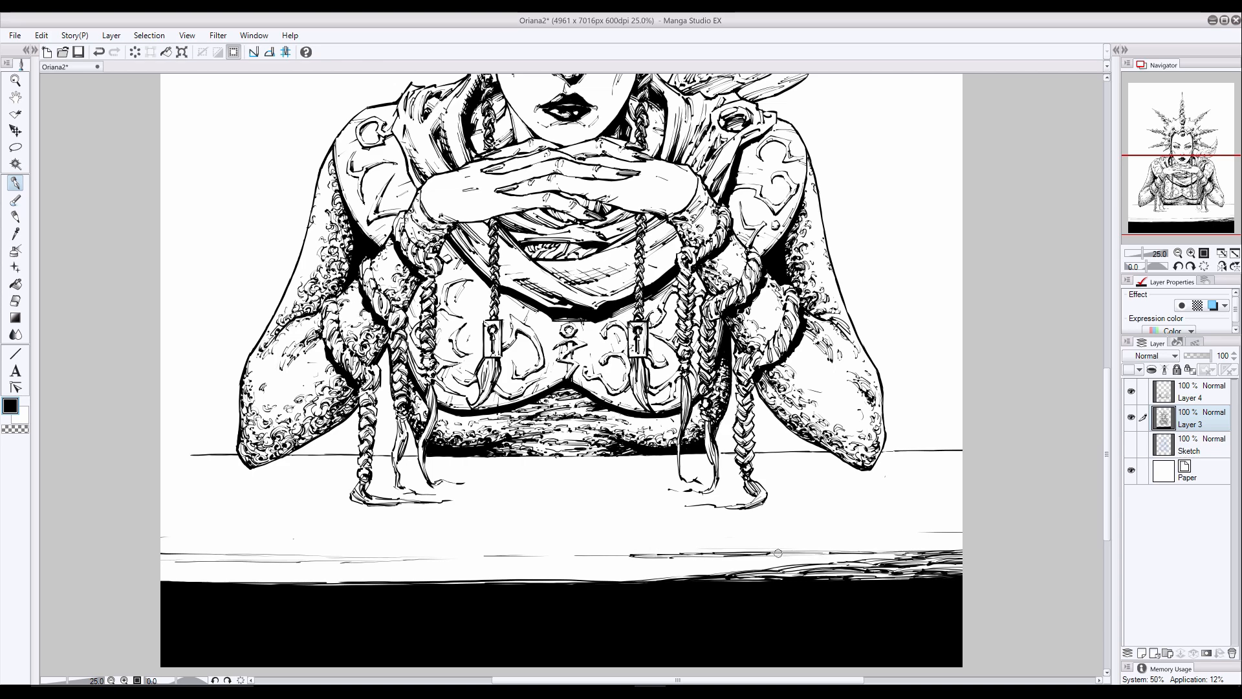
left_click_drag(828, 551, 773, 554)
left_click_drag(835, 554, 722, 566)
mouse_move(867, 560)
left_mouse_down()
mouse_move(790, 561)
mouse_move(815, 563)
left_mouse_up()
mouse_move(904, 549)
left_mouse_down()
mouse_move(819, 559)
mouse_move(835, 560)
left_mouse_up()
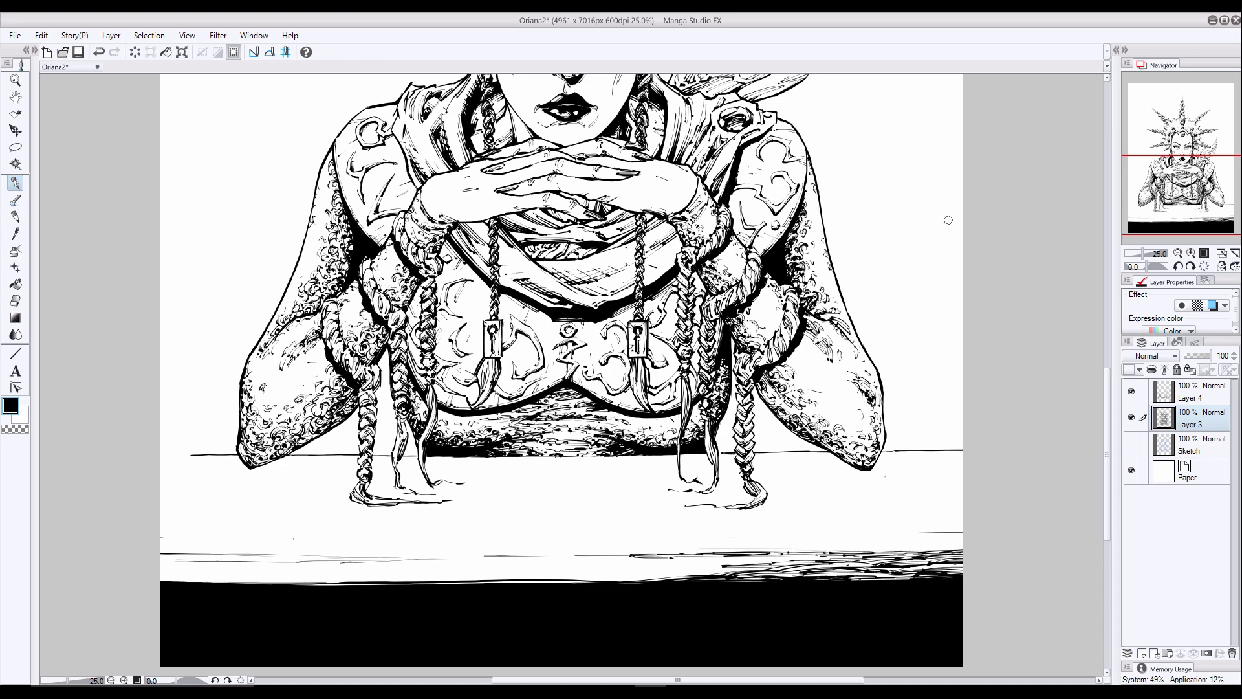
- Extend the wood grain of the table's front edge from the right-hand part towards the picture's centre
left_click_drag(709, 568, 590, 578)
mouse_move(681, 572)
left_mouse_down()
mouse_move(572, 579)
mouse_move(603, 578)
left_mouse_up()
left_click_drag(701, 564, 637, 578)
left_click_drag(744, 557, 682, 564)
mouse_move(738, 557)
left_mouse_down()
mouse_move(649, 565)
mouse_move(723, 565)
left_mouse_up()
left_click_drag(754, 557, 698, 572)
left_click_drag(798, 560, 769, 562)
left_click_drag(808, 560, 870, 561)
left_click_drag(971, 549, 930, 553)
left_click_drag(1022, 550, 975, 554)
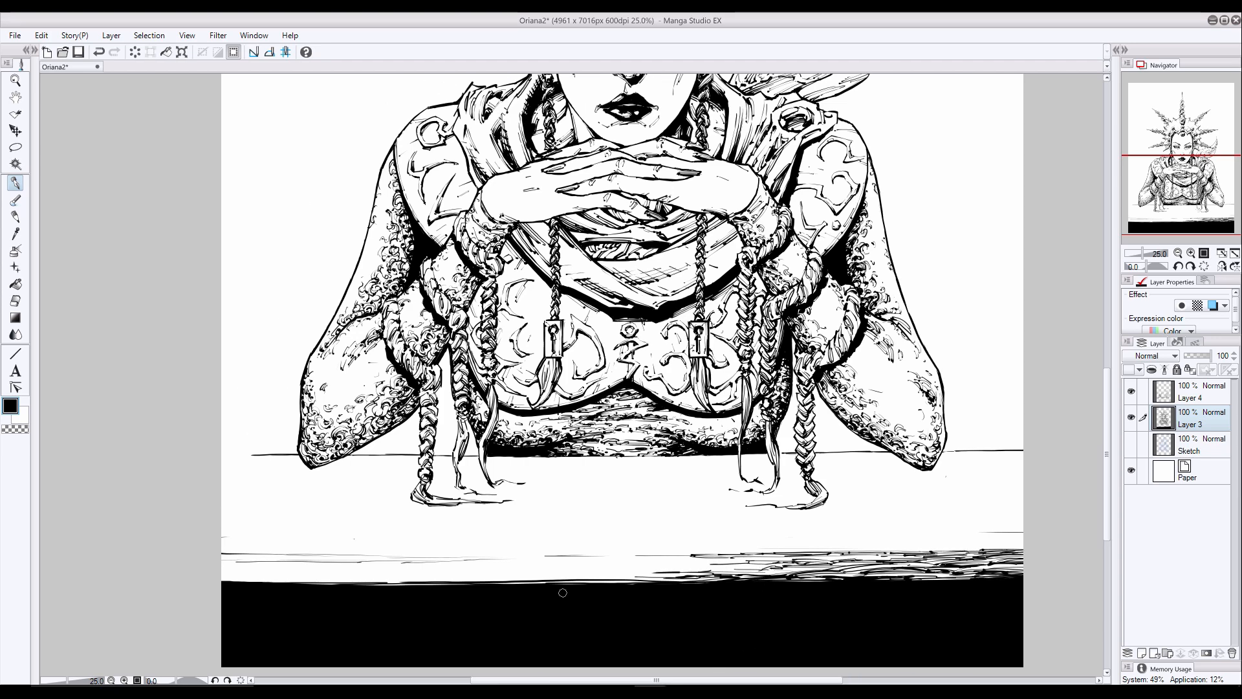
- Fill the centre of the table's front edge with horizontal wood-grain strokes
left_click_drag(746, 559, 700, 565)
left_click_drag(774, 562, 596, 565)
mouse_move(699, 552)
left_mouse_down()
mouse_move(623, 559)
mouse_move(652, 574)
mouse_move(578, 580)
mouse_move(640, 577)
mouse_move(602, 585)
mouse_move(572, 560)
left_mouse_up()
mouse_move(607, 558)
left_mouse_down()
mouse_move(540, 564)
mouse_move(570, 569)
left_mouse_up()
mouse_move(600, 562)
left_mouse_down()
mouse_move(544, 570)
mouse_move(576, 577)
left_mouse_up()
left_click_drag(619, 571, 538, 579)
left_click_drag(605, 573, 559, 580)
left_click_drag(652, 573, 609, 580)
left_click_drag(656, 575, 613, 583)
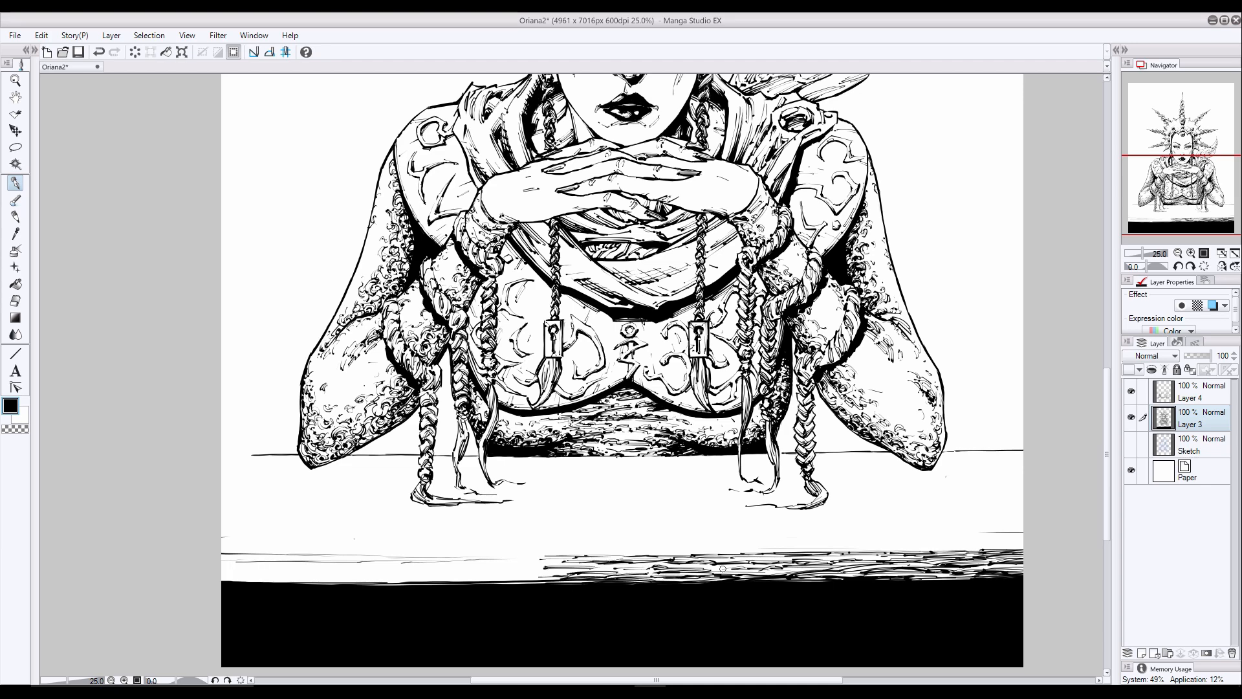
- Carry the wood grain just left of the picture's centre, undoing one unwanted stroke
mouse_move(541, 558)
left_mouse_down()
mouse_move(457, 563)
mouse_move(511, 576)
left_mouse_up()
mouse_move(518, 575)
left_mouse_down()
mouse_move(565, 575)
mouse_move(516, 584)
left_mouse_up()
key("ctrl+z")
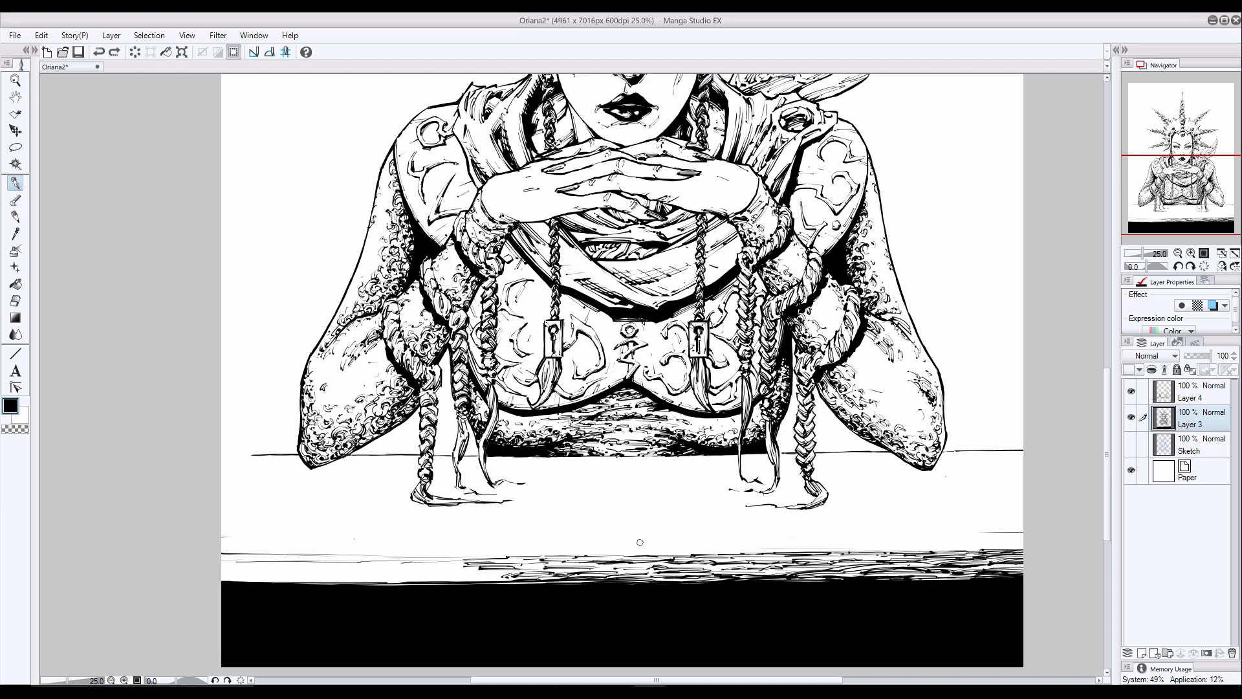
left_click_drag(653, 568, 616, 571)
left_click_drag(655, 565, 624, 569)
left_click_drag(545, 562, 505, 562)
left_click_drag(548, 566, 456, 579)
left_click_drag(506, 574, 452, 582)
- Hatch wood grain across the left-hand half of the table's front edge
left_click_drag(482, 570, 422, 569)
mouse_move(467, 572)
left_mouse_down()
mouse_move(332, 566)
mouse_move(392, 557)
left_mouse_up()
mouse_move(505, 558)
left_mouse_down()
mouse_move(419, 559)
mouse_move(422, 569)
left_mouse_up()
left_click_drag(480, 567, 402, 576)
mouse_move(408, 579)
left_mouse_down()
mouse_move(320, 575)
mouse_move(370, 577)
left_mouse_up()
left_click_drag(452, 572, 411, 582)
left_click_drag(451, 577, 383, 583)
left_click_drag(370, 569, 323, 569)
left_click_drag(414, 566, 186, 548)
- Finish the wood grain at the far left-hand end of the table's front edge out to the page border
key("e")
left_click(15, 184)
left_click_drag(338, 581, 261, 580)
left_click_drag(320, 583, 221, 576)
left_click_drag(264, 581, 222, 578)
left_click_drag(336, 580, 314, 585)
left_click_drag(335, 571, 297, 577)
left_click_drag(399, 565, 359, 570)
left_click_drag(287, 568, 230, 572)
mouse_move(249, 564)
left_mouse_down()
mouse_move(221, 568)
mouse_move(246, 558)
left_mouse_up()
left_click_drag(624, 556, 602, 557)
- Erase the stray line above the table's front edge on the picture's right side, and return to the pen
left_click(17, 301)
left_click_drag(1026, 532, 862, 541)
left_click(15, 183)
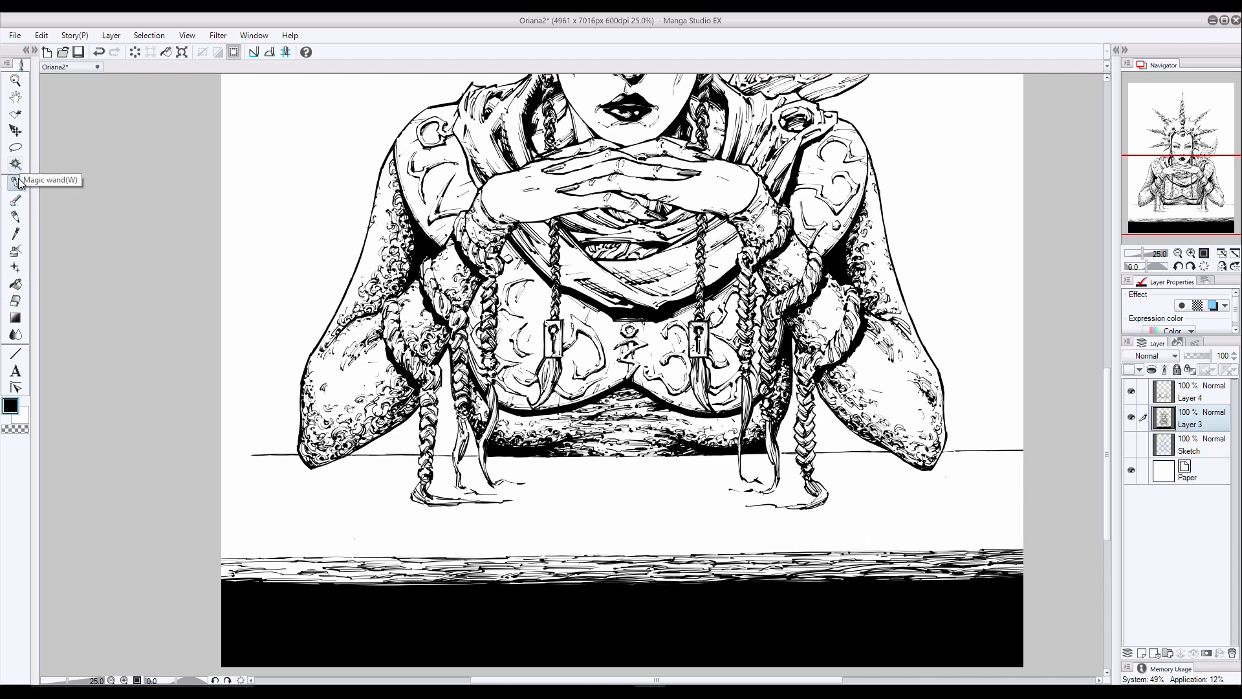
- Darken the lower part of the wood grain along the table's front edge with accent strokes, undoing the unwanted ones
mouse_move(321, 565)
left_mouse_down()
mouse_move(223, 578)
mouse_move(278, 580)
mouse_move(267, 581)
left_mouse_up()
key("ctrl+z")
left_click_drag(325, 578, 282, 582)
left_click_drag(390, 574, 324, 581)
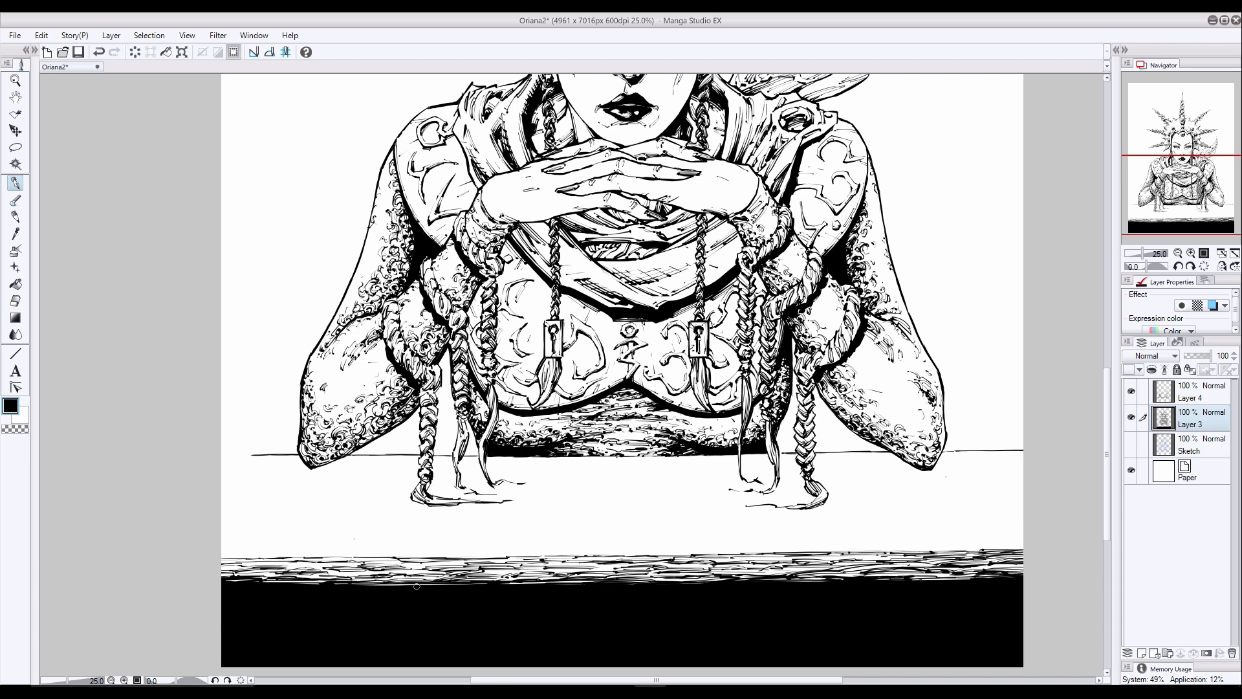
key("ctrl+z")
mouse_move(501, 577)
left_mouse_down()
mouse_move(473, 581)
mouse_move(490, 578)
left_mouse_up()
left_click_drag(553, 575, 504, 584)
left_click_drag(631, 567, 581, 574)
left_click_drag(800, 572, 764, 577)
left_click_drag(805, 570, 788, 576)
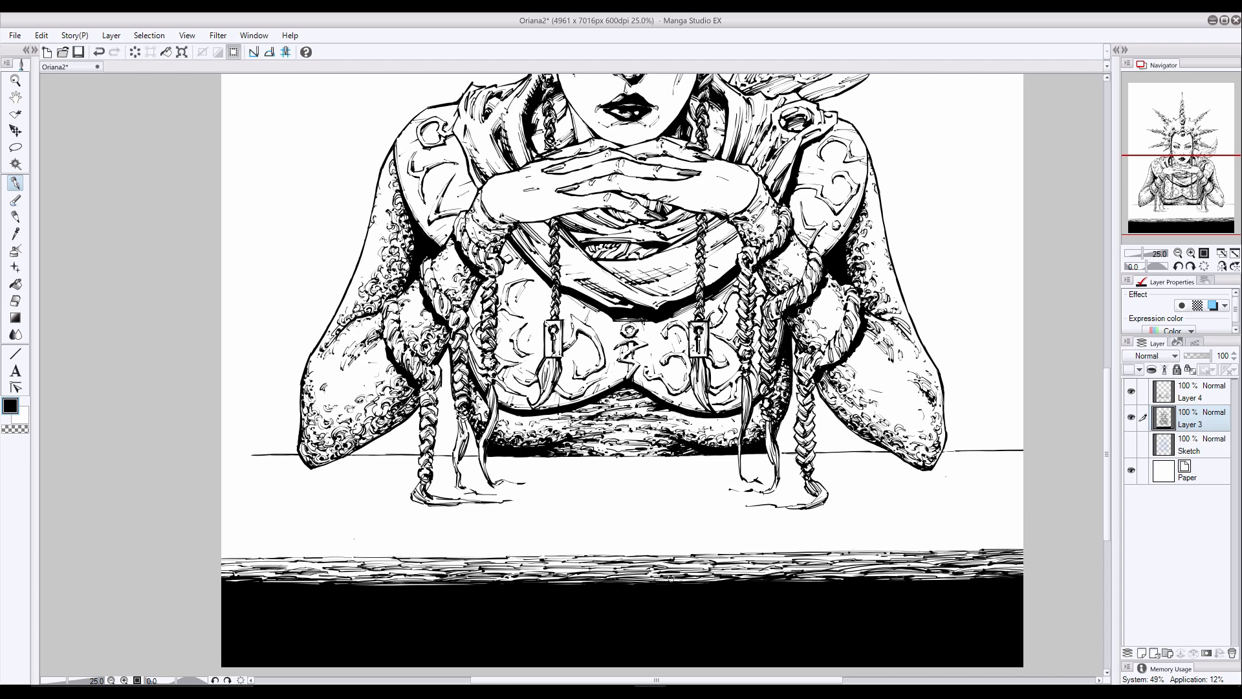
key("ctrl+z")
- Add a dark accent to the wood grain right of the picture's centre, undoing the unwanted attempts
mouse_move(687, 577)
left_mouse_down()
mouse_move(654, 581)
mouse_move(671, 569)
left_mouse_up()
key("ctrl+z")
mouse_move(802, 570)
left_mouse_down()
mouse_move(745, 576)
mouse_move(756, 575)
left_mouse_up()
key("ctrl+z")
left_click_drag(752, 568, 710, 573)
- Break up the top of the solid black area with fine white strokes, undoing the unwanted ones, and return to black
key("x")
left_click_drag(553, 585, 433, 601)
key("ctrl+z")
key("ctrl+z")
left_click_drag(1002, 580, 972, 584)
mouse_move(1013, 579)
left_mouse_down()
mouse_move(912, 585)
mouse_move(939, 589)
left_mouse_up()
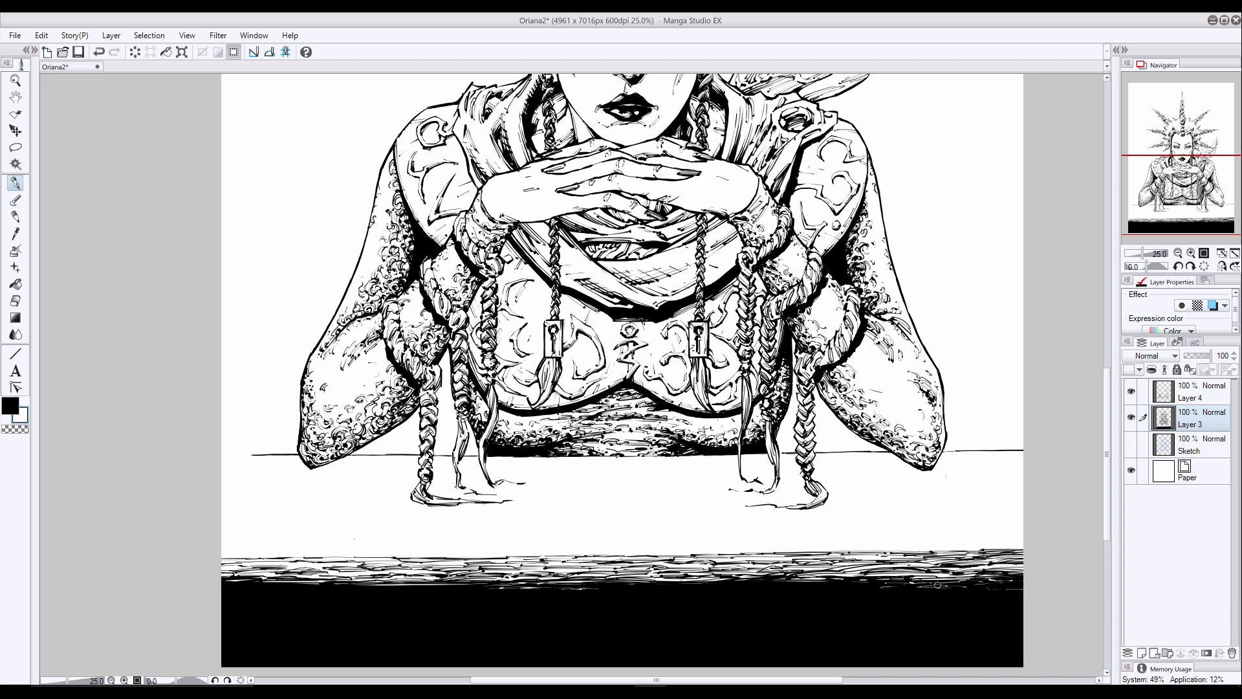
left_click_drag(782, 586, 732, 588)
mouse_move(330, 593)
left_mouse_down()
mouse_move(378, 590)
mouse_move(227, 591)
left_mouse_up()
key("ctrl+z")
key("x")
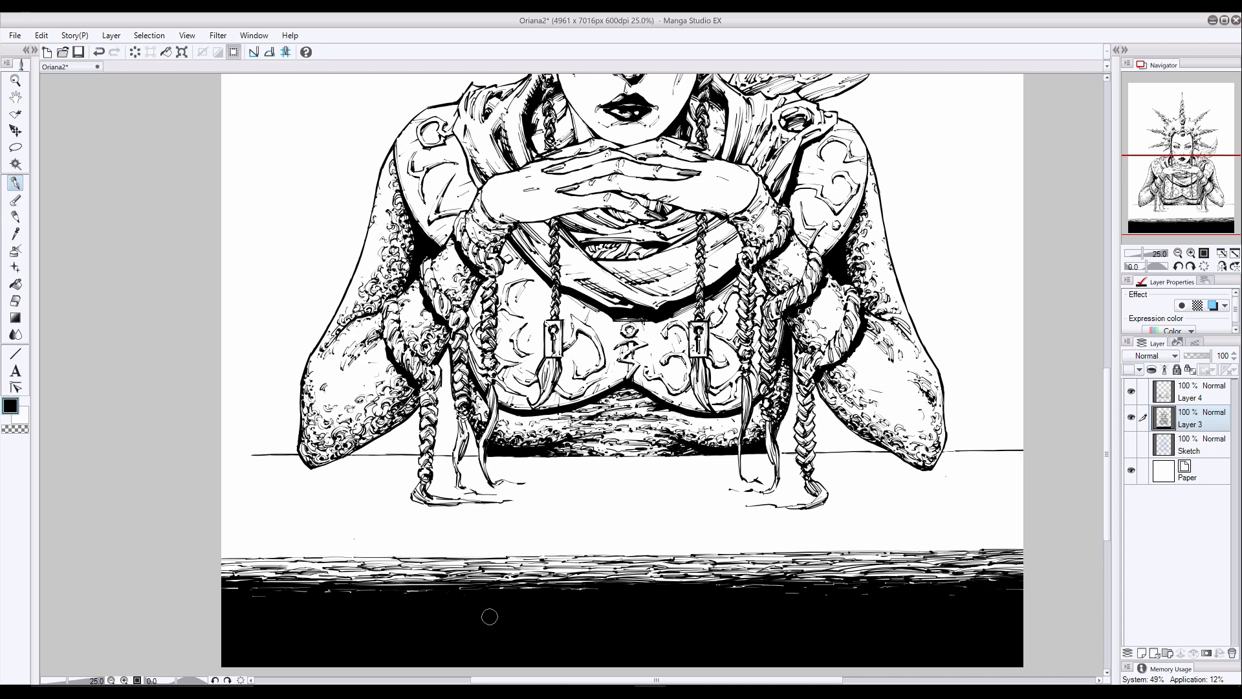
- Refine the white flecks near the centre of the black area with a smaller brush, and cover a stray fleck in black
left_click(23, 417)
key("ctrl+z")
key("bracketleft")
key("bracketleft")
left_click_drag(615, 592, 602, 592)
left_click_drag(696, 589, 674, 590)
key("ctrl+z")
key("x")
key("bracketright")
key("bracketright")
left_click(821, 598)
left_click_drag(1005, 543, 953, 542)
left_click_drag(1016, 541, 891, 542)
key("ctrl+z")
key("ctrl+z")
- On Layer 4, draw fine horizontal grain lines on the tabletop's right end, near its front edge and beside the elbow
left_click(1197, 394)
left_click_drag(864, 549, 815, 545)
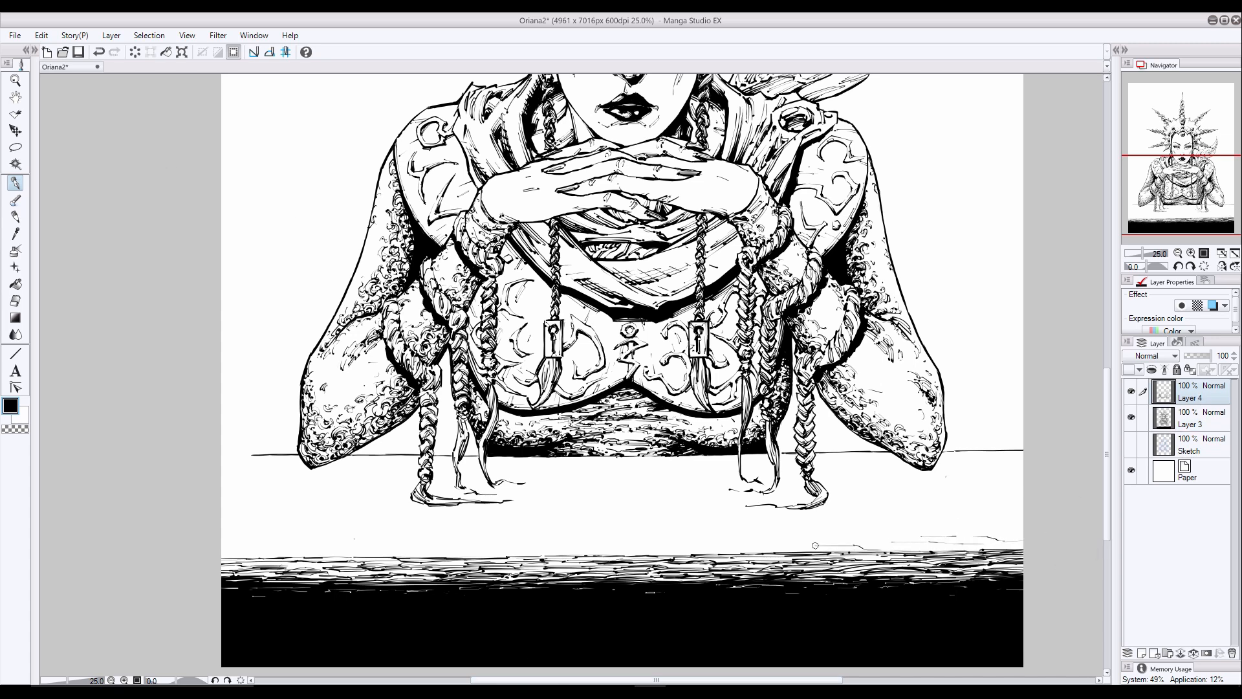
left_click_drag(983, 461, 951, 459)
left_click_drag(1023, 460, 986, 456)
left_click_drag(1023, 456, 974, 452)
mouse_move(1022, 531)
left_mouse_down()
mouse_move(888, 539)
mouse_move(813, 522)
left_mouse_up()
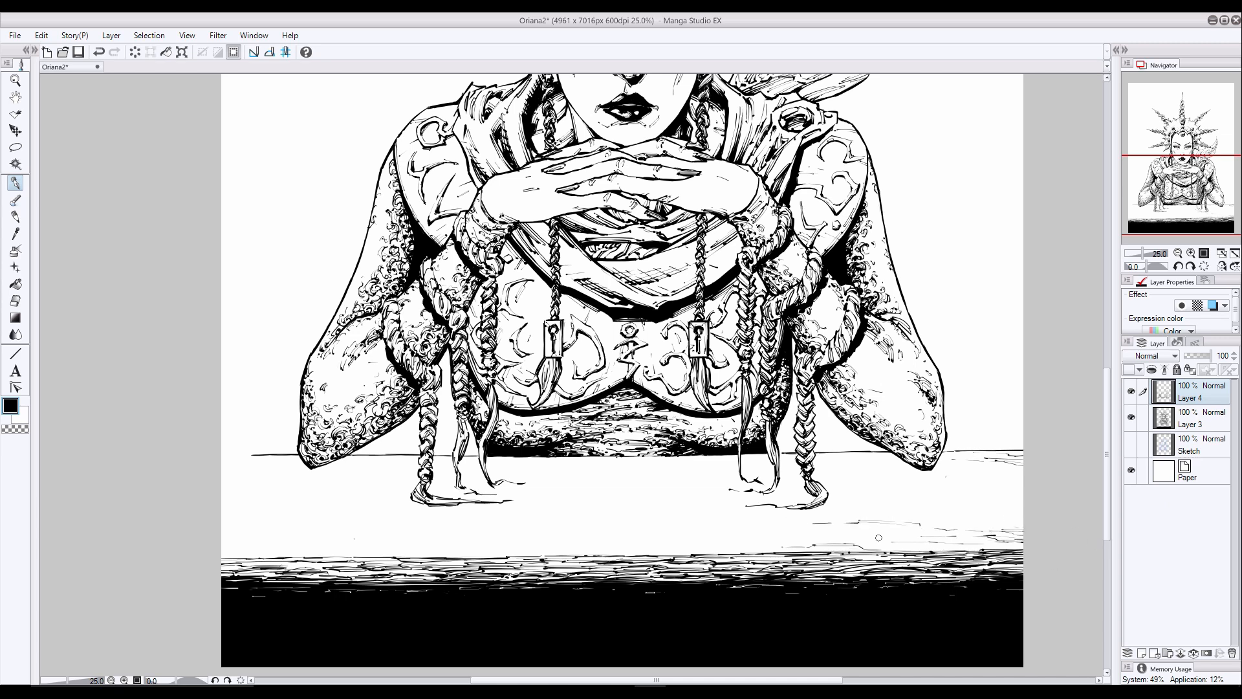
- Add short grain lines midway up the tabletop along the picture's right border, undoing the unwanted one
left_click_drag(965, 515, 955, 514)
left_click_drag(1023, 512, 1000, 514)
mouse_move(1023, 516)
left_mouse_down()
mouse_move(1005, 515)
mouse_move(1015, 493)
mouse_move(940, 494)
left_mouse_up()
key("ctrl+z")
left_click_drag(1014, 491, 982, 492)
left_click_drag(1013, 537, 957, 532)
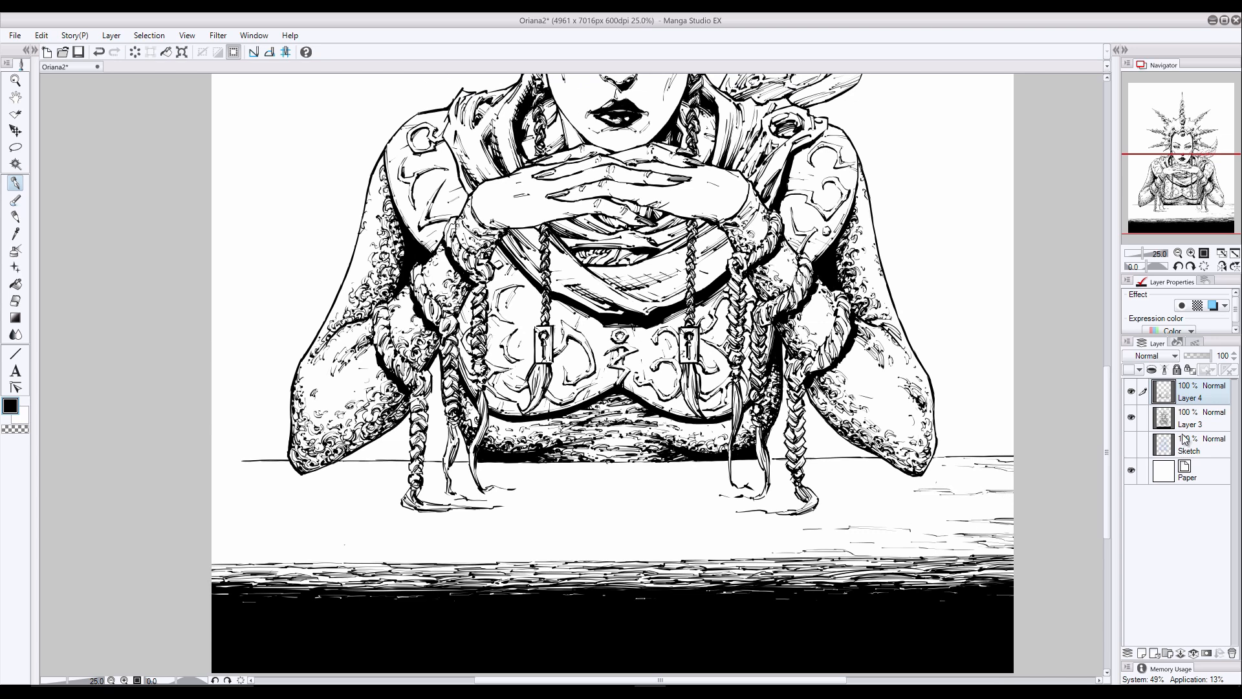
- Shade the tabletop below the elbow on the picture's right with long horizontal strokes, undoing the unwanted one
left_click_drag(1016, 487, 857, 475)
scroll(982, 488, "up", 1)
left_click_drag(891, 473, 808, 472)
left_click_drag(899, 475, 837, 472)
key("ctrl+z")
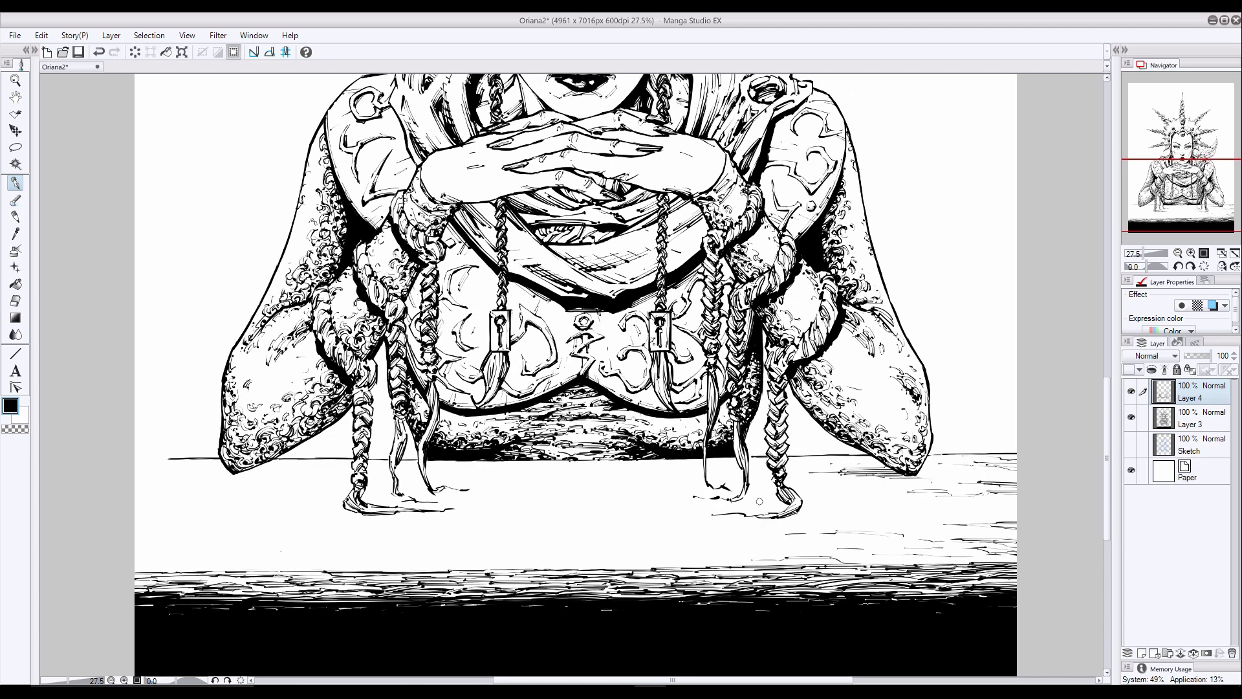
- Fill out the grain at the tabletop's right border, from the back line down to the front edge
left_click_drag(983, 456, 932, 456)
left_click_drag(1016, 458, 977, 455)
mouse_move(992, 519)
left_mouse_down()
mouse_move(932, 517)
mouse_move(980, 518)
left_mouse_up()
left_click_drag(1017, 561, 942, 562)
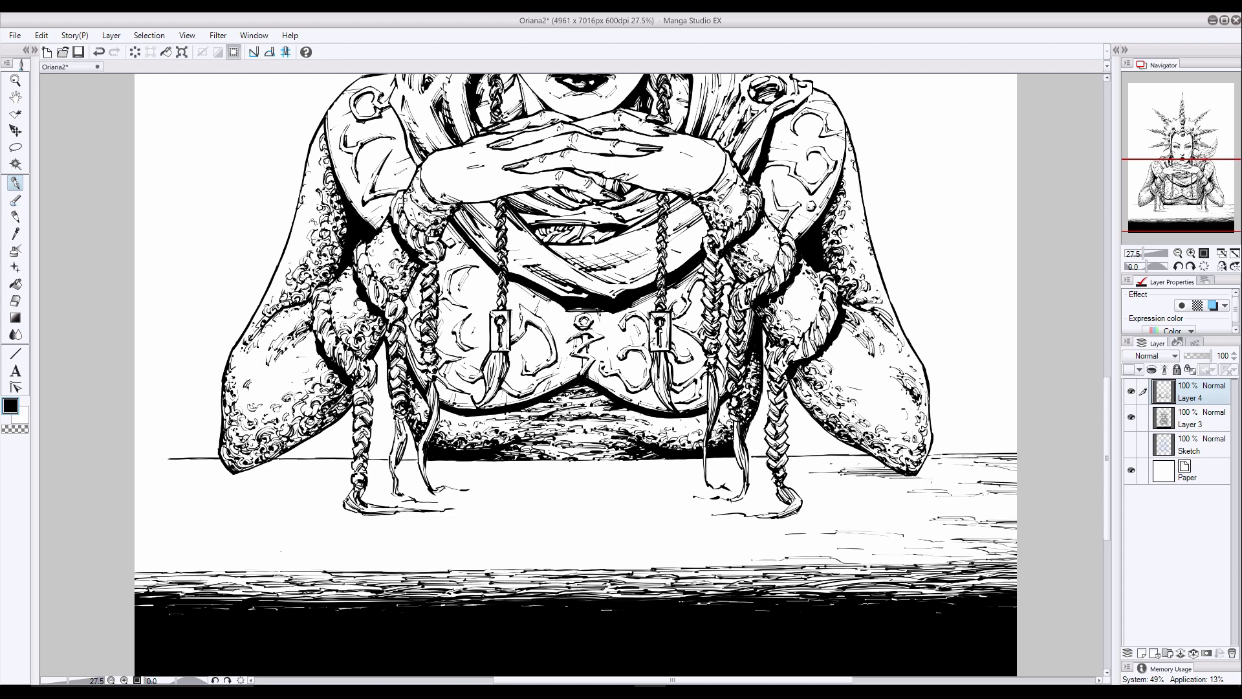
- Extend the horizontal grain along the tabletop's front edge through the centre and into the left corner
left_click_drag(754, 551, 647, 560)
left_click_drag(889, 563, 852, 562)
left_click_drag(328, 560, 134, 564)
left_click_drag(258, 556, 206, 558)
left_click_drag(187, 550, 134, 547)
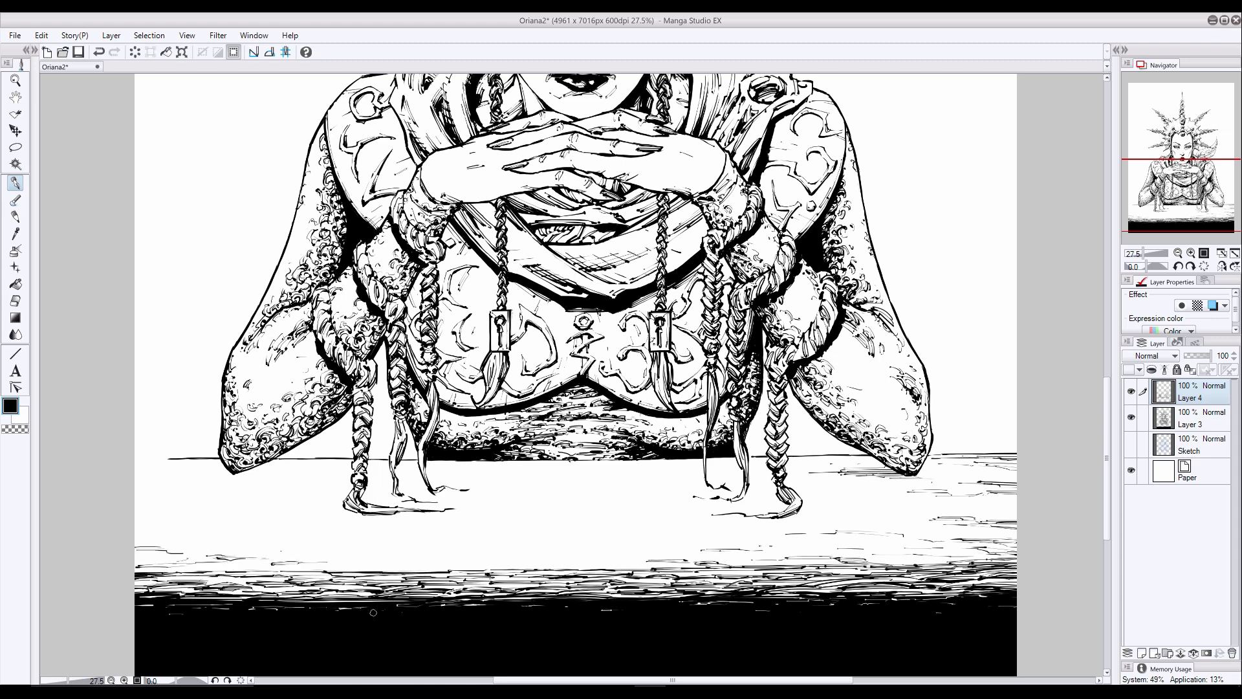
- Carry the back line to the left border and draw grain below the left elbow and braids, undoing the unwanted stroke
left_click_drag(303, 474, 136, 468)
mouse_move(194, 458)
left_mouse_down()
mouse_move(136, 458)
mouse_move(136, 480)
left_mouse_up()
left_click_drag(414, 536, 333, 539)
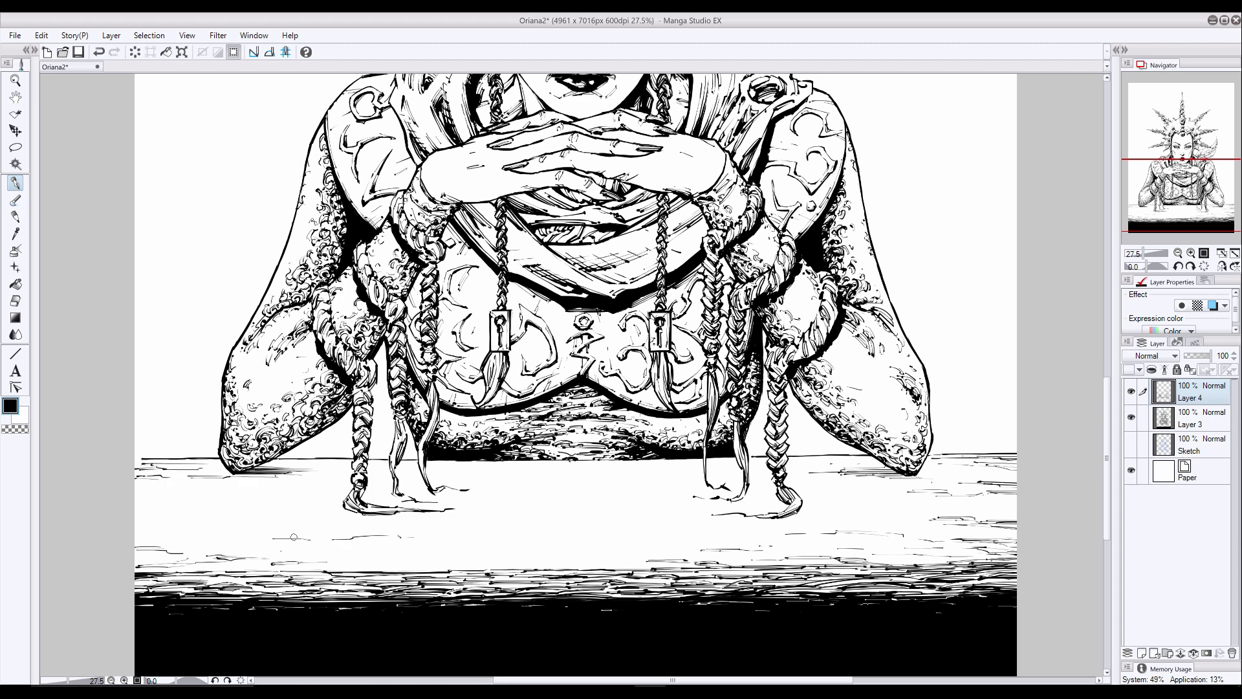
left_click_drag(180, 531, 135, 533)
left_click_drag(209, 489, 135, 495)
key("ctrl+z")
- Thicken the grain just above the table's front edge, mainly on the left half, undoing the unwanted stroke near the centre
mouse_move(225, 544)
left_mouse_down()
mouse_move(138, 543)
mouse_move(134, 561)
left_mouse_up()
left_click_drag(220, 576, 133, 588)
left_click_drag(634, 560, 592, 555)
key("ctrl+z")
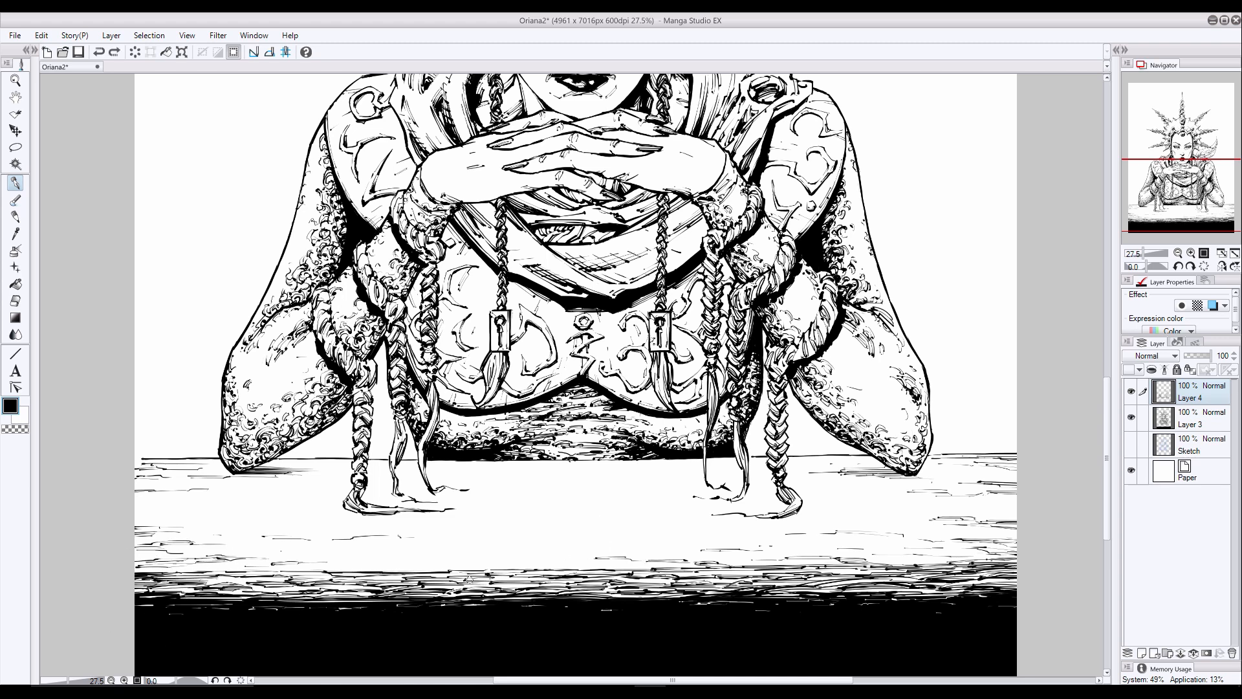
left_click_drag(436, 562, 229, 574)
left_click_drag(877, 567, 810, 572)
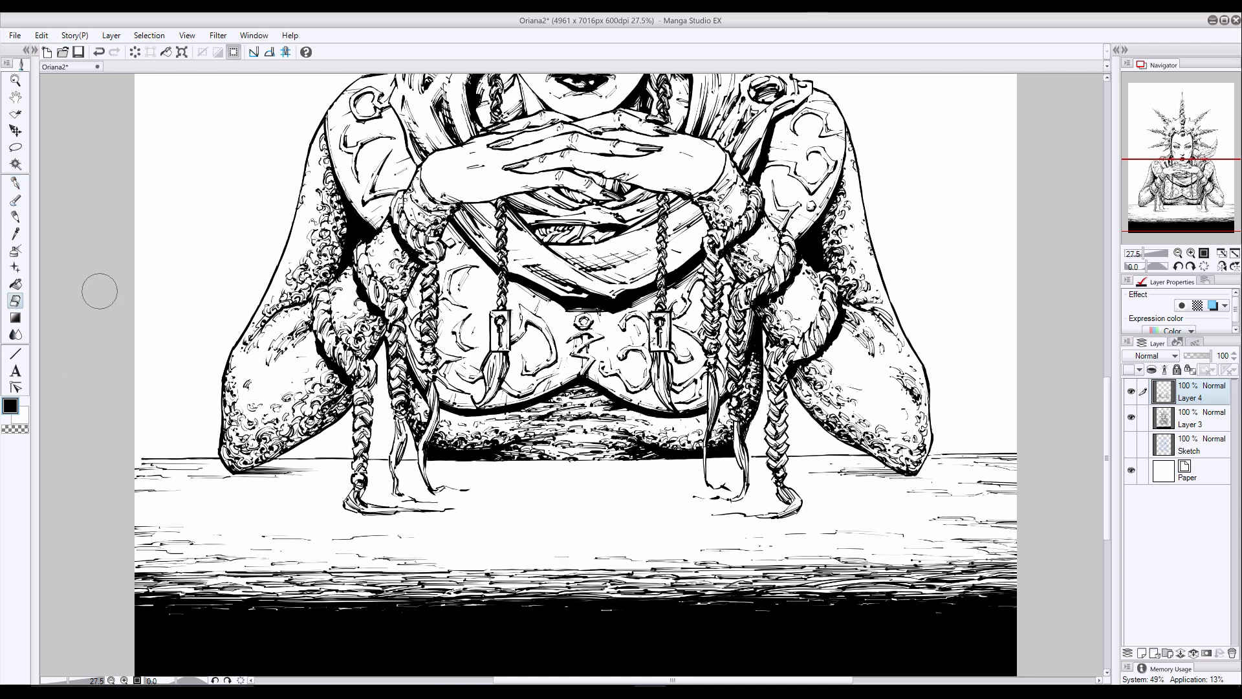
- Add a new layer and draw short slanted strokes across the right part of the tabletop, undoing the unwanted ones
key("ctrl+shift+n")
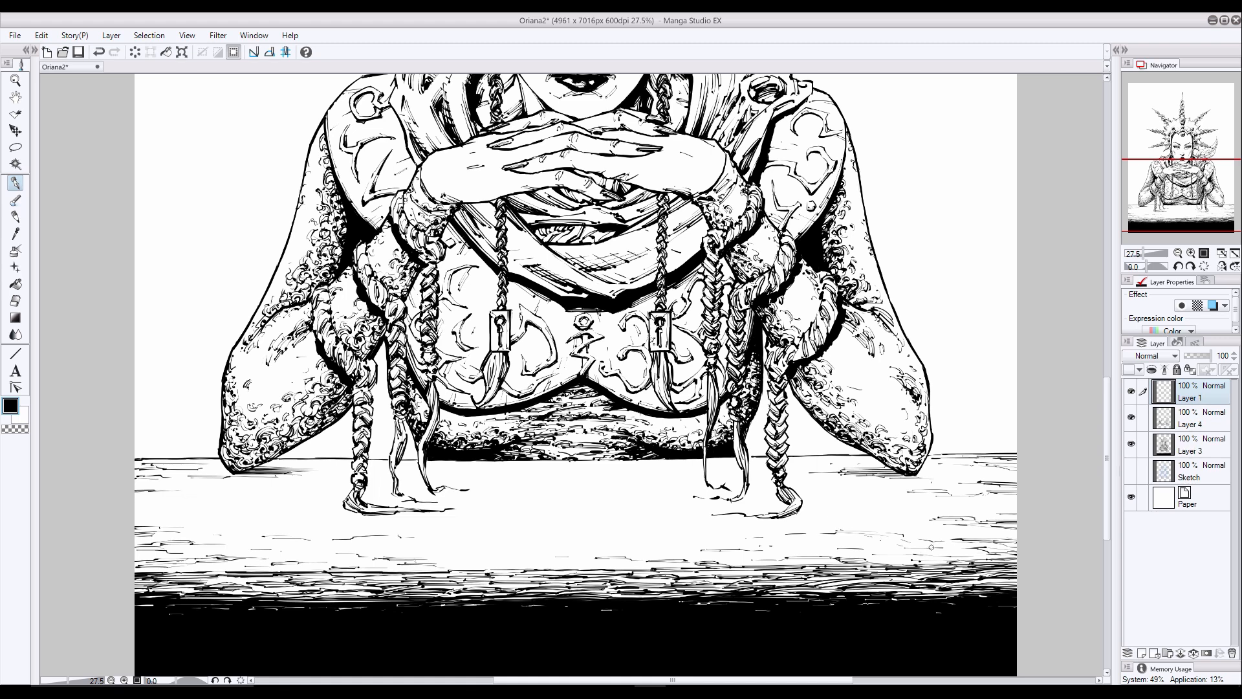
left_click_drag(951, 553, 978, 562)
left_click_drag(925, 534, 989, 559)
left_click_drag(993, 511, 1016, 517)
left_click_drag(906, 498, 944, 507)
left_click_drag(879, 500, 905, 508)
left_click_drag(993, 542, 1021, 550)
left_click_drag(880, 544, 909, 564)
key("ctrl+z")
- Fan the short slanted strokes across the tabletop's centre and left side, undoing the unwanted ones
key("ctrl+z")
left_click_drag(674, 556, 692, 568)
key("ctrl+z")
key("ctrl+z")
mouse_move(843, 528)
left_mouse_down()
mouse_move(871, 539)
mouse_move(850, 526)
left_mouse_up()
left_click_drag(875, 533, 909, 552)
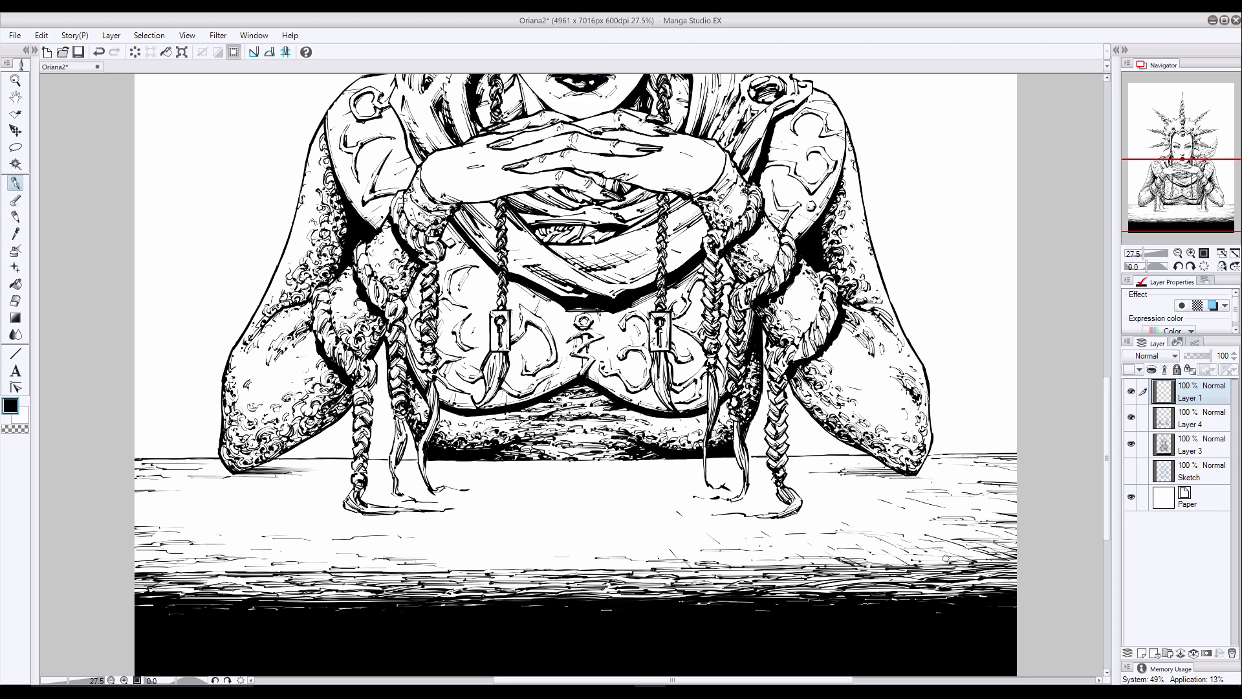
key("ctrl+z")
left_click_drag(301, 552, 266, 571)
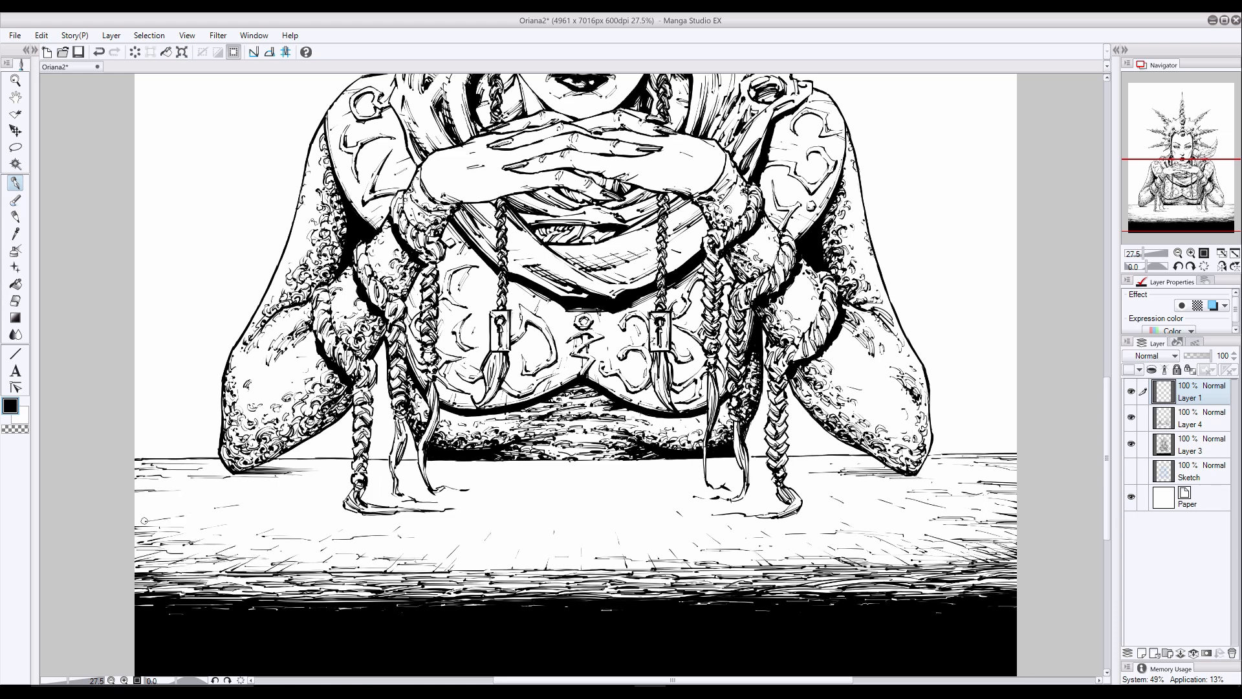
left_click_drag(144, 520, 135, 525)
left_click_drag(214, 497, 135, 508)
- Try white flecks along the top of the black front and a dark line below the torso, and undo the attempts
key("x")
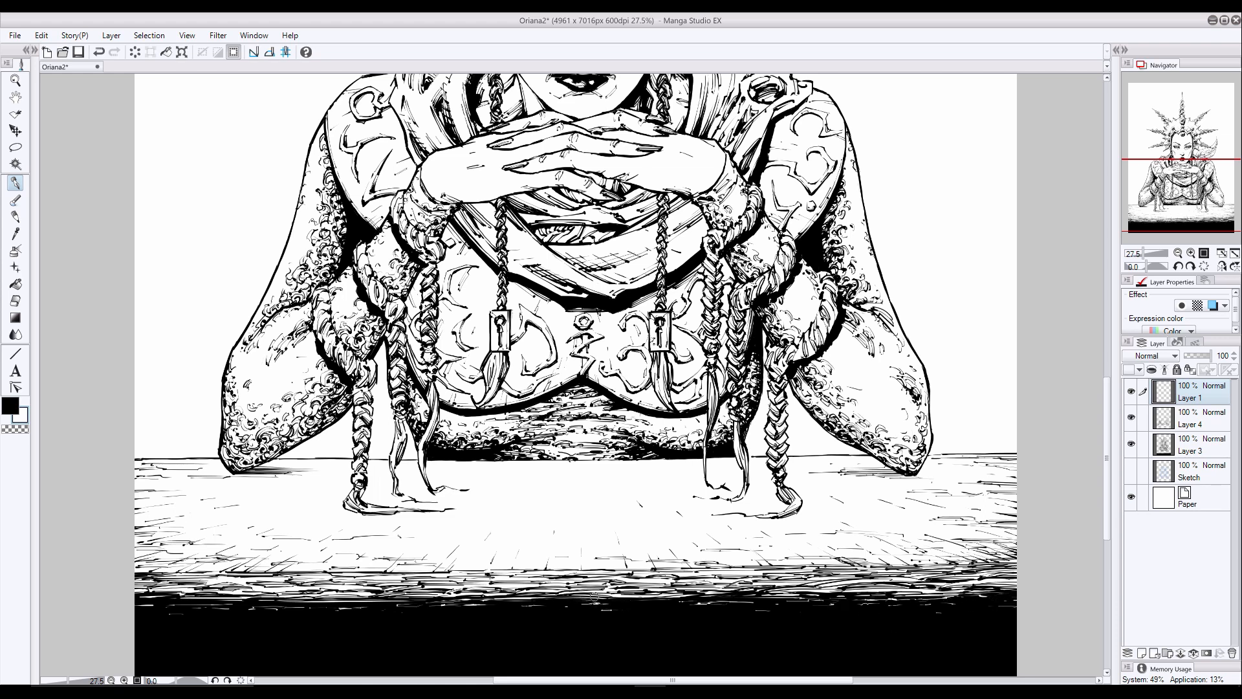
key("ctrl+z")
left_click_drag(376, 606, 358, 608)
left_click_drag(643, 602, 608, 603)
key("x")
mouse_move(703, 459)
left_mouse_down()
mouse_move(556, 460)
mouse_move(604, 459)
mouse_move(580, 459)
left_mouse_up()
key("ctrl+z")
key("ctrl+z")
key("ctrl+z")
key("e")
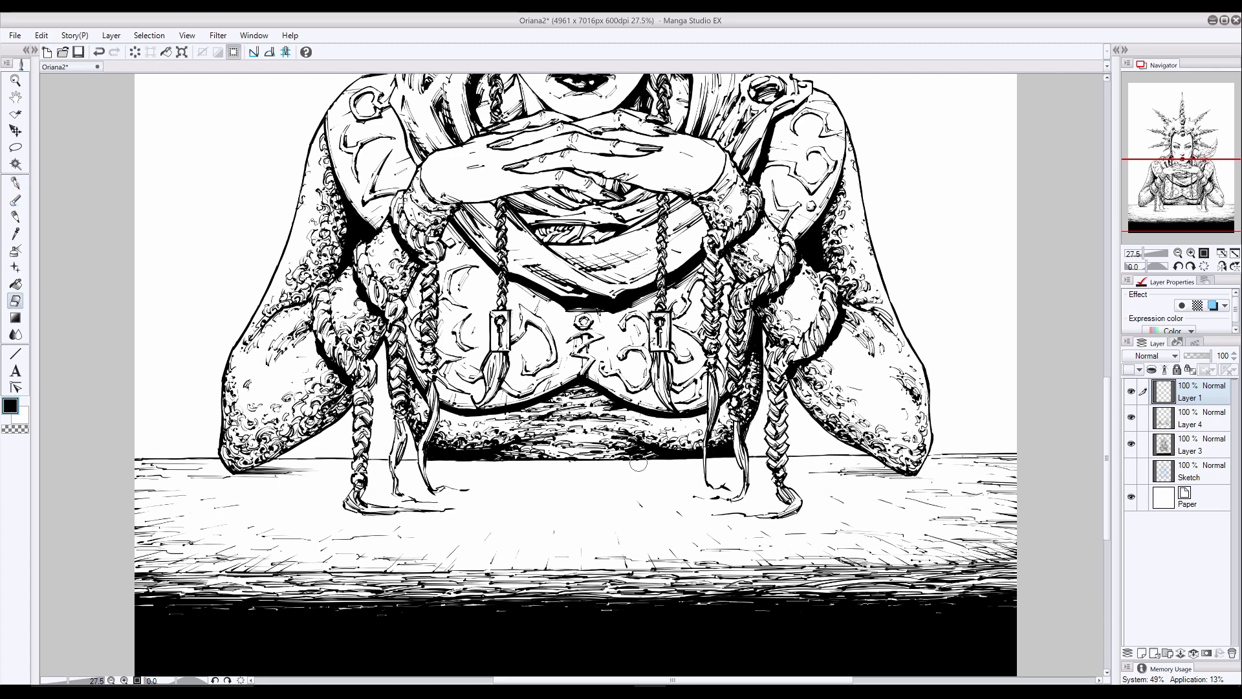
left_click(1190, 445)
left_click(1190, 419)
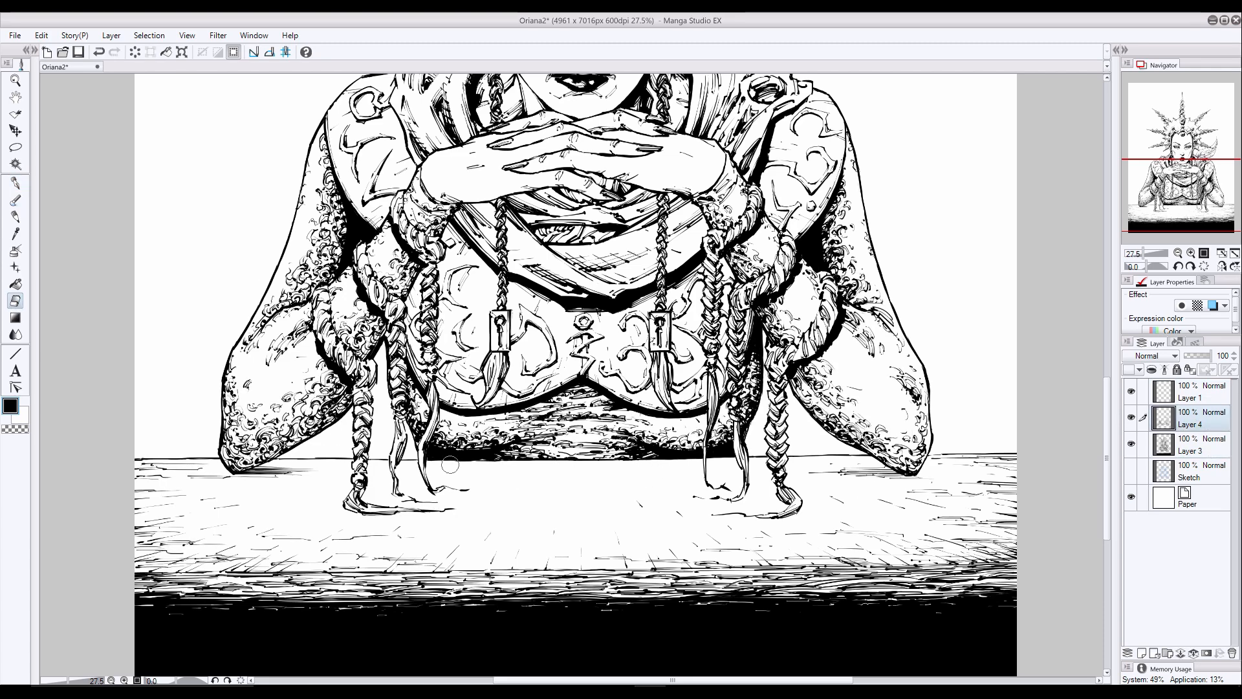
left_click(1190, 445)
left_click(16, 184)
- Show the Sketch layer, select it together with Layer 1, Layer 4 and Layer 3, and move the artwork down the page
left_click(1130, 470)
left_click_drag(1106, 460, 1106, 277)
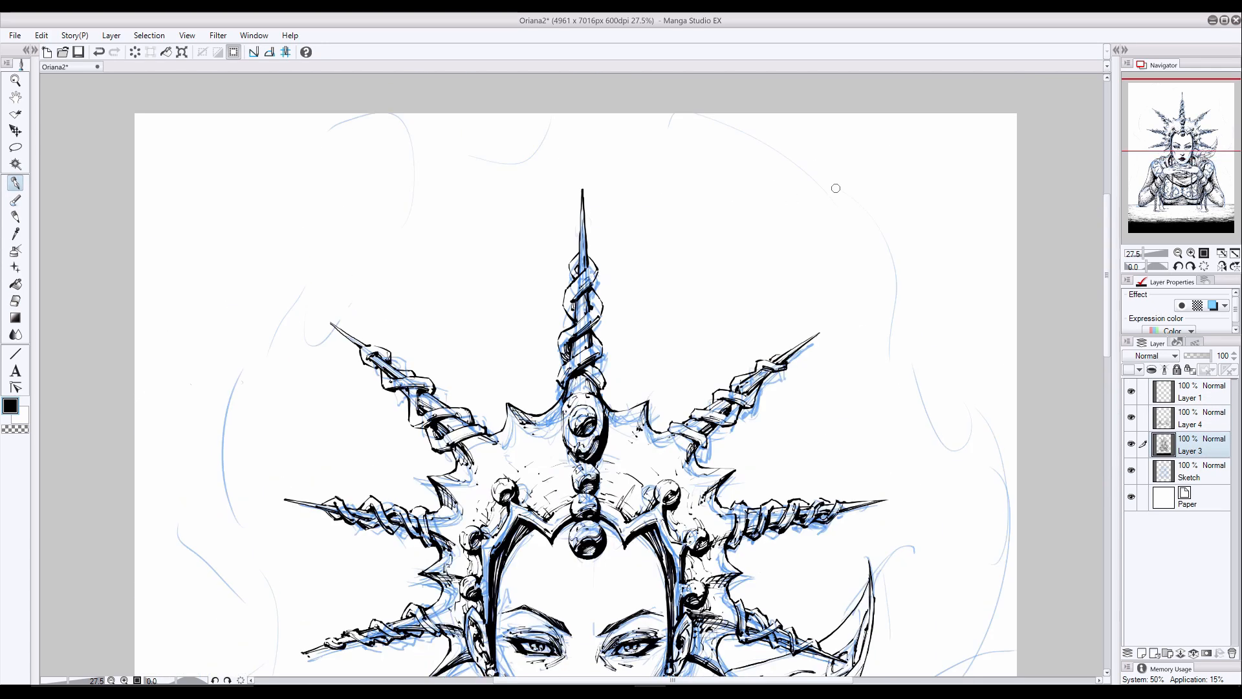
left_click(1190, 392)
scroll(888, 173, "down", 7)
scroll(975, 225, "up", 3)
left_click(1190, 470, "shift")
key("k")
left_click_drag(589, 313, 589, 339)
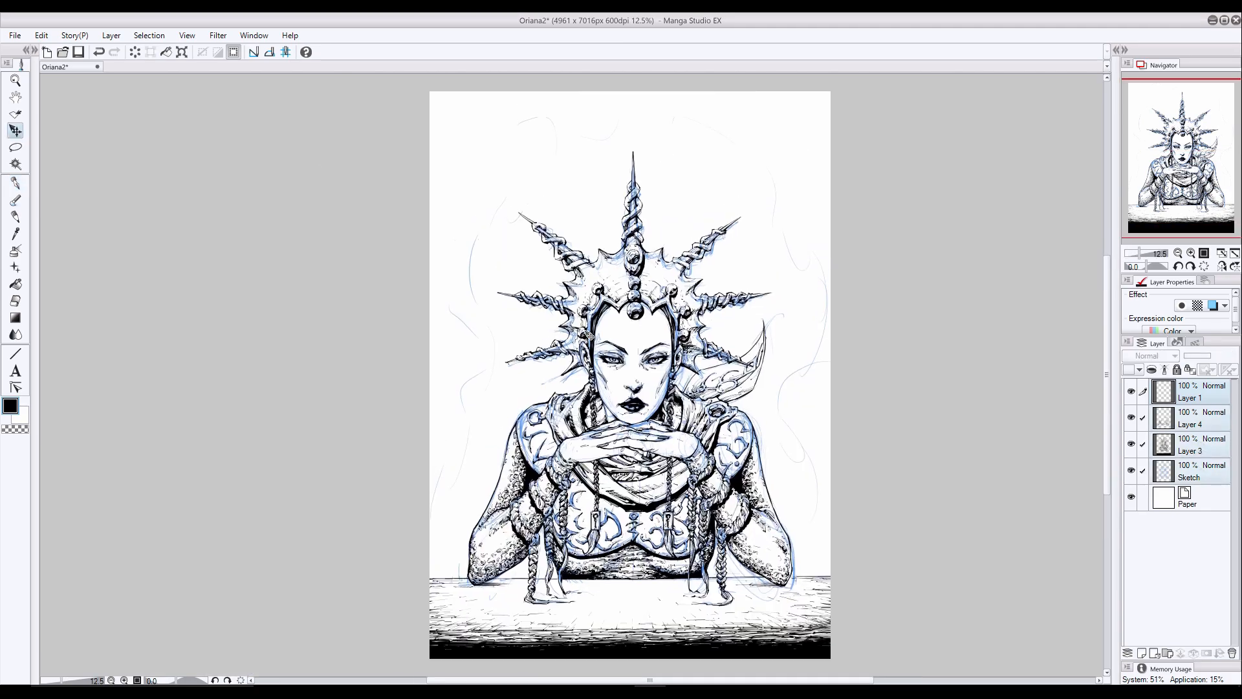
- Add a new layer above Layer 1 and switch to the sketching brush
scroll(638, 277, "up", 2)
left_click(1190, 392)
left_click(1141, 654)
left_click(1141, 653)
left_click_drag(1107, 345, 1106, 432)
key("p")
- Try long curved sketch strokes in the background right of the crown, and undo them
mouse_move(922, 202)
left_mouse_down()
mouse_move(995, 425)
mouse_move(991, 462)
left_mouse_up()
mouse_move(917, 240)
left_mouse_down()
mouse_move(948, 305)
mouse_move(932, 304)
mouse_move(960, 345)
left_mouse_up()
key("ctrl+z")
left_click_drag(917, 288, 966, 344)
key("ctrl+z")
key("ctrl+z")
key("ctrl+z")
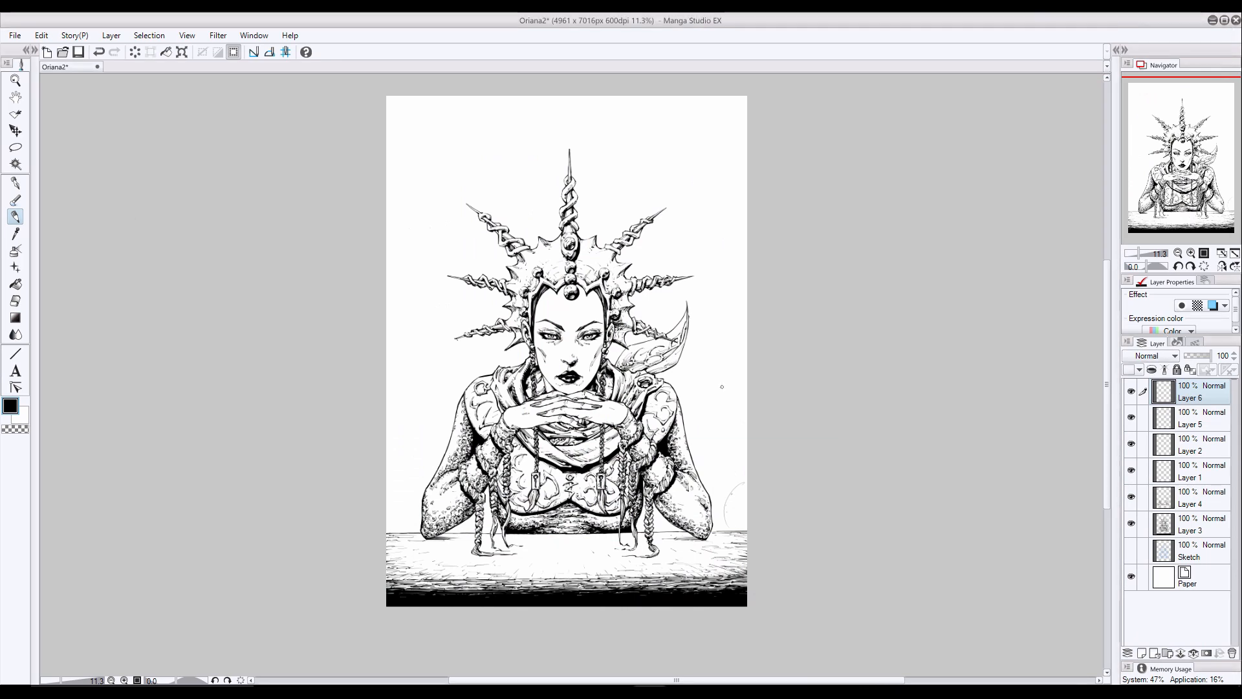
- On Layer 6, sketch light flame-like wisps down the background on the picture's right side
left_click_drag(712, 276, 710, 299)
left_click_drag(736, 380, 713, 441)
left_click_drag(740, 257, 722, 316)
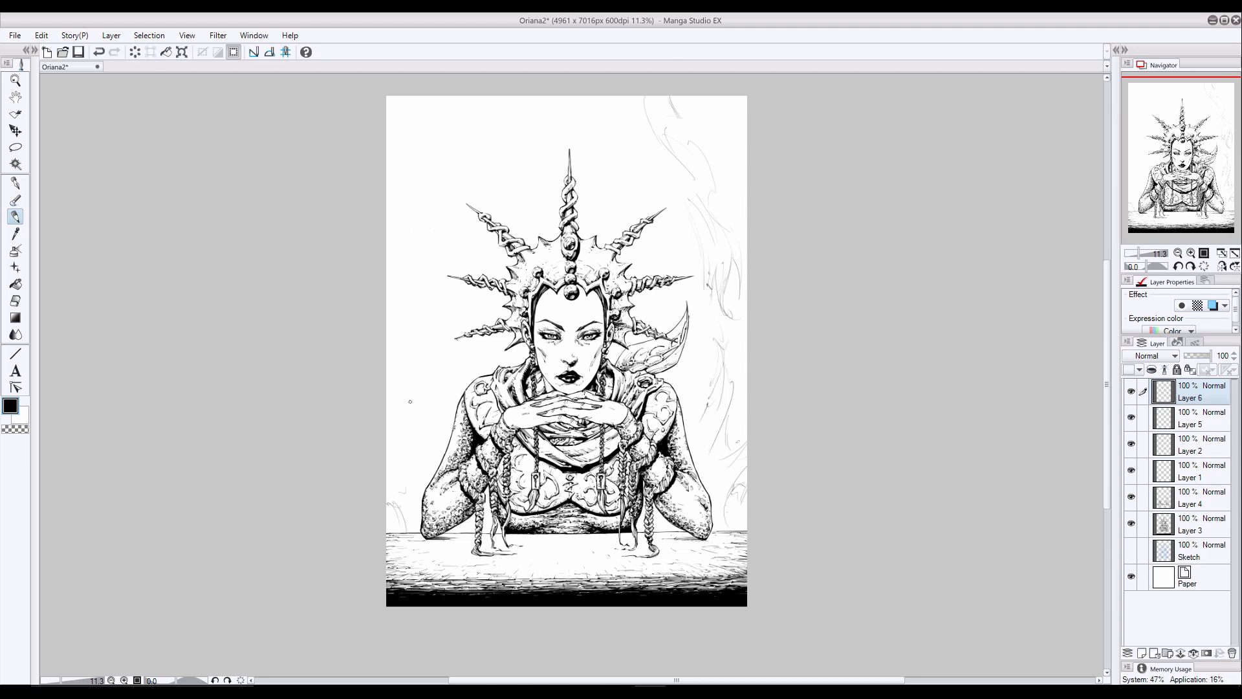
- Sketch matching wisps down the background's left side and refine both sides with extra strokes and the eraser
left_click_drag(397, 370, 391, 426)
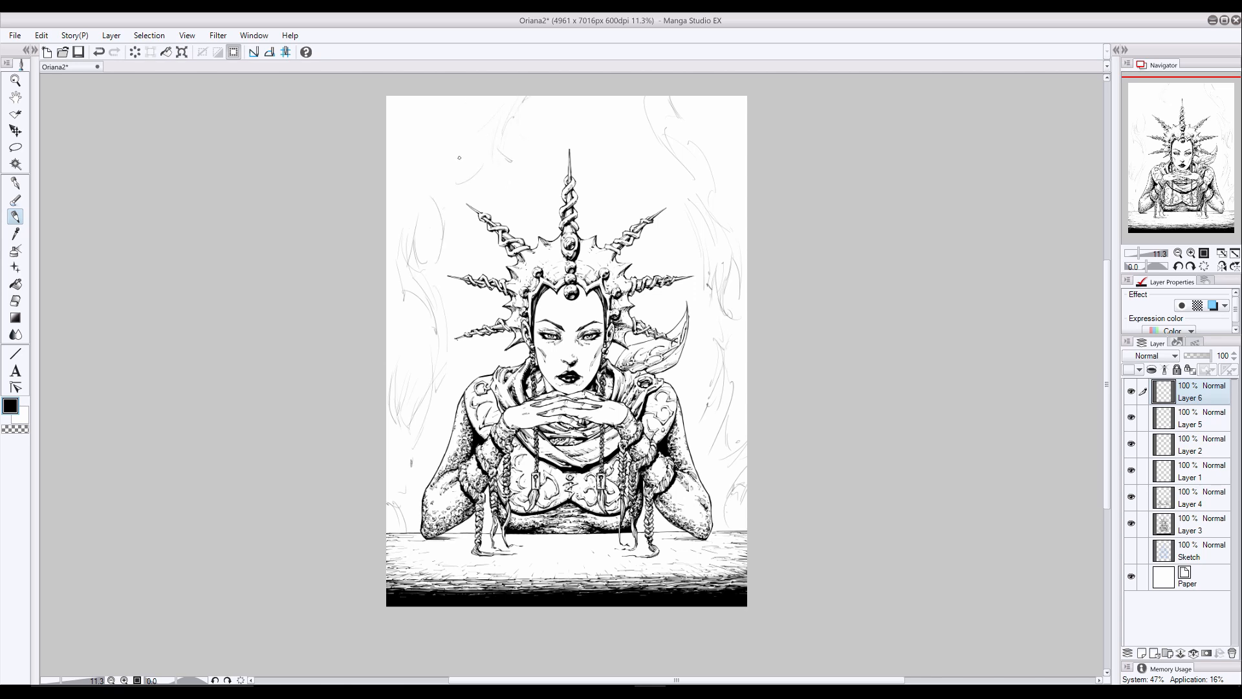
left_click_drag(465, 114, 447, 229)
left_click_drag(700, 385, 705, 333)
key("e")
left_click_drag(445, 353, 439, 390)
left_click_drag(740, 262, 742, 311)
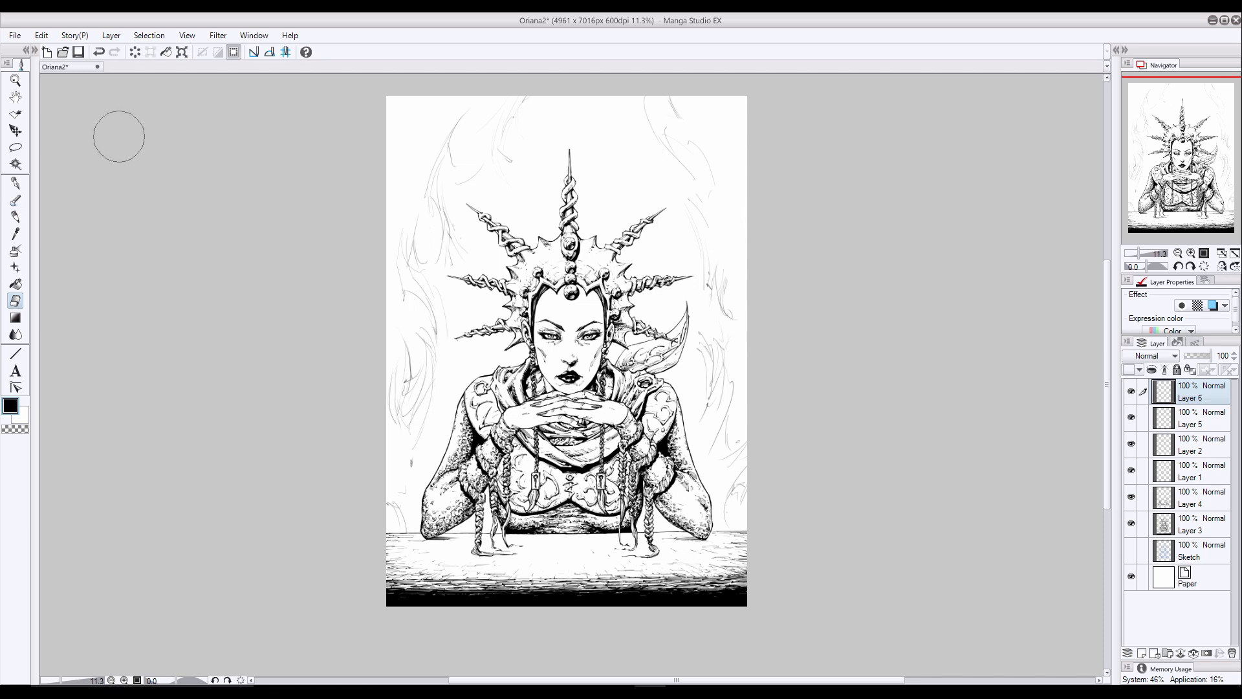
- Add a long wisp right of the crown and clean up the upper-left wisps with the eraser
key("p")
mouse_move(700, 204)
left_mouse_down()
mouse_move(715, 245)
mouse_move(700, 285)
mouse_move(710, 399)
left_mouse_up()
key("e")
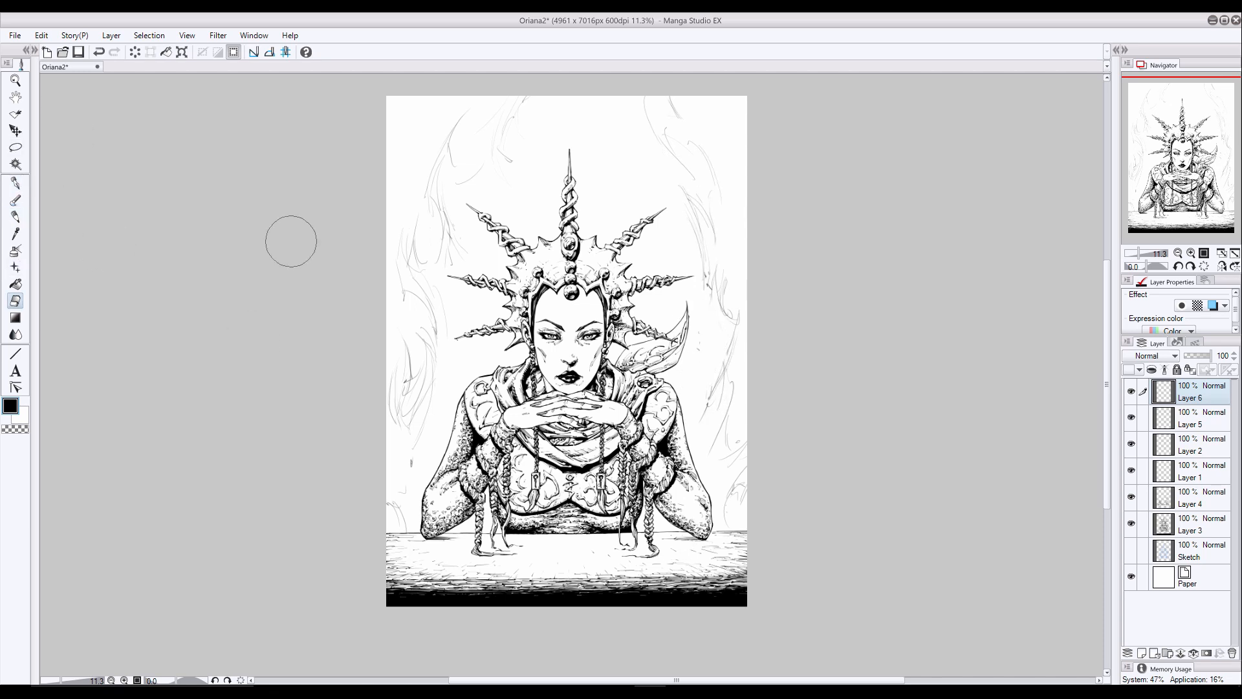
key("p")
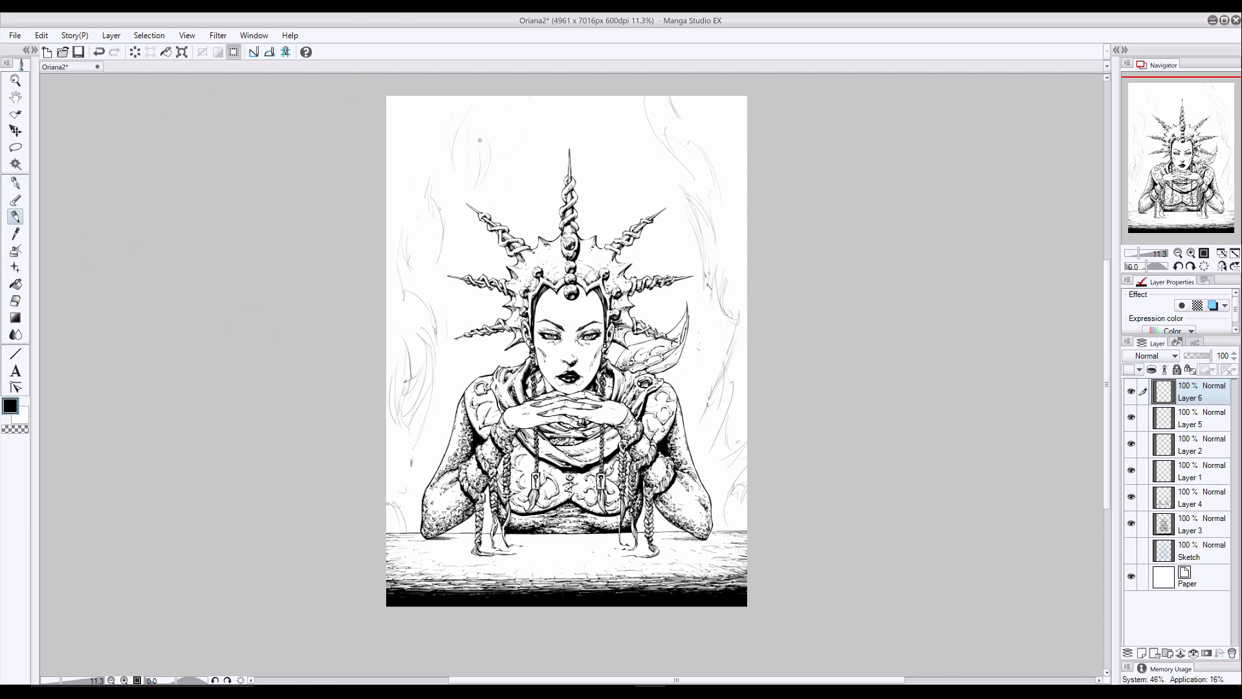
key("e")
key("p")
- Sketch more curling wisps at the top of the page on both sides of the central spike and beside the left spikes
left_click_drag(490, 97, 477, 127)
left_click_drag(633, 102, 649, 129)
mouse_move(425, 279)
left_mouse_down()
mouse_move(444, 246)
mouse_move(431, 254)
left_mouse_up()
key("e")
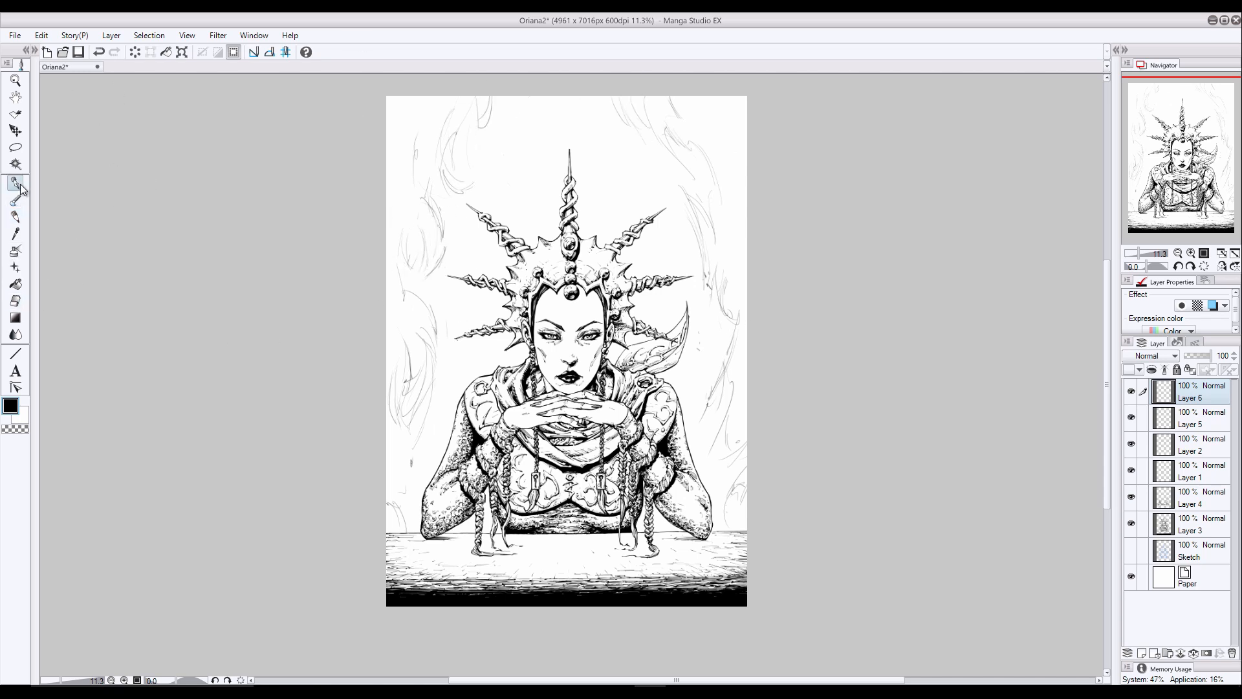
key("p")
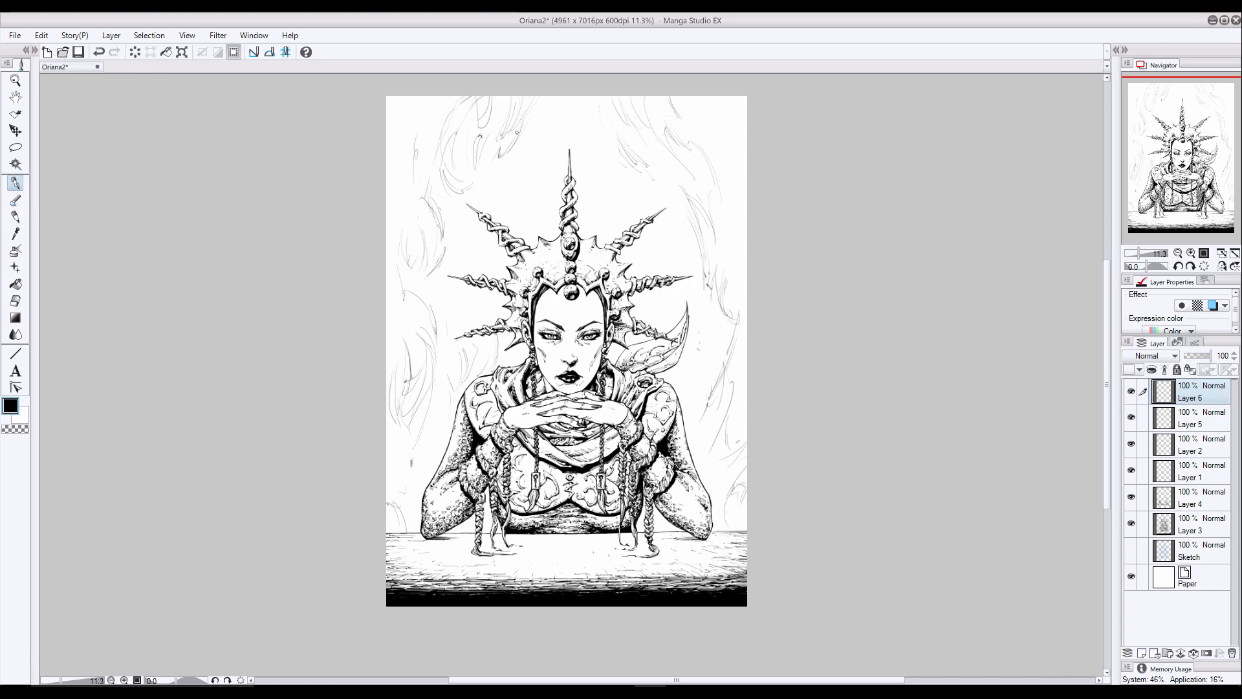
- Finish the rough wisps right of the face and at the upper left, and return to the inking pen
left_click_drag(709, 340, 697, 366)
key("e")
left_click_drag(507, 152, 527, 91)
left_click(15, 183)
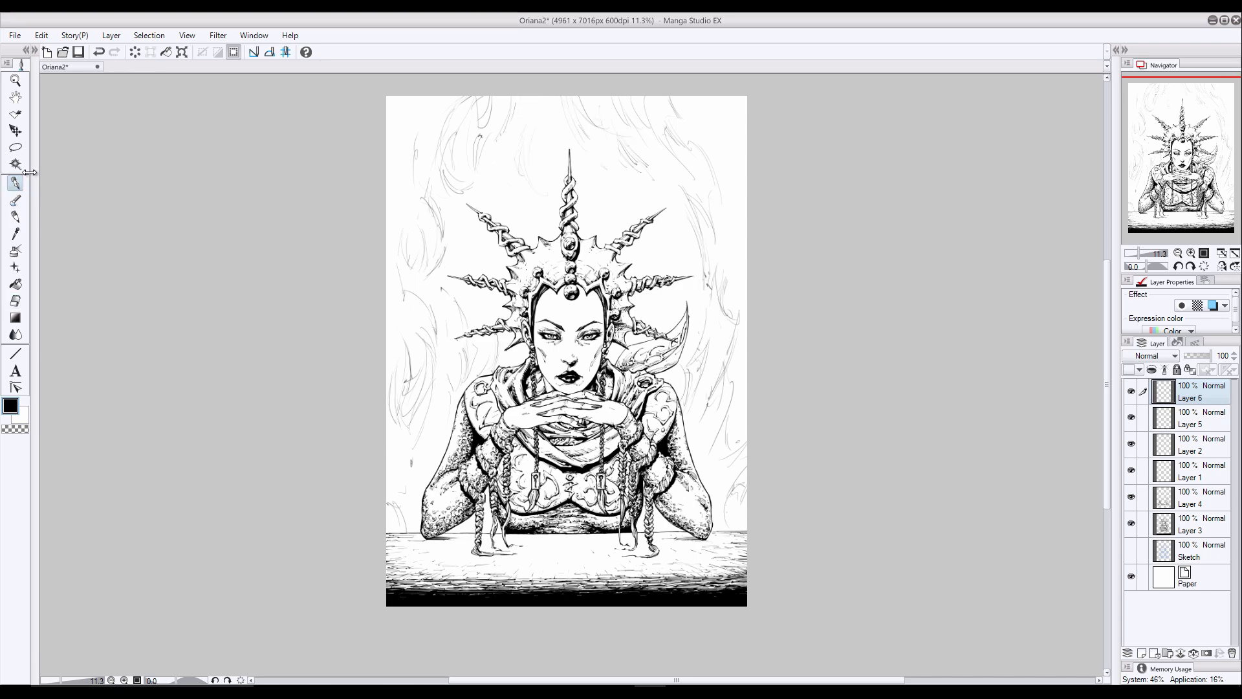
- Display the wisp sketch on Layer 6 in blue and add a new layer above it for the inks
scroll(386, 232, "up", 1)
scroll(638, 307, "up", 4)
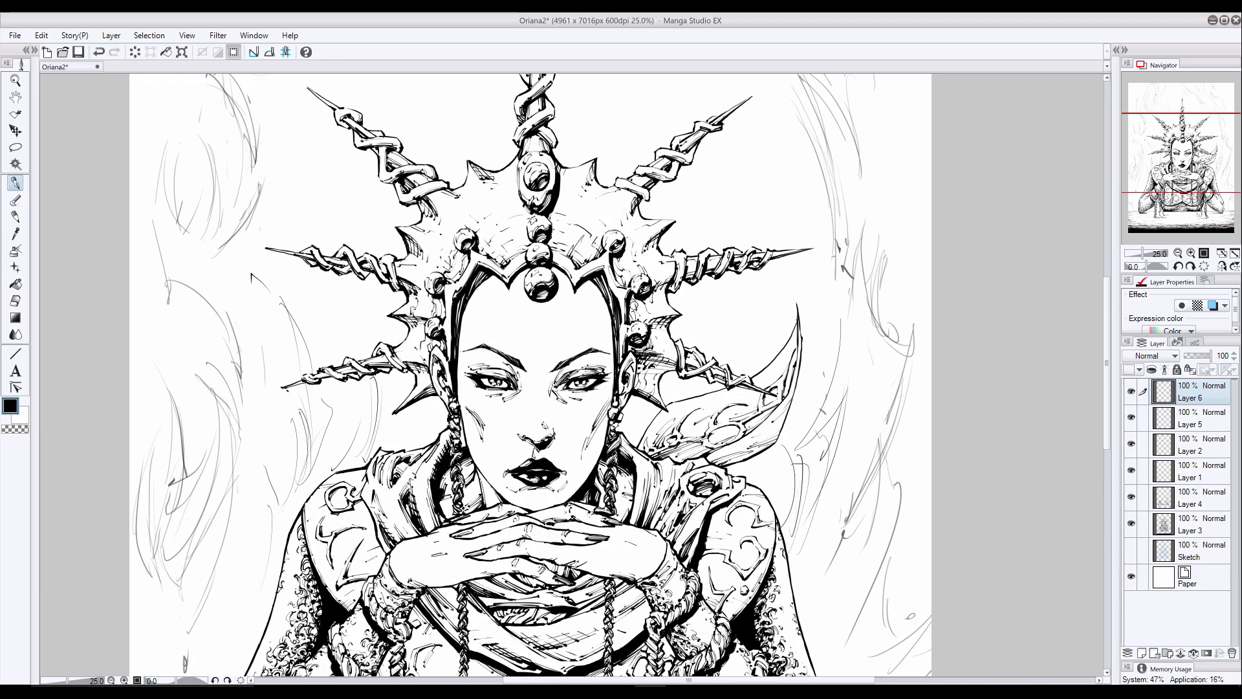
left_click(1213, 306)
left_click(1141, 653)
- Ink a long curved strand descending from the page's top edge above the central spike, undoing the unwanted strokes
left_click_drag(1107, 361, 1107, 284)
mouse_move(516, 112)
left_mouse_down()
mouse_move(546, 202)
mouse_move(521, 116)
mouse_move(557, 187)
mouse_move(518, 128)
mouse_move(548, 207)
left_mouse_up()
key("ctrl+z")
key("ctrl+z")
key("e")
left_click(16, 183)
mouse_move(554, 206)
left_mouse_down()
mouse_move(589, 243)
mouse_move(575, 232)
left_mouse_up()
mouse_move(552, 191)
left_mouse_down()
mouse_move(575, 233)
mouse_move(555, 196)
left_mouse_up()
left_click_drag(550, 182, 579, 235)
key("ctrl+z")
key("ctrl+z")
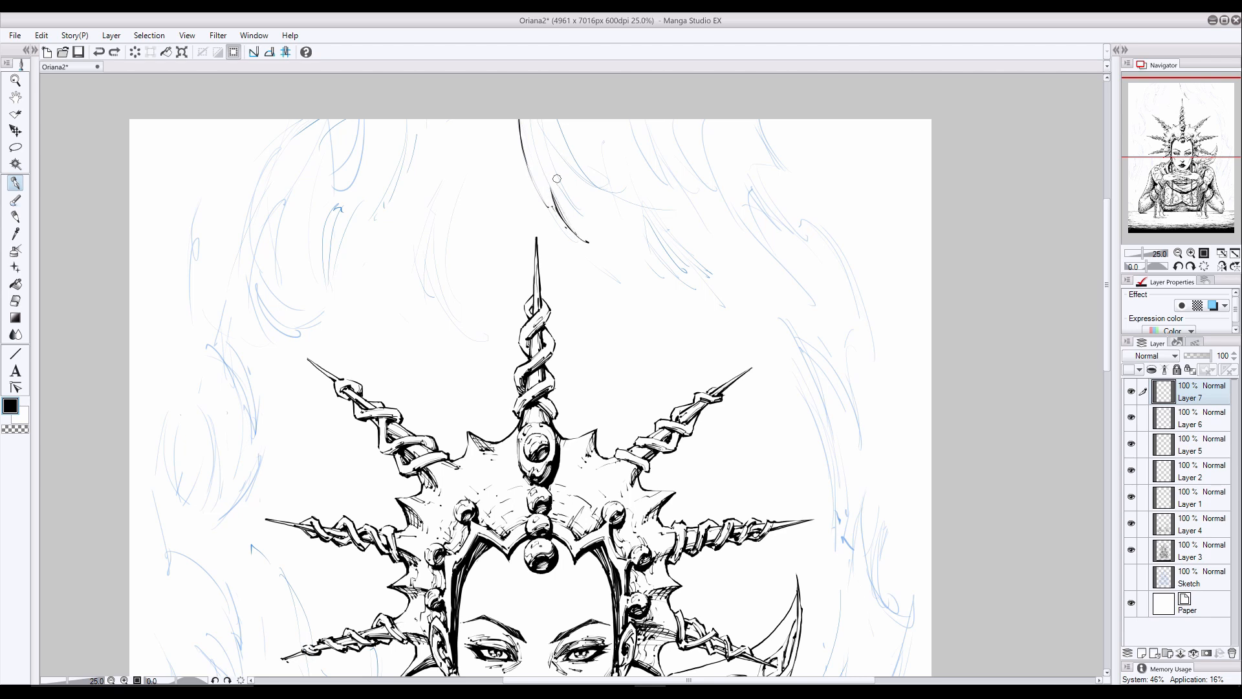
- Build up the strand above the central spike with parallel tapering strokes, undoing the unwanted ones
left_click_drag(549, 173, 589, 219)
key("ctrl+z")
mouse_move(522, 120)
left_mouse_down()
mouse_move(547, 205)
mouse_move(542, 196)
left_mouse_up()
left_click_drag(521, 135, 538, 189)
key("ctrl+z")
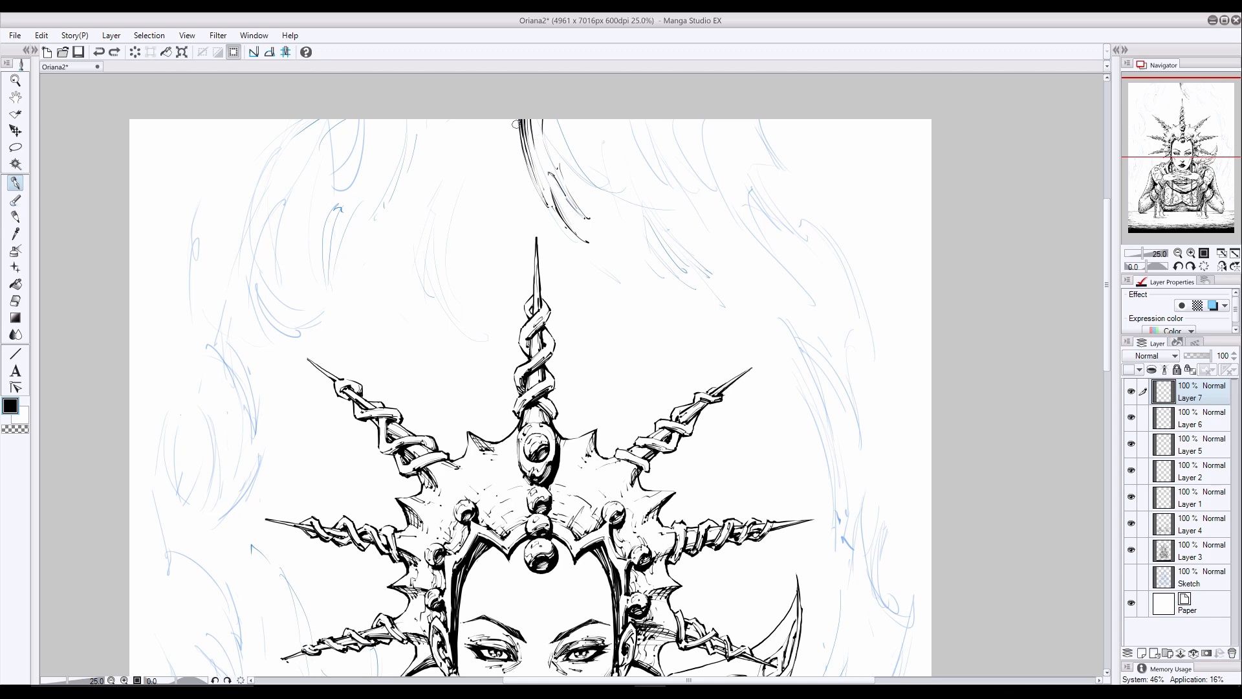
left_click_drag(520, 119, 538, 192)
left_click_drag(543, 121, 559, 153)
key("ctrl+z")
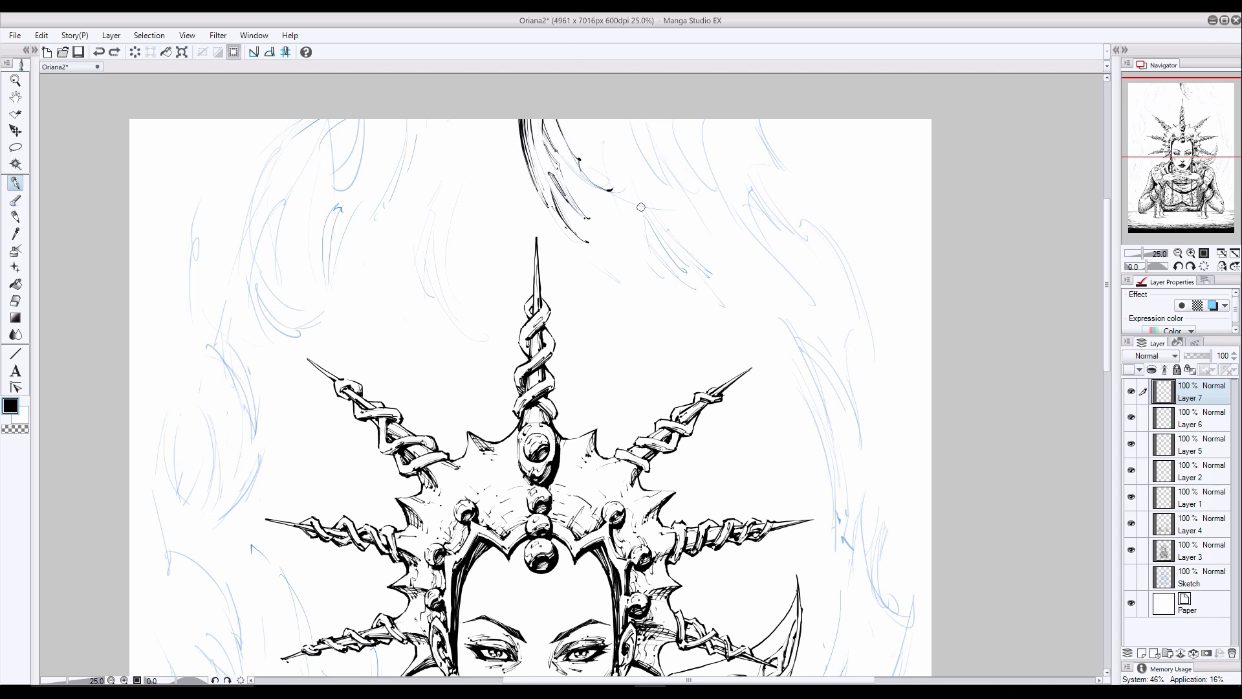
- Ink a cluster of curved tapering strokes just right of the central spike's tip, following the wisp sketch
left_click_drag(637, 186, 733, 288)
mouse_move(632, 207)
left_mouse_down()
mouse_move(650, 255)
mouse_move(690, 291)
left_mouse_up()
left_click_drag(641, 241, 670, 268)
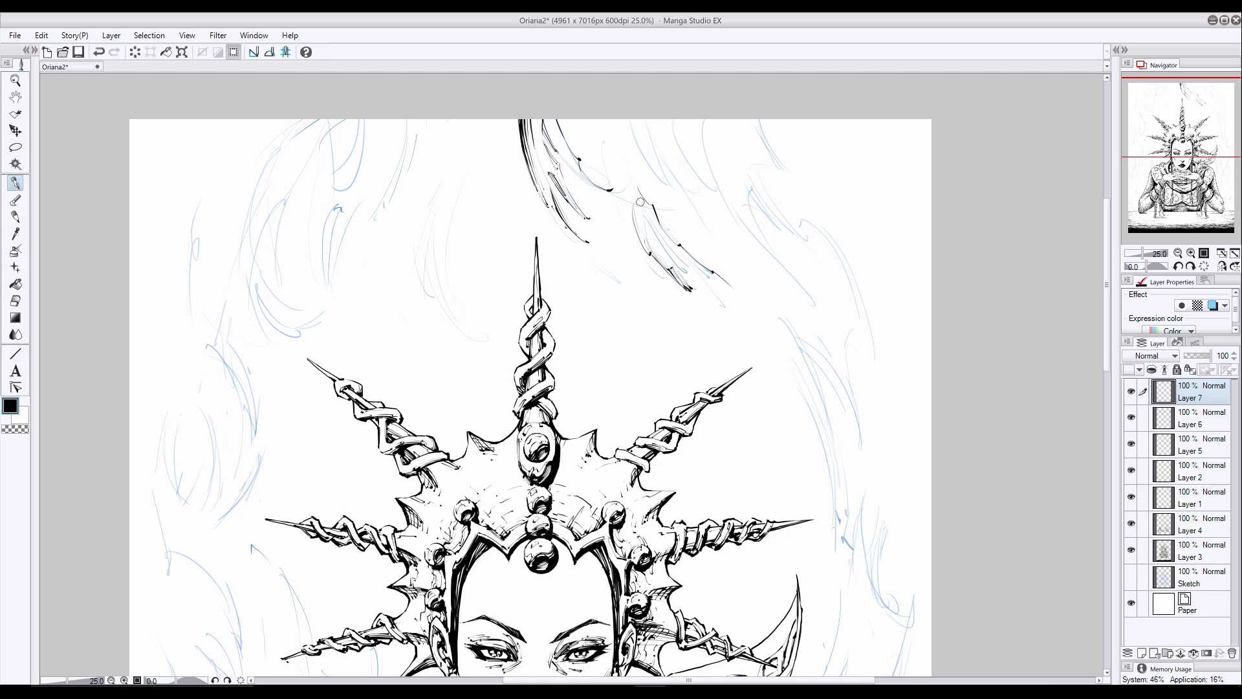
mouse_move(641, 202)
left_mouse_down()
mouse_move(643, 236)
mouse_move(679, 286)
left_mouse_up()
- Ink strands descending from the page's top edge right of the central strand, undoing the unwanted stroke and adding small trailing marks below
mouse_move(625, 104)
left_mouse_down()
mouse_move(631, 188)
mouse_move(611, 169)
left_mouse_up()
mouse_move(590, 120)
left_mouse_down()
mouse_move(612, 181)
mouse_move(603, 165)
left_mouse_up()
key("ctrl+z")
mouse_move(588, 119)
left_mouse_down()
mouse_move(598, 153)
mouse_move(581, 159)
mouse_move(570, 129)
mouse_move(580, 154)
mouse_move(569, 144)
mouse_move(611, 192)
left_mouse_up()
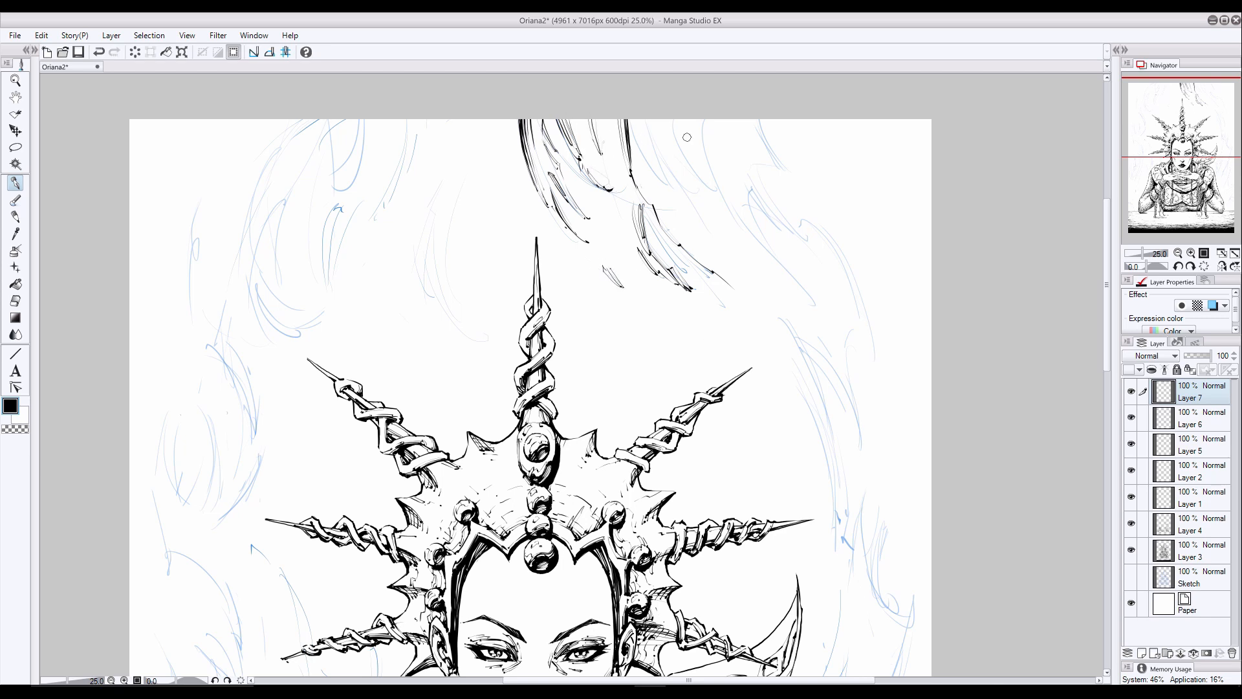
left_click_drag(630, 120, 653, 170)
left_click_drag(714, 292, 744, 328)
mouse_move(645, 120)
left_mouse_down()
mouse_move(697, 194)
mouse_move(658, 165)
mouse_move(664, 181)
left_mouse_up()
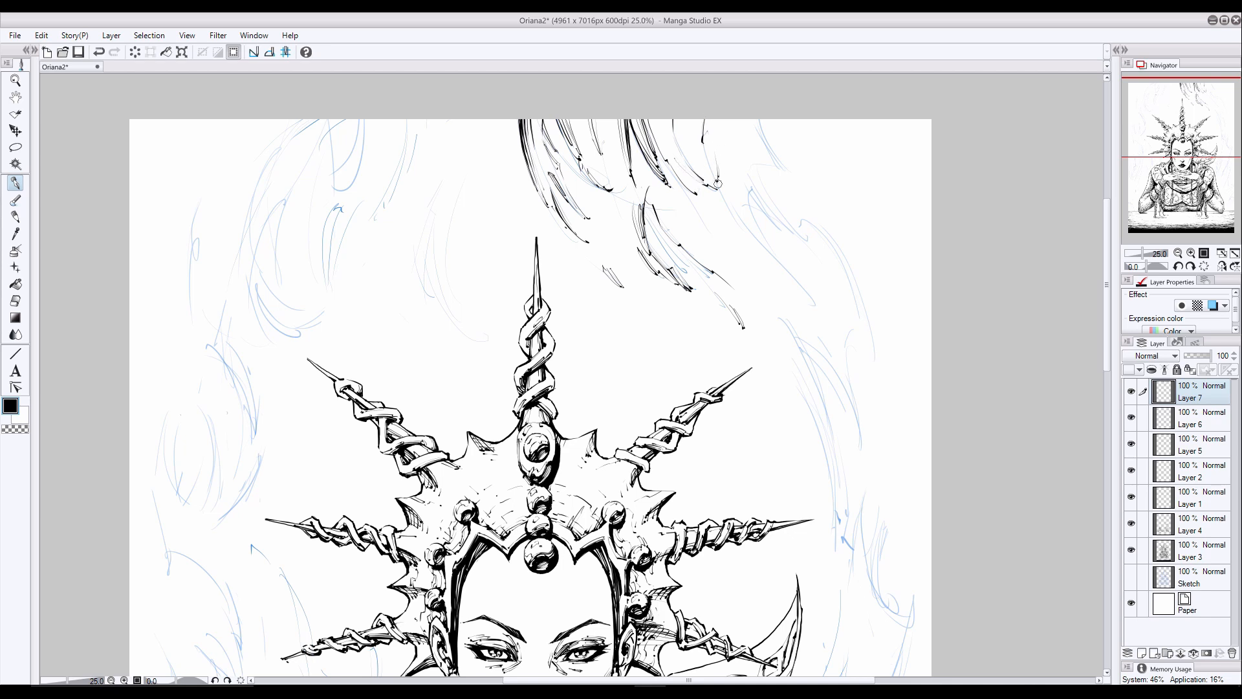
- Extend the upper-right wisps with strokes sweeping down and outward, undoing the unwanted ones
left_click_drag(716, 185, 808, 302)
mouse_move(749, 177)
left_mouse_down()
mouse_move(762, 231)
mouse_move(784, 249)
mouse_move(767, 229)
left_mouse_up()
key("ctrl+z")
mouse_move(652, 230)
left_mouse_down()
mouse_move(670, 257)
mouse_move(662, 242)
mouse_move(733, 286)
left_mouse_up()
key("ctrl+z")
key("ctrl+z")
left_click_drag(705, 254, 716, 262)
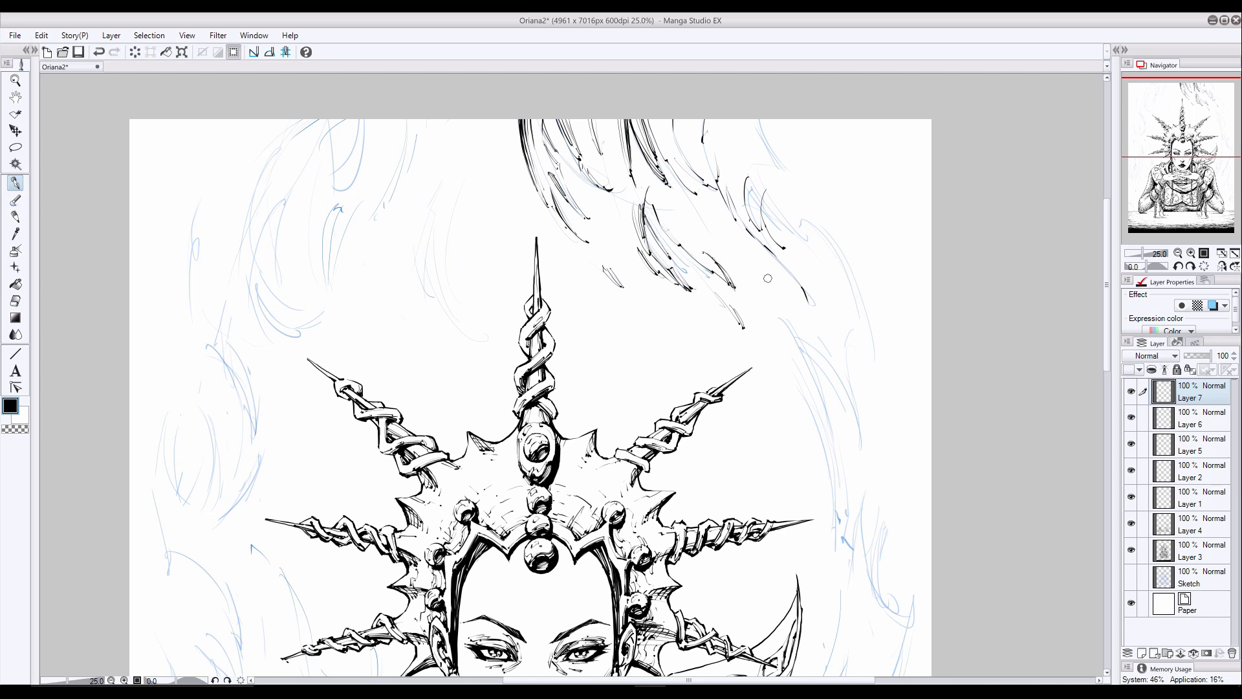
key("ctrl+z")
- Thicken the wisps along the page's top edge at the upper right with short curved strokes, undoing the unwanted one
left_click_drag(668, 124, 683, 159)
mouse_move(754, 121)
left_mouse_down()
mouse_move(788, 170)
mouse_move(742, 156)
mouse_move(752, 179)
left_mouse_up()
mouse_move(768, 163)
left_mouse_down()
mouse_move(747, 119)
mouse_move(786, 170)
left_mouse_up()
mouse_move(773, 130)
left_mouse_down()
mouse_move(706, 134)
mouse_move(719, 180)
left_mouse_up()
key("ctrl+z")
mouse_move(709, 134)
left_mouse_down()
mouse_move(719, 180)
mouse_move(695, 183)
left_mouse_up()
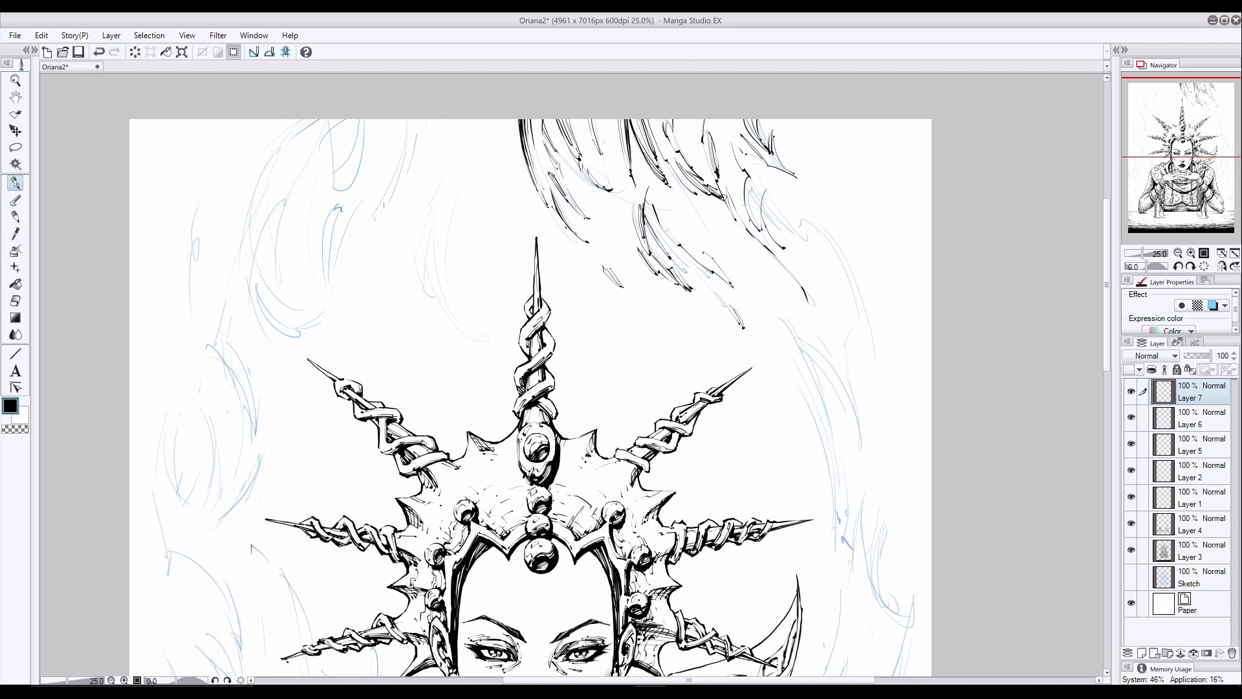
mouse_move(687, 120)
left_mouse_down()
mouse_move(696, 160)
mouse_move(716, 179)
left_mouse_up()
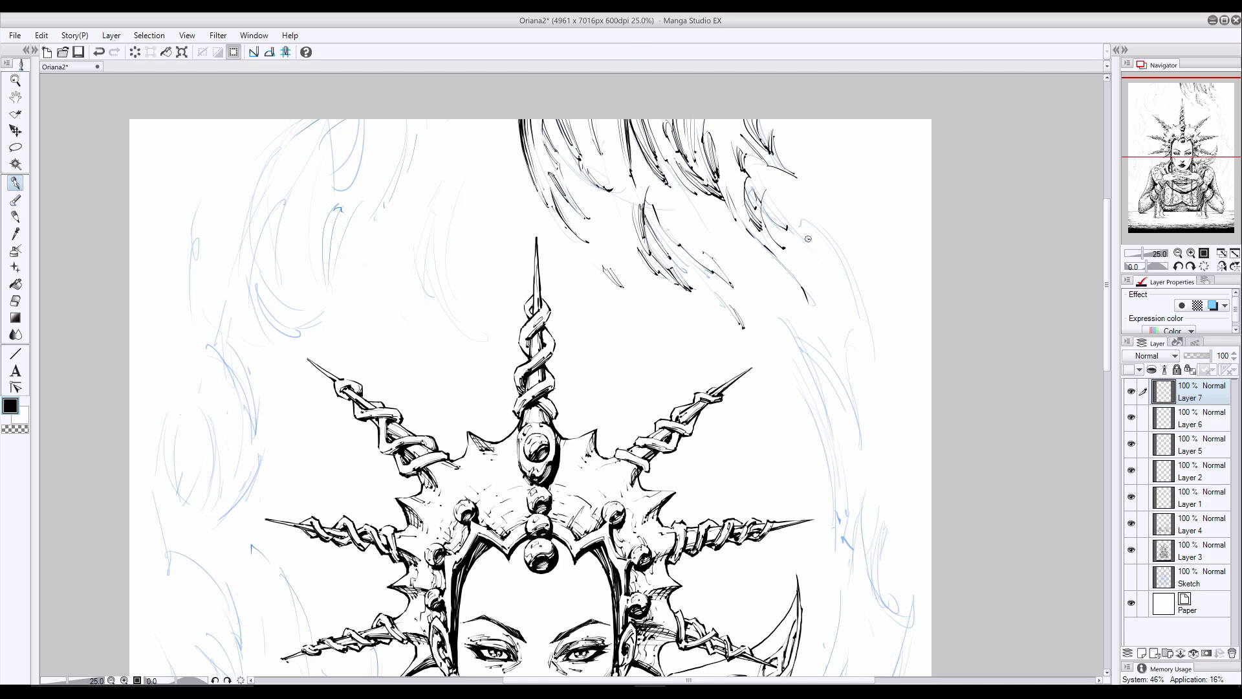
- Ink long strands curving down the page's right side beyond the upper-right spike, undoing the unwanted strokes
left_click_drag(838, 237, 838, 272)
mouse_move(857, 286)
left_mouse_down()
mouse_move(842, 378)
mouse_move(866, 446)
left_mouse_up()
left_click_drag(849, 359, 860, 483)
left_click_drag(797, 341, 835, 385)
key("ctrl+z")
key("ctrl+z")
mouse_move(782, 320)
left_mouse_down()
mouse_move(838, 380)
mouse_move(859, 460)
left_mouse_up()
key("ctrl+z")
left_click_drag(777, 238, 819, 262)
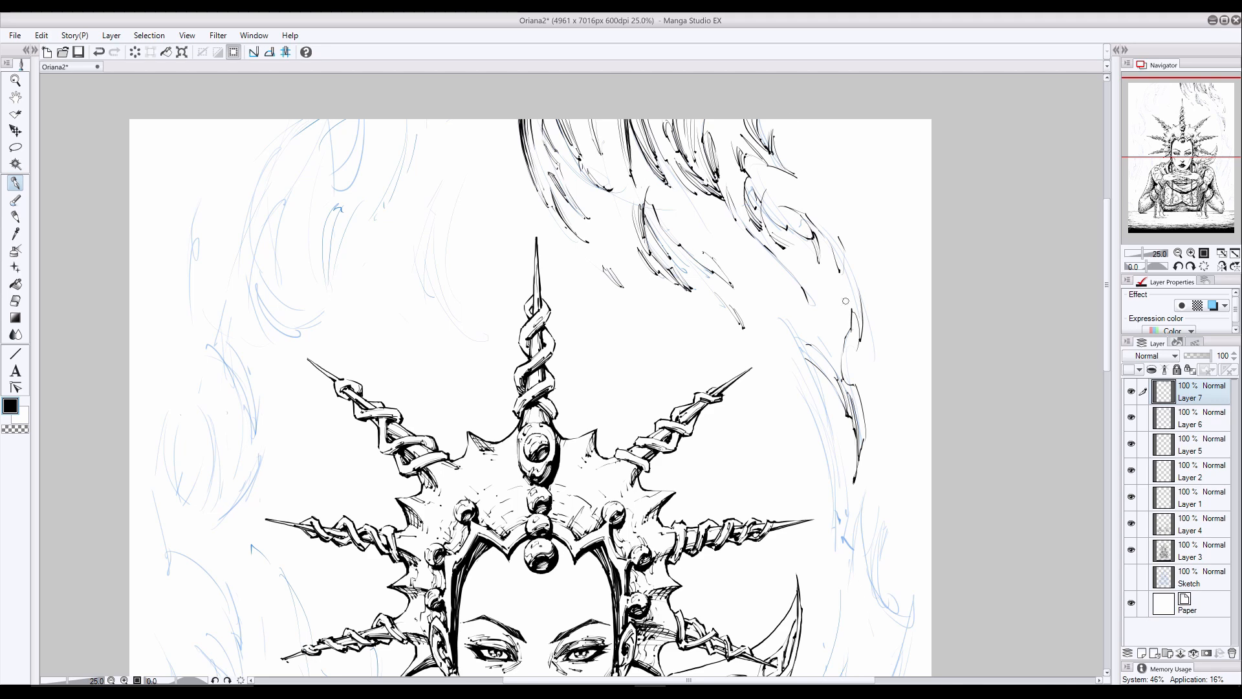
- Fill the bend of the upper-right wisps with short contour strokes that link them to the descending strands
left_click_drag(773, 212, 813, 238)
left_click_drag(761, 198, 774, 220)
left_click_drag(747, 155, 760, 199)
mouse_move(743, 155)
left_mouse_down()
mouse_move(752, 204)
mouse_move(831, 296)
mouse_move(844, 475)
left_mouse_up()
- Continue the right-hand strands down past the horizontal spike with long tapering strokes ending in a hooked tip, undoing the unwanted one
scroll(947, 417, "down", 3)
mouse_move(841, 481)
left_mouse_down()
mouse_move(825, 555)
mouse_move(791, 607)
left_mouse_up()
key("ctrl+z")
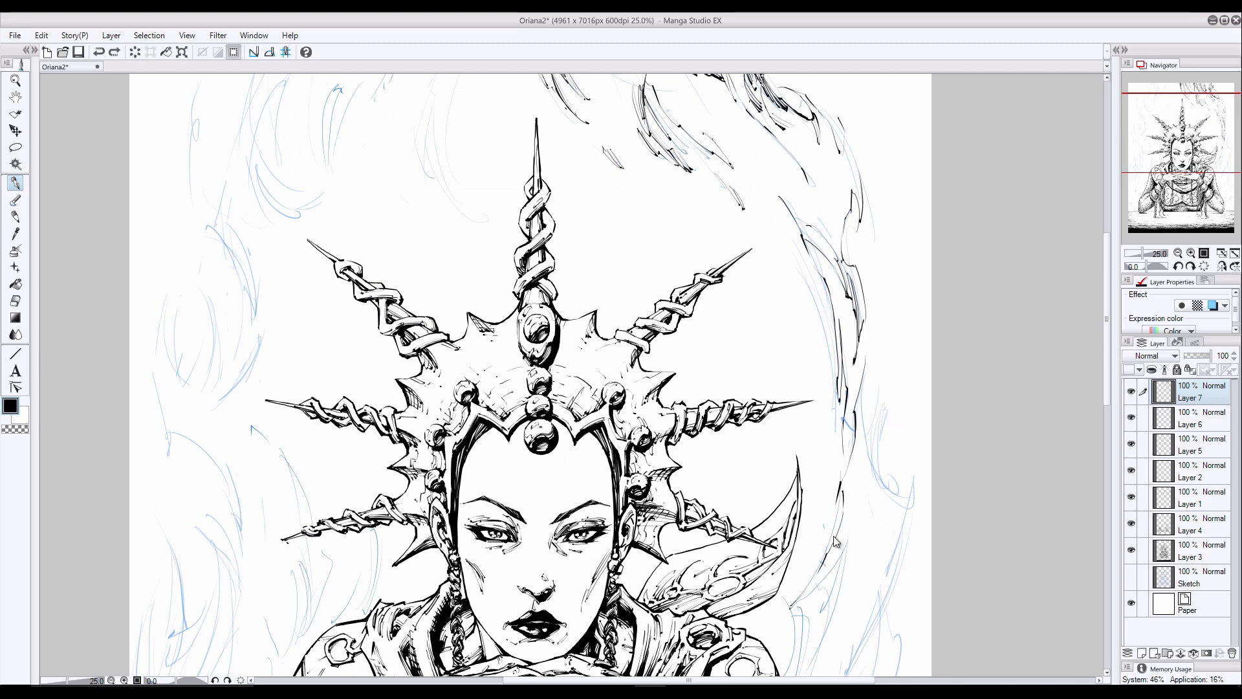
left_click_drag(847, 305, 847, 366)
left_click_drag(850, 308, 854, 359)
left_click_drag(864, 372, 872, 469)
mouse_move(878, 381)
left_mouse_down()
mouse_move(870, 465)
mouse_move(881, 482)
left_mouse_up()
left_click_drag(885, 492, 894, 517)
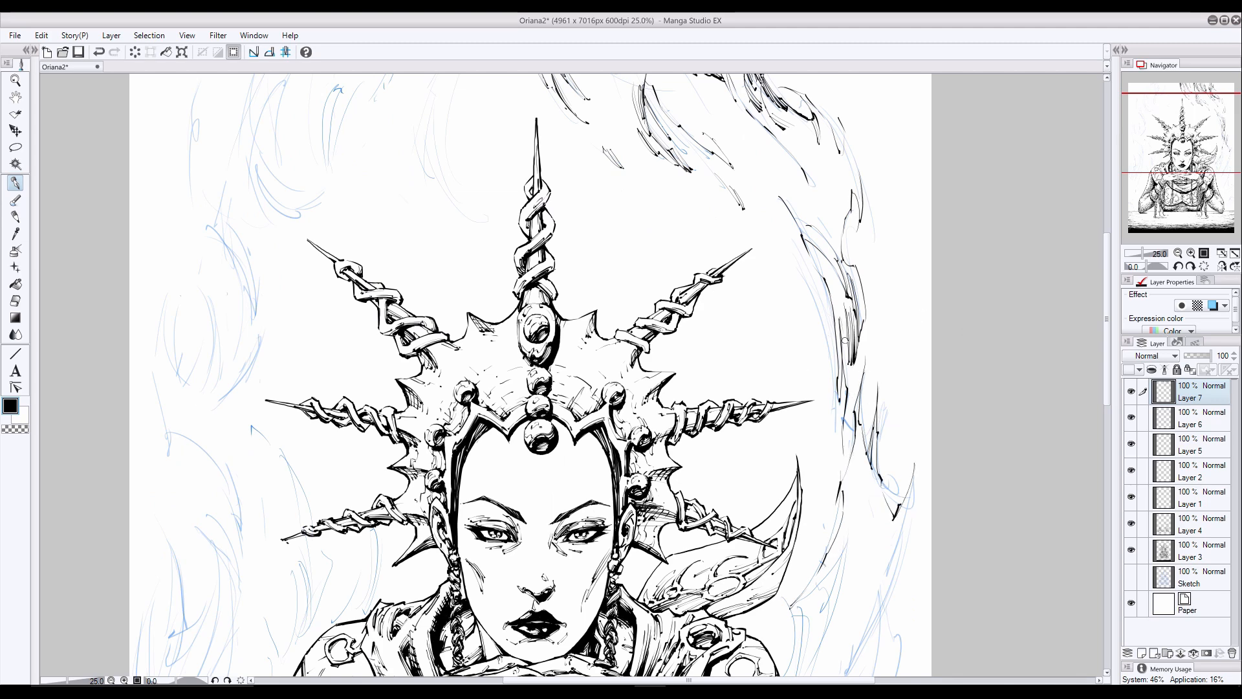
- Build up the right-hand column of wisps beside the crown spikes with dark near-vertical strokes
left_click_drag(846, 319, 845, 381)
mouse_move(802, 141)
left_mouse_down()
mouse_move(816, 226)
mouse_move(815, 188)
mouse_move(802, 229)
left_mouse_up()
left_click_drag(847, 194, 834, 257)
left_click_drag(825, 177, 821, 232)
left_click_drag(1108, 339, 1108, 373)
left_click_drag(854, 279, 849, 334)
left_click_drag(855, 288, 835, 373)
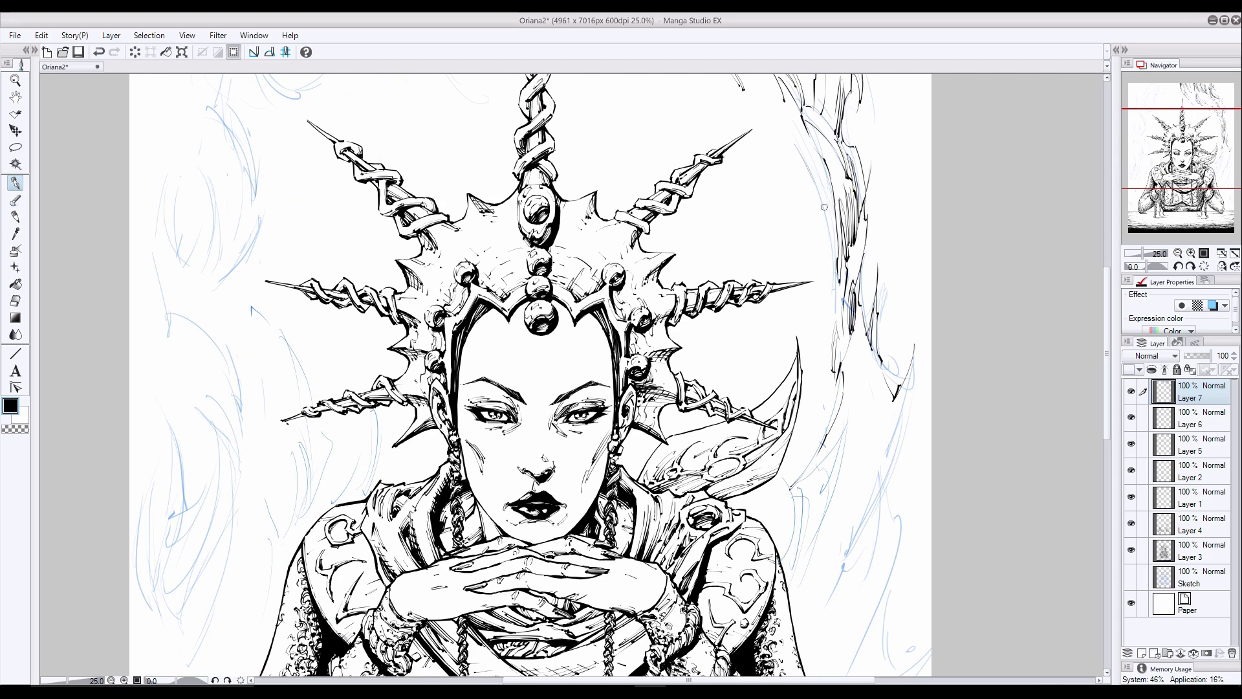
- Add parallel tapering strokes along the inner edge of the right-hand wisps beside the upper-right spike
left_click_drag(812, 178, 823, 222)
left_click_drag(826, 217, 834, 286)
left_click_drag(815, 180, 836, 274)
left_click_drag(819, 182, 835, 269)
left_click_drag(811, 148, 825, 166)
left_click_drag(813, 151, 832, 185)
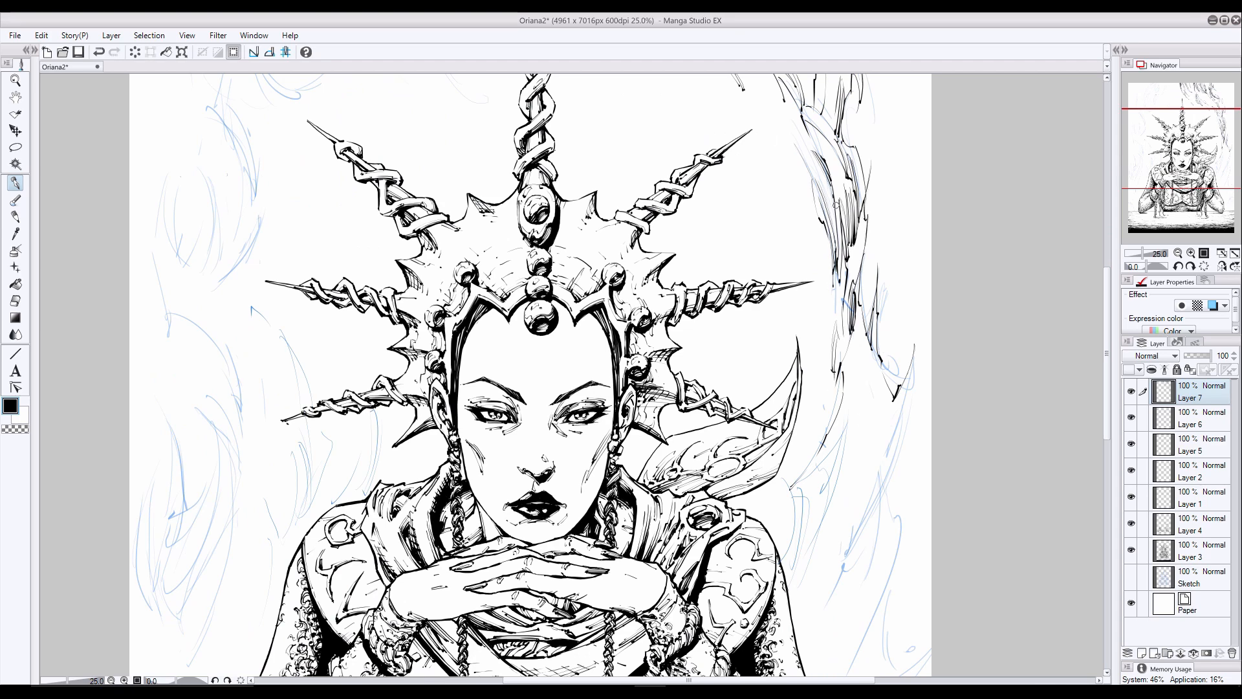
- Ink the wisp strands descending along the page's right edge beside the shoulder, ending in clustered tapering strokes
left_click_drag(1109, 332, 1109, 370)
left_click_drag(913, 249, 892, 331)
left_click_drag(894, 326, 877, 398)
left_click_drag(896, 374, 867, 496)
left_click_drag(896, 414, 873, 481)
left_click_drag(877, 380, 853, 453)
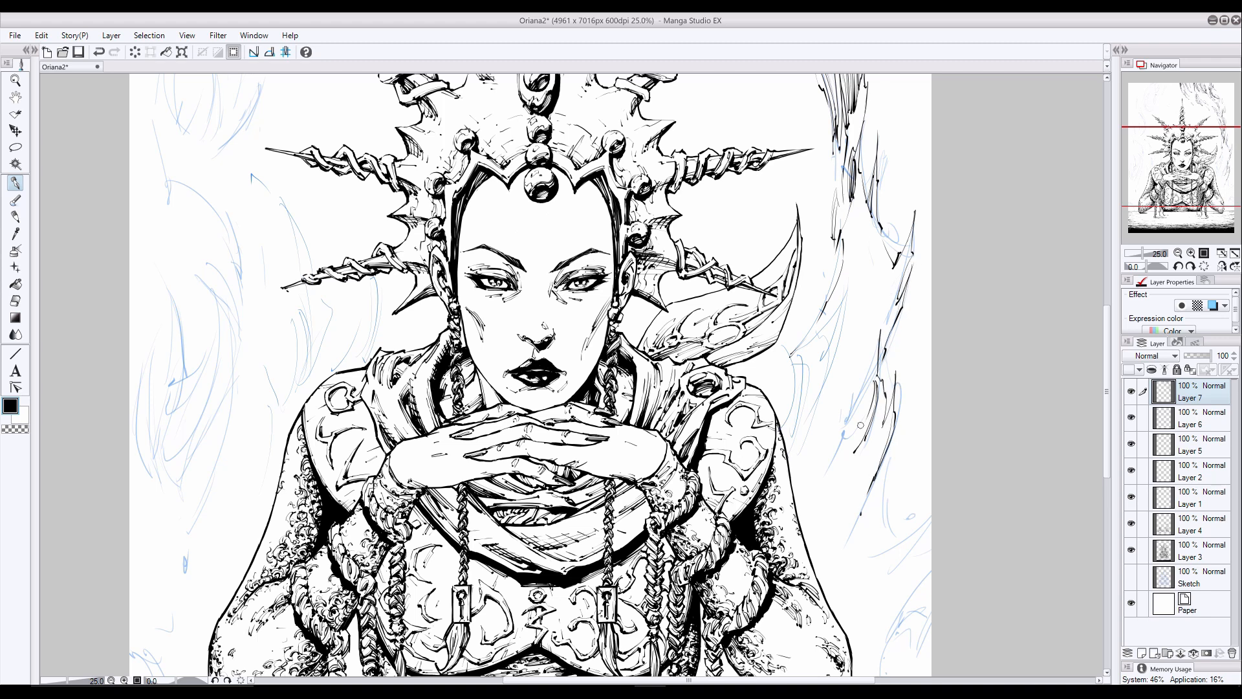
left_click_drag(876, 393, 853, 439)
left_click_drag(893, 336, 879, 388)
left_click_drag(888, 349, 876, 376)
- Ink slanted wisp strokes between the curved blade shape and the outer strands above the right-hand shoulder
left_click_drag(1107, 336, 1108, 364)
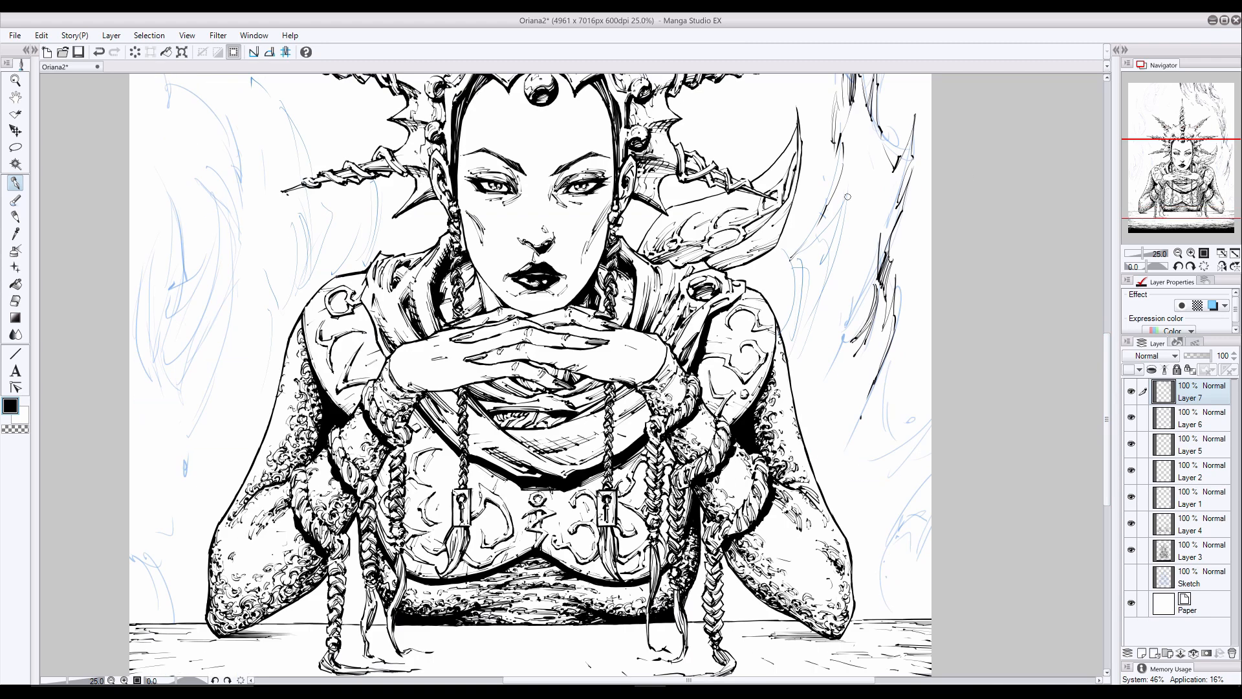
left_click_drag(850, 188, 791, 259)
left_click_drag(797, 284, 776, 329)
left_click_drag(827, 289, 794, 358)
left_click_drag(817, 302, 789, 360)
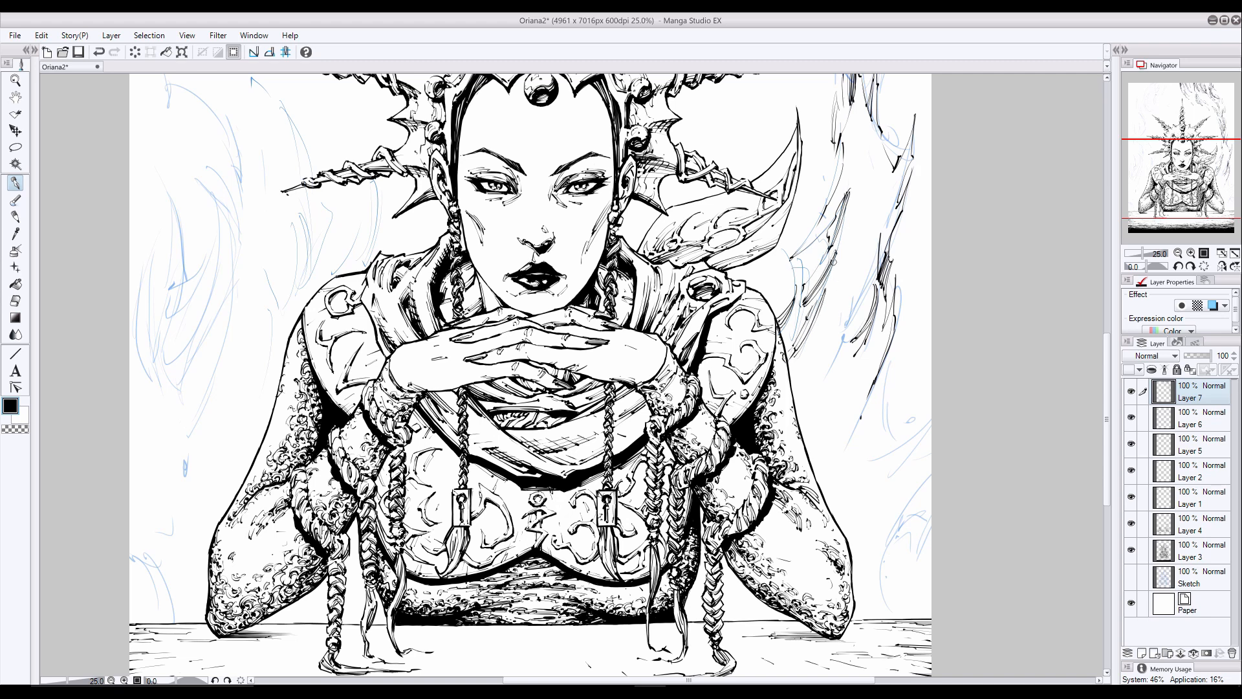
key("super+x")
left_click(751, 18)
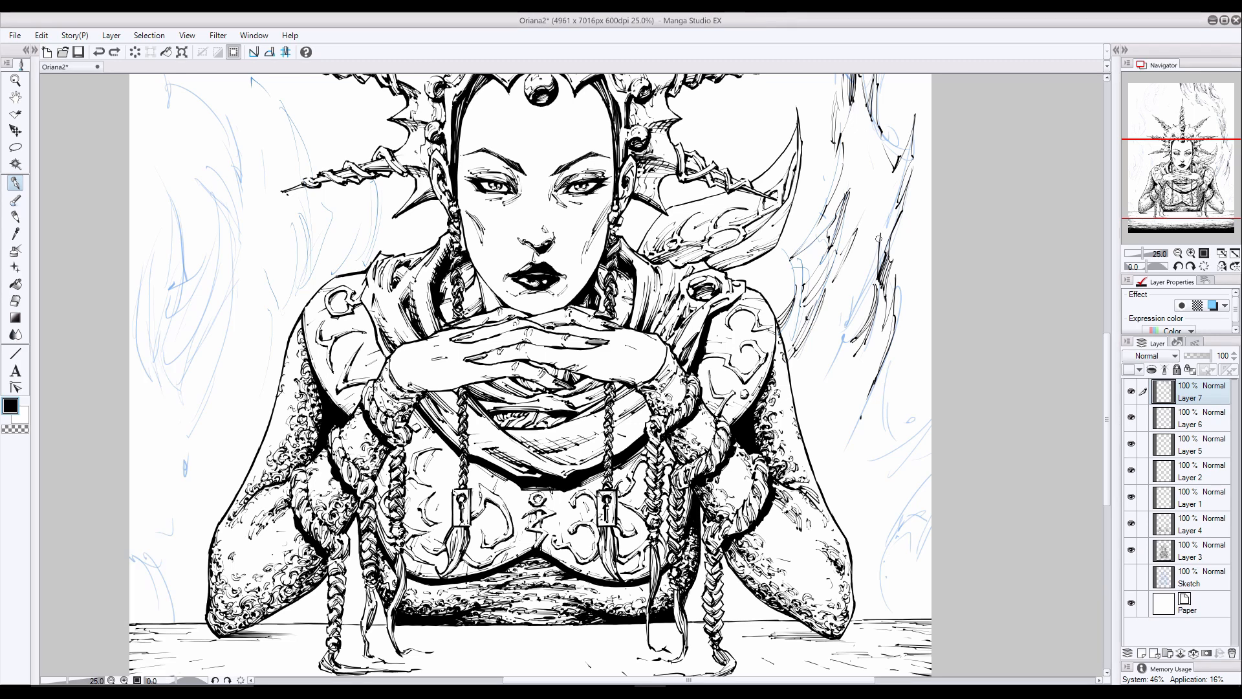
- Add tapering strokes to the outer wisp strands beside the right-hand shoulder, undoing the unwanted ones
left_click_drag(888, 208, 869, 275)
left_click_drag(884, 232, 870, 272)
left_click_drag(889, 211, 843, 327)
key("ctrl+z")
left_click_drag(848, 324, 812, 403)
left_click_drag(857, 362, 813, 406)
left_click_drag(854, 370, 813, 407)
key("ctrl+z")
key("ctrl+z")
key("ctrl+z")
left_click_drag(894, 354, 877, 385)
left_click_drag(885, 380, 858, 432)
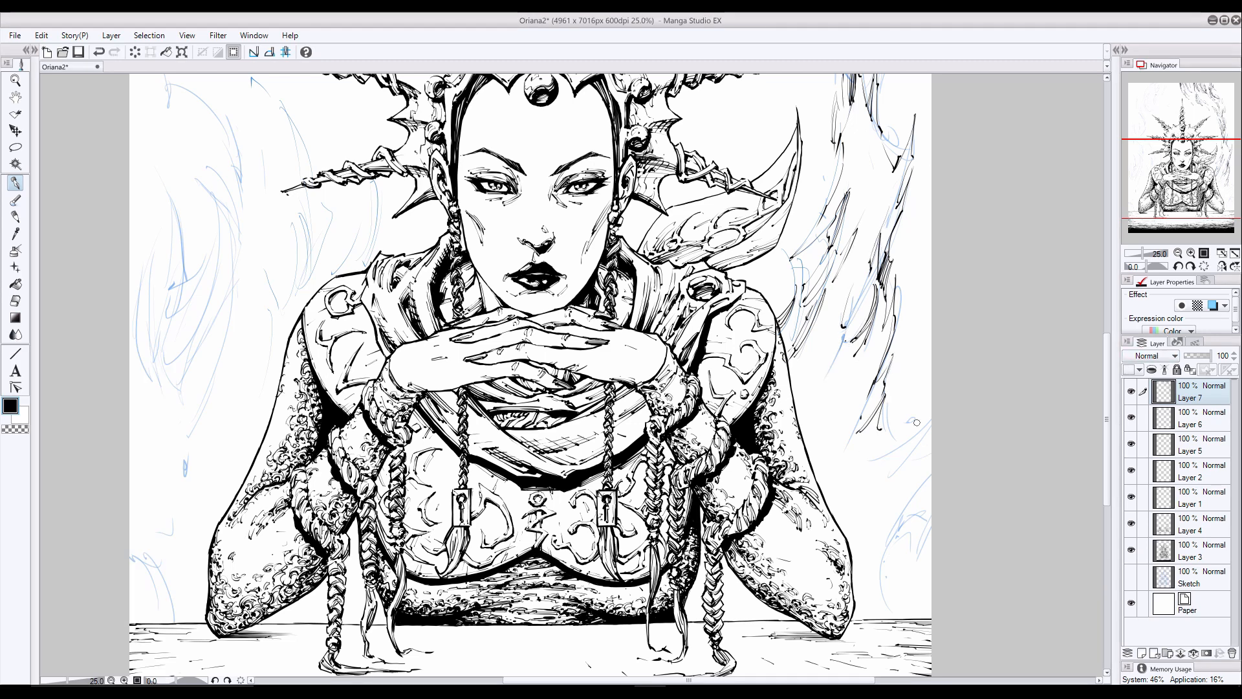
- Ink wisps sweeping in from the page's right edge beside the upper arm, undoing the unwanted strokes
left_click_drag(926, 402, 882, 430)
mouse_move(927, 404)
left_mouse_down()
mouse_move(875, 432)
mouse_move(895, 436)
mouse_move(874, 465)
left_mouse_up()
mouse_move(917, 433)
left_mouse_down()
mouse_move(867, 464)
mouse_move(883, 488)
mouse_move(907, 465)
left_mouse_up()
key("ctrl+z")
key("ctrl+z")
mouse_move(907, 465)
left_mouse_down()
mouse_move(931, 453)
mouse_move(916, 489)
left_mouse_up()
left_click_drag(907, 496, 906, 503)
- Ink curling wisps from the page's right edge down to the table beside the right-hand elbow, undoing the unwanted strokes
left_click_drag(930, 504, 876, 531)
left_click_drag(931, 532, 902, 568)
mouse_move(930, 527)
left_mouse_down()
mouse_move(891, 596)
mouse_move(901, 587)
mouse_move(887, 570)
left_mouse_up()
key("ctrl+z")
key("ctrl+z")
left_click_drag(882, 564, 891, 616)
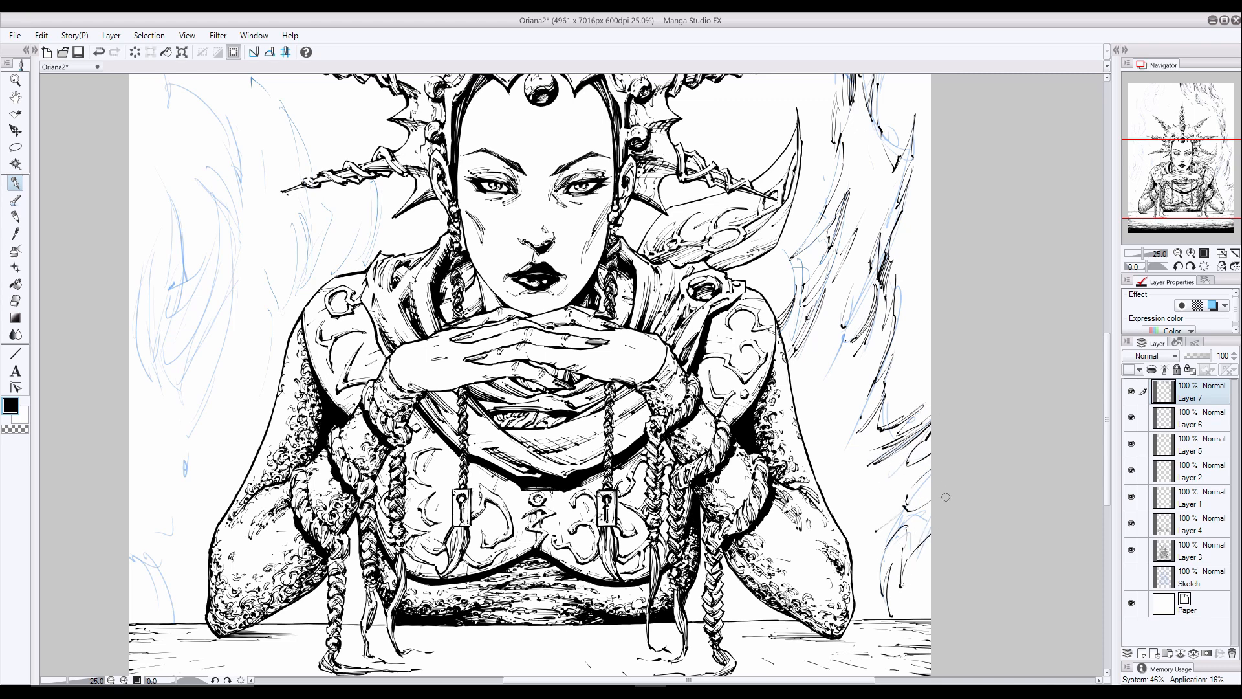
left_click_drag(931, 529, 910, 557)
left_click_drag(930, 469, 895, 504)
mouse_move(930, 474)
left_mouse_down()
mouse_move(905, 510)
mouse_move(845, 516)
left_mouse_up()
left_click_drag(878, 504, 850, 545)
left_click_drag(890, 564, 888, 576)
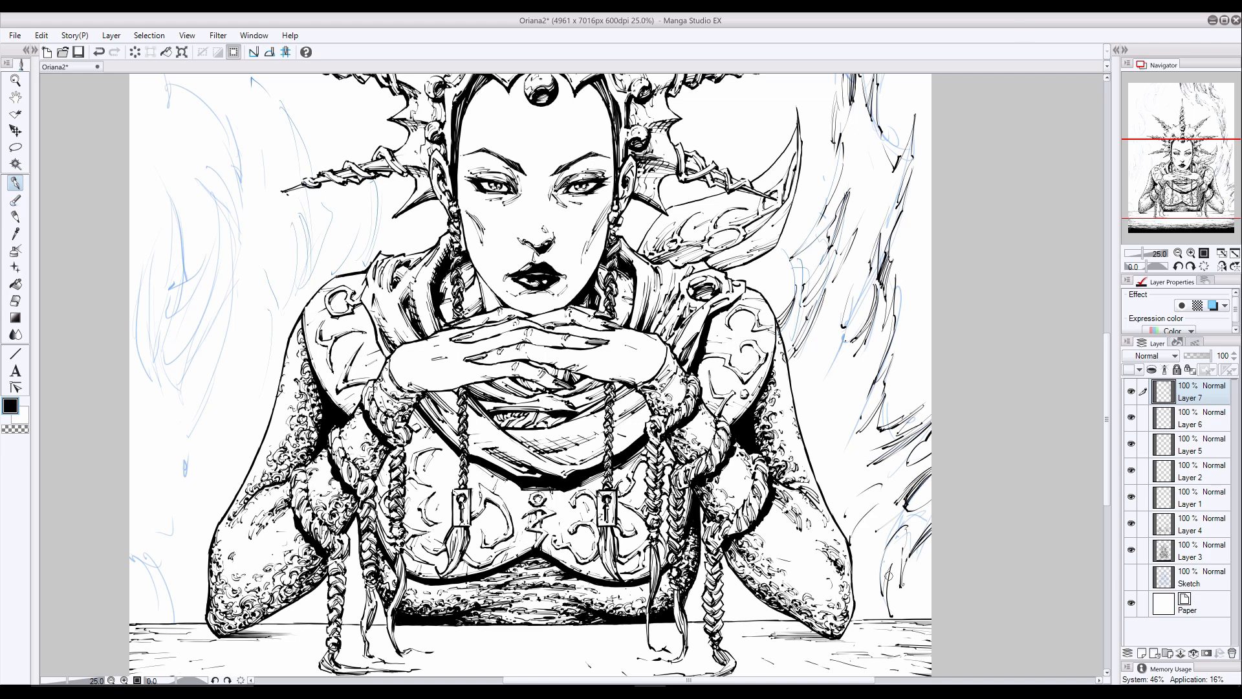
- Try long downward strokes between the right-hand elbow and the lower wisps, undoing each attempt
key("ctrl+z")
left_click_drag(873, 506, 851, 551)
left_click_drag(869, 528, 856, 593)
left_click_drag(872, 546, 864, 615)
key("ctrl+z")
key("ctrl+z")
left_click_drag(870, 512, 854, 601)
left_click_drag(867, 536, 855, 620)
key("ctrl+z")
key("ctrl+z")
key("ctrl+z")
key("ctrl+z")
- Ink sloping strokes from the lower right wisps down toward the right-hand elbow
mouse_move(906, 522)
left_mouse_down()
mouse_move(873, 568)
mouse_move(873, 594)
left_mouse_up()
mouse_move(887, 542)
left_mouse_down()
mouse_move(880, 596)
mouse_move(862, 619)
left_mouse_up()
left_click_drag(898, 521, 865, 549)
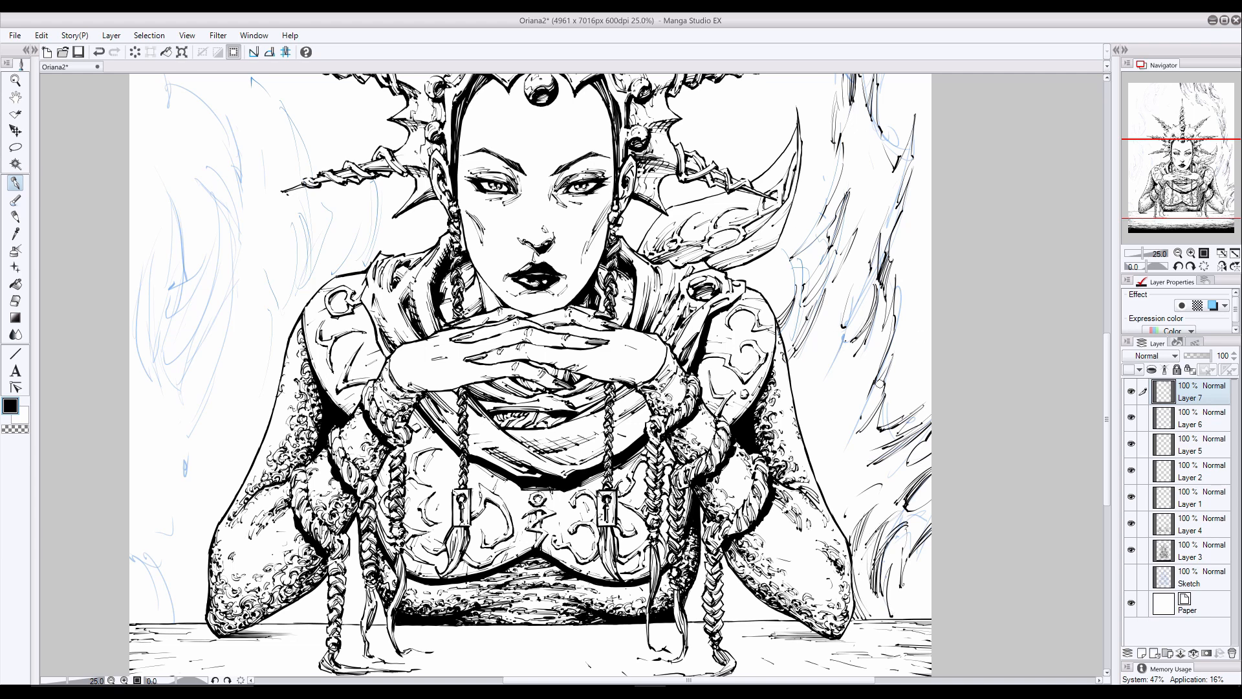
- Try curved strokes joining the wisps above the right-hand elbow to the page edge, undoing each attempt
left_click_drag(881, 488, 868, 509)
left_click_drag(869, 509, 935, 462)
left_click_drag(891, 497, 926, 465)
key("ctrl+z")
key("ctrl+z")
left_click_drag(892, 497, 915, 471)
key("ctrl+z")
key("ctrl+z")
left_click_drag(865, 530, 894, 502)
left_click_drag(863, 528, 924, 469)
mouse_move(865, 522)
left_mouse_down()
mouse_move(936, 461)
mouse_move(924, 474)
left_mouse_up()
key("ctrl+z")
key("ctrl+z")
key("ctrl+z")
key("ctrl+z")
key("ctrl+z")
key("ctrl+z")
key("ctrl+z")
key("ctrl+z")
key("ctrl+z")
key("ctrl+z")
key("ctrl+z")
key("ctrl+z")
key("ctrl+z")
key("ctrl+z")
key("ctrl+z")
key("ctrl+z")
key("e")
key("p")
left_click_drag(885, 513, 922, 475)
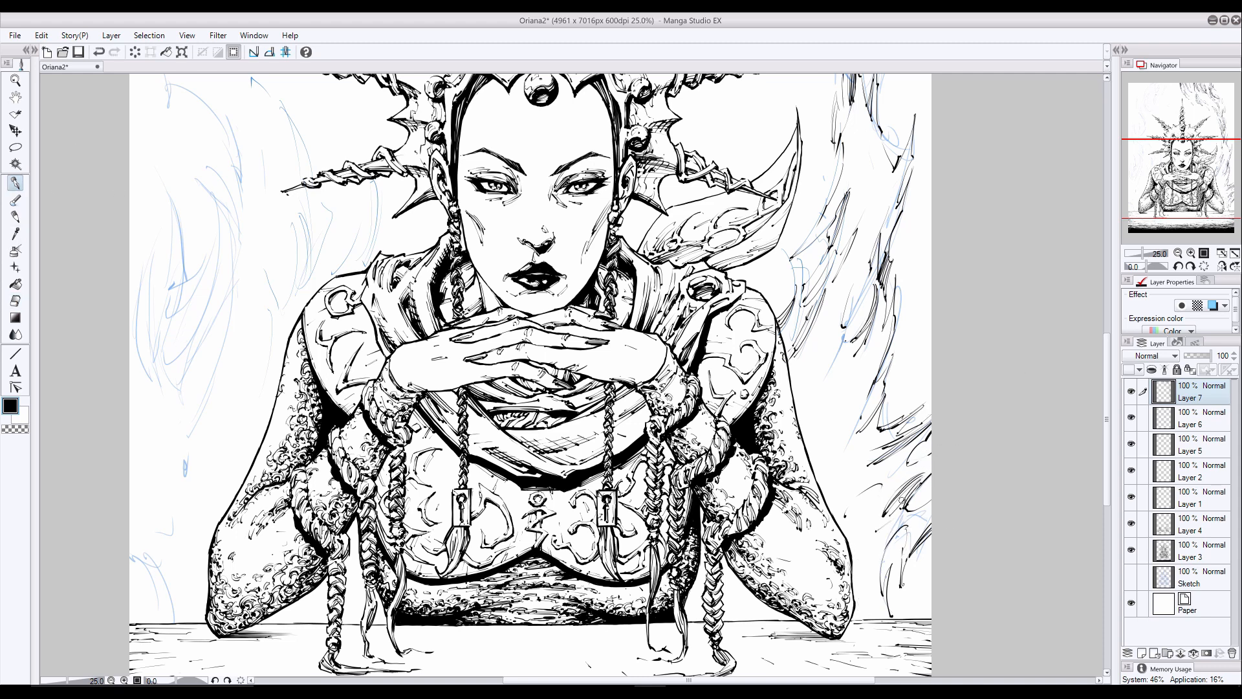
key("ctrl+z")
- Add accent strokes to the wisps beside the right-hand arm, undoing the unwanted ones, and check the inks with Layer 6 hidden
left_click_drag(838, 433, 866, 375)
left_click_drag(839, 434, 864, 408)
key("ctrl+z")
left_click_drag(861, 590, 888, 528)
mouse_move(868, 616)
left_mouse_down()
mouse_move(882, 570)
mouse_move(879, 587)
mouse_move(866, 521)
left_mouse_up()
key("ctrl+z")
left_click(1131, 417)
left_click(1131, 417)
- Ink the upper-left wisps curving down from the page's top edge toward the crown's upper-left spike
left_click_drag(1106, 398, 1106, 257)
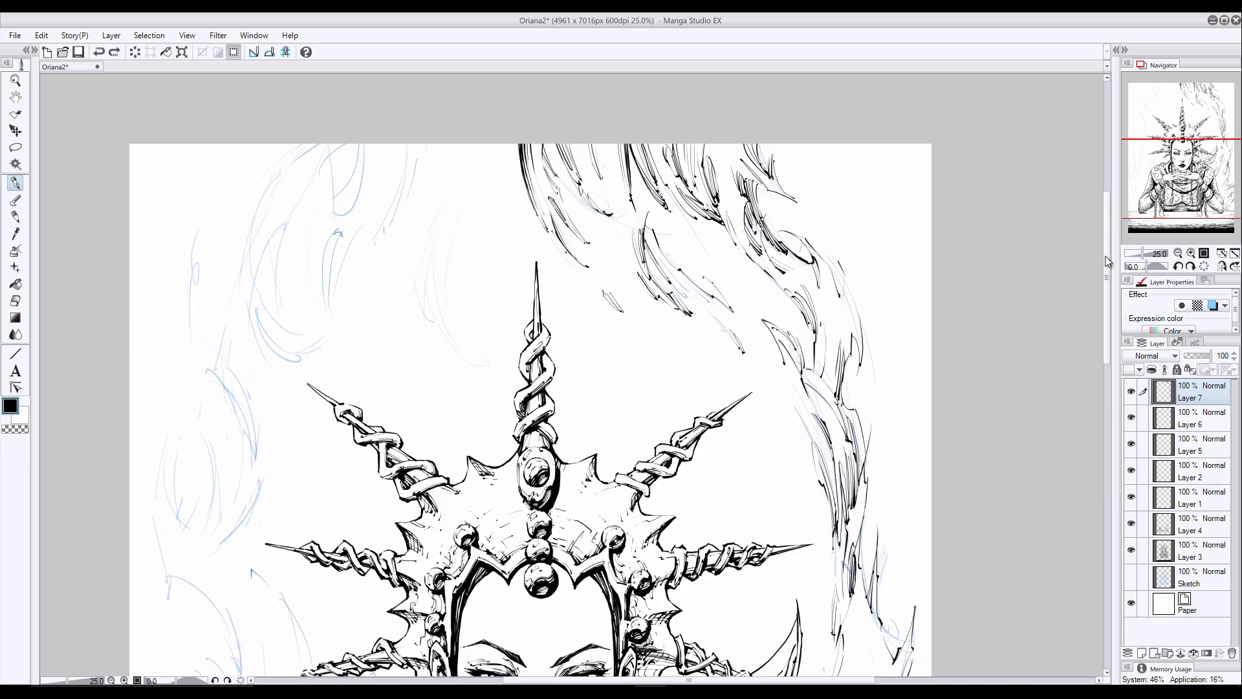
left_click_drag(689, 680, 624, 679)
left_click_drag(591, 145, 576, 208)
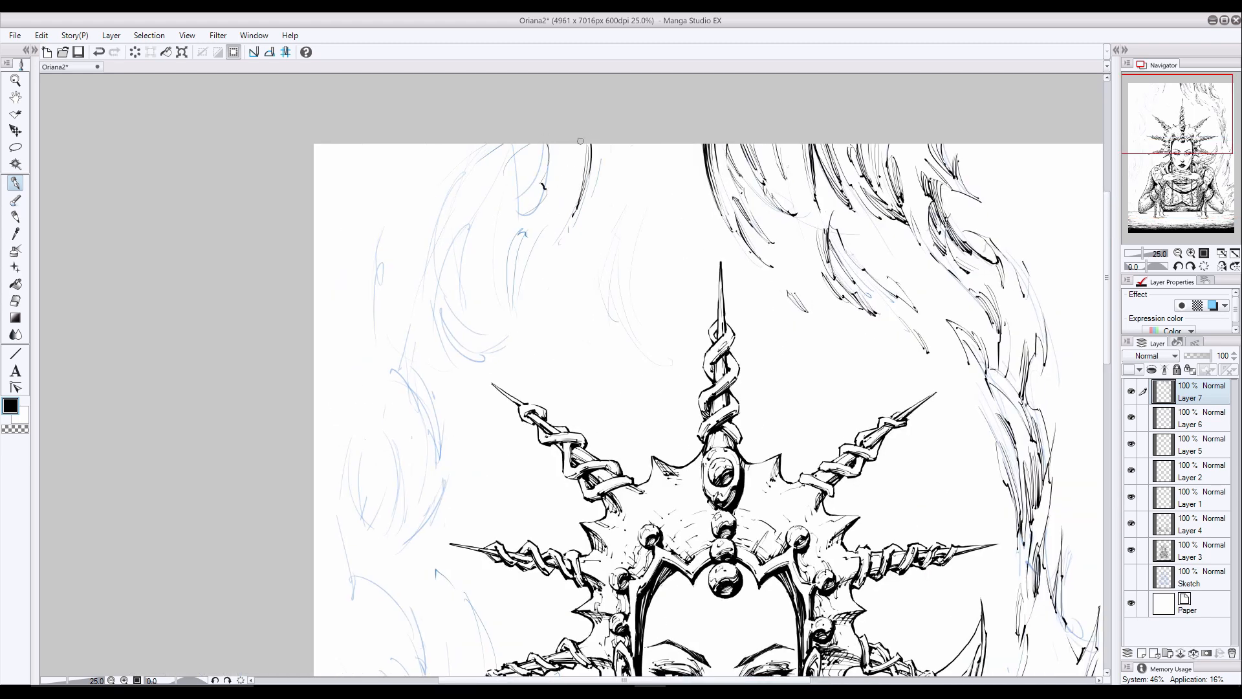
left_click_drag(601, 144, 565, 233)
left_click_drag(553, 237, 529, 252)
left_click_drag(526, 260, 512, 301)
left_click_drag(525, 225, 507, 285)
left_click_drag(507, 275, 511, 328)
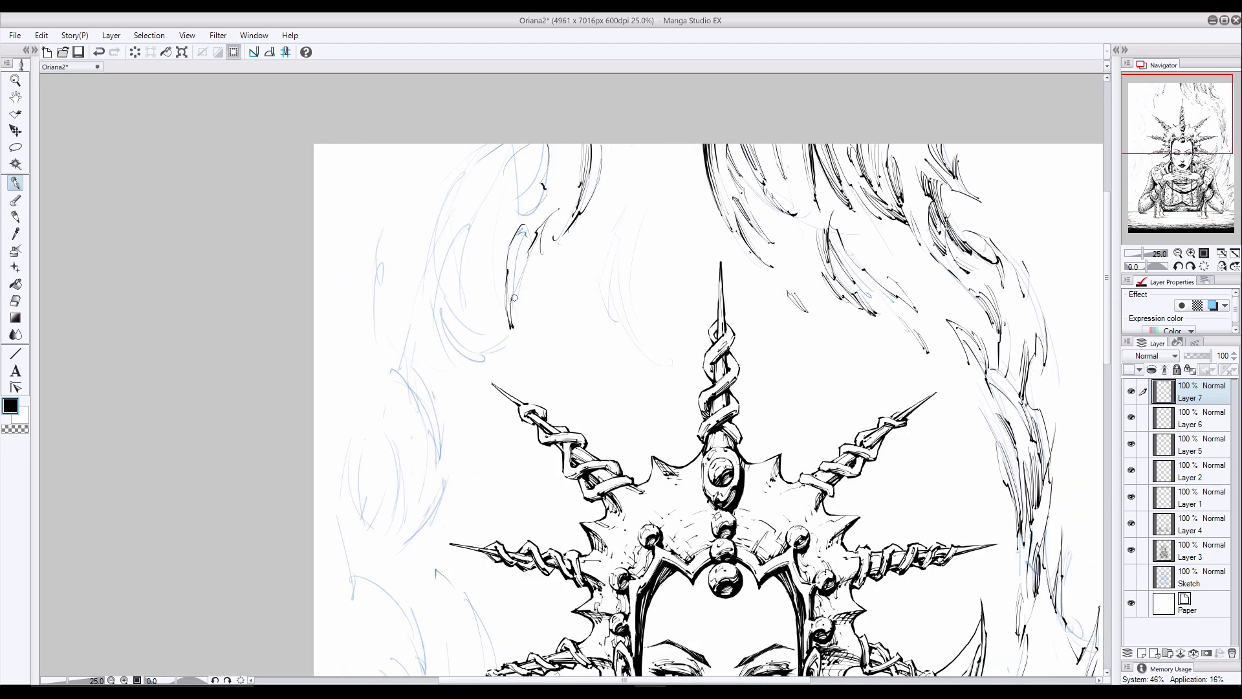
- Ink long curved wisps from the page's top edge down to the left of the crown's central spike, undoing unwanted strokes
left_click_drag(518, 232, 534, 225)
key("ctrl+z")
left_click_drag(612, 169, 601, 190)
mouse_move(646, 171)
left_mouse_down()
mouse_move(611, 239)
mouse_move(615, 302)
left_mouse_up()
mouse_move(678, 145)
left_mouse_down()
mouse_move(625, 273)
mouse_move(624, 317)
mouse_move(675, 381)
left_mouse_up()
left_click_drag(633, 299, 650, 353)
left_click_drag(634, 301, 648, 351)
key("ctrl+z")
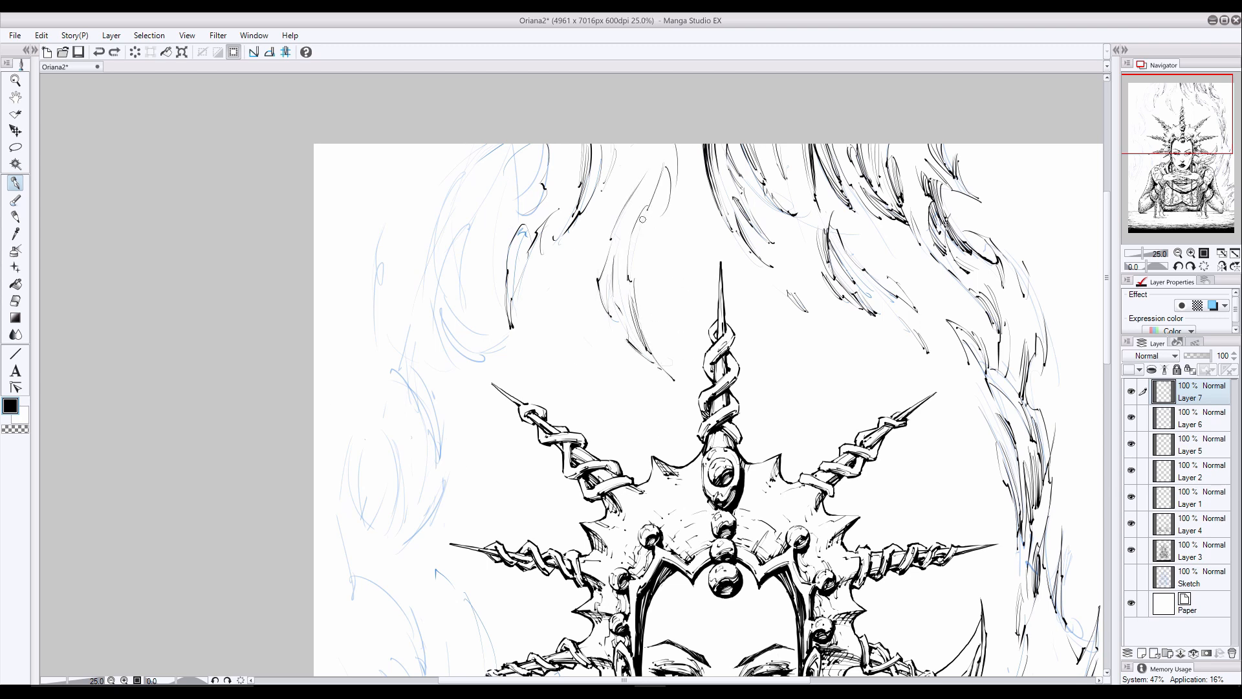
left_click_drag(647, 207, 640, 263)
left_click_drag(644, 226, 643, 268)
- Outline the large curling wisp in the upper-left background, following the blue sketch to its hooked lower tip
left_click_drag(510, 144, 466, 168)
mouse_move(510, 145)
left_mouse_down()
mouse_move(431, 214)
mouse_move(428, 274)
left_mouse_up()
left_click_drag(428, 274, 450, 351)
left_click_drag(434, 299, 451, 351)
left_click_drag(447, 330, 484, 356)
left_click_drag(499, 345, 484, 357)
mouse_move(438, 256)
left_mouse_down()
mouse_move(444, 298)
mouse_move(480, 336)
left_mouse_up()
left_click_drag(503, 340, 476, 335)
- Add curved accent strokes inside the large curling wisp in the upper-left background
left_click_drag(477, 212, 441, 284)
mouse_move(463, 219)
left_mouse_down()
mouse_move(437, 262)
mouse_move(459, 260)
left_mouse_up()
left_click_drag(455, 259, 464, 320)
left_click_drag(461, 226, 447, 265)
left_click_drag(448, 254, 464, 331)
left_click_drag(474, 214, 459, 260)
- Ink the outer wisps down the left background and outline the rounded gap beside the crown's upper-left spikes
left_click_drag(1107, 309, 1108, 340)
left_click_drag(435, 119, 420, 165)
left_click_drag(419, 166, 397, 250)
left_click_drag(374, 174, 392, 246)
left_click_drag(374, 202, 386, 262)
mouse_move(387, 260)
left_mouse_down()
mouse_move(416, 292)
mouse_move(428, 370)
mouse_move(389, 431)
left_mouse_up()
left_click_drag(424, 386, 392, 427)
left_click_drag(350, 364, 388, 432)
left_click_drag(353, 336, 341, 393)
left_click_drag(341, 394, 352, 457)
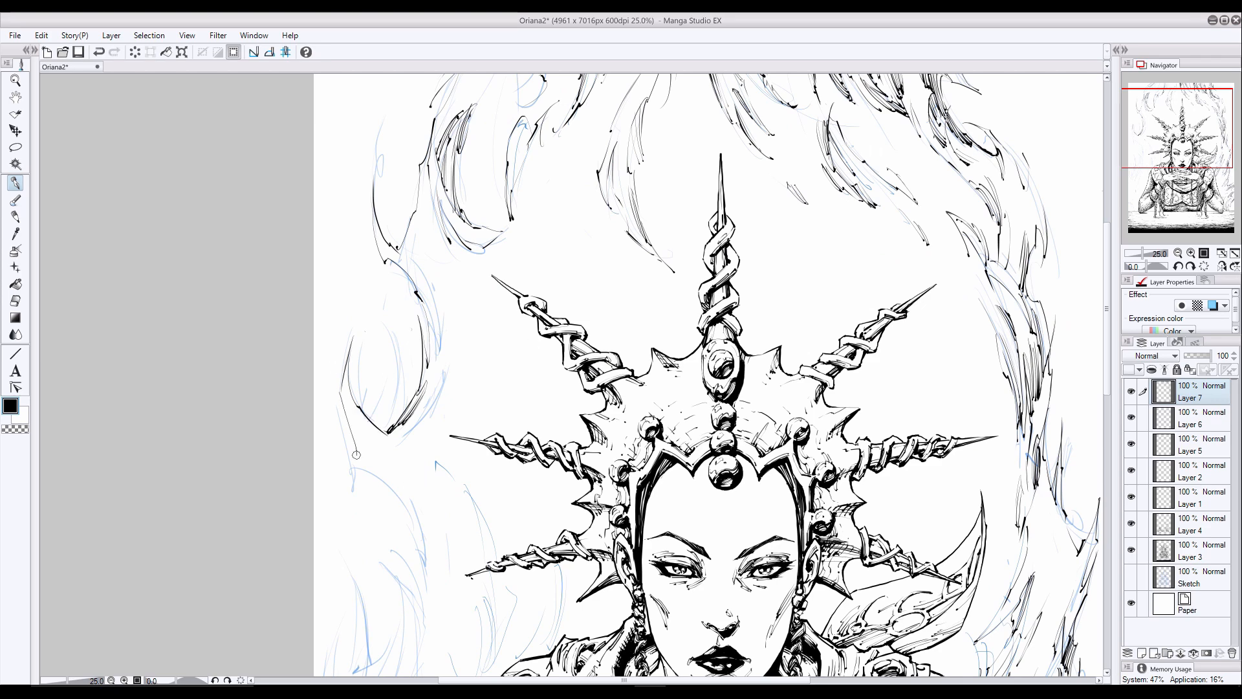
key("ctrl+z")
left_click_drag(341, 395, 351, 449)
- Ink curved strokes for the wisp below the rounded gap on the left, undoing the first attempts
mouse_move(351, 490)
left_mouse_down()
mouse_move(370, 462)
mouse_move(427, 556)
left_mouse_up()
key("ctrl+z")
left_click_drag(1108, 278, 1107, 304)
key("ctrl+z")
key("ctrl+z")
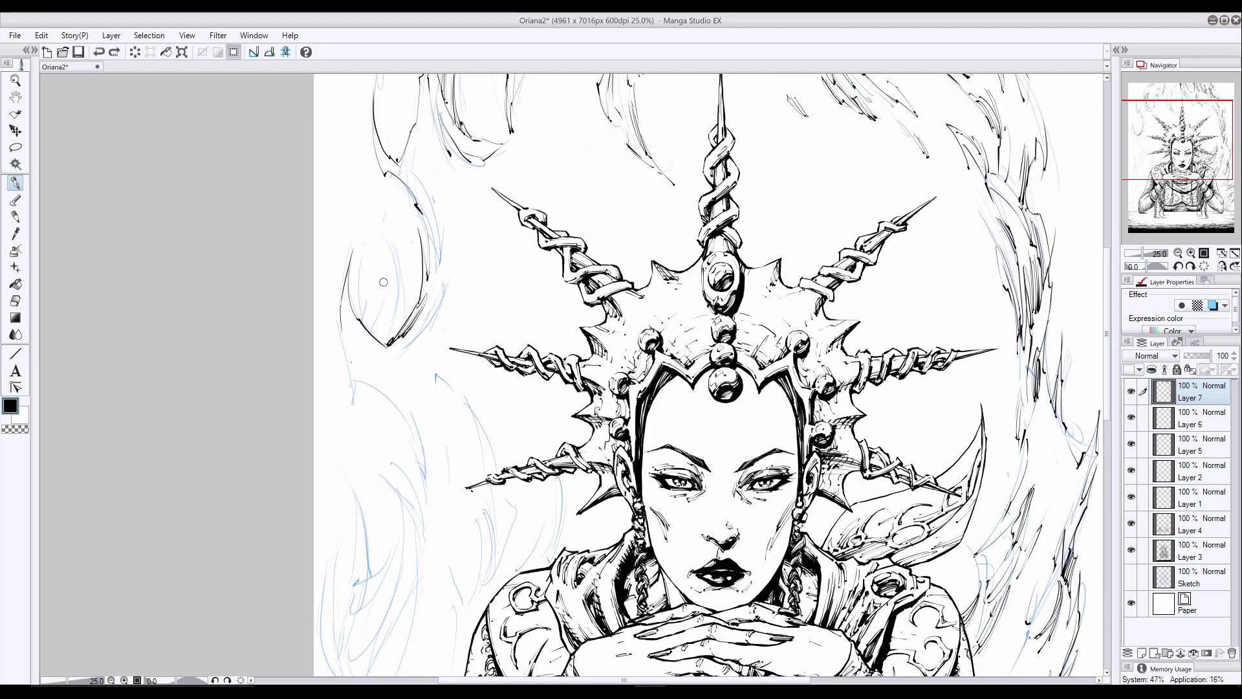
left_click_drag(355, 374, 366, 379)
left_click_drag(386, 389, 416, 461)
left_click_drag(409, 409, 425, 533)
left_click_drag(378, 475, 409, 558)
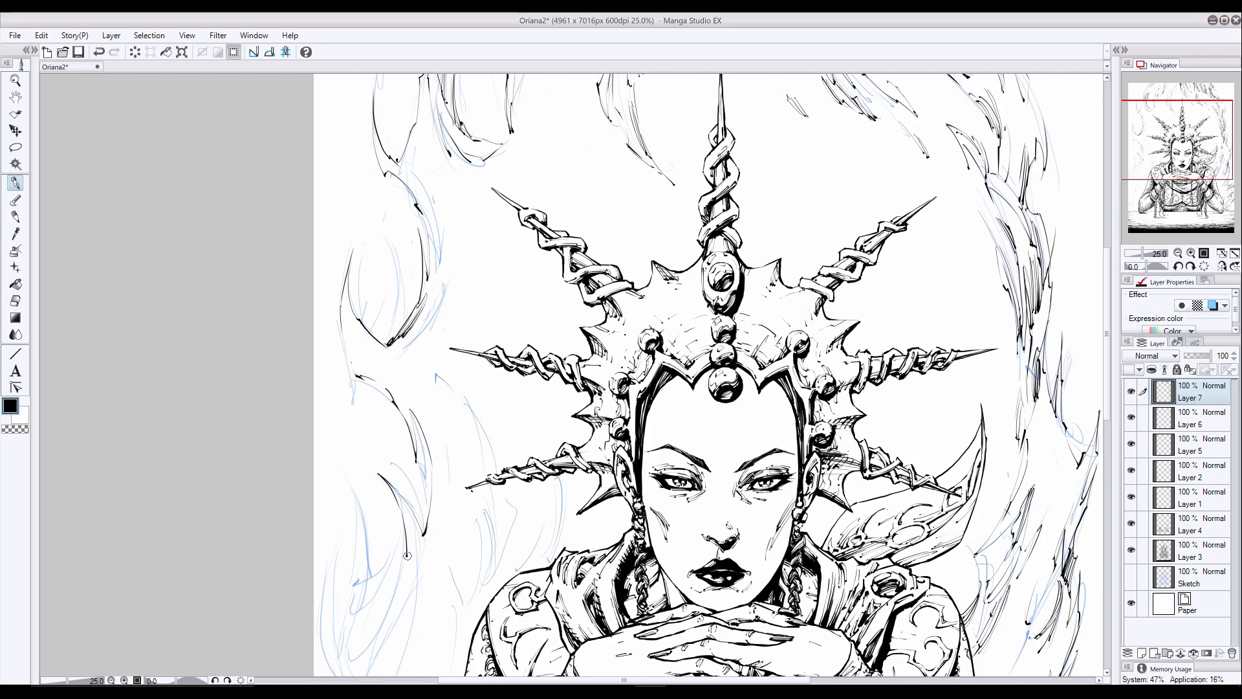
- Ink the long wisps running down beside the left page edge at shoulder height
scroll(401, 452, "down", 5)
mouse_move(338, 244)
left_mouse_down()
mouse_move(375, 360)
mouse_move(346, 425)
mouse_move(353, 311)
left_mouse_up()
left_click_drag(355, 303, 330, 402)
mouse_move(334, 340)
left_mouse_down()
mouse_move(320, 414)
mouse_move(350, 484)
left_mouse_up()
left_click_drag(334, 424, 381, 533)
left_click_drag(350, 487, 352, 537)
- Ink the lower-left wisps beside the left-hand arm, continuing them down to the table edge
scroll(390, 425, "down", 3)
left_click_drag(351, 410, 376, 460)
mouse_move(375, 462)
left_mouse_down()
mouse_move(358, 494)
mouse_move(358, 568)
left_mouse_up()
left_click_drag(376, 460, 397, 486)
left_click_drag(356, 356, 378, 406)
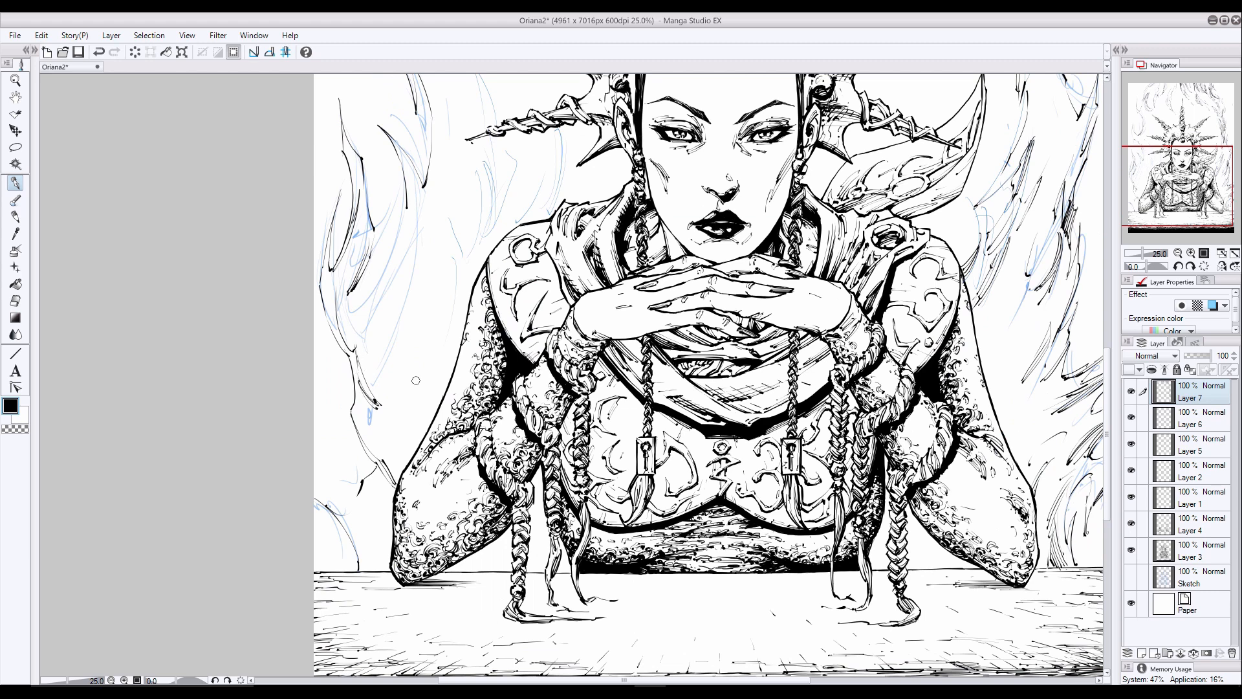
left_click_drag(354, 230, 330, 352)
left_click_drag(333, 289, 331, 336)
left_click_drag(350, 327, 389, 408)
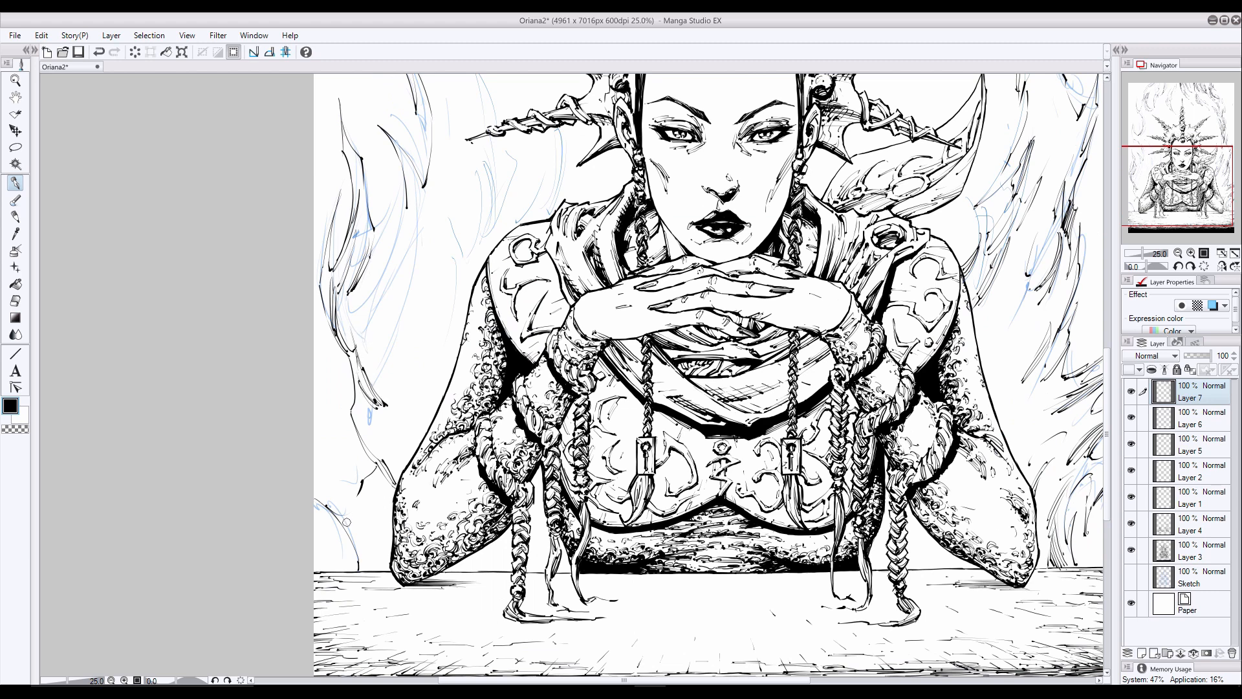
mouse_move(378, 499)
left_mouse_down()
mouse_move(391, 551)
mouse_move(350, 568)
left_mouse_up()
- Ink the wisps running from below the crown's left-hand spikes toward the left-hand shoulder, undoing the last stroke
scroll(283, 374, "up", 5)
mouse_move(436, 343)
left_mouse_down()
mouse_move(473, 379)
mouse_move(495, 437)
mouse_move(428, 375)
mouse_move(429, 395)
left_mouse_up()
scroll(604, 425, "down", 3)
left_click_drag(472, 330, 483, 336)
mouse_move(475, 331)
left_mouse_down()
mouse_move(483, 357)
mouse_move(461, 425)
left_mouse_up()
left_click_drag(451, 427, 443, 529)
left_click_drag(475, 322, 495, 386)
left_click_drag(496, 310, 496, 379)
left_click_drag(499, 336, 497, 383)
key("ctrl+z")
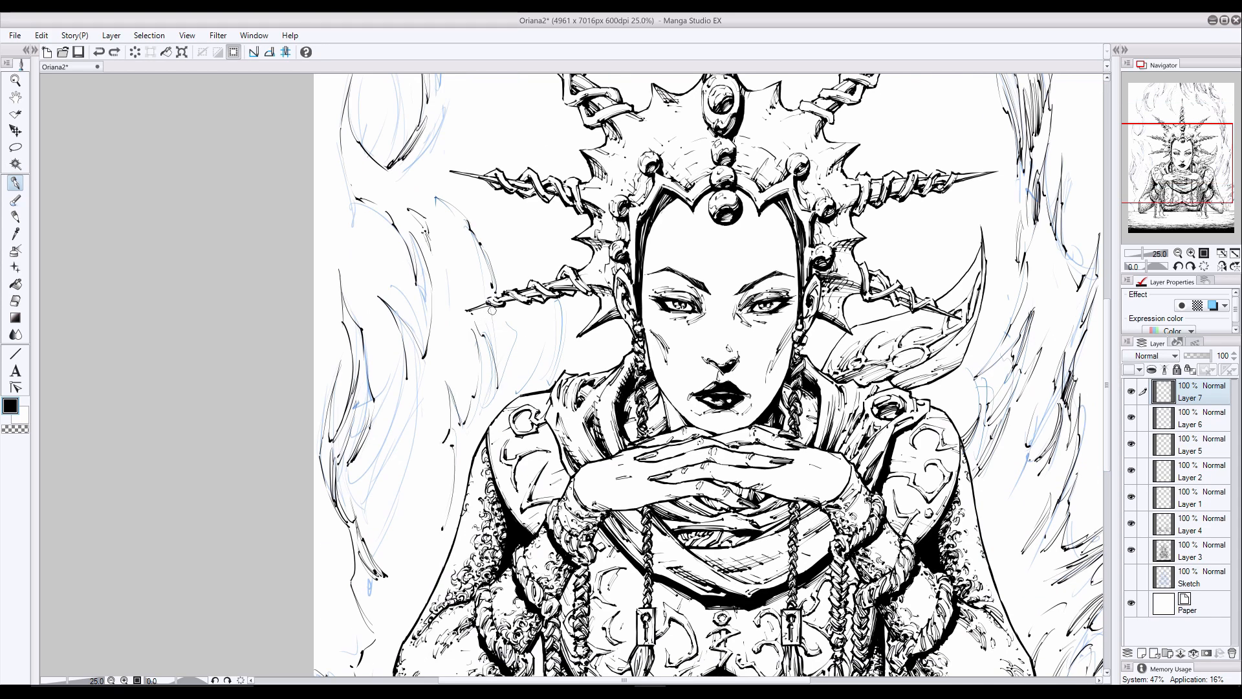
- Add curved wisp strokes between the crown's lowest left-hand spike and the left-hand shoulder, undoing the unwanted one
left_click_drag(494, 306, 496, 388)
left_click_drag(497, 320, 496, 362)
left_click_drag(566, 302, 546, 392)
left_click_drag(549, 304, 536, 363)
left_click_drag(552, 322, 515, 396)
left_click_drag(556, 348, 531, 390)
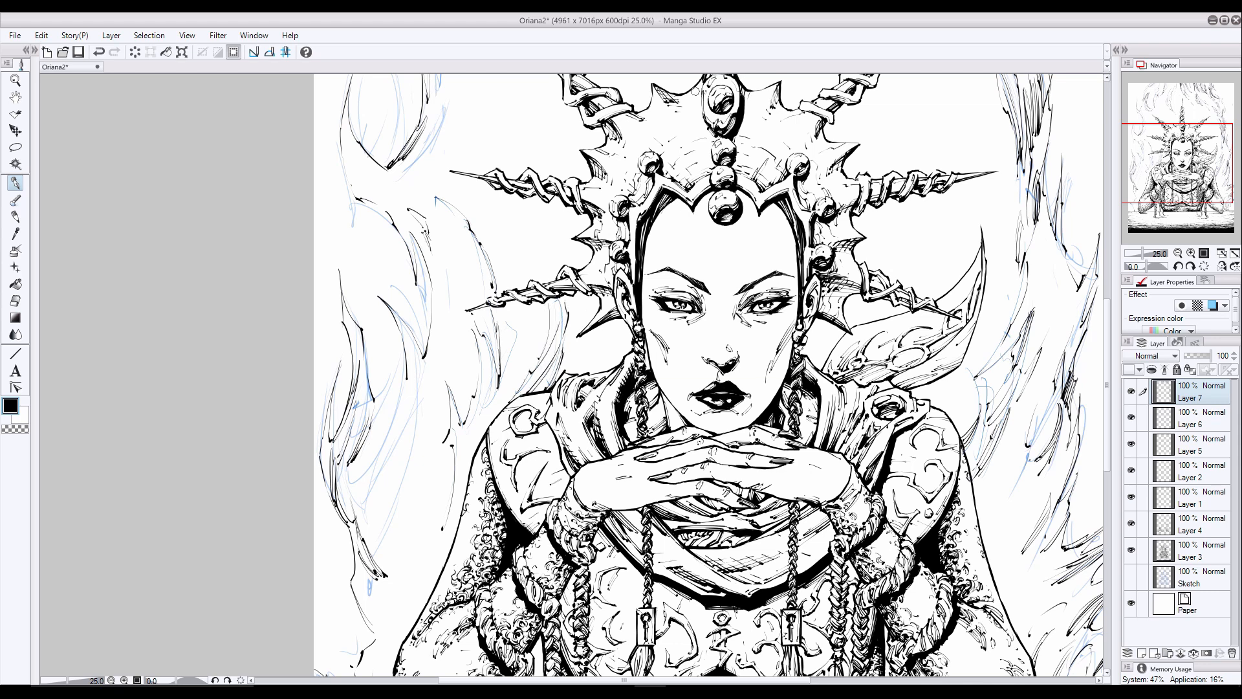
key("ctrl+z")
left_click_drag(599, 342, 603, 369)
- Thicken the left-hand wisps with hatching and accent strokes along their tips and upper edge, undoing the unwanted stroke
left_click_drag(405, 355, 372, 442)
left_click_drag(395, 396, 372, 443)
mouse_move(382, 372)
left_mouse_down()
mouse_move(387, 417)
mouse_move(390, 406)
left_mouse_up()
left_click_drag(396, 375, 386, 418)
key("ctrl+z")
mouse_move(412, 239)
left_mouse_down()
mouse_move(425, 197)
mouse_move(412, 307)
mouse_move(422, 351)
left_mouse_up()
mouse_move(412, 233)
left_mouse_down()
mouse_move(427, 304)
mouse_move(471, 395)
left_mouse_up()
mouse_move(469, 324)
left_mouse_down()
mouse_move(483, 374)
mouse_move(499, 369)
left_mouse_up()
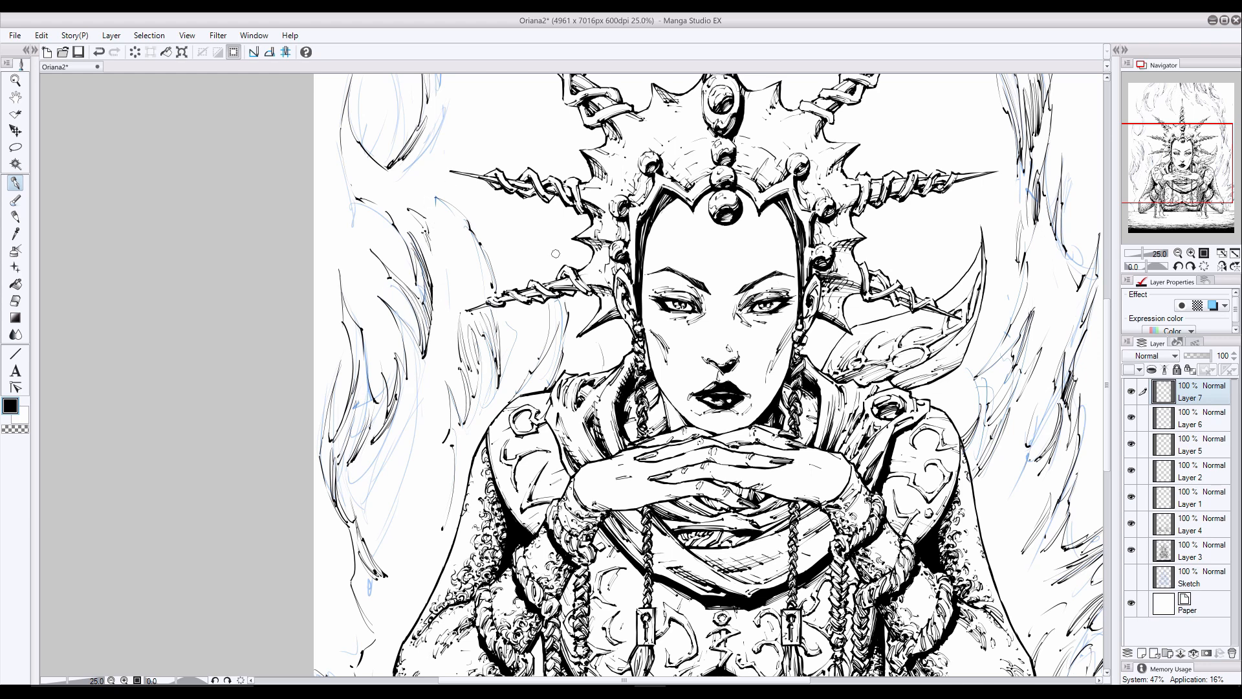
left_click_drag(344, 197, 382, 218)
left_click_drag(349, 198, 392, 223)
- Add a new layer above Sketch and block in black along the left page edge with Layer 6 hidden
left_click(1192, 578)
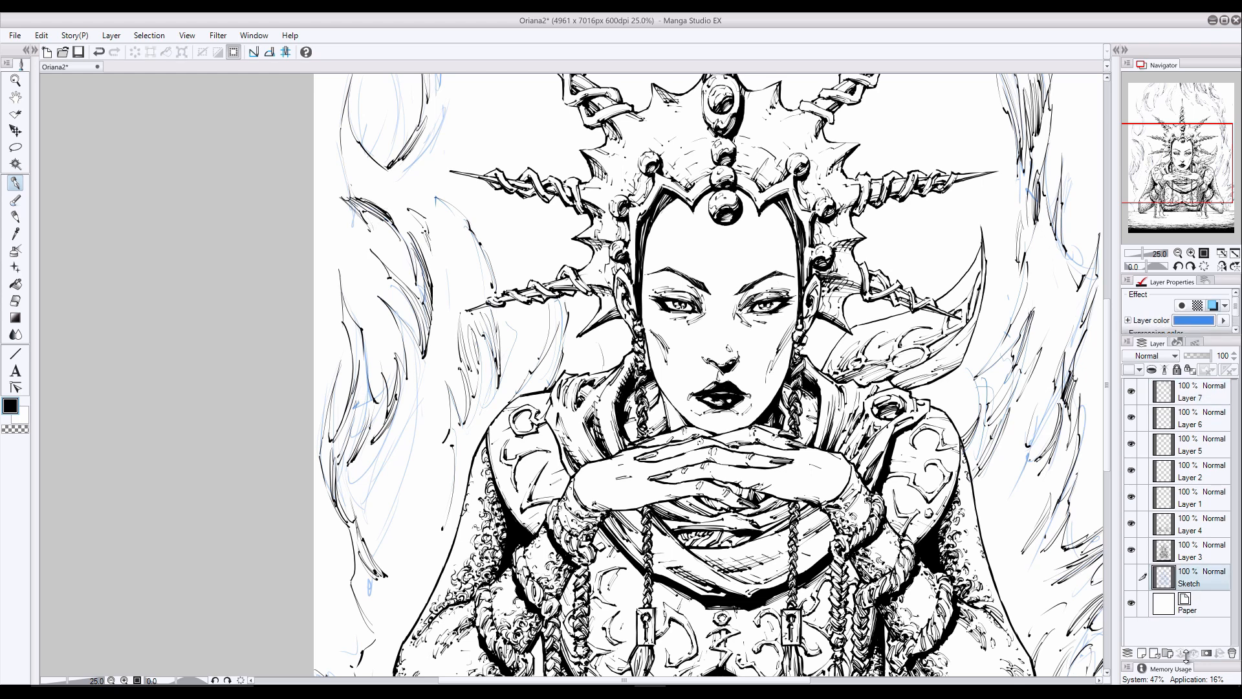
left_click(1142, 653)
left_click_drag(320, 291, 317, 403)
left_click_drag(319, 260, 317, 451)
left_click(1131, 417)
left_click_drag(325, 409, 323, 489)
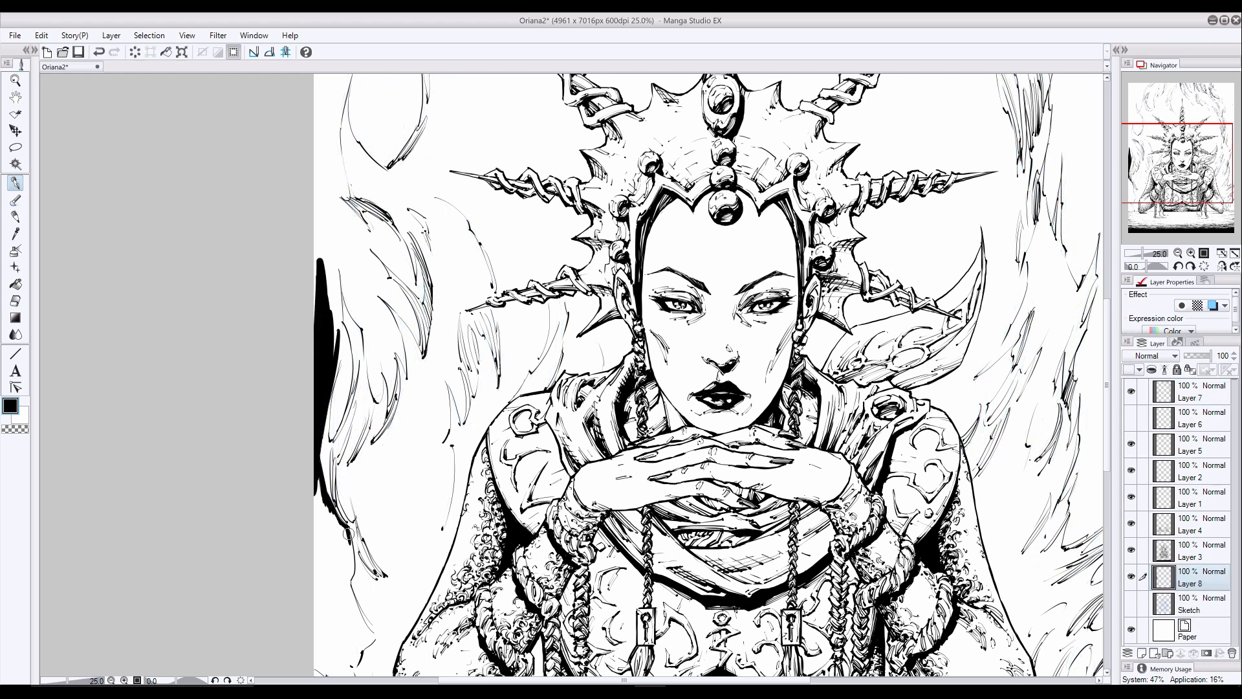
- Fill the lower-left background black outside the wisps, down to the table edge
mouse_move(348, 534)
left_mouse_down()
mouse_move(329, 506)
mouse_move(353, 582)
left_mouse_up()
mouse_move(318, 486)
left_mouse_down()
mouse_move(343, 533)
mouse_move(320, 611)
left_mouse_up()
left_click_drag(351, 569, 318, 622)
scroll(336, 601, "down", 3)
mouse_move(352, 392)
left_mouse_down()
mouse_move(356, 478)
mouse_move(323, 495)
mouse_move(356, 546)
mouse_move(328, 552)
mouse_move(355, 551)
mouse_move(323, 598)
left_mouse_up()
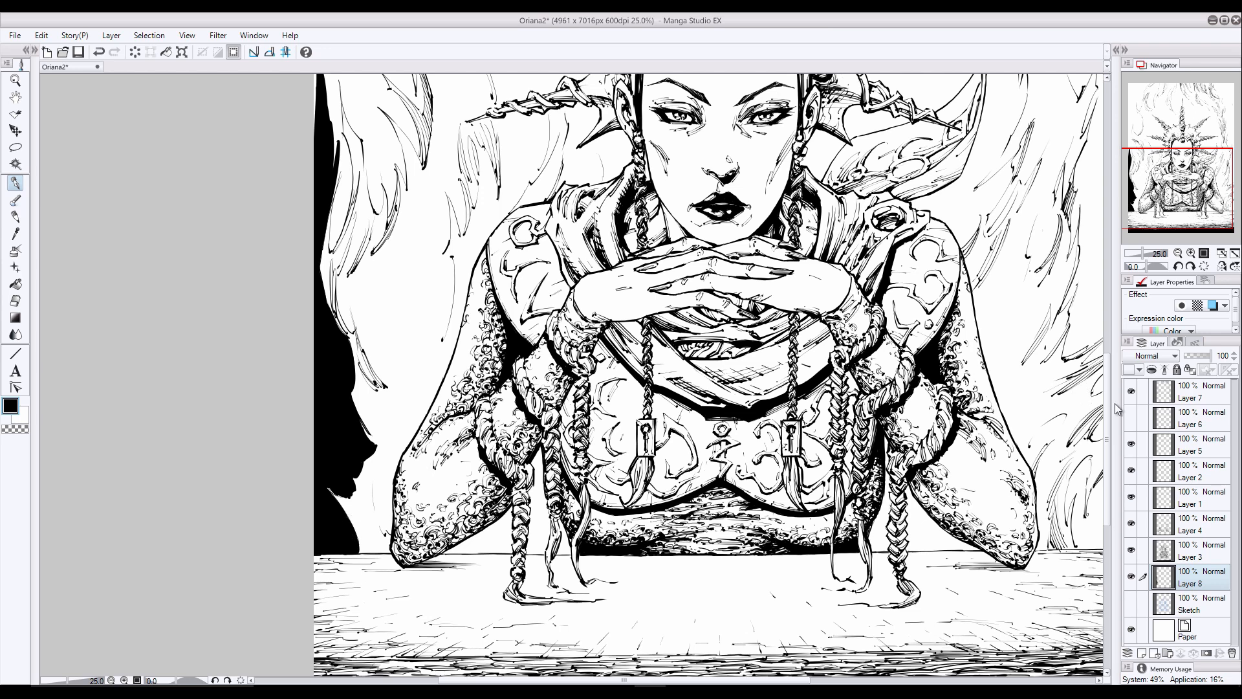
- Extend the black background up the left page edge and into the gaps between the left-hand wisps
left_click_drag(1108, 404, 1108, 319)
left_click_drag(327, 346, 341, 445)
mouse_move(336, 374)
left_mouse_down()
mouse_move(350, 469)
mouse_move(341, 534)
mouse_move(344, 452)
left_mouse_up()
mouse_move(315, 271)
left_mouse_down()
mouse_move(330, 449)
mouse_move(316, 290)
left_mouse_up()
left_click_drag(315, 227, 326, 321)
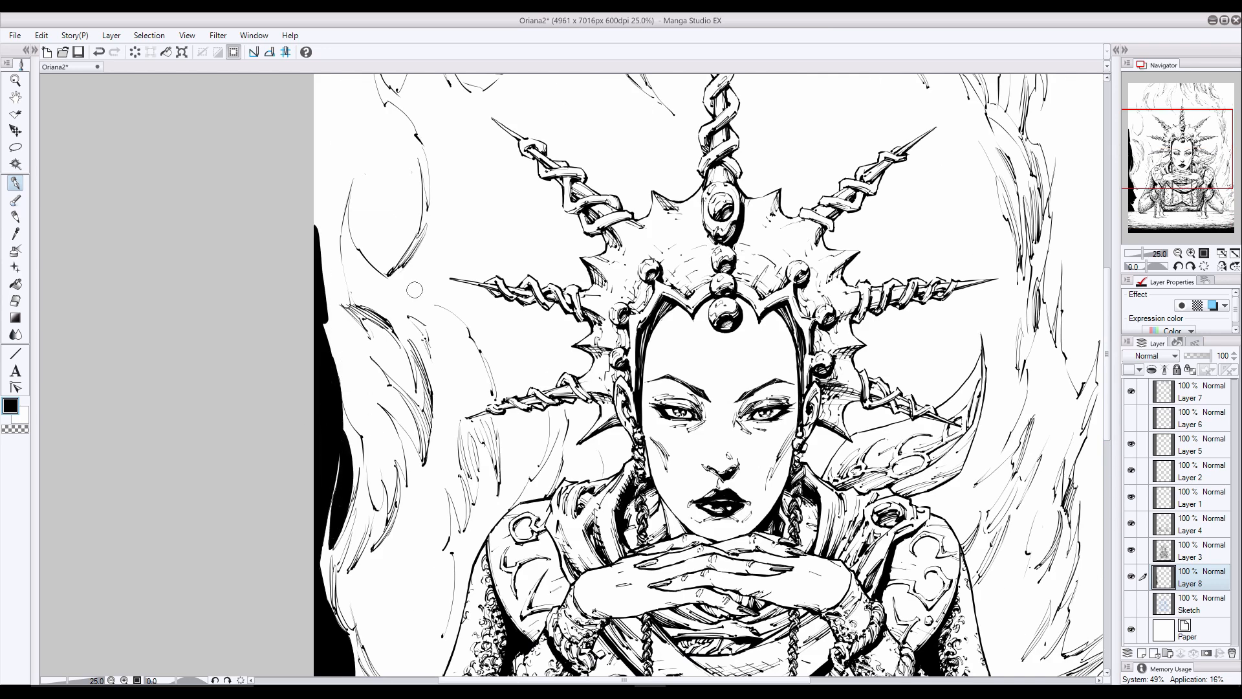
mouse_move(364, 411)
left_mouse_down()
mouse_move(379, 499)
mouse_move(326, 304)
mouse_move(380, 330)
mouse_move(414, 381)
mouse_move(394, 388)
mouse_move(424, 401)
mouse_move(413, 368)
mouse_move(365, 355)
mouse_move(419, 452)
mouse_move(407, 409)
mouse_move(388, 514)
mouse_move(374, 404)
mouse_move(404, 476)
left_mouse_up()
left_click_drag(361, 131, 327, 301)
mouse_move(322, 278)
left_mouse_down()
mouse_move(318, 185)
mouse_move(317, 97)
left_mouse_up()
mouse_move(319, 184)
left_mouse_down()
mouse_move(352, 123)
mouse_move(403, 344)
left_mouse_up()
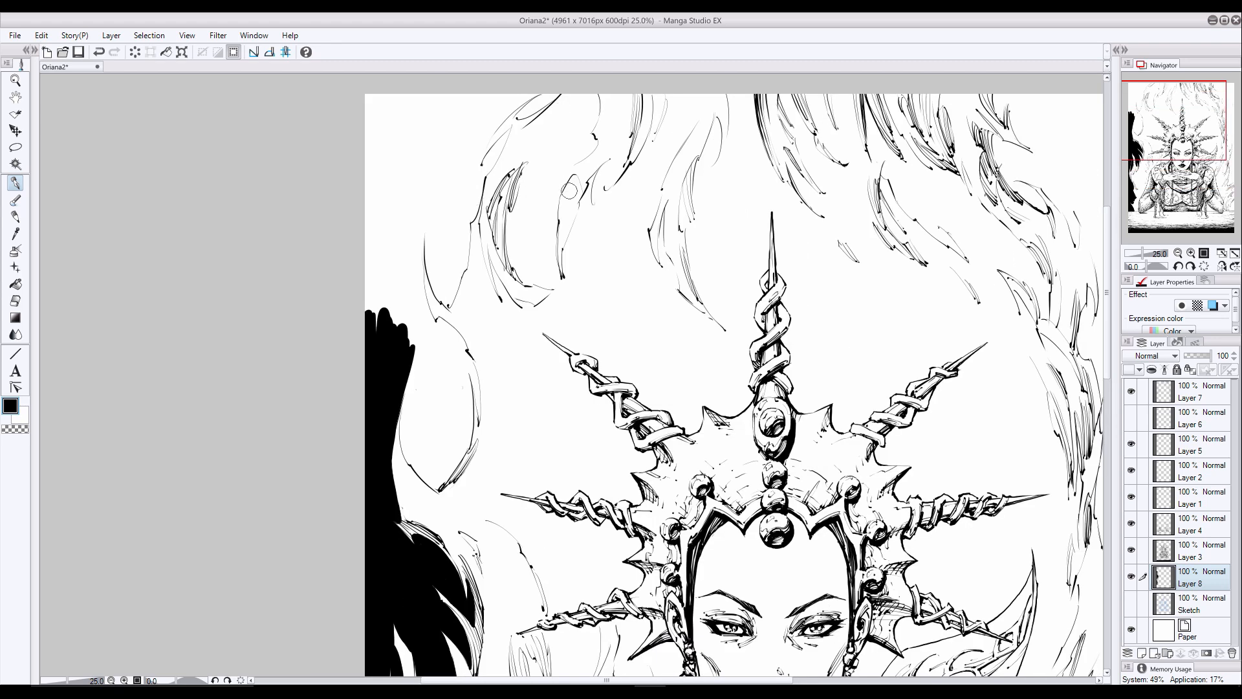
- Fill the upper-left corner, the rounded gap and the narrow opening inside the curling wisps with black
left_click_drag(569, 191, 558, 231)
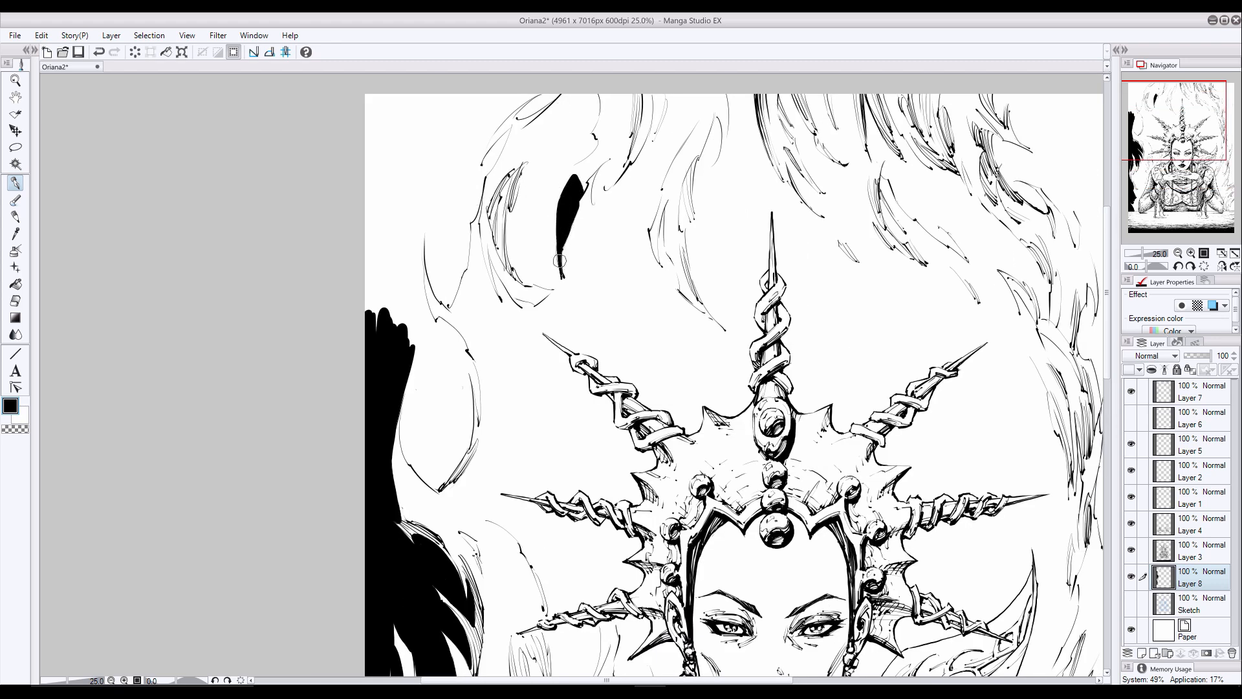
mouse_move(540, 97)
left_mouse_down()
mouse_move(377, 253)
mouse_move(396, 302)
mouse_move(419, 239)
mouse_move(426, 310)
mouse_move(410, 281)
mouse_move(427, 322)
mouse_move(459, 338)
mouse_move(445, 341)
mouse_move(466, 354)
mouse_move(476, 390)
mouse_move(450, 350)
mouse_move(466, 397)
mouse_move(439, 482)
mouse_move(425, 337)
mouse_move(407, 426)
mouse_move(432, 486)
left_mouse_up()
mouse_move(508, 137)
left_mouse_down()
mouse_move(475, 188)
mouse_move(470, 168)
mouse_move(453, 301)
mouse_move(440, 272)
mouse_move(445, 304)
left_mouse_up()
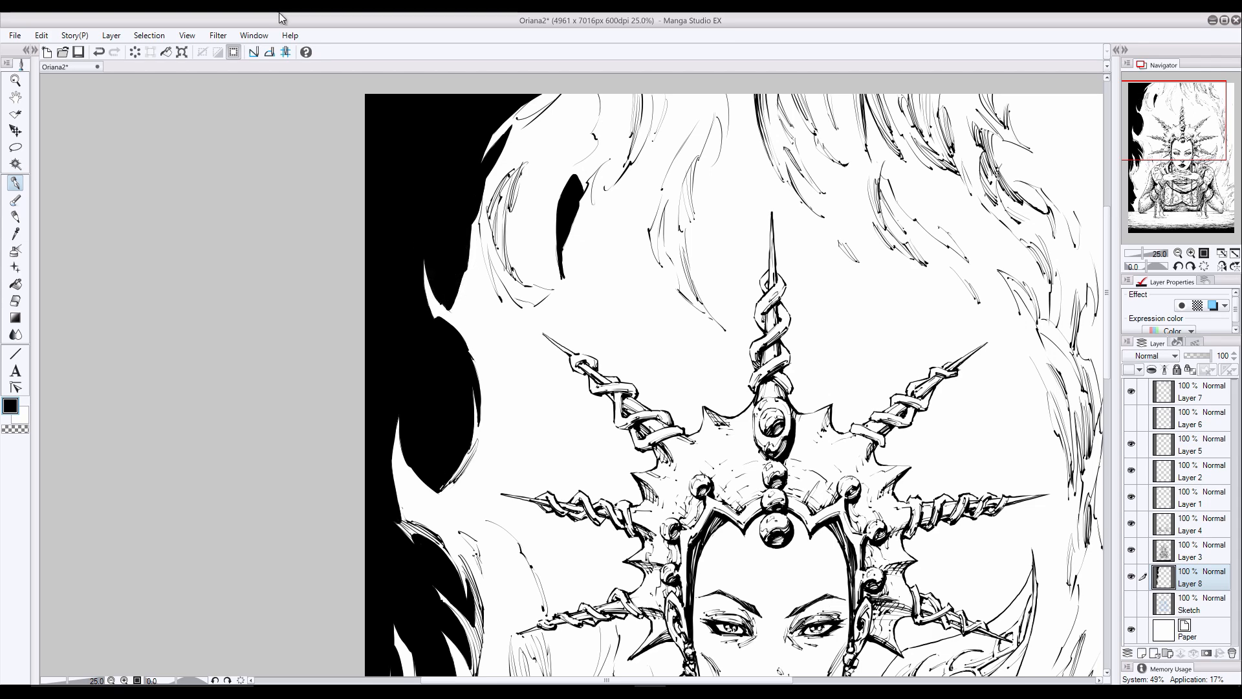
- Fill the upper-right corner of the background black around the wisp tips
mouse_move(1053, 251)
left_mouse_down()
mouse_move(1054, 294)
mouse_move(887, 273)
left_mouse_up()
mouse_move(843, 107)
left_mouse_down()
mouse_move(837, 132)
mouse_move(850, 110)
mouse_move(852, 153)
mouse_move(864, 145)
mouse_move(855, 117)
mouse_move(1008, 209)
mouse_move(968, 165)
mouse_move(938, 297)
mouse_move(993, 282)
left_mouse_up()
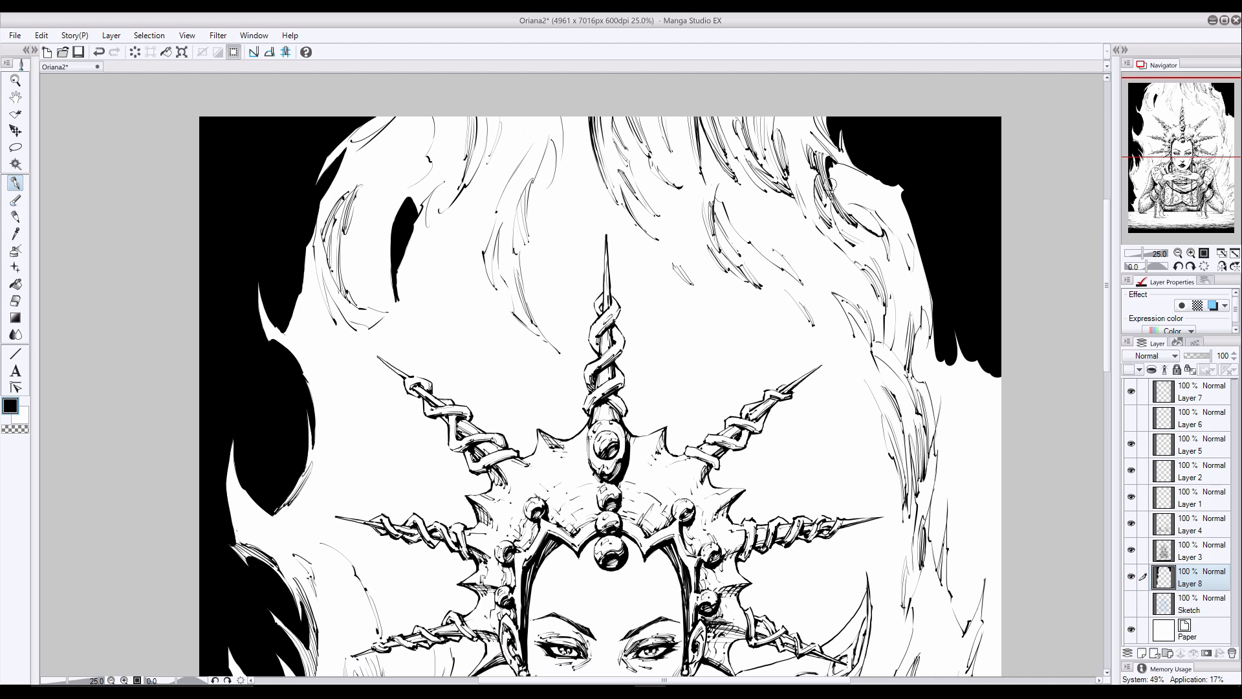
mouse_move(830, 185)
left_mouse_down()
mouse_move(900, 236)
mouse_move(910, 270)
mouse_move(897, 218)
mouse_move(919, 244)
mouse_move(911, 226)
mouse_move(836, 170)
mouse_move(875, 182)
mouse_move(832, 185)
left_mouse_up()
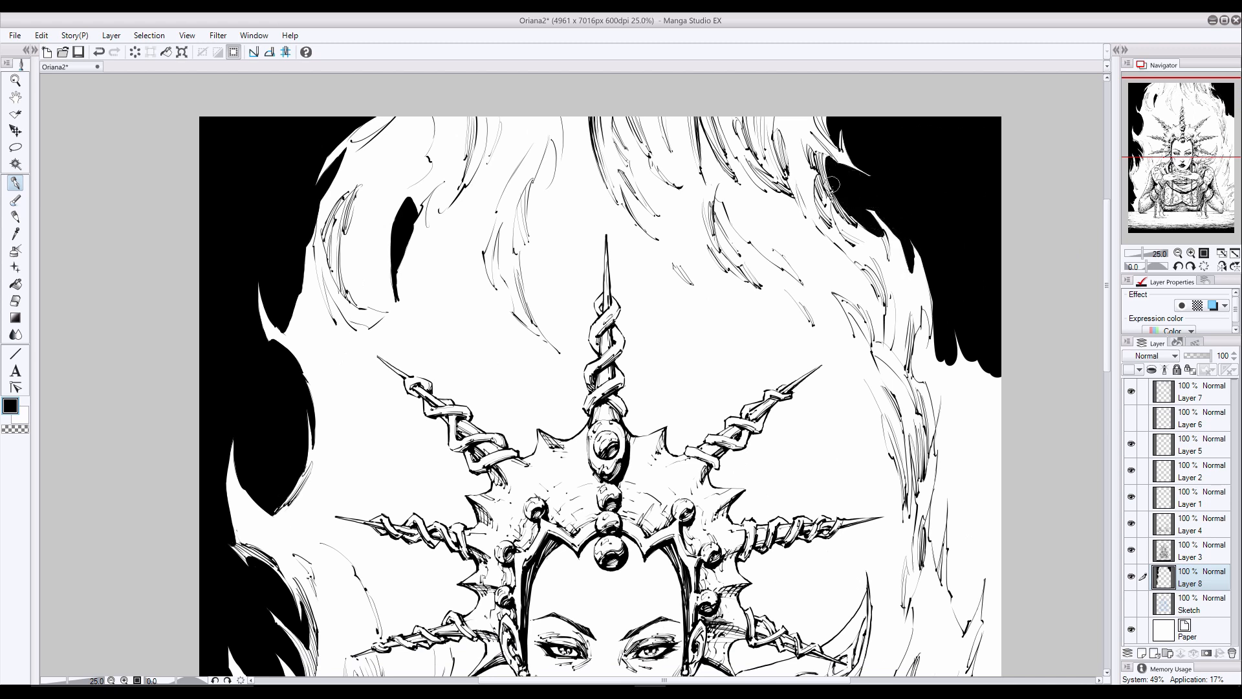
- Fill the background black along the right page edge beside the crown, working around the wisps
mouse_move(932, 285)
left_mouse_down()
mouse_move(916, 377)
mouse_move(921, 350)
left_mouse_up()
left_click_drag(1107, 251, 1107, 279)
left_click_drag(964, 272, 988, 470)
mouse_move(931, 283)
left_mouse_down()
mouse_move(940, 475)
mouse_move(933, 407)
left_mouse_up()
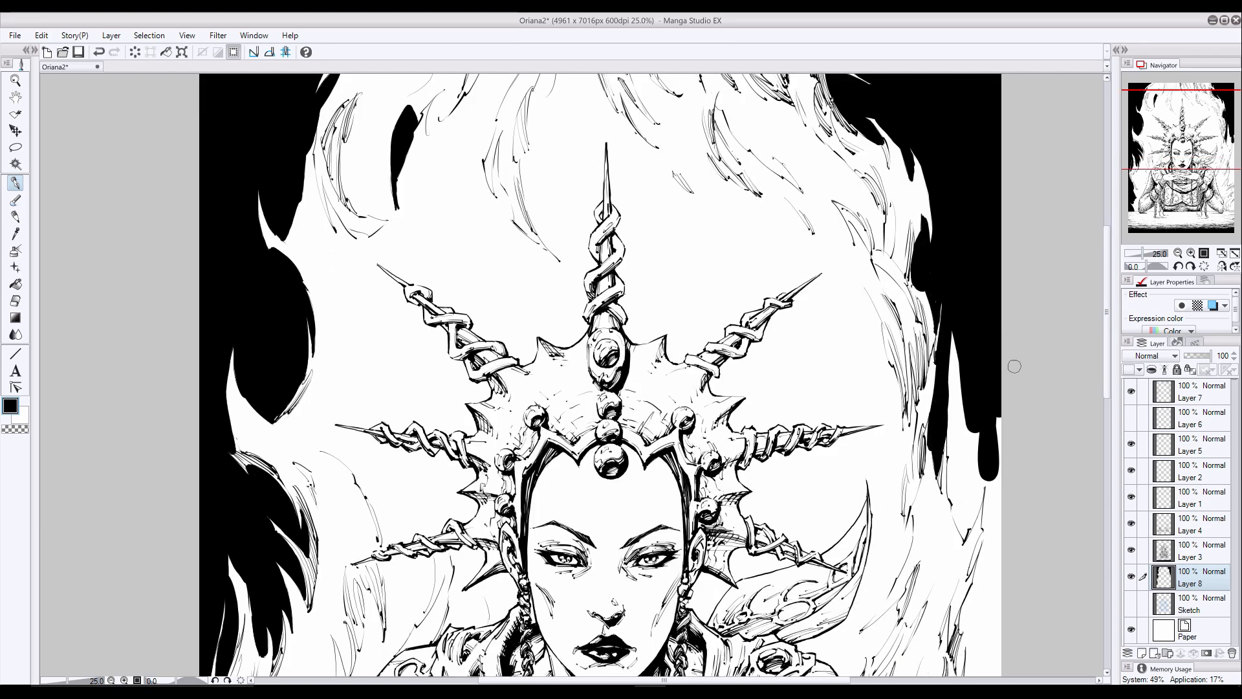
mouse_move(958, 337)
left_mouse_down()
mouse_move(950, 463)
mouse_move(965, 533)
mouse_move(984, 488)
left_mouse_up()
scroll(980, 453, "down", 3)
mouse_move(974, 281)
left_mouse_down()
mouse_move(987, 335)
mouse_move(960, 385)
mouse_move(999, 371)
mouse_move(980, 482)
left_mouse_up()
mouse_move(987, 396)
left_mouse_down()
mouse_move(957, 542)
mouse_move(960, 508)
left_mouse_up()
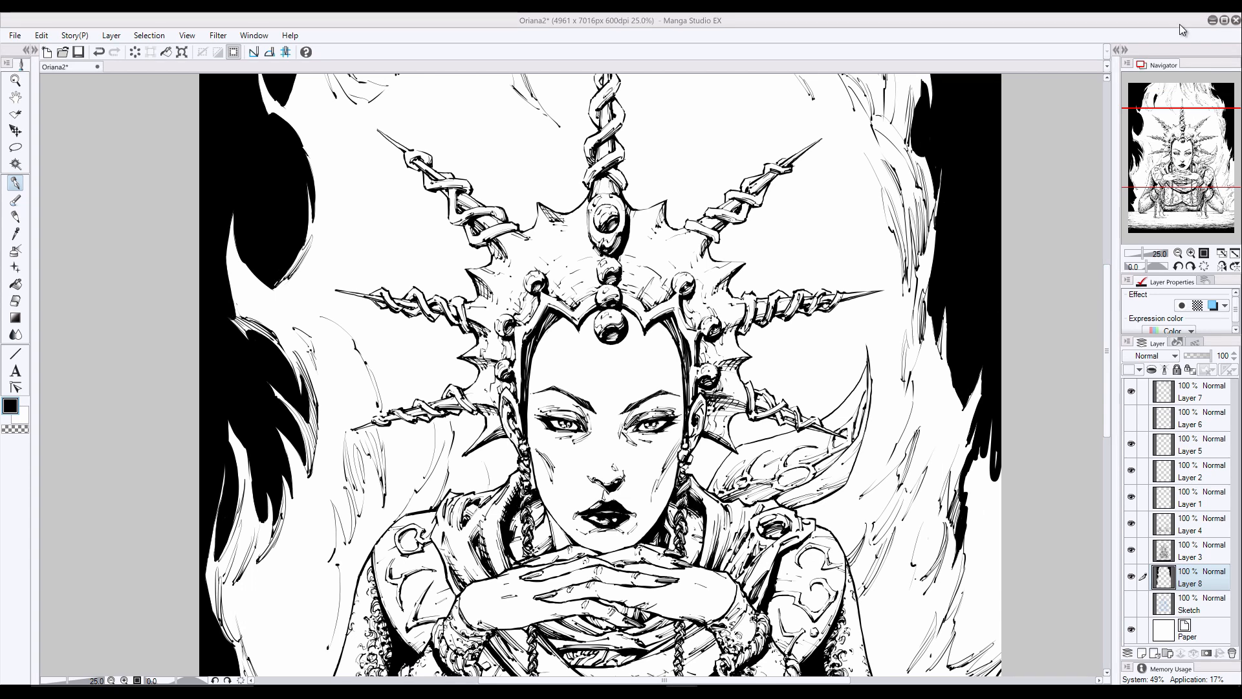
- Continue the black background down the right page edge through the lower wisps to the table
scroll(985, 267, "down", 5)
mouse_move(986, 266)
left_mouse_down()
mouse_move(952, 445)
mouse_move(996, 414)
mouse_move(976, 459)
mouse_move(992, 483)
mouse_move(987, 595)
mouse_move(970, 627)
left_mouse_up()
scroll(970, 621, "down", 2)
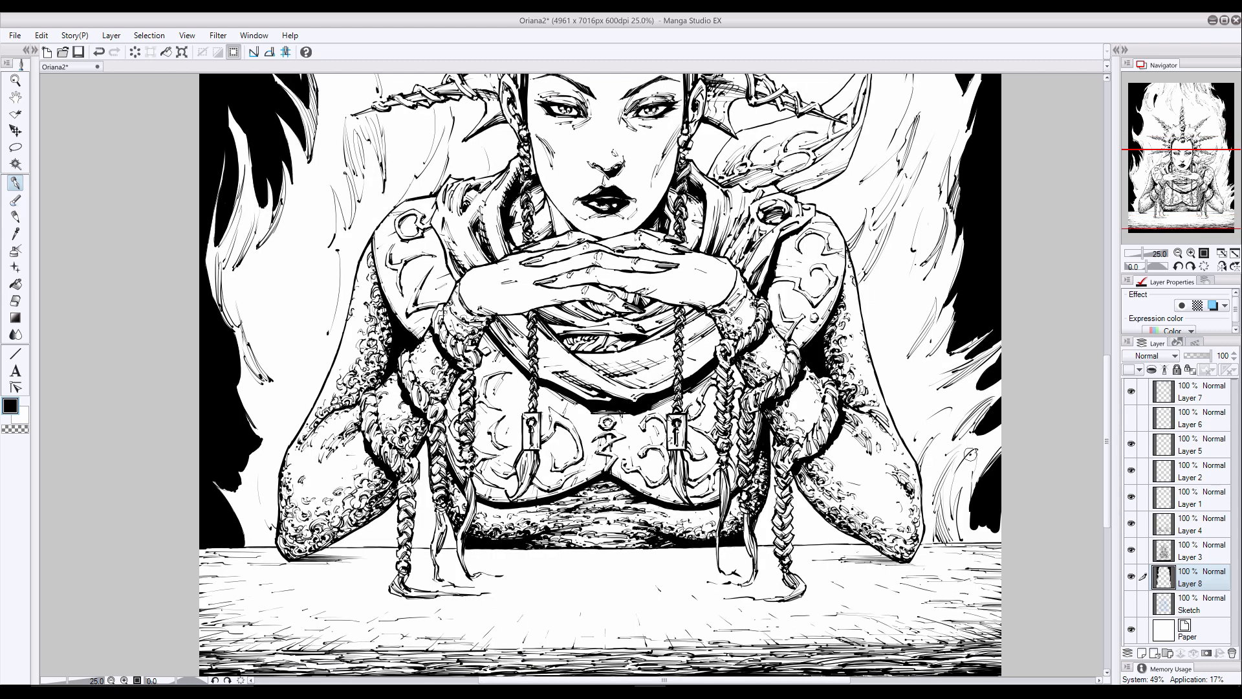
mouse_move(973, 517)
left_mouse_down()
mouse_move(959, 471)
mouse_move(962, 542)
mouse_move(999, 537)
left_mouse_up()
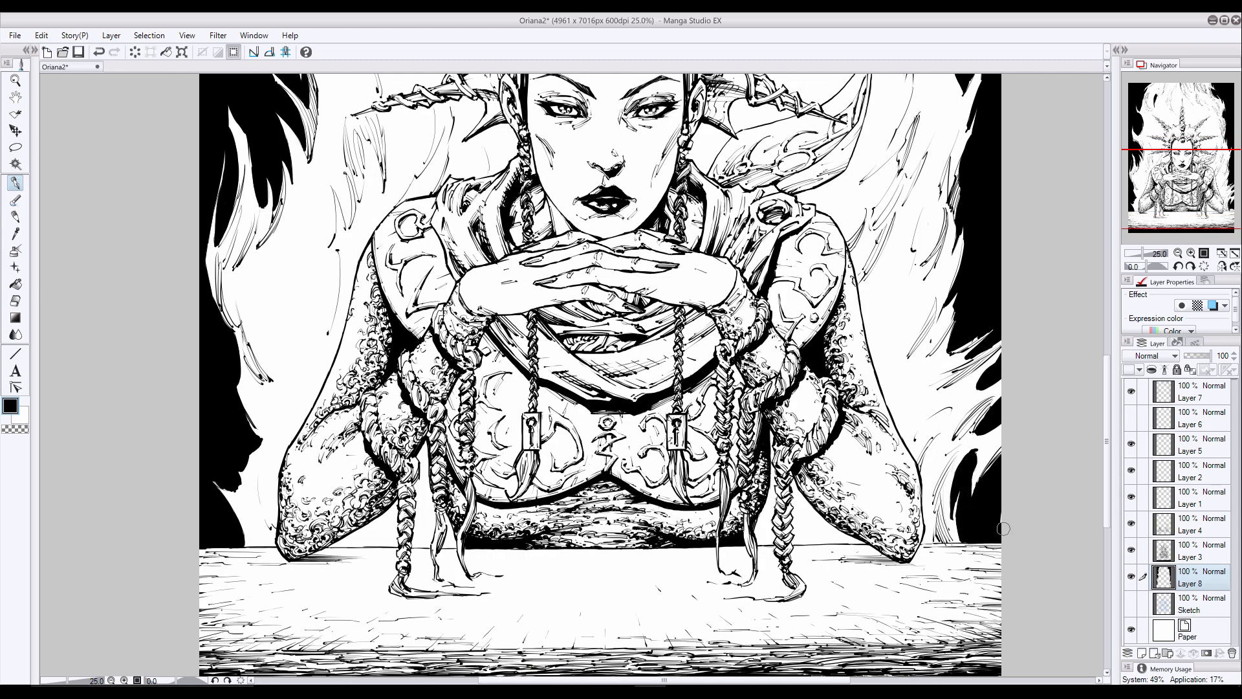
- Add accent strokes on Layer 7 to the lower-right wisps beside the elbow, undoing the unwanted one
left_click(1188, 392)
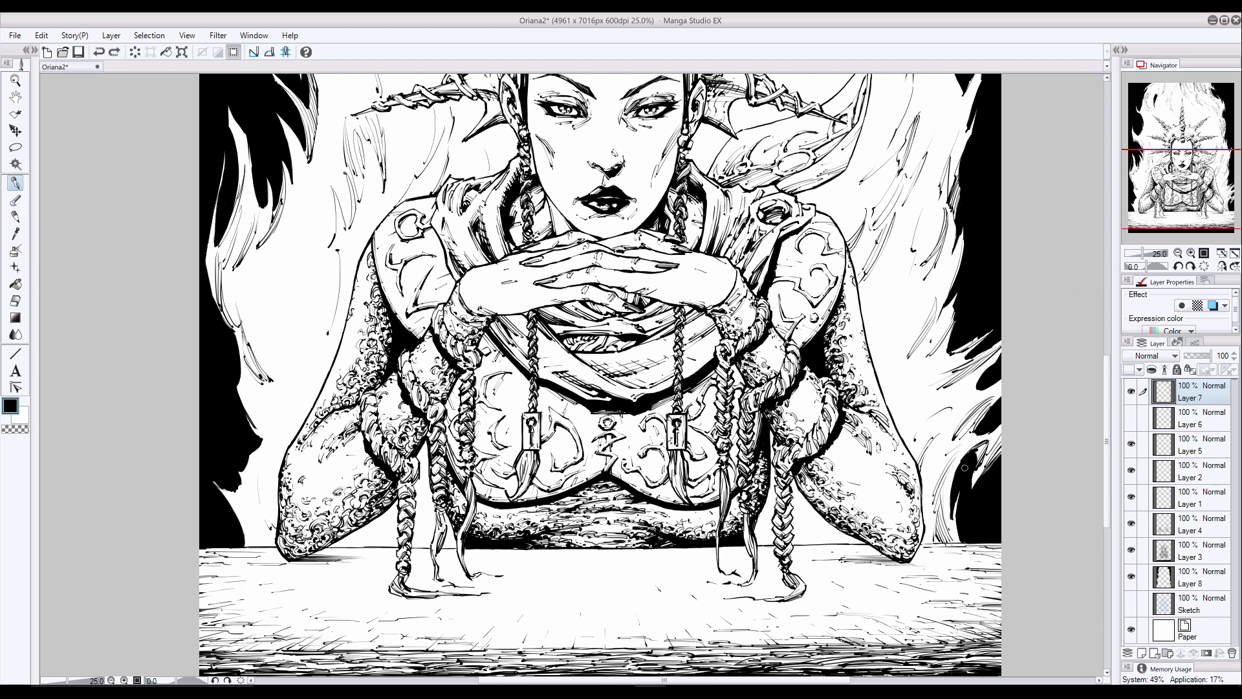
left_click_drag(964, 468, 948, 501)
left_click_drag(945, 409, 902, 441)
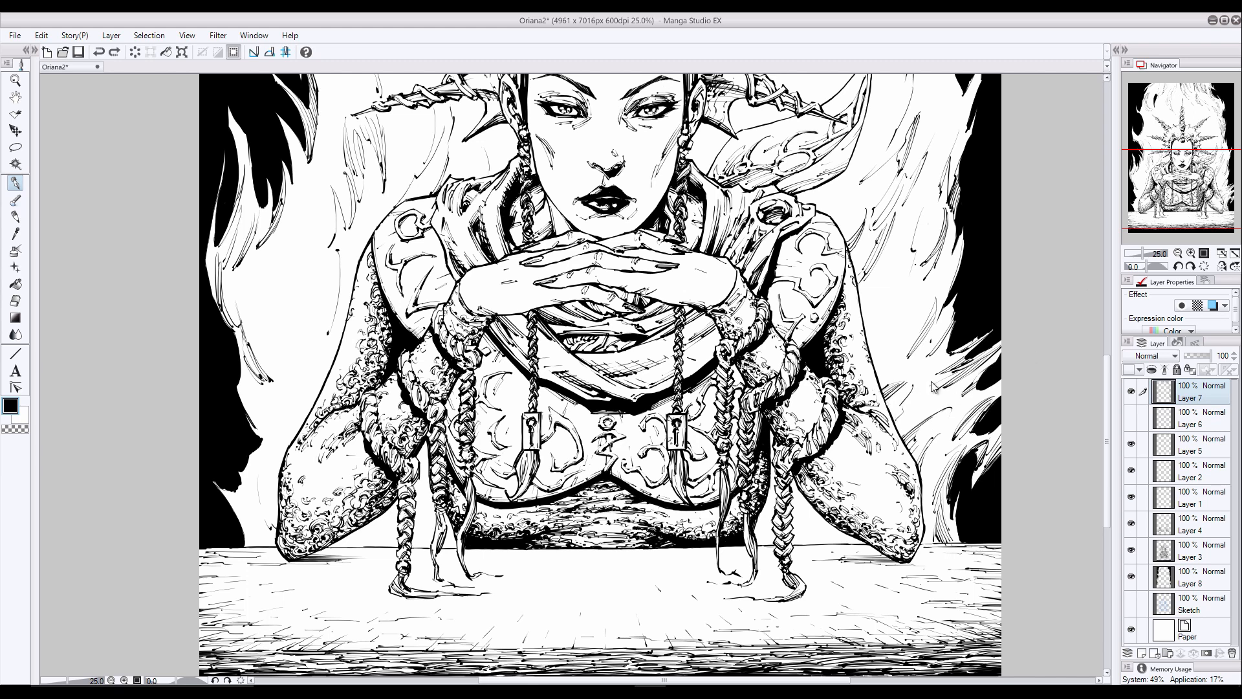
key("ctrl+z")
left_click_drag(950, 354, 917, 369)
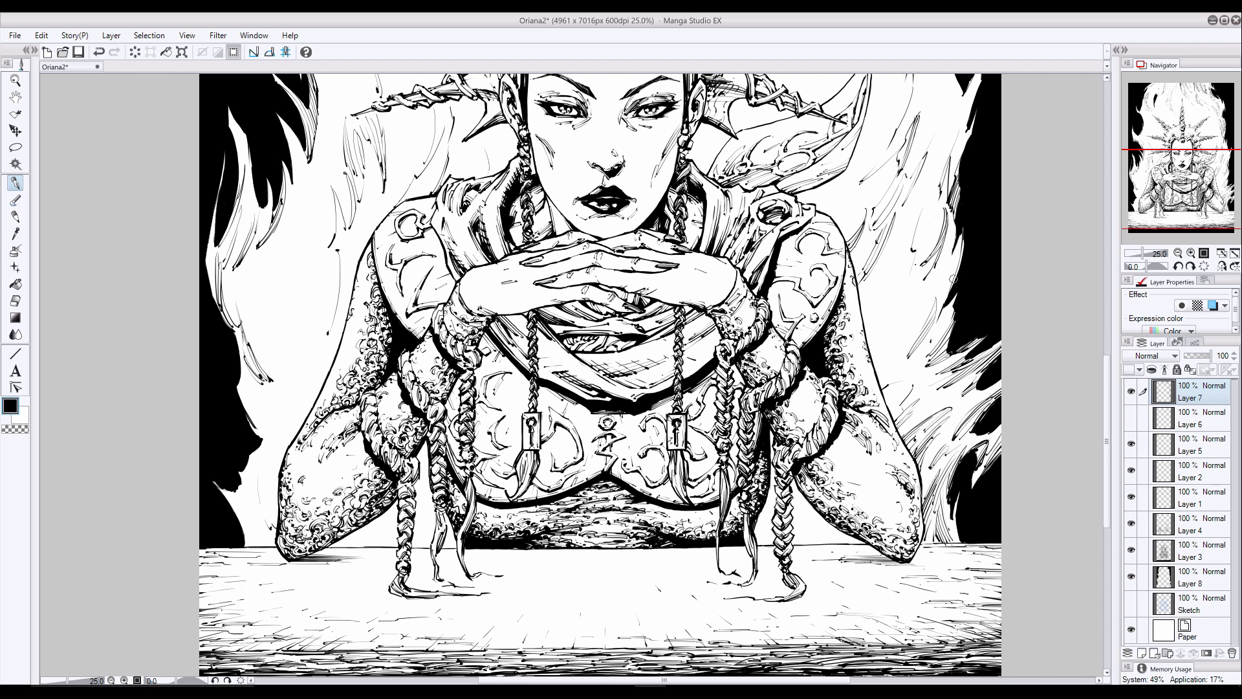
- Draw light wisps into the black background along the right page edge
scroll(1109, 368, "up", 2)
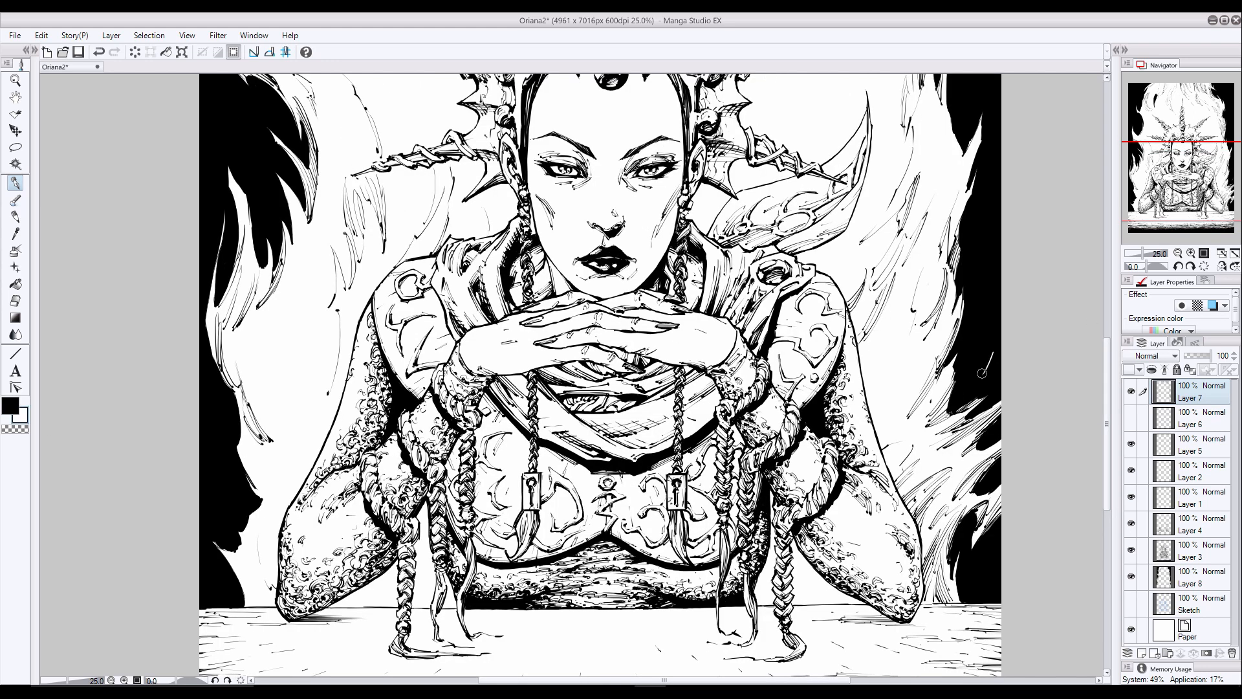
left_click_drag(998, 249, 1001, 205)
key("c")
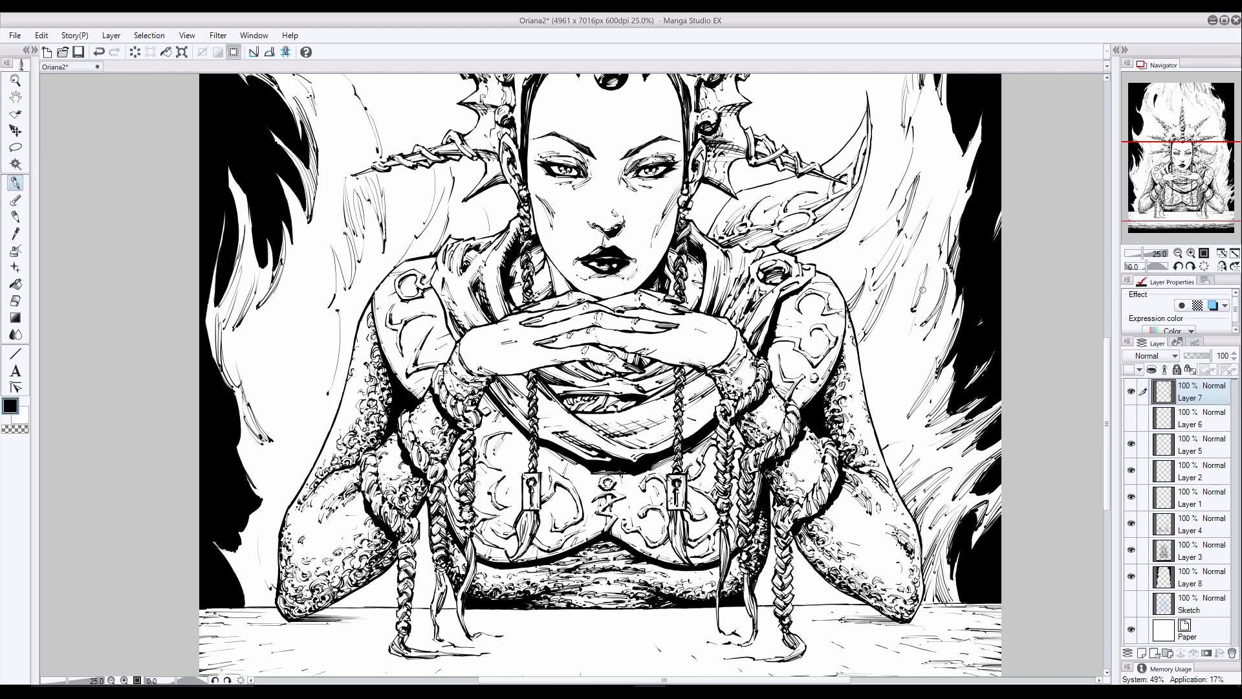
scroll(974, 277, "up", 3)
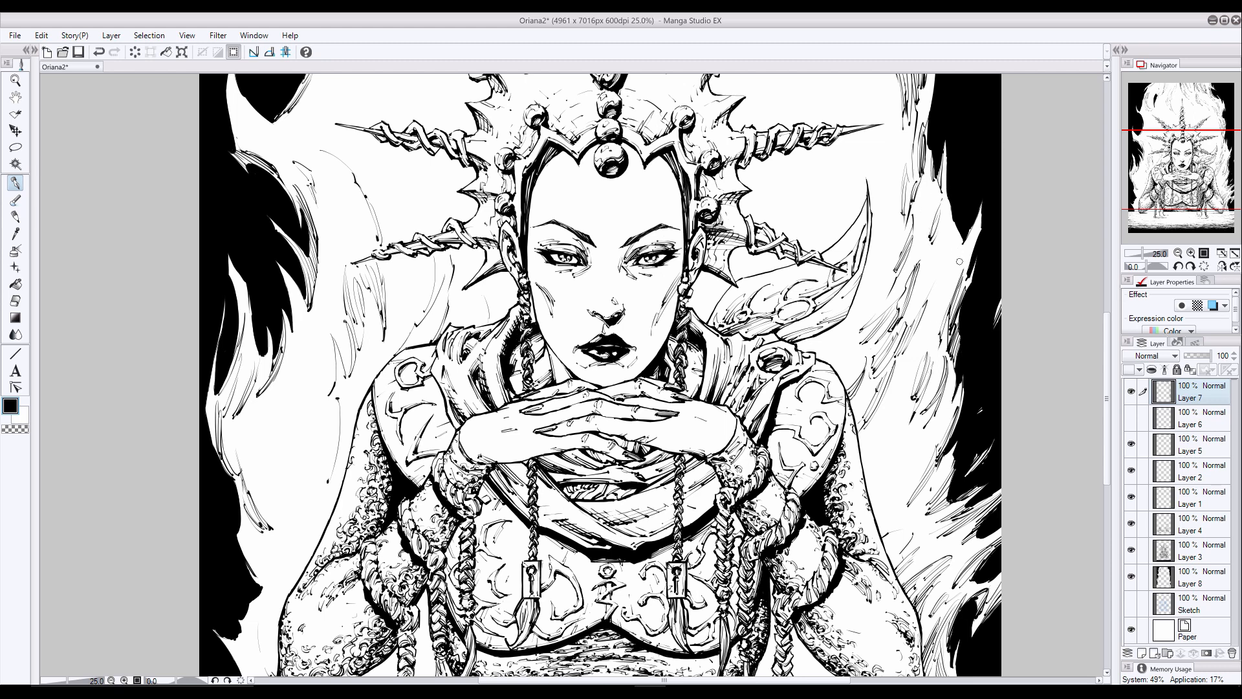
scroll(959, 261, "up", 5)
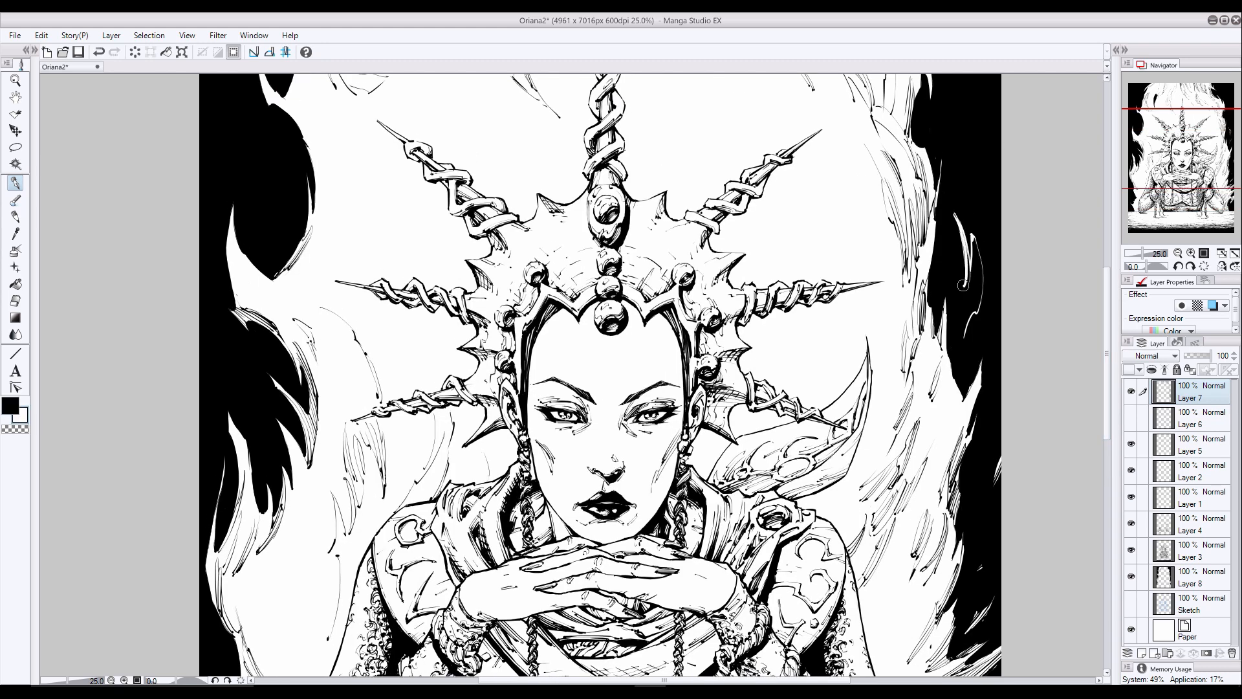
left_click_drag(963, 285, 965, 296)
- Ink black detail strokes inside the light wisp beside the crown's right-hand spikes, redoing one stroke
key("x")
left_click_drag(956, 202, 959, 262)
mouse_move(964, 223)
left_mouse_down()
mouse_move(974, 275)
mouse_move(975, 252)
left_mouse_up()
left_click_drag(973, 237, 982, 290)
key("ctrl+z")
left_click_drag(965, 239, 977, 293)
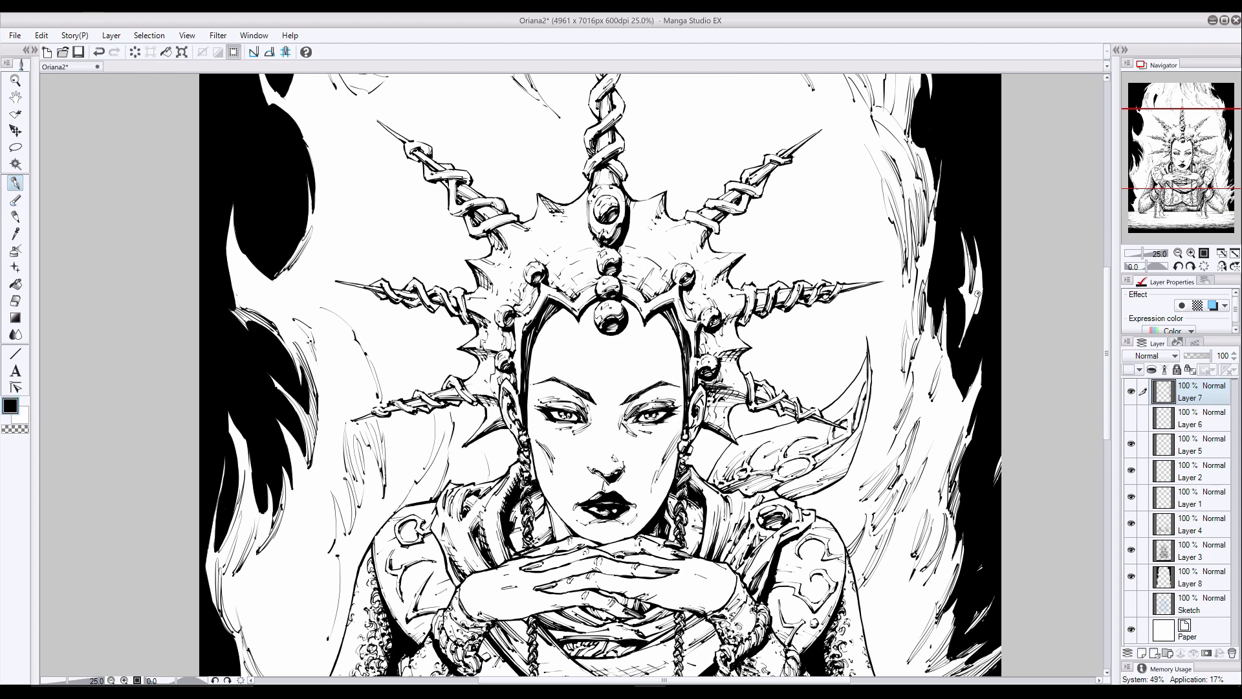
- Add black detail strokes to the wisps beside the crown's right-hand spikes and upper-right edge, undoing the unwanted one
left_click_drag(976, 386, 959, 424)
scroll(1085, 343, "up", 5)
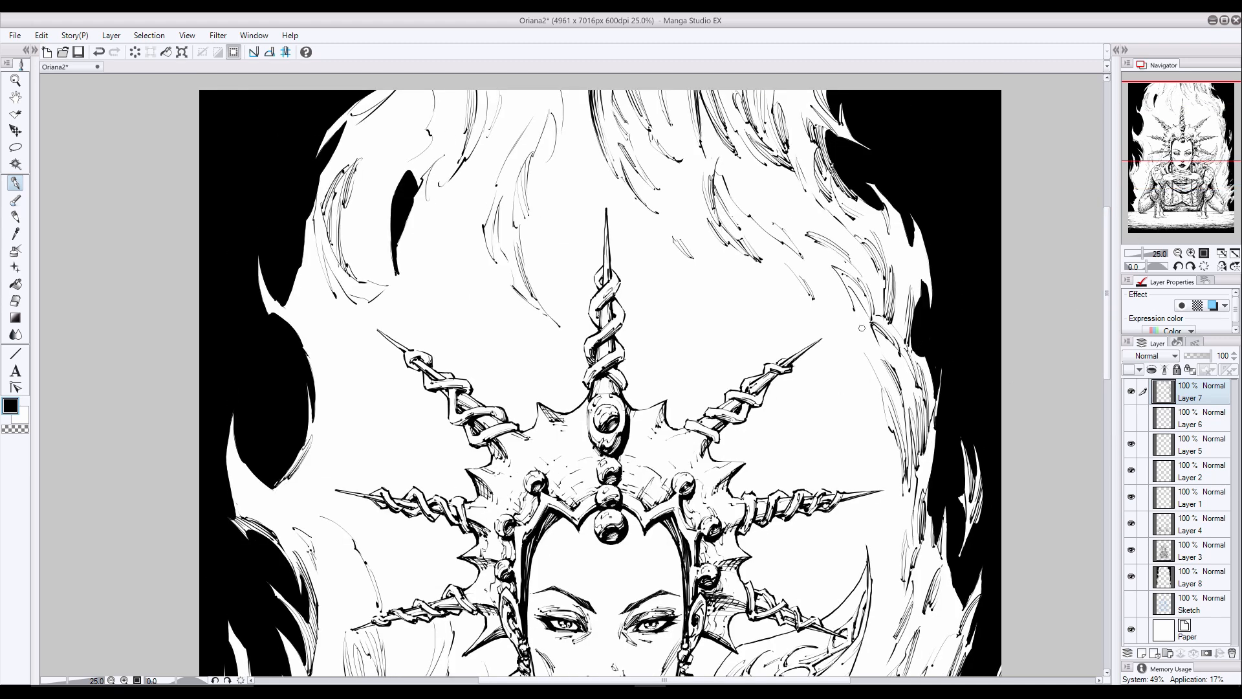
left_click_drag(870, 245, 855, 227)
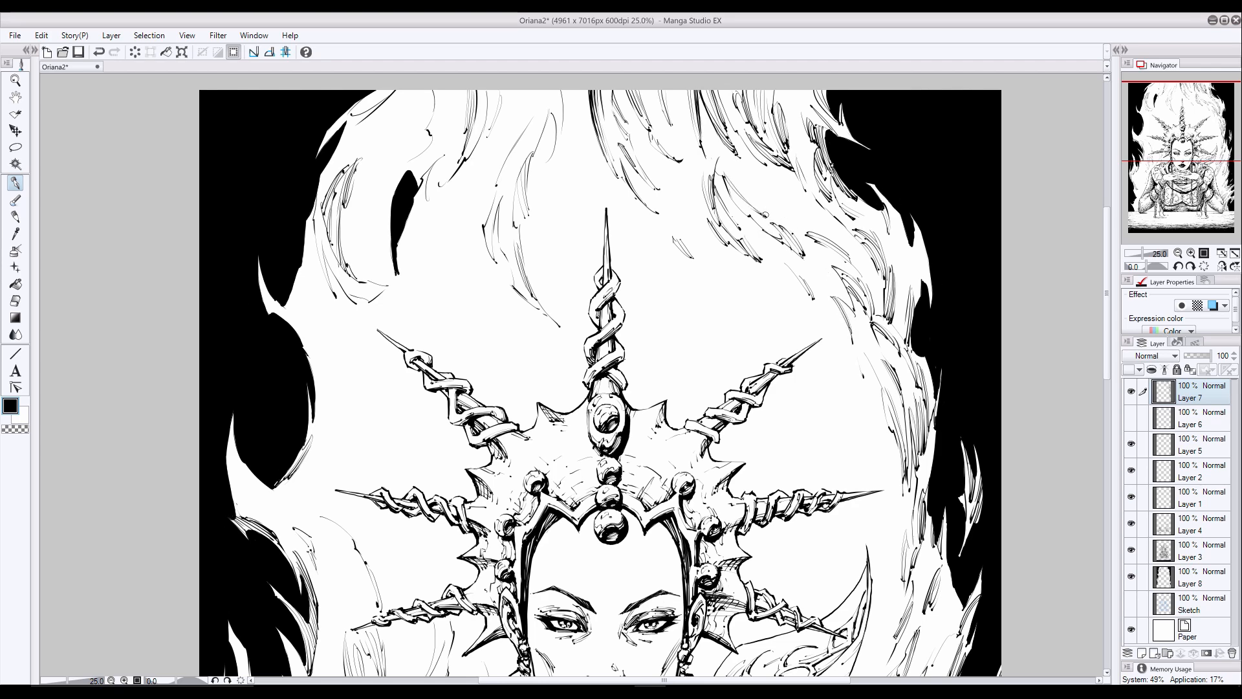
key("ctrl+z")
scroll(938, 292, "up", 2)
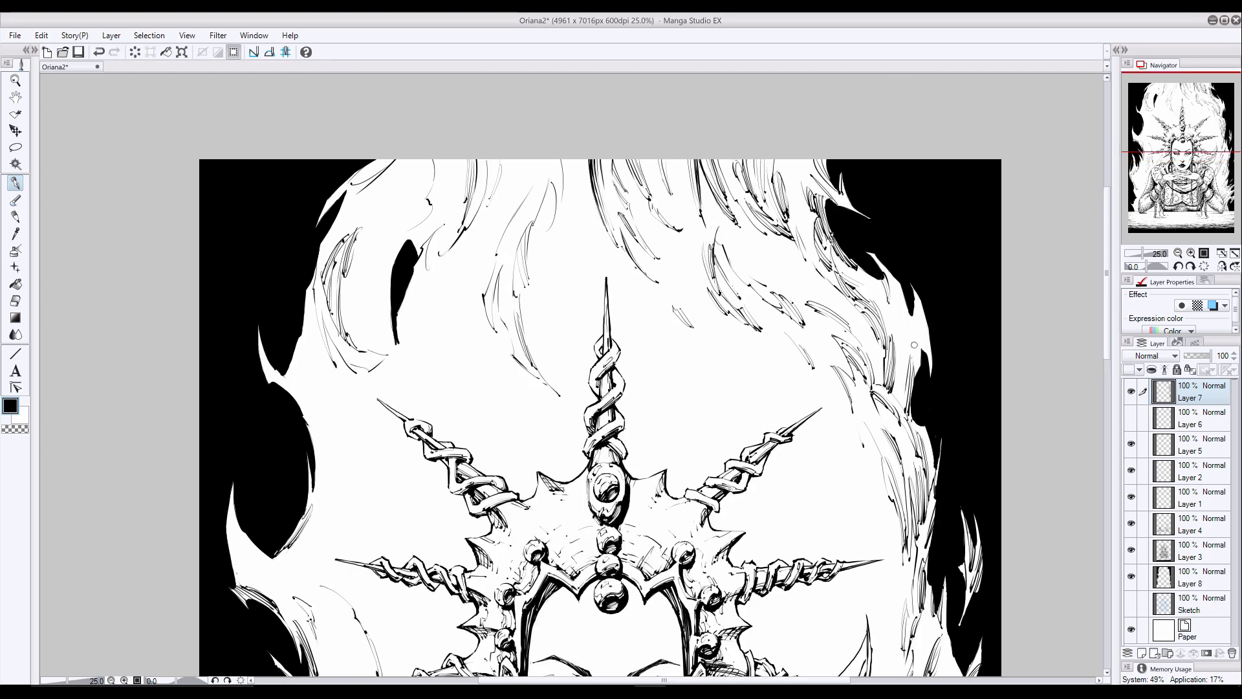
- Ink black accent strokes inside the upper-right wisps, from the top page edge down the flame's outer edge
left_click_drag(914, 345, 912, 310)
left_click_drag(900, 241, 902, 363)
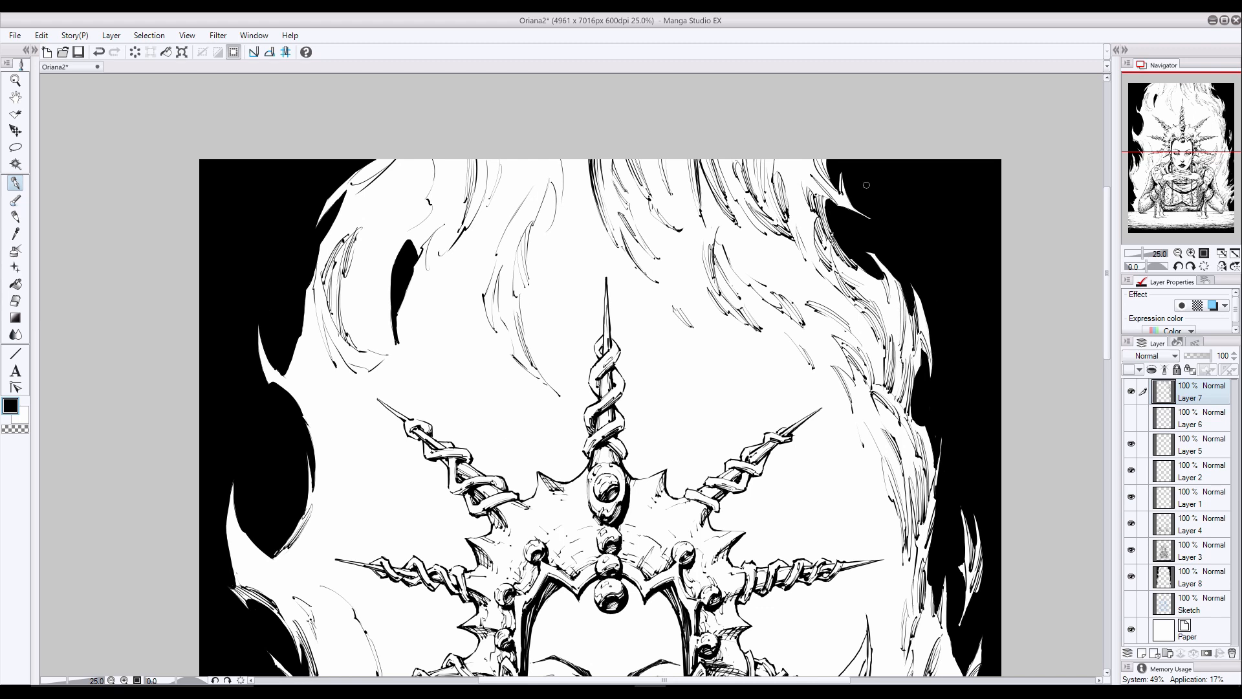
left_click_drag(802, 162, 812, 196)
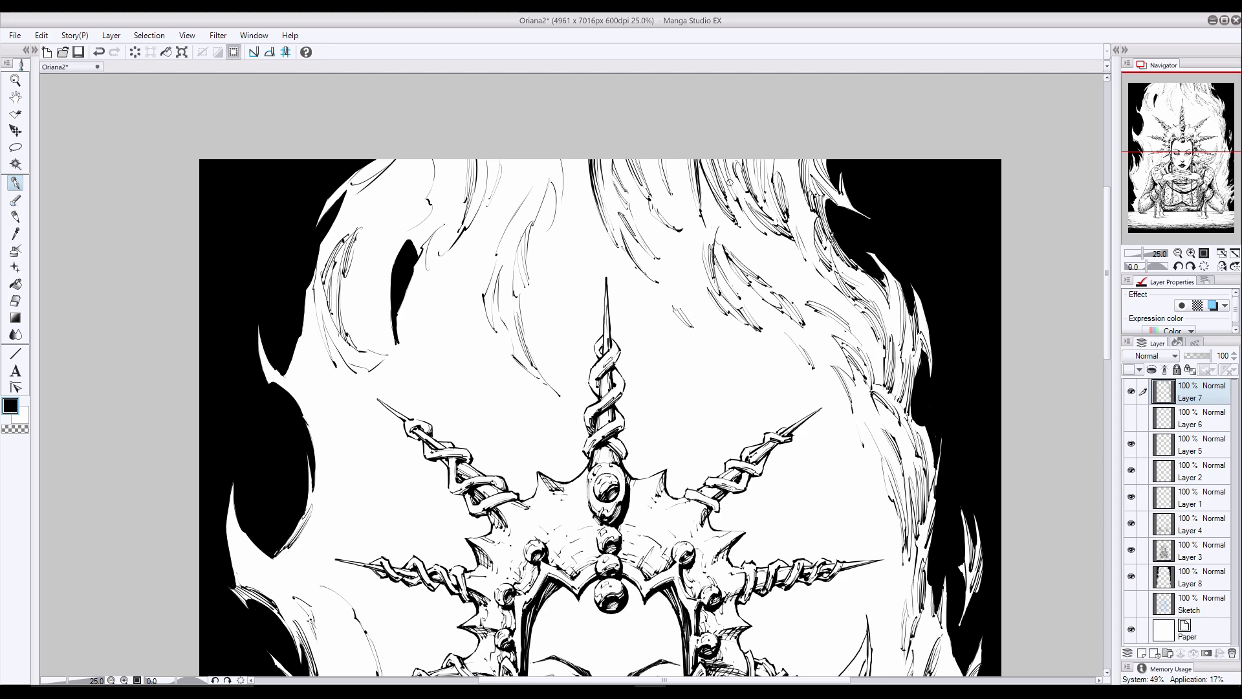
scroll(932, 431, "down", 3)
left_click_drag(952, 408, 957, 356)
- Switch to the light colour and draw strokes into the black background right of the crown, undoing the last one
key("x")
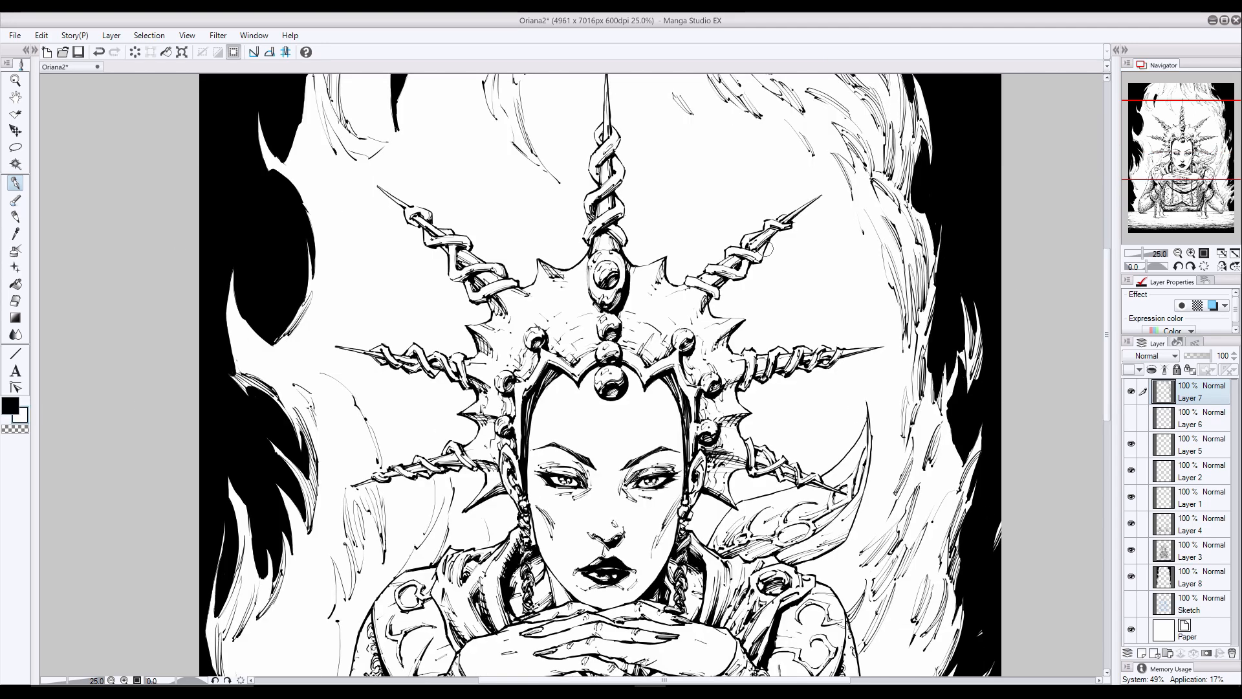
left_click_drag(960, 295, 967, 337)
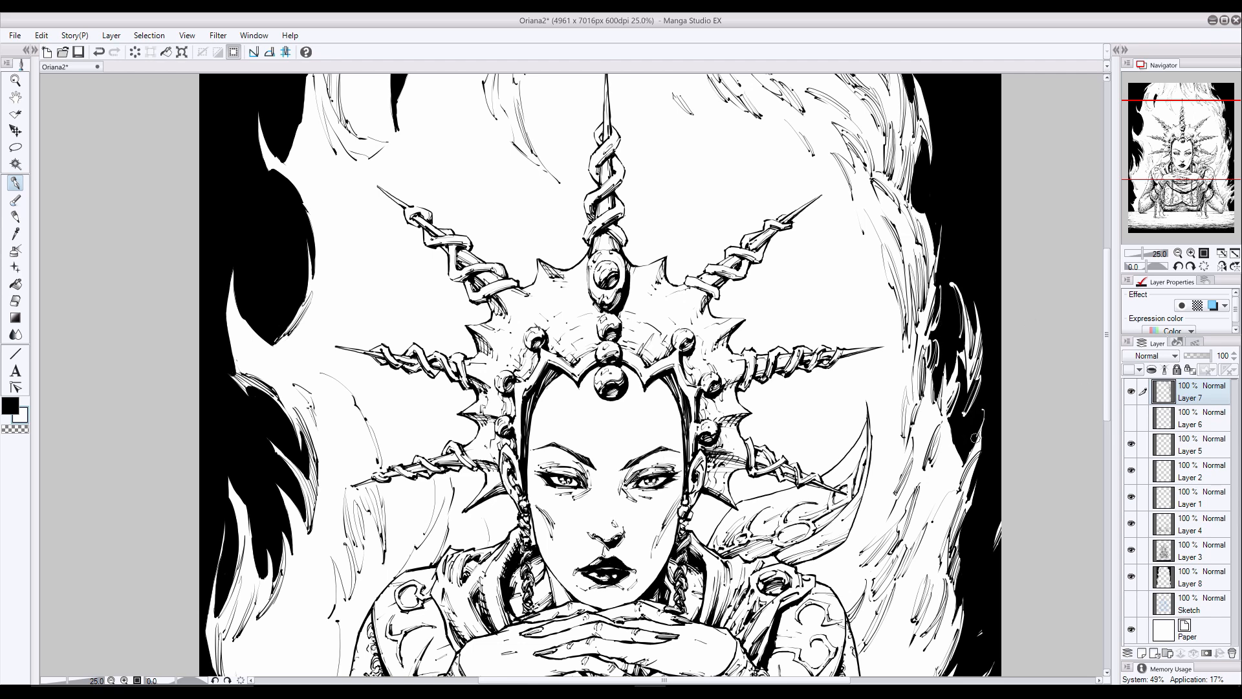
scroll(951, 388, "up", 2)
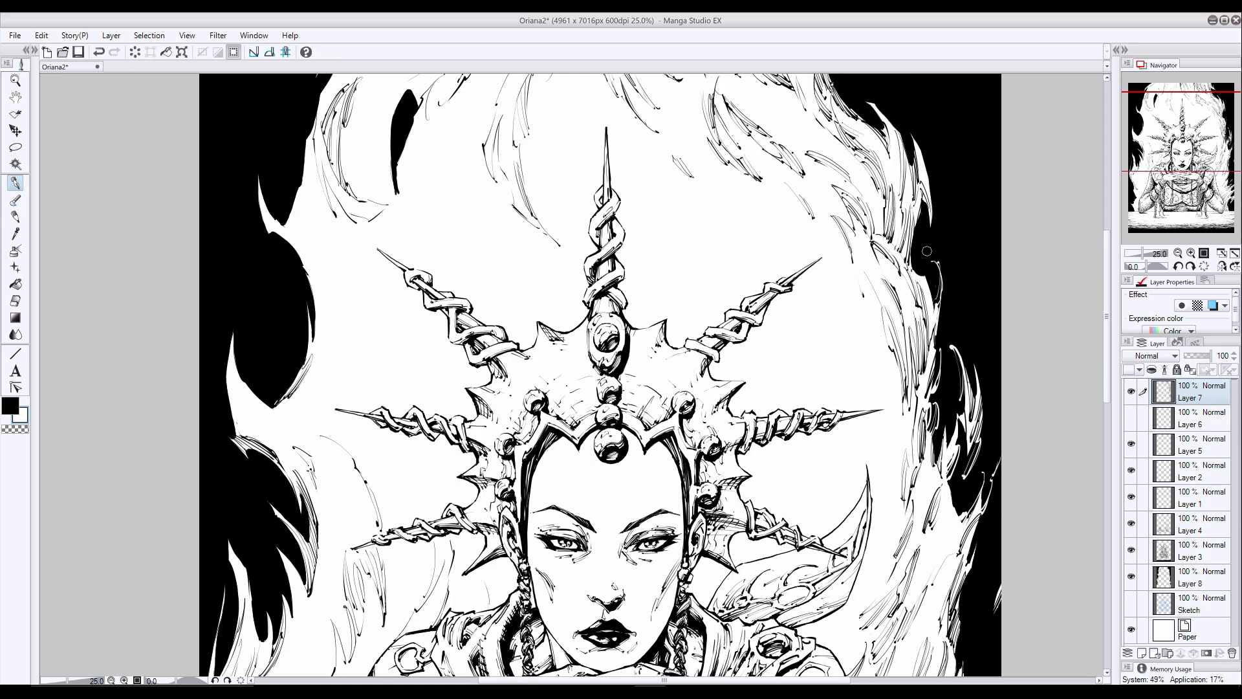
left_click_drag(931, 303, 934, 192)
scroll(921, 216, "up", 2)
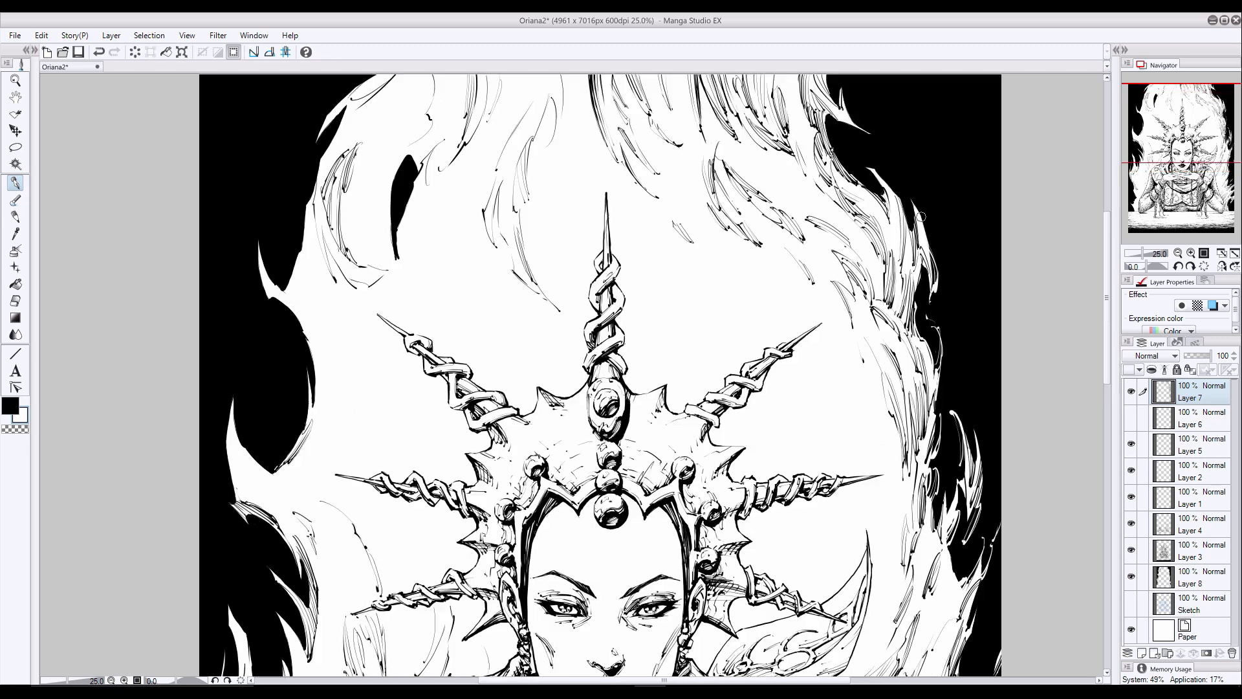
key("ctrl+z")
- Draw thin light strokes along the outer edge of the upper-right flames, undoing the last two
left_click_drag(883, 189, 831, 120)
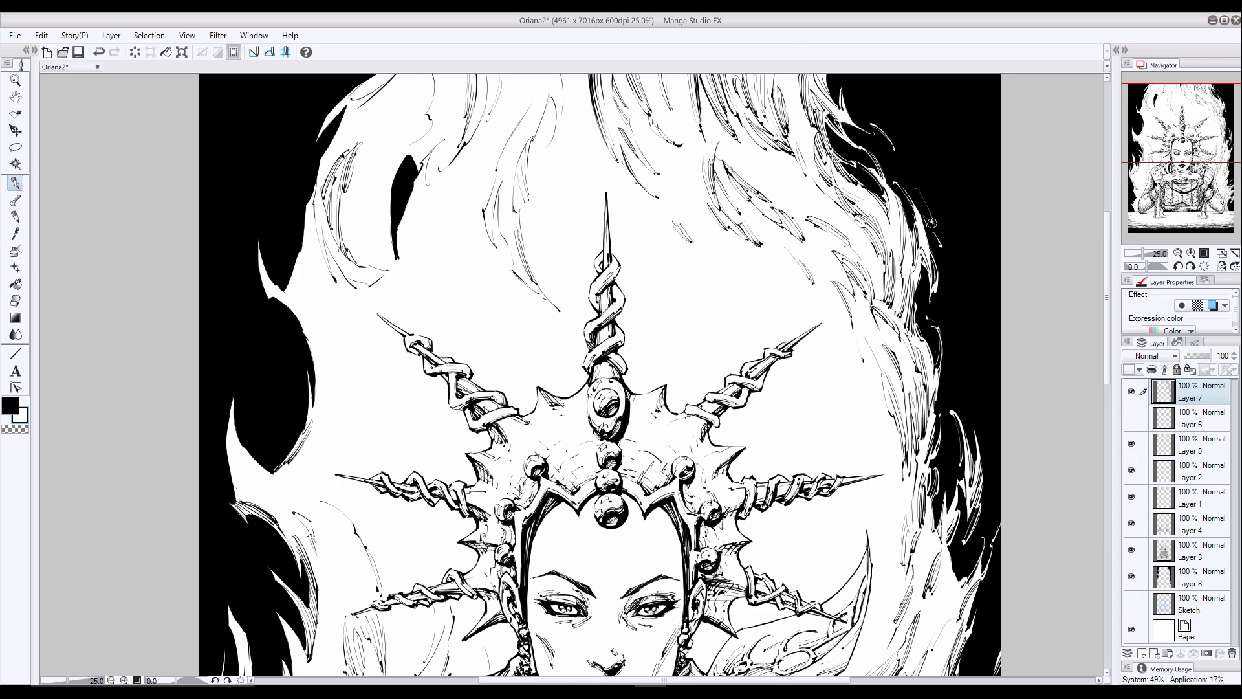
left_click_drag(888, 135, 844, 104)
left_click_drag(868, 120, 844, 104)
mouse_move(990, 589)
left_mouse_down()
mouse_move(959, 252)
mouse_move(929, 334)
left_mouse_up()
left_click_drag(952, 285, 931, 325)
key("ctrl+z")
key("ctrl+z")
- Add small light strokes to the black background beside the right-hand wisps down to the shoulder, undoing the last one
left_click_drag(933, 426, 917, 464)
left_click_drag(928, 439, 909, 473)
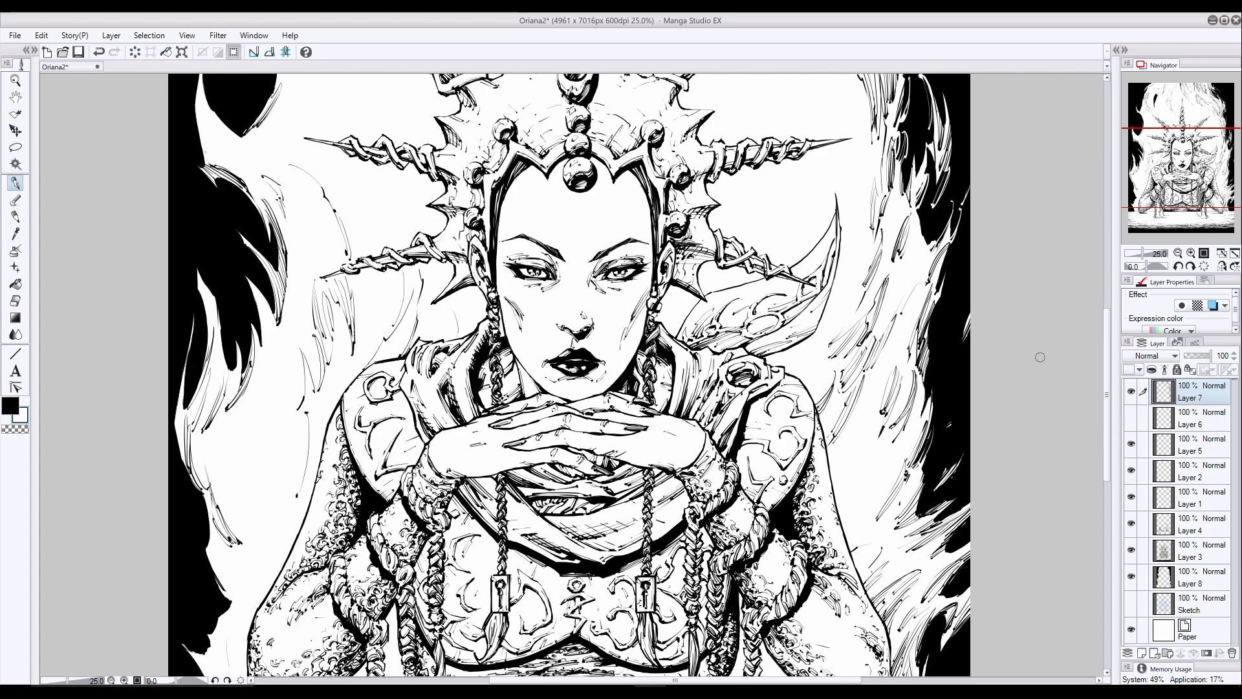
left_click_drag(1105, 356, 1106, 378)
mouse_move(968, 417)
left_mouse_down()
mouse_move(936, 446)
mouse_move(913, 443)
left_mouse_up()
left_click_drag(950, 417, 931, 437)
left_click_drag(944, 237, 938, 248)
left_click_drag(1105, 355, 1105, 207)
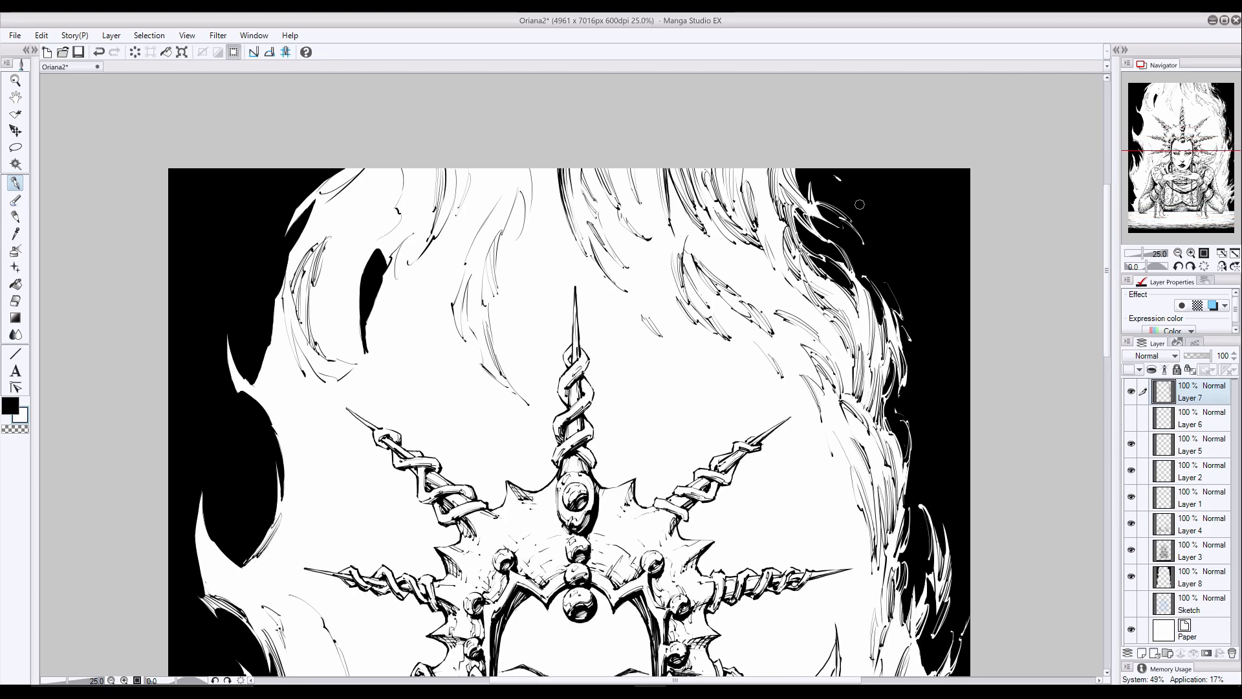
key("ctrl+z")
- Switch to black and ink strokes below and above the black gap in the upper-left wisps, undoing two of them
mouse_move(1105, 351)
left_mouse_down()
mouse_move(1116, 506)
mouse_move(1106, 339)
left_mouse_up()
left_click_drag(763, 414, 910, 330)
left_click(10, 405)
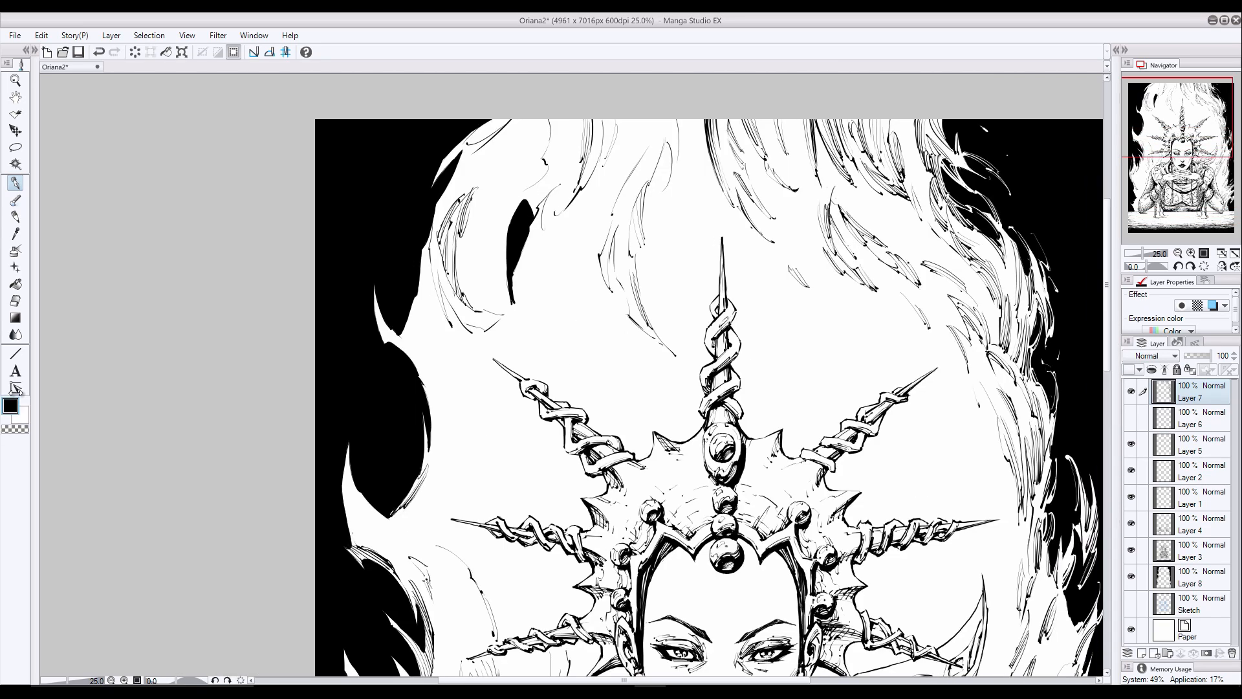
mouse_move(531, 230)
left_mouse_down()
mouse_move(511, 304)
mouse_move(574, 346)
left_mouse_up()
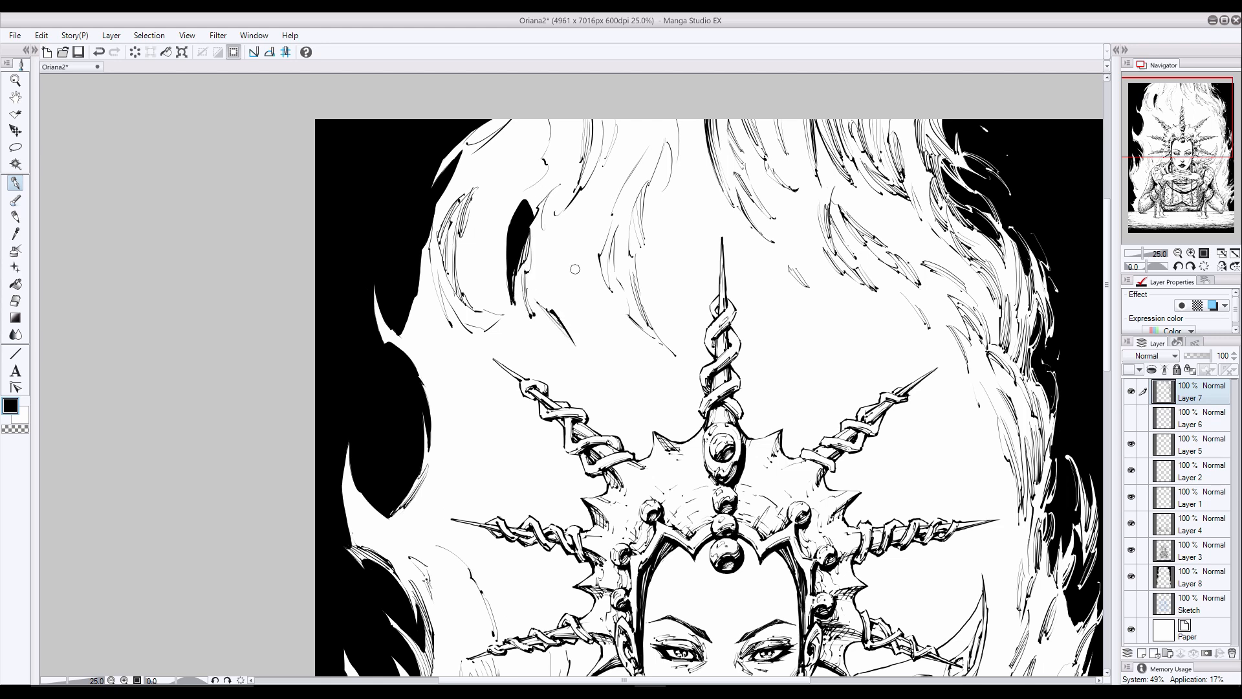
left_click_drag(572, 171, 545, 216)
left_click_drag(580, 188, 557, 215)
left_click_drag(546, 148, 510, 184)
mouse_move(542, 155)
left_mouse_down()
mouse_move(511, 188)
mouse_move(516, 173)
left_mouse_up()
key("ctrl+z")
key("ctrl+z")
- Ink black strokes in the wisps hanging from the top page edge left of the central spike, undoing unwanted ones
mouse_move(549, 132)
left_mouse_down()
mouse_move(510, 185)
mouse_move(534, 152)
left_mouse_up()
key("ctrl+z")
left_click_drag(548, 124, 524, 151)
left_click_drag(548, 171, 523, 190)
left_click_drag(565, 120, 560, 165)
left_click_drag(574, 119, 569, 159)
mouse_move(613, 121)
left_mouse_down()
mouse_move(604, 156)
mouse_move(666, 185)
mouse_move(634, 145)
left_mouse_up()
key("ctrl+z")
mouse_move(645, 120)
left_mouse_down()
mouse_move(623, 187)
mouse_move(631, 172)
left_mouse_up()
left_click_drag(658, 120, 630, 236)
key("ctrl+z")
key("ctrl+z")
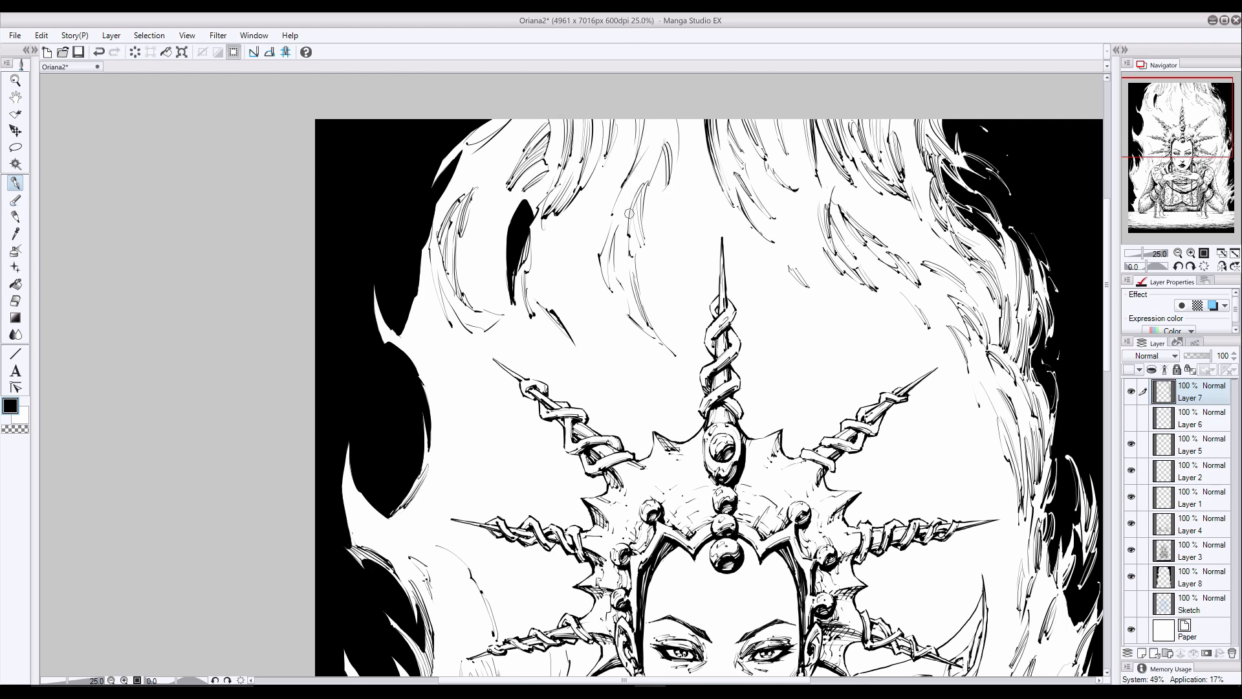
- Hatch the upper-left wisps around the black gap and up to the top page edge
mouse_move(481, 234)
left_mouse_down()
mouse_move(477, 289)
mouse_move(499, 314)
left_mouse_up()
mouse_move(493, 259)
left_mouse_down()
mouse_move(508, 323)
mouse_move(486, 314)
left_mouse_up()
left_click_drag(479, 146, 507, 122)
left_click_drag(511, 144, 535, 118)
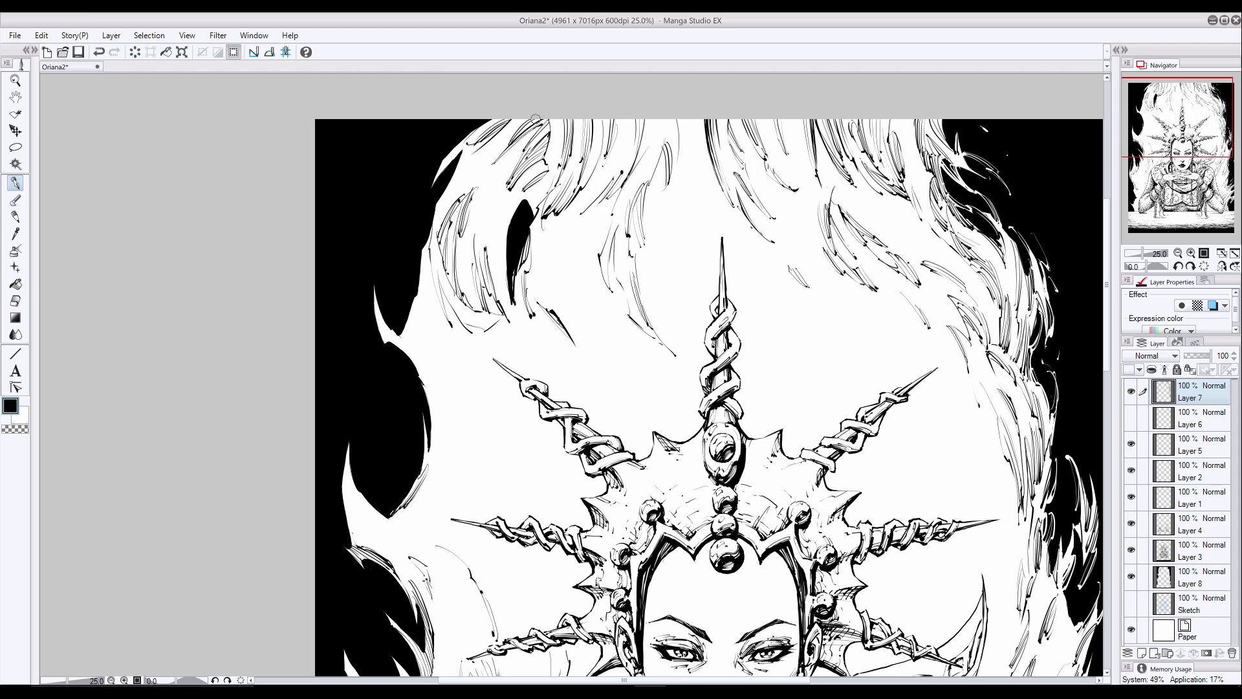
left_click_drag(504, 221, 532, 171)
left_click_drag(511, 224, 539, 184)
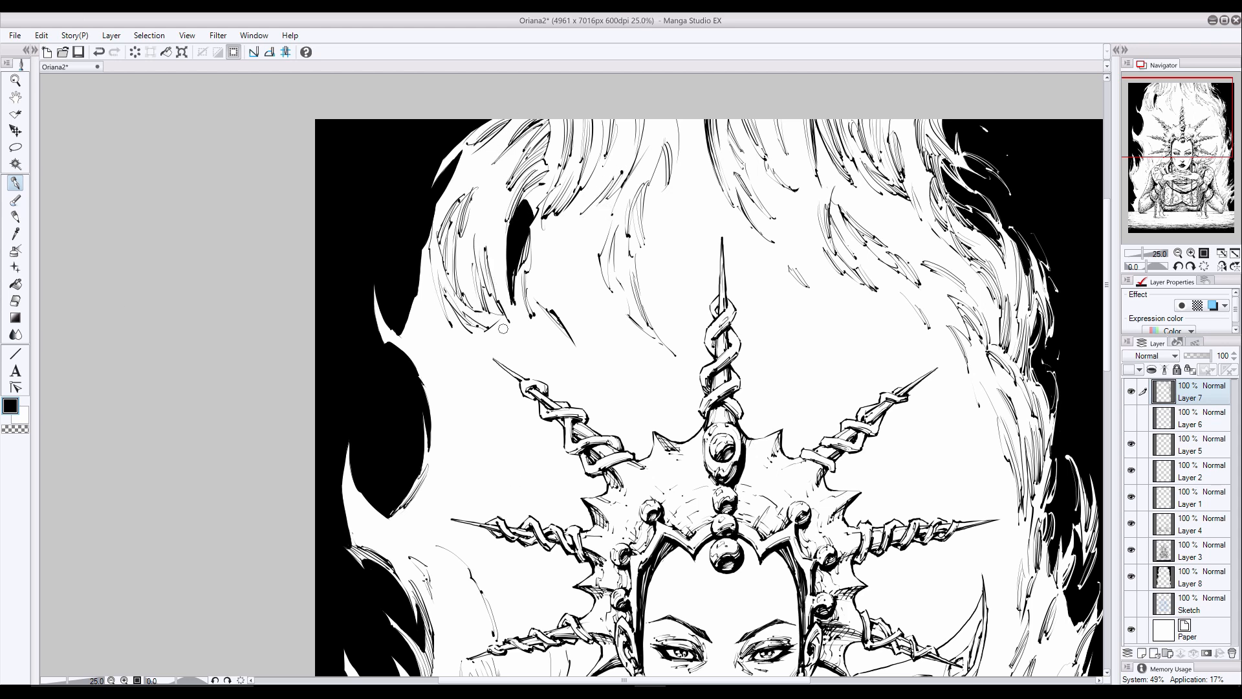
- Ink black detail strokes along the left flame's outer edge and its pointed tip, and between the edge and the black gap
mouse_move(437, 420)
left_mouse_down()
mouse_move(419, 367)
mouse_move(424, 258)
left_mouse_up()
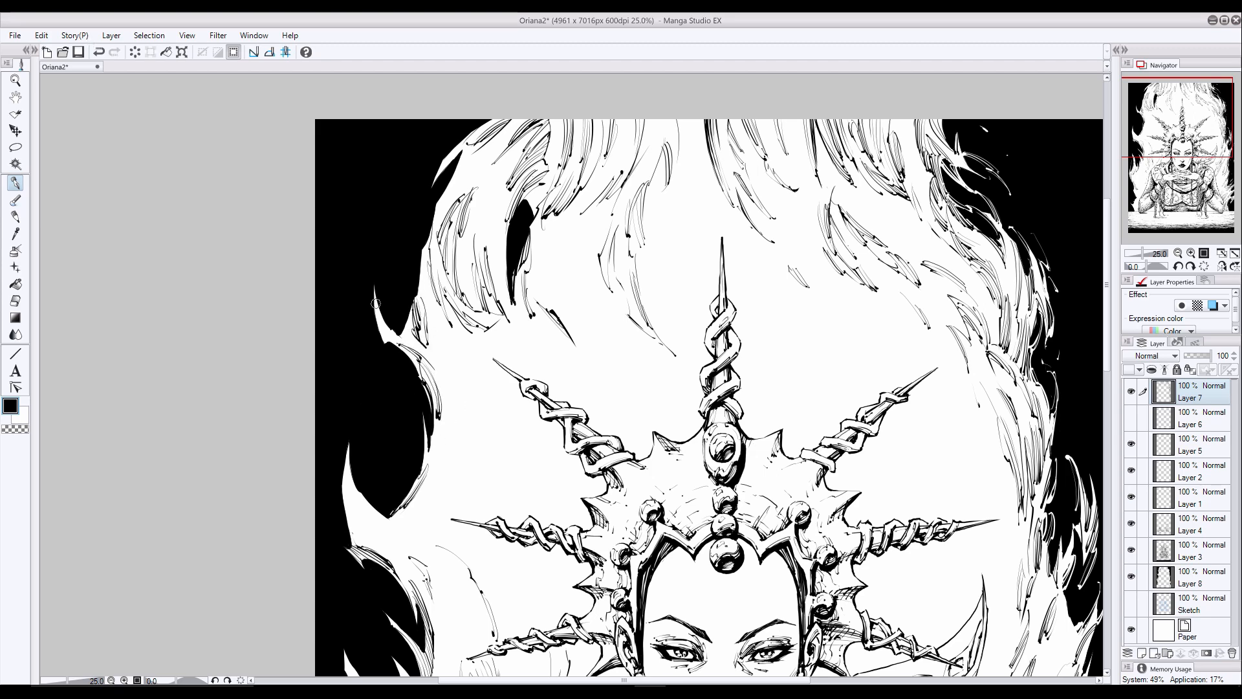
left_click_drag(375, 304, 394, 339)
left_click_drag(1107, 259, 1111, 245)
mouse_move(488, 289)
left_mouse_down()
mouse_move(520, 201)
mouse_move(504, 232)
left_mouse_up()
left_click_drag(489, 258, 518, 204)
left_click_drag(489, 285, 503, 251)
left_click_drag(497, 326, 488, 278)
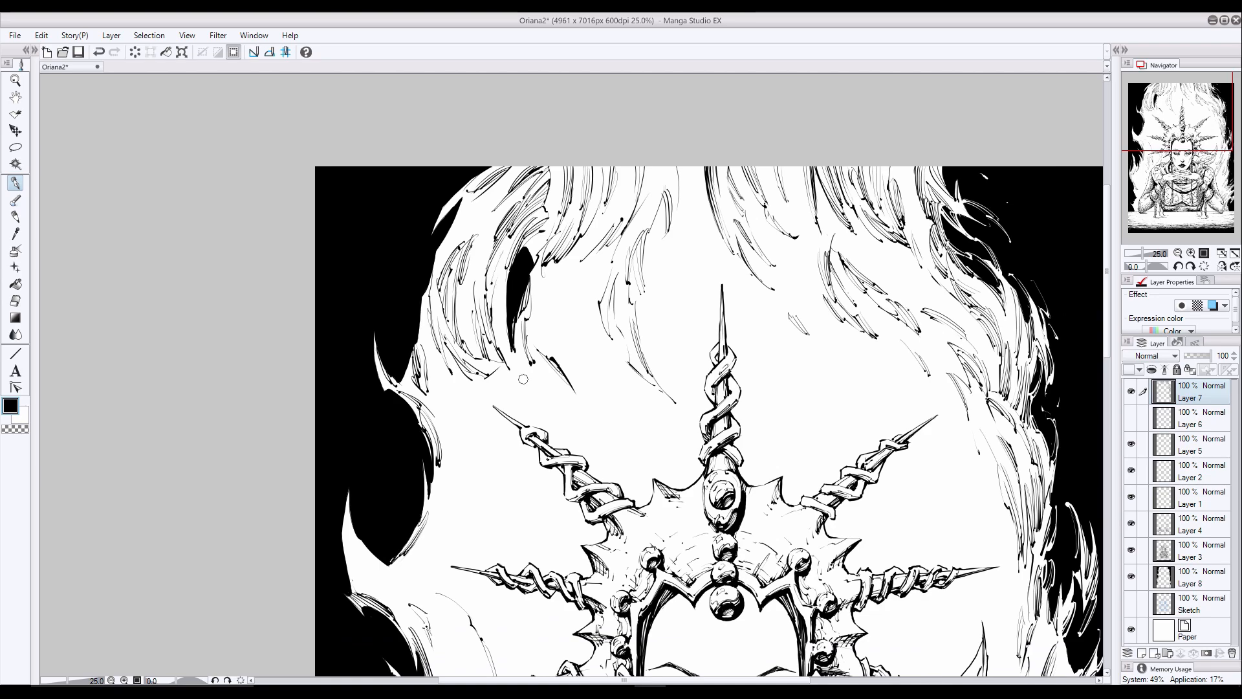
left_click_drag(474, 353, 461, 311)
- Switch to the light colour and draw wisps into the black background along the upper-left flame edge
mouse_move(1107, 317)
left_mouse_down()
mouse_move(1107, 404)
mouse_move(1108, 316)
mouse_move(1107, 355)
left_mouse_up()
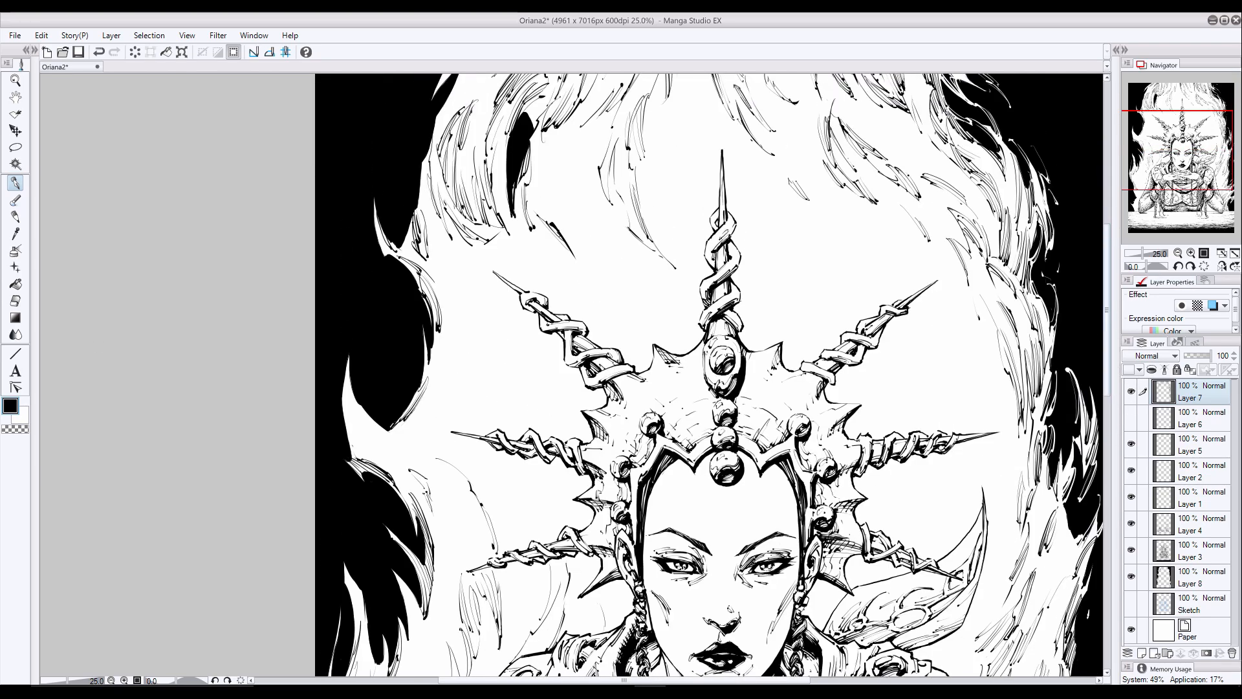
key("x")
left_click_drag(402, 248, 410, 196)
left_click_drag(431, 122, 401, 188)
left_click_drag(432, 120, 423, 157)
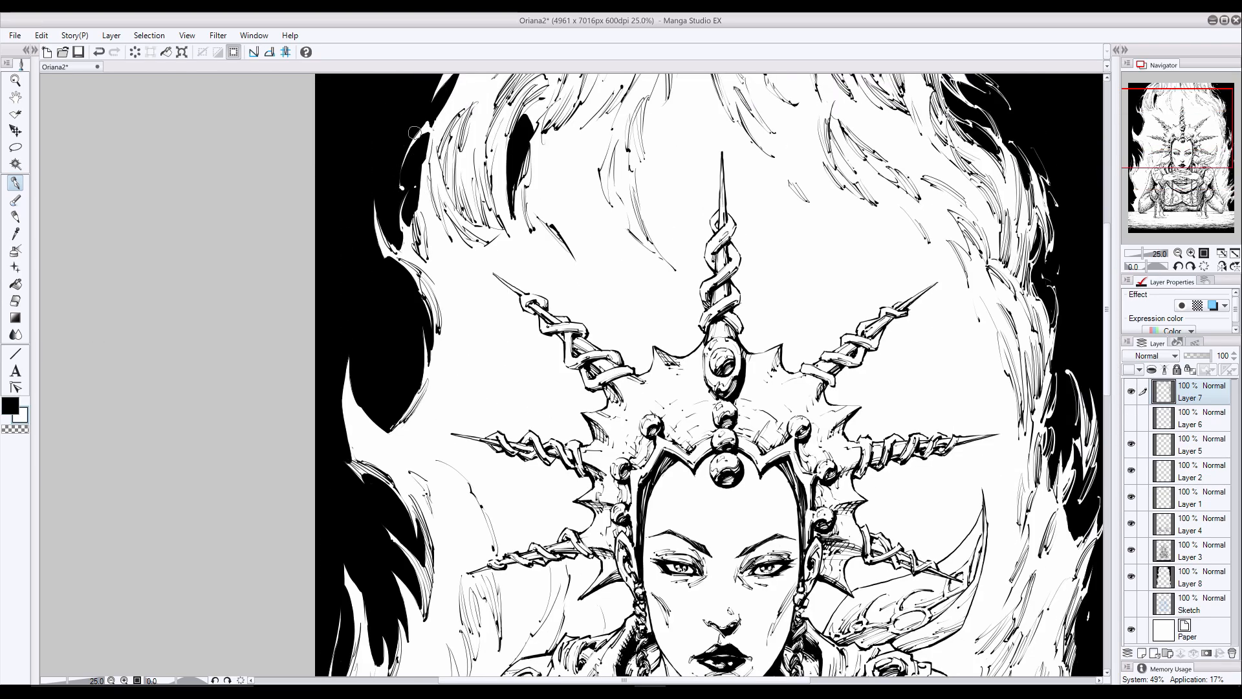
- Draw light wisps into the black background left of the crown's left-hand spikes, redoing one stroke
left_click_drag(369, 322, 378, 337)
left_click_drag(364, 380, 390, 430)
mouse_move(391, 429)
left_mouse_down()
mouse_move(364, 407)
mouse_move(334, 405)
mouse_move(338, 390)
left_mouse_up()
left_click_drag(339, 434, 342, 387)
left_click_drag(368, 504, 350, 483)
key("ctrl+z")
left_click_drag(363, 486, 348, 482)
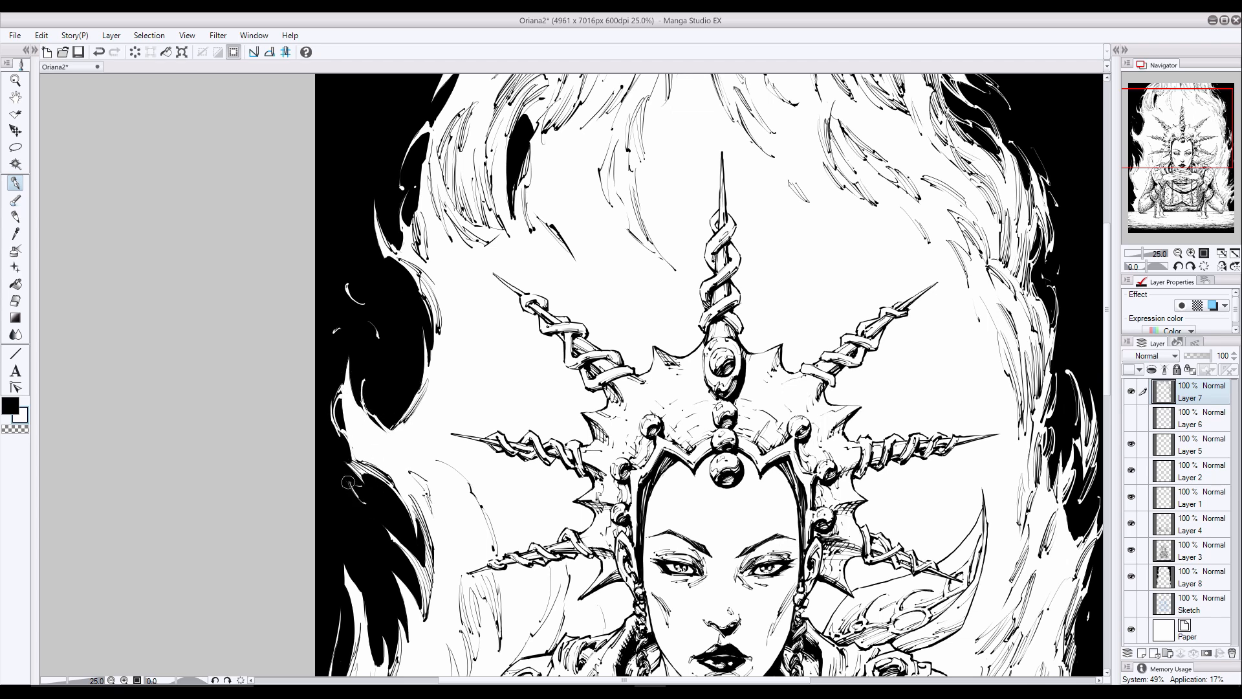
left_click_drag(1180, 111, 1173, 114)
left_click_drag(374, 164, 348, 192)
mouse_move(390, 142)
left_mouse_down()
mouse_move(348, 191)
mouse_move(390, 141)
left_mouse_up()
key("ctrl+z")
key("ctrl+z")
- Draw light wisps into the lower-left black background between the page edge and the elbow
left_click_drag(1173, 114, 1170, 175)
mouse_move(293, 510)
left_mouse_down()
mouse_move(275, 490)
mouse_move(272, 439)
left_mouse_up()
left_click_drag(298, 573, 272, 550)
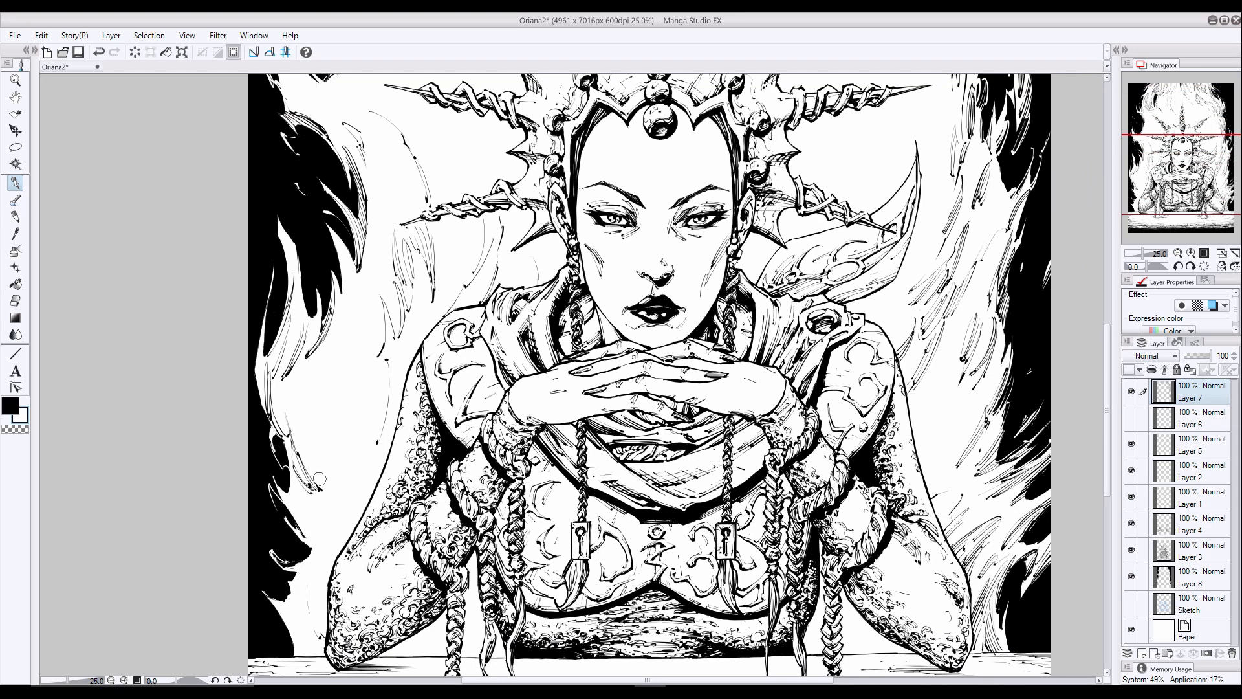
mouse_move(291, 600)
left_mouse_down()
mouse_move(271, 588)
mouse_move(268, 563)
left_mouse_up()
mouse_move(290, 592)
left_mouse_down()
mouse_move(271, 580)
mouse_move(284, 523)
left_mouse_up()
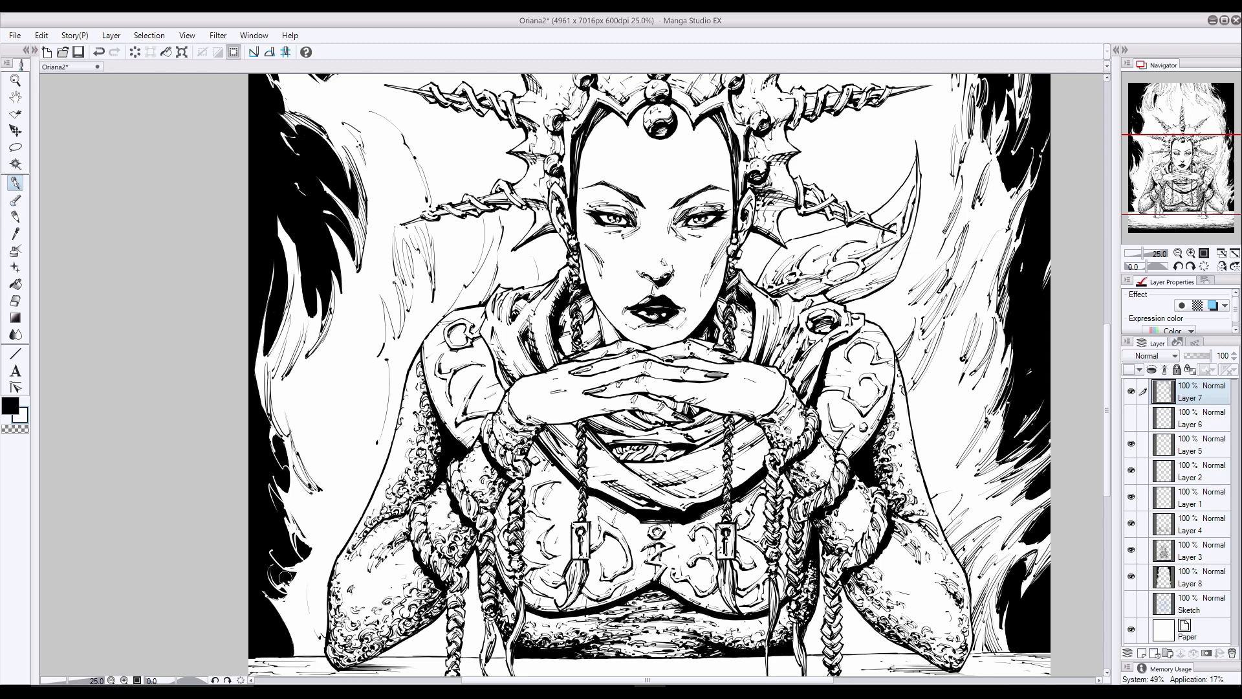
left_click_drag(278, 587, 258, 521)
left_click_drag(288, 591, 257, 517)
mouse_move(285, 599)
left_mouse_down()
mouse_move(260, 583)
mouse_move(256, 516)
left_mouse_up()
- Switch to black and ink detail strokes in the lower-left wisps beside the arm and elbow
key("x")
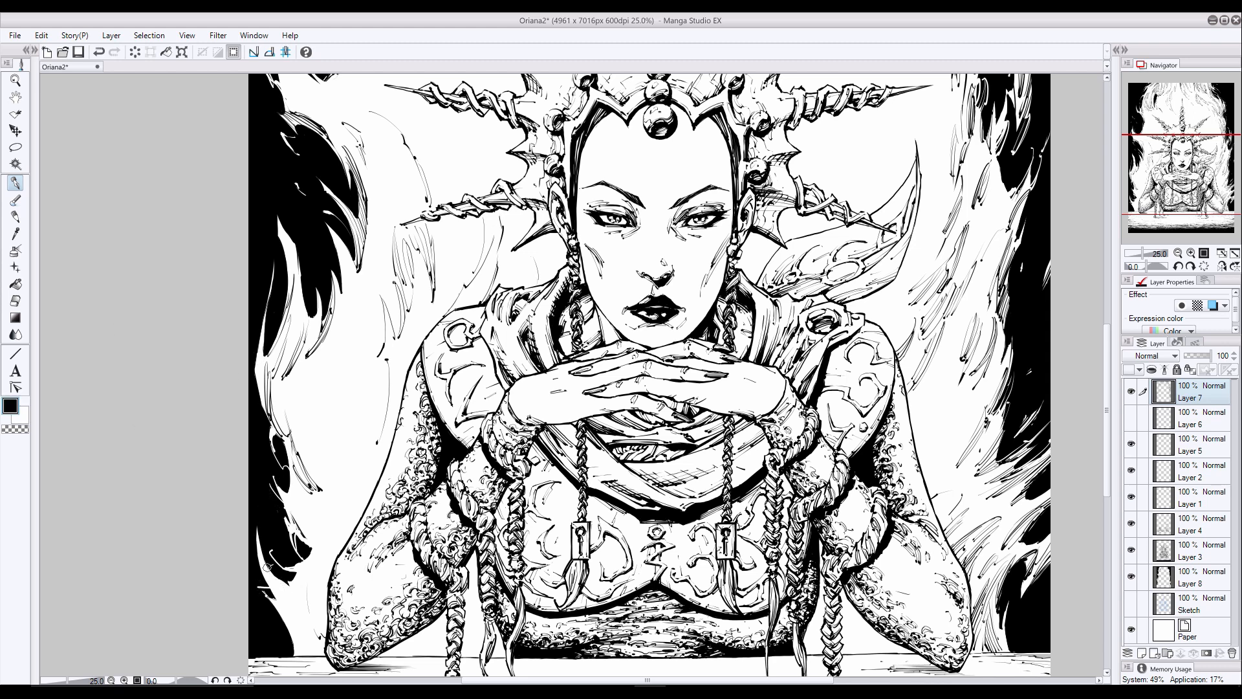
left_click_drag(267, 566, 286, 585)
mouse_move(312, 632)
left_mouse_down()
mouse_move(310, 619)
mouse_move(300, 633)
left_mouse_up()
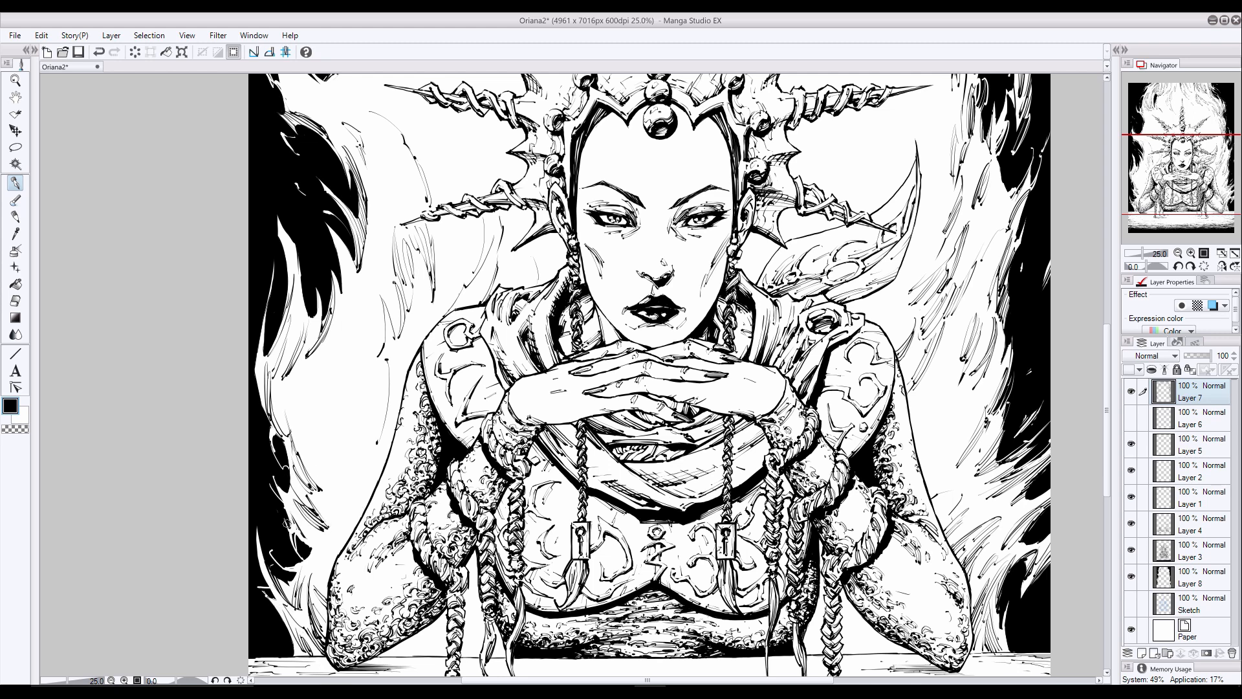
left_click_drag(337, 543, 318, 569)
- Ink black strokes in the wisps left of the shoulder, undoing the unwanted ones
left_click_drag(335, 231, 350, 277)
left_click_drag(381, 366, 366, 438)
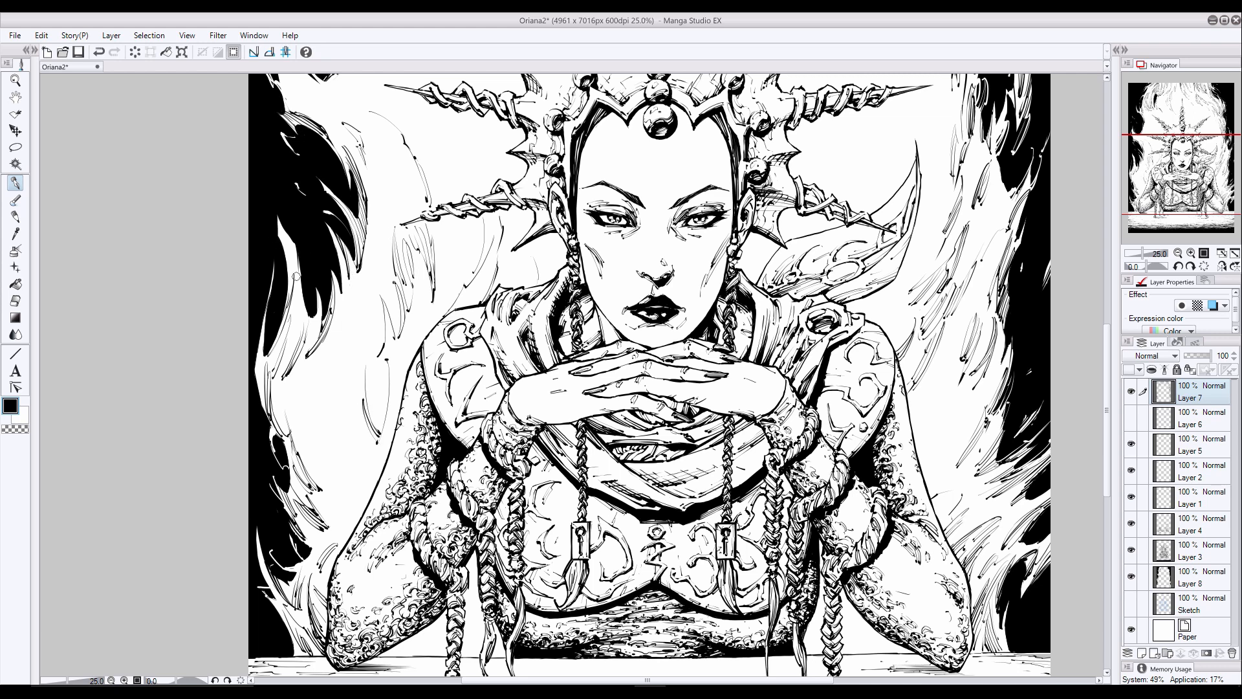
left_click_drag(279, 232, 295, 275)
left_click_drag(296, 251, 295, 317)
key("ctrl+z")
mouse_move(364, 361)
left_mouse_down()
mouse_move(354, 424)
mouse_move(348, 416)
left_mouse_up()
mouse_move(363, 370)
left_mouse_down()
mouse_move(347, 414)
mouse_move(357, 408)
left_mouse_up()
left_click_drag(386, 370, 368, 416)
key("ctrl+z")
- Ink more black flowing strokes in the left-hand wisps between the crown's lower spikes and the arm, undoing one
left_click_drag(569, 258, 579, 486)
left_click_drag(394, 187, 397, 245)
mouse_move(381, 185)
left_mouse_down()
mouse_move(396, 212)
mouse_move(380, 273)
left_mouse_up()
mouse_move(293, 238)
left_mouse_down()
mouse_move(294, 274)
mouse_move(356, 341)
left_mouse_up()
mouse_move(299, 290)
left_mouse_down()
mouse_move(325, 324)
mouse_move(313, 315)
left_mouse_up()
left_click_drag(347, 359, 370, 381)
left_click_drag(330, 347, 370, 374)
mouse_move(284, 292)
left_mouse_down()
mouse_move(310, 328)
mouse_move(401, 375)
mouse_move(410, 431)
left_mouse_up()
mouse_move(419, 345)
left_mouse_down()
mouse_move(415, 390)
mouse_move(442, 434)
left_mouse_up()
key("ctrl+z")
left_click_drag(393, 323, 370, 314)
left_click_drag(404, 438, 404, 496)
- Add a stroke along the right page edge, then light accent strokes in the lower-right area
scroll(1048, 146, "down", 5)
scroll(1064, 217, "up", 5)
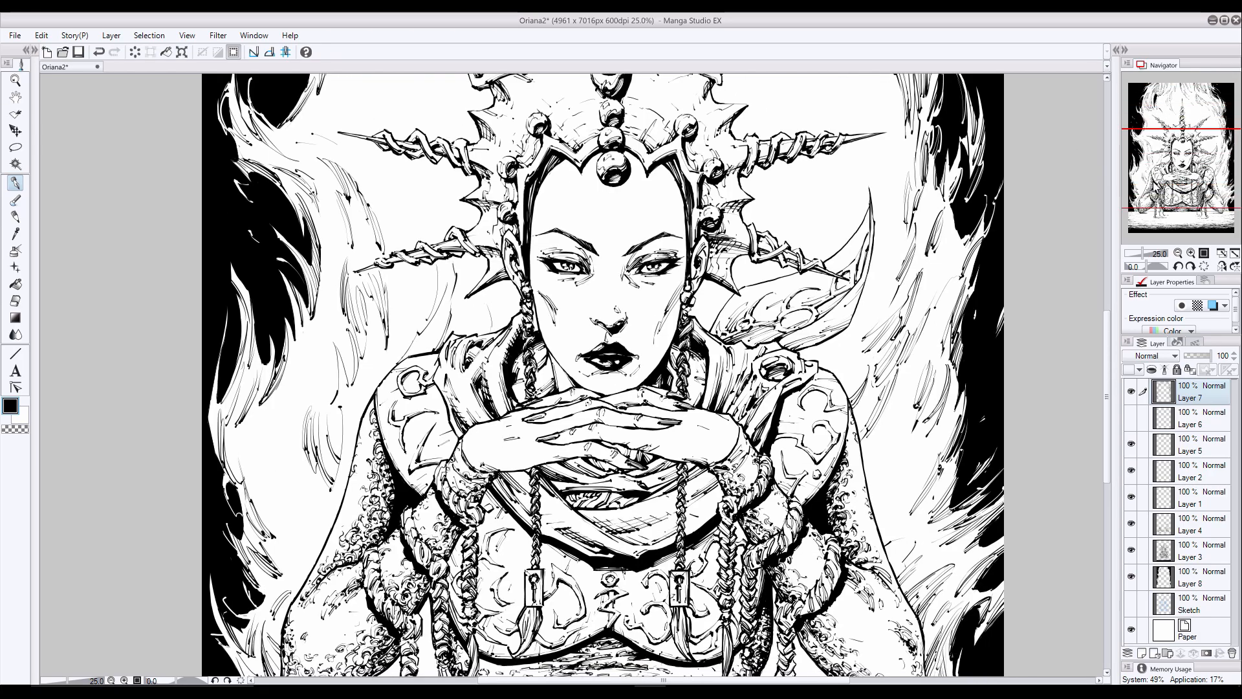
scroll(996, 213, "down", 5)
scroll(995, 430, "up", 5)
left_click_drag(994, 430, 984, 265)
left_click(22, 417)
mouse_move(809, 516)
left_mouse_down()
mouse_move(788, 522)
mouse_move(853, 519)
left_mouse_up()
left_click_drag(857, 520, 880, 523)
- Save the drawing and add a new layer above Layer 7
left_click_drag(1142, 254, 1140, 254)
mouse_move(1144, 197)
left_mouse_down()
mouse_move(1166, 211)
mouse_move(1074, 154)
mouse_move(1039, 155)
left_mouse_up()
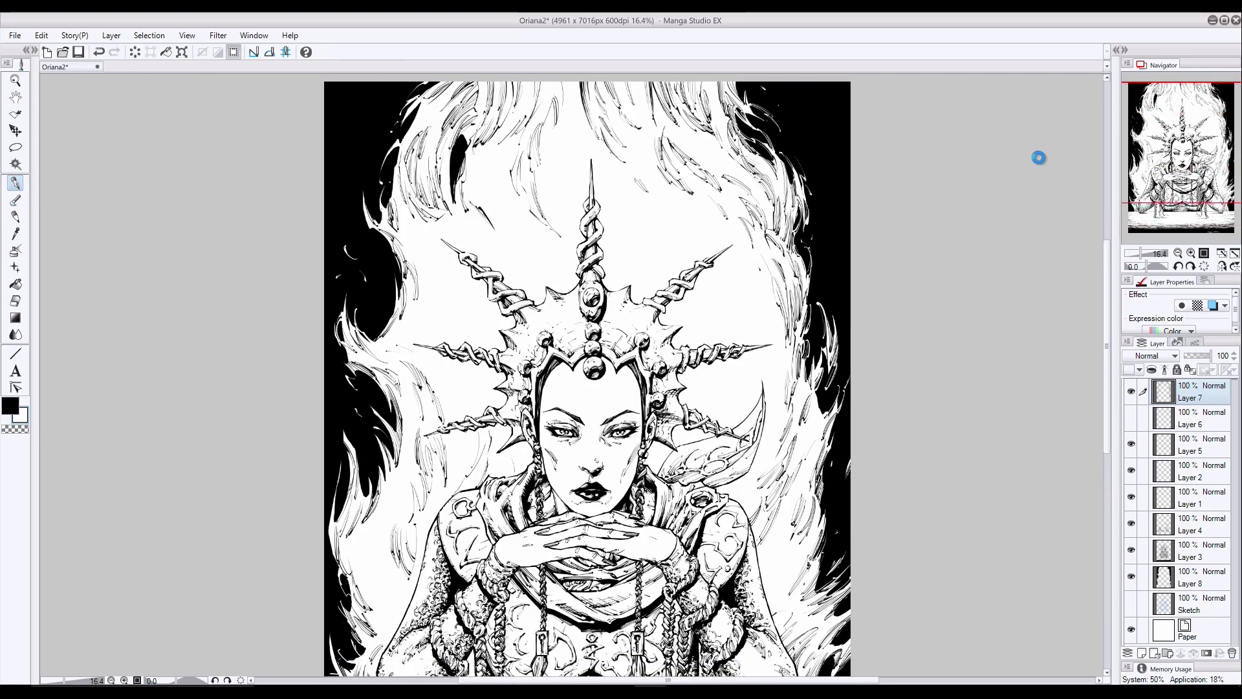
key("ctrl+s")
left_click(1141, 653)
- Draw light wisps on the new layer into the black background along the right page edge
left_click_drag(830, 493, 861, 247)
scroll(859, 436, "up", 3)
mouse_move(822, 305)
left_mouse_down()
mouse_move(807, 356)
mouse_move(832, 326)
mouse_move(815, 360)
mouse_move(847, 296)
mouse_move(831, 267)
left_mouse_up()
left_click_drag(837, 328, 855, 311)
left_click_drag(827, 422, 851, 372)
- Switch to black and ink detail strokes inside the wisps at the right page edge, redoing two strokes
left_click(10, 408)
left_click_drag(854, 254, 809, 337)
left_click_drag(848, 258, 806, 342)
key("ctrl+z")
key("ctrl+z")
mouse_move(843, 271)
left_mouse_down()
mouse_move(807, 346)
mouse_move(817, 331)
mouse_move(828, 338)
mouse_move(808, 385)
left_mouse_up()
left_click_drag(828, 287, 807, 322)
left_click_drag(829, 278, 805, 315)
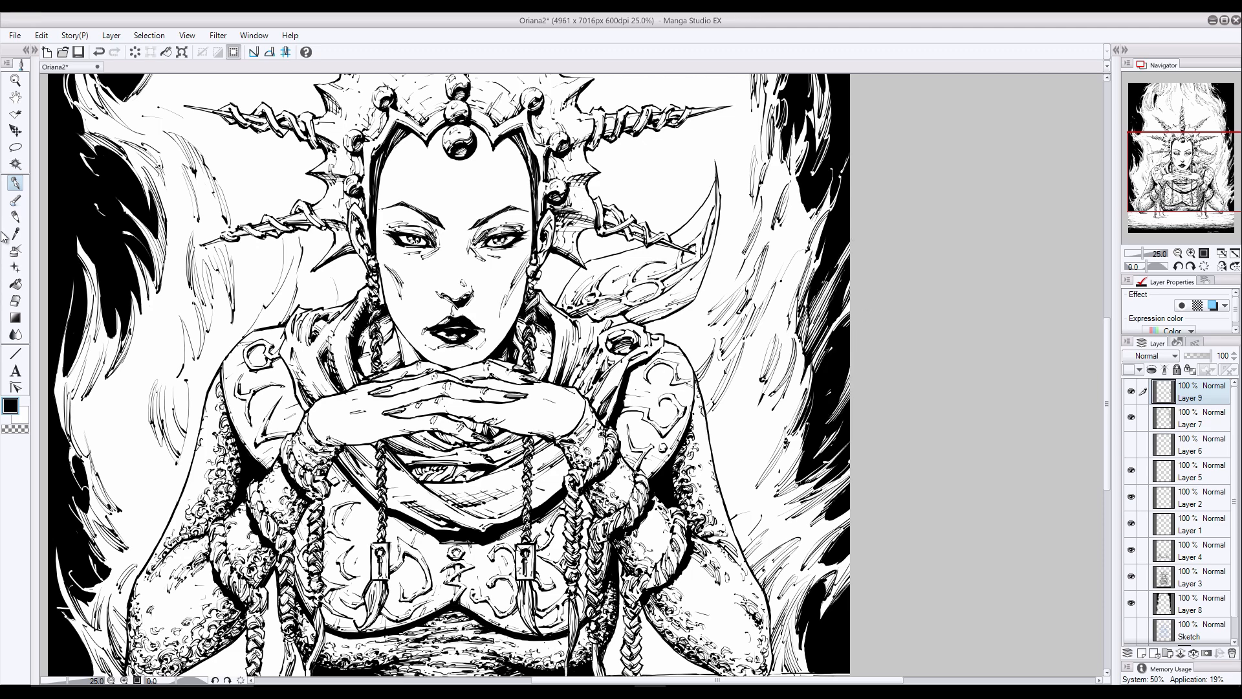
- Switch to the light colour and draw bold wisps into the upper-right black background, working at whole-page view
left_click(22, 417)
left_click_drag(776, 103, 844, 559)
key("ctrl+0")
left_click_drag(776, 194, 842, 244)
mouse_move(790, 133)
left_mouse_down()
mouse_move(818, 197)
mouse_move(810, 154)
left_mouse_up()
mouse_move(801, 145)
left_mouse_down()
mouse_move(826, 252)
mouse_move(832, 231)
mouse_move(820, 282)
left_mouse_up()
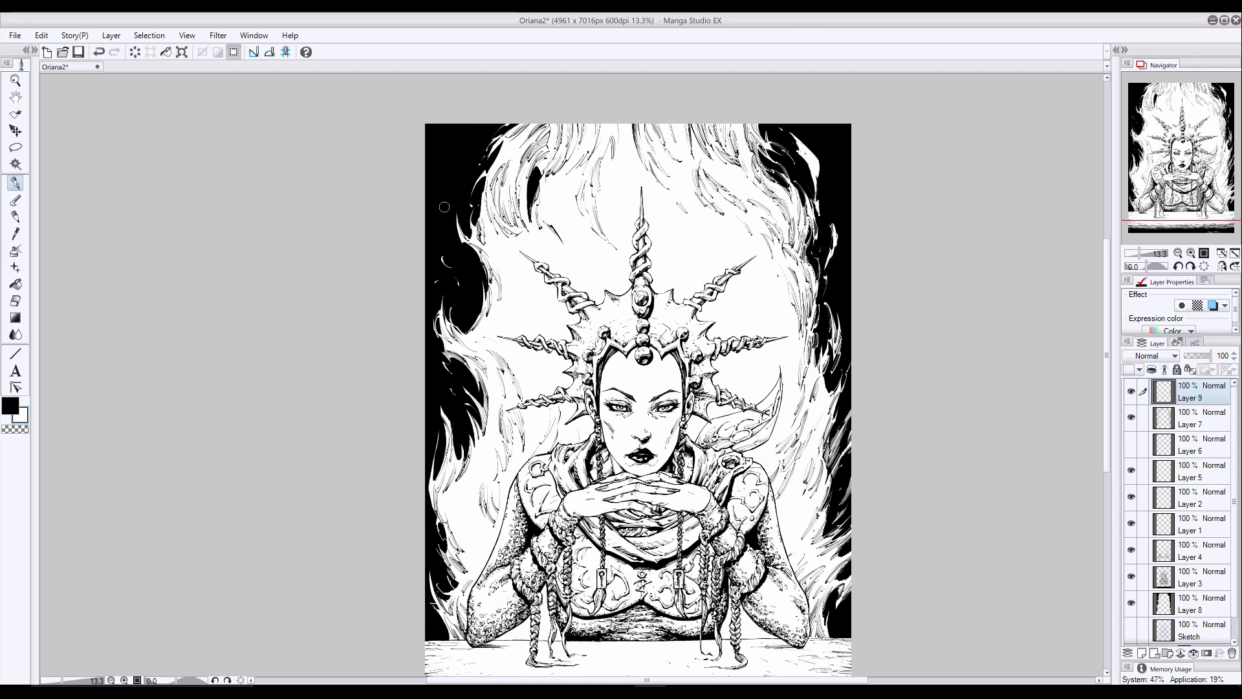
- Draw bold light wisps on Layer 9 into the black background left of the crown
left_click_drag(464, 169, 450, 211)
left_click_drag(474, 272, 478, 309)
mouse_move(456, 254)
left_mouse_down()
mouse_move(478, 281)
mouse_move(478, 309)
left_mouse_up()
left_click_drag(430, 226, 452, 228)
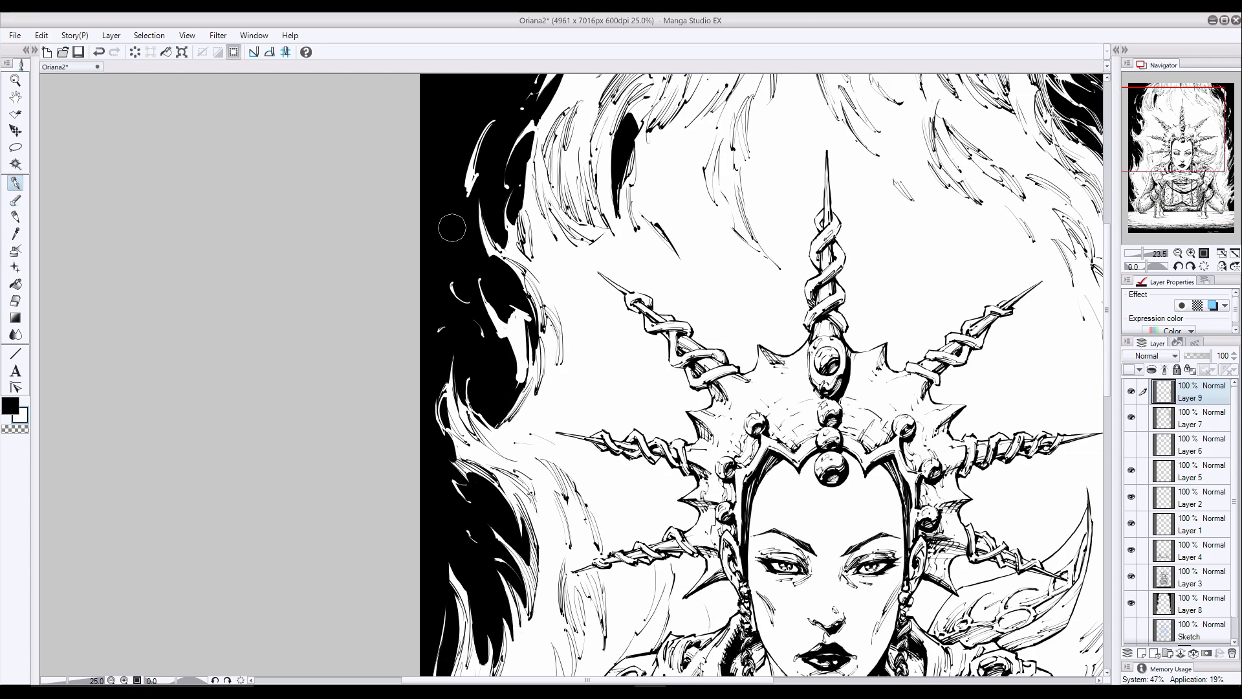
mouse_move(527, 311)
left_mouse_down()
mouse_move(514, 391)
mouse_move(512, 379)
left_mouse_up()
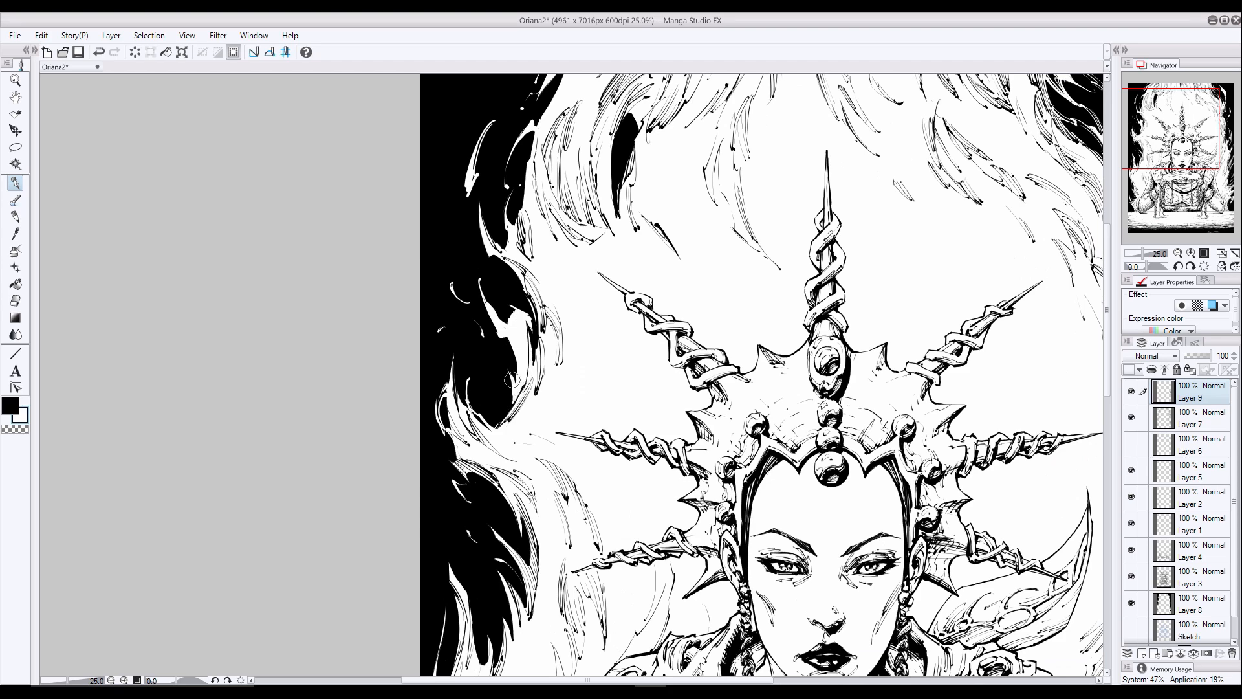
scroll(466, 304, "up", 1)
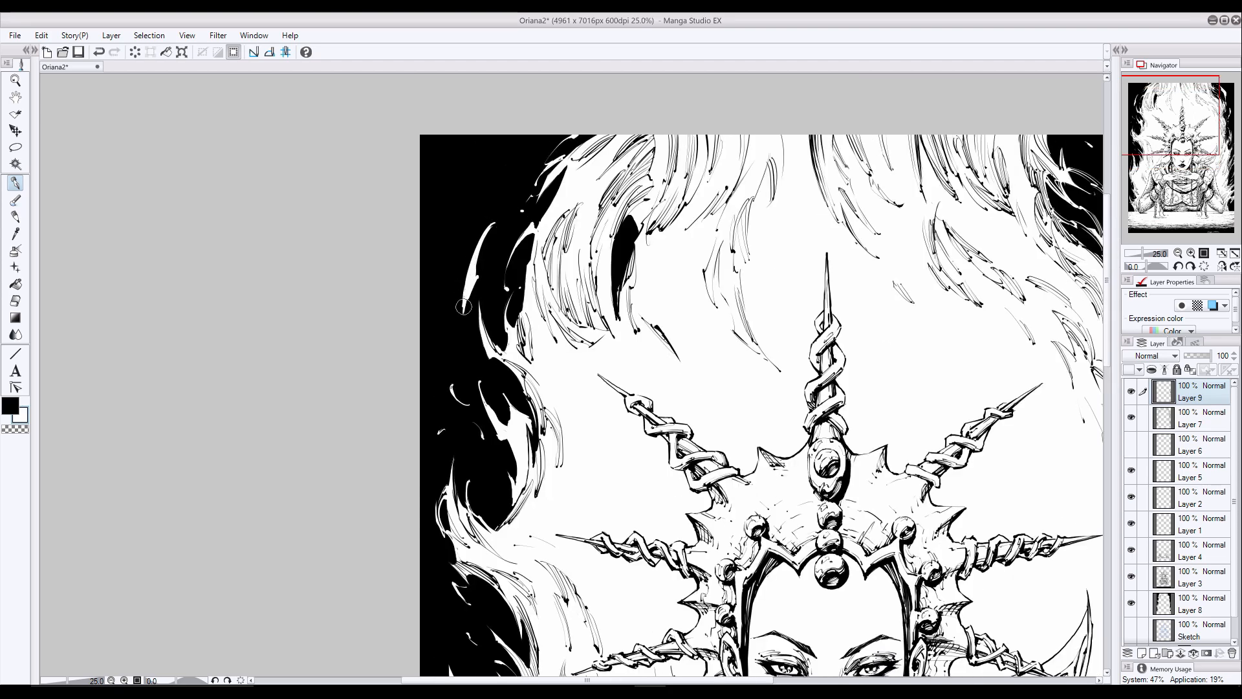
- Extend the curved light wisp on Layer 9 in the black background left of the crown's tall spike
left_click_drag(464, 306, 474, 353)
left_click_drag(463, 301, 467, 330)
left_click_drag(476, 263, 460, 321)
left_click_drag(477, 246, 460, 307)
- Switch to black and ink detail strokes inside the light wisps left of the crown
key("x")
left_click_drag(492, 224, 460, 314)
left_click_drag(494, 223, 461, 311)
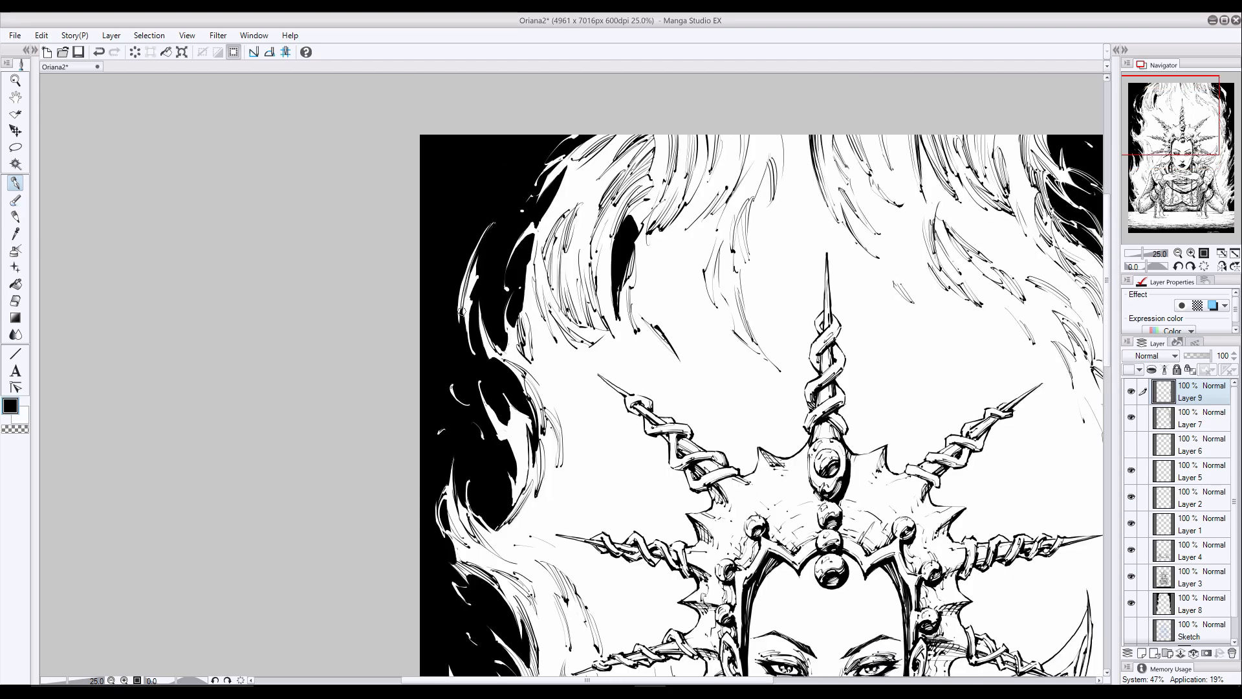
left_click_drag(478, 259, 466, 331)
left_click_drag(460, 284, 455, 324)
mouse_move(495, 394)
left_mouse_down()
mouse_move(485, 422)
mouse_move(508, 484)
mouse_move(524, 464)
left_mouse_up()
mouse_move(518, 409)
left_mouse_down()
mouse_move(532, 448)
mouse_move(510, 511)
left_mouse_up()
- Ink black detail strokes inside the bold wisps in the upper-right background, redoing one stroke
left_click_drag(1054, 296, 825, 340)
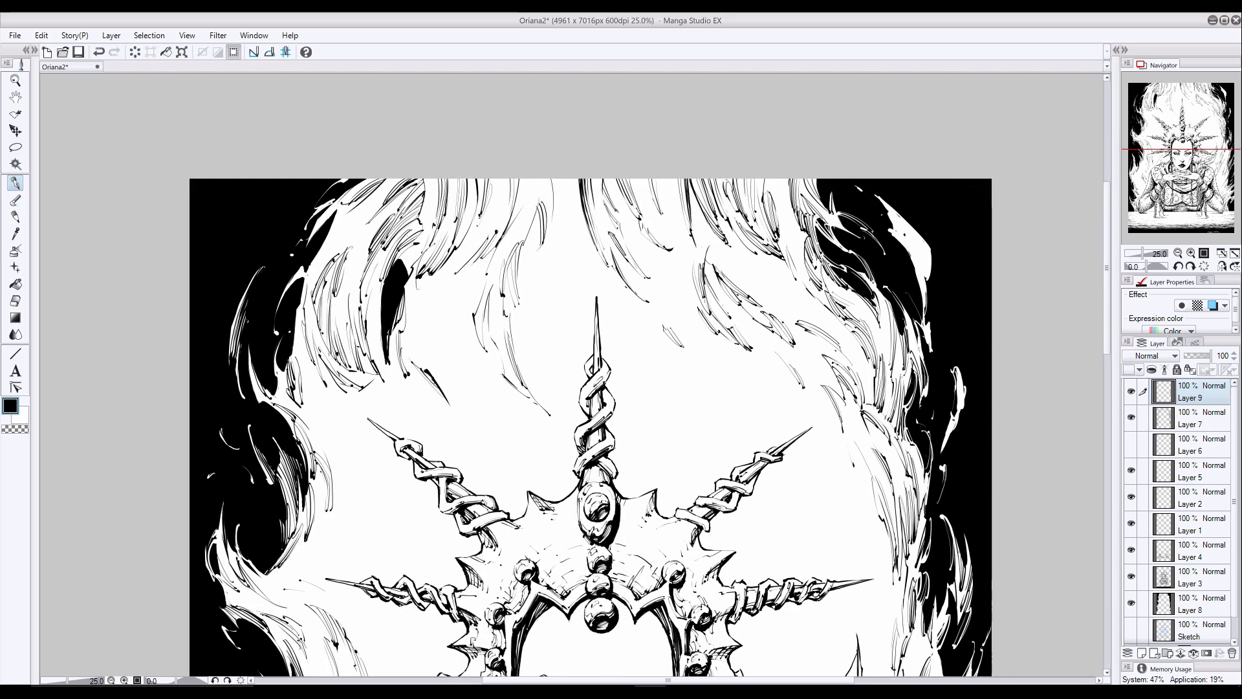
left_click_drag(887, 220, 908, 254)
left_click_drag(877, 196, 907, 240)
left_click_drag(895, 209, 930, 278)
mouse_move(914, 229)
left_mouse_down()
mouse_move(930, 276)
mouse_move(923, 304)
left_mouse_up()
key("ctrl+z")
left_click_drag(910, 245, 926, 319)
left_click_drag(892, 227, 908, 252)
left_click_drag(920, 310, 925, 339)
left_click_drag(928, 322, 962, 417)
mouse_move(952, 369)
left_mouse_down()
mouse_move(958, 402)
mouse_move(938, 456)
left_mouse_up()
left_click_drag(954, 427, 936, 458)
- Add a light stroke at the left page edge beside the figure's arm, switch back to black, and save the drawing
mouse_move(634, 614)
left_mouse_down()
mouse_move(755, 288)
mouse_move(719, 78)
left_mouse_up()
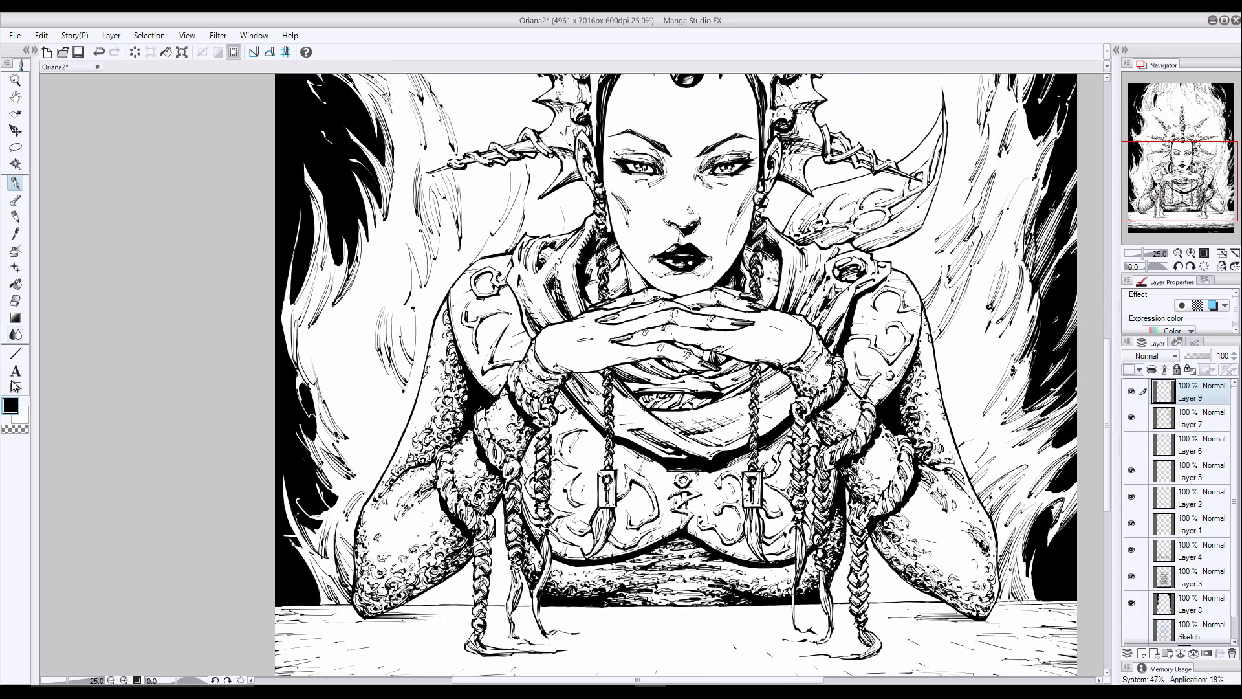
left_click(23, 417)
left_click_drag(286, 408, 284, 458)
left_click(9, 405)
scroll(490, 374, "down", 2)
key("ctrl+s")
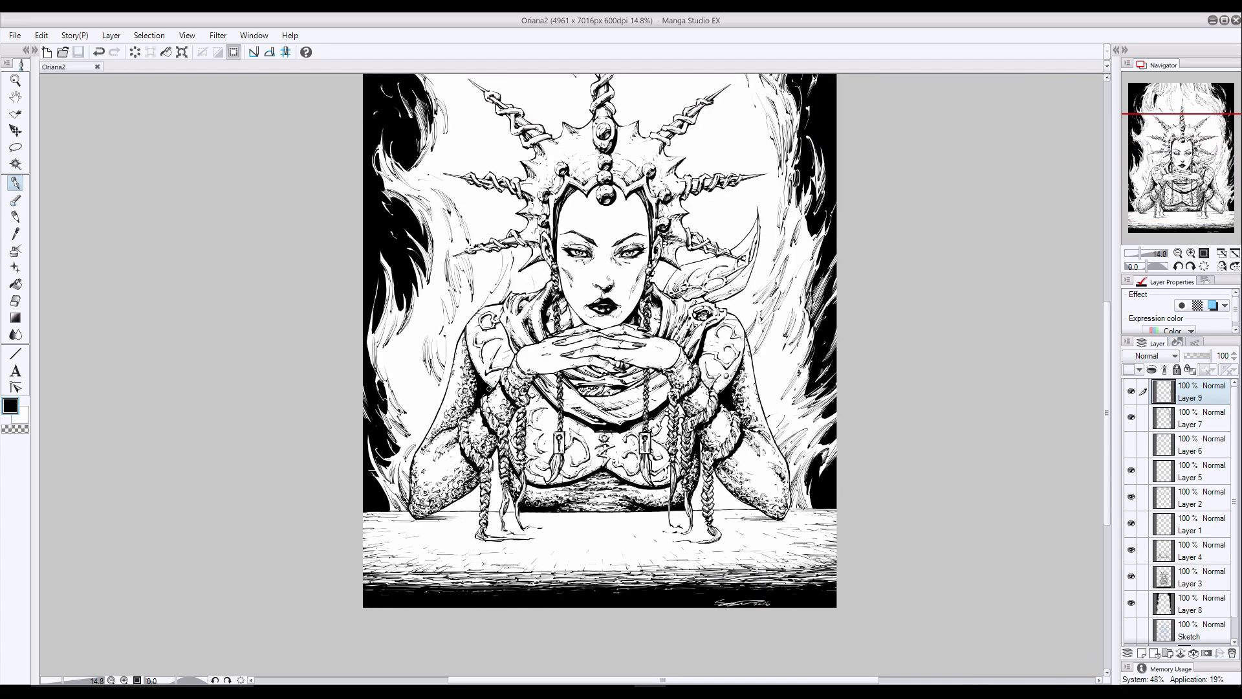
- Ink a few more black strokes in the flame wisps in the upper-left part of the page
left_click_drag(488, 389, 537, 400)
scroll(739, 372, "down", 3)
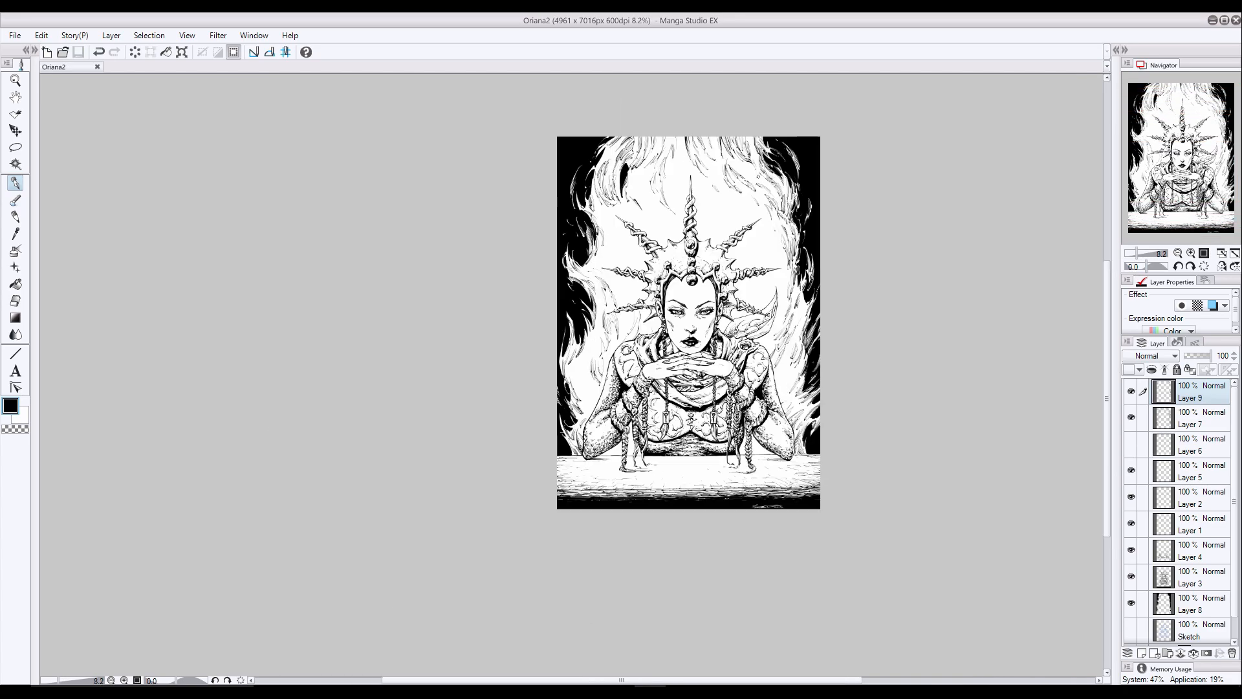
scroll(691, 153, "up", 5)
left_click_drag(481, 202, 478, 289)
left_click_drag(481, 205, 471, 267)
left_click_drag(519, 169, 493, 202)
scroll(614, 195, "down", 3)
scroll(588, 187, "up", 3)
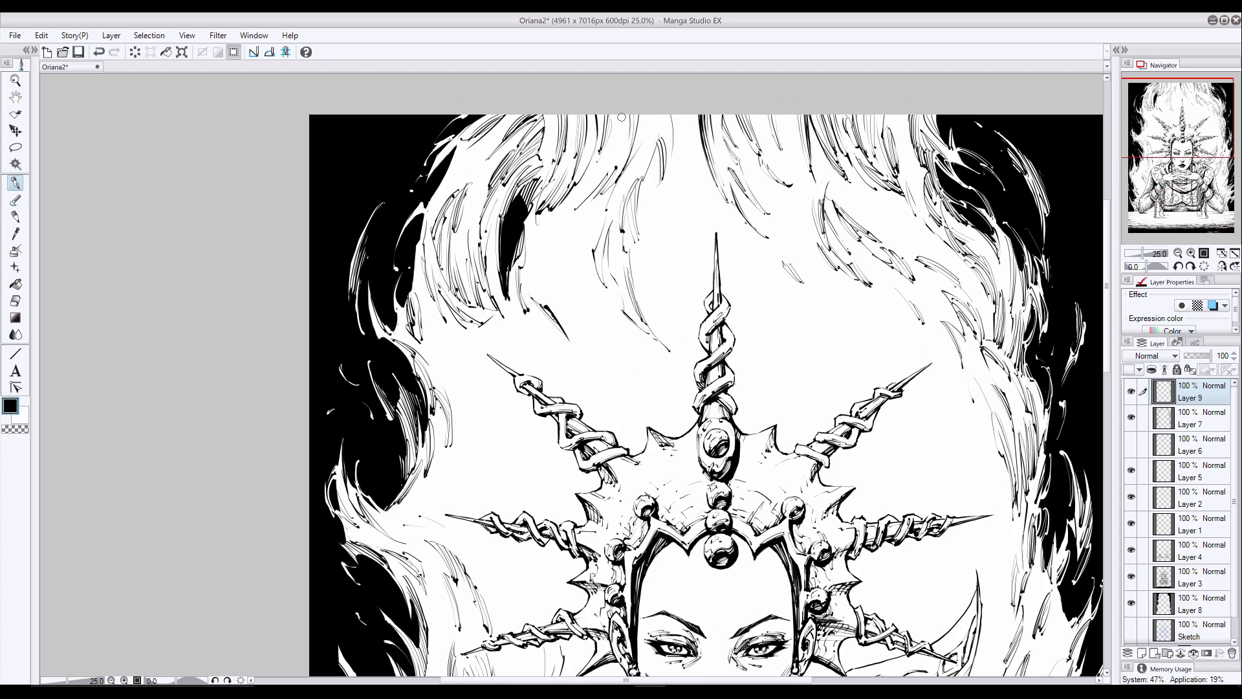
- Ink thin black flame strokes at the top centre of the page and beside the crown's central spike
mouse_move(621, 117)
left_mouse_down()
mouse_move(608, 189)
mouse_move(614, 180)
left_mouse_up()
mouse_move(676, 109)
left_mouse_down()
mouse_move(662, 183)
mouse_move(630, 162)
mouse_move(678, 173)
mouse_move(656, 259)
left_mouse_up()
mouse_move(646, 197)
left_mouse_down()
mouse_move(666, 256)
mouse_move(771, 326)
left_mouse_up()
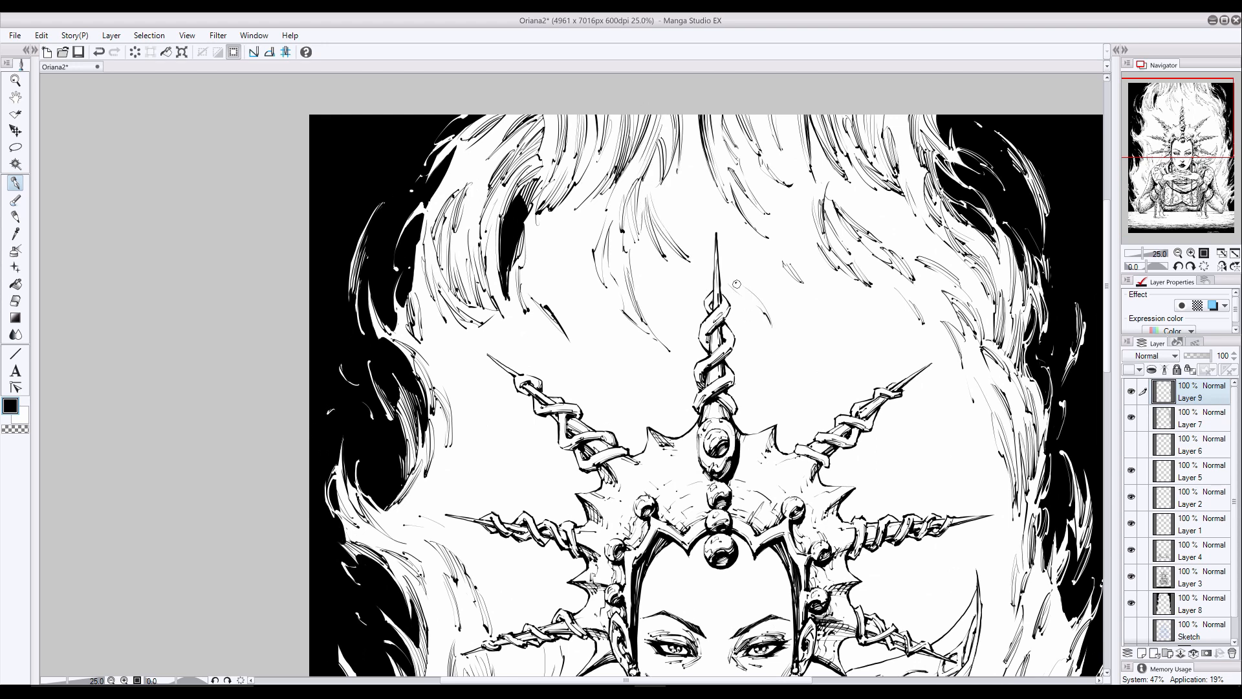
left_click_drag(734, 283, 769, 313)
mouse_move(783, 358)
left_mouse_down()
mouse_move(779, 421)
mouse_move(784, 399)
left_mouse_up()
- Ink curved black strokes along the inner flames left of the crown's central spike
left_click_drag(432, 326, 453, 356)
mouse_move(428, 305)
left_mouse_down()
mouse_move(451, 351)
mouse_move(453, 404)
left_mouse_up()
left_click_drag(438, 362, 455, 406)
left_click_drag(550, 252, 581, 341)
left_click_drag(560, 277, 581, 338)
left_click_drag(551, 234, 567, 301)
left_click_drag(549, 215, 575, 303)
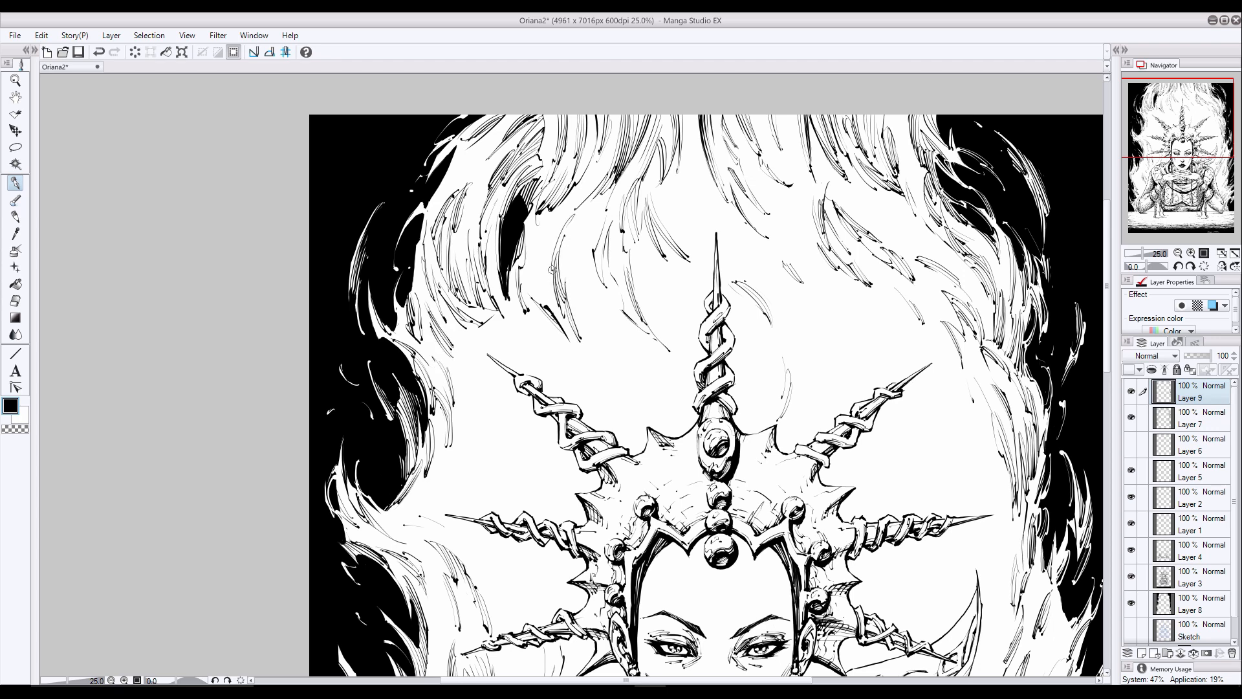
- Fill the gaps in the flames along the top page edge above the crown with fine black strokes
mouse_move(591, 210)
left_mouse_down()
mouse_move(586, 274)
mouse_move(588, 249)
left_mouse_up()
left_click_drag(605, 209, 594, 251)
left_click_drag(619, 122, 601, 165)
left_click_drag(618, 139, 577, 205)
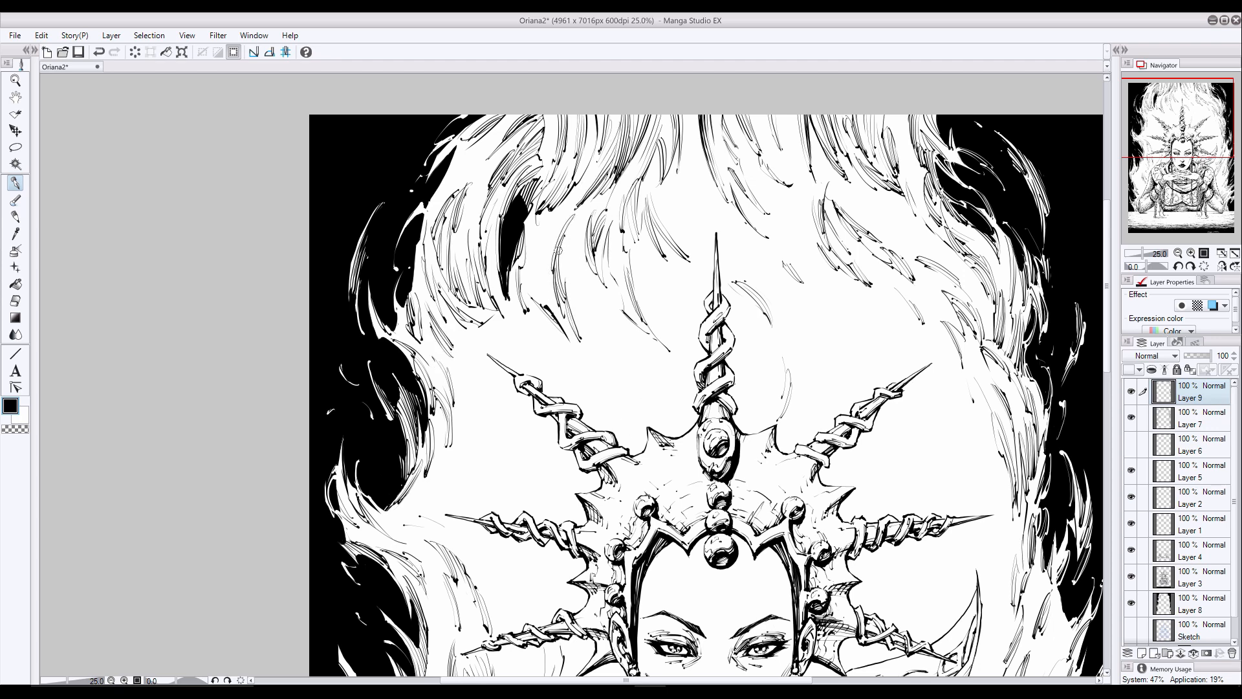
left_click_drag(694, 167, 683, 223)
left_click_drag(707, 106, 690, 198)
left_click_drag(769, 118, 787, 168)
left_click_drag(807, 141, 832, 175)
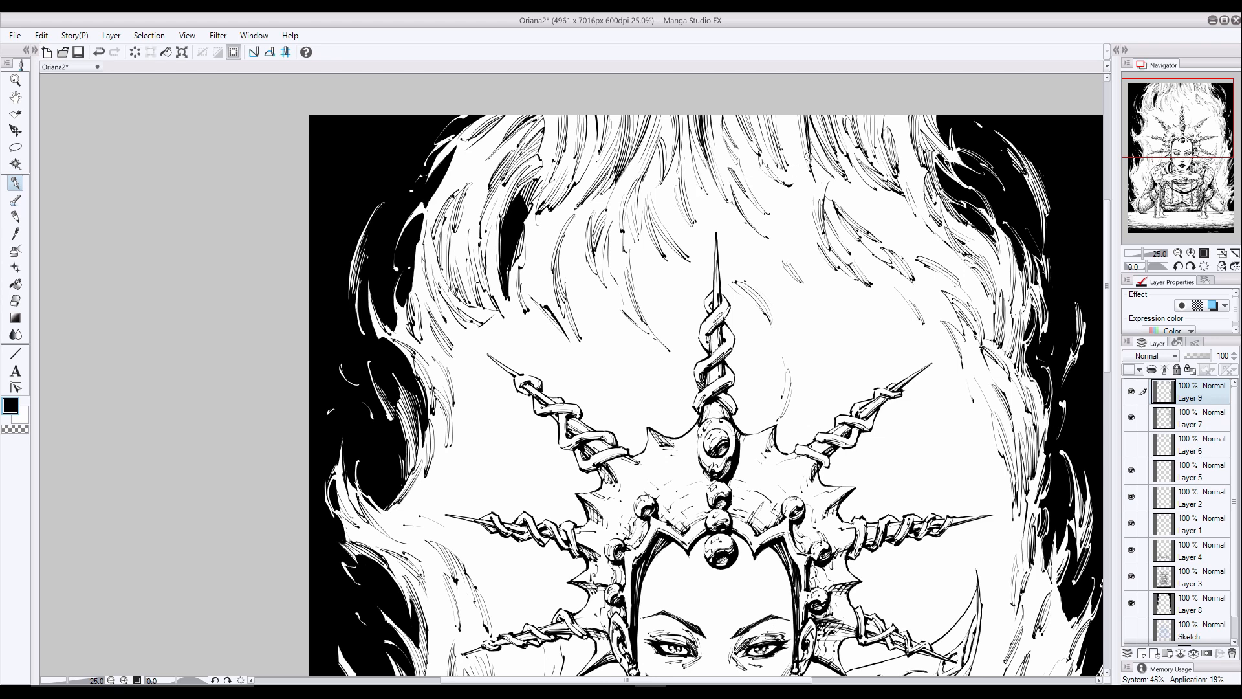
scroll(751, 165, "down", 3)
key("e")
mouse_move(714, 267)
left_mouse_down()
mouse_move(677, 243)
mouse_move(710, 198)
left_mouse_up()
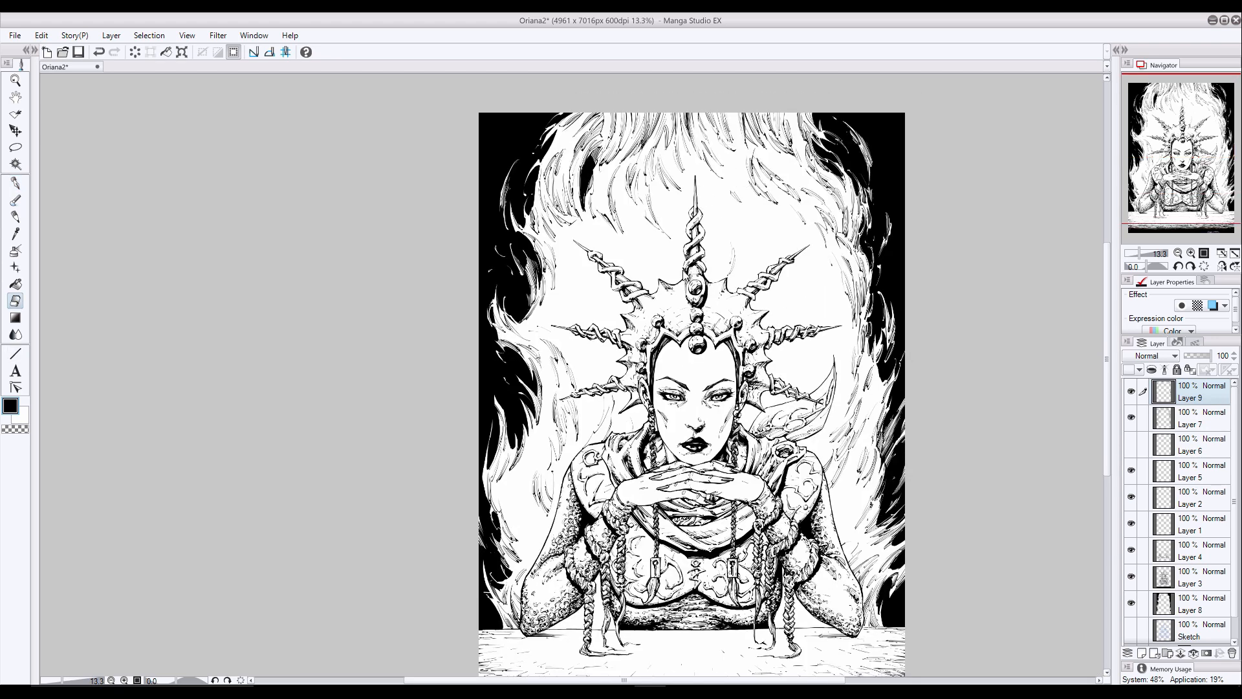
key("p")
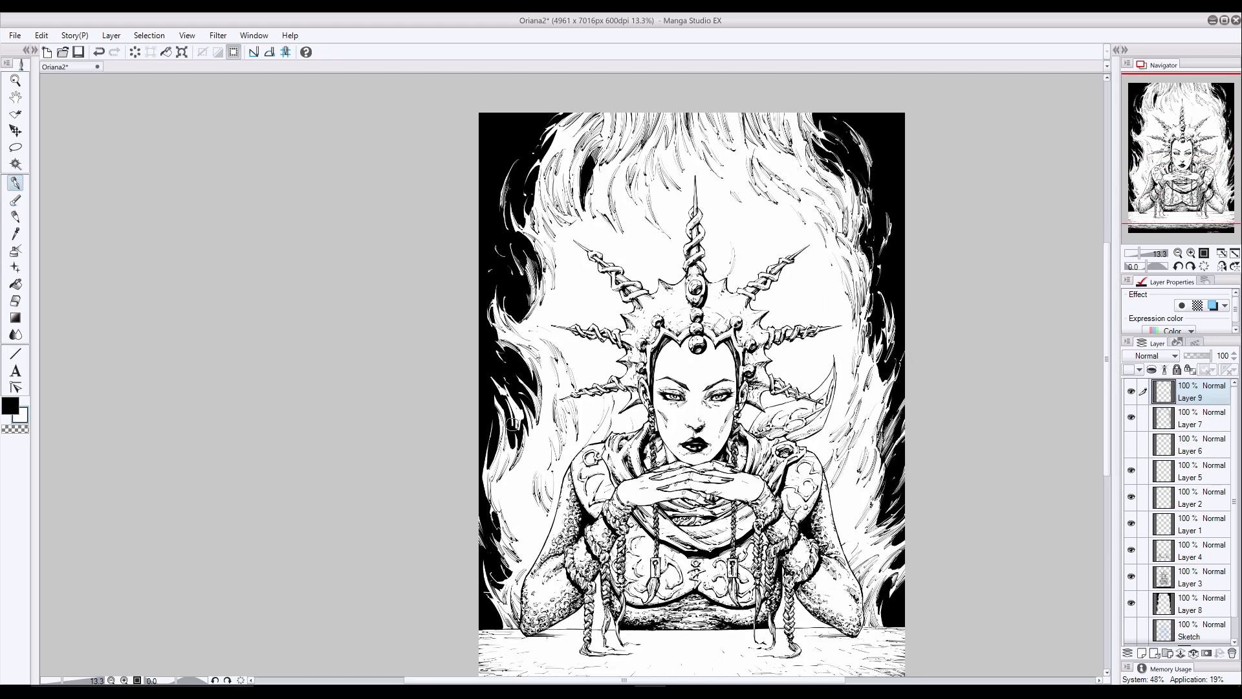
scroll(512, 417, "up", 3)
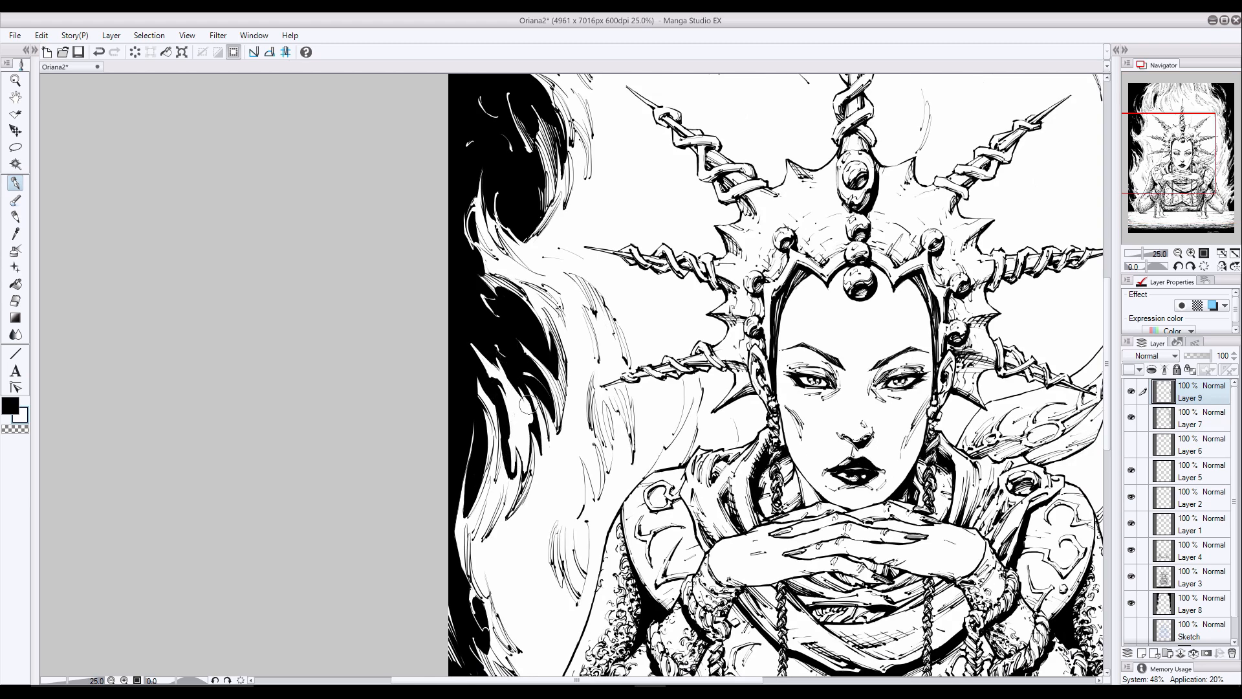
key("x")
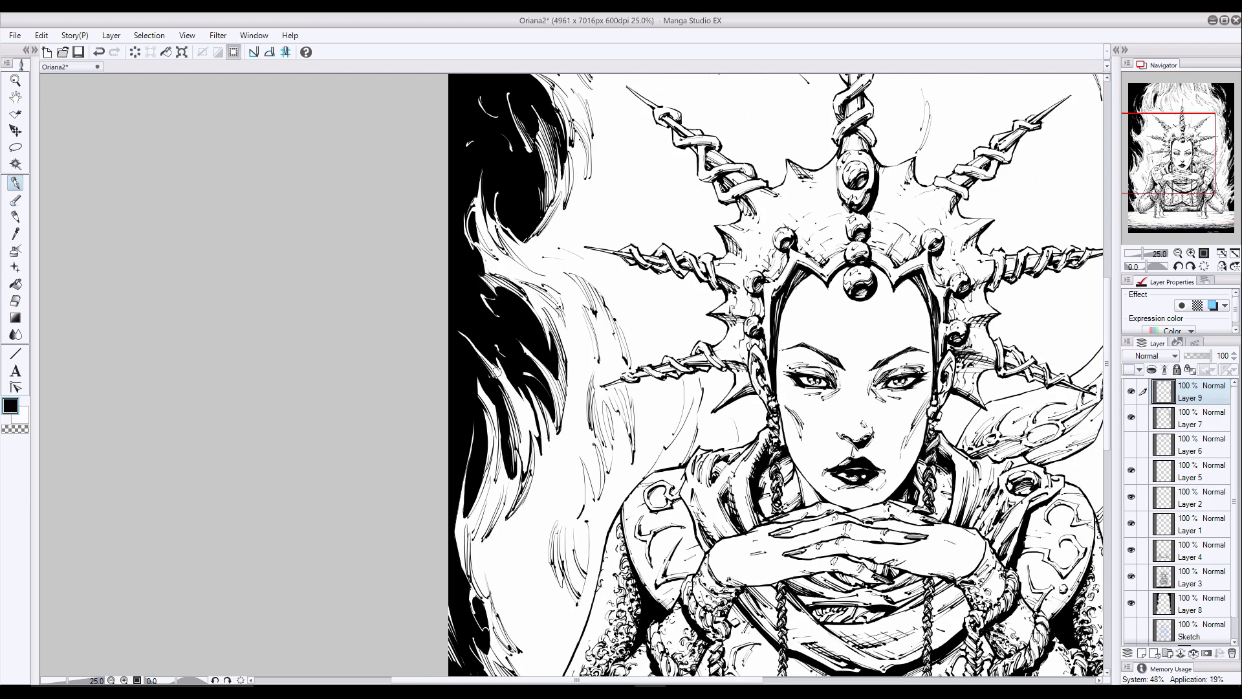
scroll(641, 326, "down", 4)
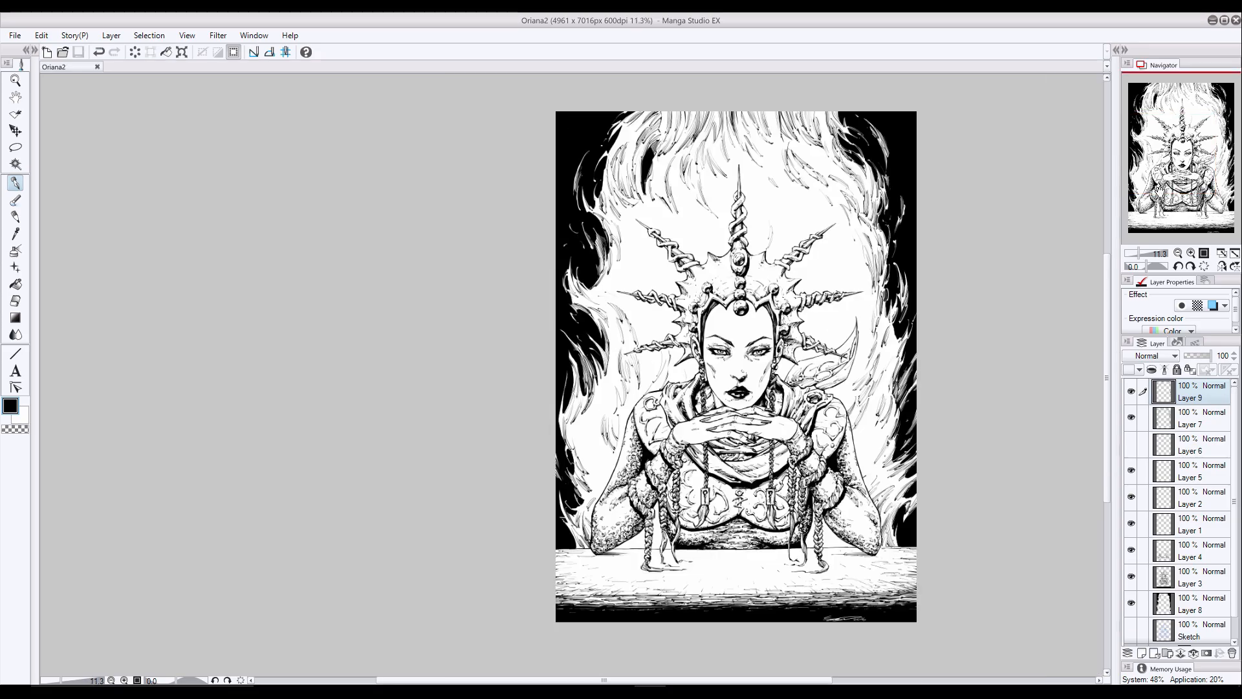
- Select all the layers from Layer 9 down to Layer 8, leaving out the Sketch and Paper layers
left_click_drag(641, 326, 515, 353)
scroll(1189, 550, "down", 2)
left_click(1191, 579, "shift")
key("ctrl+s")
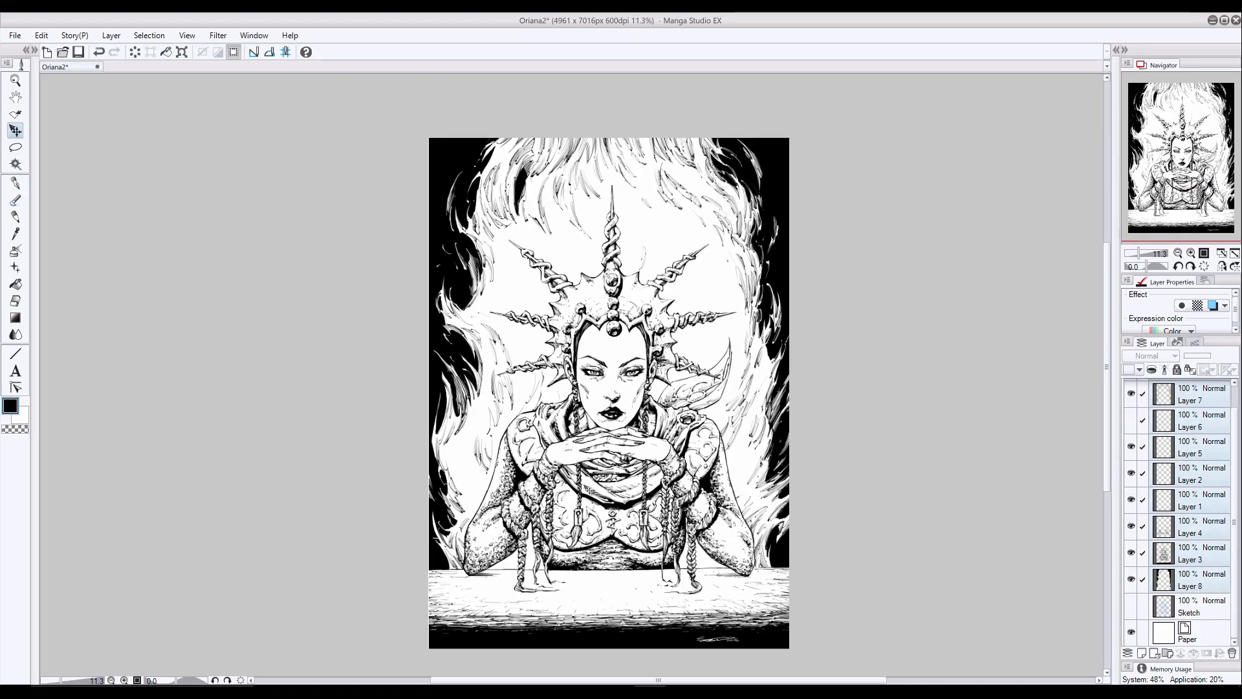